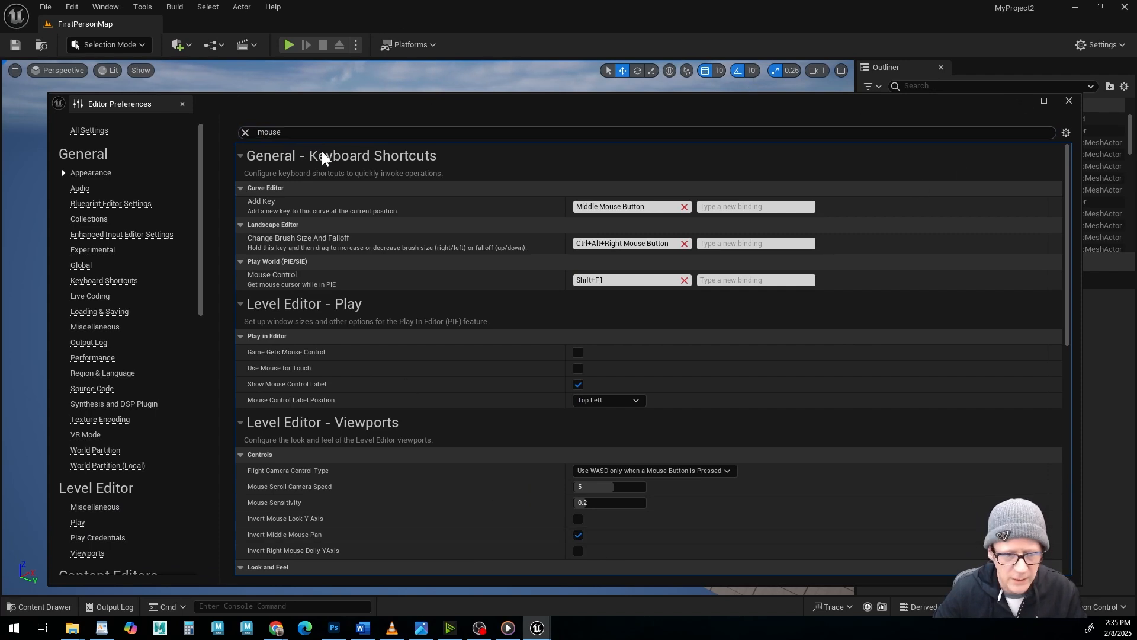
Save the editor's Appearance preferences as the new defaults, allow the configuration file to be made writable, and close the preferences.
left_click(245, 133)
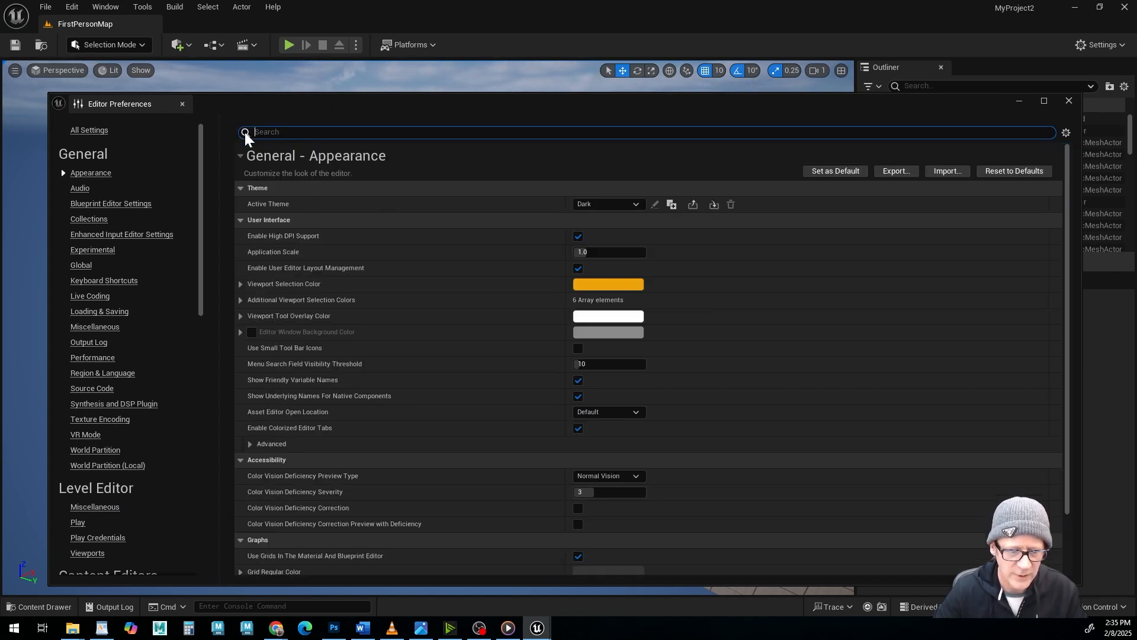
left_click(832, 172)
left_click(599, 332)
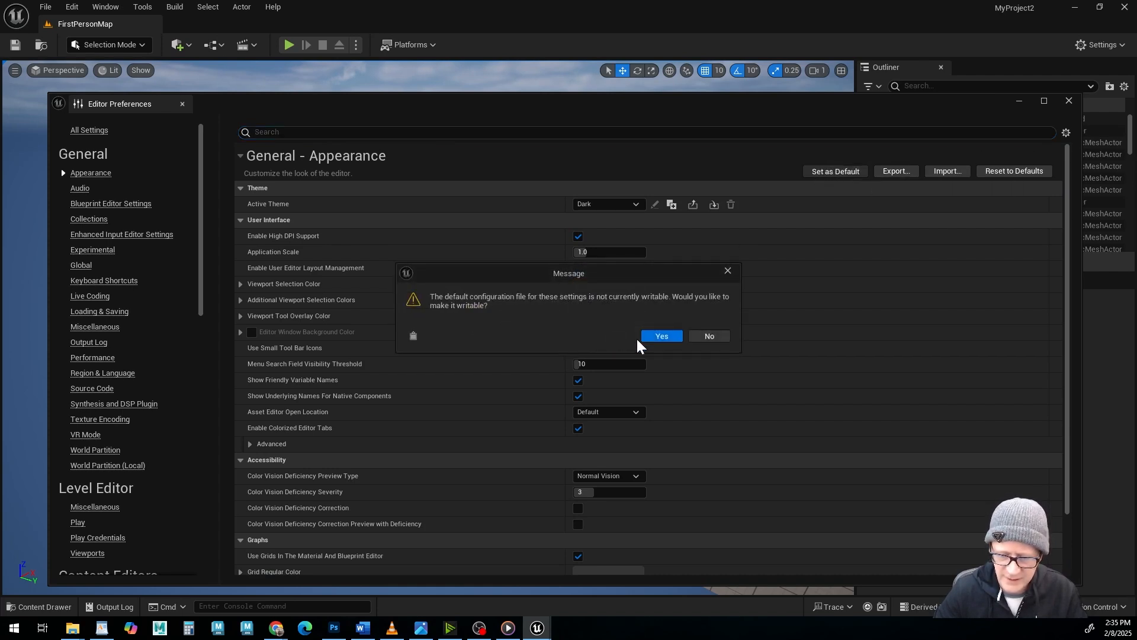
left_click(671, 340)
left_click(681, 337)
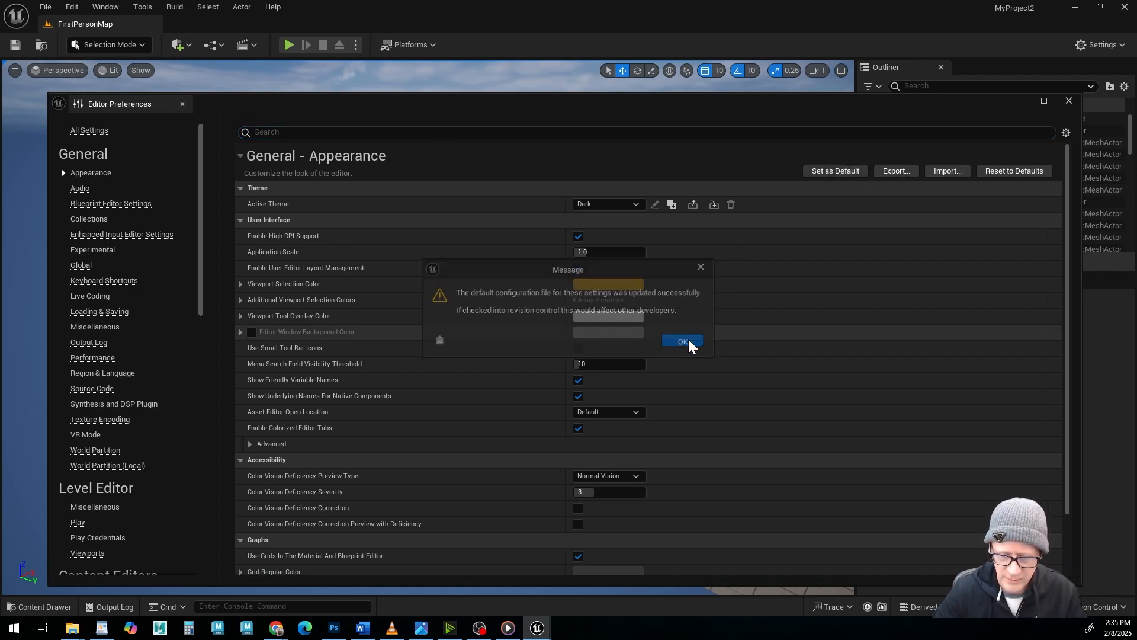
left_click(1070, 100)
Examine the walled First Person Template arena and its surroundings from several angles.
mouse_move(572, 374)
middle_mouse_down("alt")
mouse_move(477, 343)
mouse_move(589, 371)
middle_mouse_up("alt")
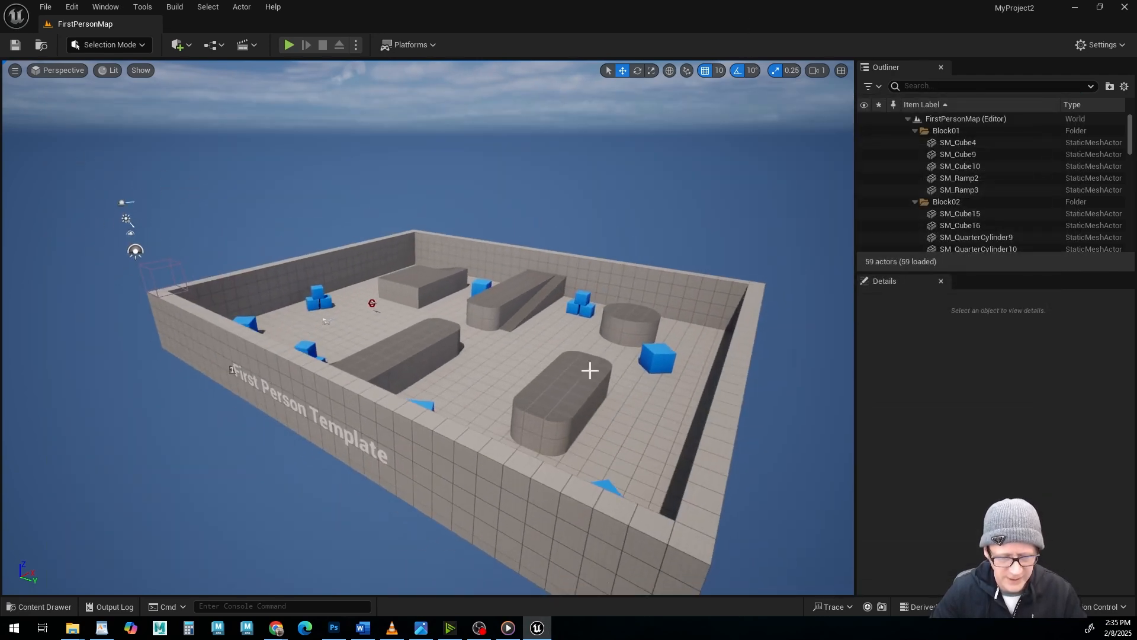
left_click_drag(588, 371, 698, 319, "alt")
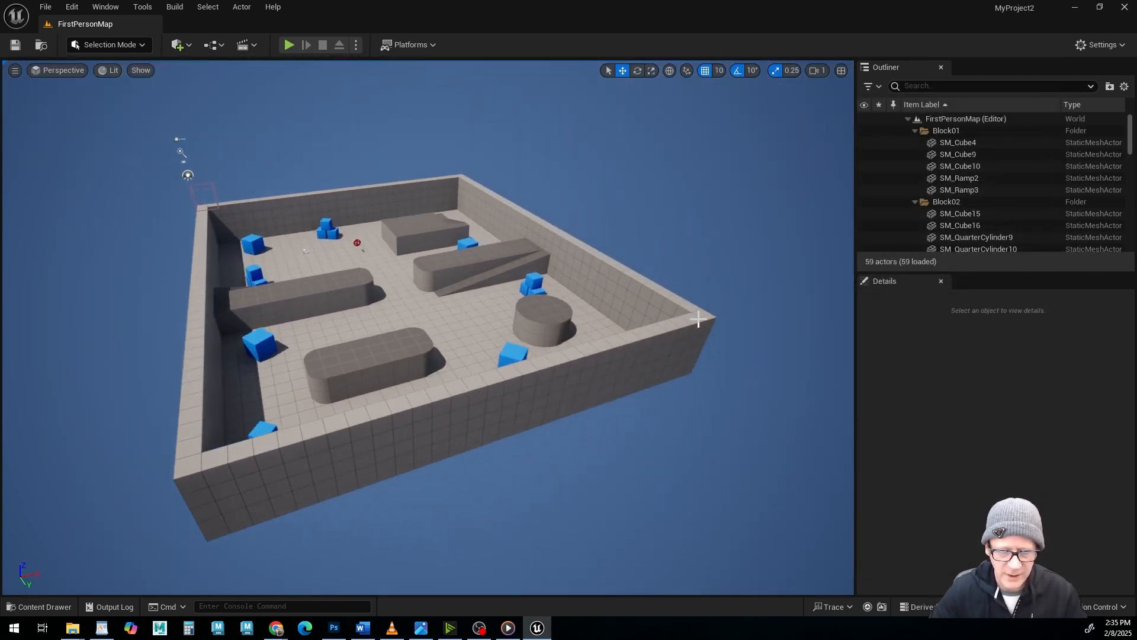
middle_click_drag(305, 273, 350, 324, "alt")
left_click_drag(545, 331, 432, 316, "alt")
middle_click_drag(592, 376, 468, 320, "alt")
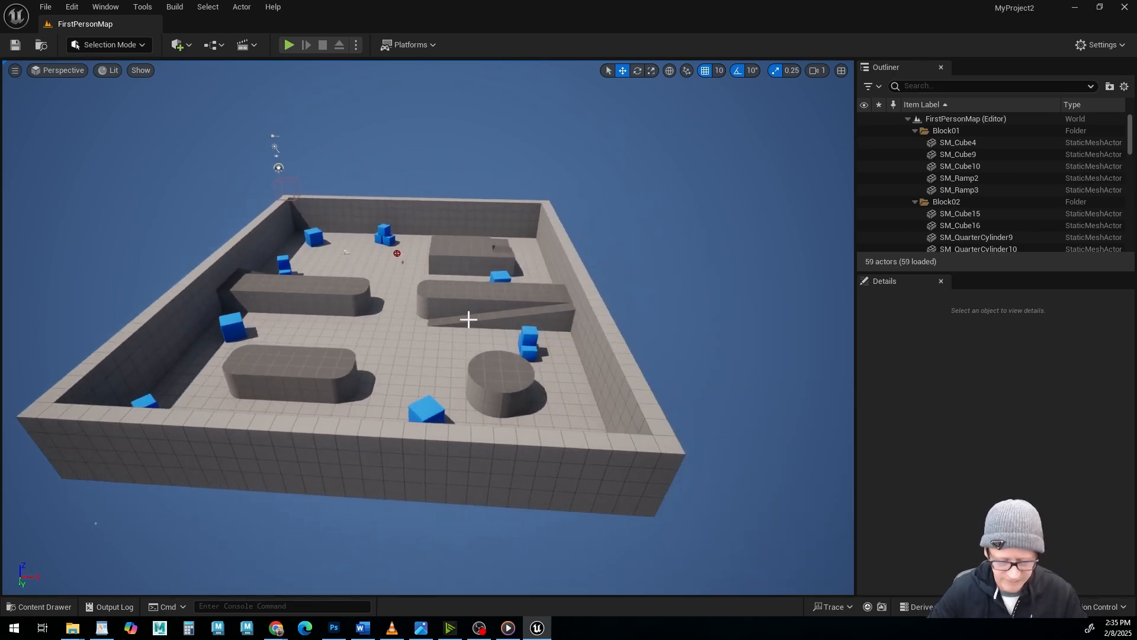
left_click_drag(469, 320, 501, 359, "alt")
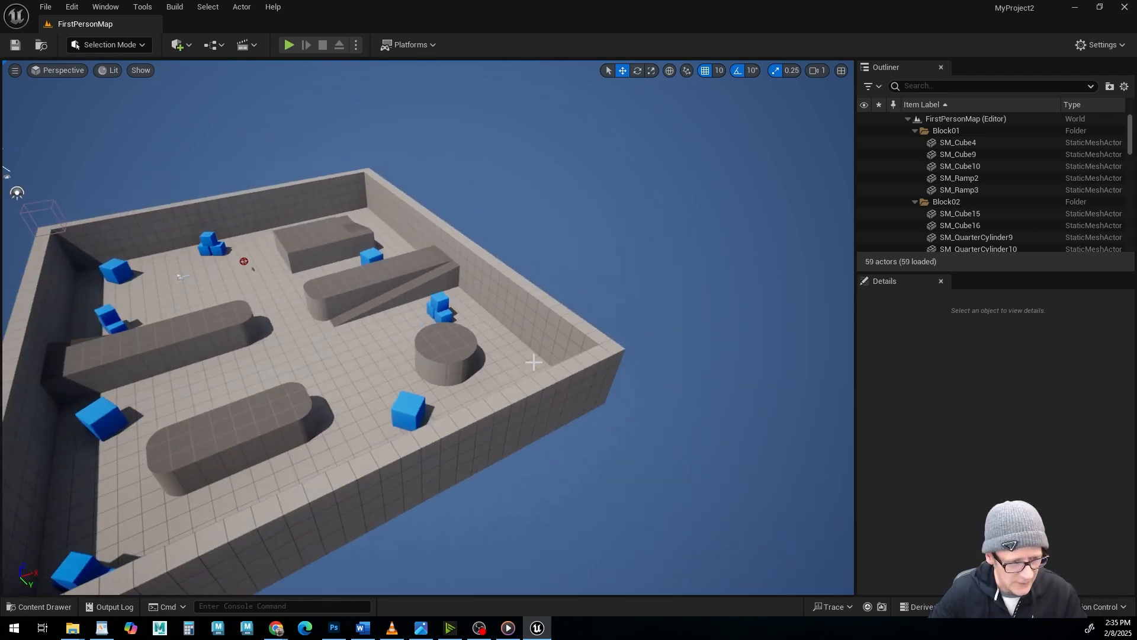
middle_click_drag(393, 348, 521, 341, "alt")
left_click_drag(521, 341, 447, 332, "alt")
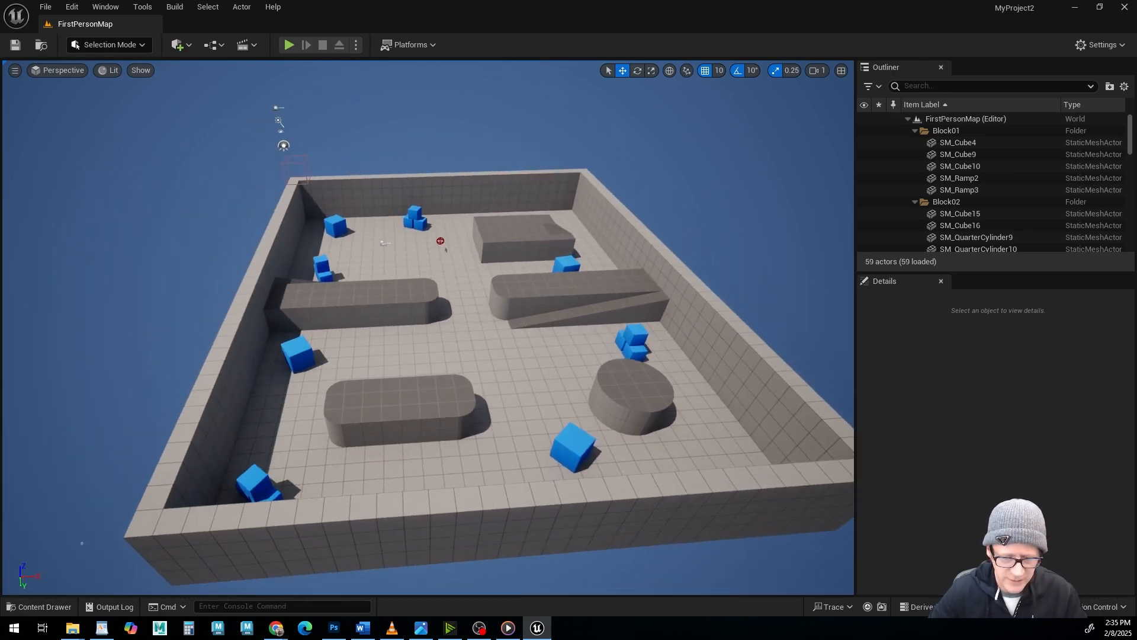
middle_click_drag(533, 361, 415, 335, "alt")
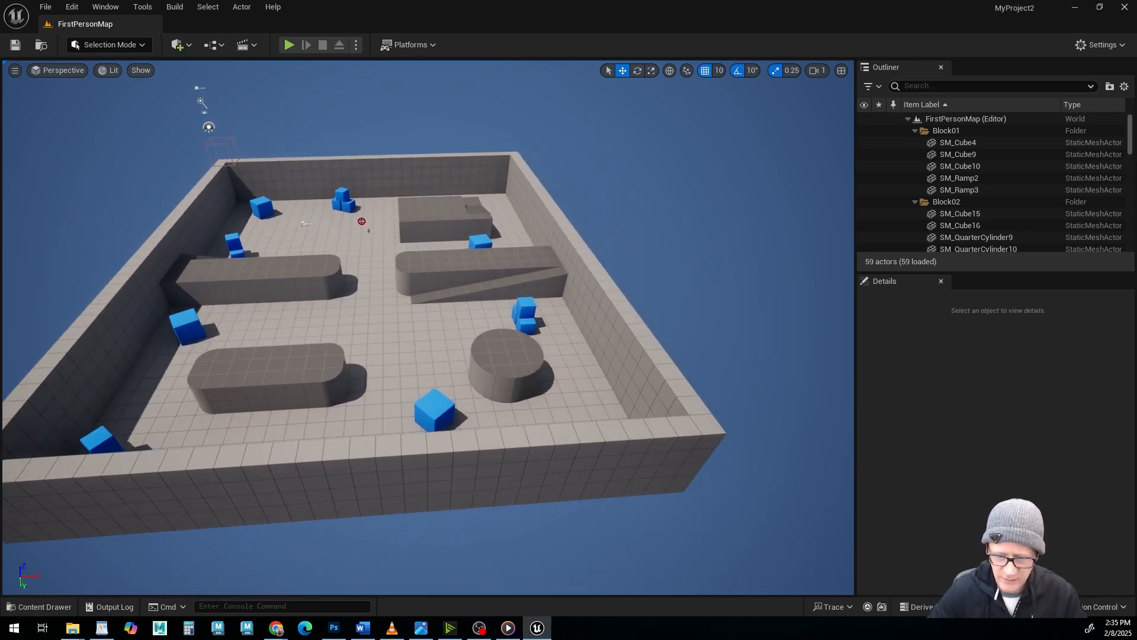
Switch the editor to Landscape mode to preview a new landscape grid around the arena.
left_click(110, 45)
left_click(107, 74)
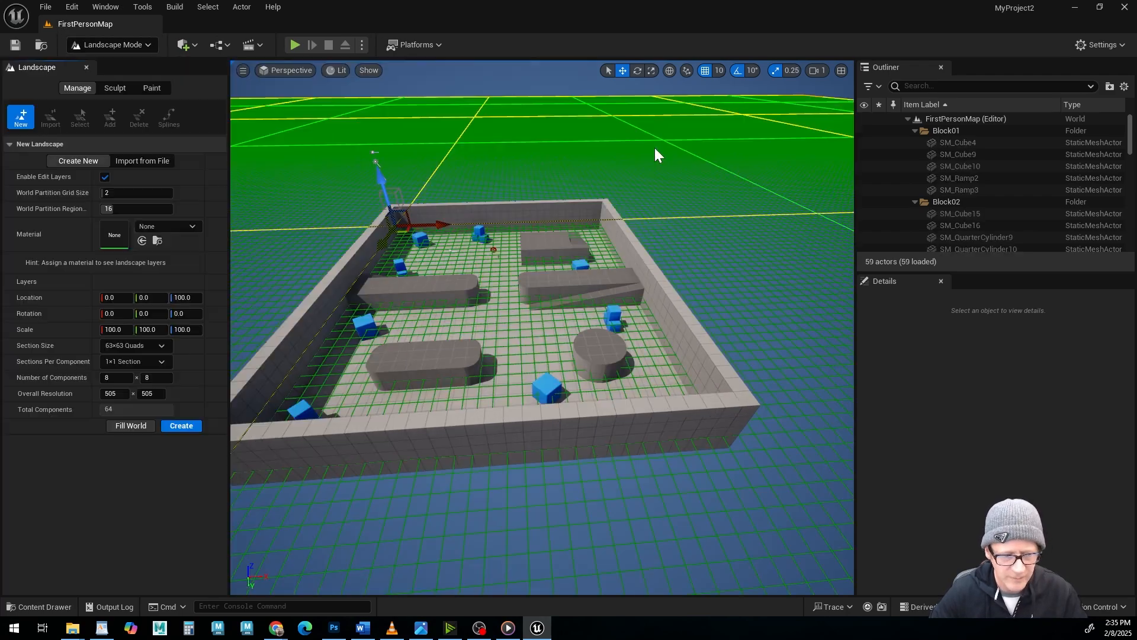
scroll(629, 383, "down", 5)
left_click_drag(732, 395, 646, 415, "alt")
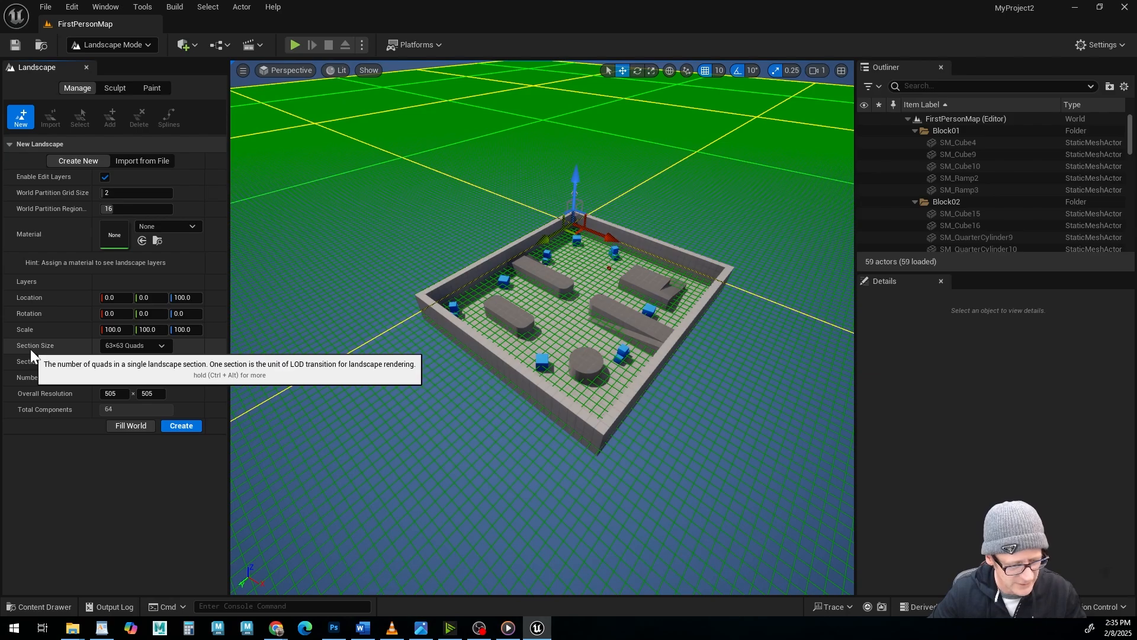
Set the new landscape's section size to 15×15 Quads and create the landscape.
left_click(162, 346)
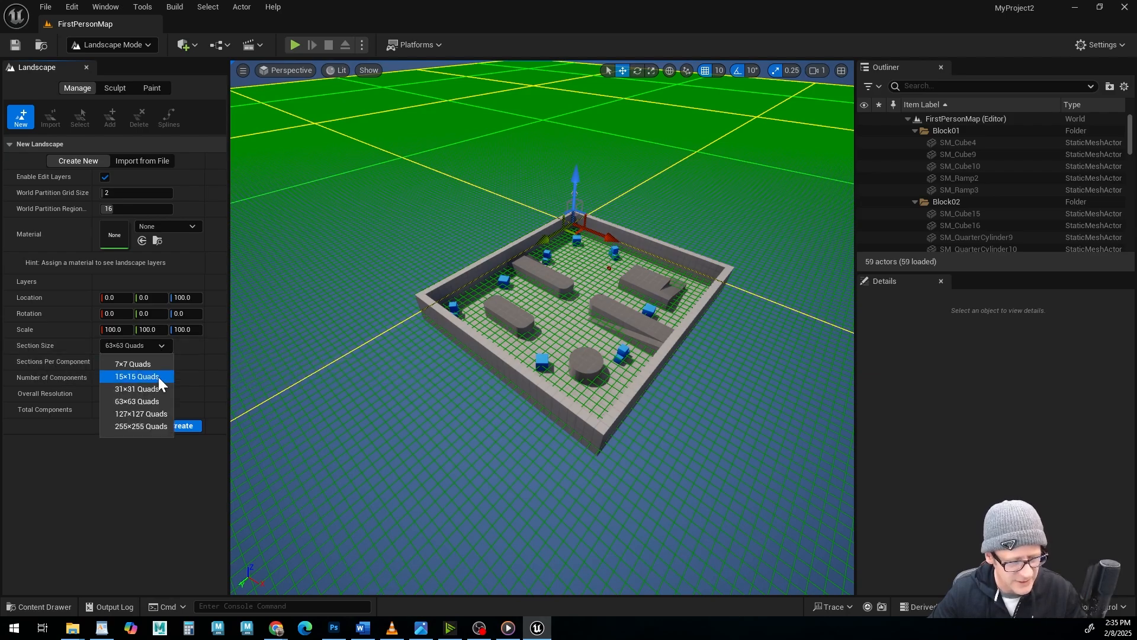
left_click(158, 375)
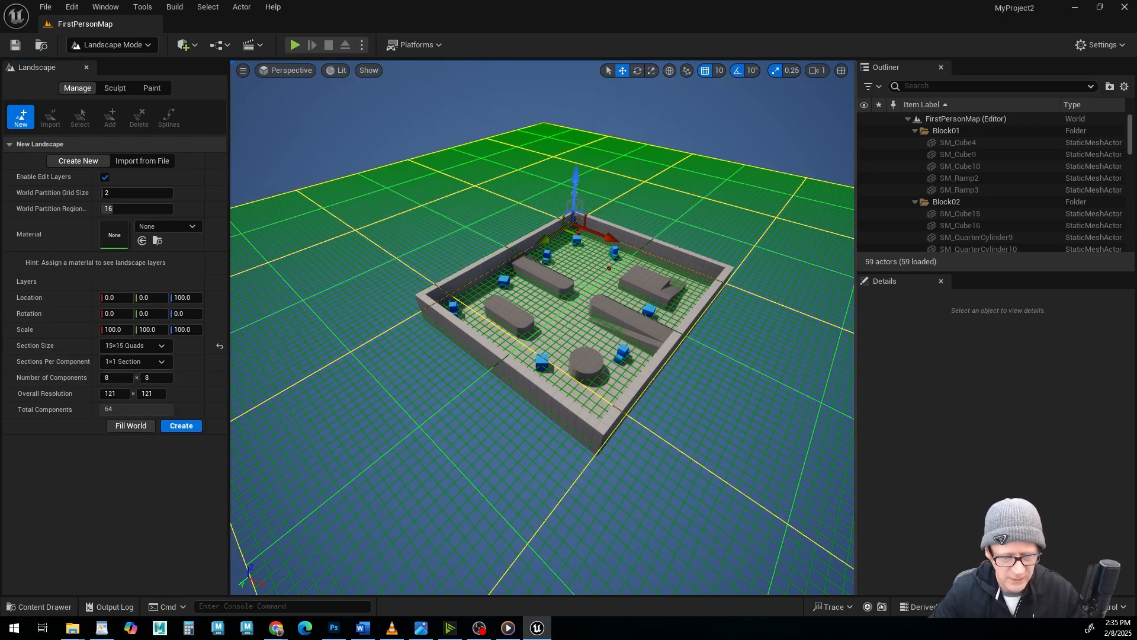
left_click_drag(782, 379, 296, 379, "alt")
left_click_drag(681, 421, 619, 433, "alt")
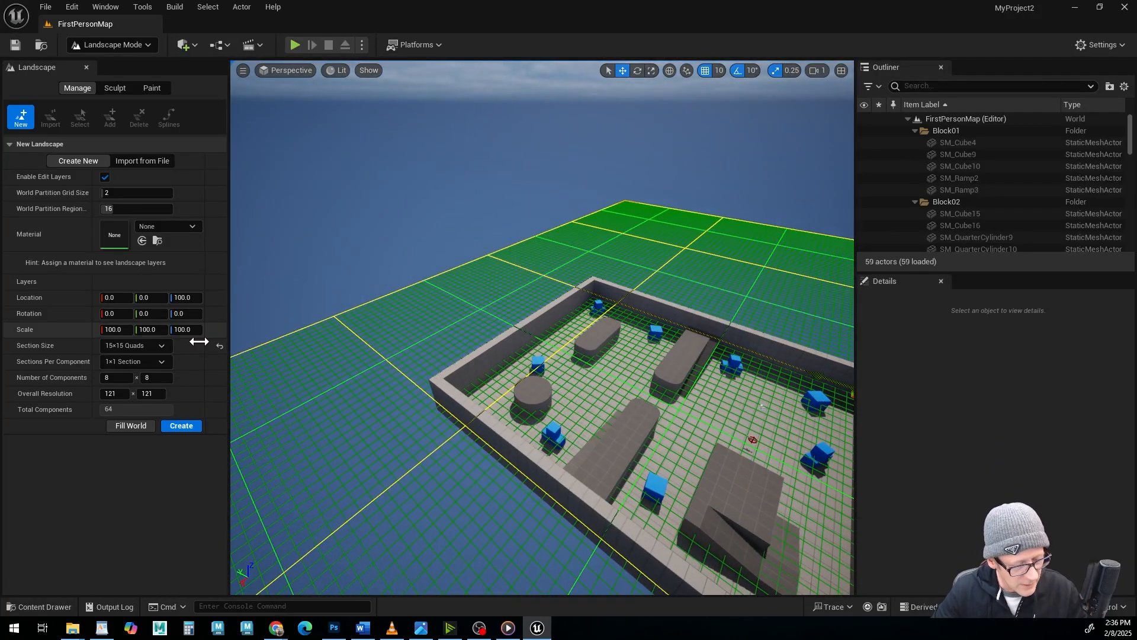
left_click(182, 425)
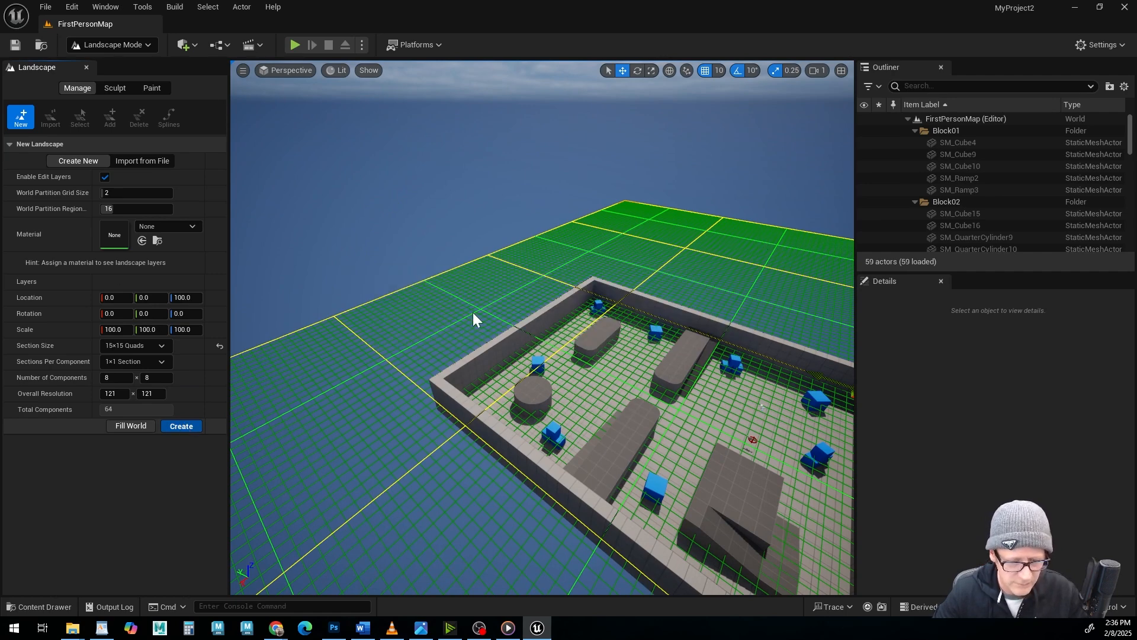
Enlarge the Outliner and select the Landscape actor in its list.
left_click_drag(551, 322, 634, 438, "alt")
right_click_drag(634, 439, 680, 423, "alt")
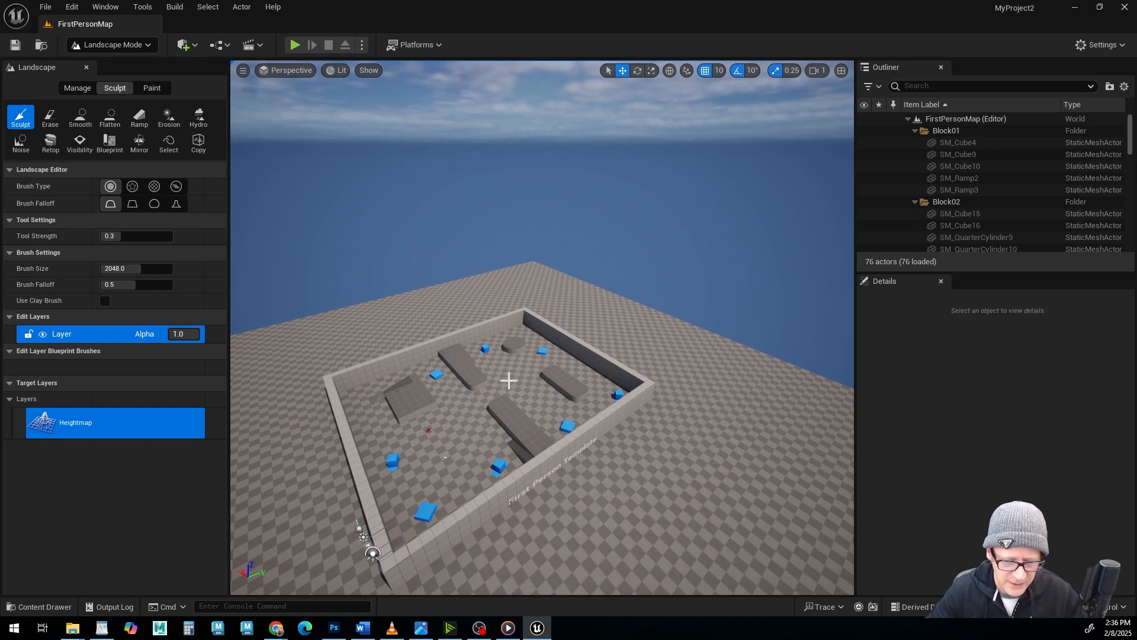
left_click_drag(615, 382, 338, 379, "alt")
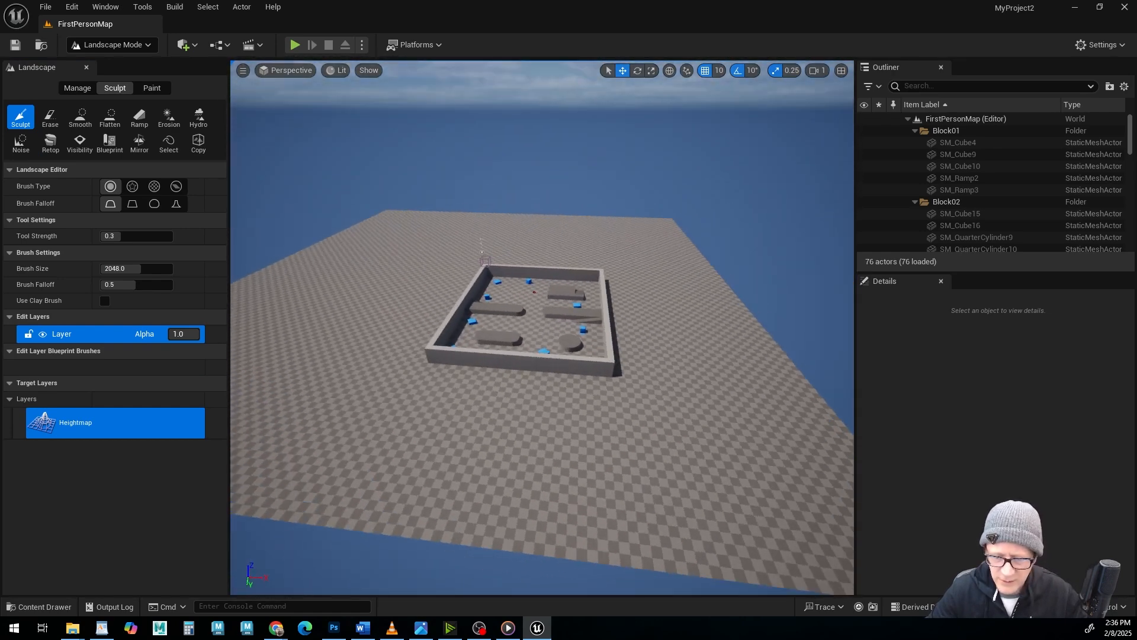
left_click_drag(1032, 272, 1023, 385)
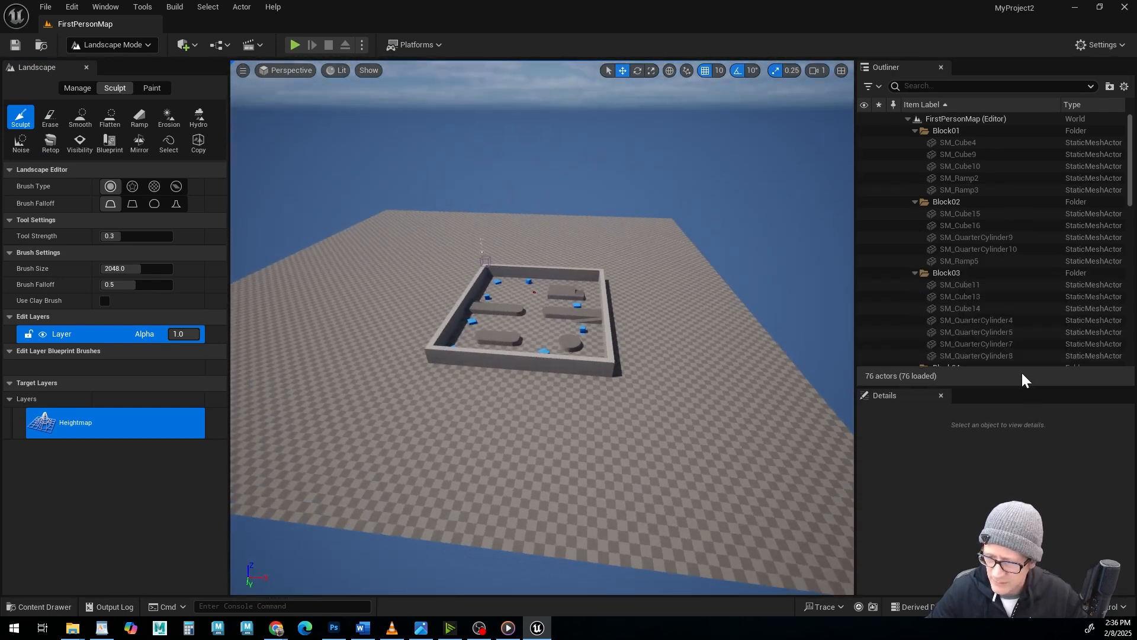
scroll(1023, 269, "down", 5)
scroll(1022, 269, "down", 10)
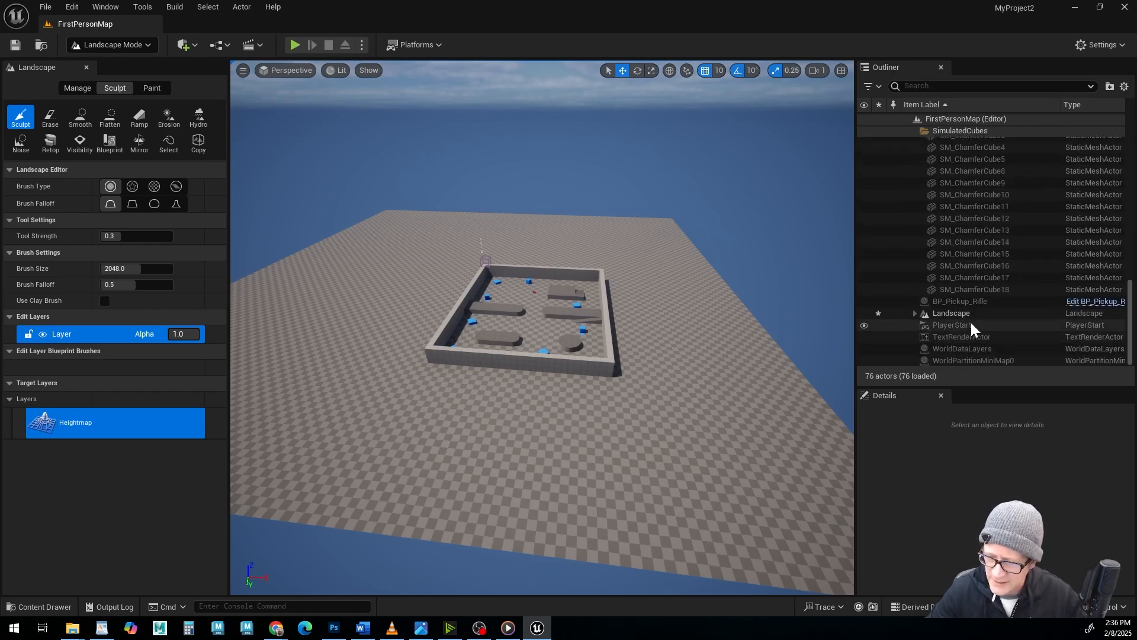
left_click(955, 313)
mouse_move(668, 325)
left_mouse_down("alt")
mouse_move(727, 329)
mouse_move(598, 338)
mouse_move(740, 349)
left_mouse_up("alt")
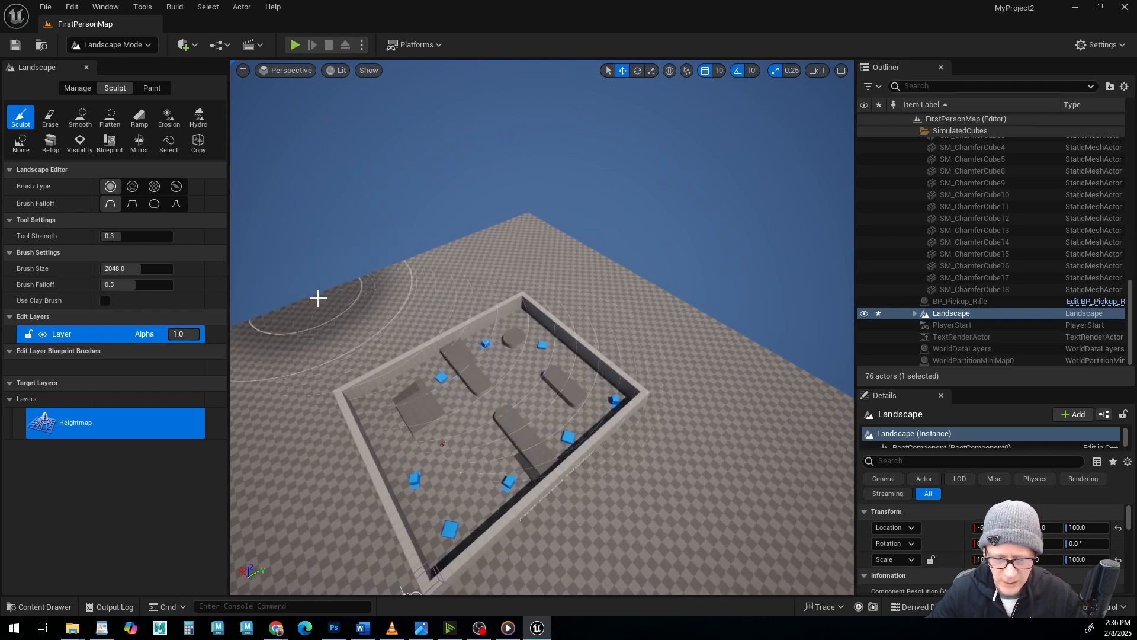
Return to Selection mode and select the parent Landscape actor rather than a single streaming proxy.
left_click(110, 45)
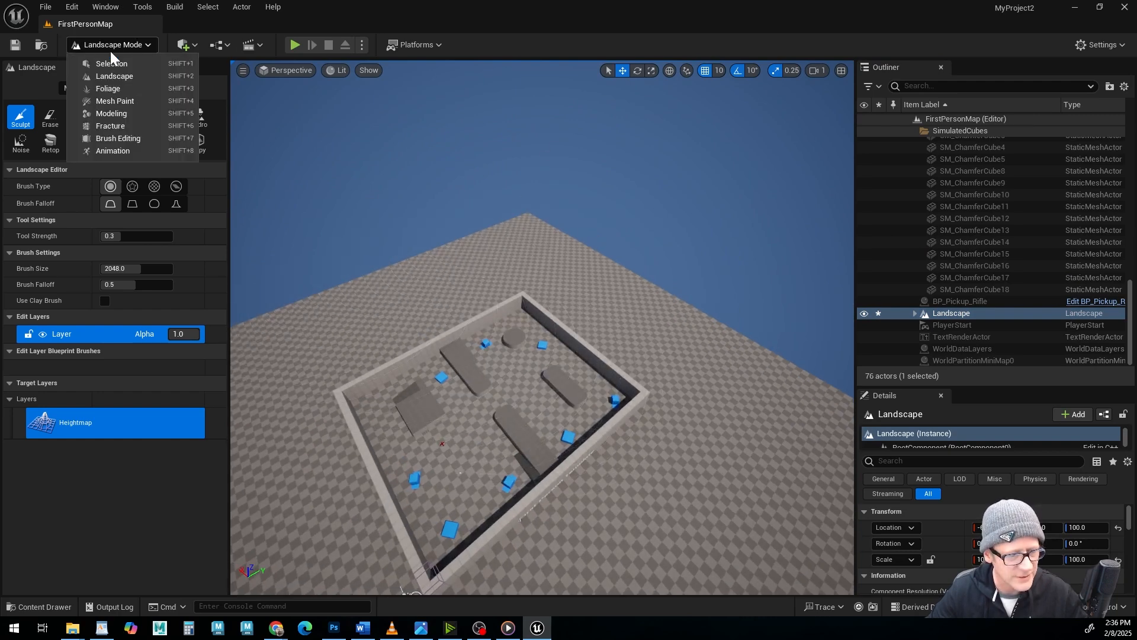
left_click(110, 63)
left_click(470, 260)
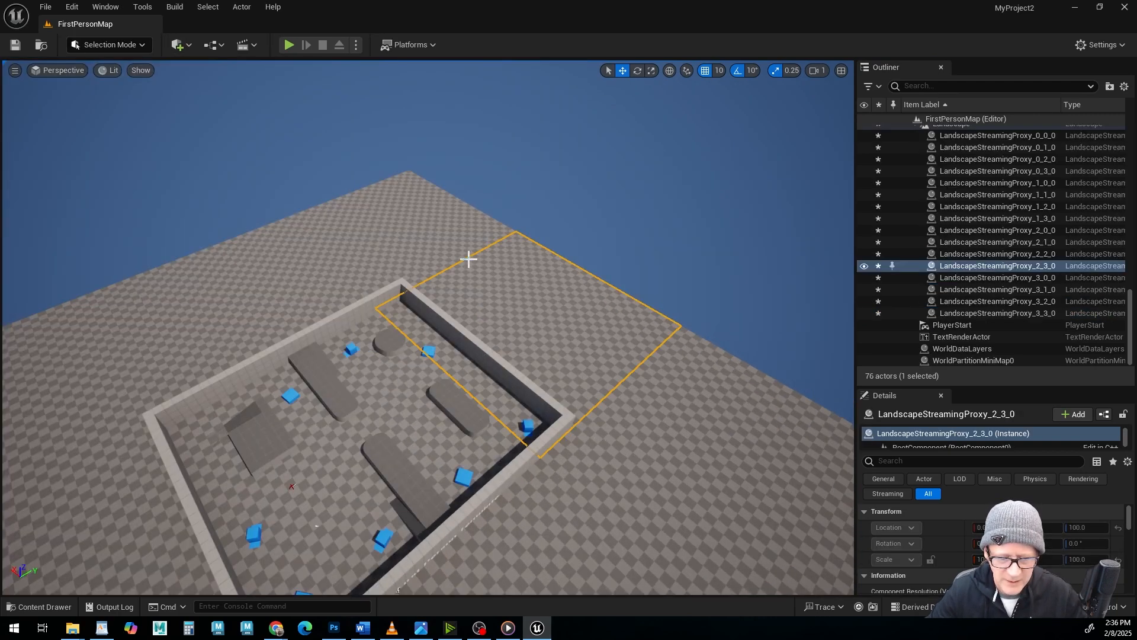
left_click_drag(720, 419, 507, 400, "alt")
scroll(1040, 267, "up", 5)
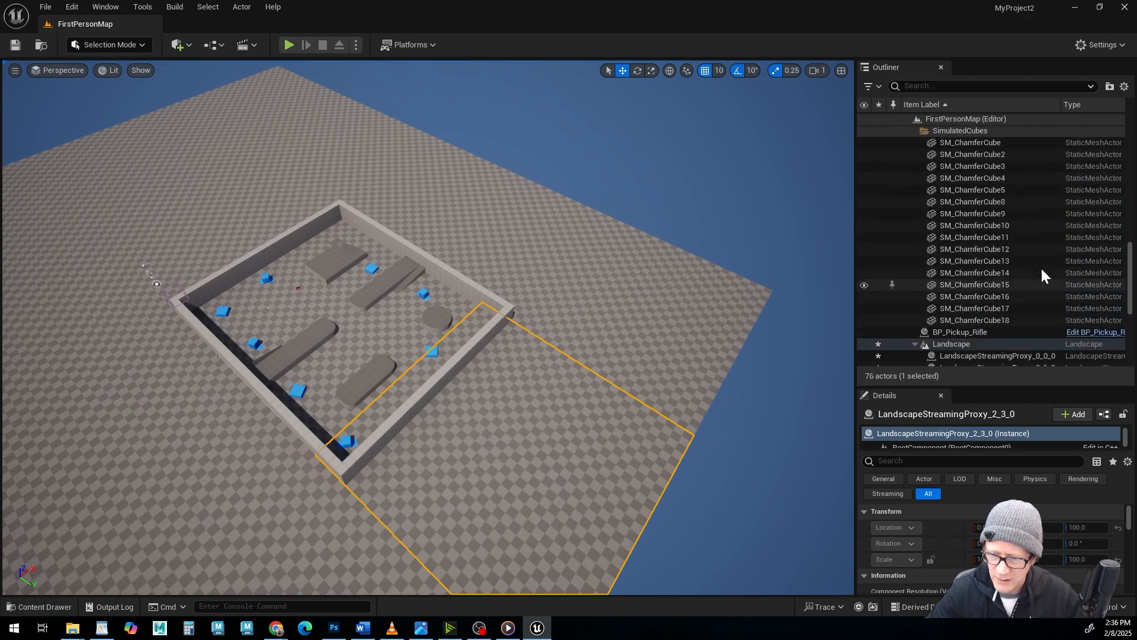
left_click(948, 268)
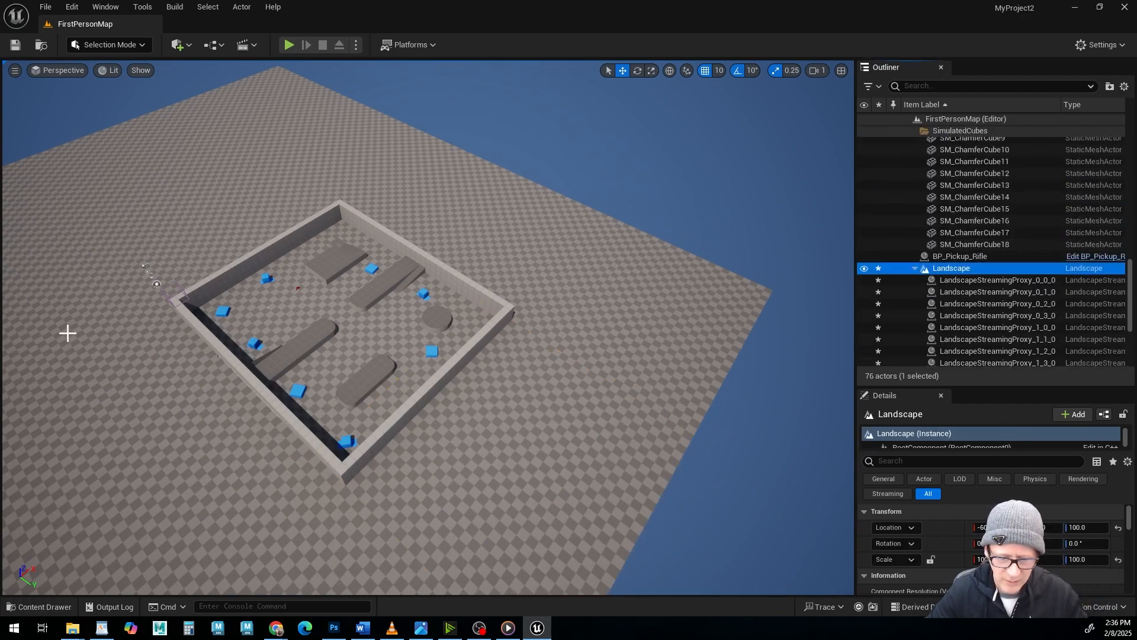
Move the landscape horizontally until its corner lines up with the arena's outer corner, so it extends beside the arena.
left_click_drag(68, 332, 146, 351, "alt")
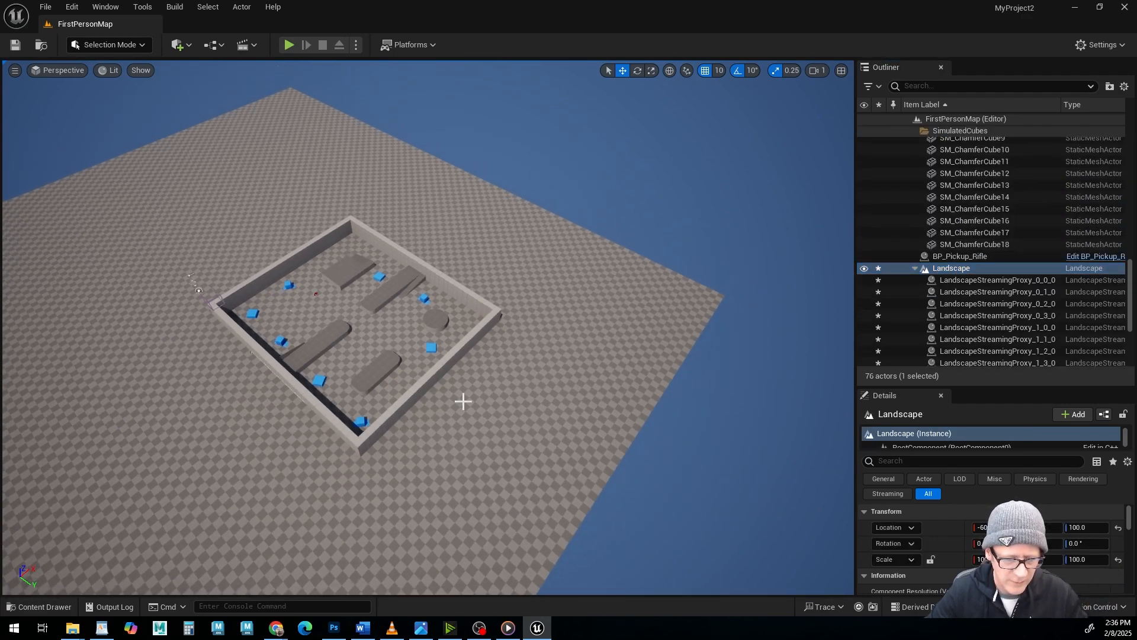
left_click_drag(463, 402, 341, 385, "alt")
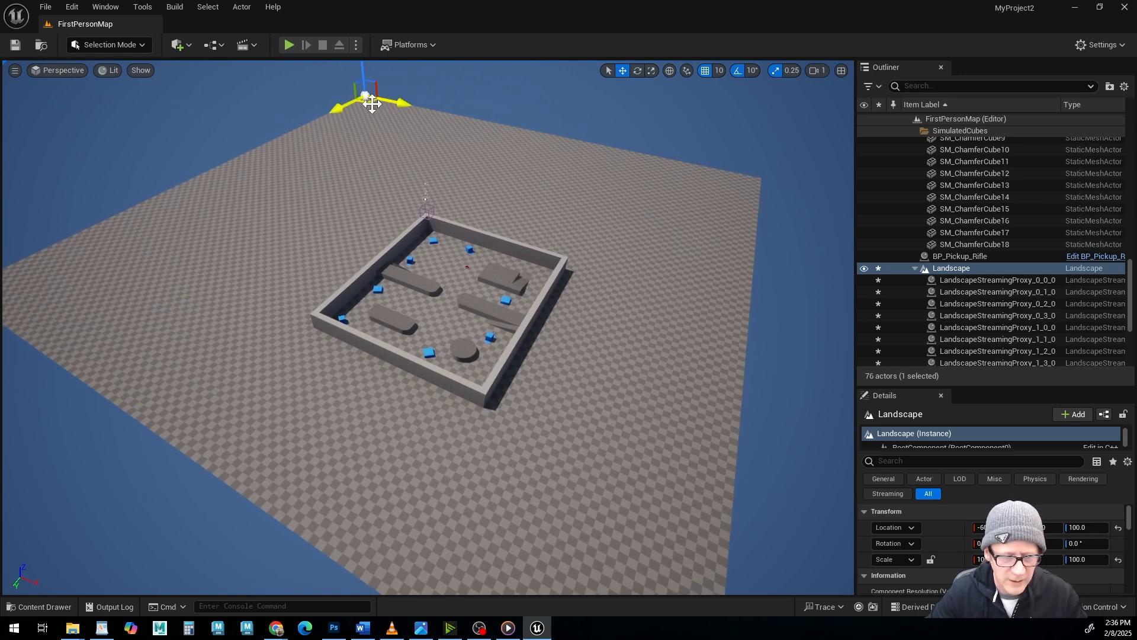
left_click_drag(374, 108, 527, 265)
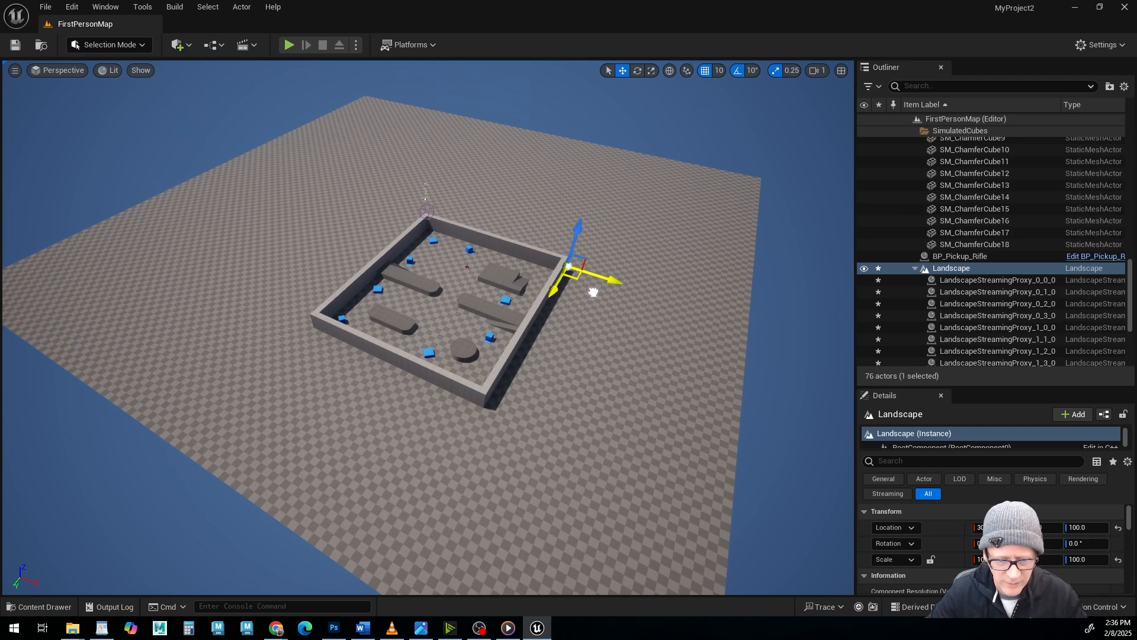
left_click_drag(593, 290, 594, 291)
Delete the SM_Cube6 wall that separates the arena from the adjoining landscape.
left_click_drag(556, 386, 519, 323, "alt")
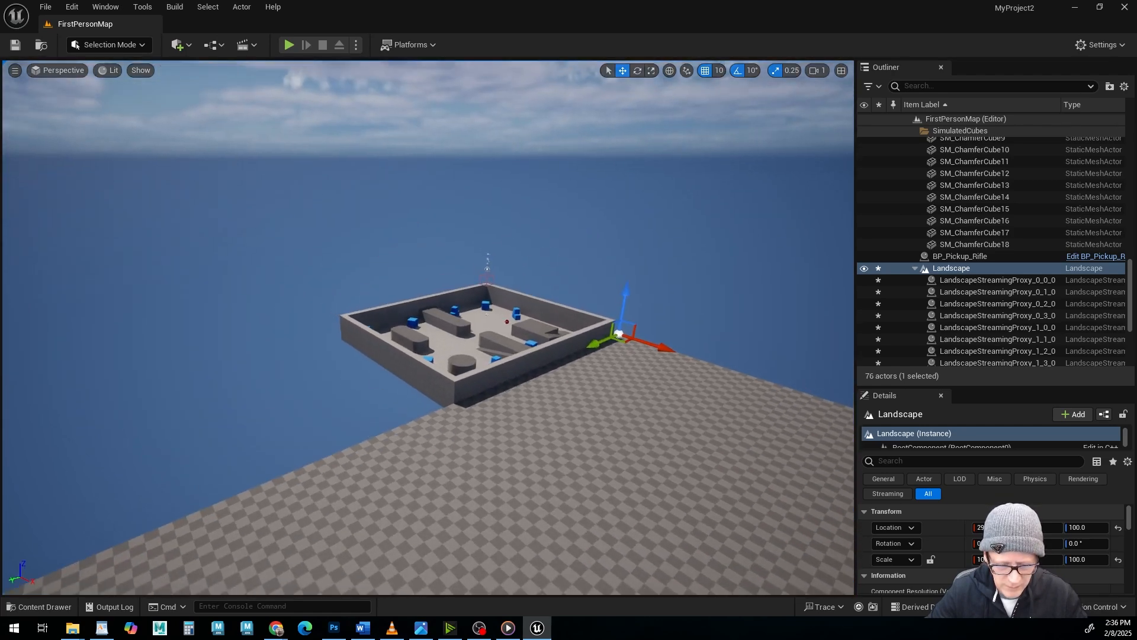
right_click_drag(557, 386, 598, 385, "alt")
left_click_drag(150, 375, 465, 382, "alt")
left_click_drag(156, 507, 160, 337, "alt")
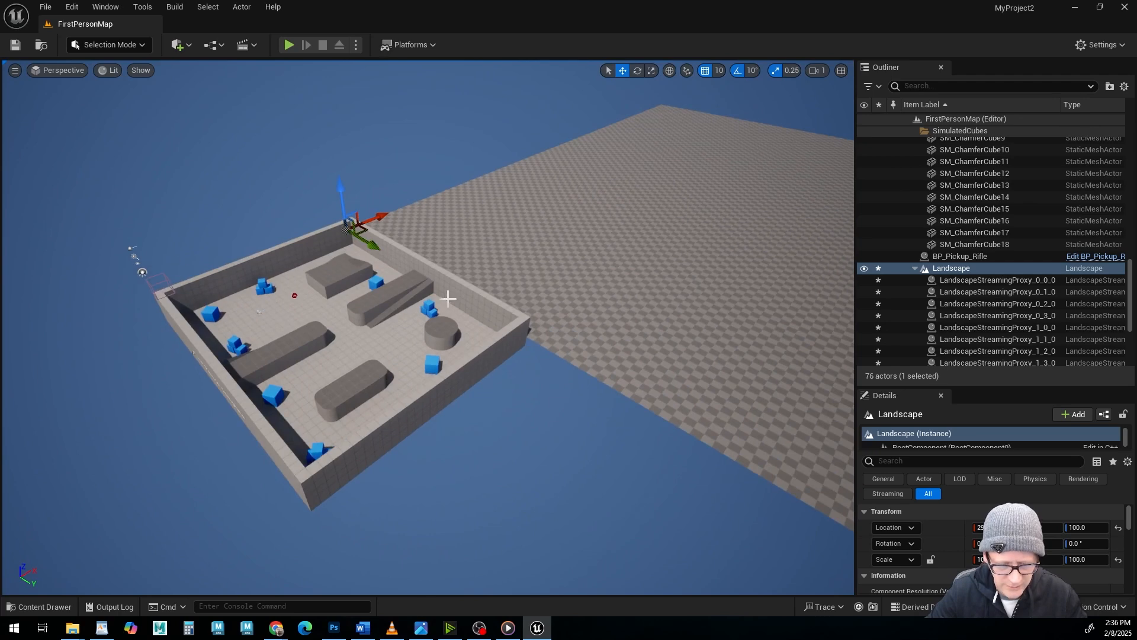
left_click(462, 289)
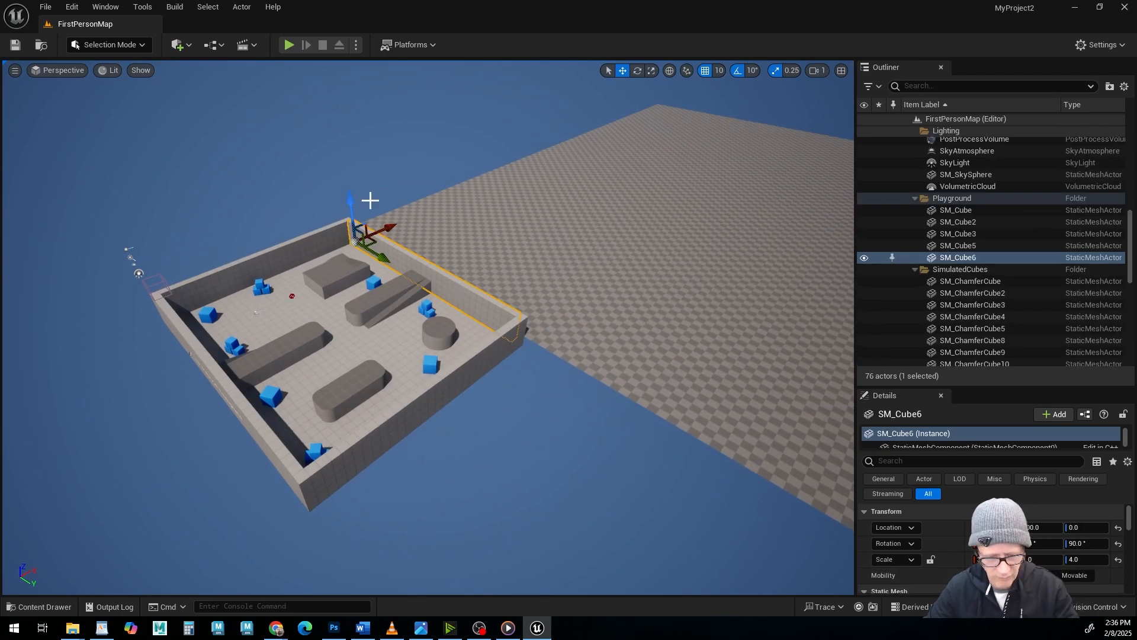
key("Delete")
Reselect the parent Landscape actor, lower it to a Z location of 20, and slide it along X against the arena floor.
left_click_drag(409, 287, 483, 325, "alt")
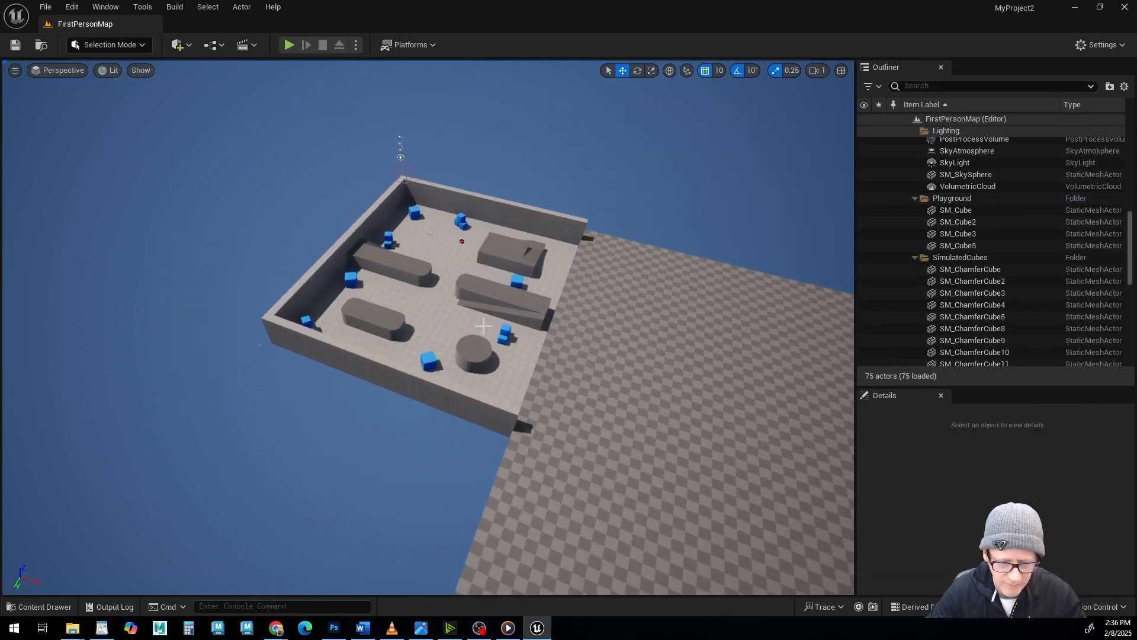
left_click(674, 298)
left_click(952, 246)
left_click_drag(613, 315, 390, 334, "alt")
scroll(407, 315, "up", 10)
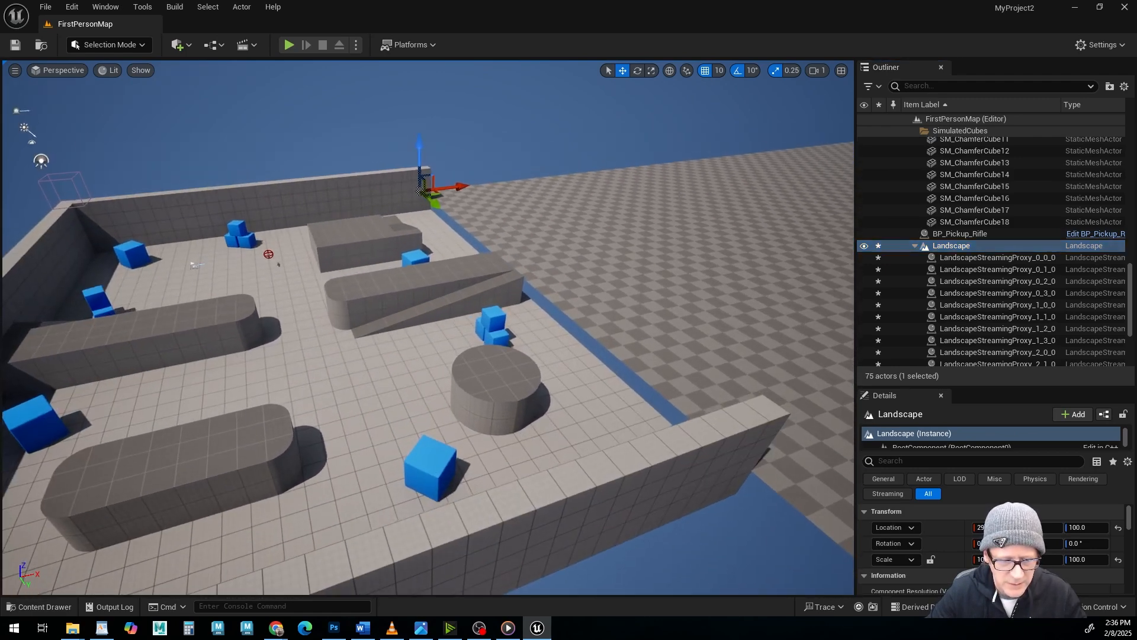
middle_click_drag(459, 175, 453, 204, "alt")
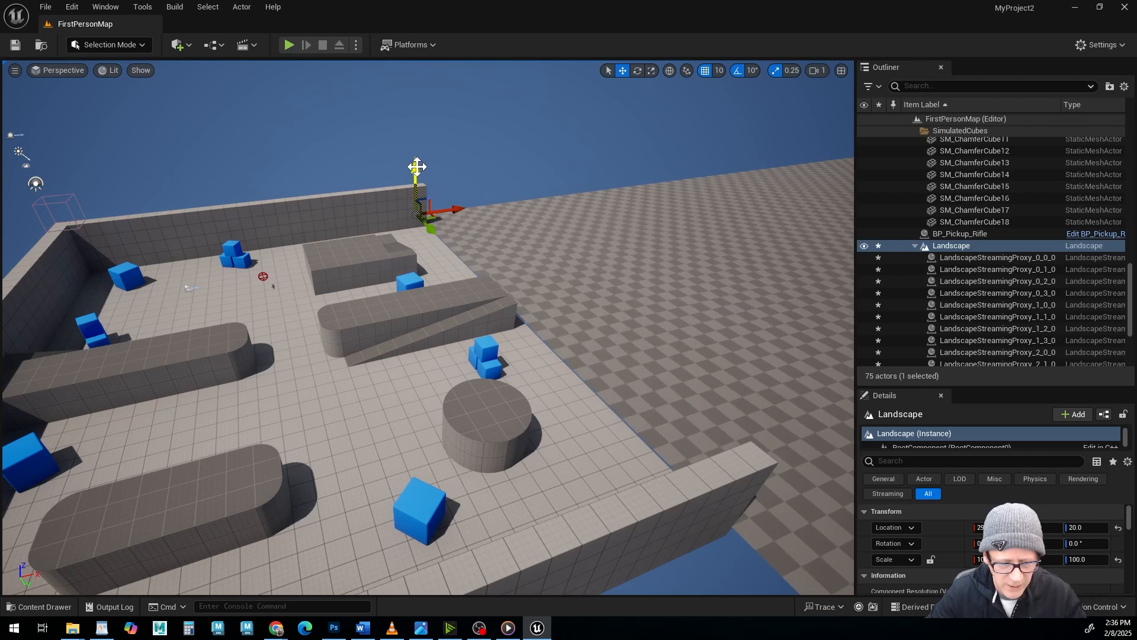
left_click_drag(458, 208, 455, 210)
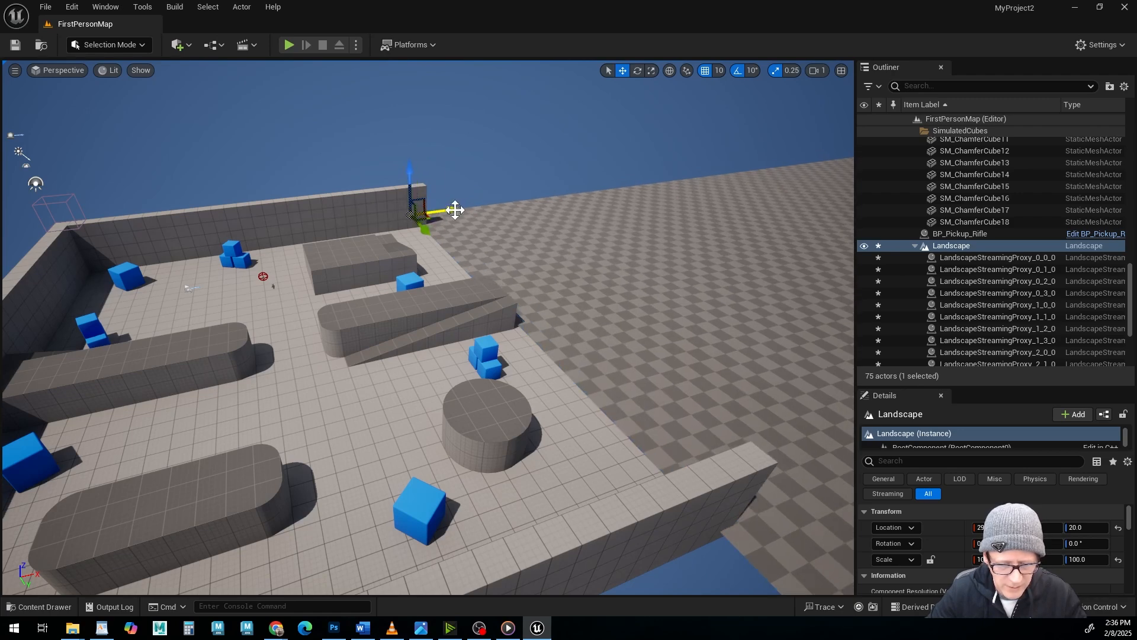
Lower the landscape to a Z location of -20 at the open edge of the arena floor.
left_click_drag(525, 310, 427, 261, "alt")
middle_click_drag(525, 310, 435, 214, "alt")
middle_click_drag(542, 379, 539, 359, "alt")
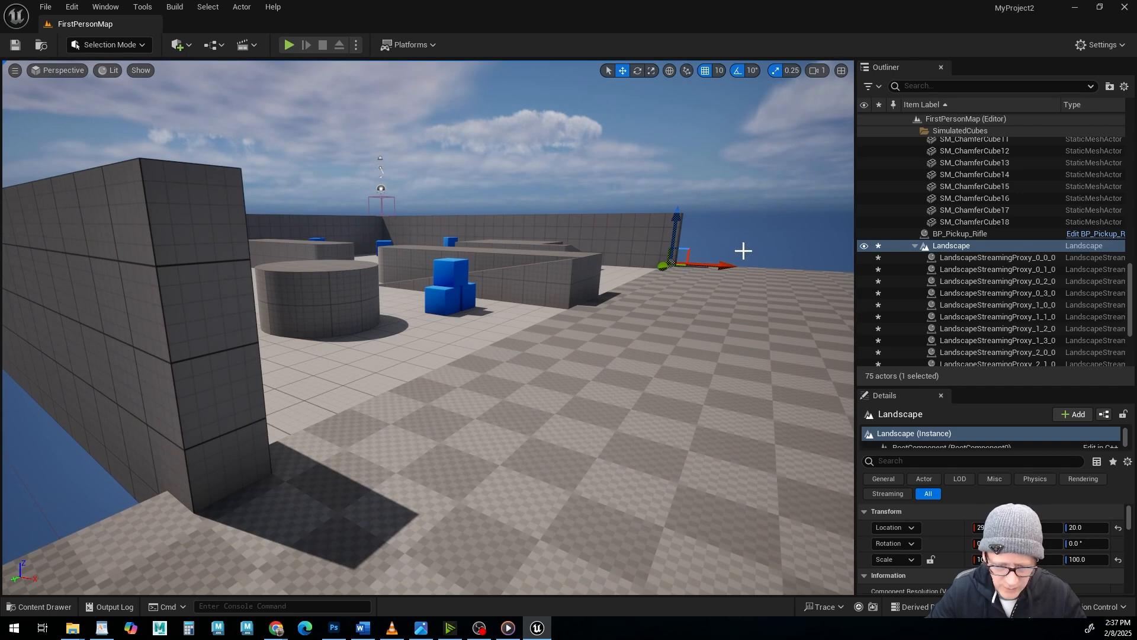
left_click_drag(675, 222, 676, 223)
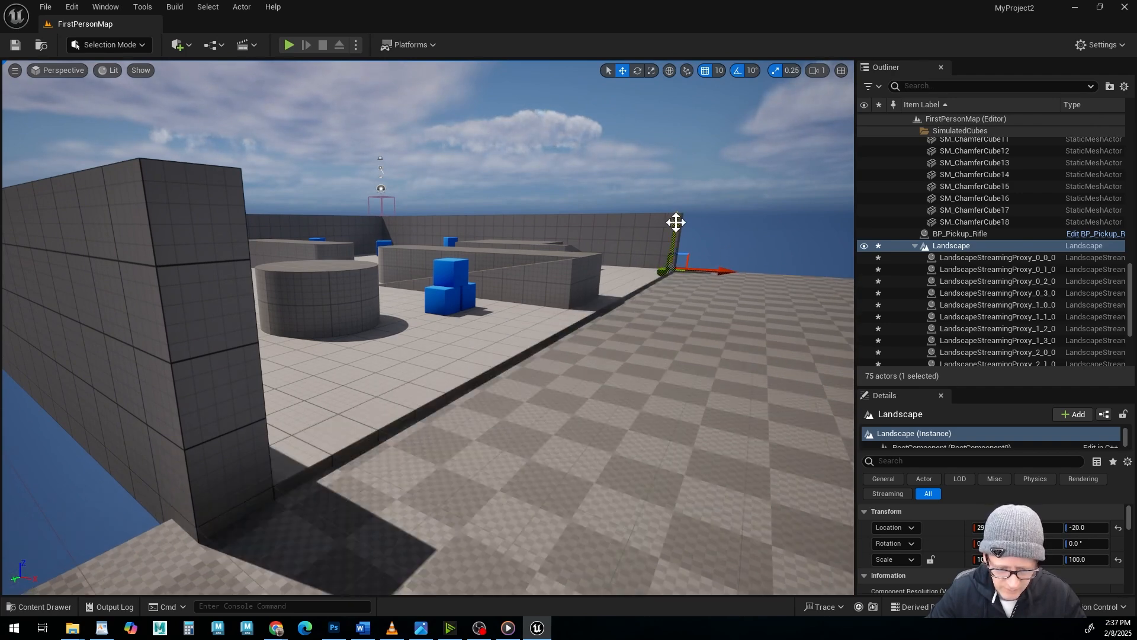
Inspect the landscape's join with the arena and its streaming proxies 0_0_0 through 0_3_0, ending with the parent Landscape actor selected.
scroll(640, 431, "down", 5)
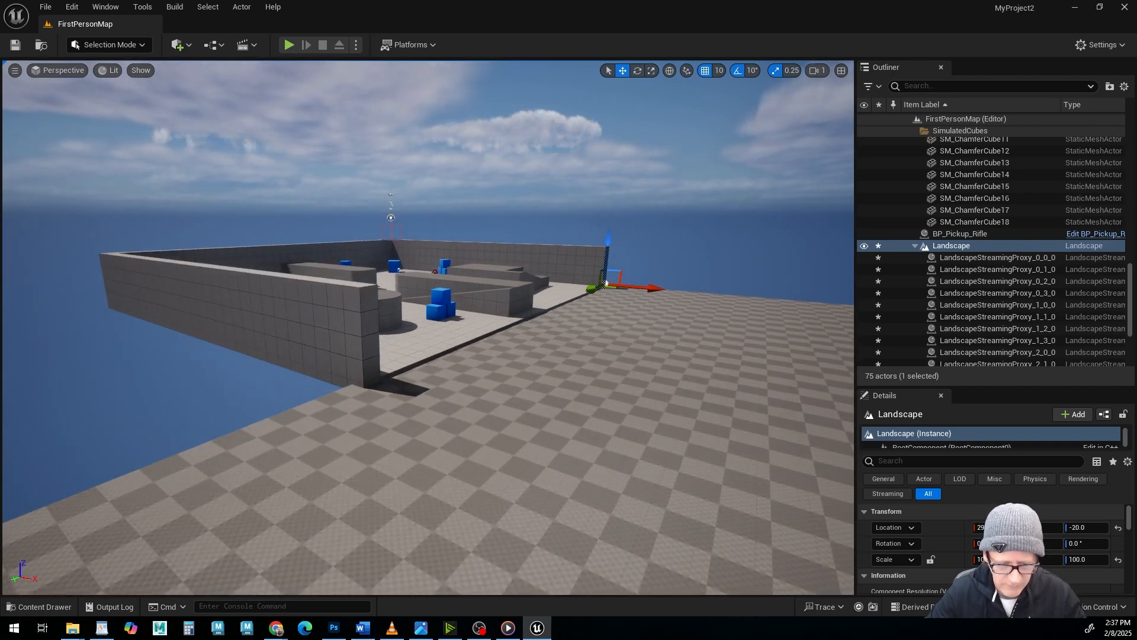
mouse_move(377, 386)
left_mouse_down("alt")
mouse_move(473, 433)
mouse_move(485, 397)
mouse_move(378, 386)
left_mouse_up("alt")
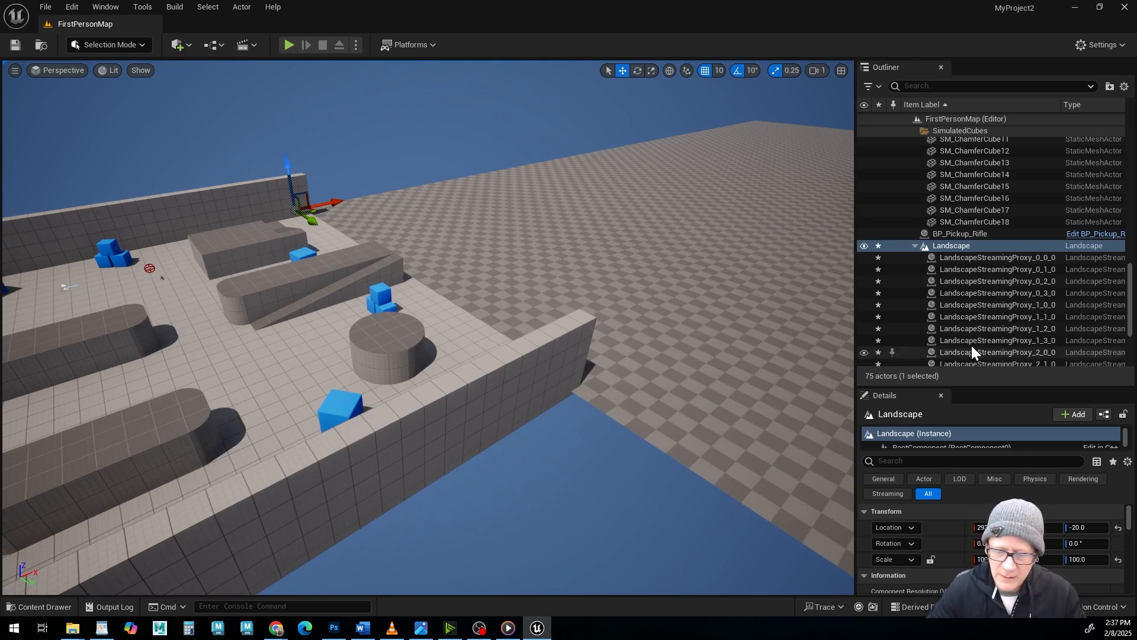
scroll(1000, 310, "down", 5)
scroll(1011, 304, "up", 1)
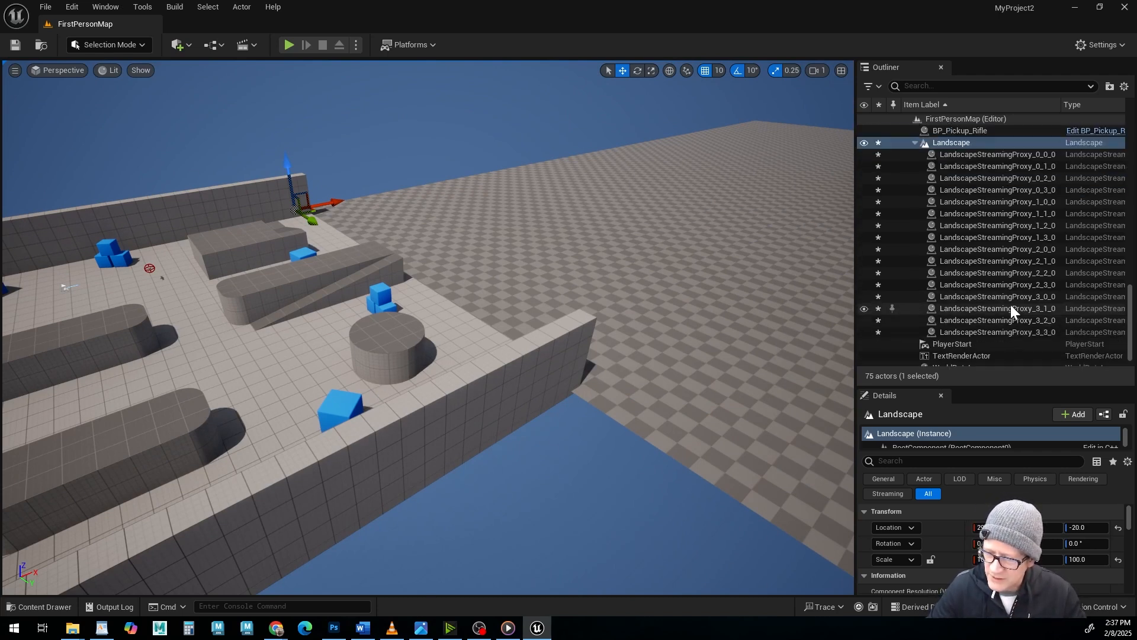
left_click(978, 152)
left_click(975, 167)
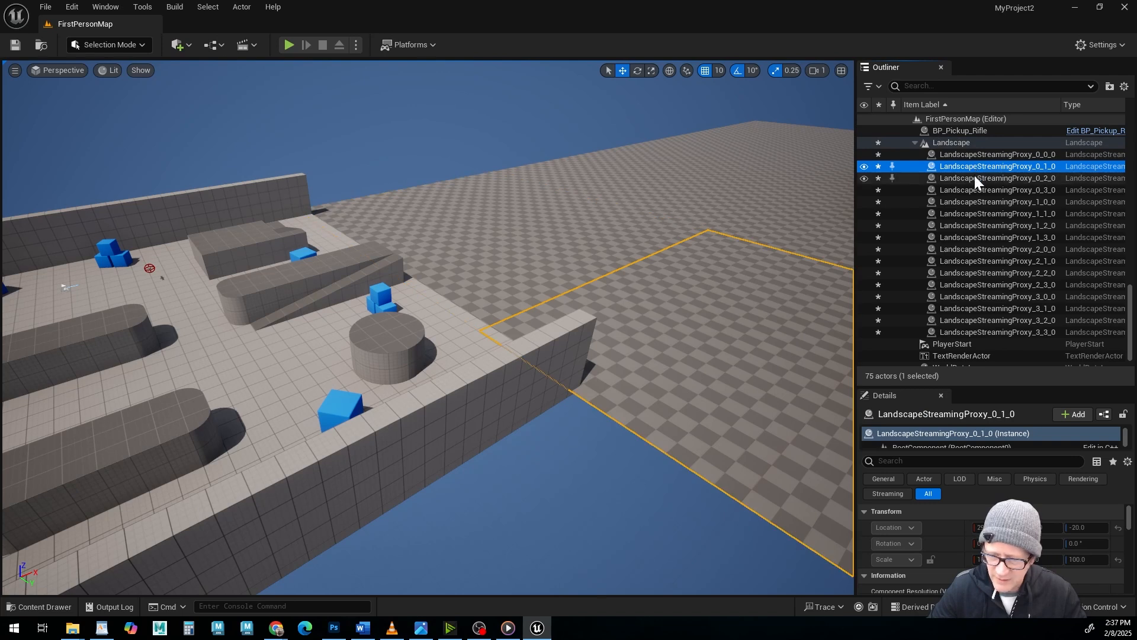
left_click(975, 178)
left_click(977, 190)
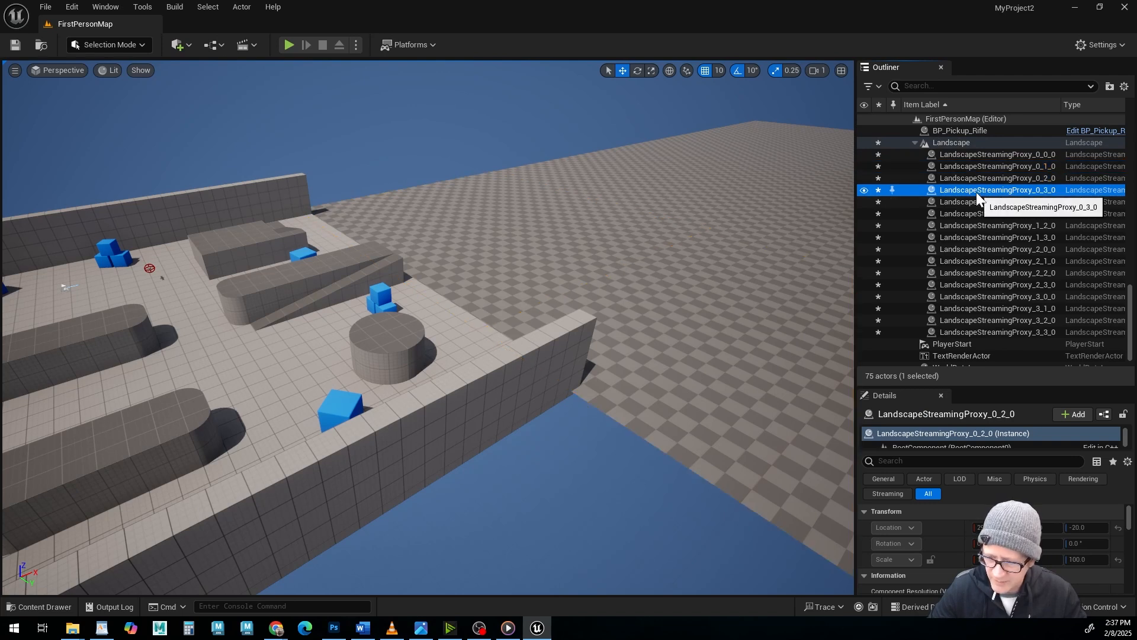
left_click(955, 143)
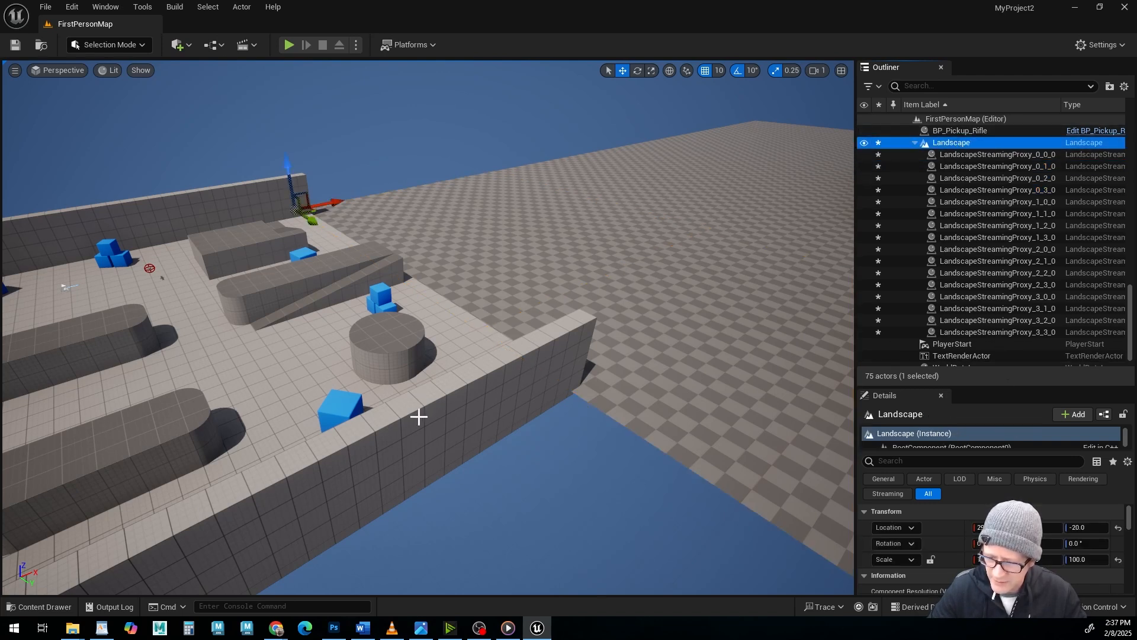
Enlarge the Details area and review the Landscape actor's full property list and its General, Physics and Rendering categories.
left_click_drag(990, 386, 991, 222)
scroll(1040, 478, "down", 6)
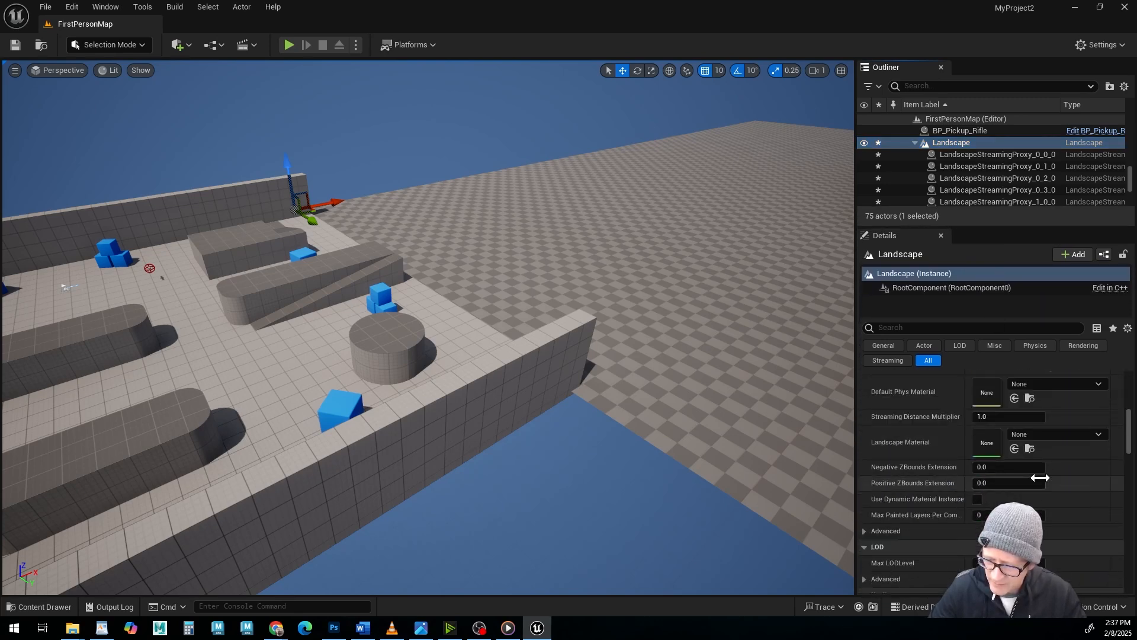
scroll(1041, 477, "up", 8)
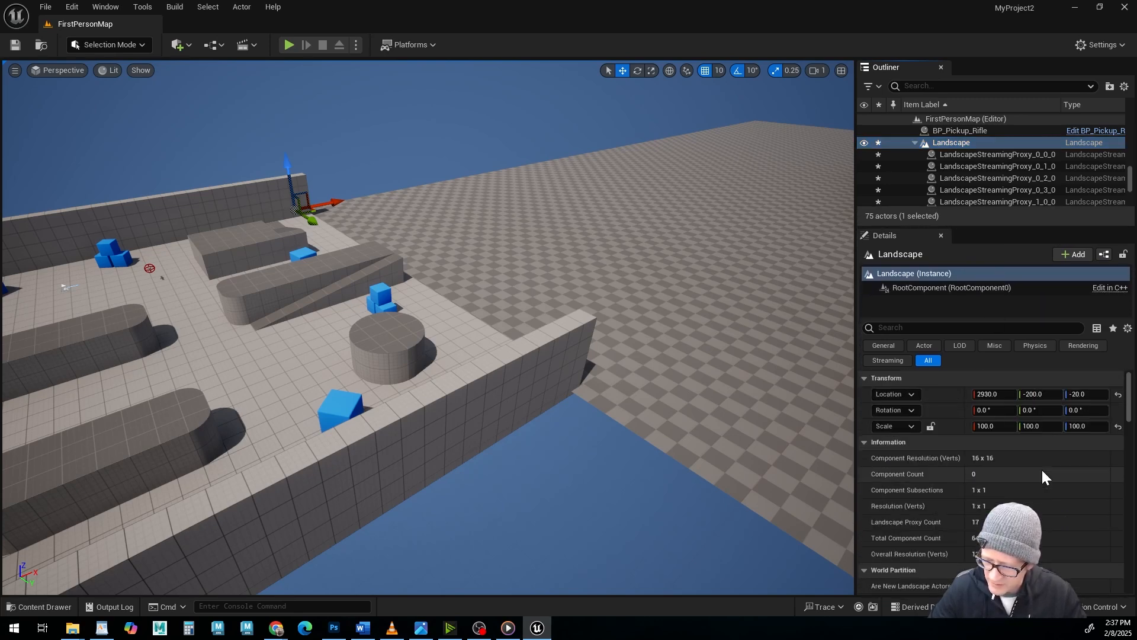
scroll(1042, 472, "down", 8)
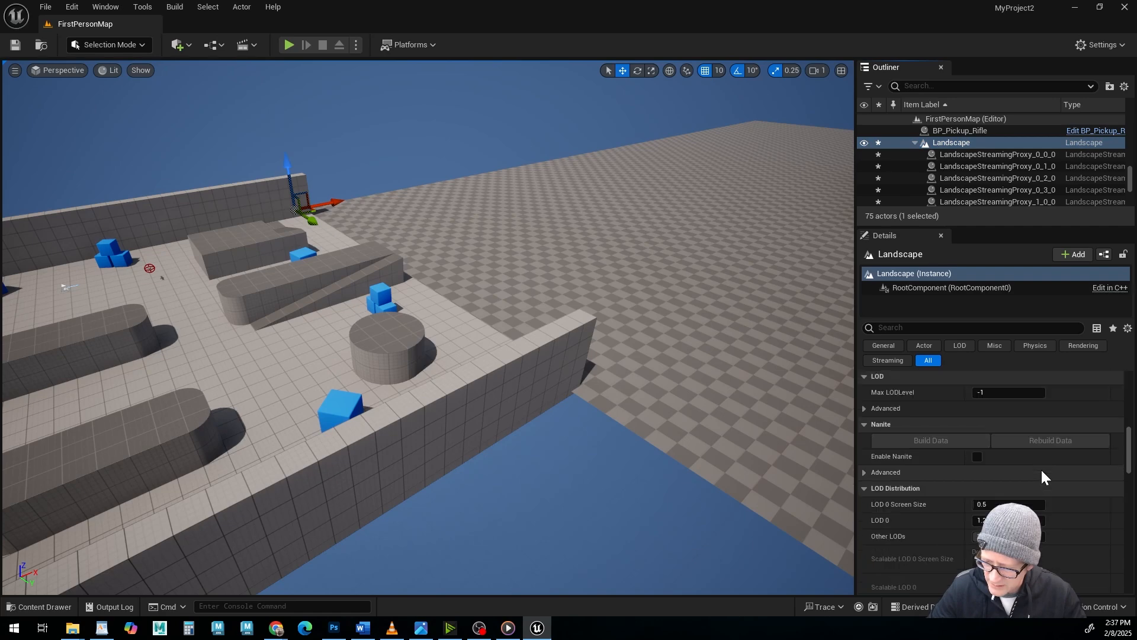
scroll(1042, 470, "down", 8)
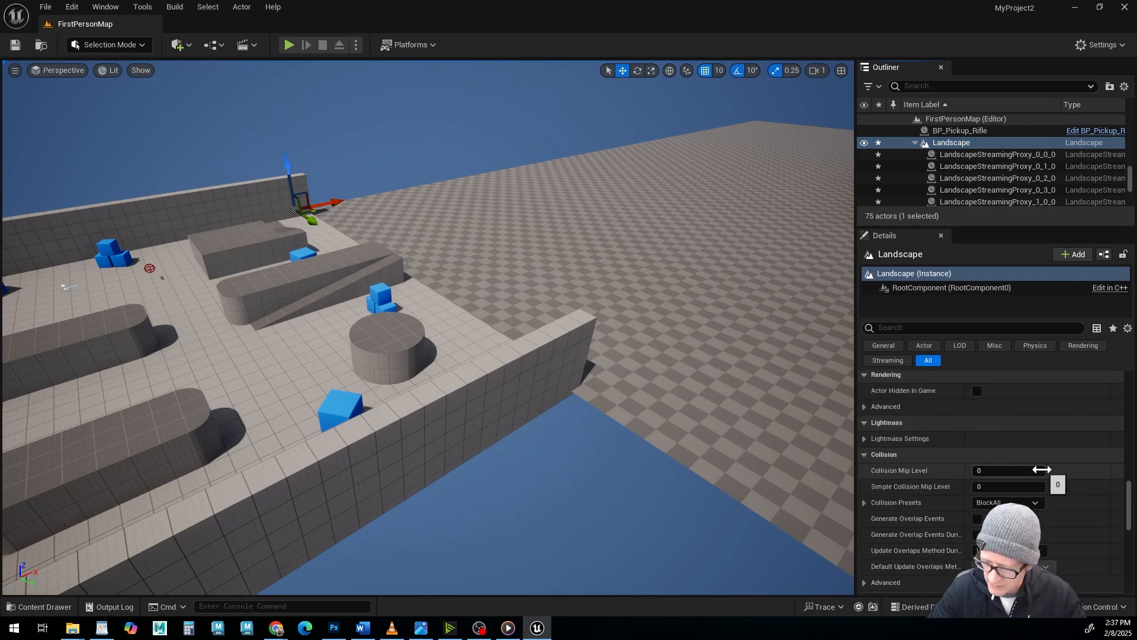
scroll(1042, 471, "down", 8)
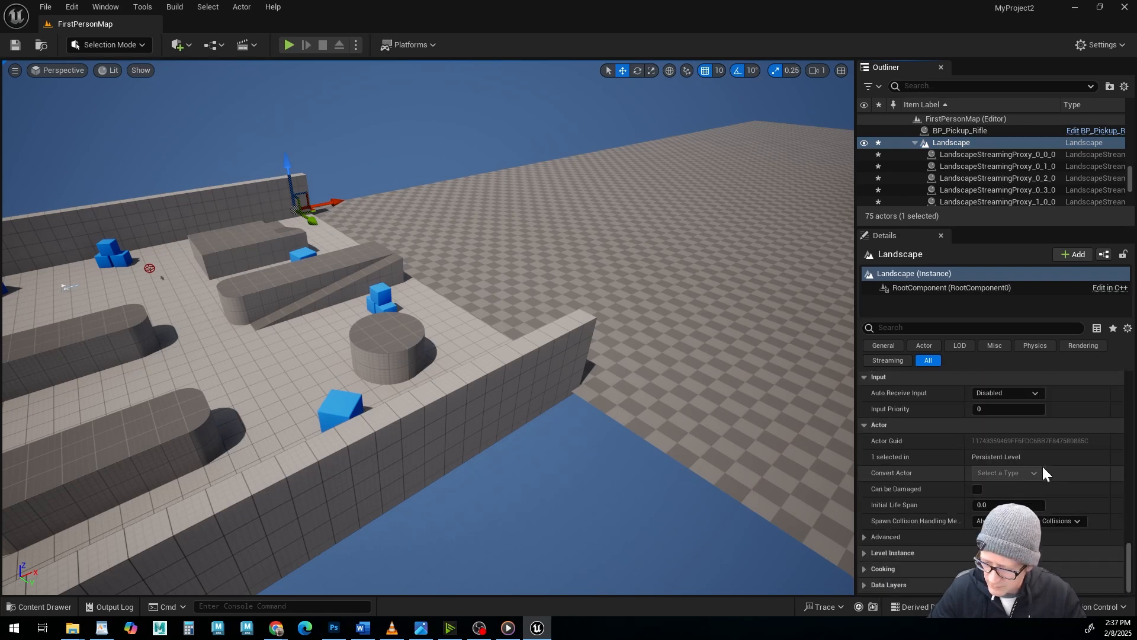
scroll(1036, 456, "up", 10)
left_click(882, 345)
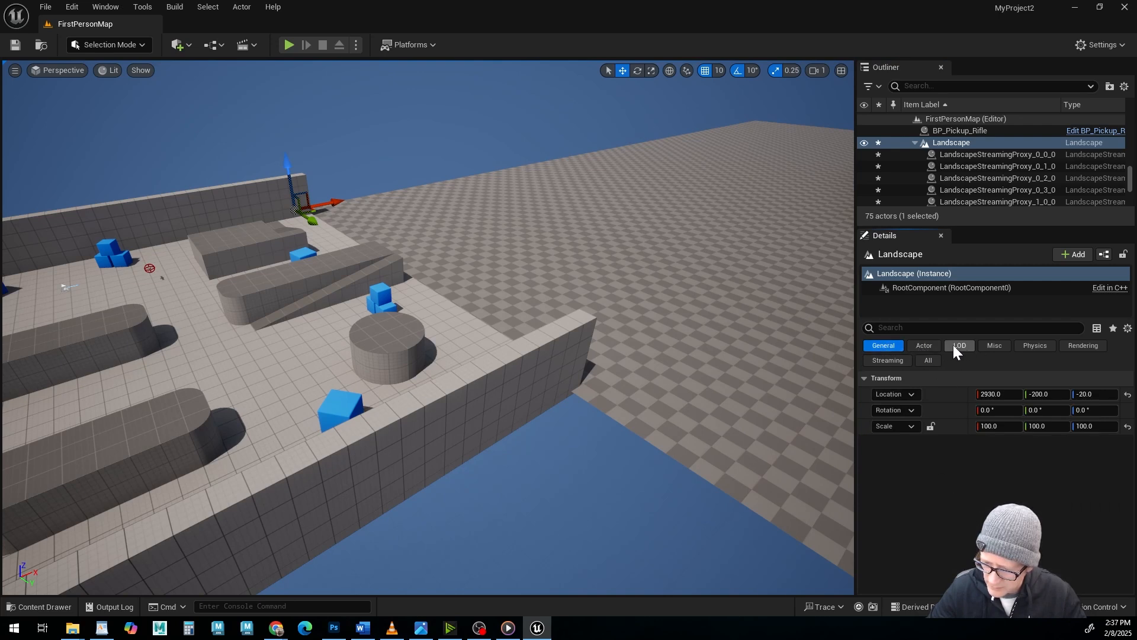
left_click(1035, 346)
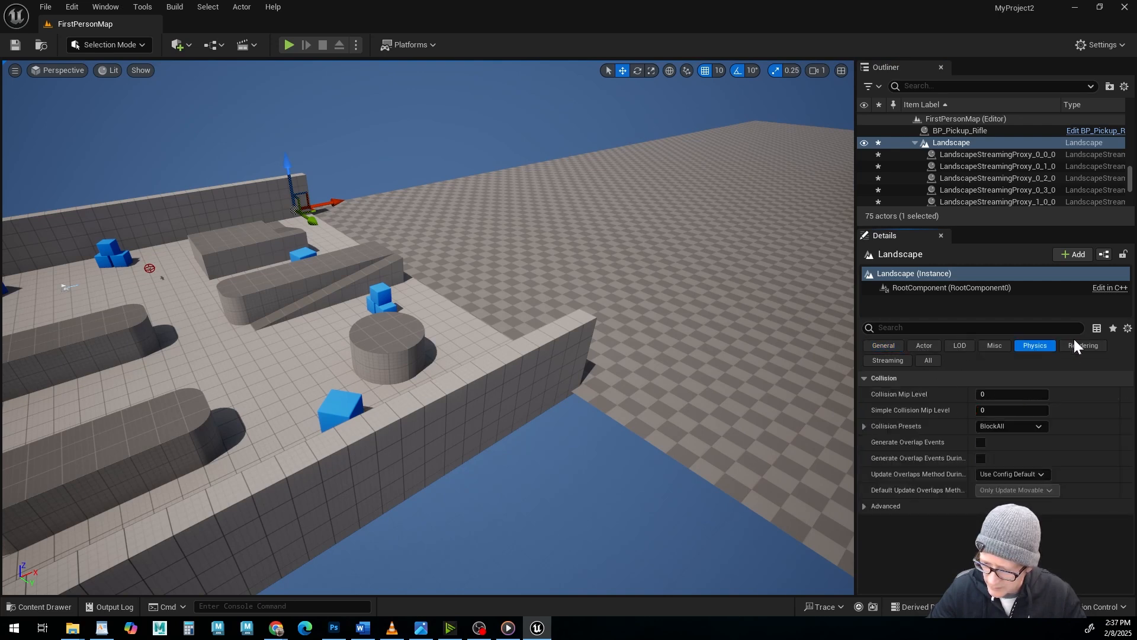
left_click(1075, 344)
scroll(933, 503, "down", 2)
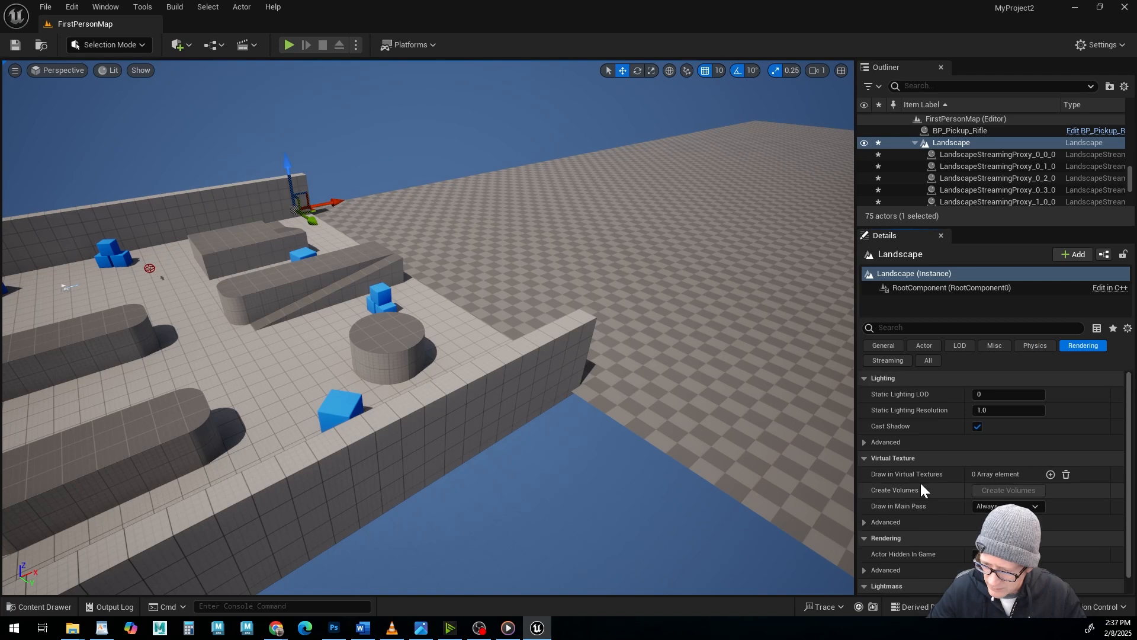
left_click(888, 348)
Show all of the Landscape actor's properties, locate its Landscape Material slot, and survey the untextured landscape beside the arena.
left_click(928, 361)
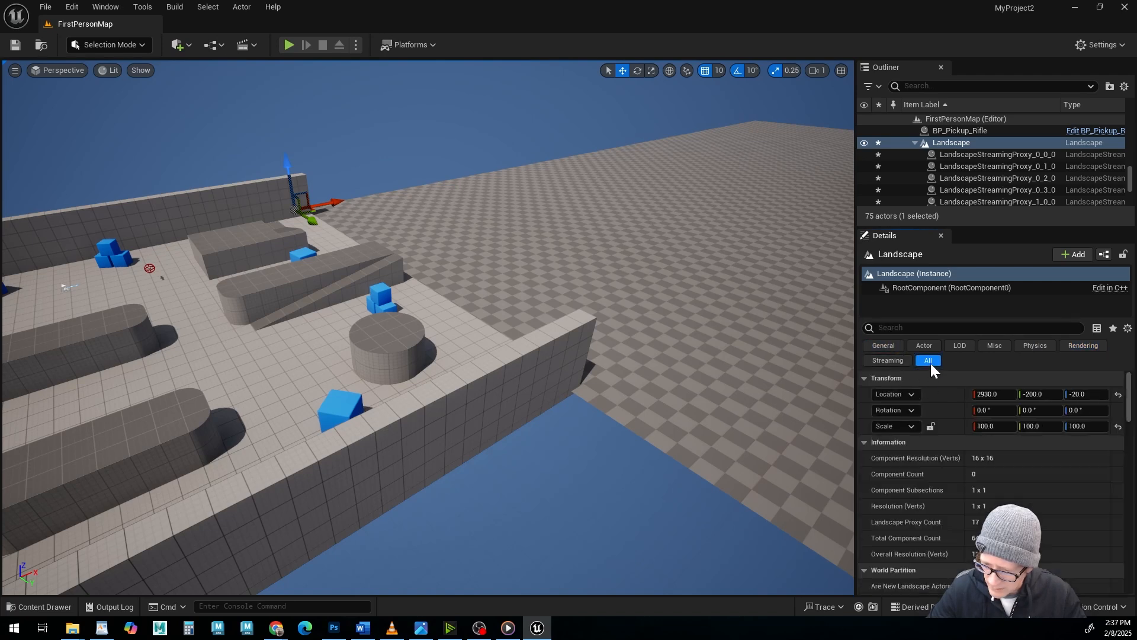
scroll(911, 517, "down", 1)
scroll(911, 517, "down", 5)
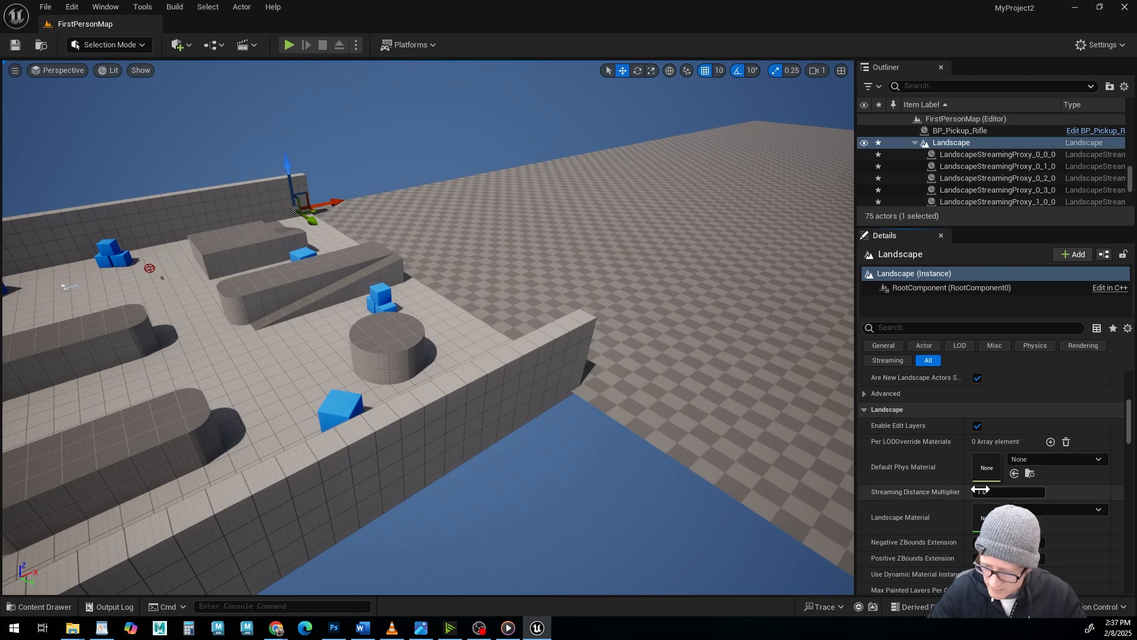
scroll(977, 492, "down", 1)
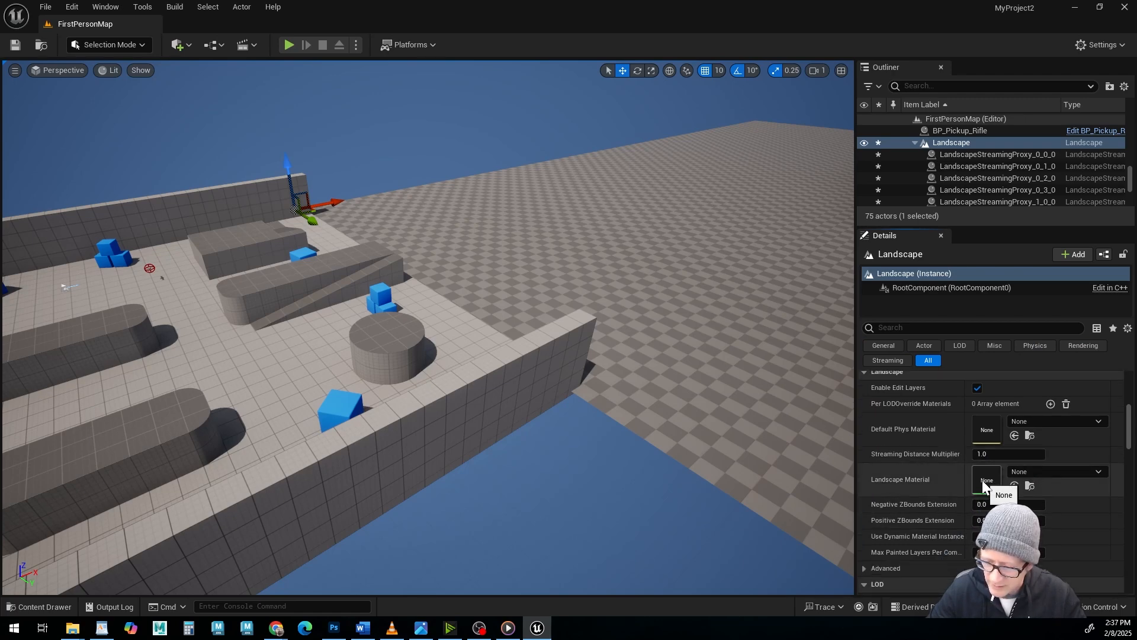
scroll(582, 361, "down", 5)
left_click_drag(581, 360, 414, 363, "alt")
middle_click_drag(600, 368, 495, 301, "alt")
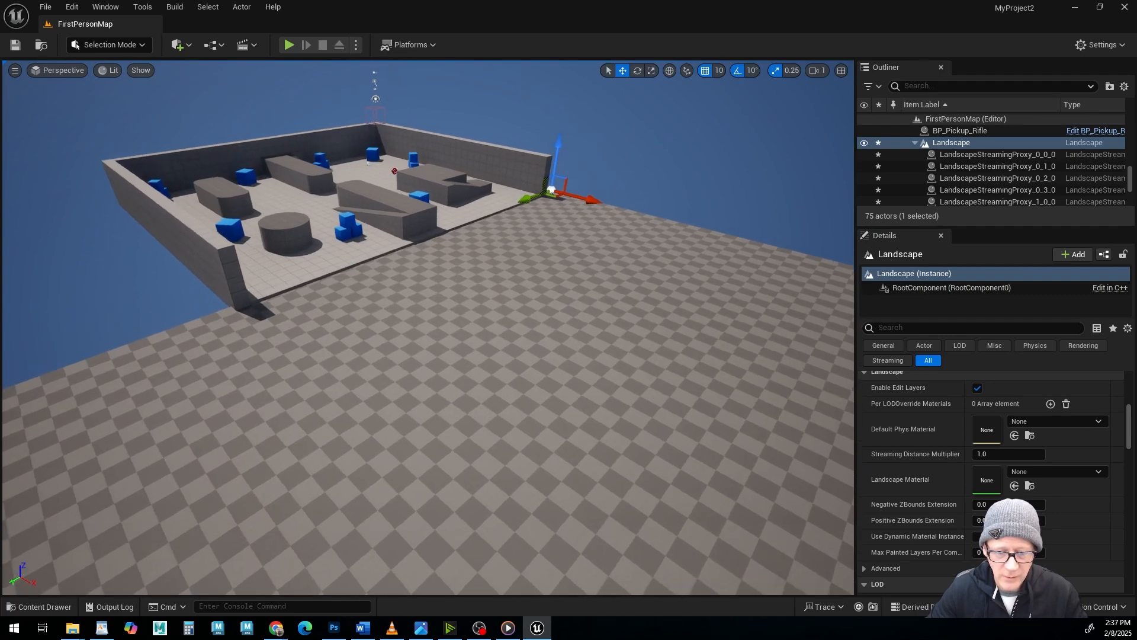
left_click_drag(577, 444, 604, 444, "alt")
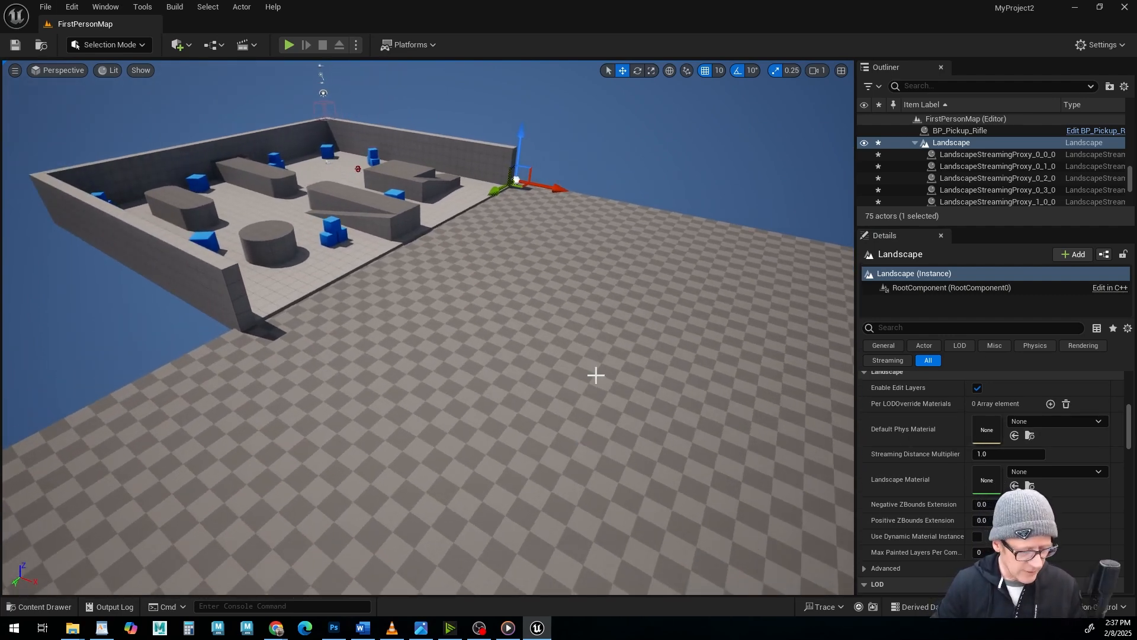
left_click(44, 607)
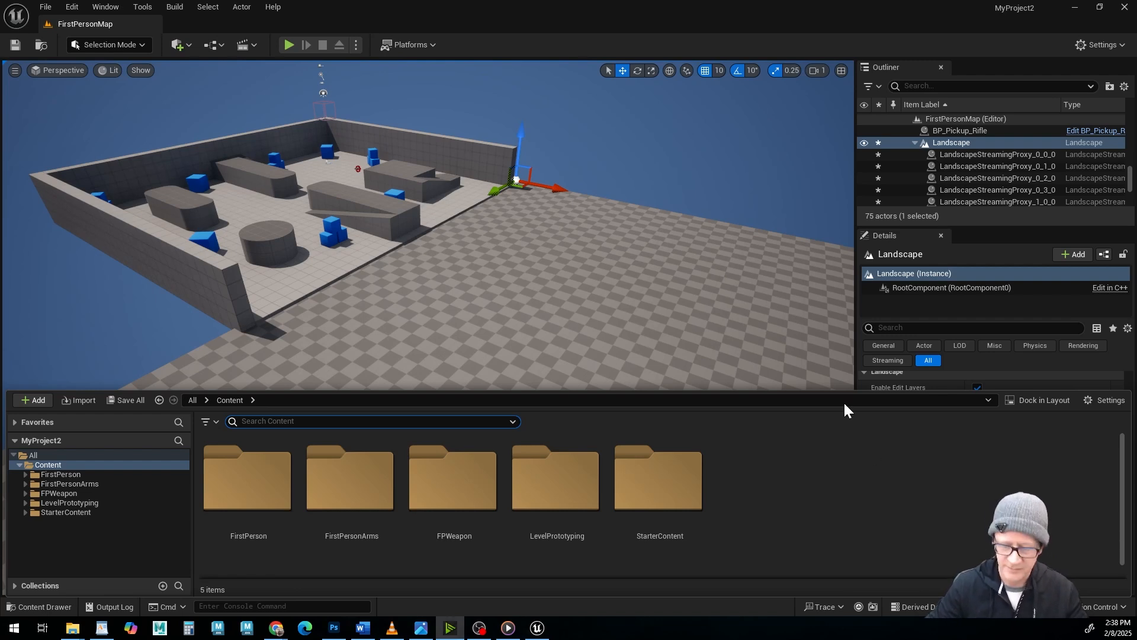
right_click(771, 476)
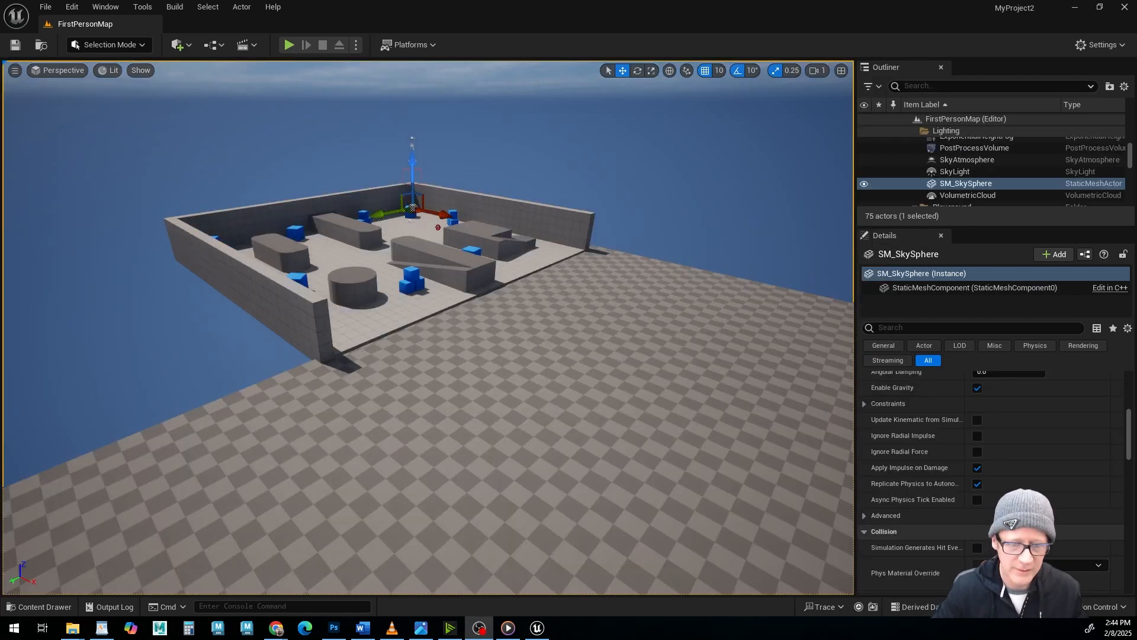
left_click_drag(457, 378, 517, 365, "alt")
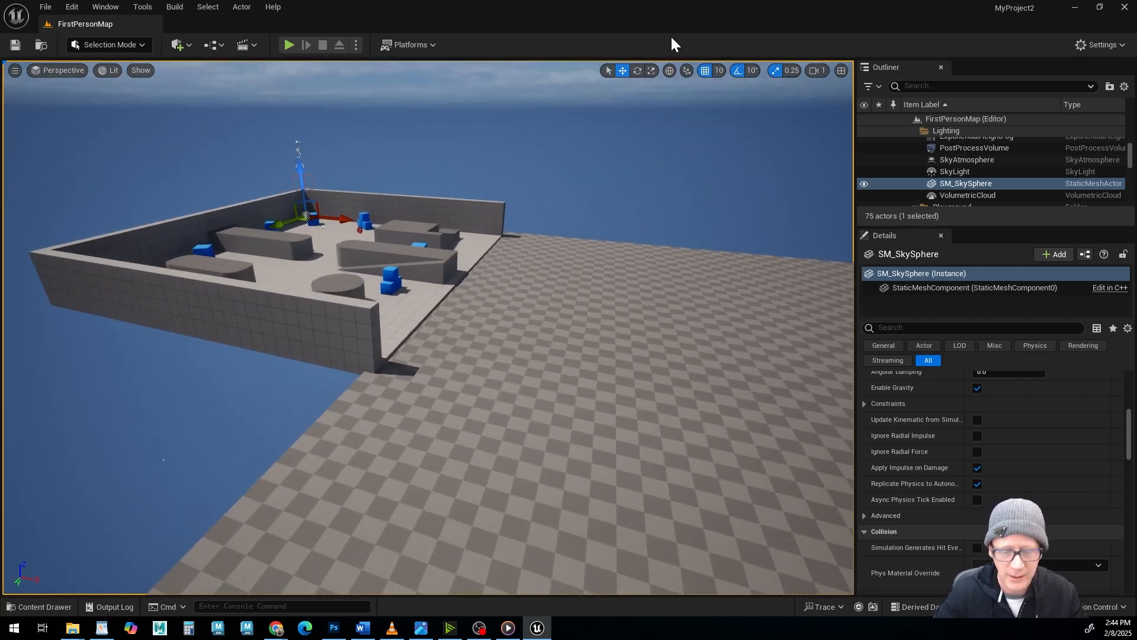
Create a new folder named LANDSCAPE in the project's Content folder.
left_click(44, 606)
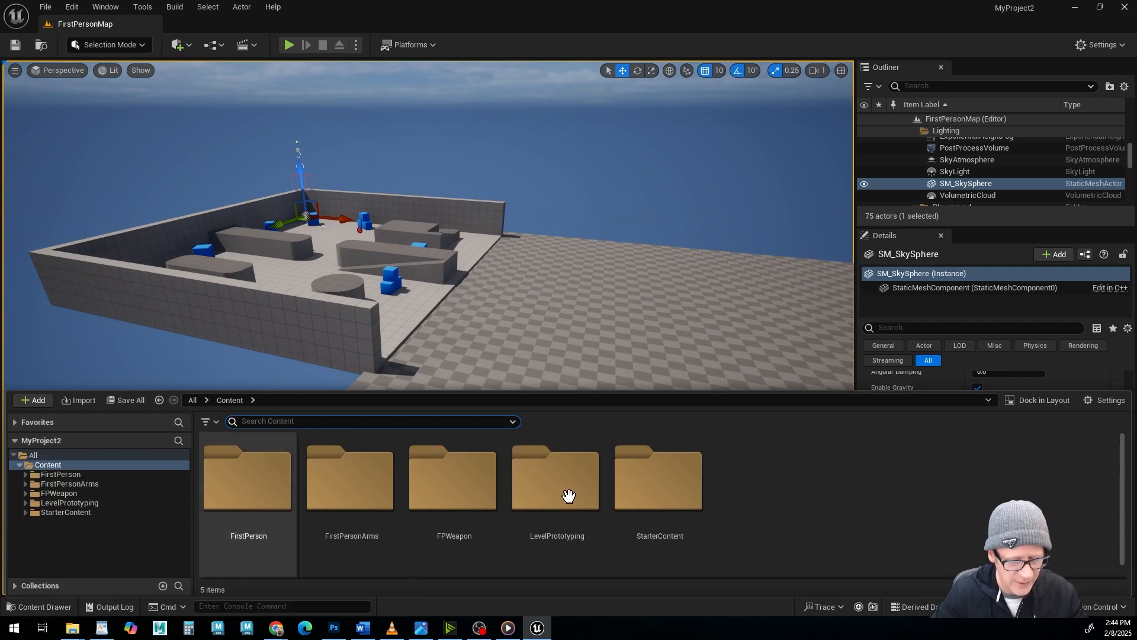
right_click(791, 472)
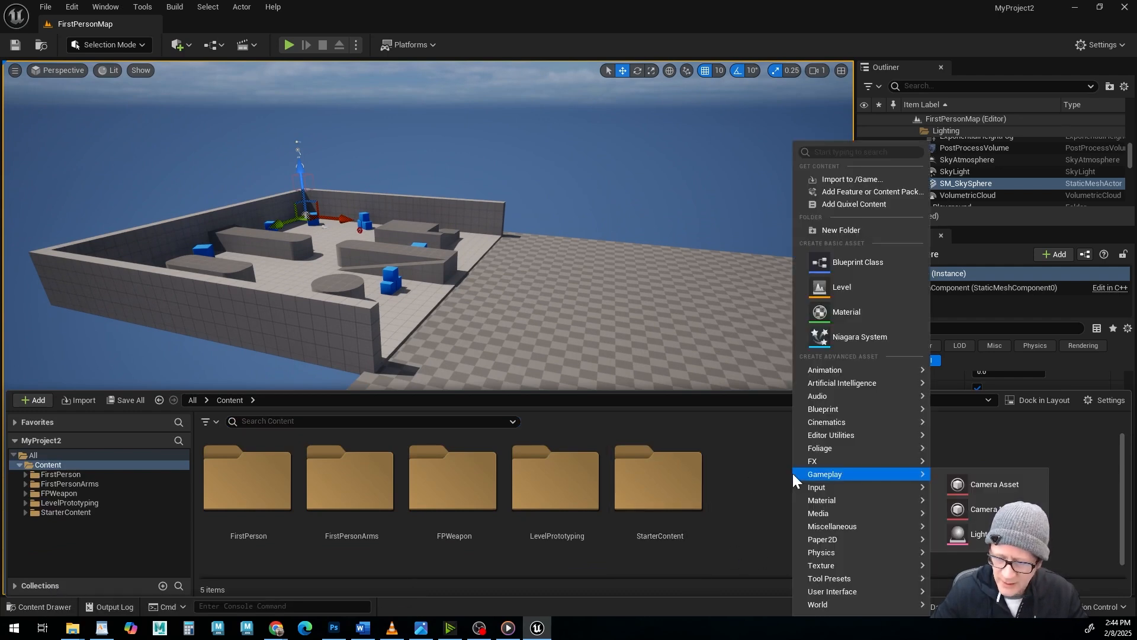
left_click(855, 229)
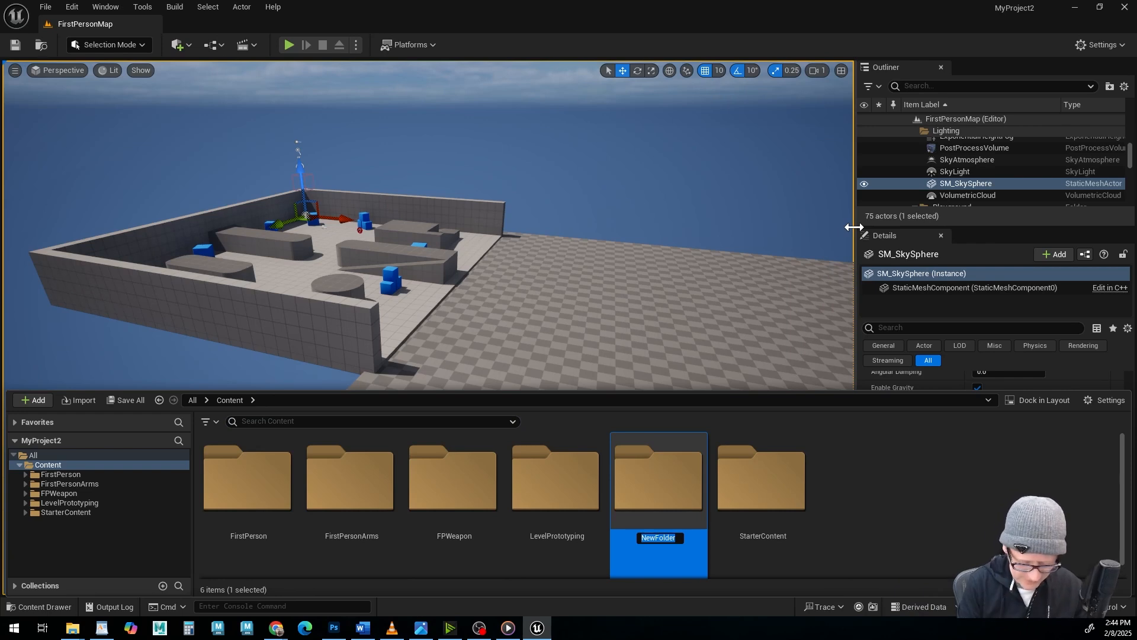
type("SCAPE")
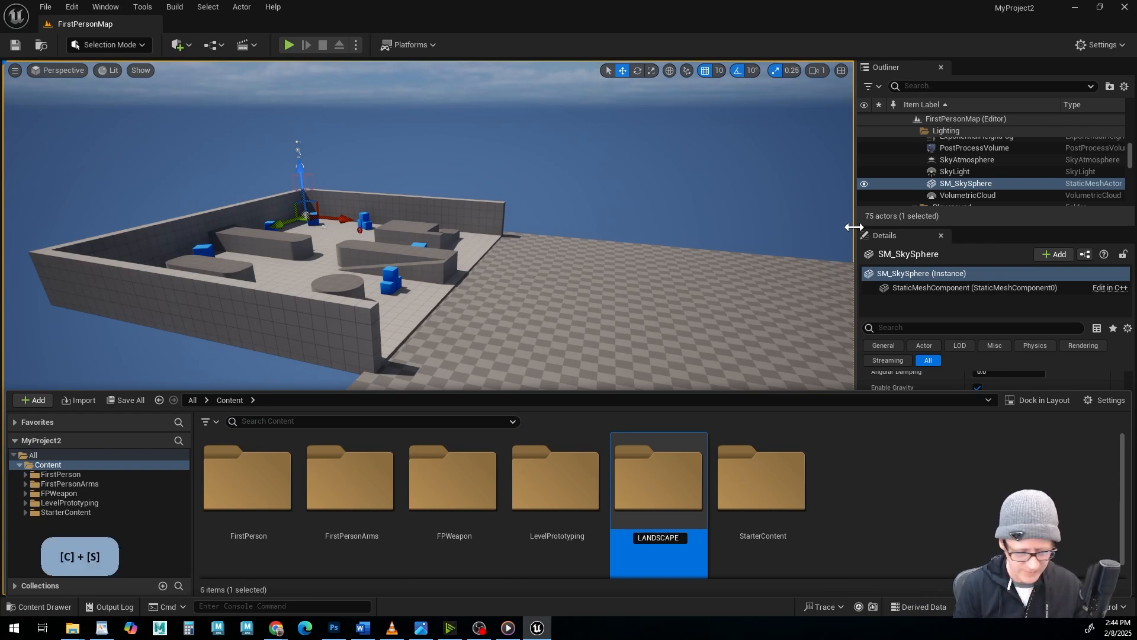
key("Return")
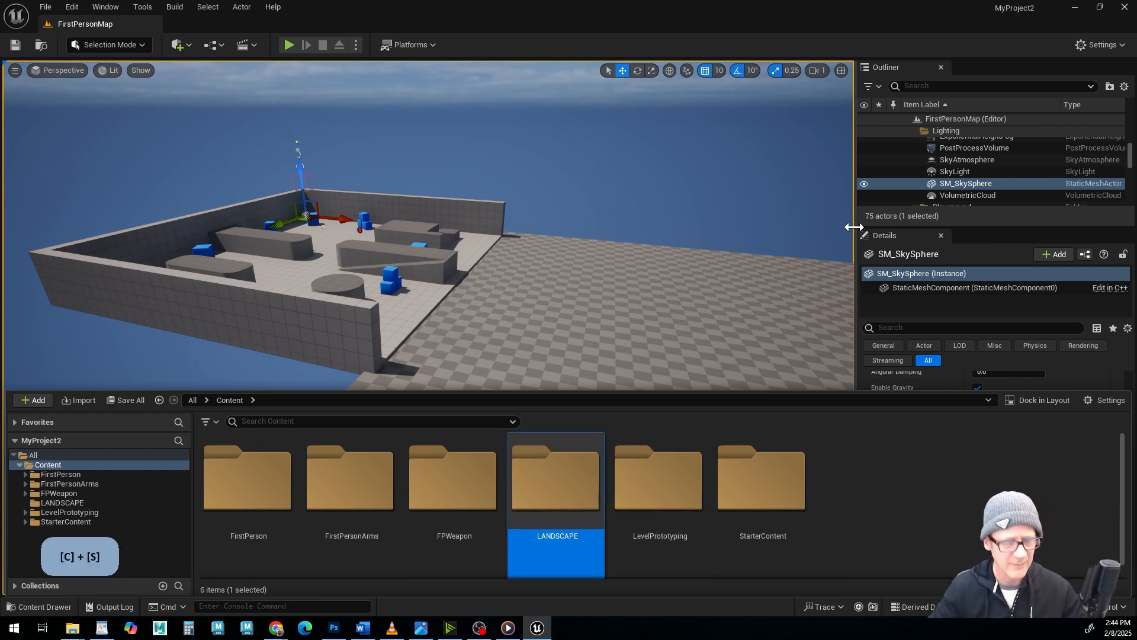
Create a new material inside the LANDSCAPE folder and name it M_Landscape.
double_click(564, 479)
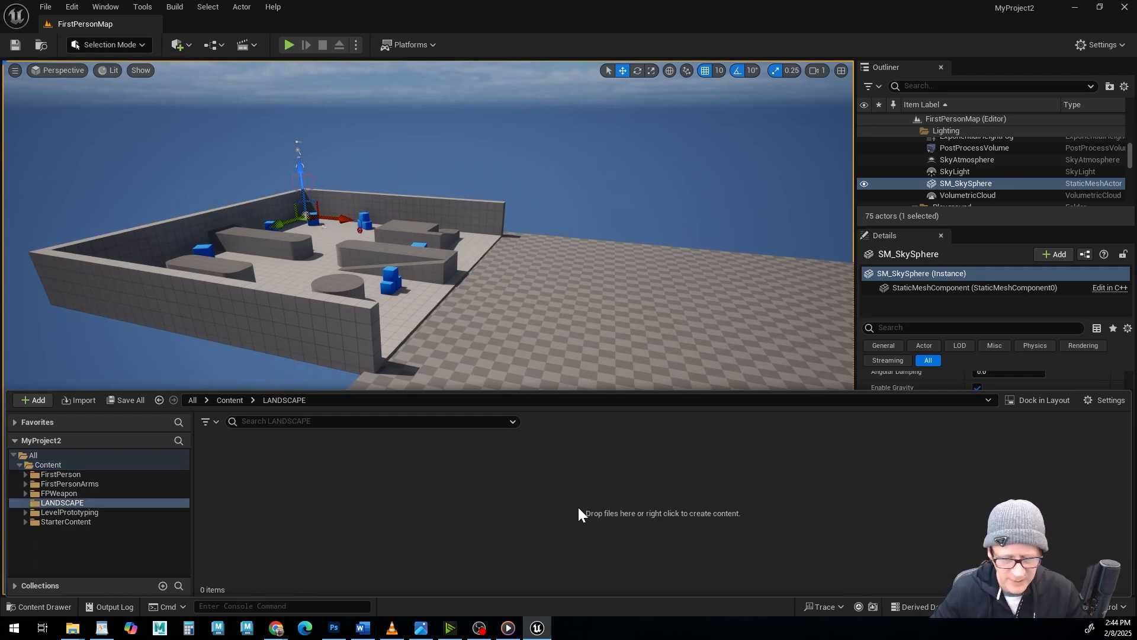
right_click(382, 492)
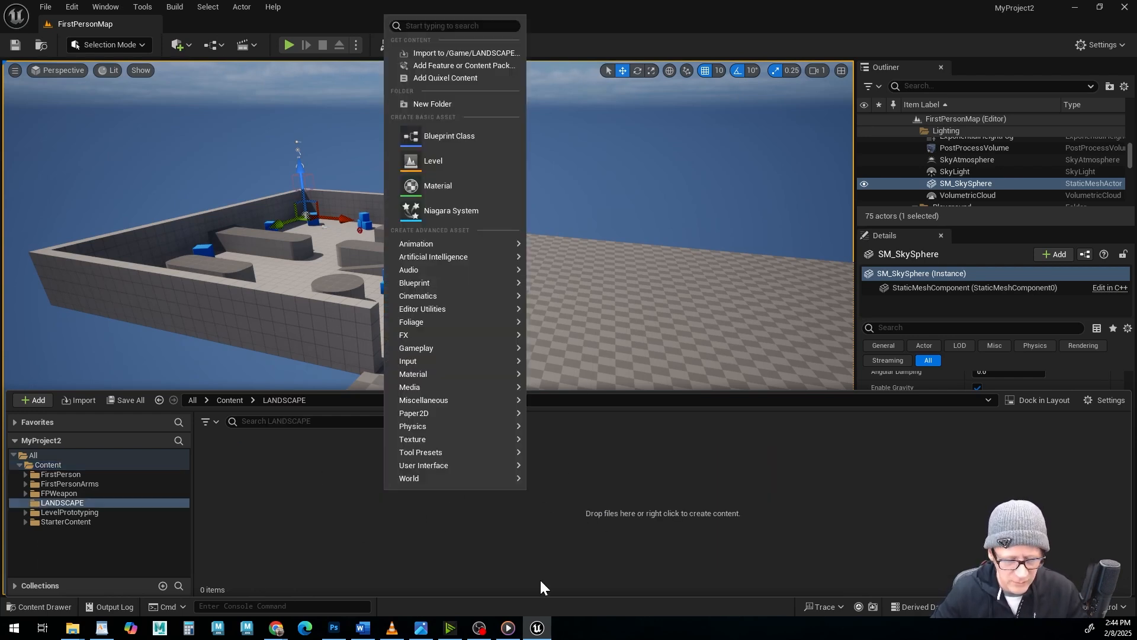
left_click(414, 186)
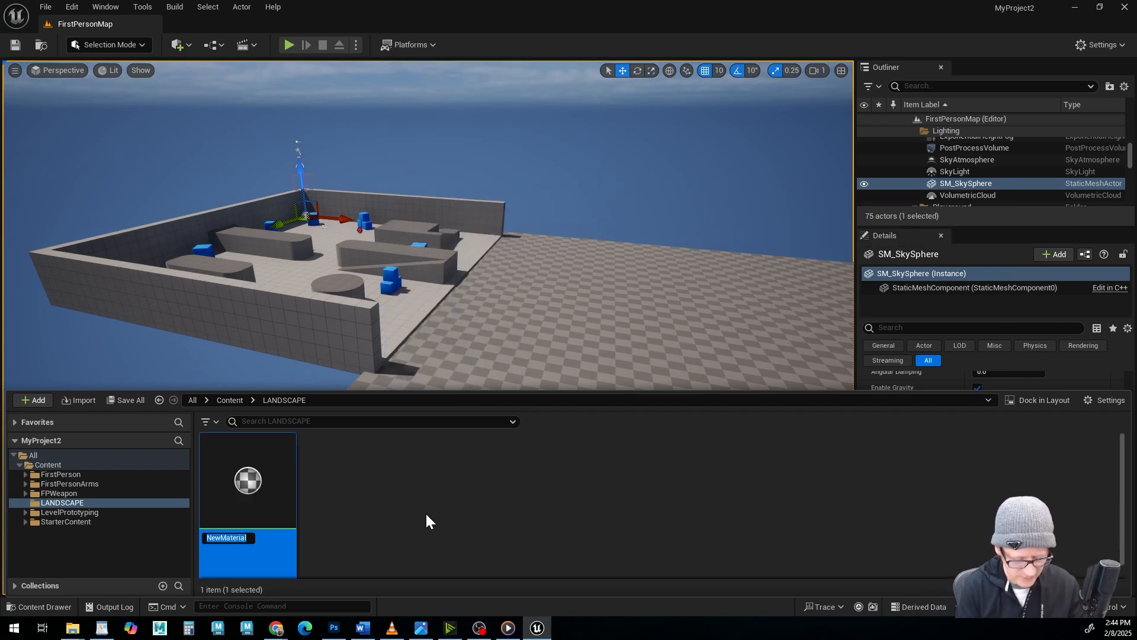
type("M")
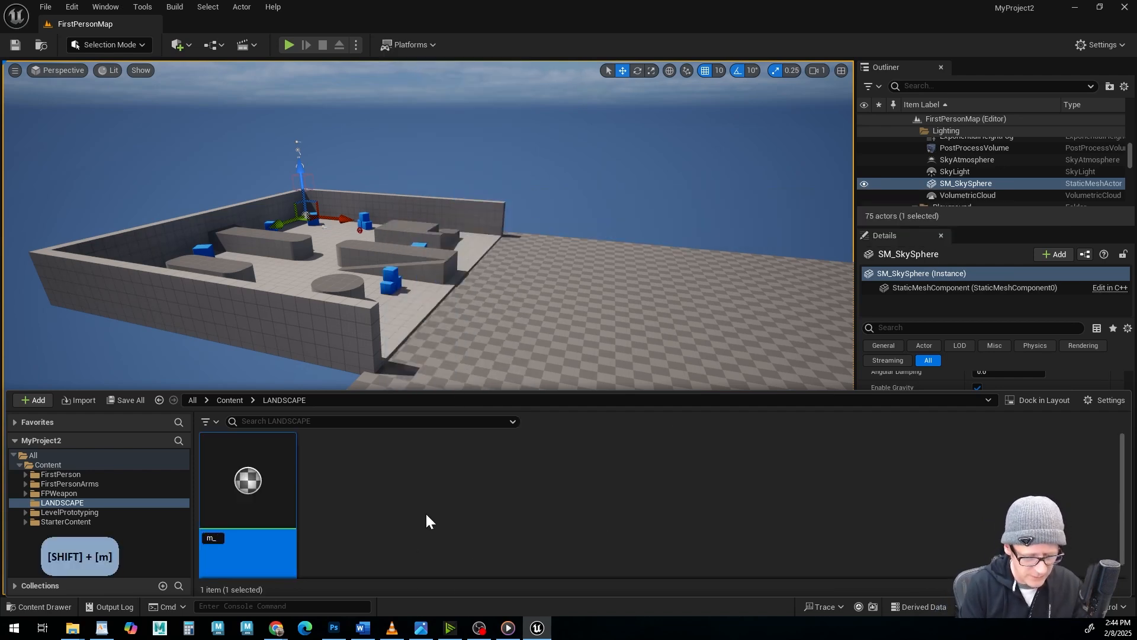
type("_lA")
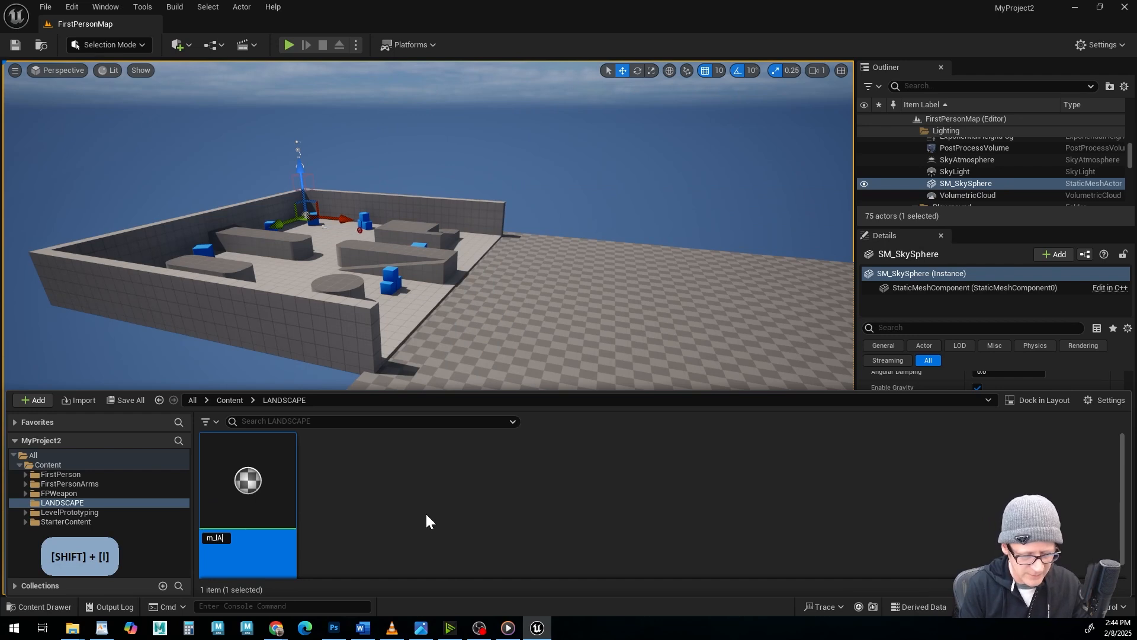
key("BackSpace")
key("BackSpace")
key("BackSpace")
key("BackSpace")
type("M")
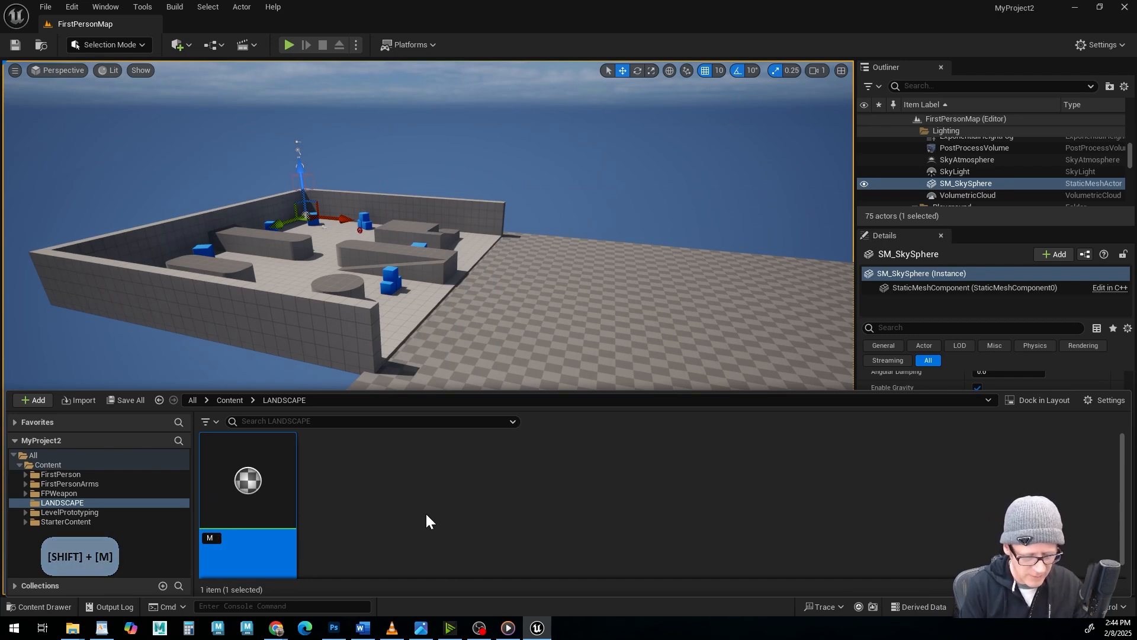
type("_Land")
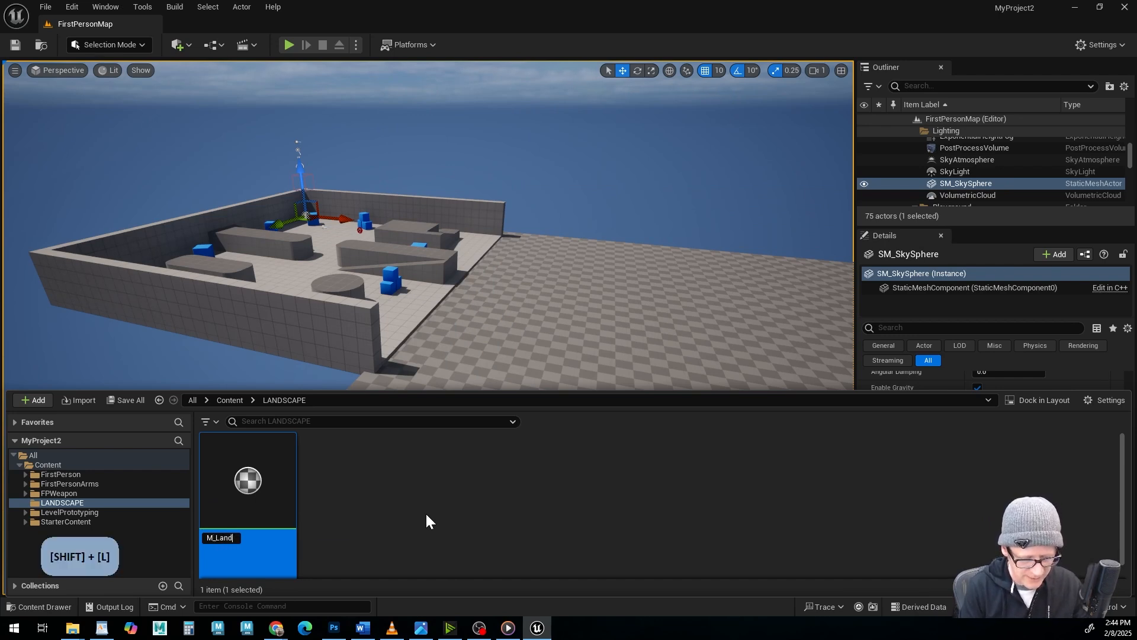
type("scape")
key("Return")
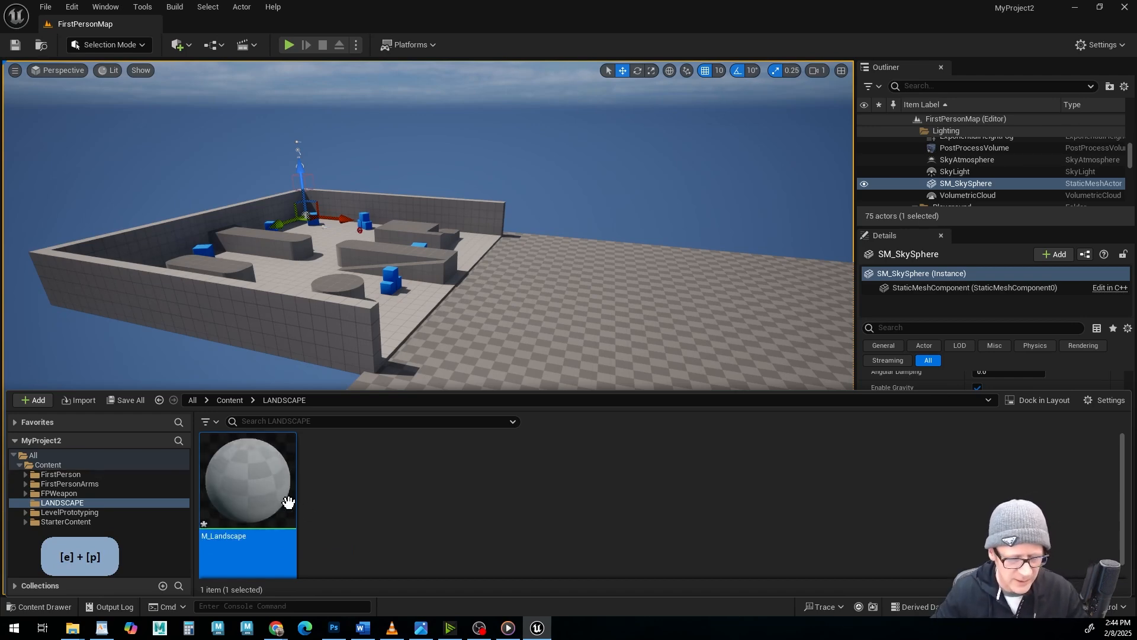
Open the M_Landscape material for editing.
double_click(247, 486)
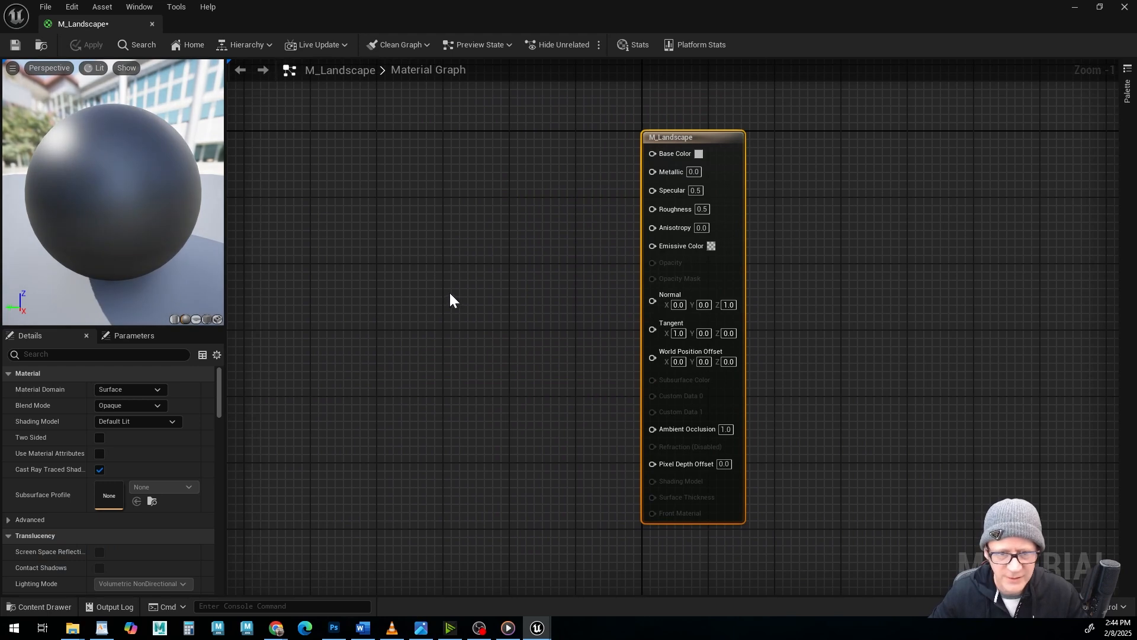
right_click_drag(464, 294, 695, 316)
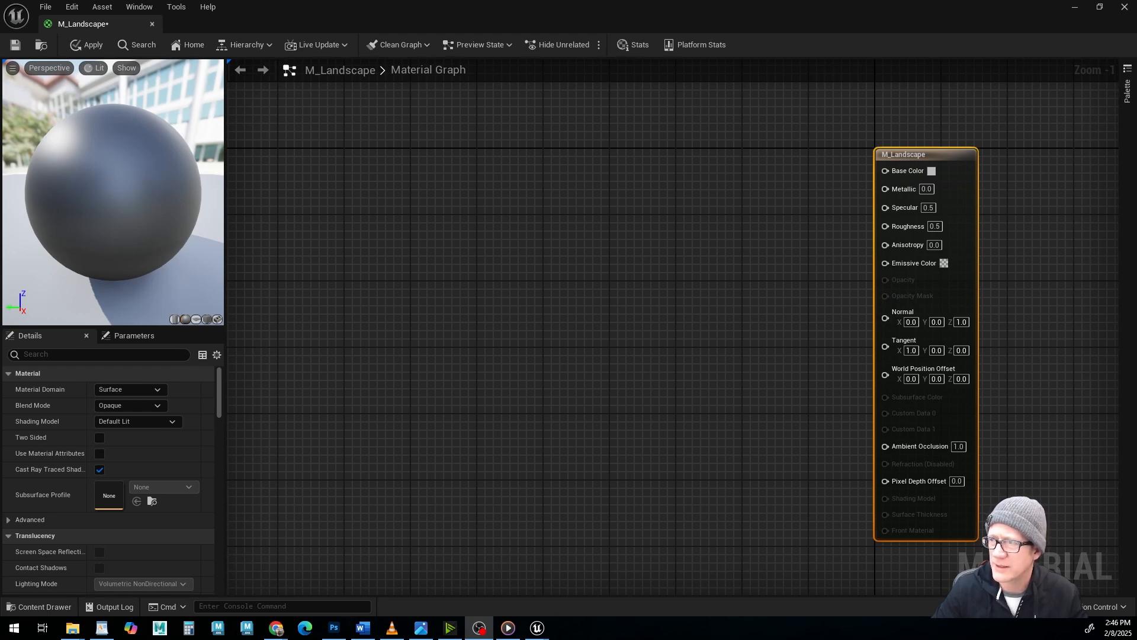
From File Explorer, import tkynejer_2K_Albedo.jpg in the grass_lawn_tkynejer folder into the project's LANDSCAPE folder.
left_click_drag(1136, 0, 696, 65)
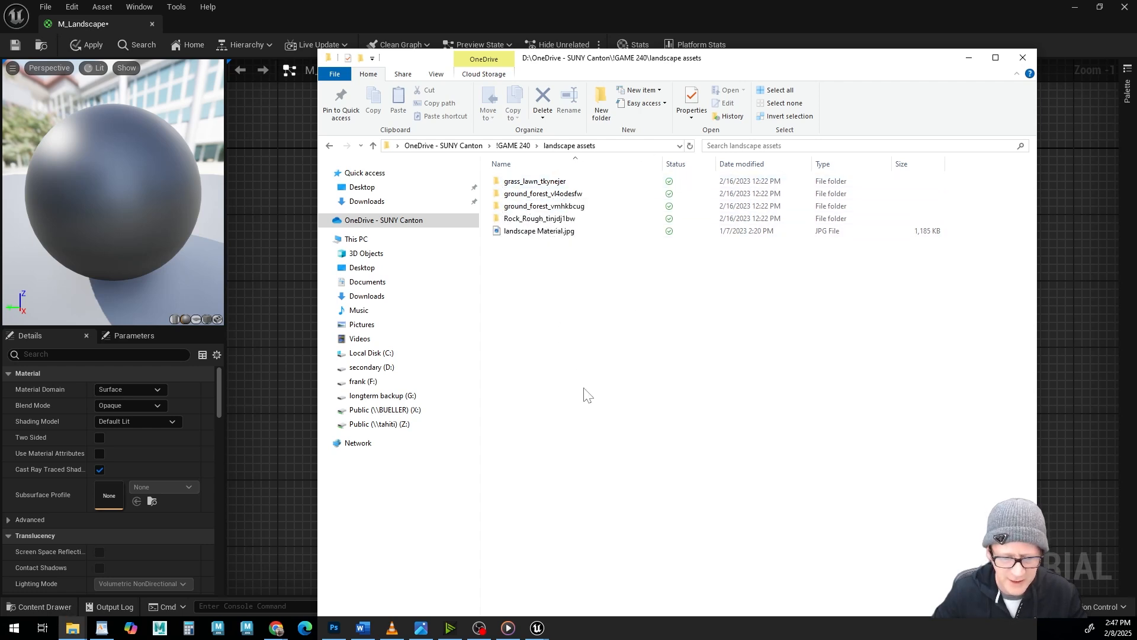
double_click(499, 183)
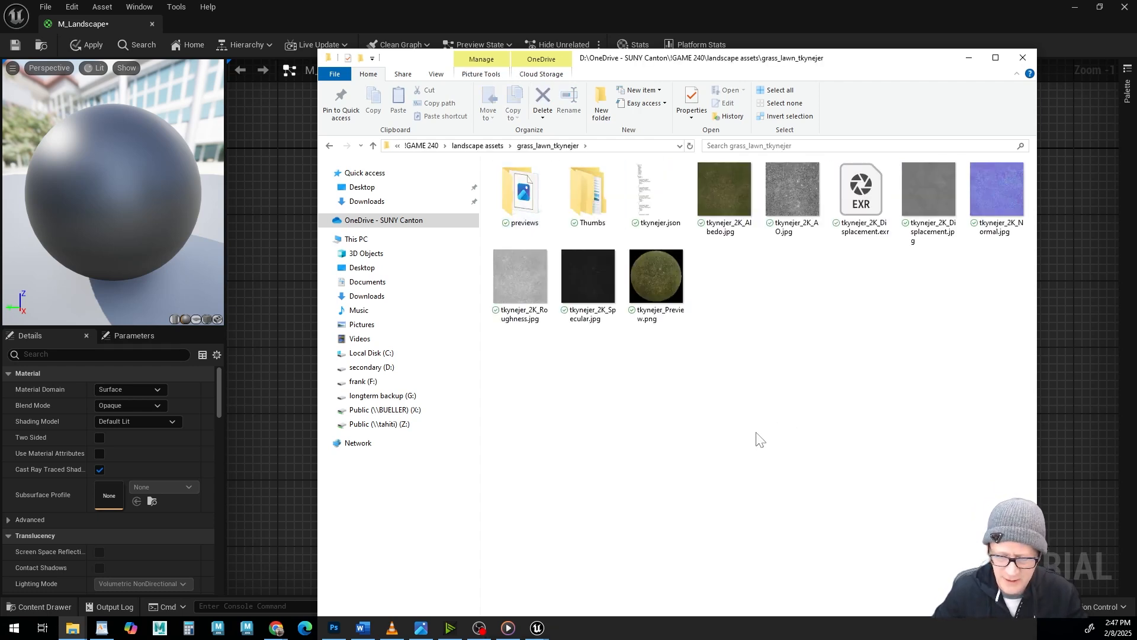
left_click(726, 189)
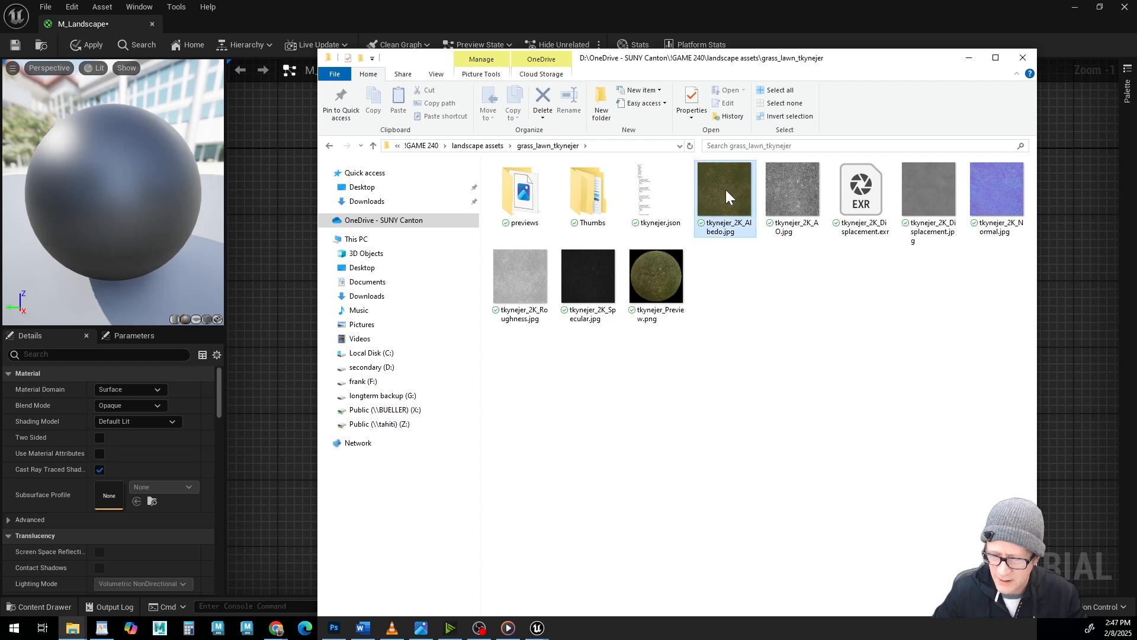
left_click(793, 189)
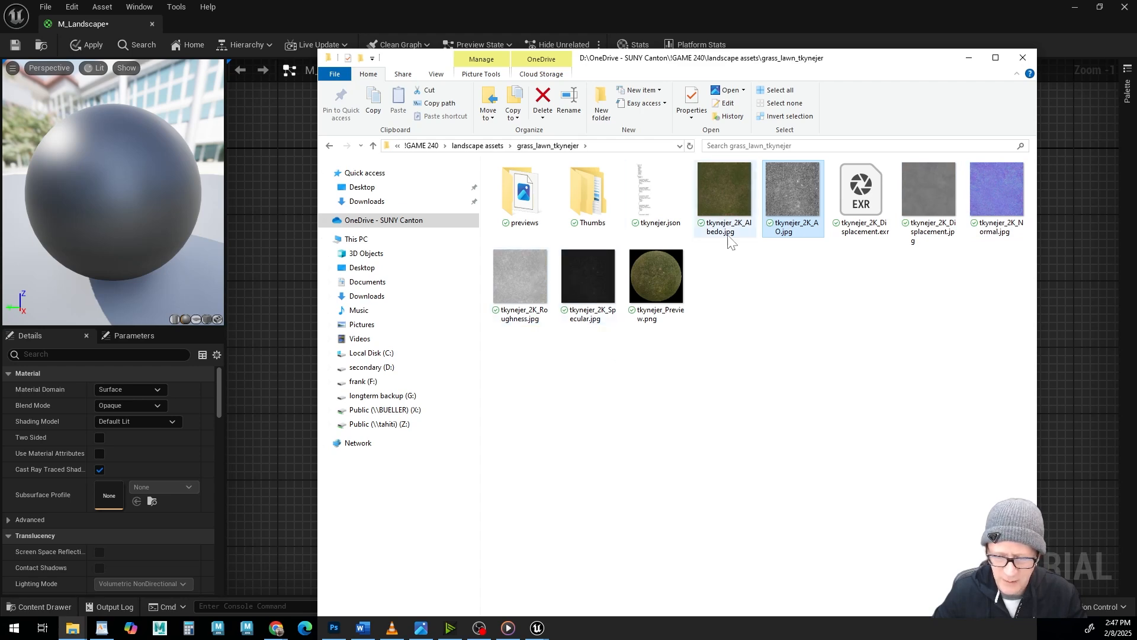
left_click(723, 198)
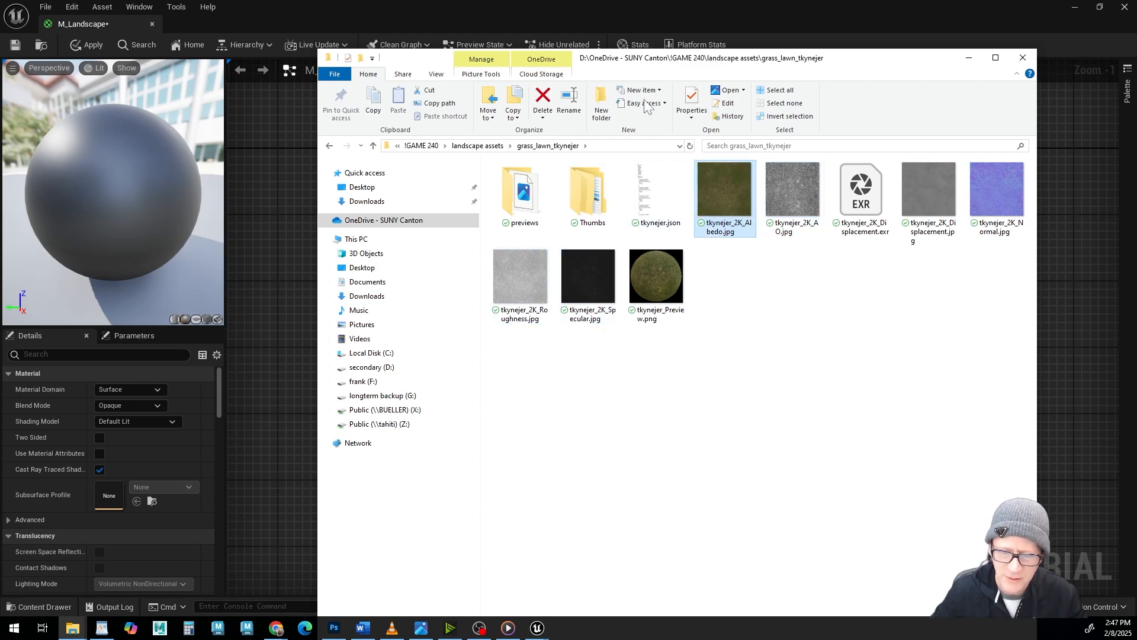
left_click_drag(678, 71, 610, 0)
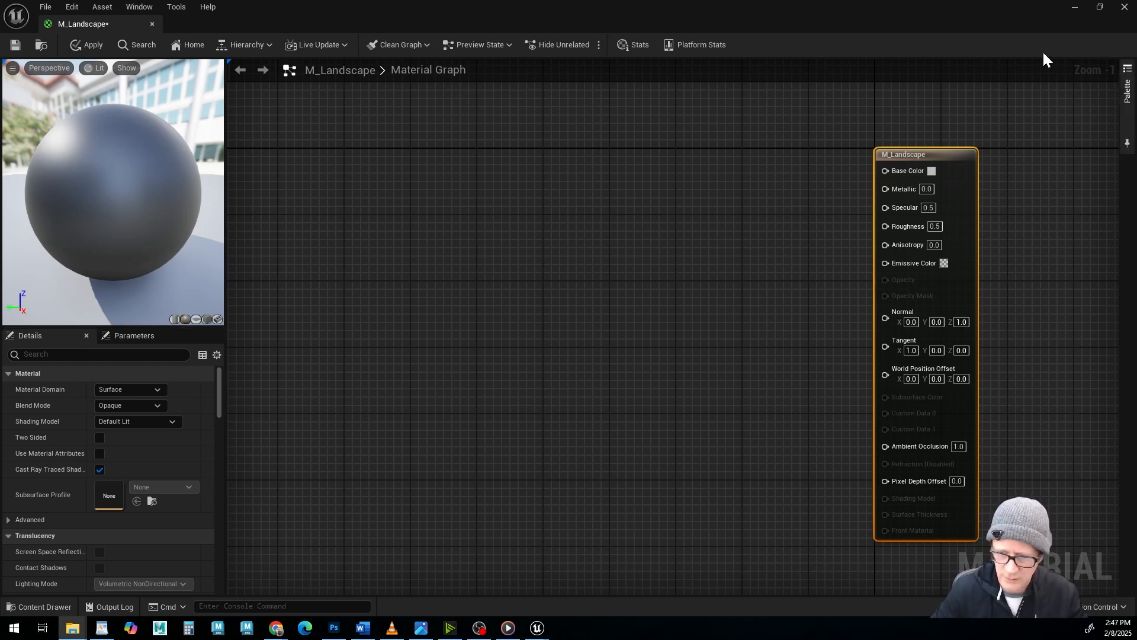
left_click(45, 607)
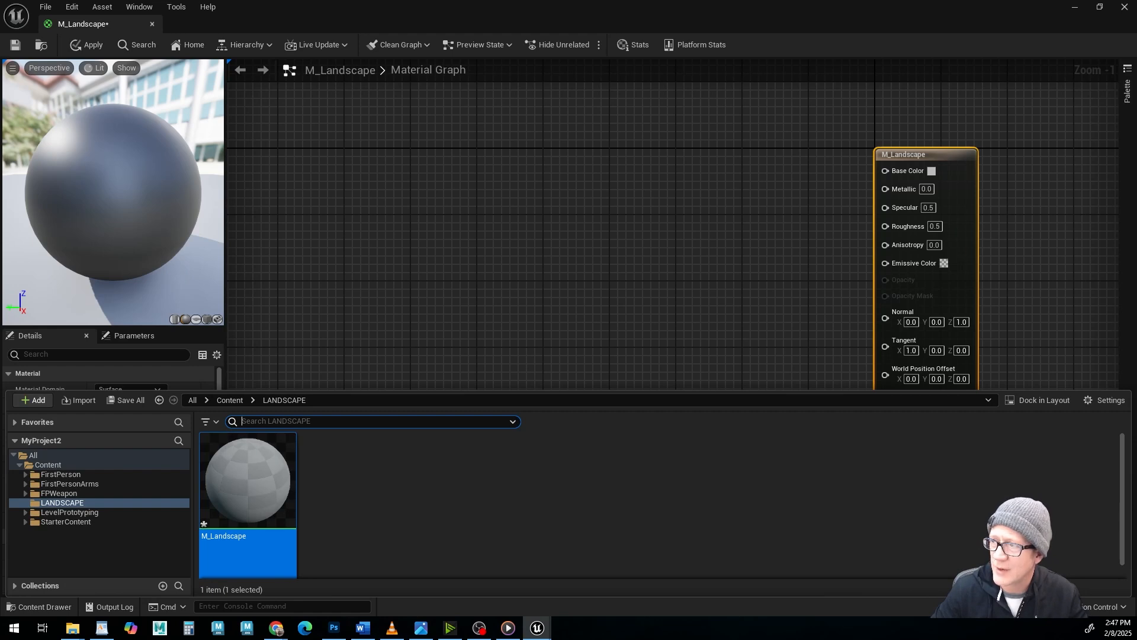
left_click_drag(611, 0, 869, 3)
left_click_drag(942, 155, 351, 510)
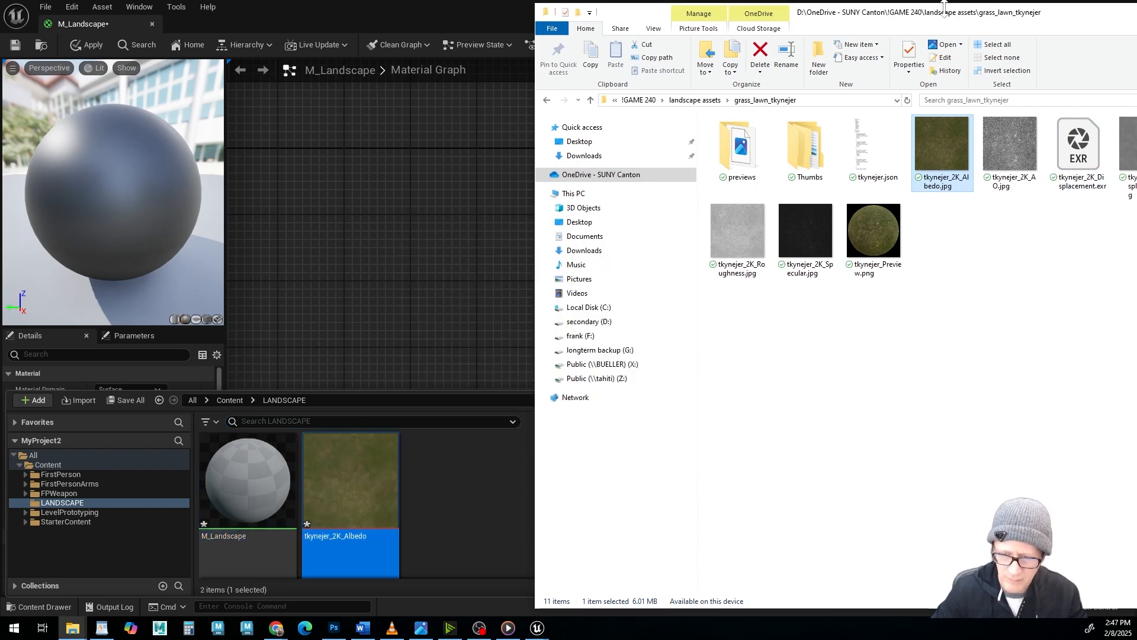
left_click_drag(939, 23, 693, 0)
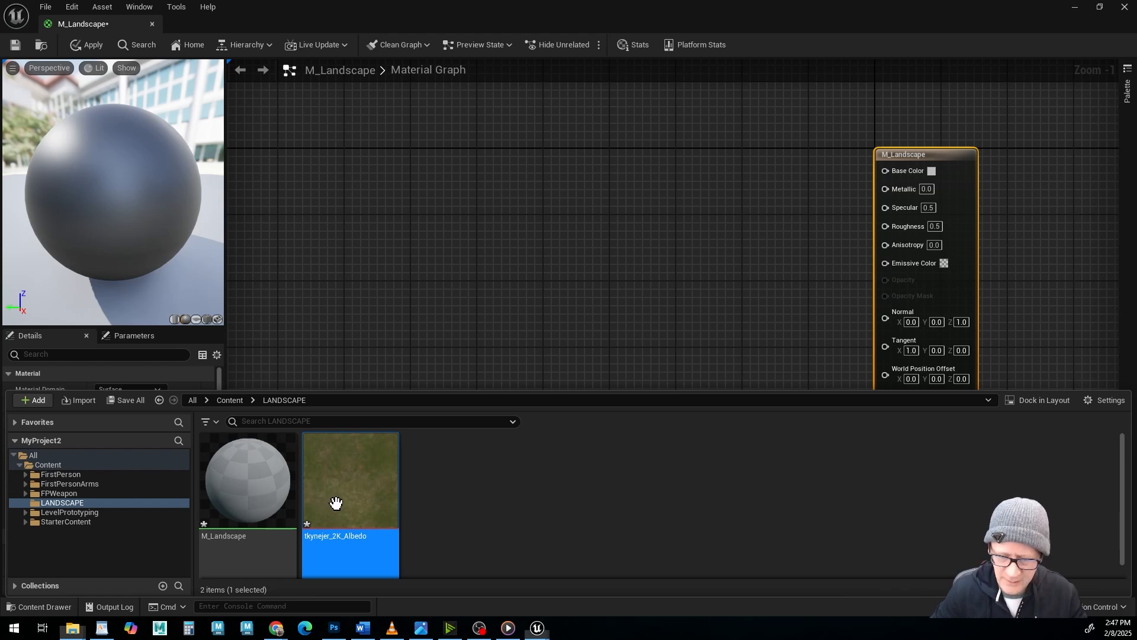
Place tkynejer_2K_Albedo in the material graph as a Texture Sample and connect its RGB output to Base Color.
left_click_drag(335, 500, 582, 173)
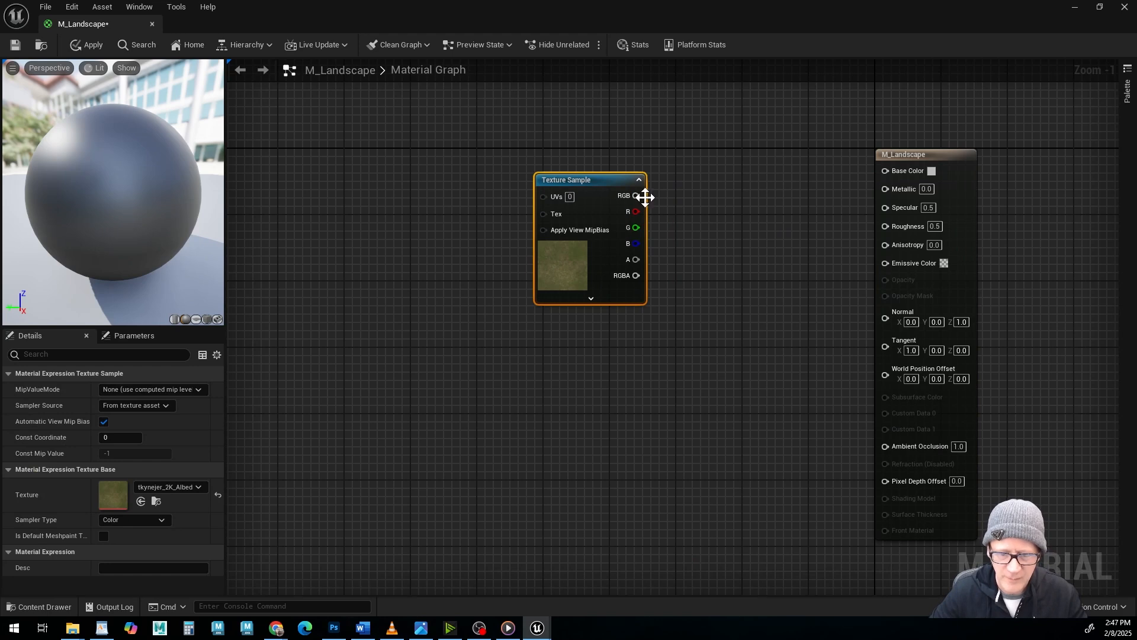
left_click_drag(636, 196, 885, 170)
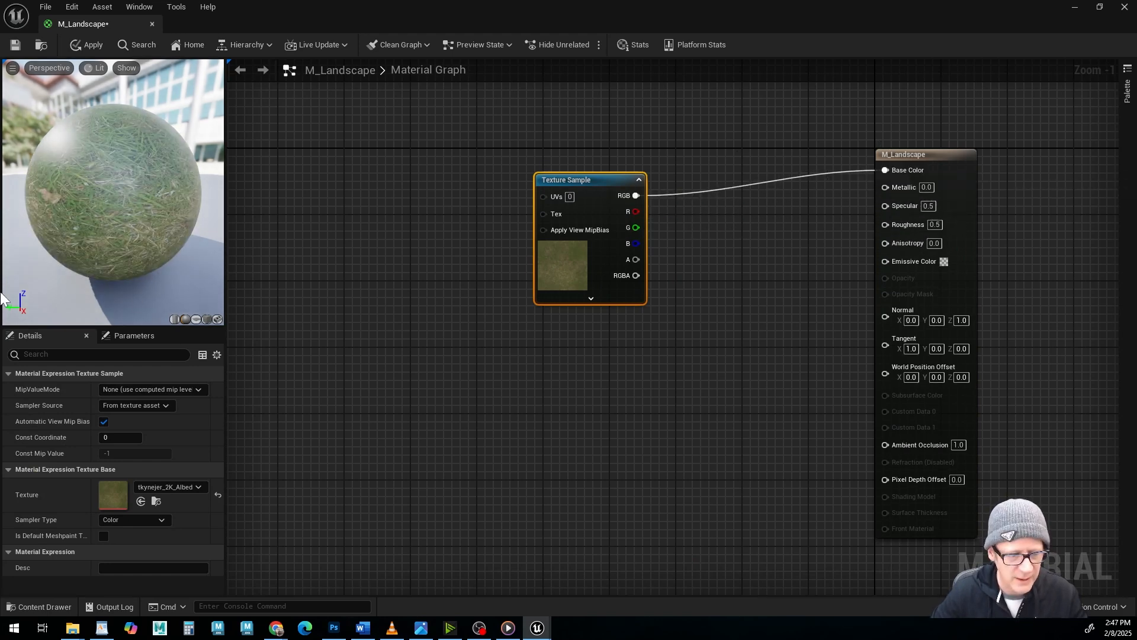
left_click_drag(96, 209, 96, 209)
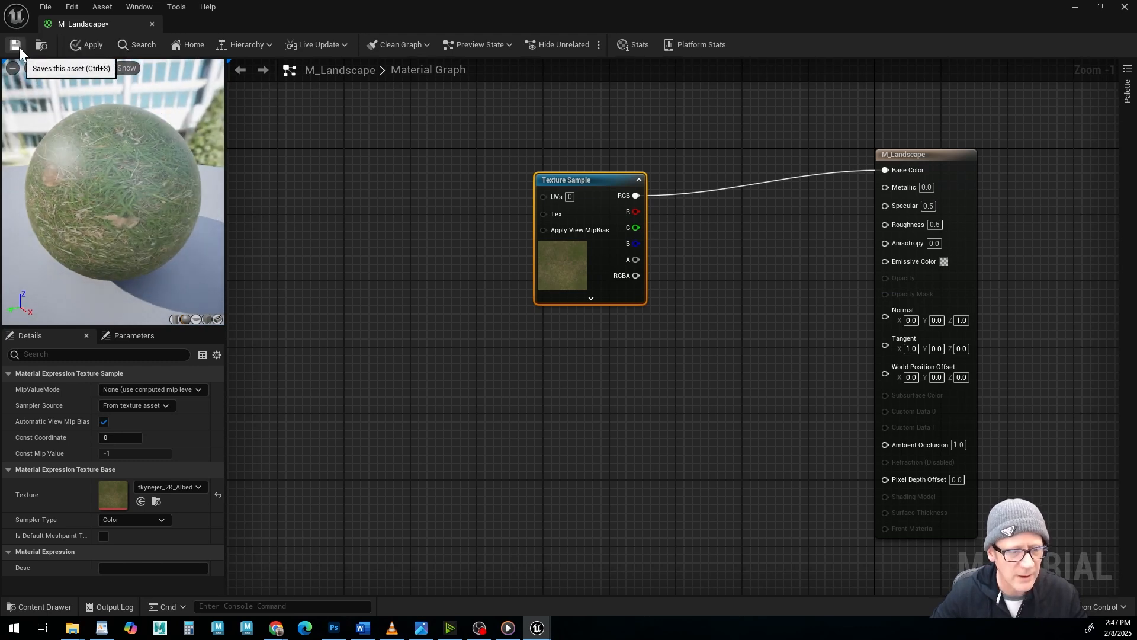
Apply and save the M_Landscape material, and close its editor.
left_click(90, 44)
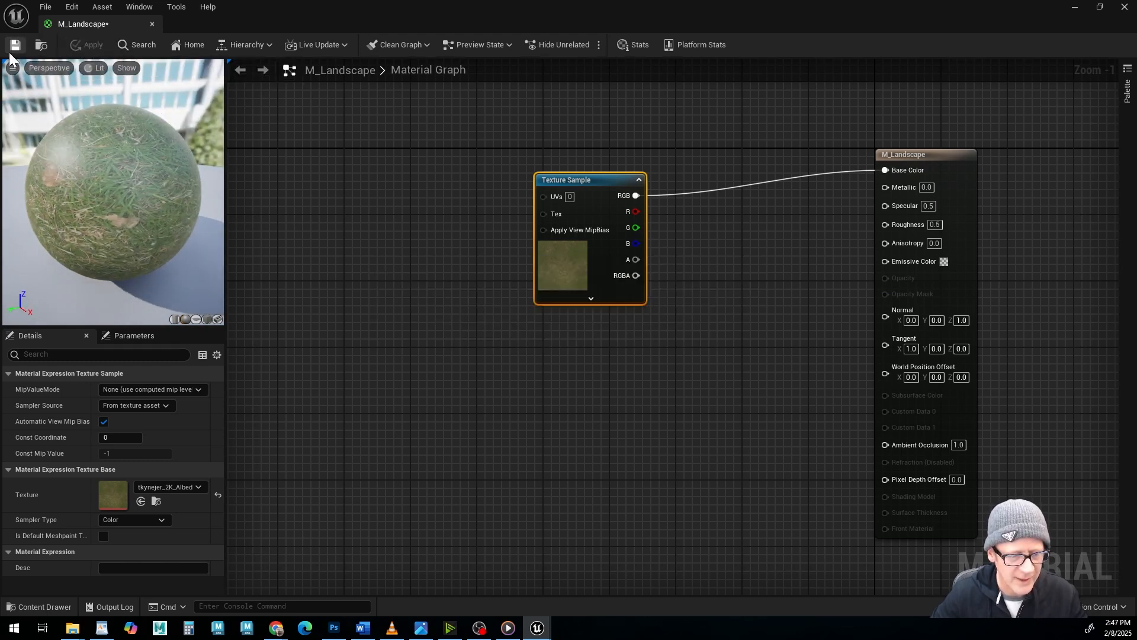
left_click(15, 45)
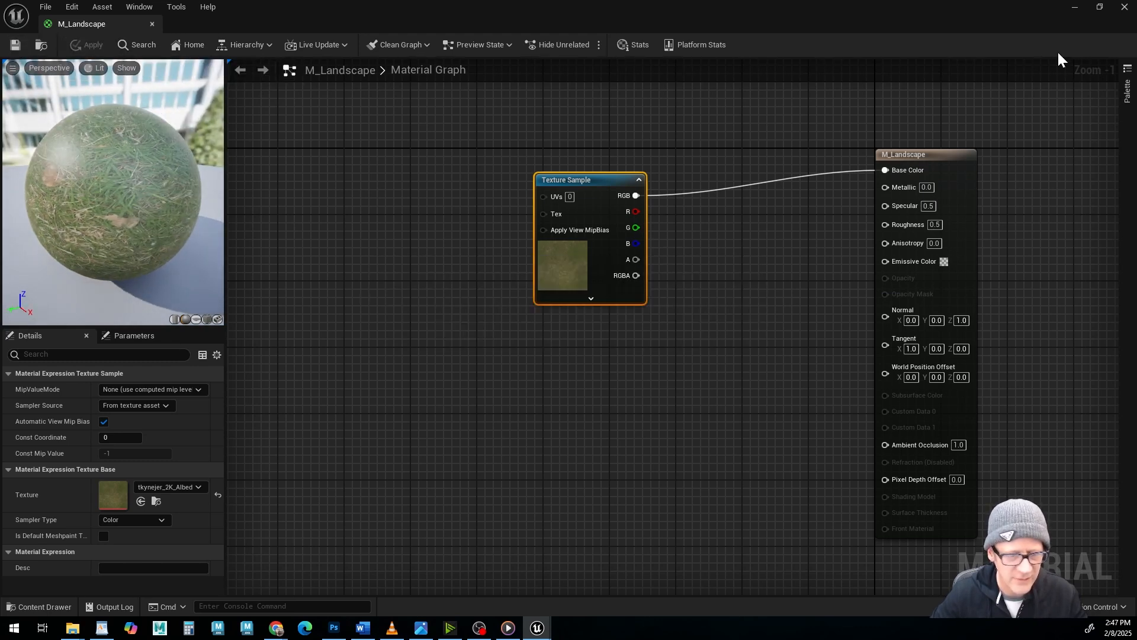
left_click(1124, 7)
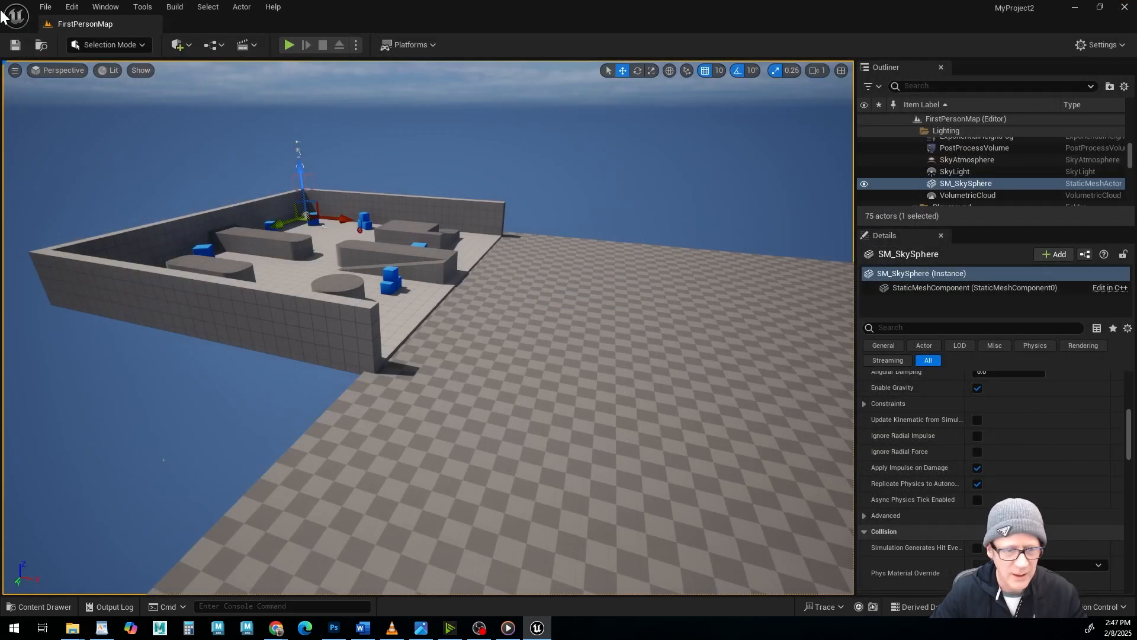
Look through the properties of the selected sky sphere for a Landscape Material slot.
left_click_drag(172, 378, 444, 375, "alt")
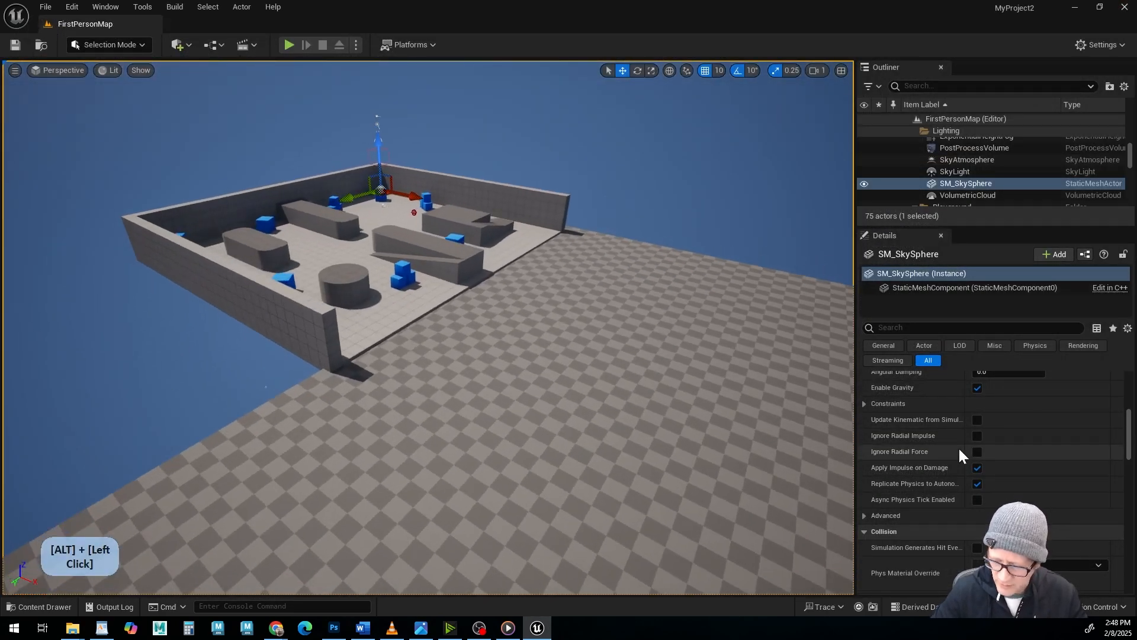
scroll(960, 449, "down", 3)
scroll(959, 448, "down", 8)
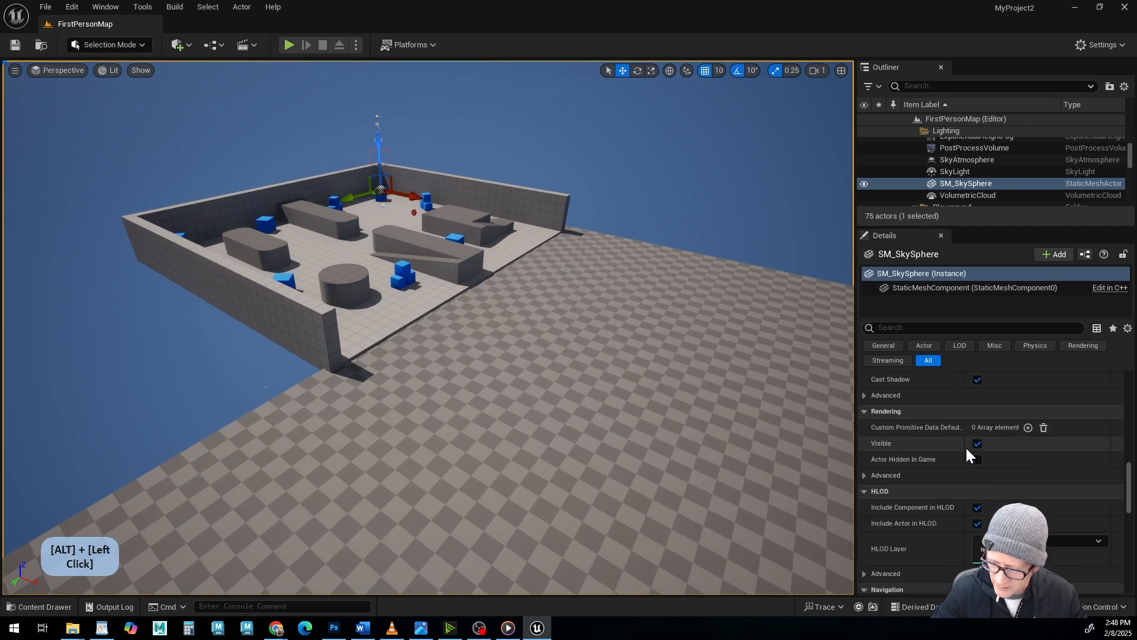
scroll(969, 448, "down", 5)
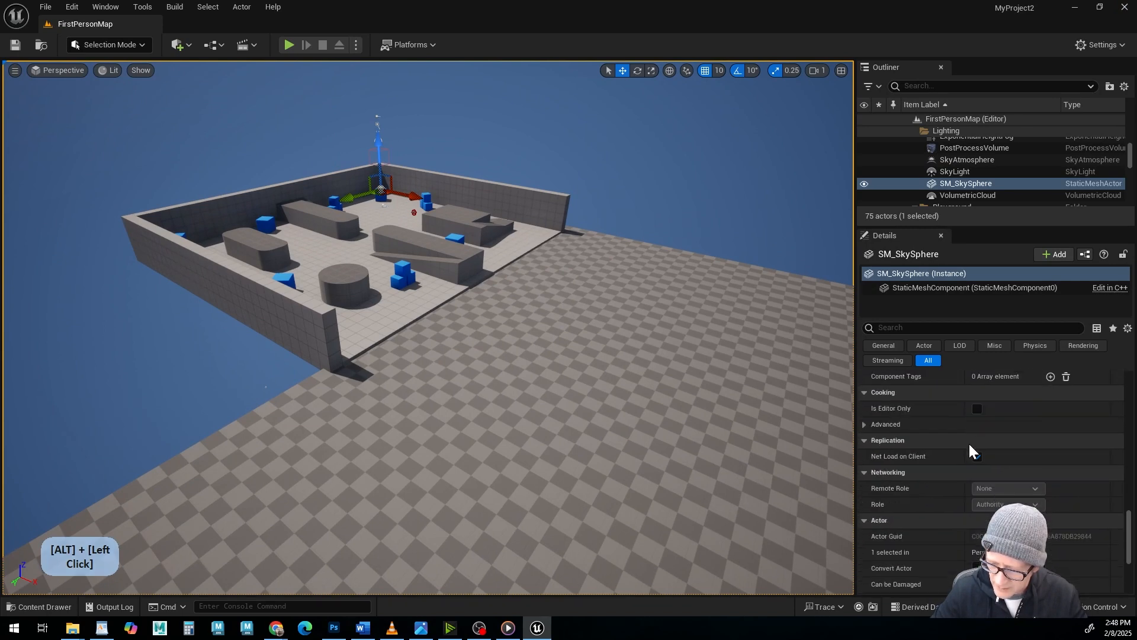
scroll(972, 437, "up", 15)
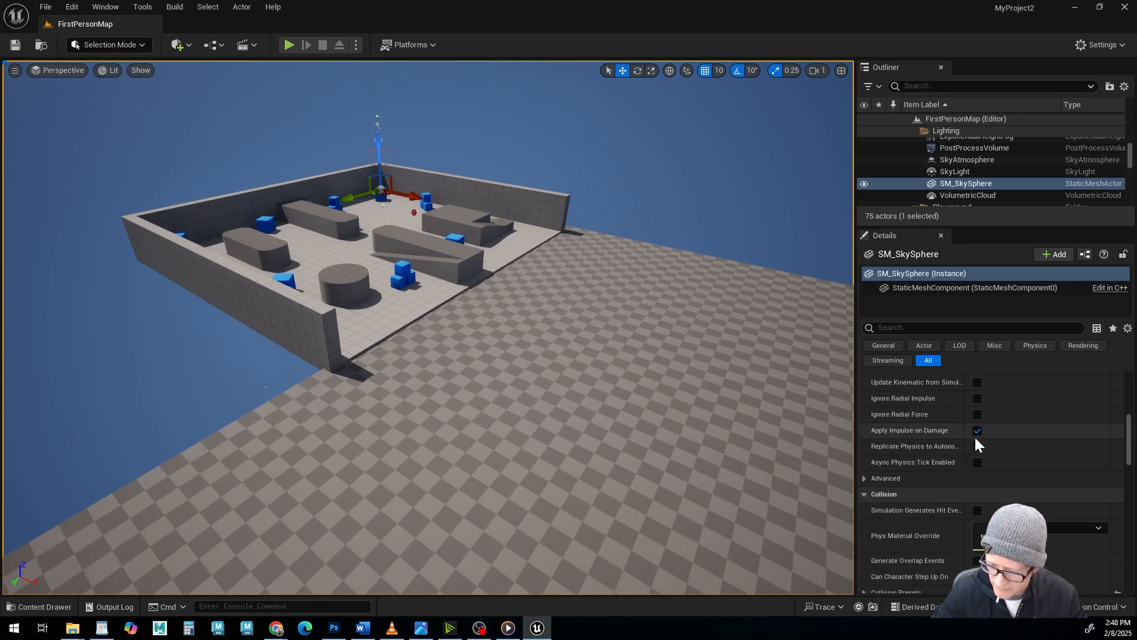
scroll(975, 435, "up", 4)
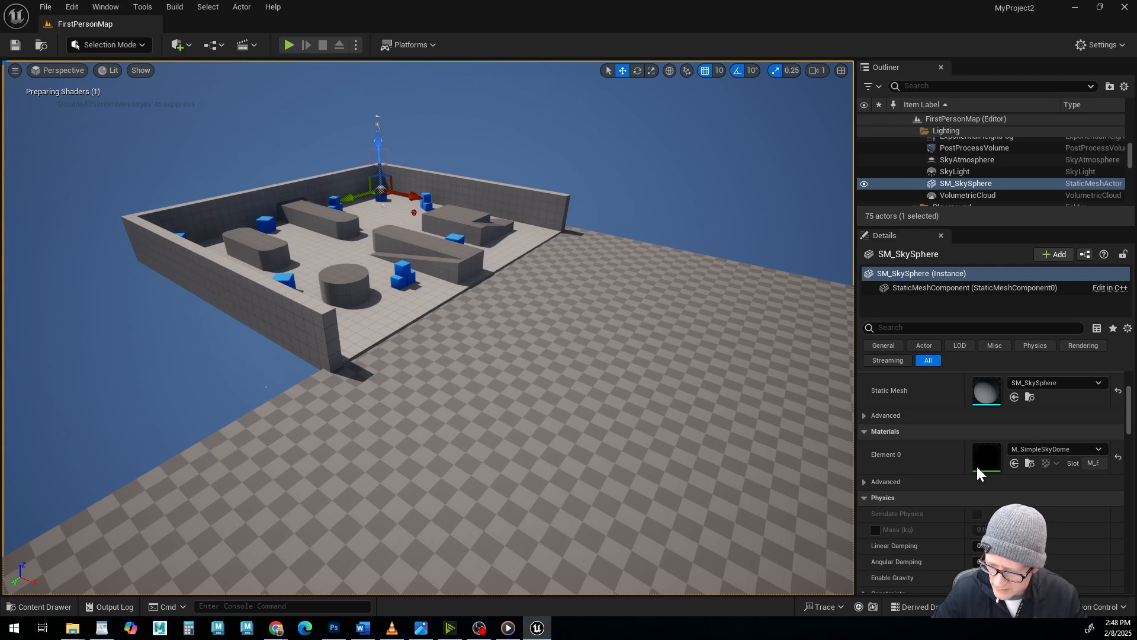
scroll(940, 521, "up", 3)
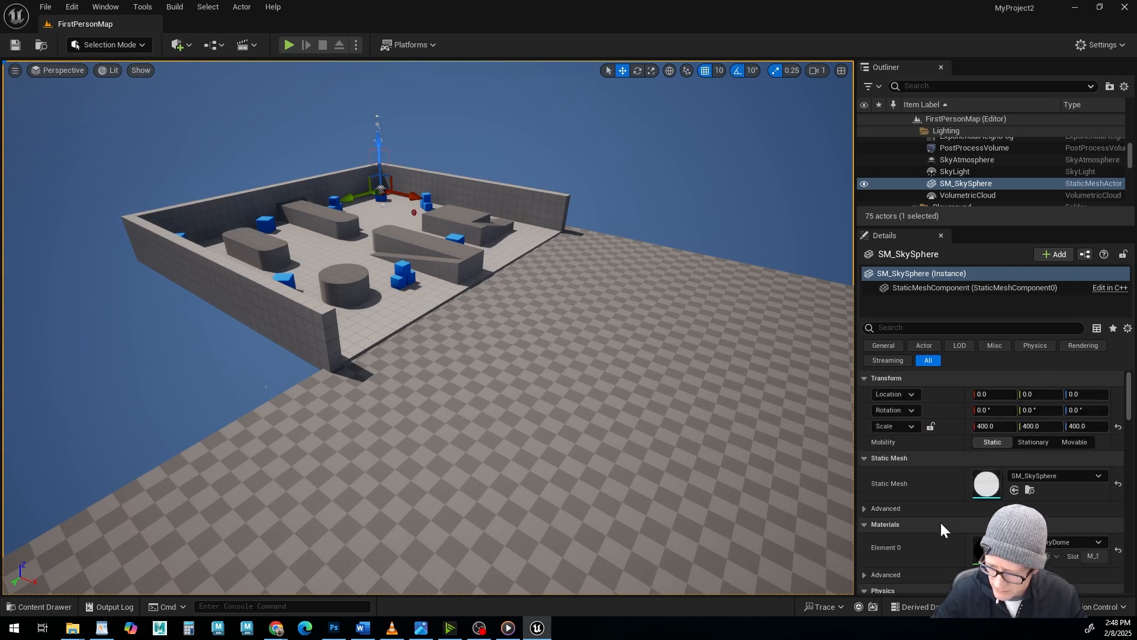
scroll(940, 521, "down", 2)
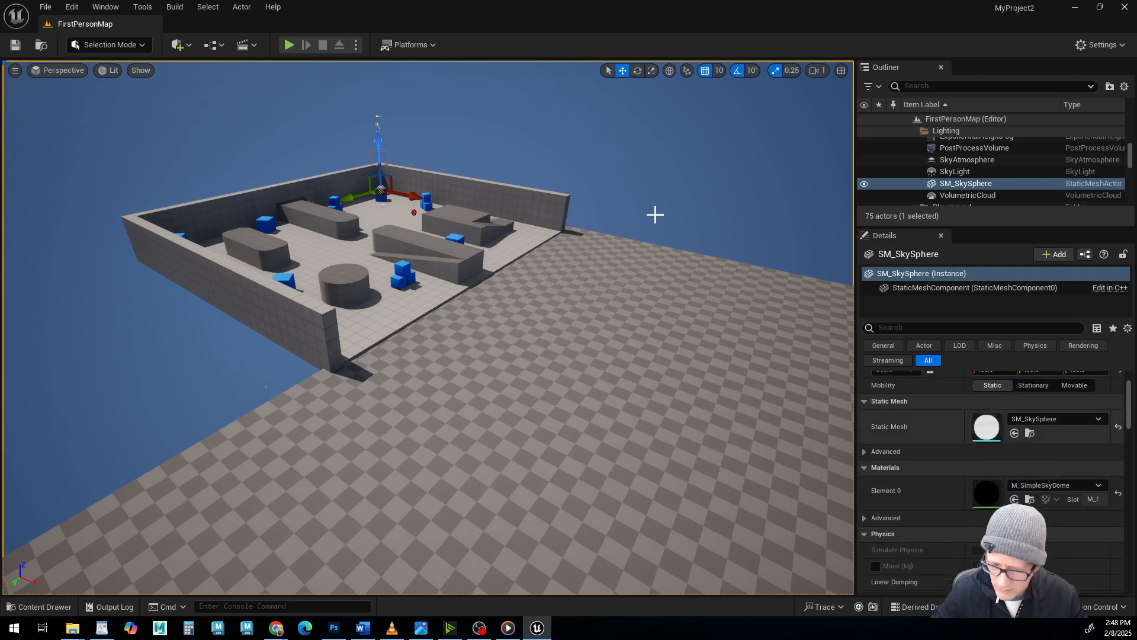
Select the parent Landscape actor instead of its streaming proxy and bring its Landscape Material slot into reach.
left_click(614, 313)
scroll(991, 451, "down", 3)
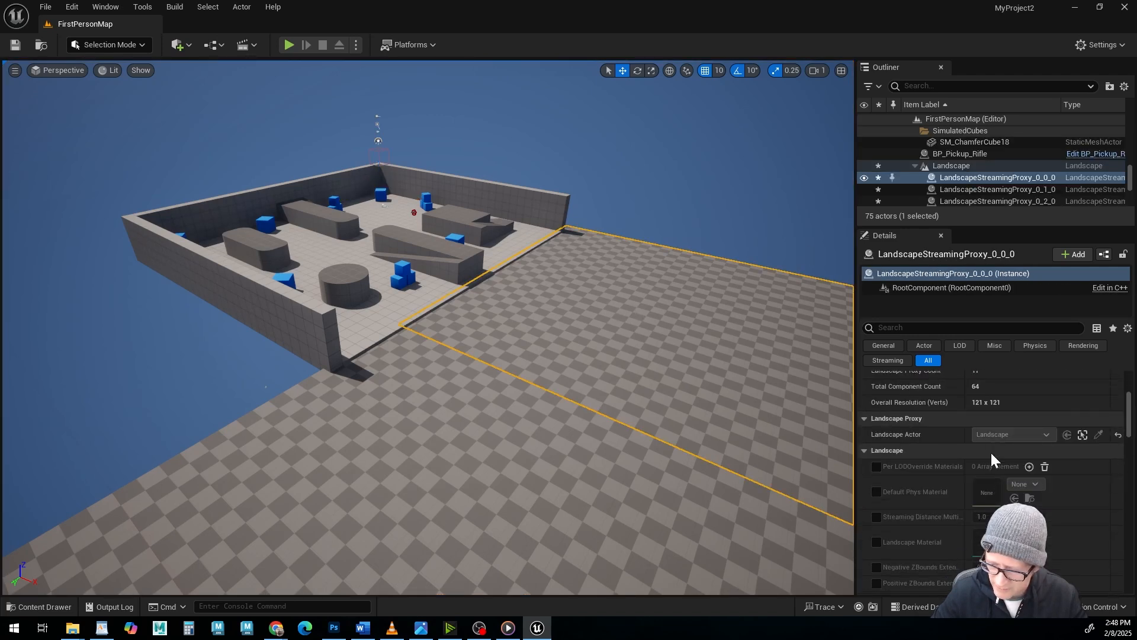
left_click(950, 166)
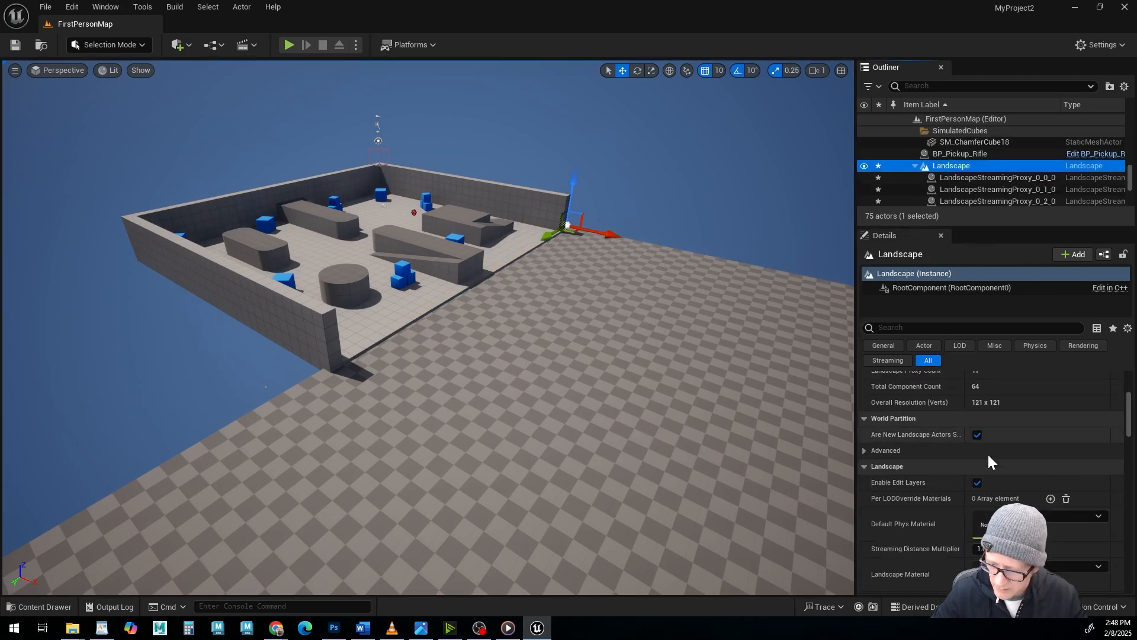
scroll(988, 459, "down", 3)
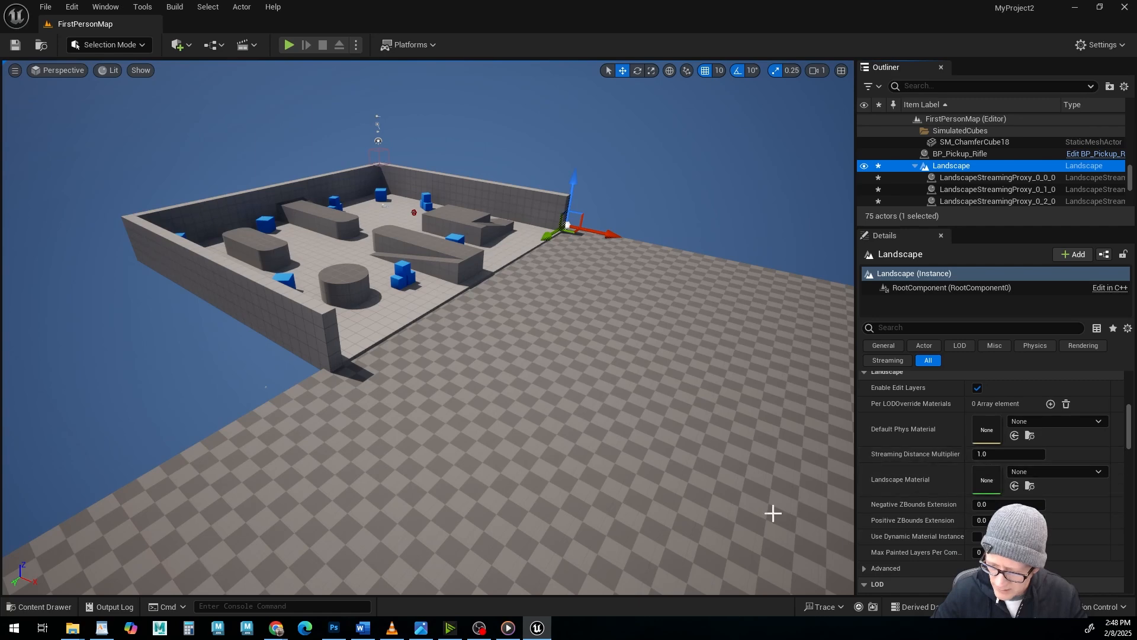
Enlarge the Details area and assign M_Landscape from the LANDSCAPE folder as the Landscape actor's Landscape Material.
left_click(40, 607)
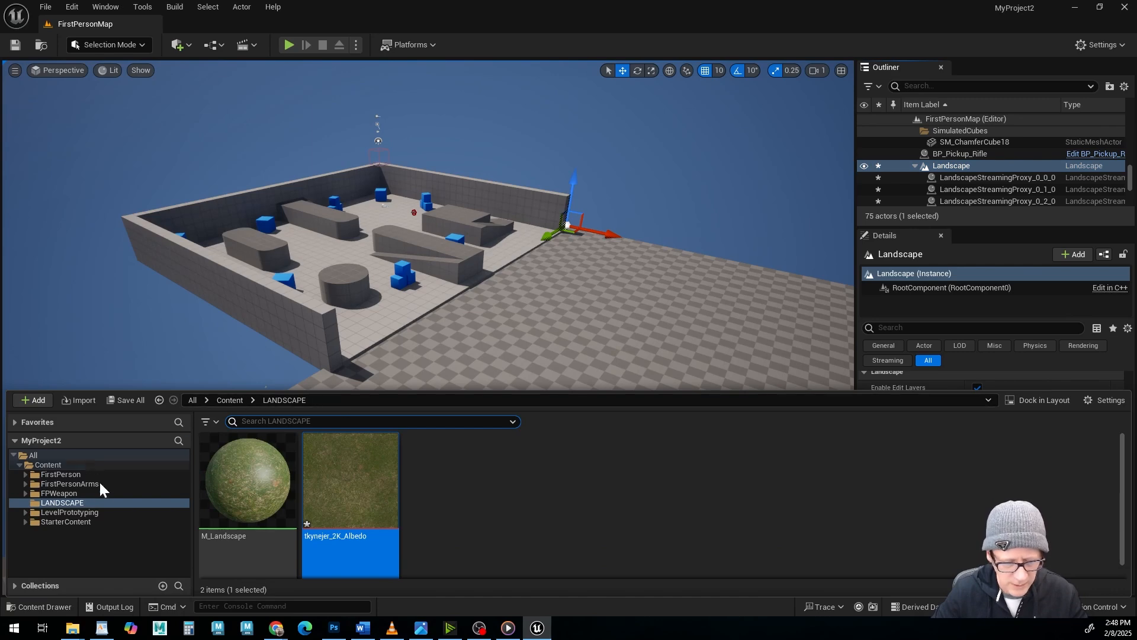
left_click(40, 607)
scroll(944, 421, "down", 3)
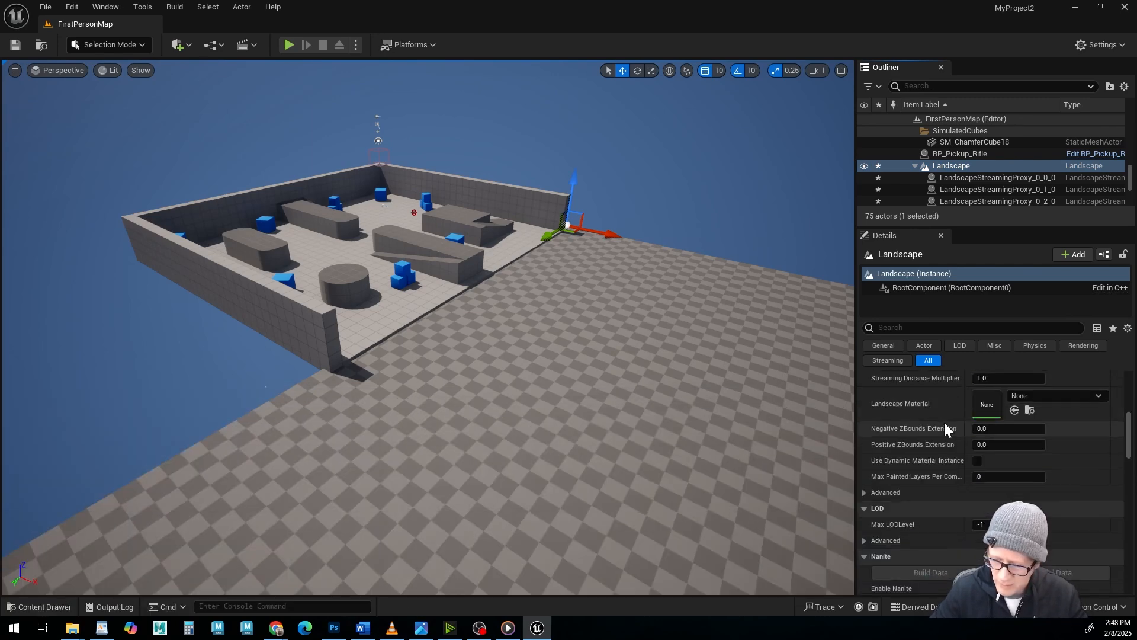
left_click_drag(991, 227, 992, 132)
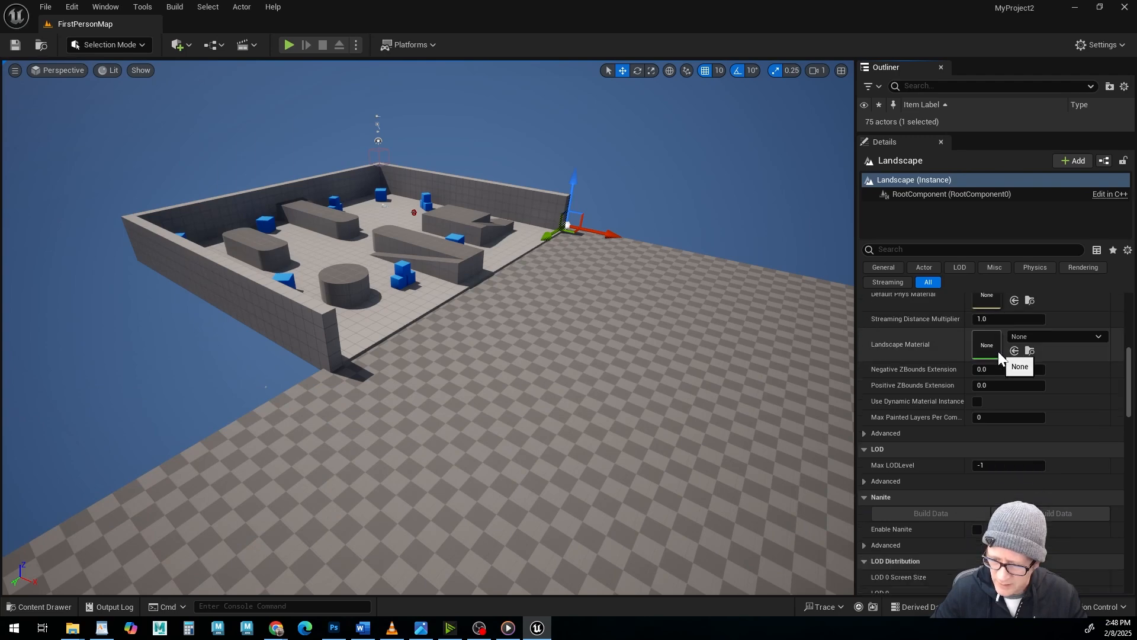
scroll(998, 350, "down", 1)
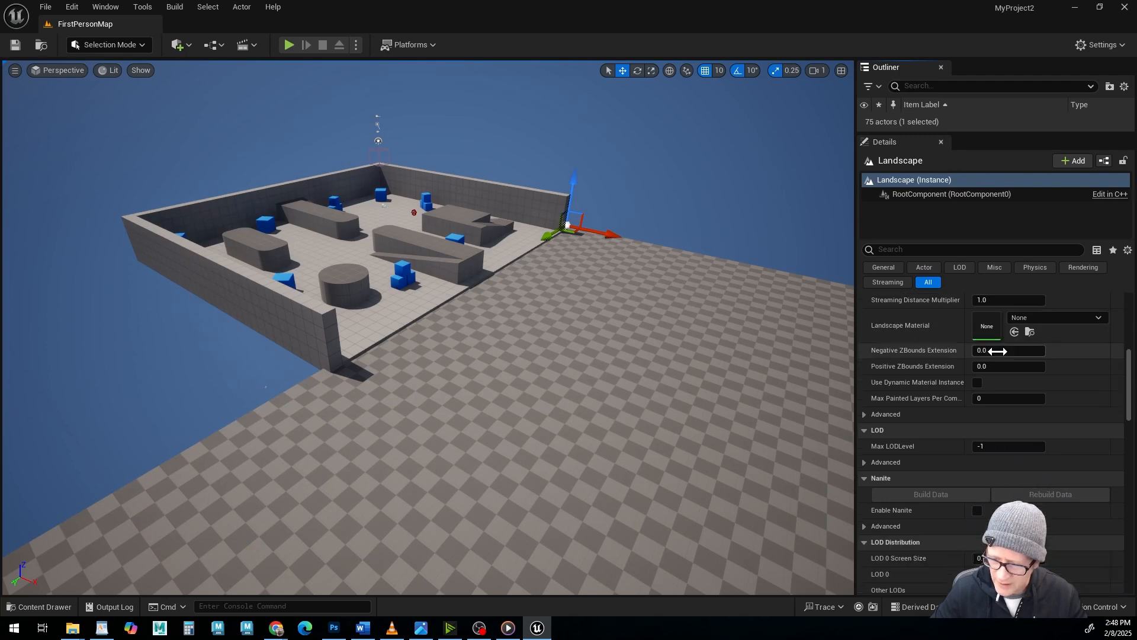
left_click(35, 606)
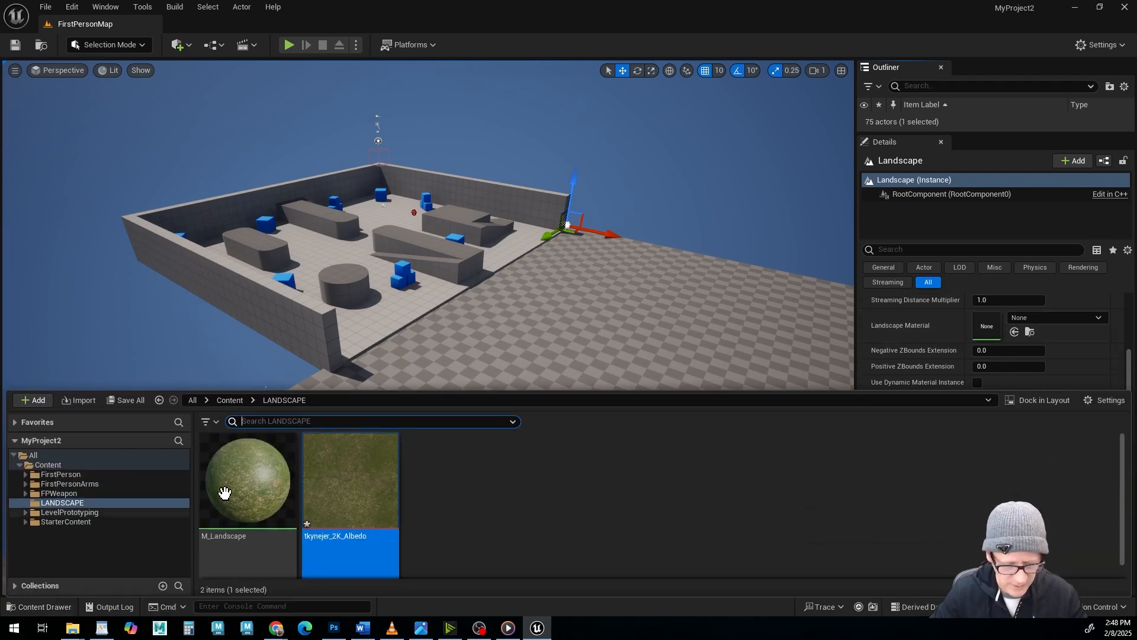
left_click_drag(225, 493, 990, 329)
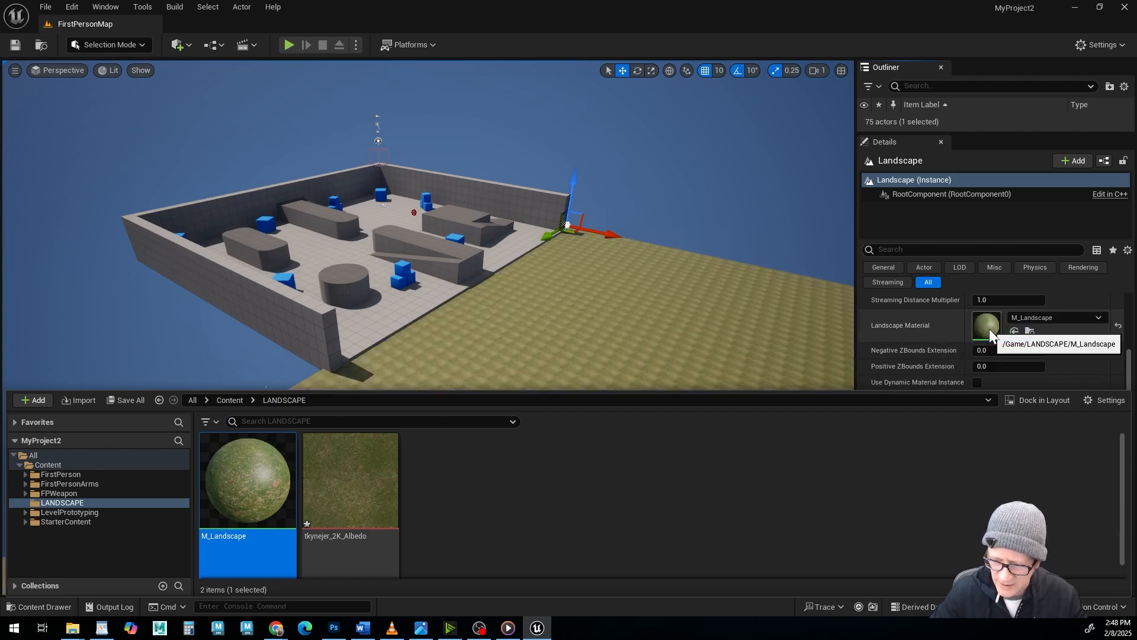
left_click(57, 607)
Inspect the grass texture's tiling across the landscape beside the arena from several angles.
left_click_drag(451, 317, 569, 362, "alt")
left_click_drag(389, 296, 414, 296, "alt")
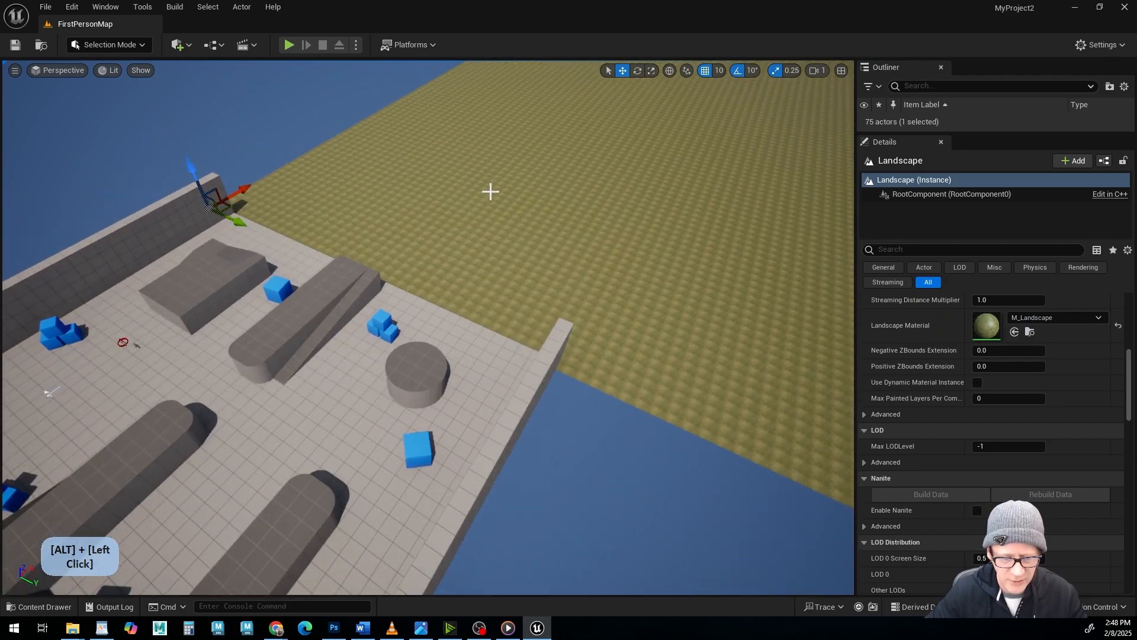
middle_click_drag(491, 192, 481, 267, "alt")
left_click_drag(490, 192, 234, 130, "alt")
left_click_drag(634, 116, 602, 147, "alt")
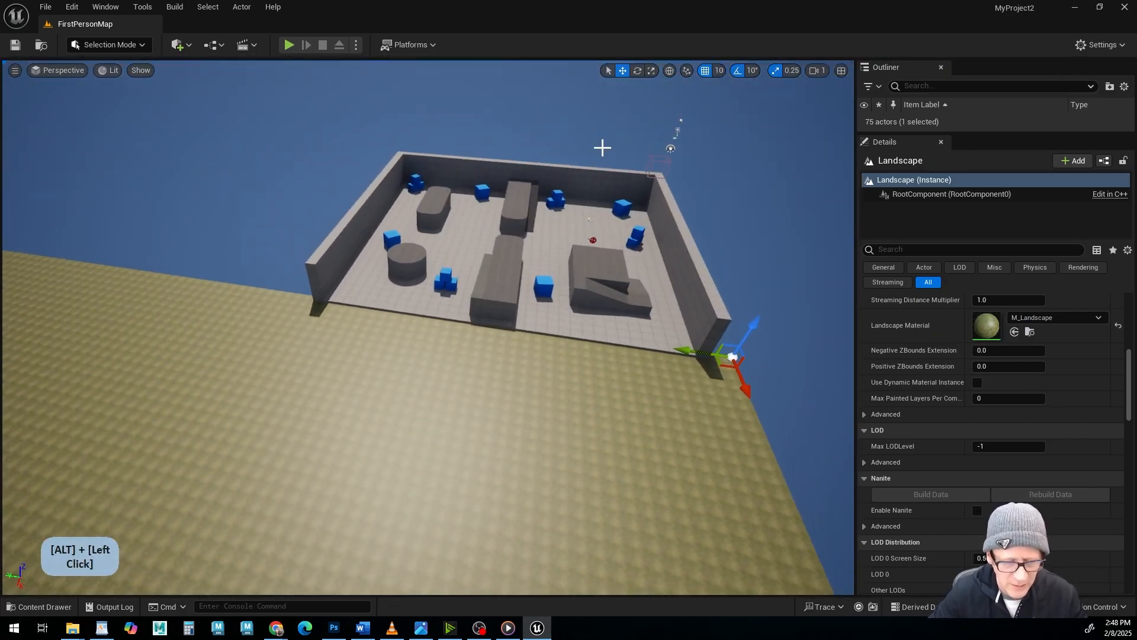
Switch the level editor from Selection mode to Landscape mode with the Sculpt tool ready beside the arena.
middle_click_drag(336, 476, 253, 489, "alt")
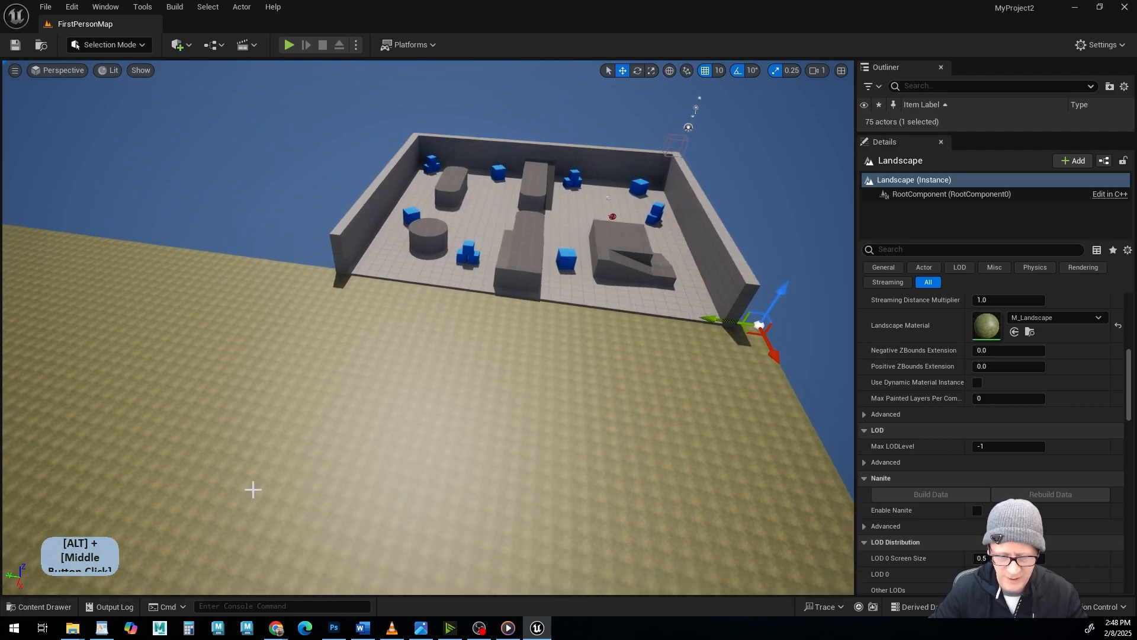
left_click_drag(333, 398, 309, 423, "alt")
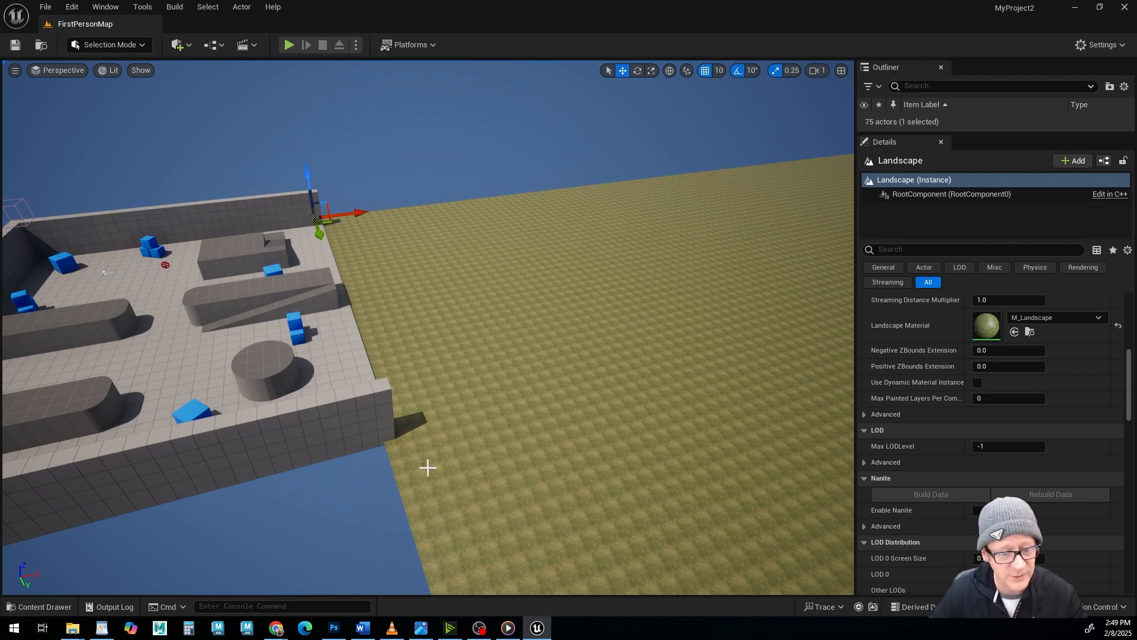
left_click(129, 48)
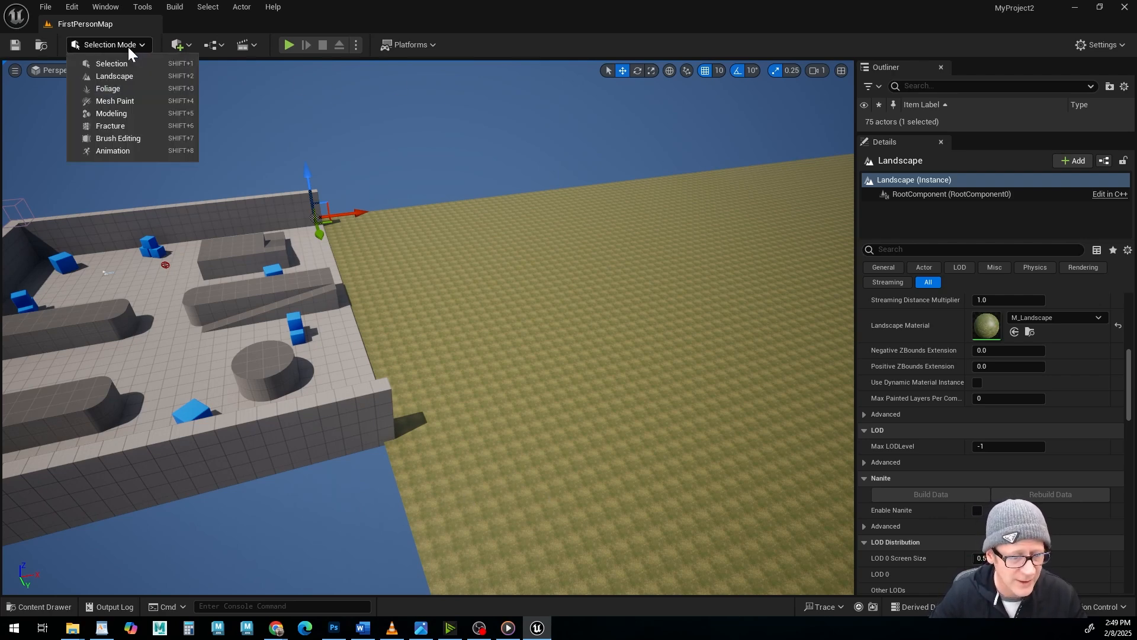
left_click(126, 74)
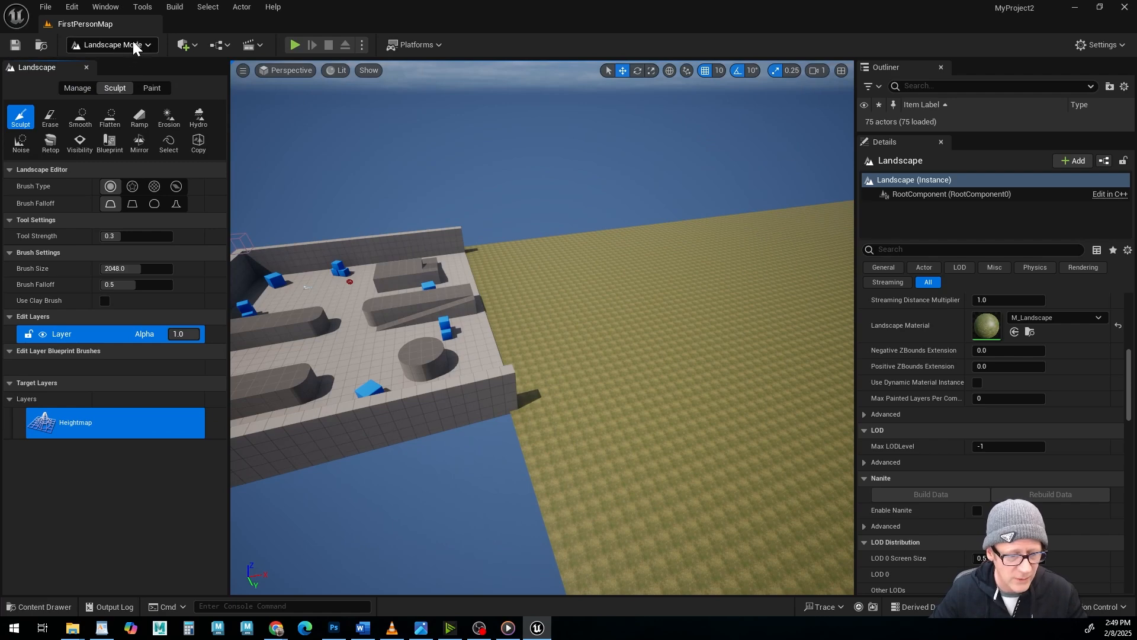
left_click(135, 46)
left_click(131, 74)
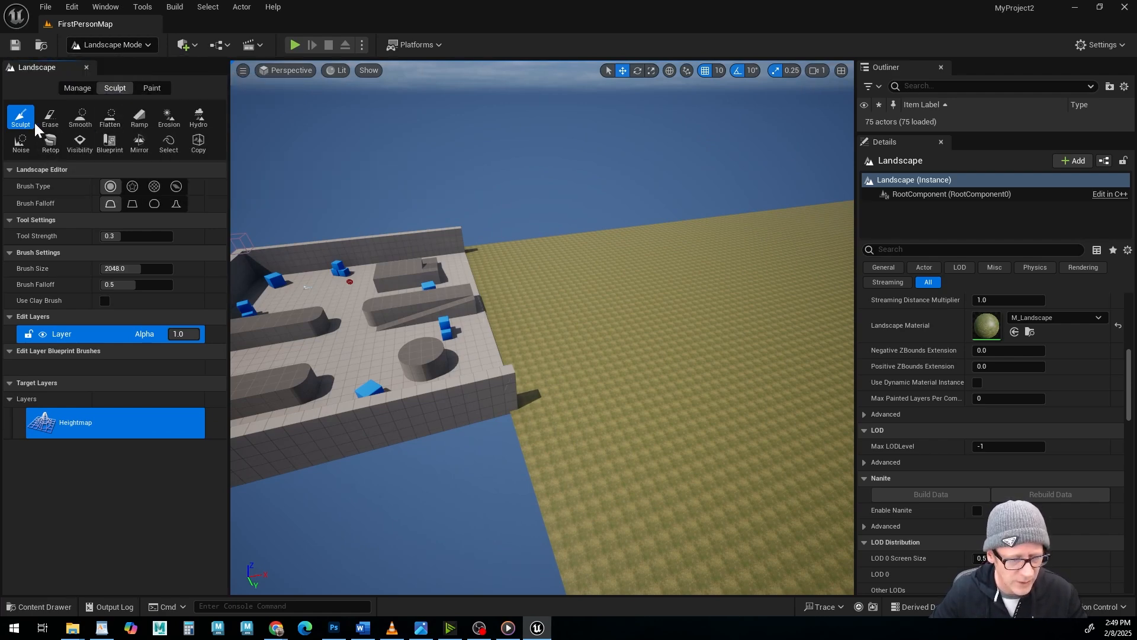
Try sculpting the landscape beside the arena with the 2048 brush at 0.3 strength, and undo the sculpting.
middle_click_drag(805, 406, 691, 409, "alt")
left_click_drag(693, 408, 574, 386, "alt")
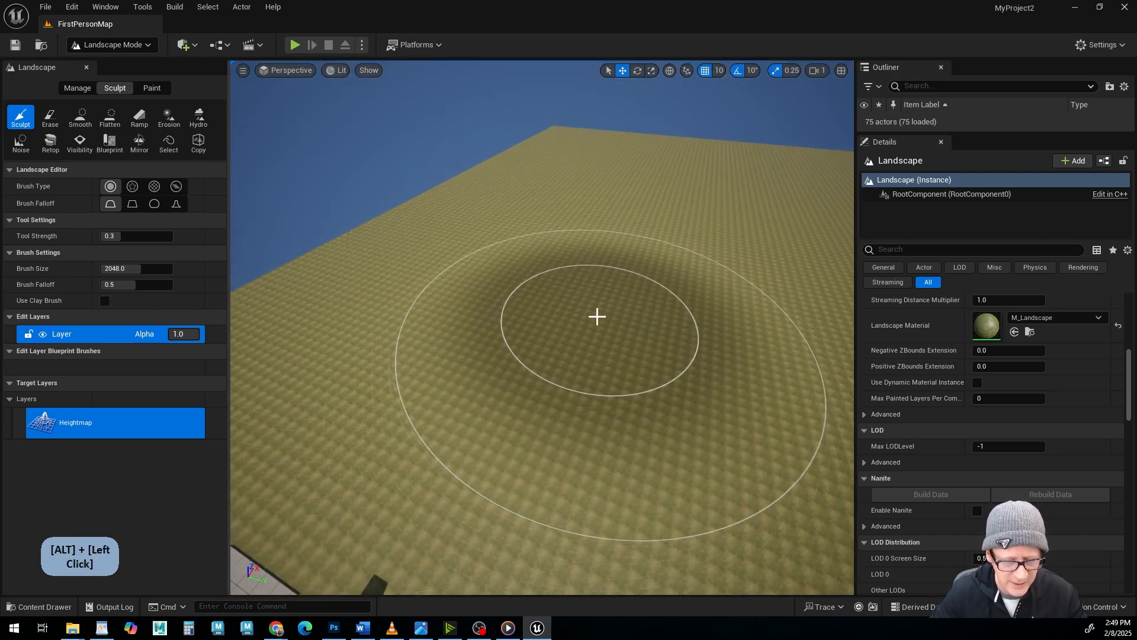
mouse_move(597, 315)
left_mouse_down("alt")
mouse_move(619, 287)
mouse_move(535, 347)
left_mouse_up("alt")
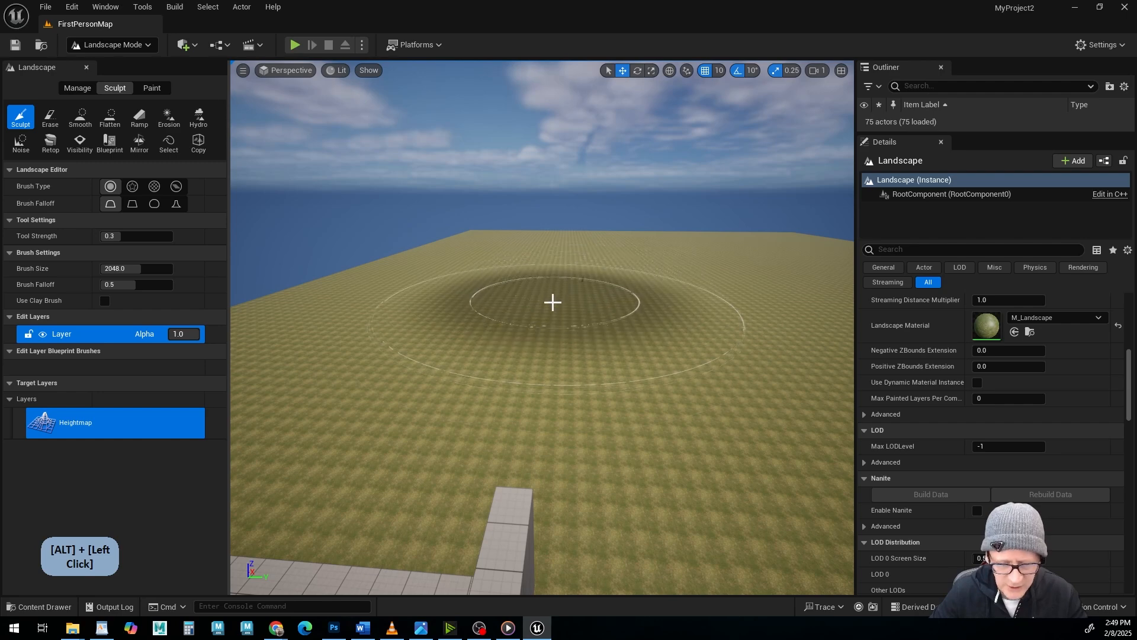
mouse_move(566, 298)
left_mouse_down()
mouse_move(606, 290)
mouse_move(648, 170)
left_mouse_up()
left_click_drag(618, 270, 528, 302, "alt")
right_click_drag(617, 269, 581, 265, "alt")
left_click_drag(581, 264, 533, 387, "alt")
key("ctrl+z")
middle_click_drag(533, 387, 536, 356, "alt")
left_click_drag(532, 379, 527, 385, "alt")
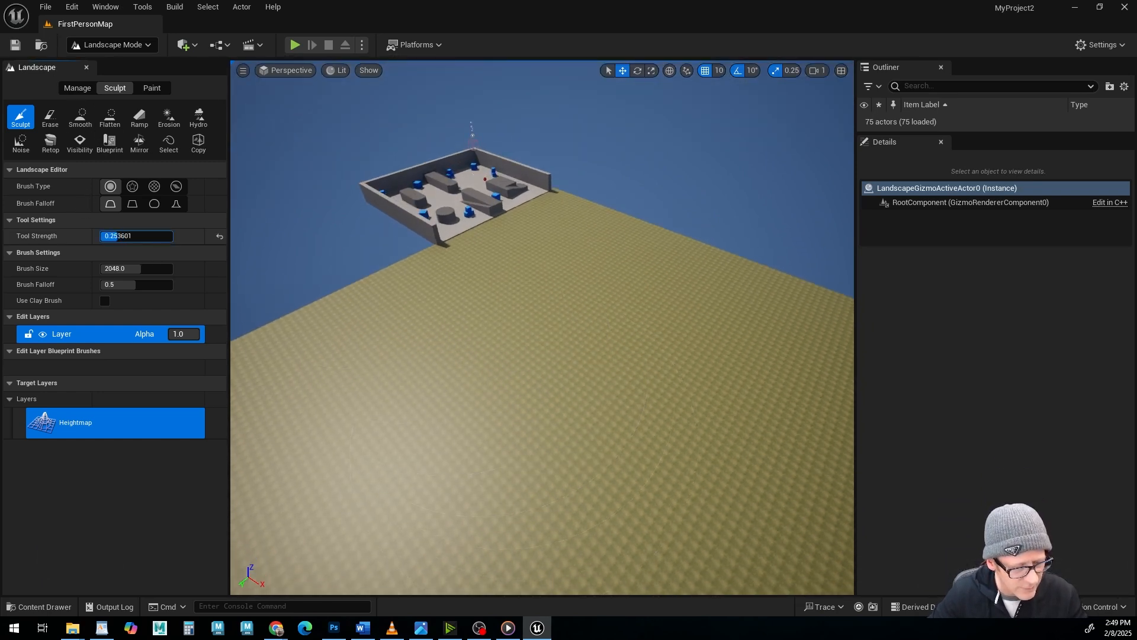
Reduce the Sculpt tool strength to about 0.234 and the brush size to about 691, and raise a hill in the landscape.
left_click_drag(116, 236, 107, 268)
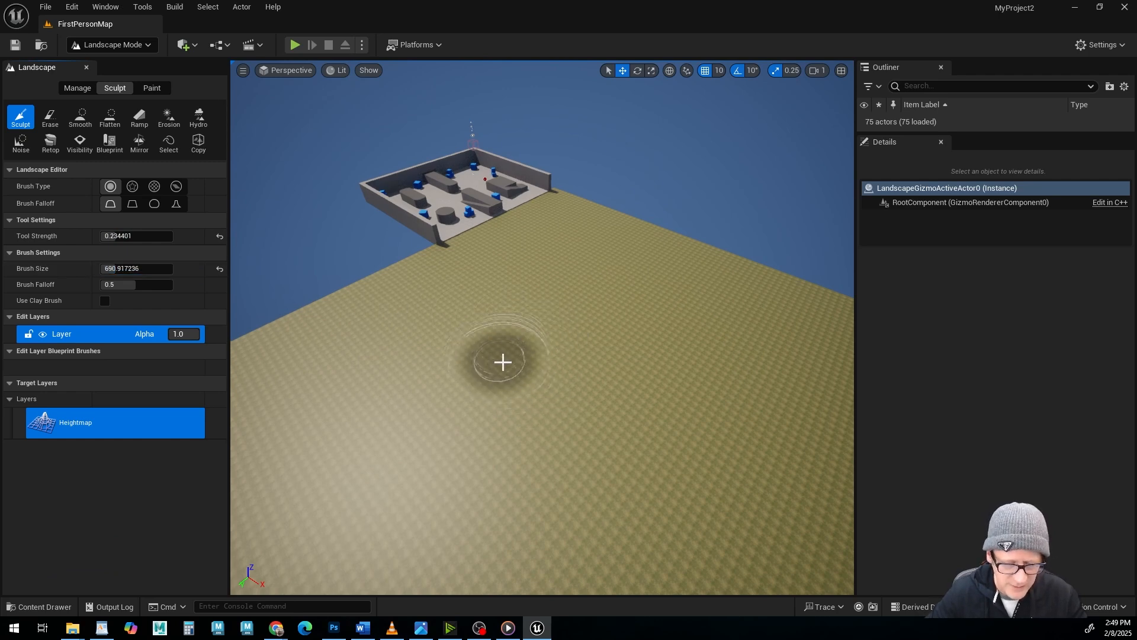
left_click_drag(503, 361, 483, 373, "alt")
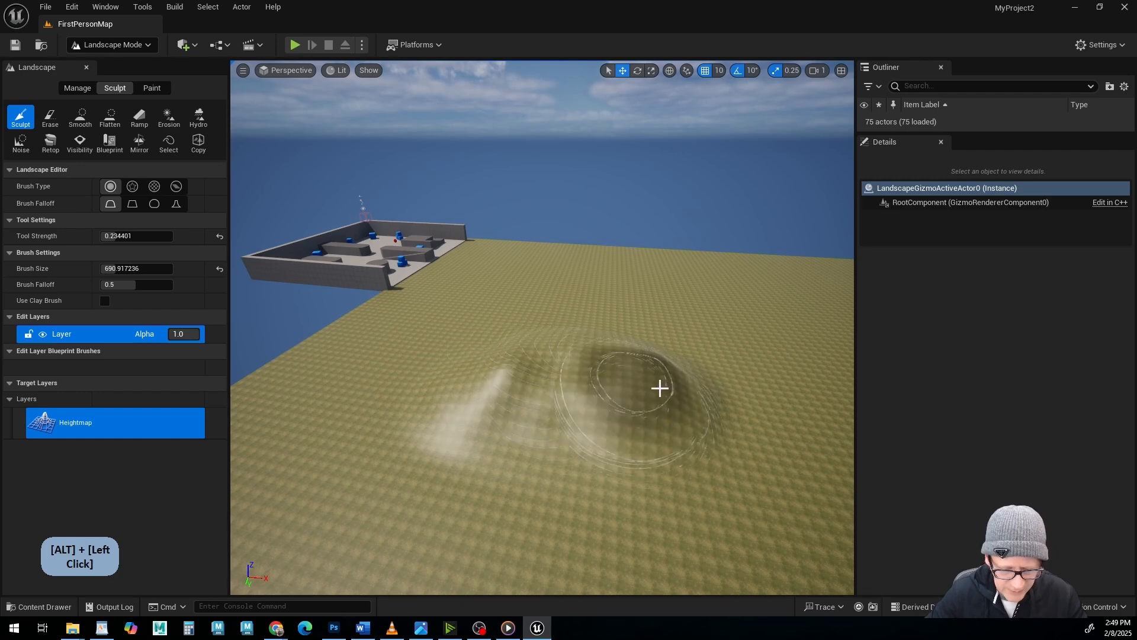
mouse_move(492, 368)
left_mouse_down()
mouse_move(409, 371)
mouse_move(662, 378)
mouse_move(627, 328)
mouse_move(567, 407)
mouse_move(592, 408)
mouse_move(569, 397)
mouse_move(545, 349)
mouse_move(450, 355)
mouse_move(409, 308)
mouse_move(332, 314)
mouse_move(491, 355)
mouse_move(573, 401)
left_mouse_up()
middle_click_drag(573, 401, 521, 383, "alt")
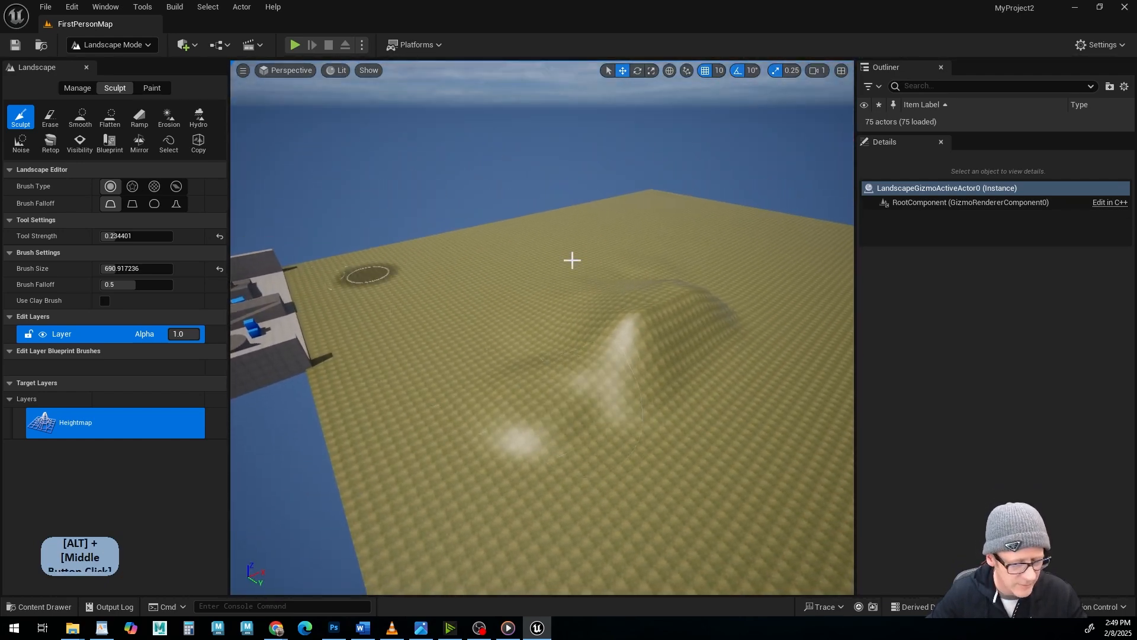
middle_click_drag(612, 368, 598, 362, "alt")
left_click_drag(609, 351, 651, 382, "alt")
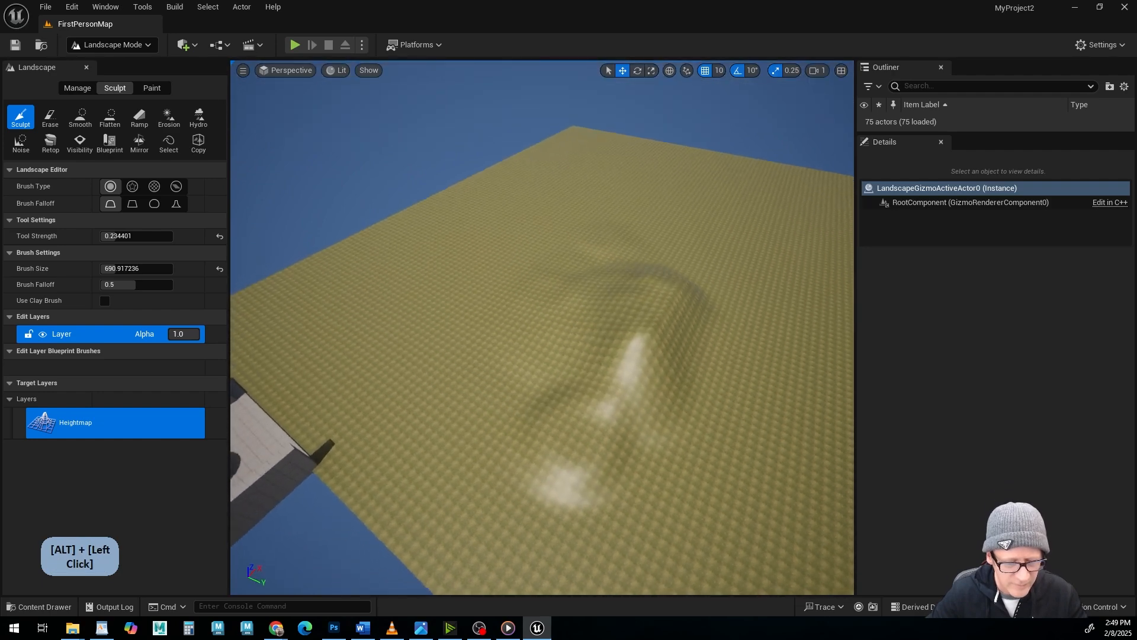
Sculpt further ridges and sunken hollows around the hill by raising and lowering the terrain.
left_click_drag(331, 319, 536, 336, "alt")
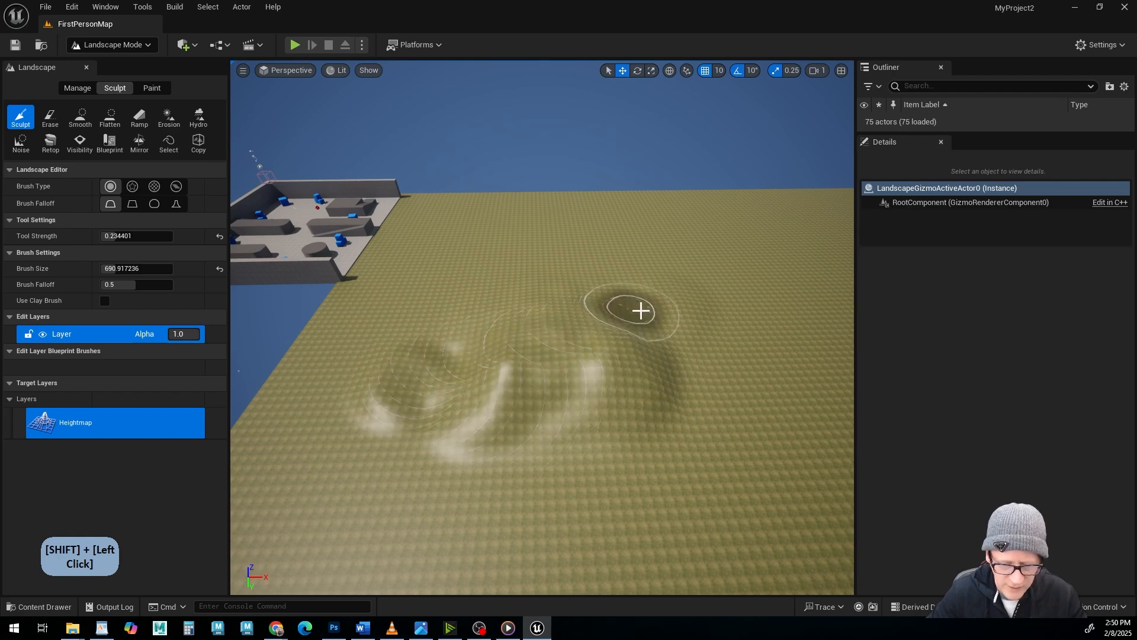
mouse_move(570, 354)
left_mouse_down("alt")
mouse_move(583, 319)
mouse_move(607, 340)
left_mouse_up("alt")
mouse_move(348, 416)
left_mouse_down("shift")
mouse_move(483, 339)
mouse_move(517, 296)
mouse_move(486, 359)
mouse_move(420, 385)
mouse_move(388, 375)
left_mouse_up("shift")
middle_click_drag(388, 375, 398, 364, "alt")
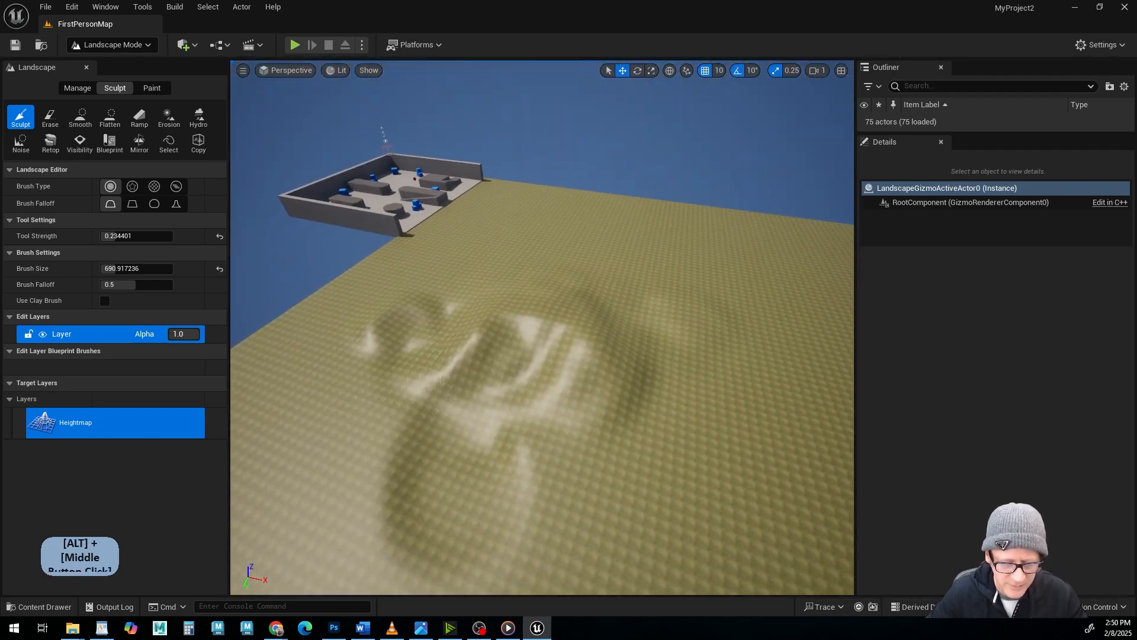
mouse_move(398, 365)
left_mouse_down("alt")
mouse_move(417, 273)
mouse_move(370, 450)
left_mouse_up("alt")
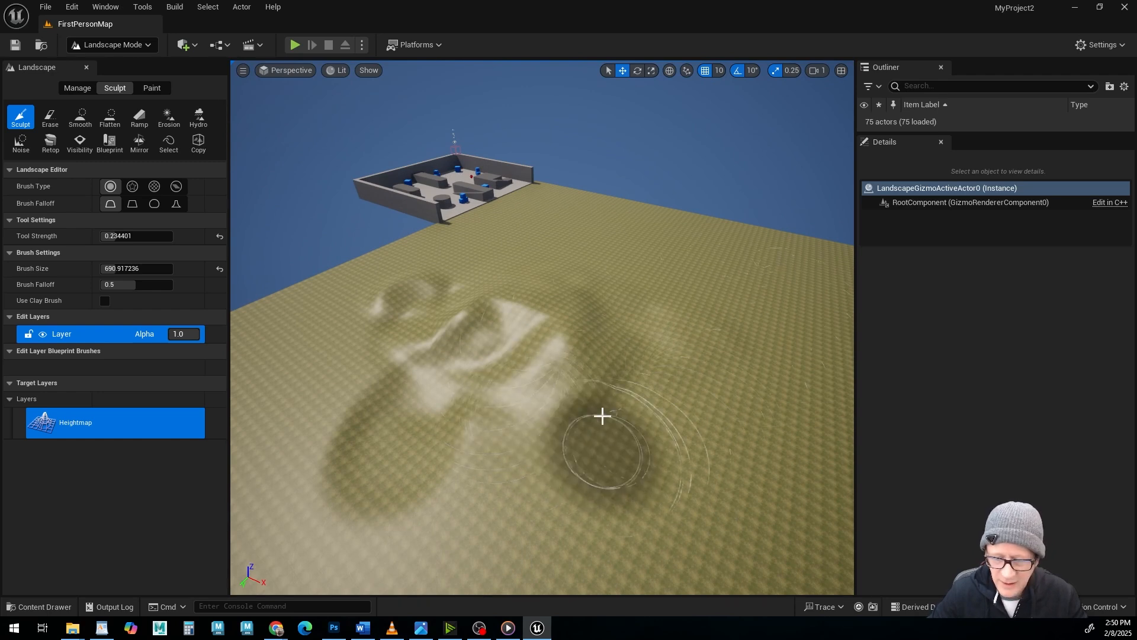
left_click_drag(602, 411, 587, 415, "alt")
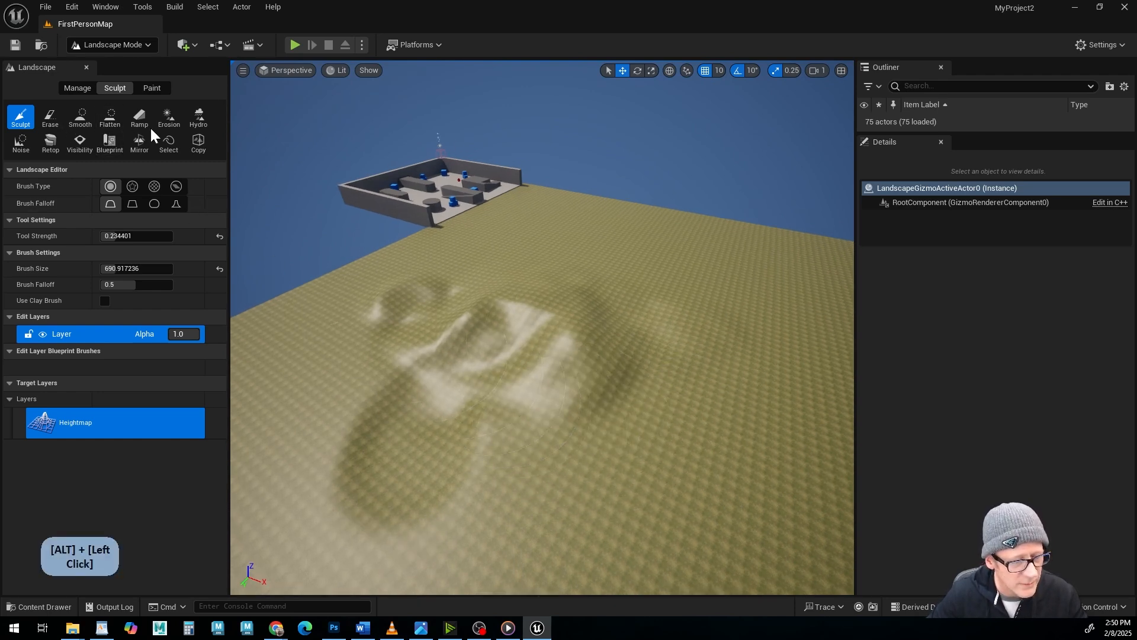
Level the sculpted hills and hollows with the Flatten tool until the landscape is flat again.
left_click(109, 117)
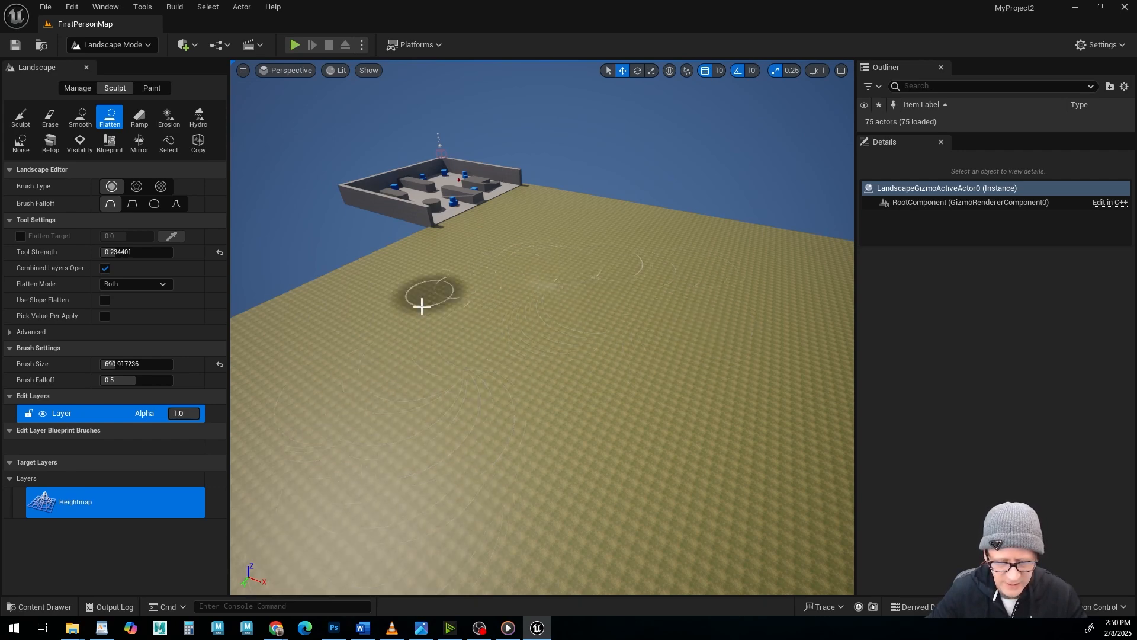
mouse_move(577, 388)
left_mouse_down("alt")
mouse_move(576, 332)
mouse_move(551, 391)
mouse_move(414, 379)
left_mouse_up("alt")
left_click_drag(495, 383, 495, 368, "alt")
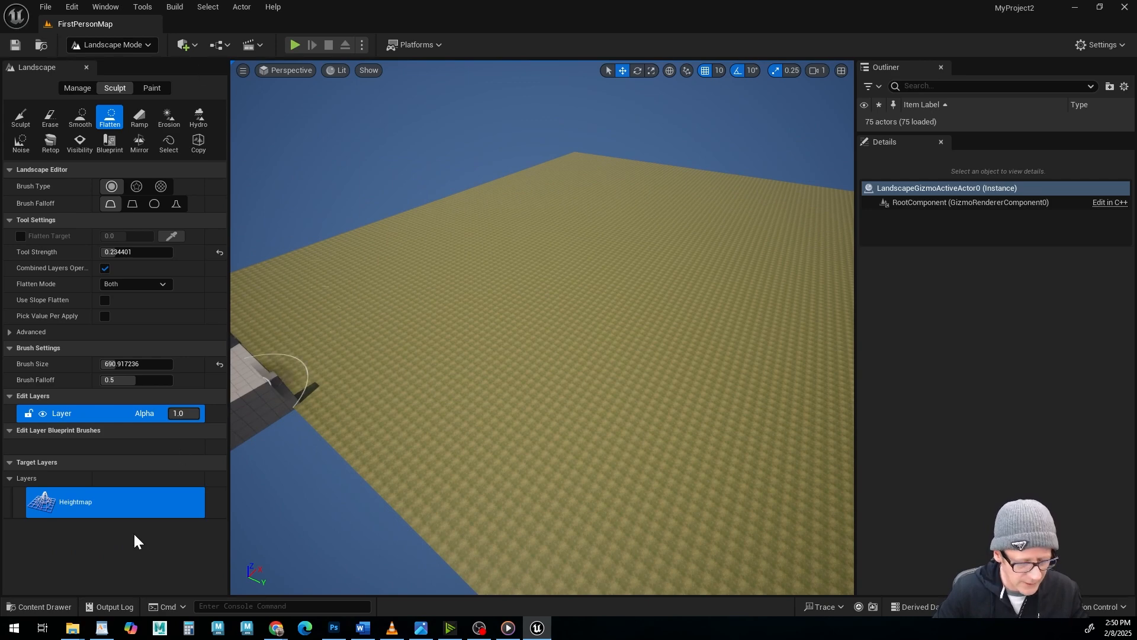
Open M_Landscape from the LANDSCAPE folder in the material editor and reposition its Texture Sample and main output nodes.
left_click(47, 605)
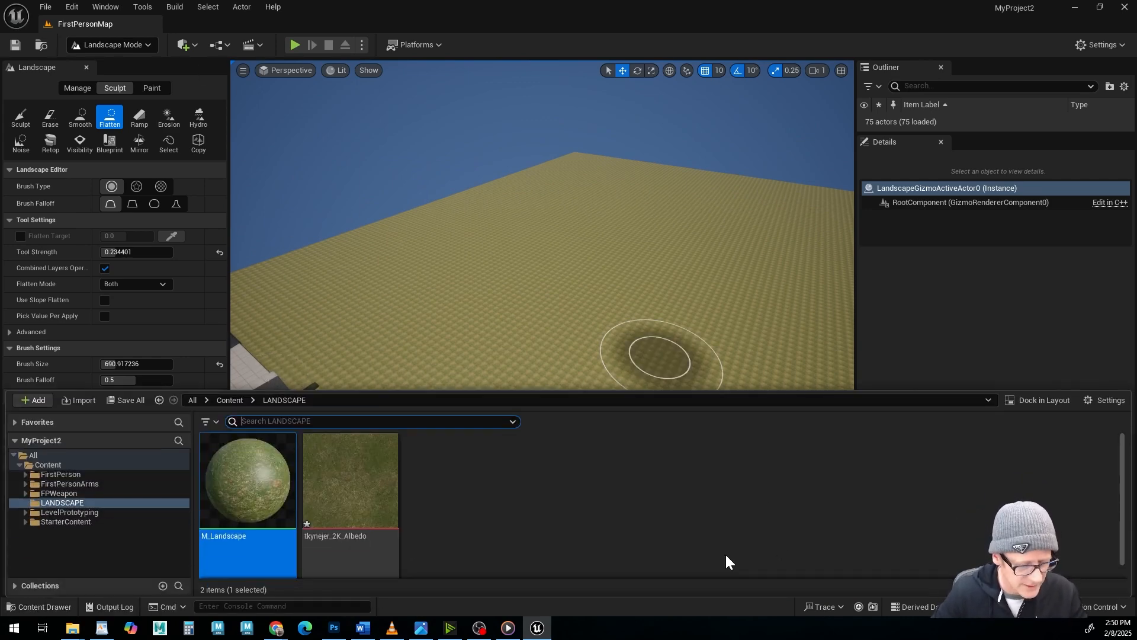
double_click(257, 496)
right_click_drag(247, 495, 749, 412)
right_click_drag(426, 264, 661, 275)
scroll(661, 275, "down", 2)
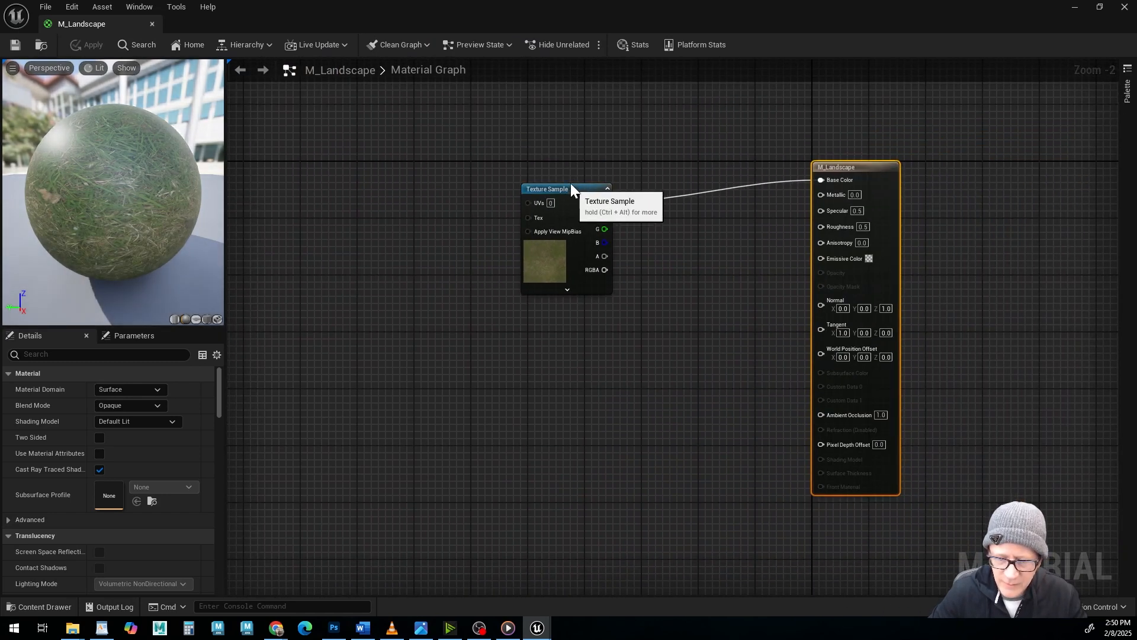
left_click_drag(571, 183, 507, 120)
left_click_drag(859, 170, 762, 175)
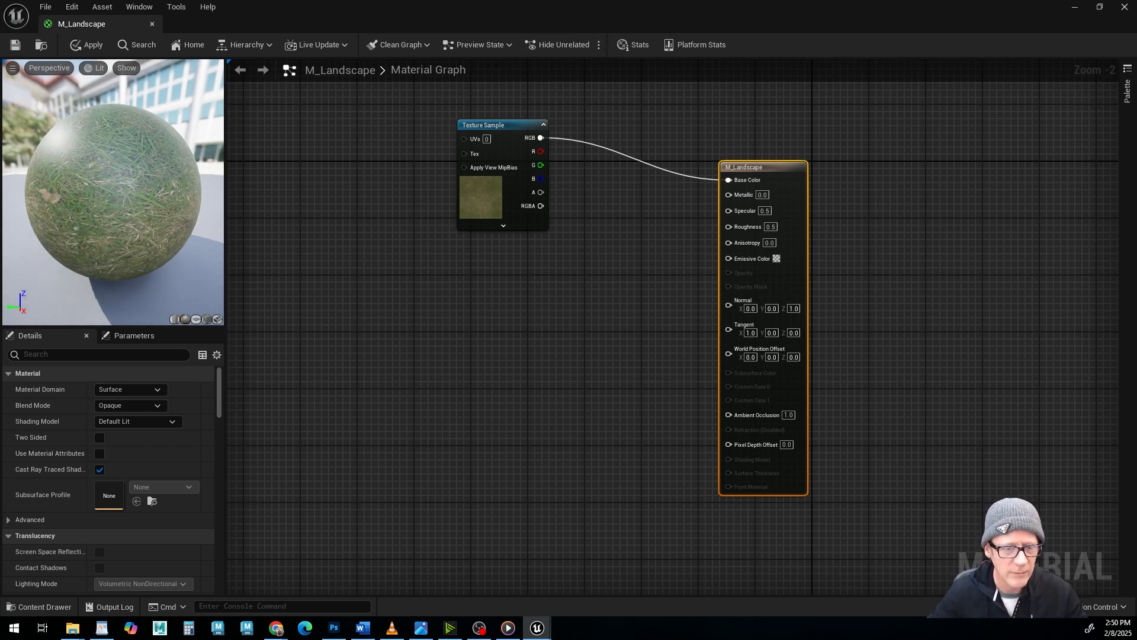
Consult the reference graph in landscape Material.jpg, return to the M_Landscape graph and add a LandscapeLayerBlend node beyond the output node.
key("alt+Tab")
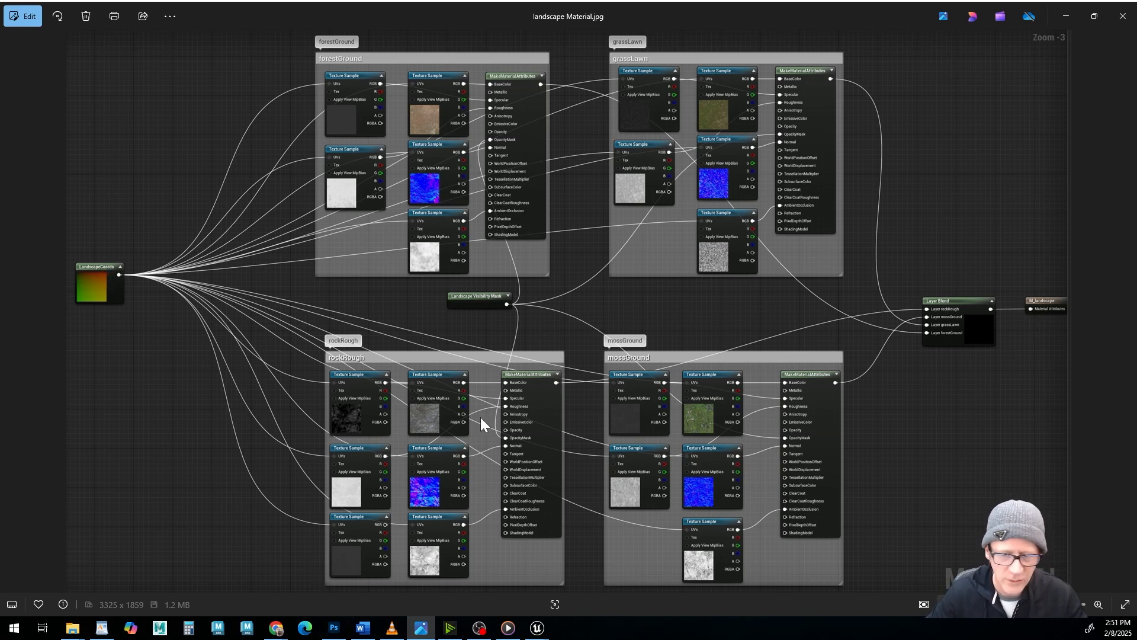
left_click(1065, 14)
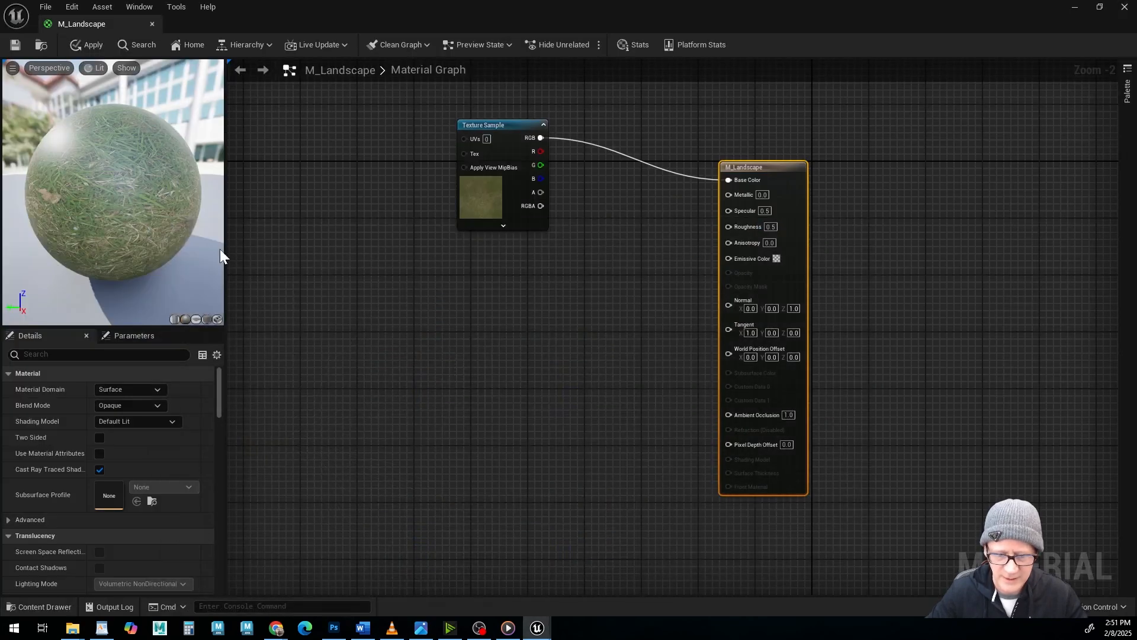
mouse_move(516, 294)
right_mouse_down()
mouse_move(525, 289)
mouse_move(525, 309)
right_mouse_up()
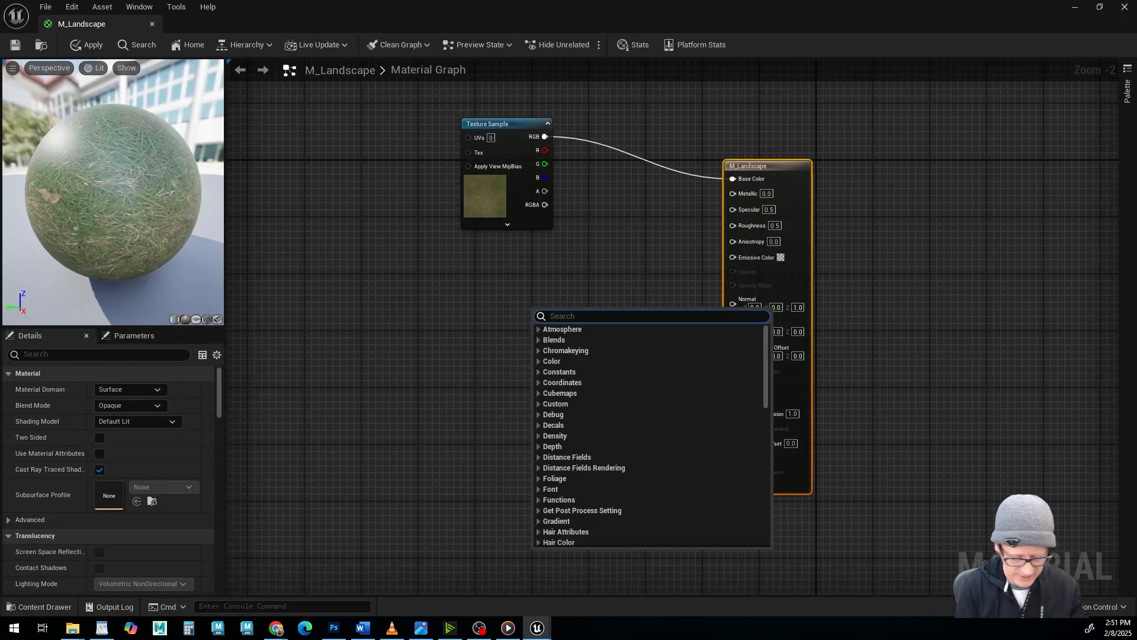
type("layer")
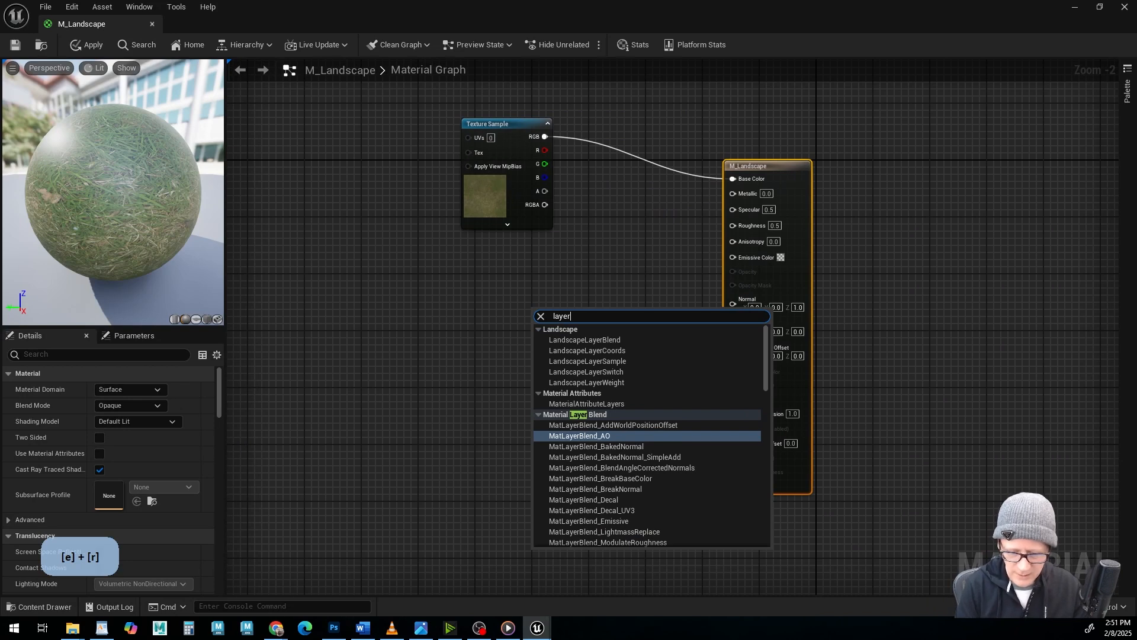
type("blen")
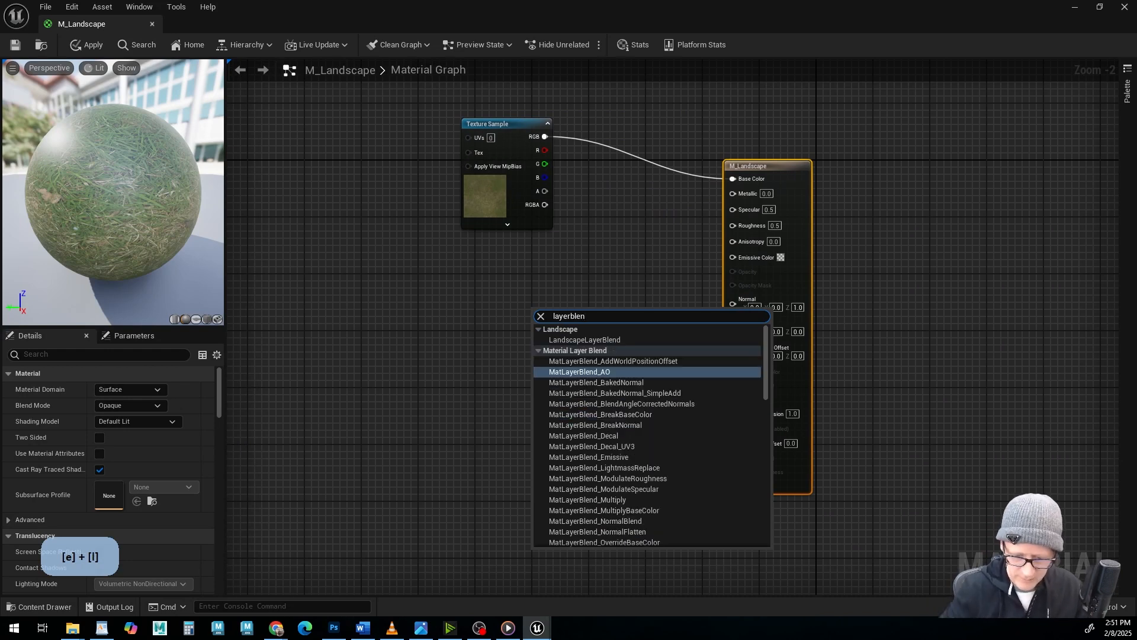
left_click(568, 339)
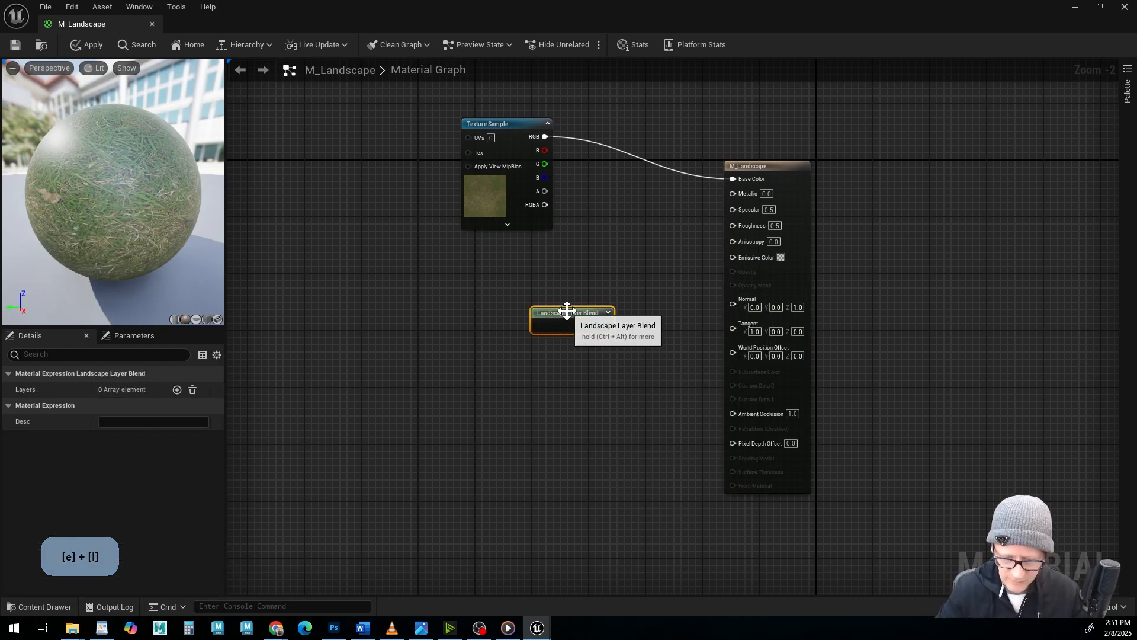
left_click_drag(564, 311, 949, 293)
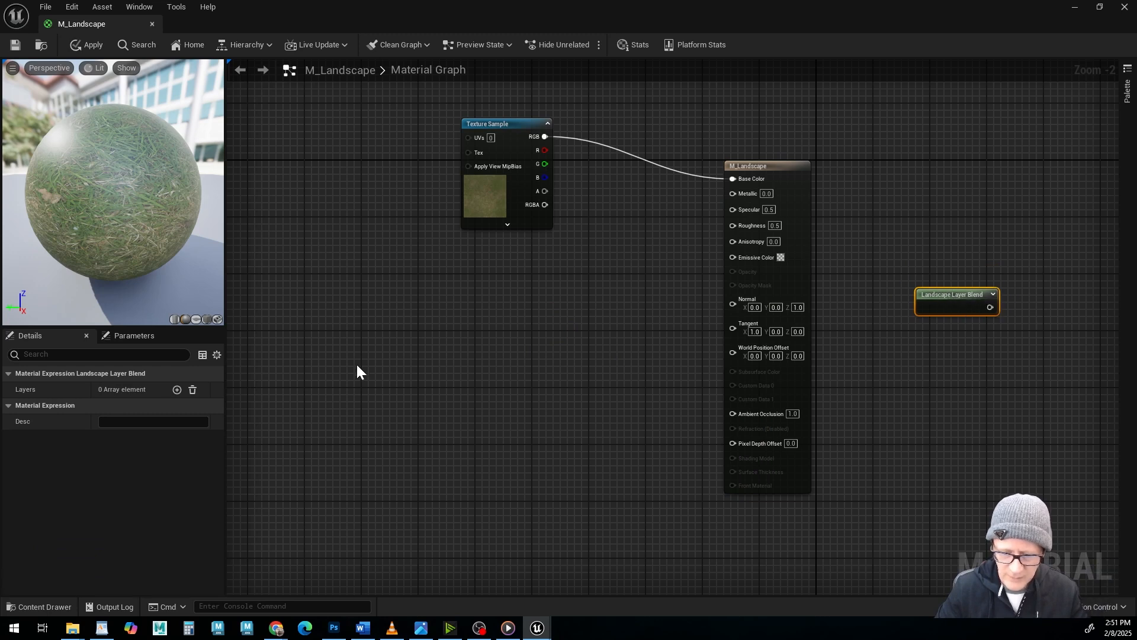
Add a LandscapeLayerCoords node and place it below and to the left of the Texture Sample.
right_click_drag(539, 311, 541, 311)
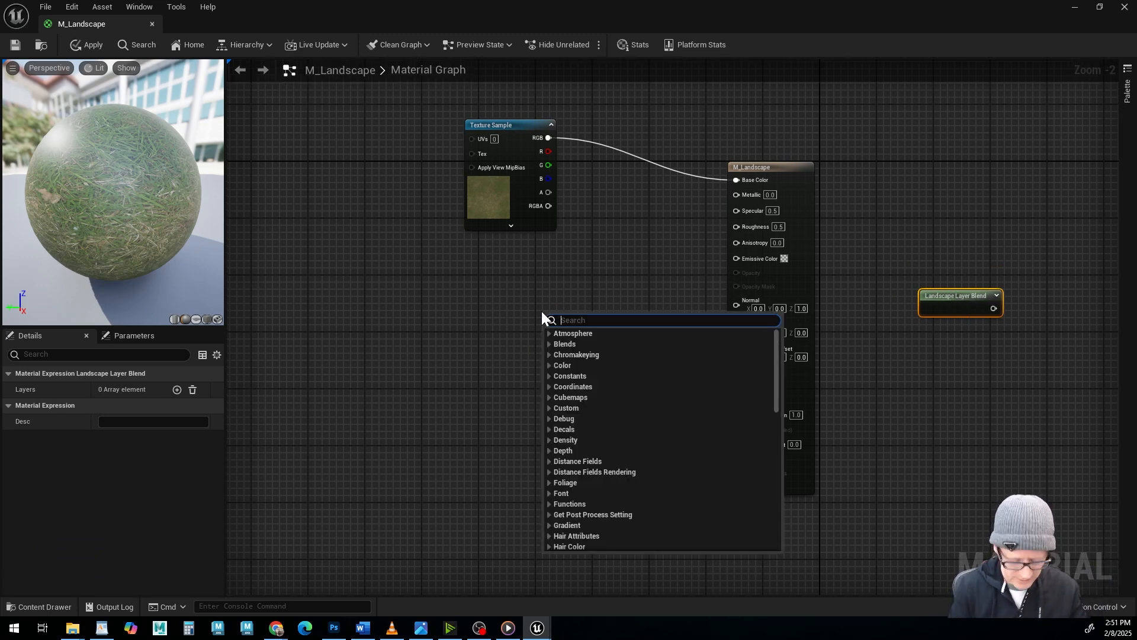
type("landscape")
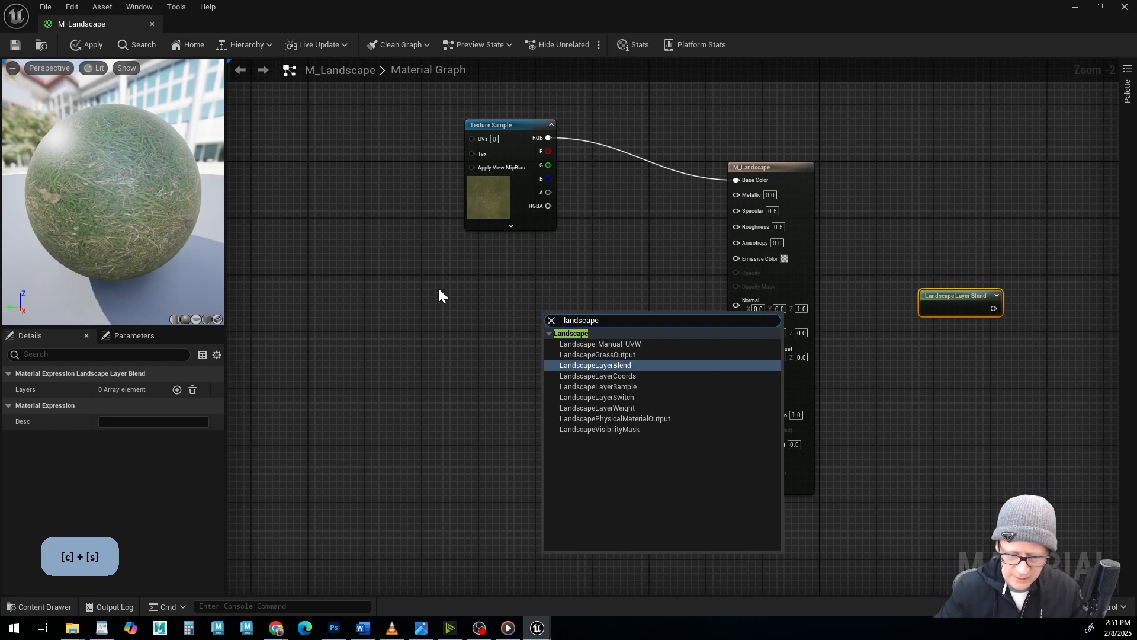
left_click(591, 375)
left_click_drag(569, 317, 336, 282)
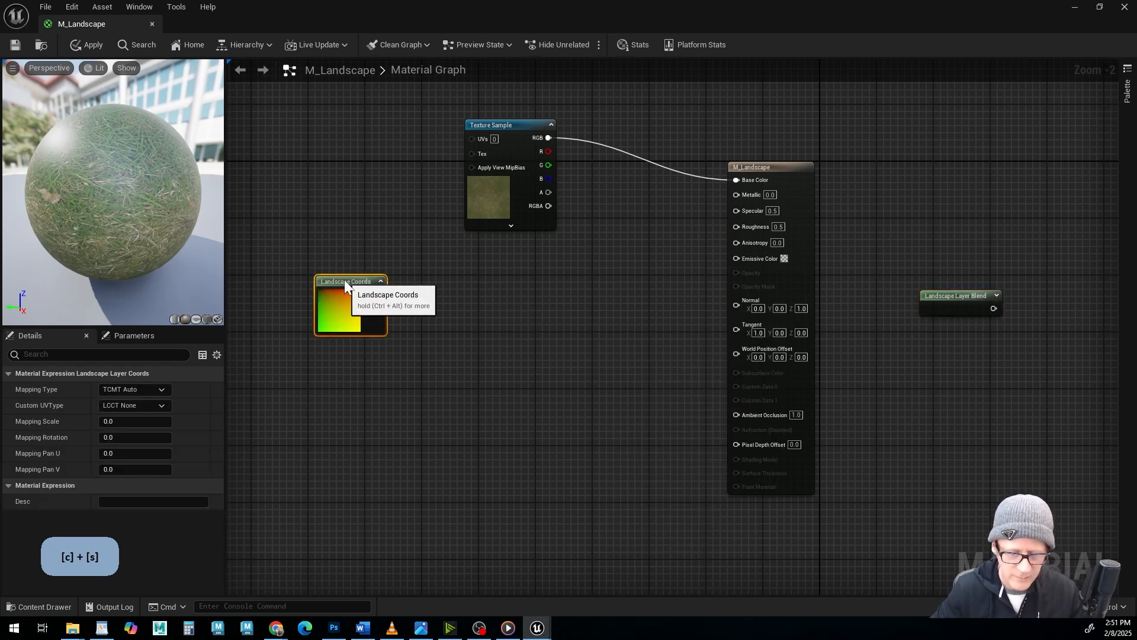
Arrange the nodes with Landscape Layer Blend below the Texture Sample and M_Landscape far right, and disconnect the texture from Base Color.
left_click_drag(515, 125, 551, 117)
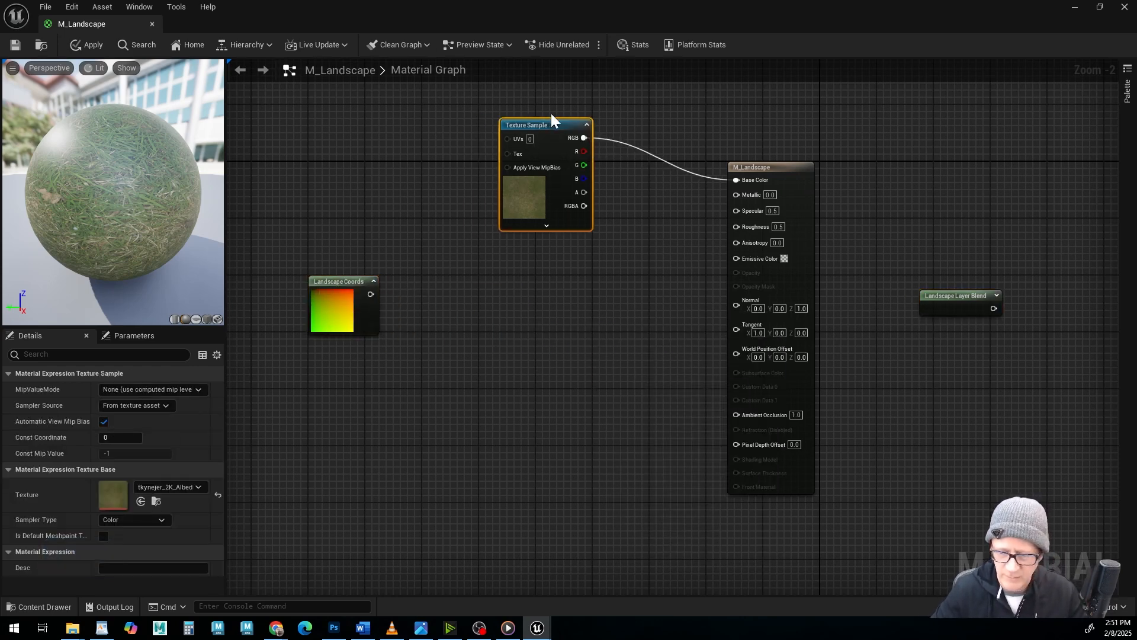
left_click_drag(767, 169, 716, 147)
left_click_drag(964, 297, 540, 312)
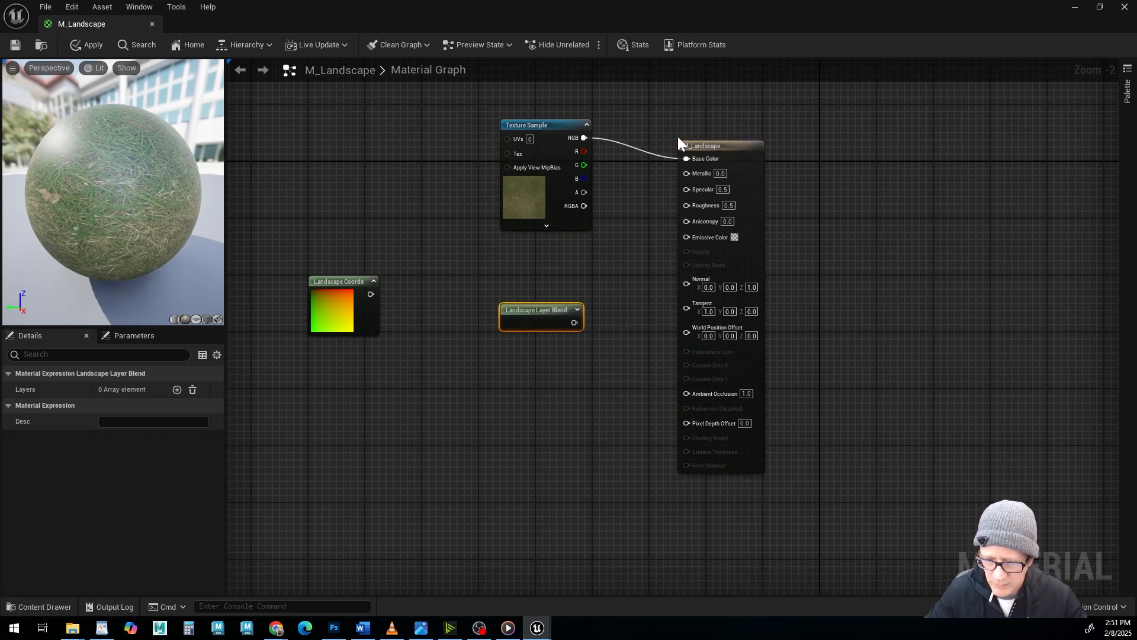
left_click_drag(705, 152, 954, 166)
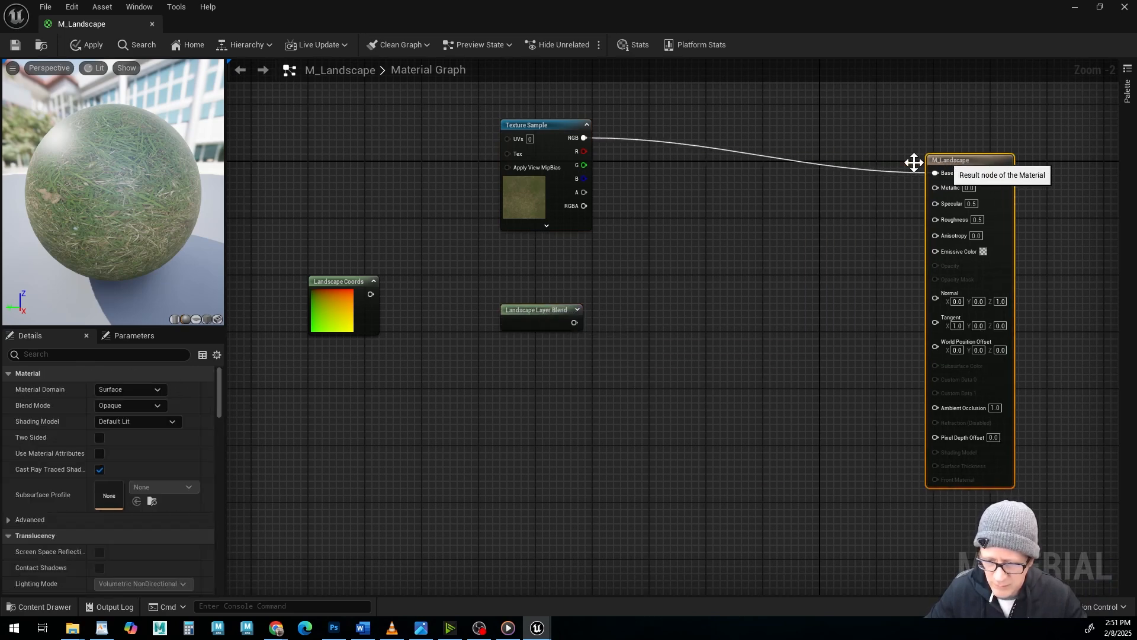
left_click(814, 165, "alt")
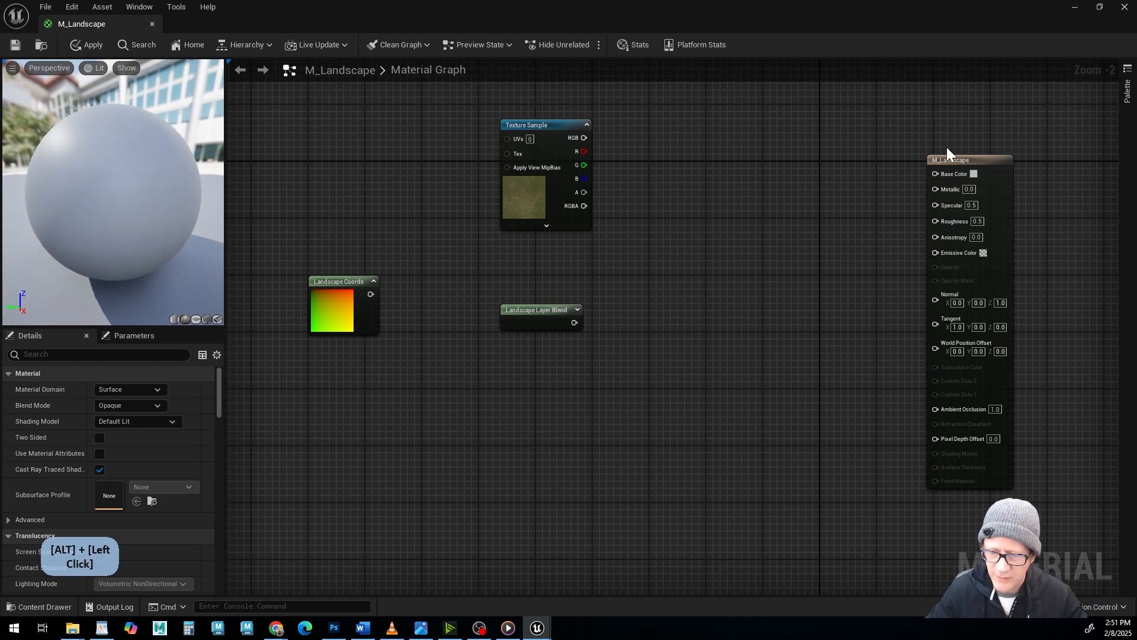
Move the Landscape Layer Blend node between Landscape Coords and the M_Landscape output node and add four layers to it.
left_click_drag(947, 159, 940, 167)
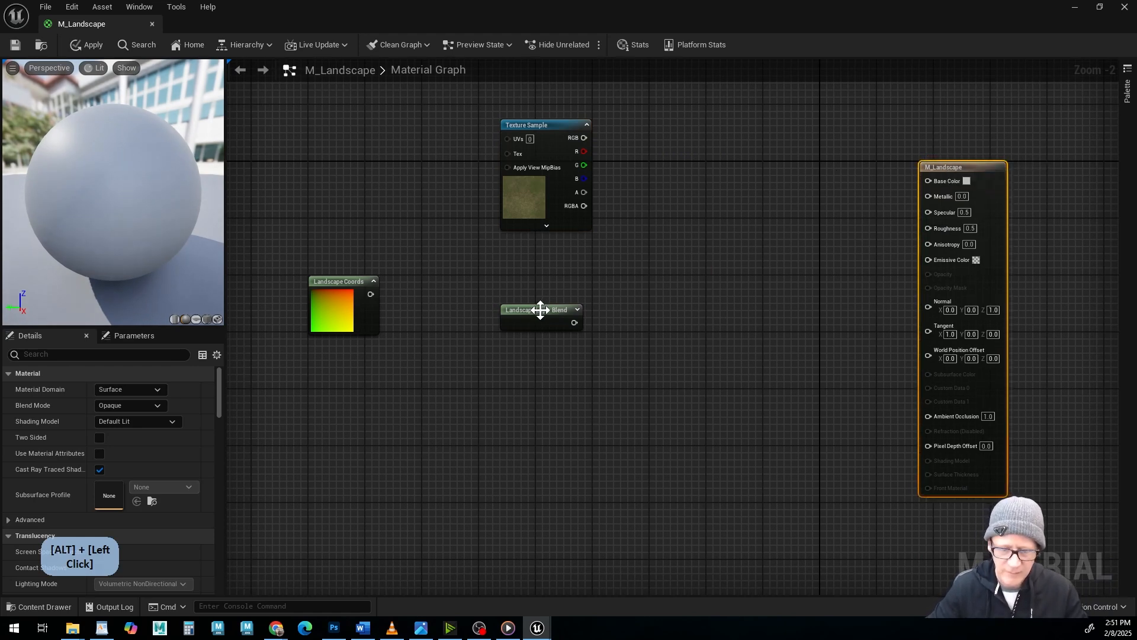
left_click_drag(540, 309, 736, 283)
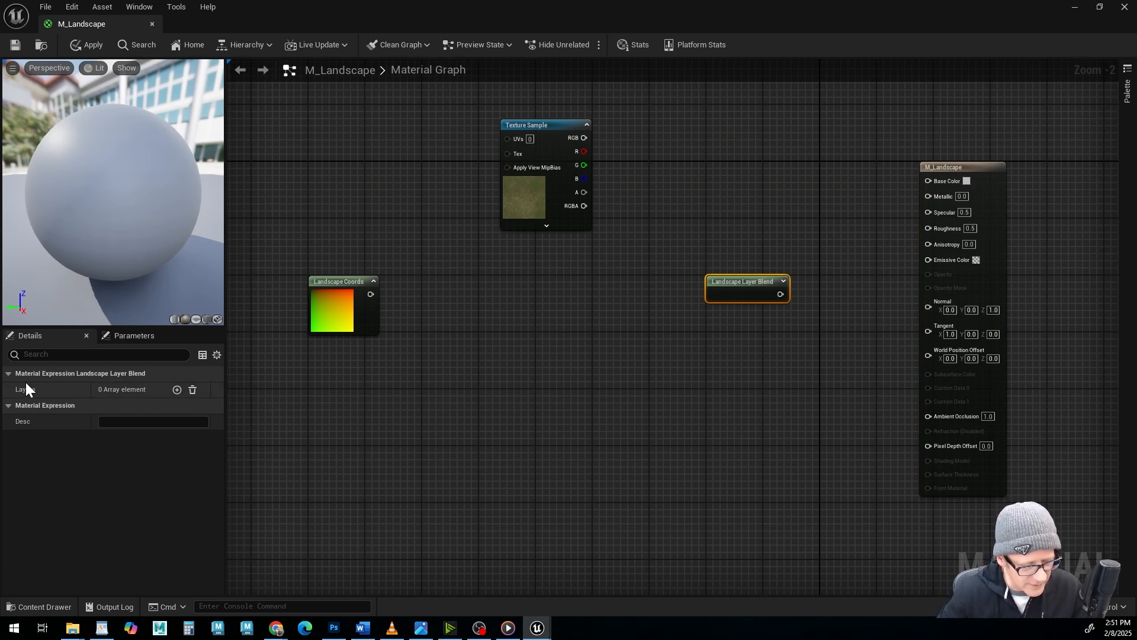
left_click(177, 389)
left_click(178, 389)
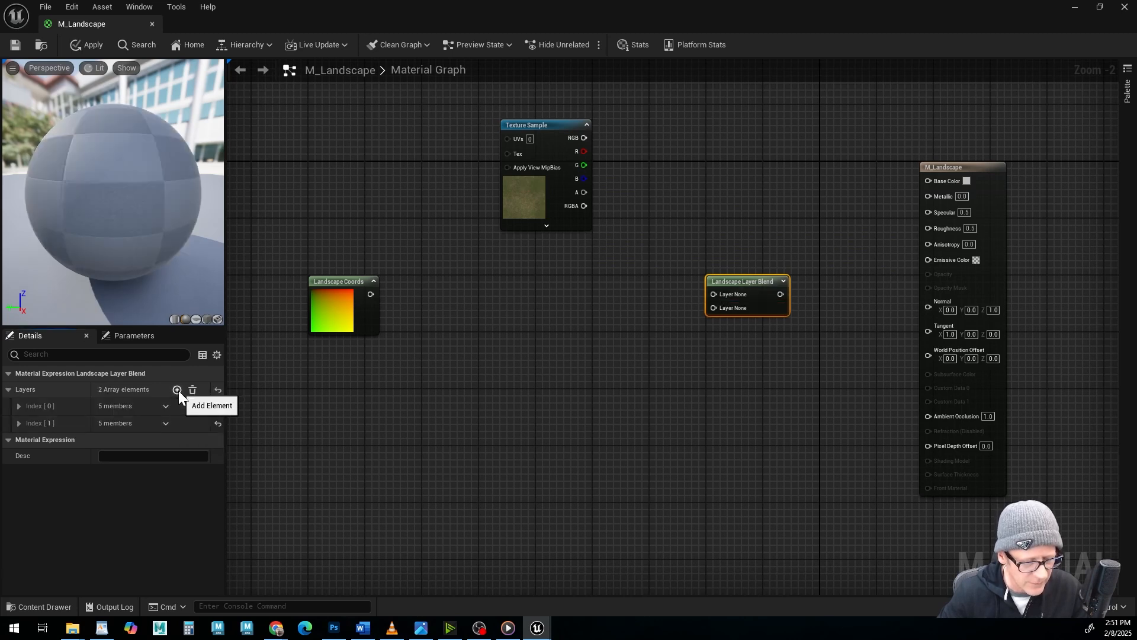
left_click(178, 390)
left_click(177, 390)
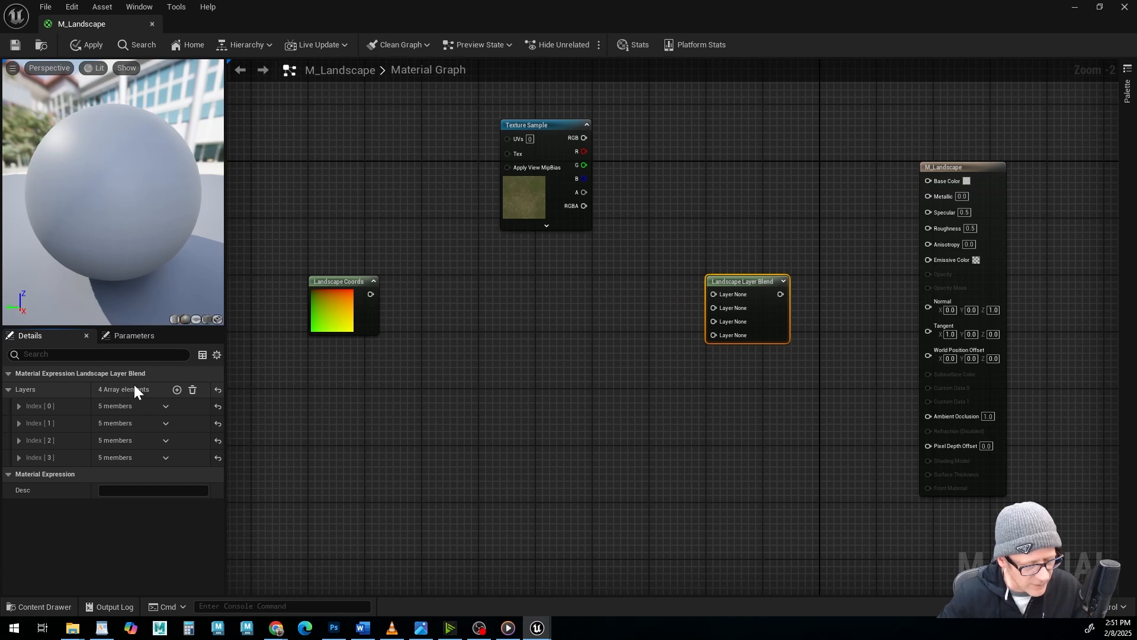
Name the first two layers of the Landscape Layer Blend node rock and dirt.
left_click(19, 406)
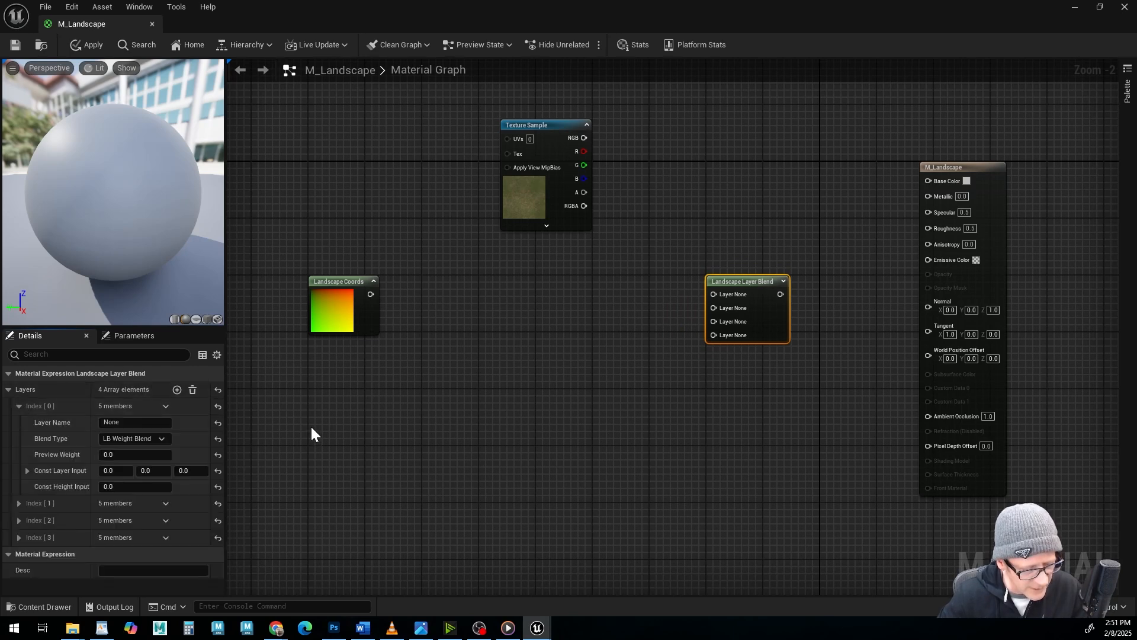
left_click_drag(137, 422, 97, 422)
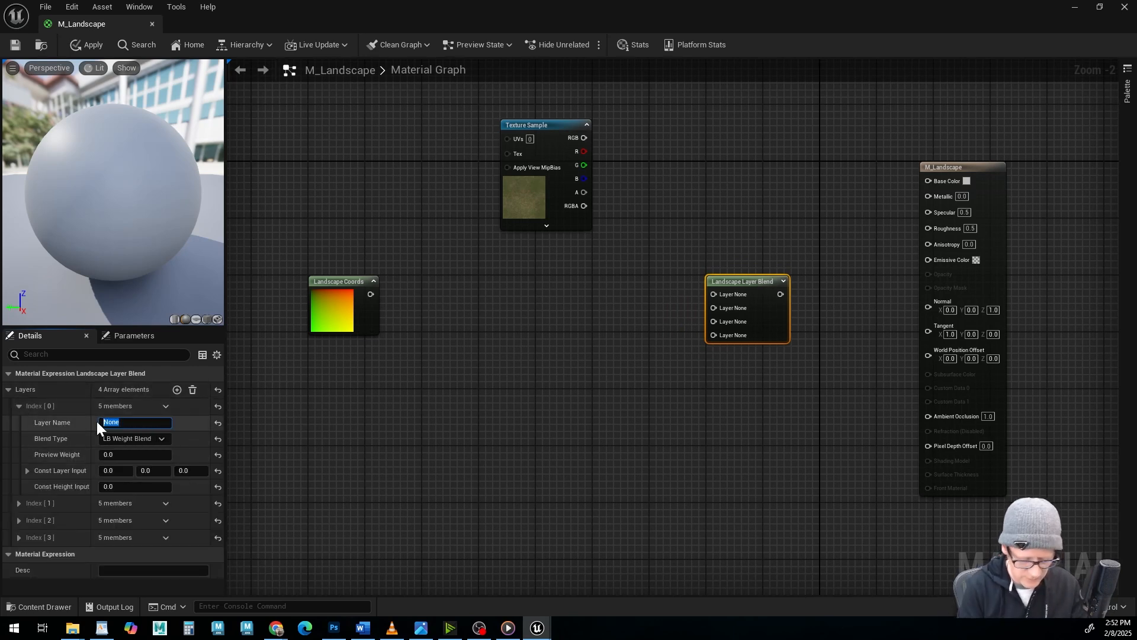
type("rock")
key("Return")
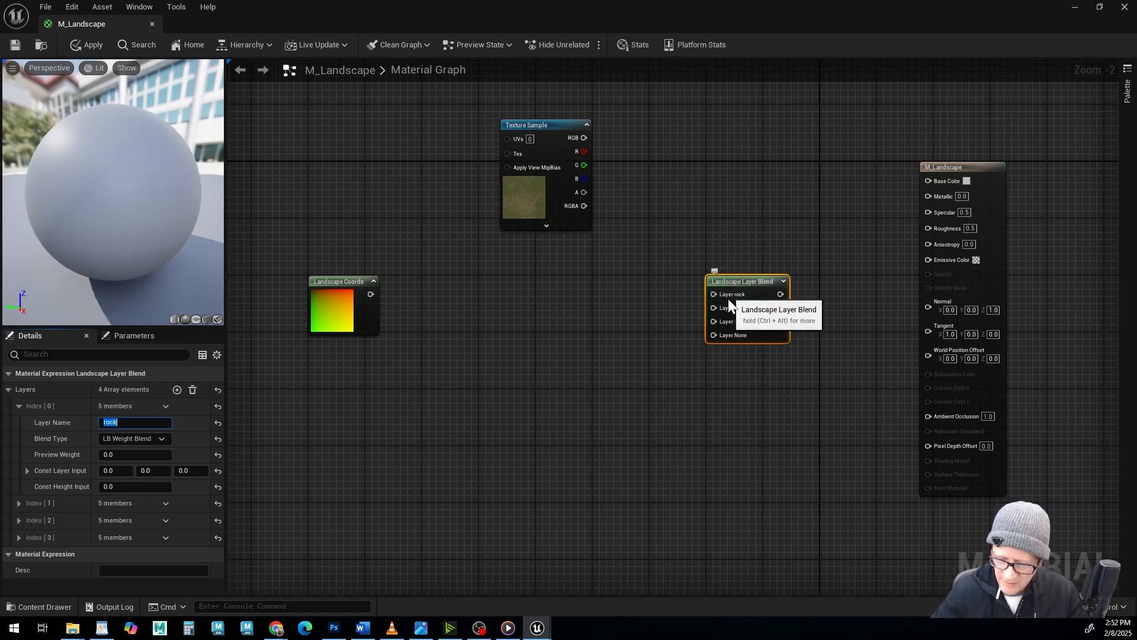
left_click(18, 405)
left_click(19, 423)
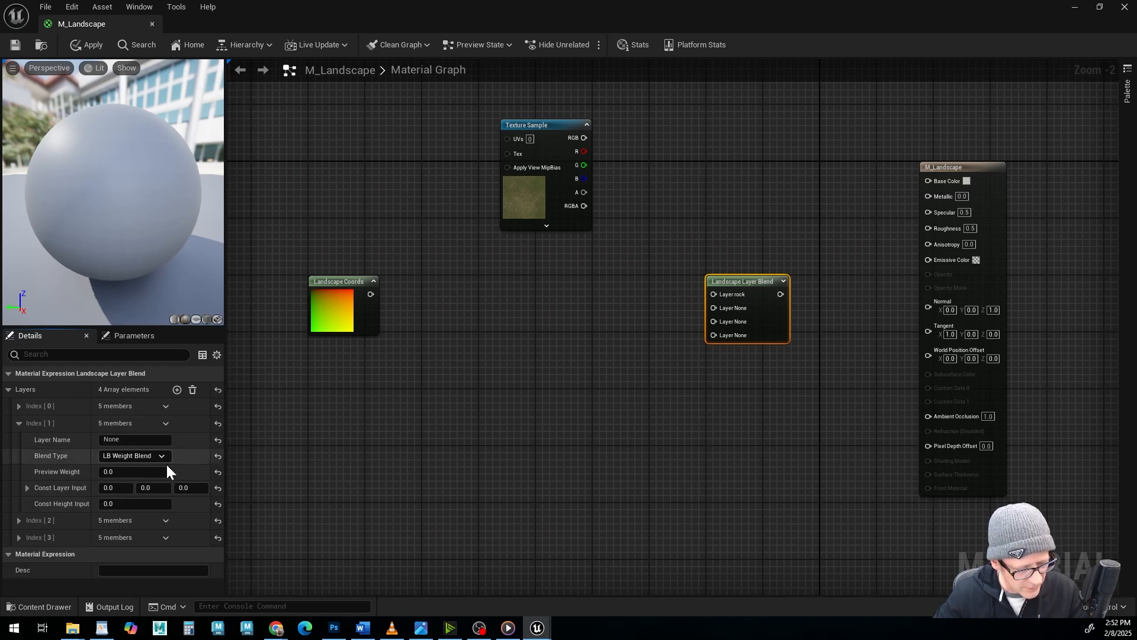
left_click(139, 439)
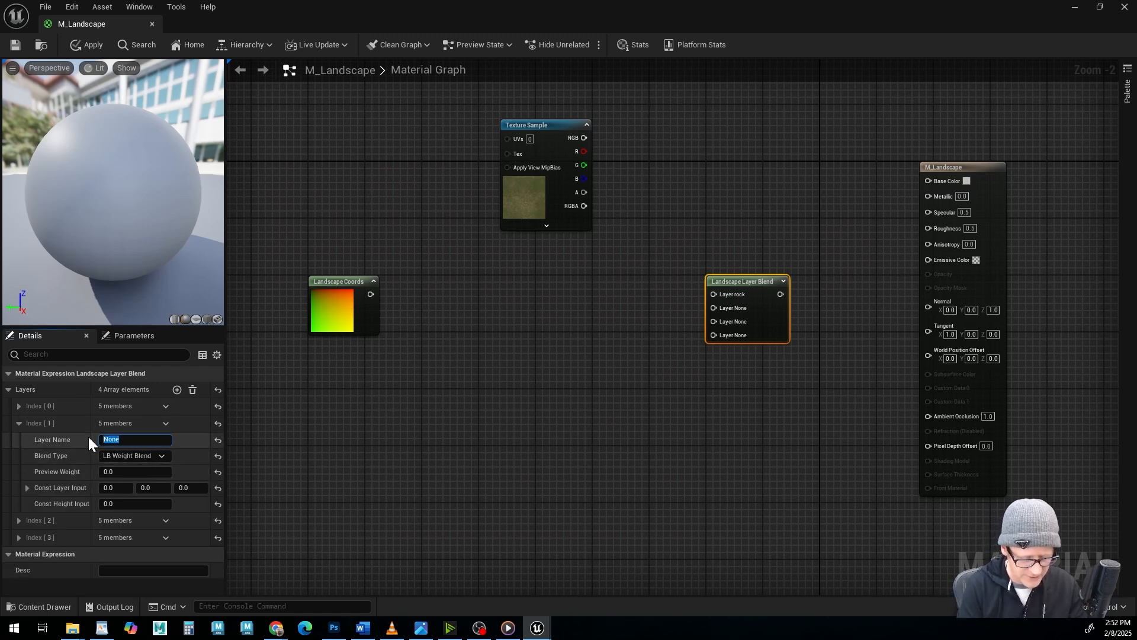
type("dirt")
key("Return")
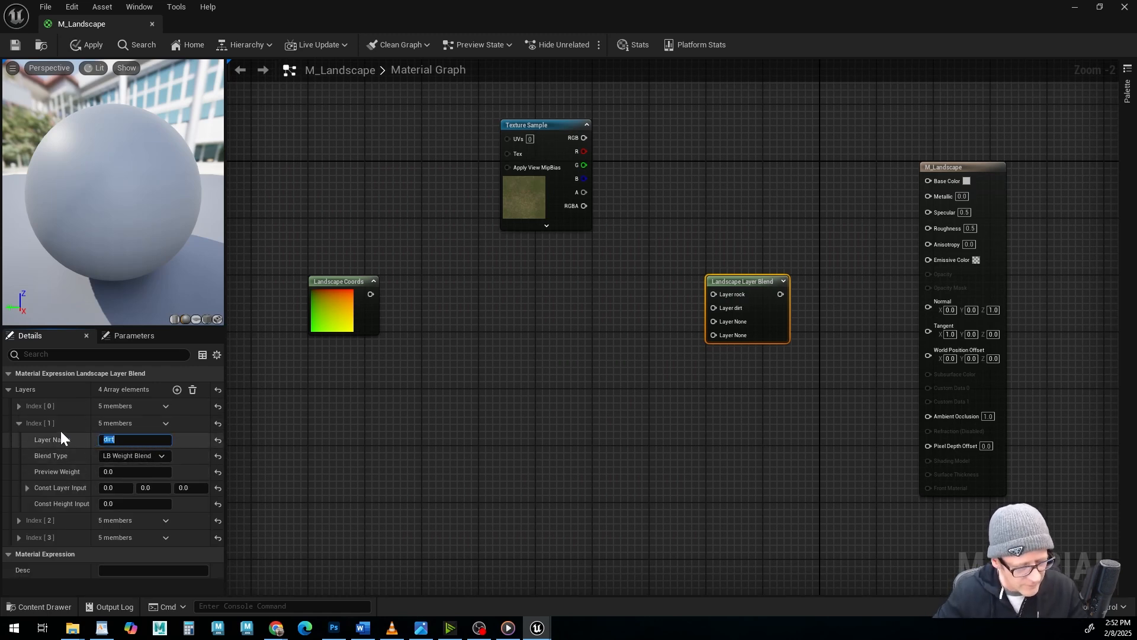
left_click(18, 423)
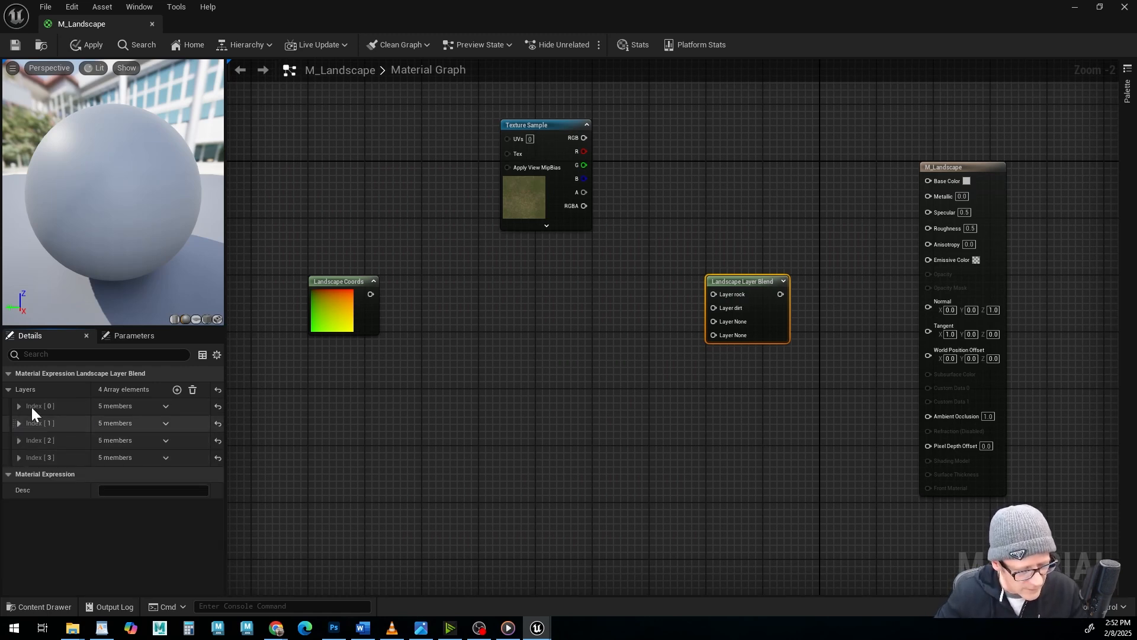
Name the third and fourth layers of the Landscape Layer Blend node moss and grass.
left_click(20, 439)
left_click_drag(126, 457, 90, 452)
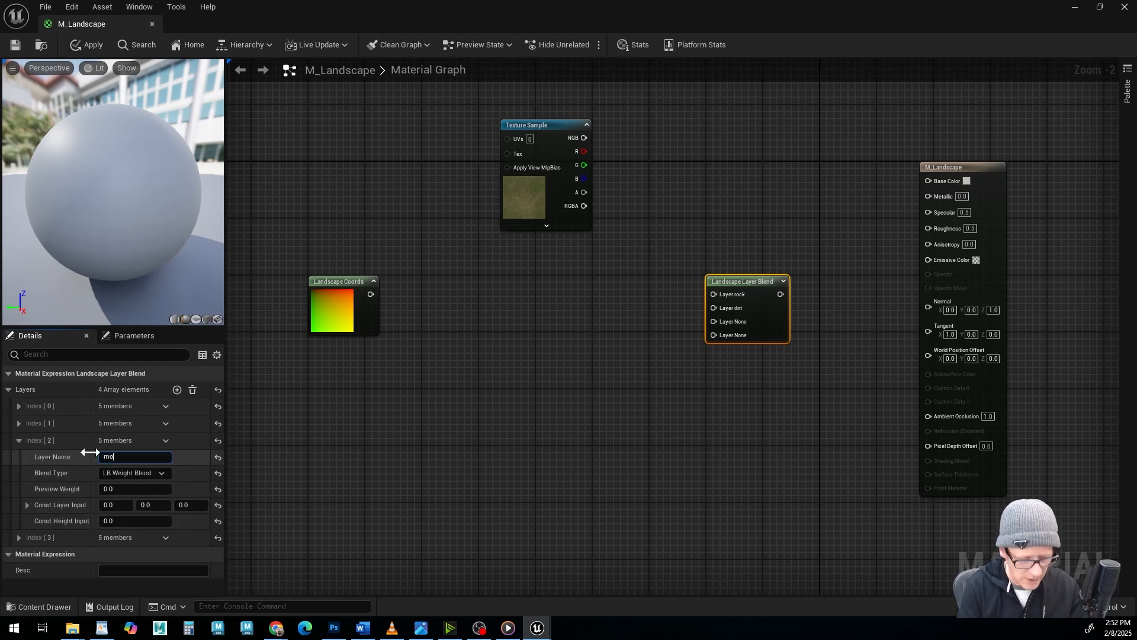
left_click(19, 440)
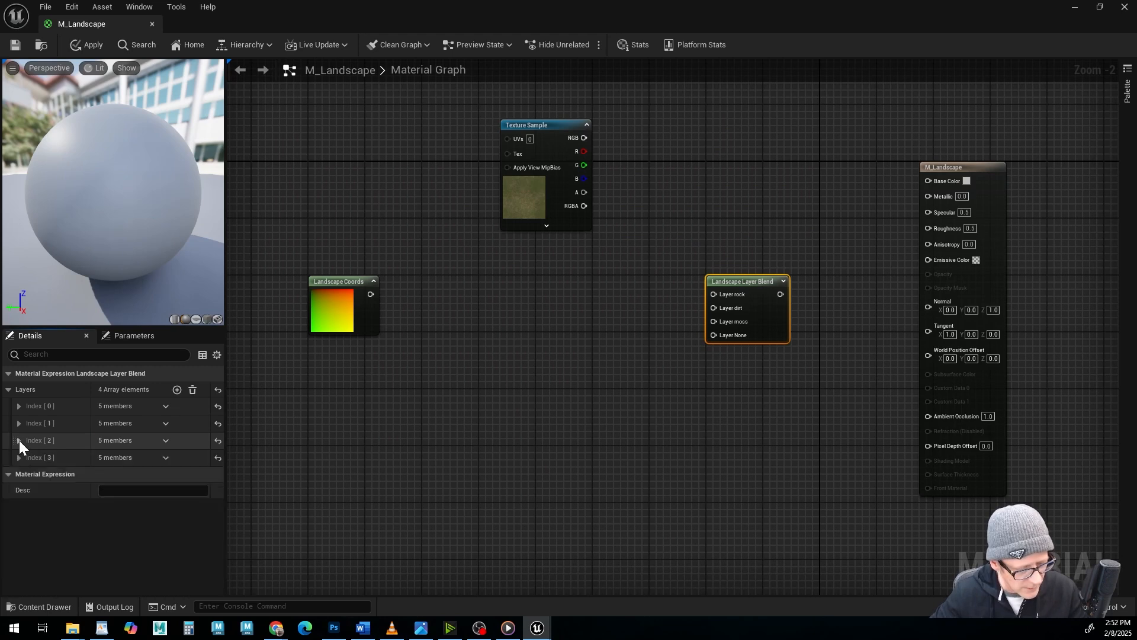
left_click(19, 458)
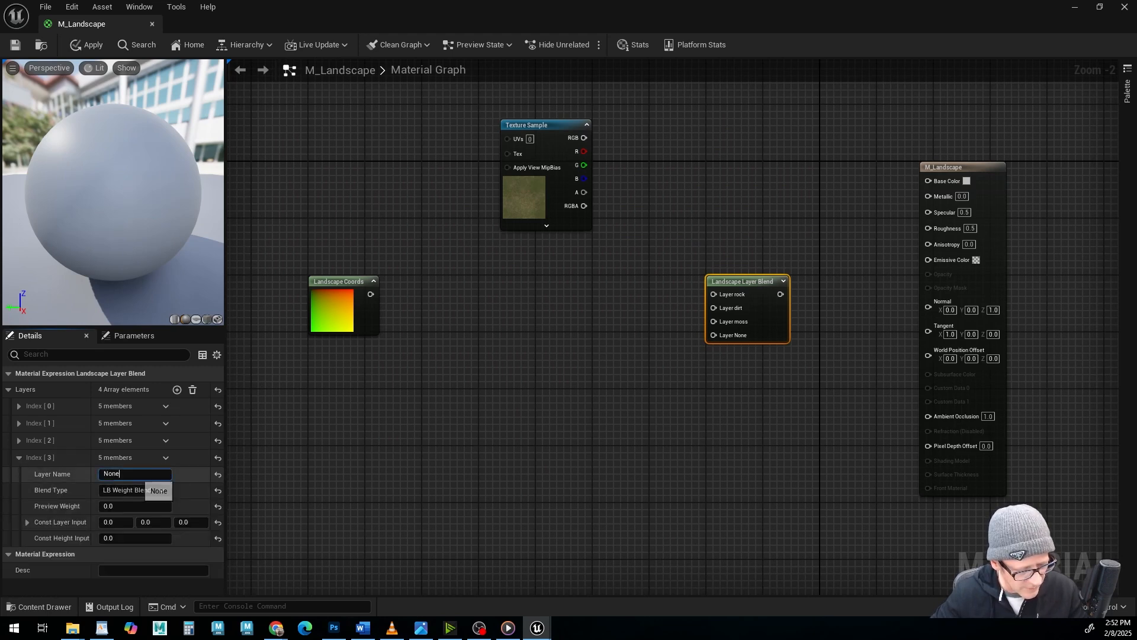
left_click(142, 474)
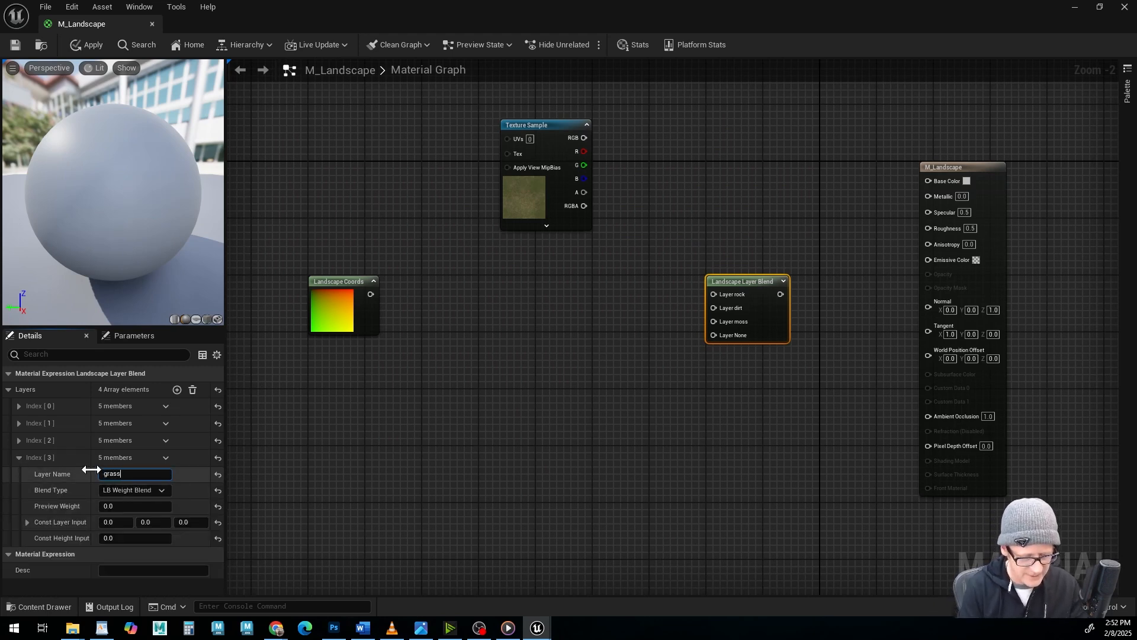
key("Return")
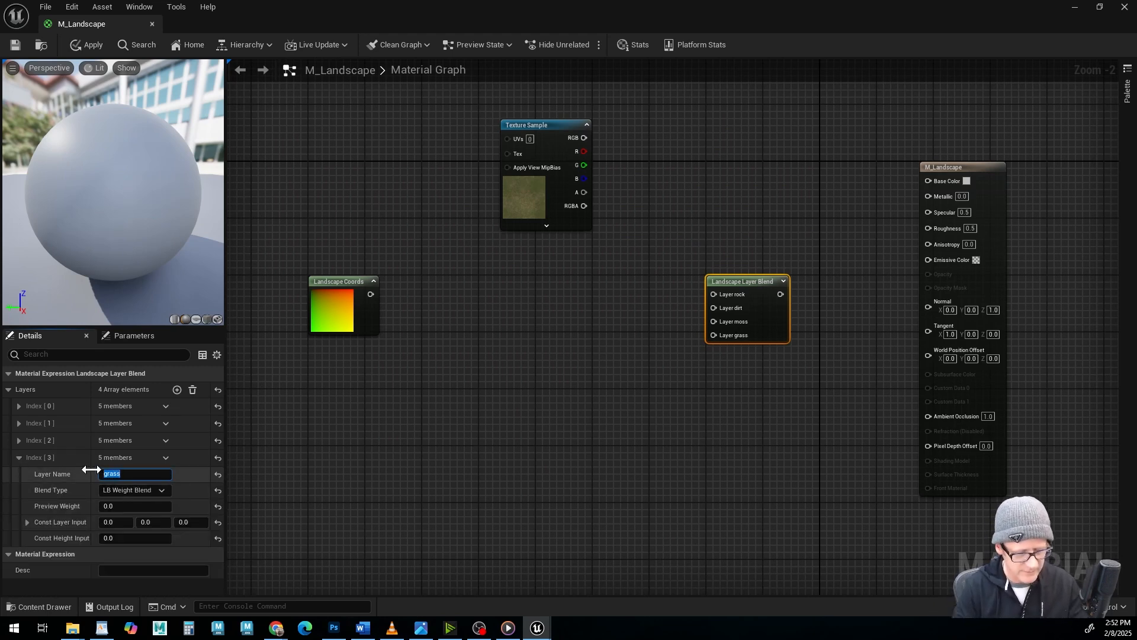
left_click(19, 457)
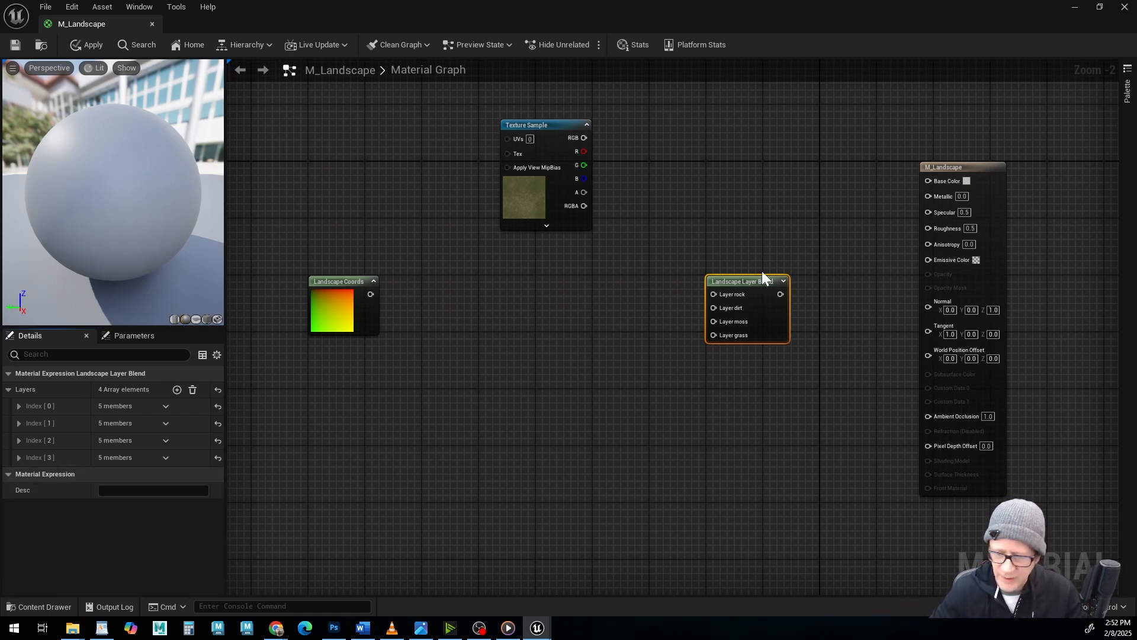
Connect Landscape Layer Blend to Base Color and the Texture Sample's RGB to Layer grass, placing the Texture Sample below Landscape Coords.
left_click_drag(736, 287, 928, 180)
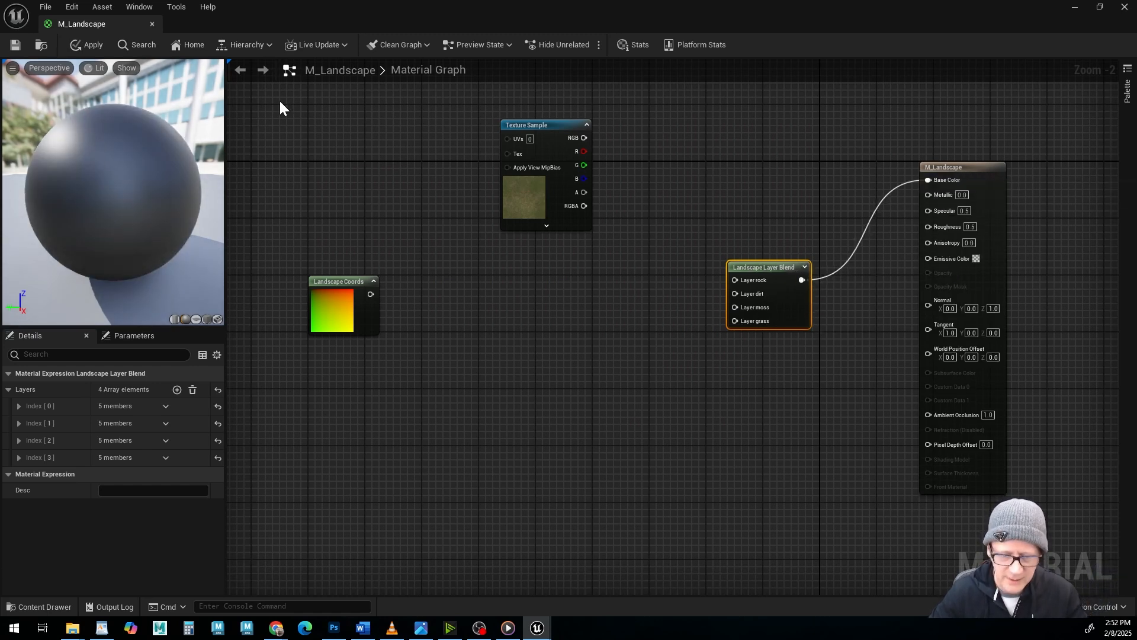
left_click_drag(523, 122, 734, 319)
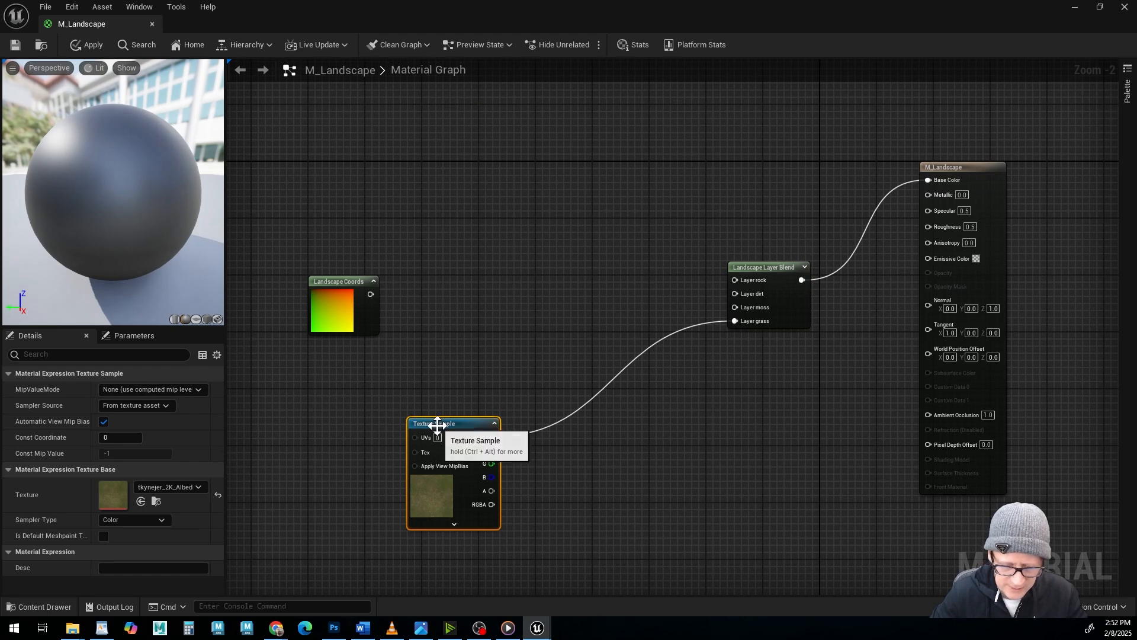
left_click_drag(453, 427, 496, 425)
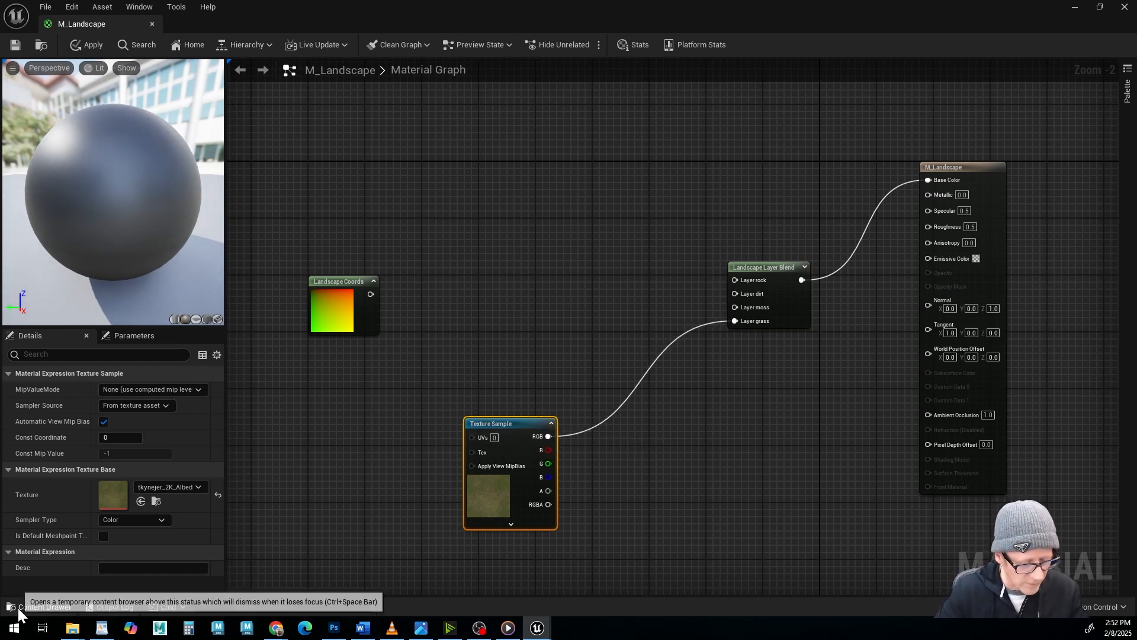
Import vl4odesfw_2K_Albedo.jpg from the ground_forest_vl4odesfw folder of landscape assets into the project's LANDSCAPE folder.
left_click(39, 604)
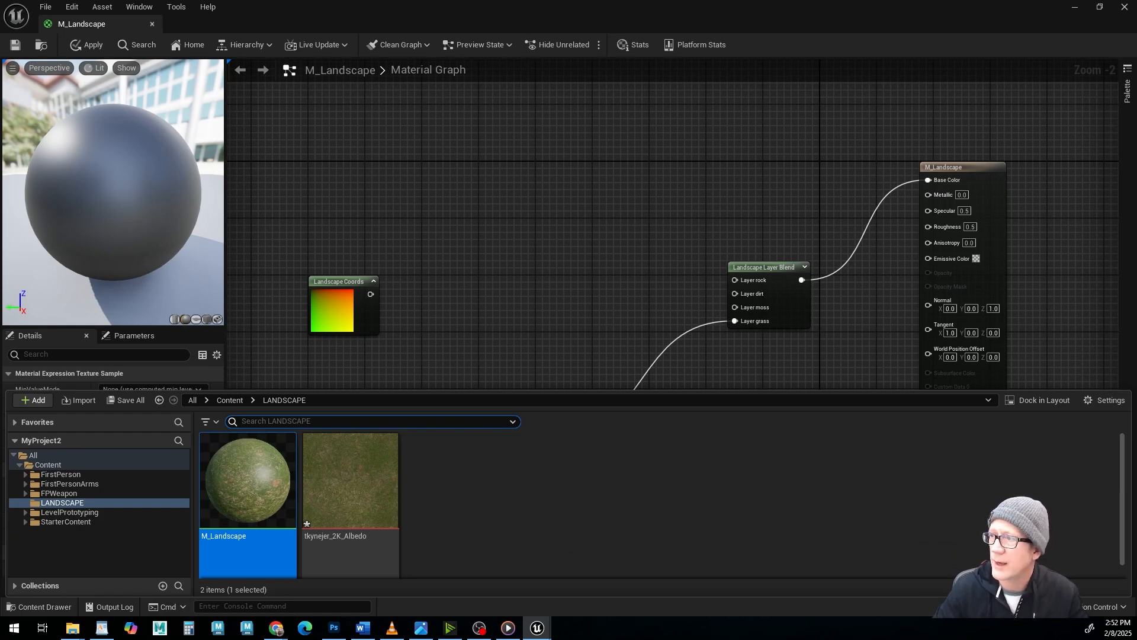
left_click_drag(503, 5, 671, 82)
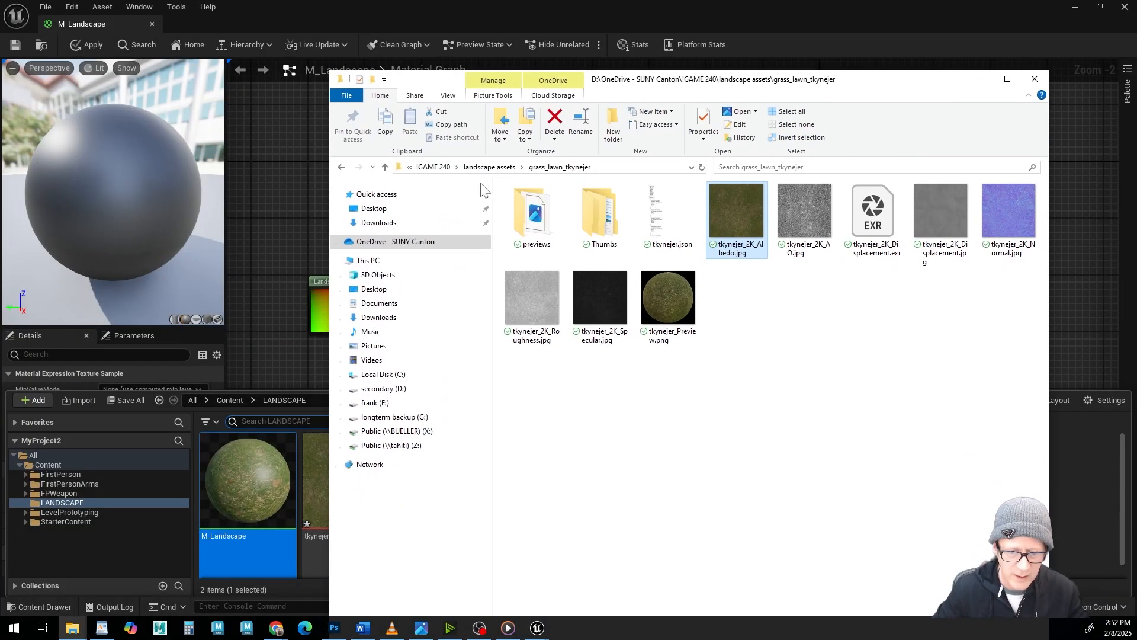
left_click(385, 168)
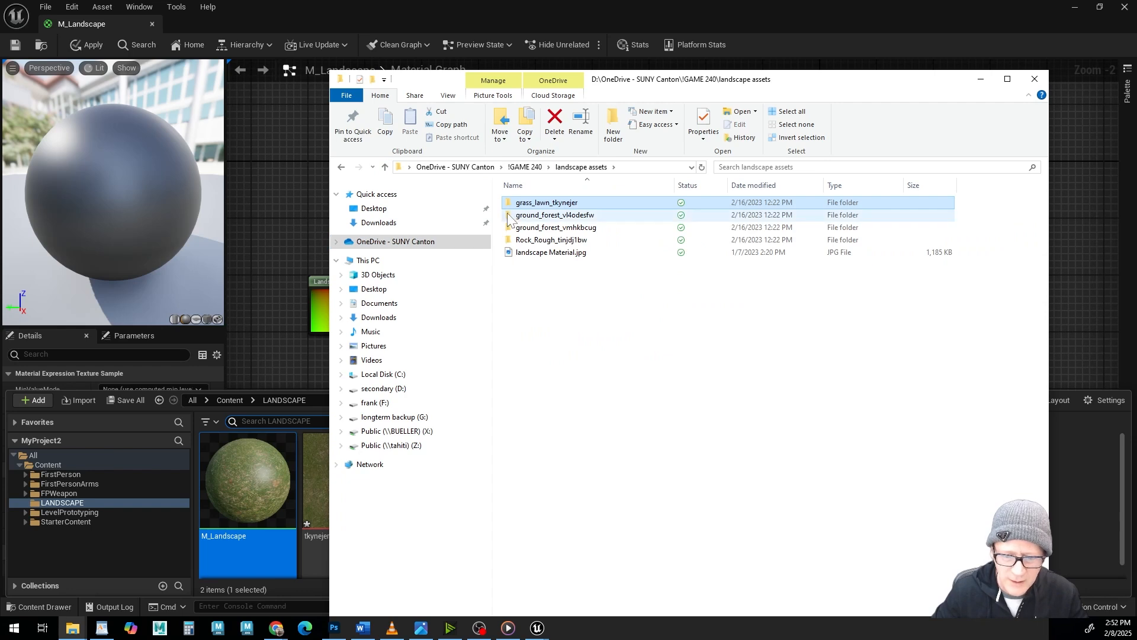
double_click(533, 215)
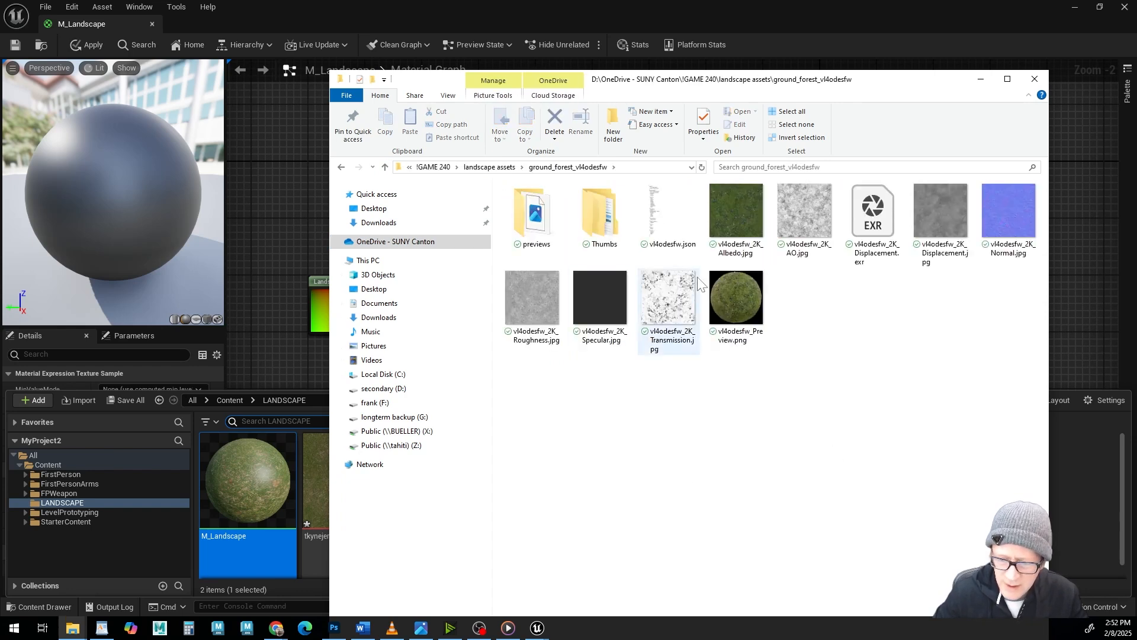
left_click_drag(675, 80, 921, 126)
left_click_drag(527, 421, 483, 496)
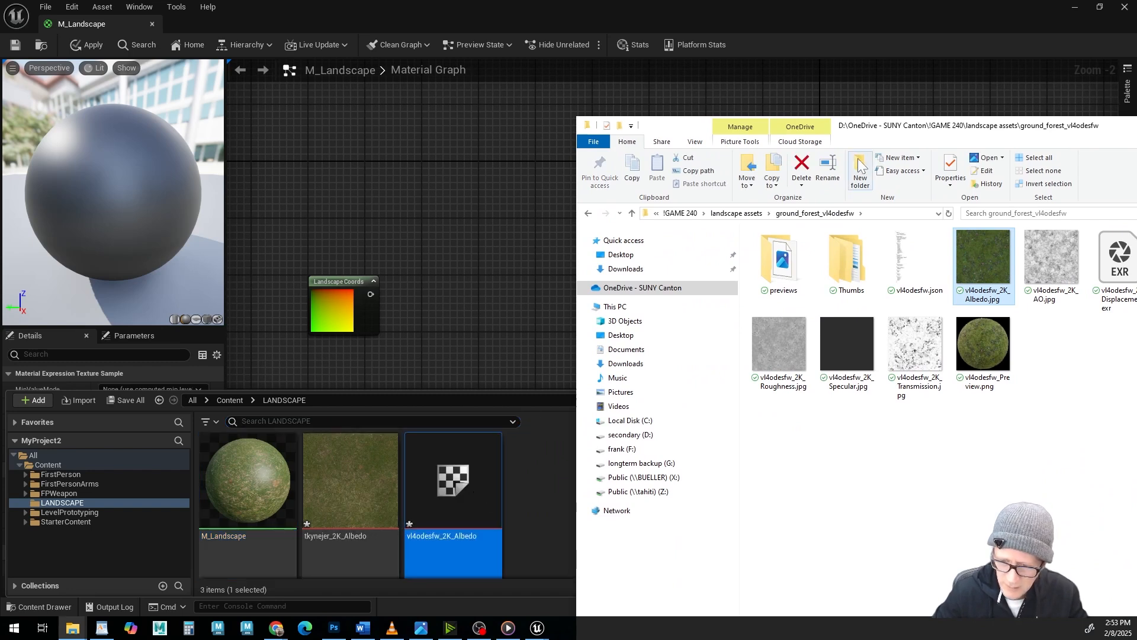
Import vmhkbcug_2K_Albedo.jpg from the ground_forest_vmhkbcug folder into the LANDSCAPE folder.
left_click(632, 213)
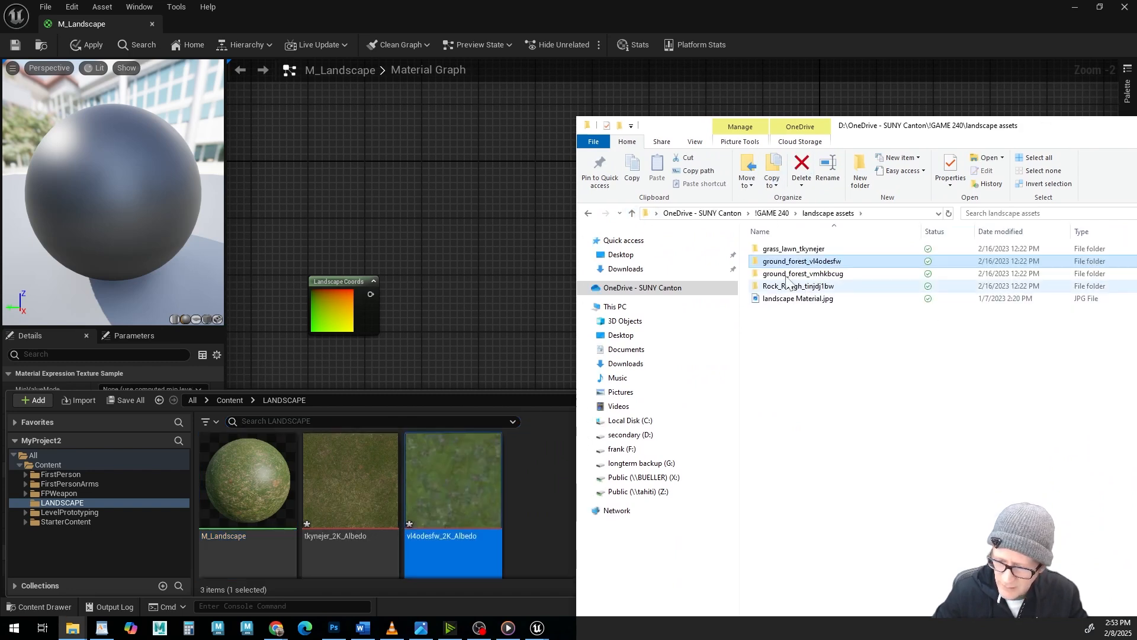
double_click(763, 278)
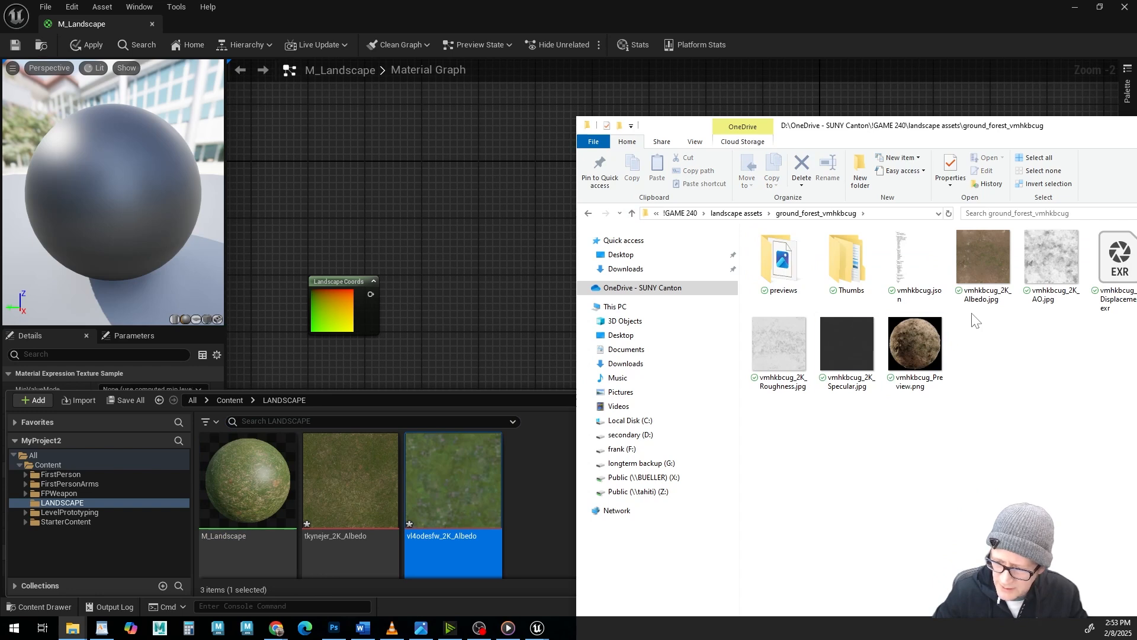
left_click_drag(822, 130, 903, 126)
left_click_drag(1060, 255, 579, 438)
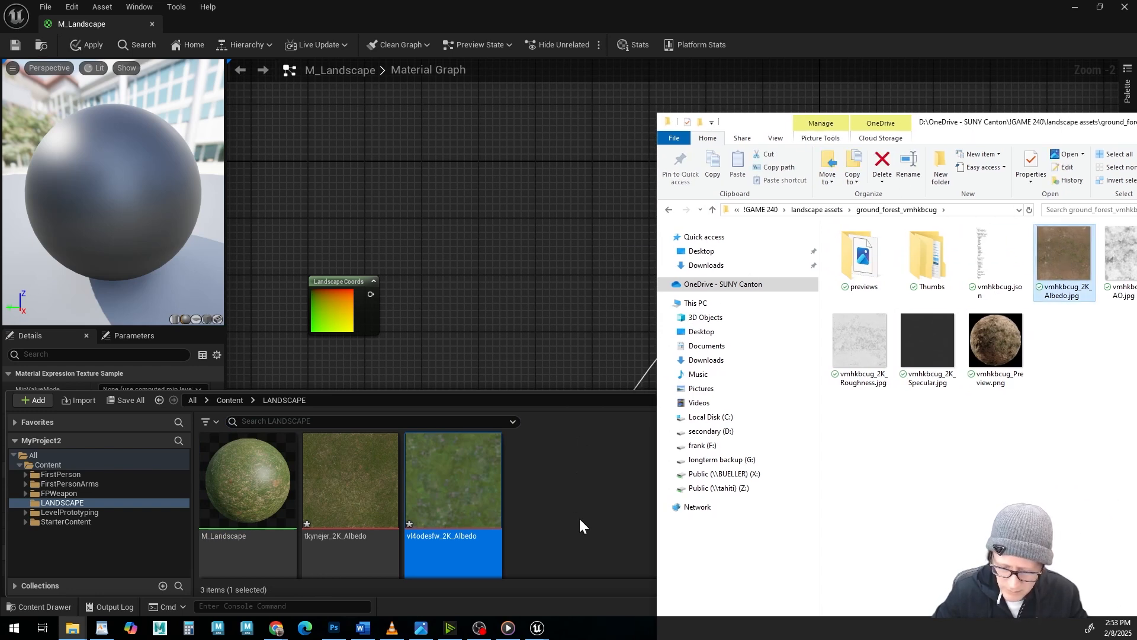
Import tinjdj1bw_2K_Albedo.jpg from the Rock_Rough_tinjdj1bw folder into the LANDSCAPE folder and move File Explorer out of the way.
left_click(713, 211)
double_click(859, 283)
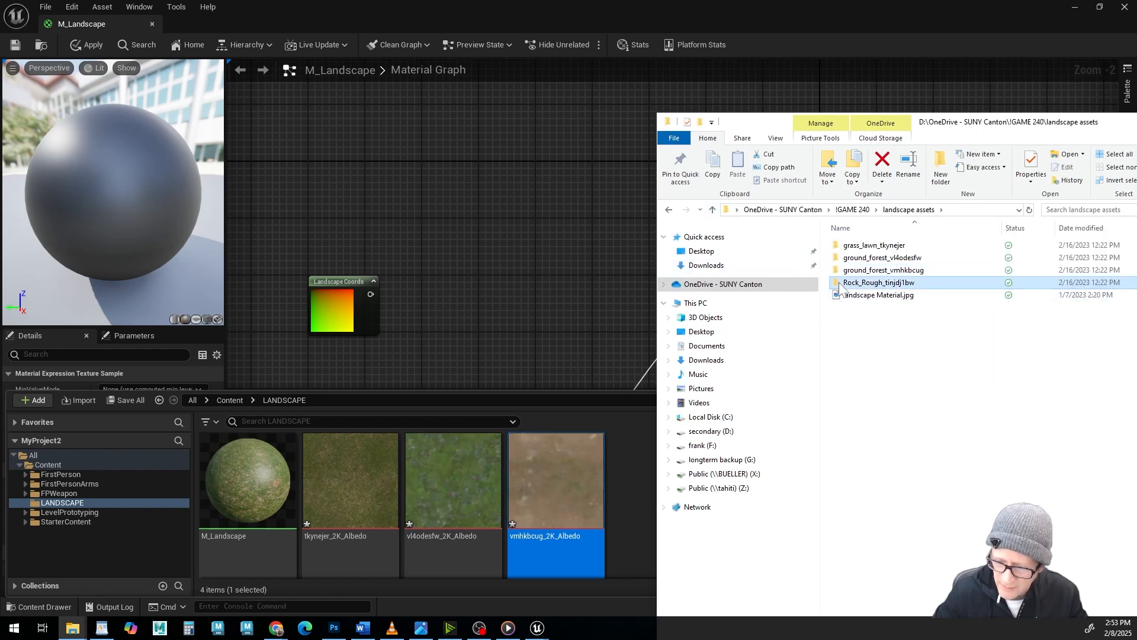
left_click_drag(1065, 267, 648, 487)
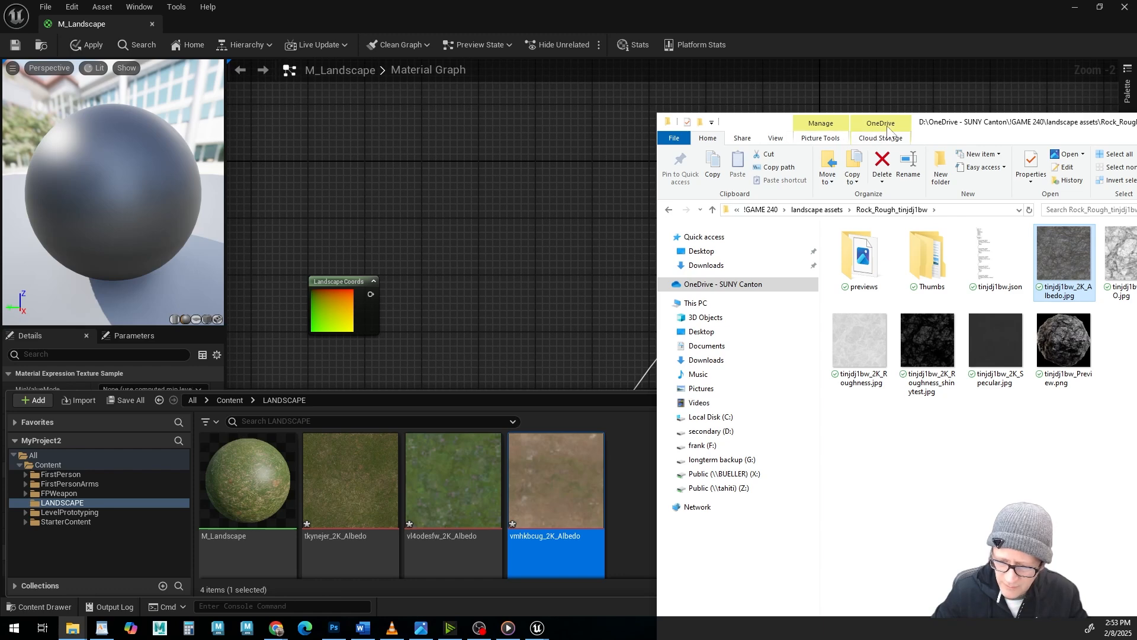
left_click_drag(946, 125, 414, 0)
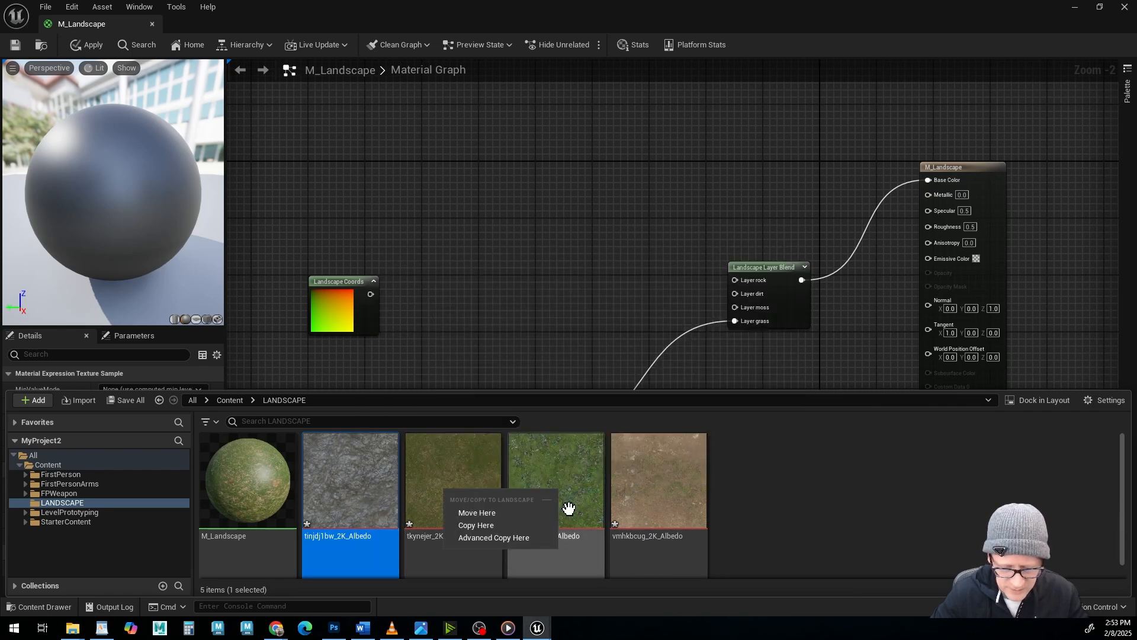
Place the three newly imported albedo textures in the graph as Texture Samples and connect the rock sample's RGB to Layer rock.
left_click(557, 501, "ctrl")
left_click(661, 481, "ctrl")
left_click_drag(574, 505, 741, 280)
Connect the green forest sample to Layer moss and the brown one to Layer dirt, stacking them between the rock and grass samples.
left_click_drag(589, 216, 477, 299)
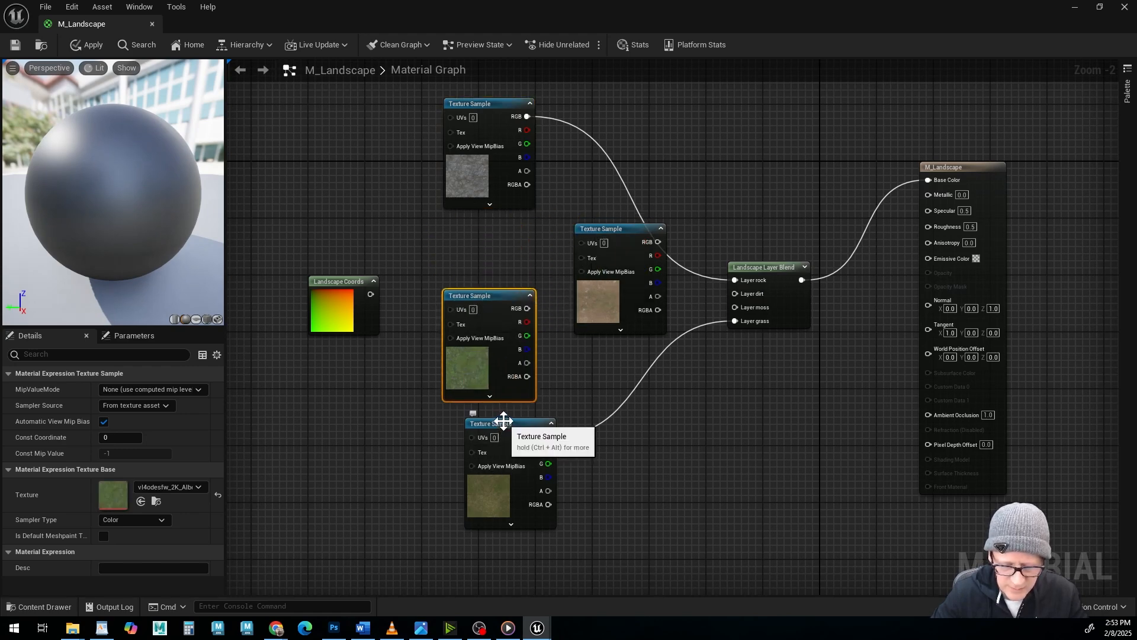
left_click_drag(501, 424, 507, 495)
left_click_drag(482, 296, 736, 307)
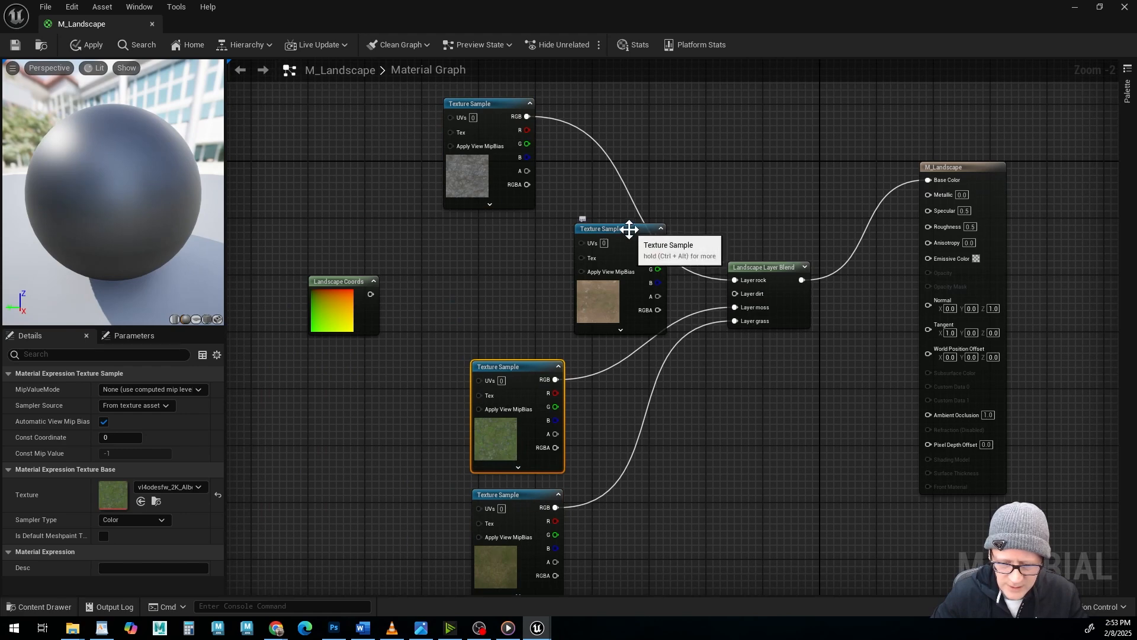
left_click_drag(628, 229, 733, 294)
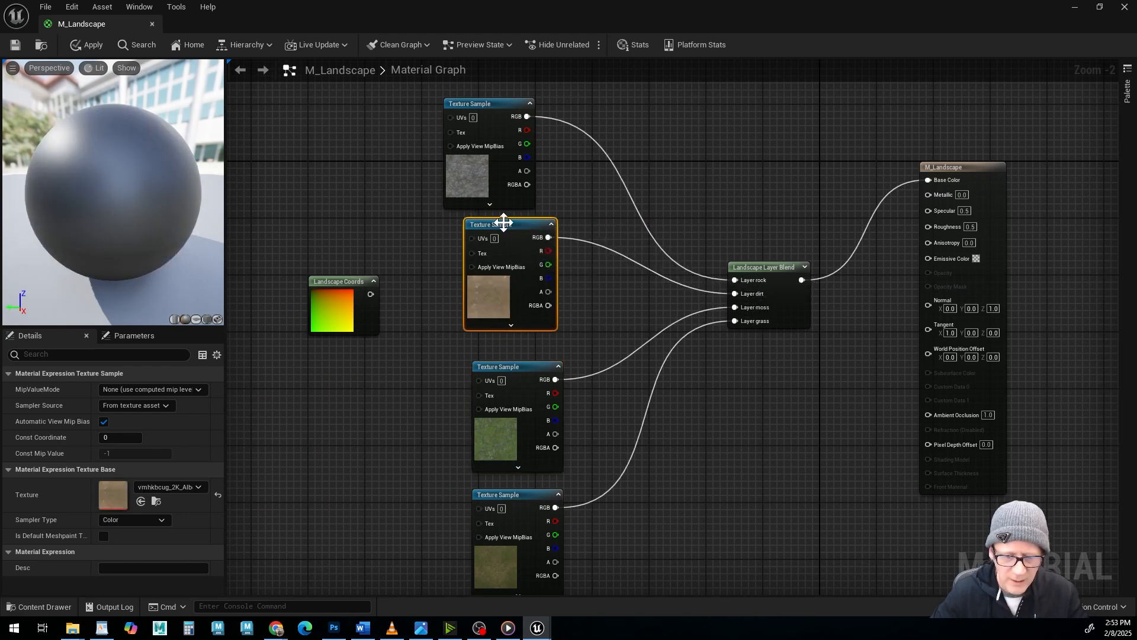
left_click_drag(504, 223, 510, 229)
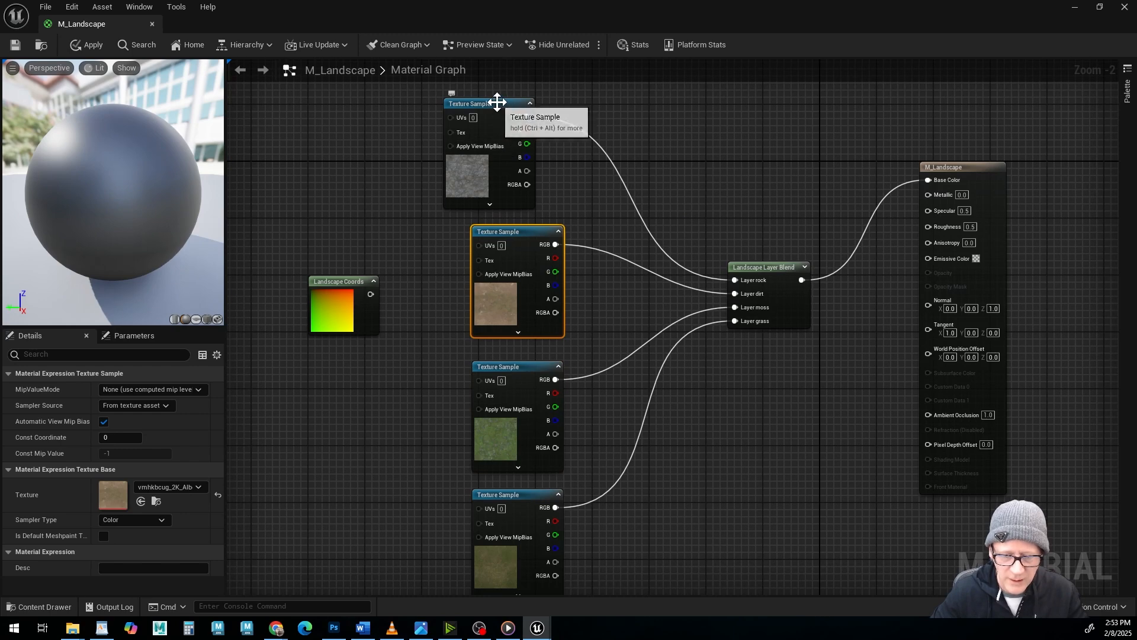
Connect the Landscape Coords output to the UVs of all four Texture Samples, straighten the nodes, and apply and save the material.
left_click_drag(497, 102, 519, 109)
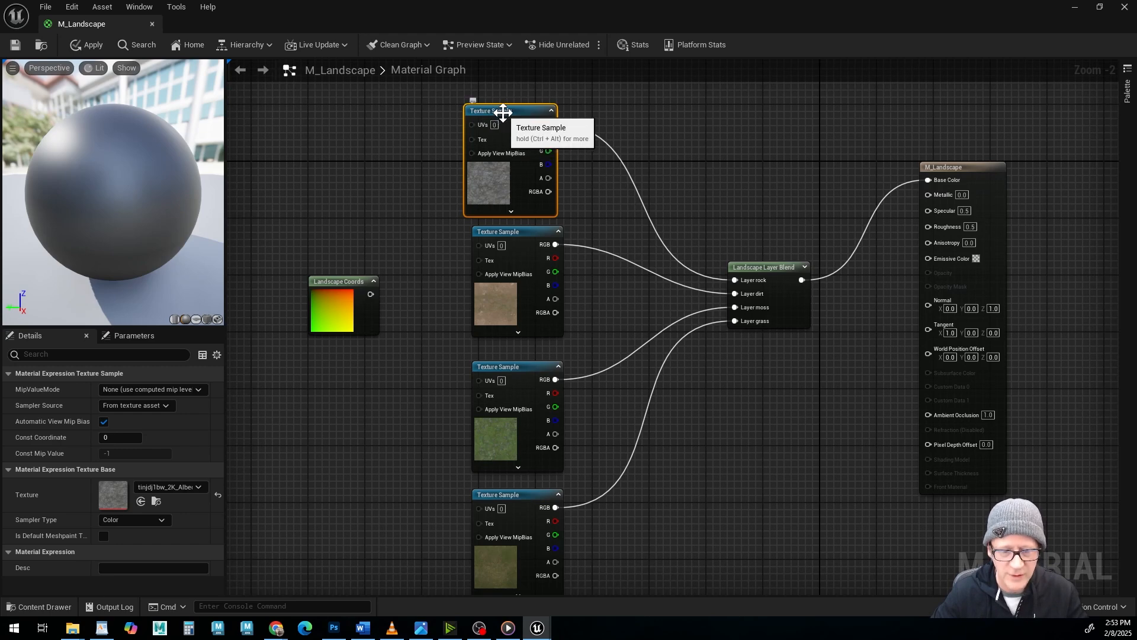
left_click_drag(348, 278, 297, 285)
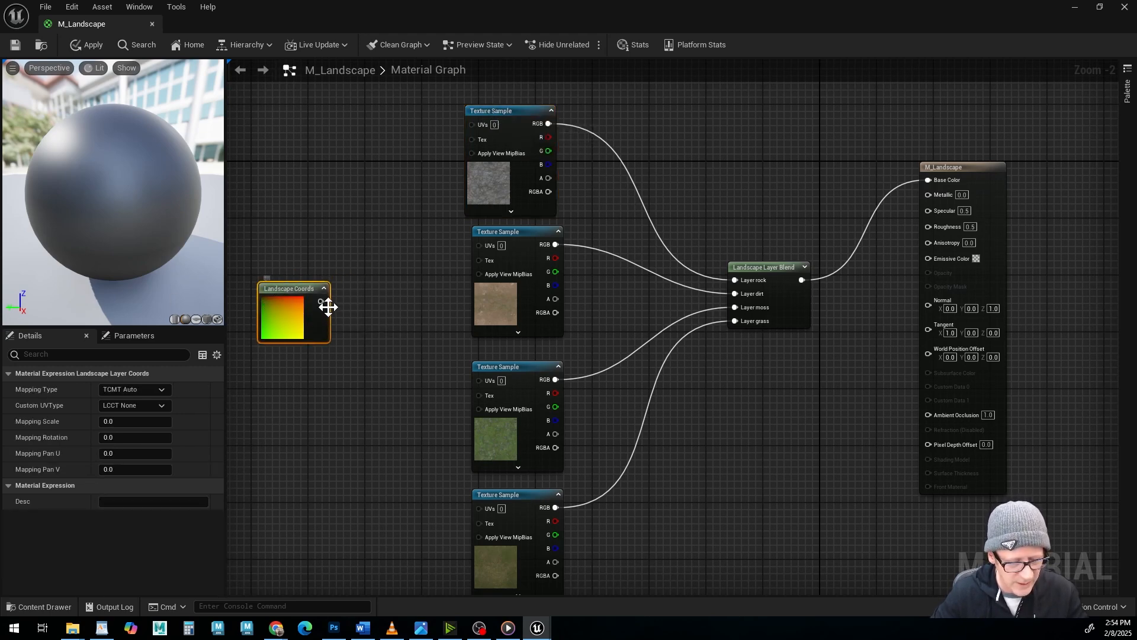
left_click_drag(324, 305, 472, 123)
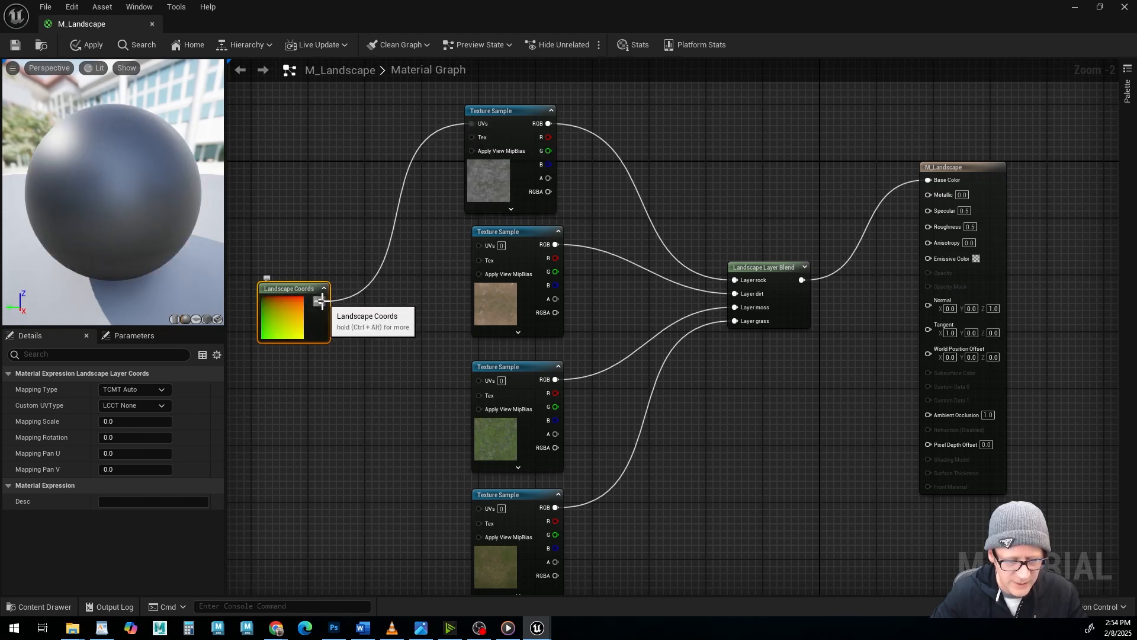
left_click_drag(320, 301, 478, 246)
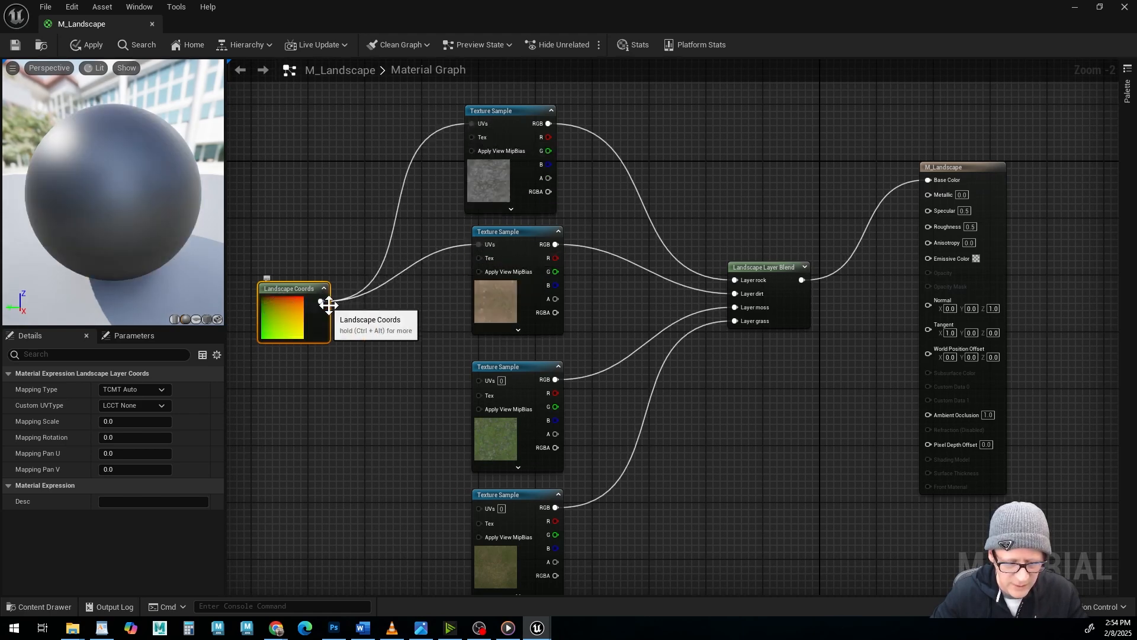
left_click_drag(320, 301, 479, 379)
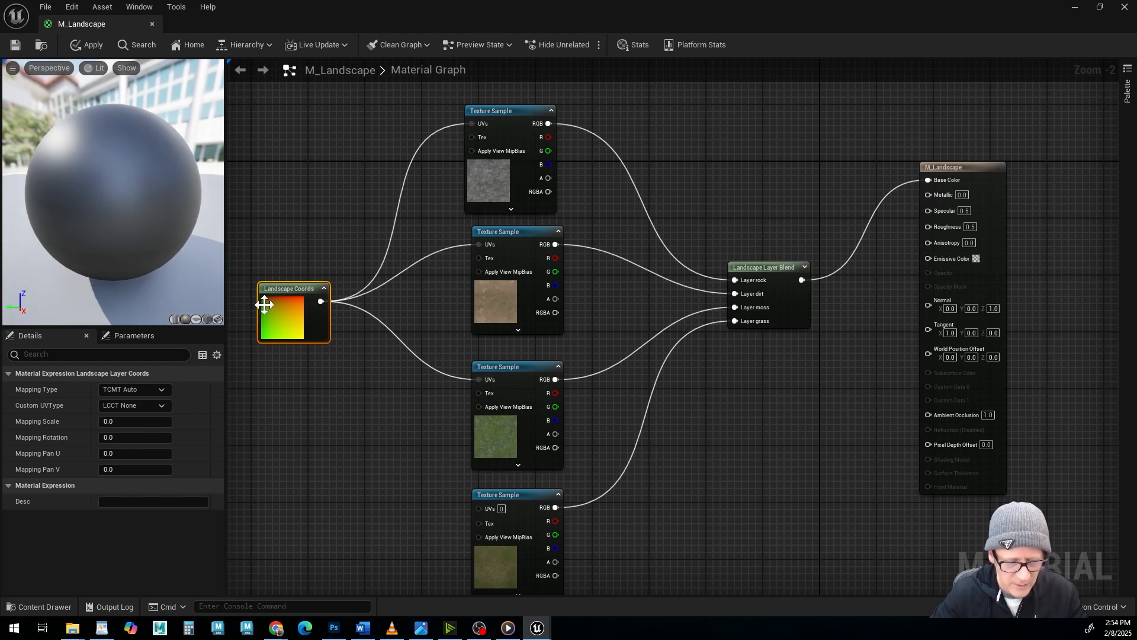
left_click_drag(320, 301, 478, 508)
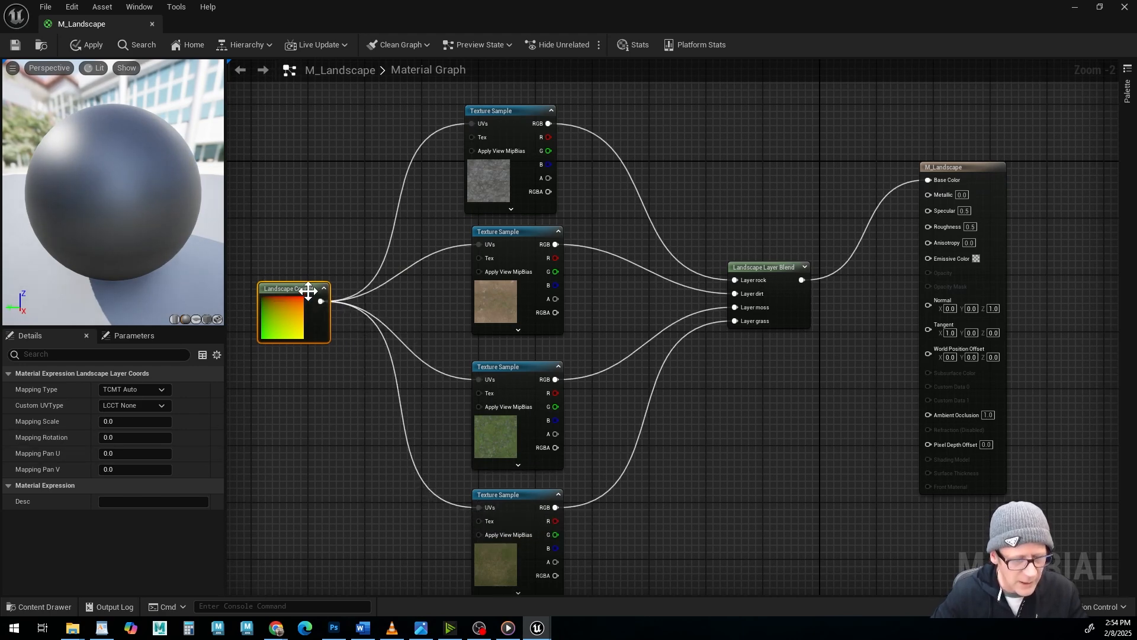
left_click_drag(294, 283, 300, 298)
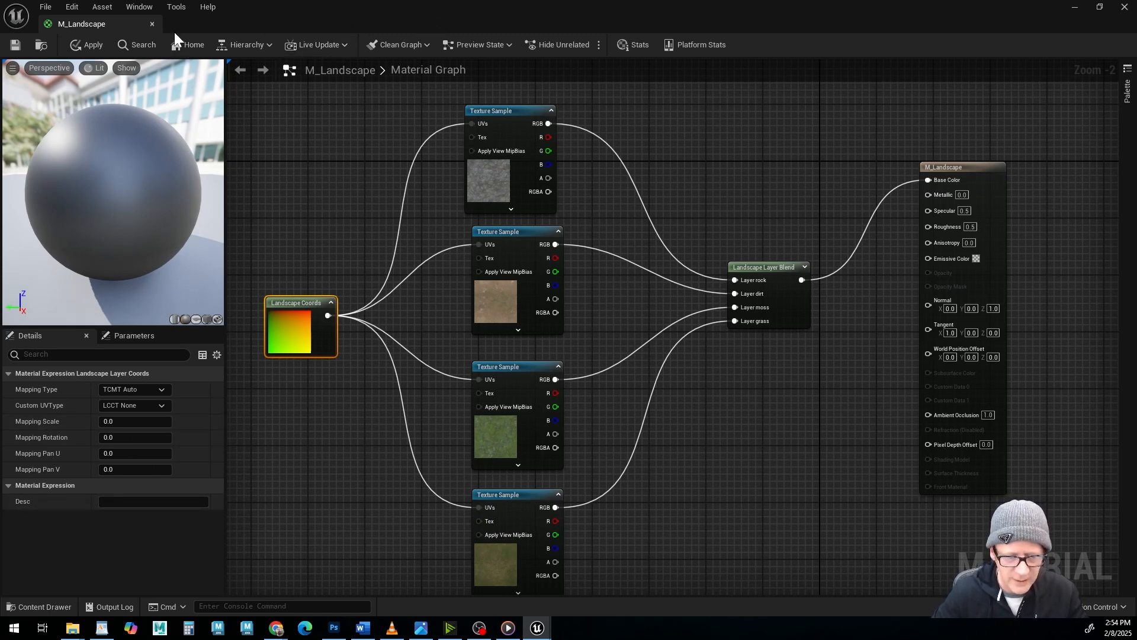
left_click(95, 48)
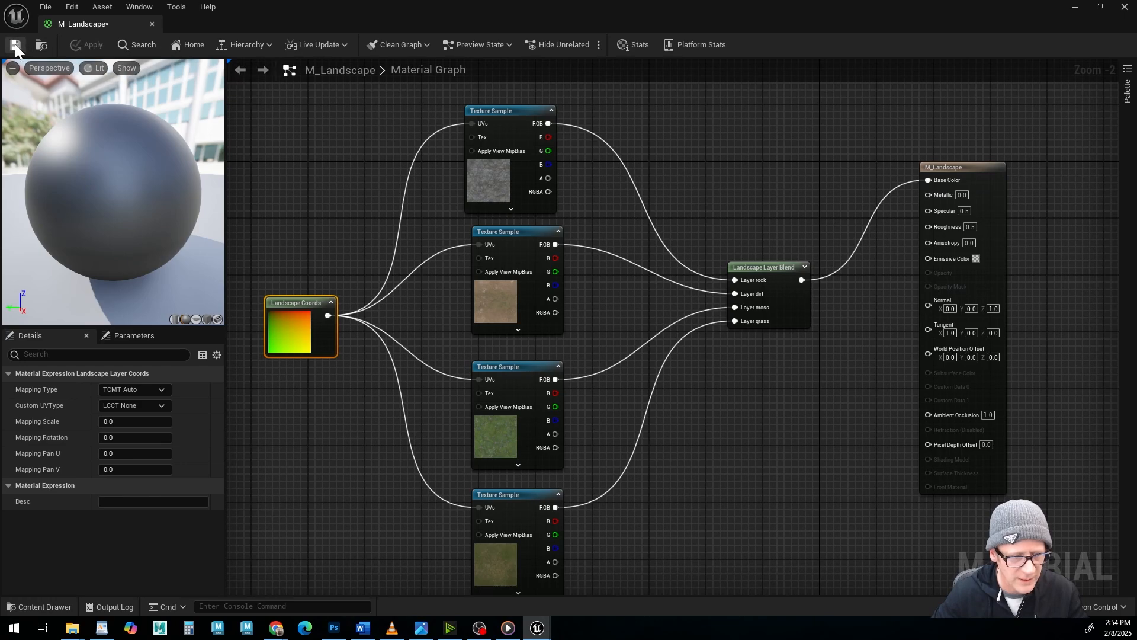
left_click_drag(491, 20, 1136, 254)
left_click_drag(237, 0, 542, 58)
double_click(541, 58)
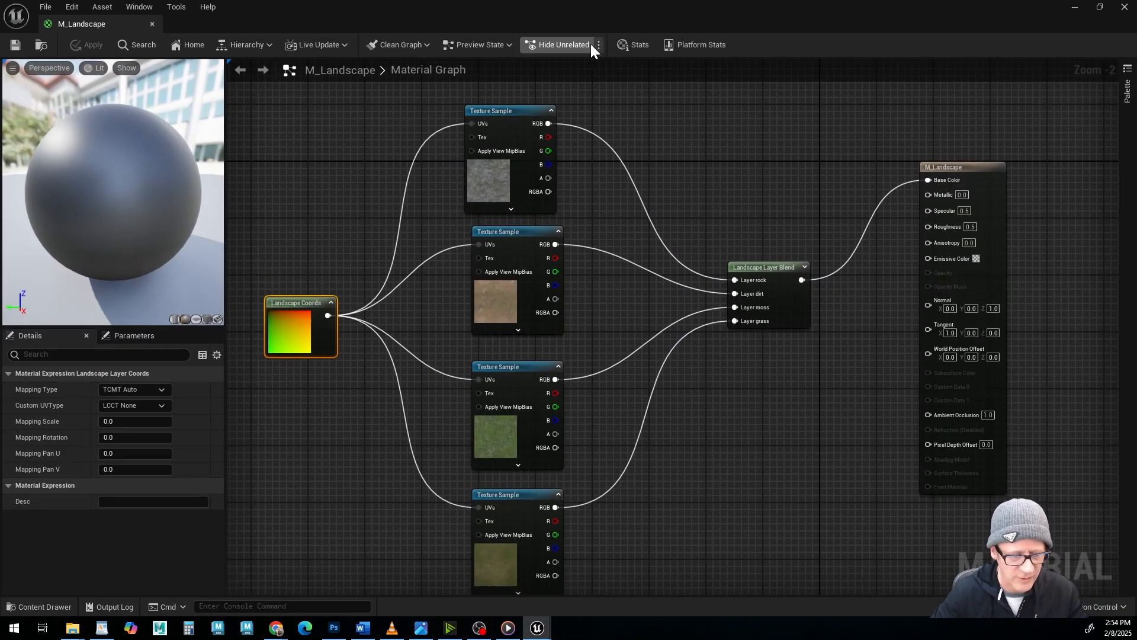
Set the Landscape Coords mapping scale to 3.5, apply the change to M_Landscape and close the material editor.
left_click(135, 421)
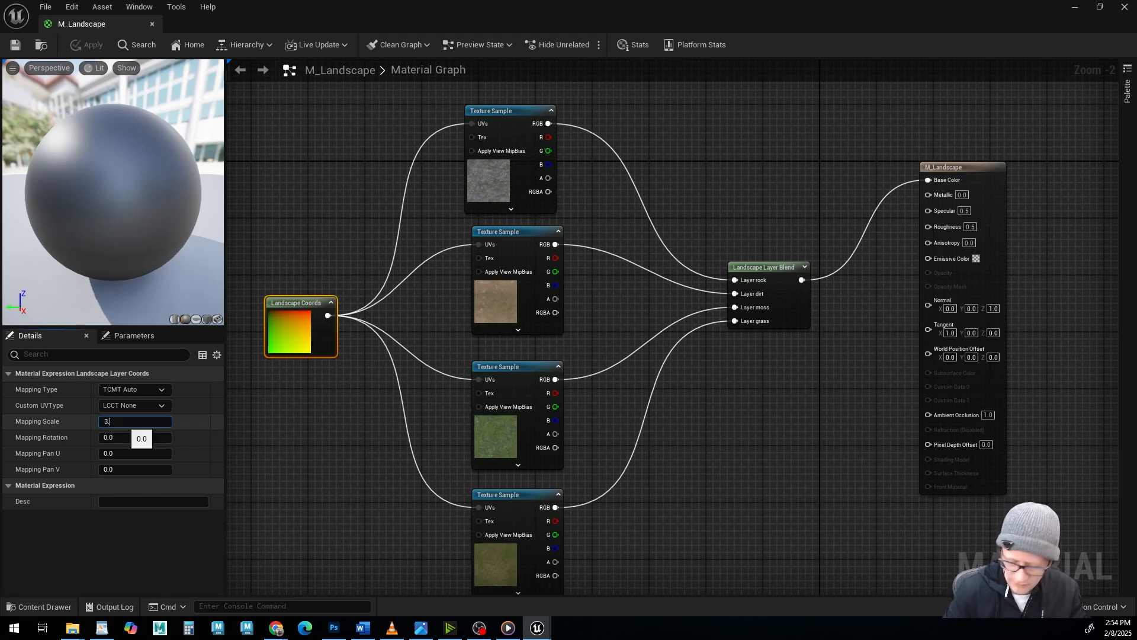
type("3.5")
key("Return")
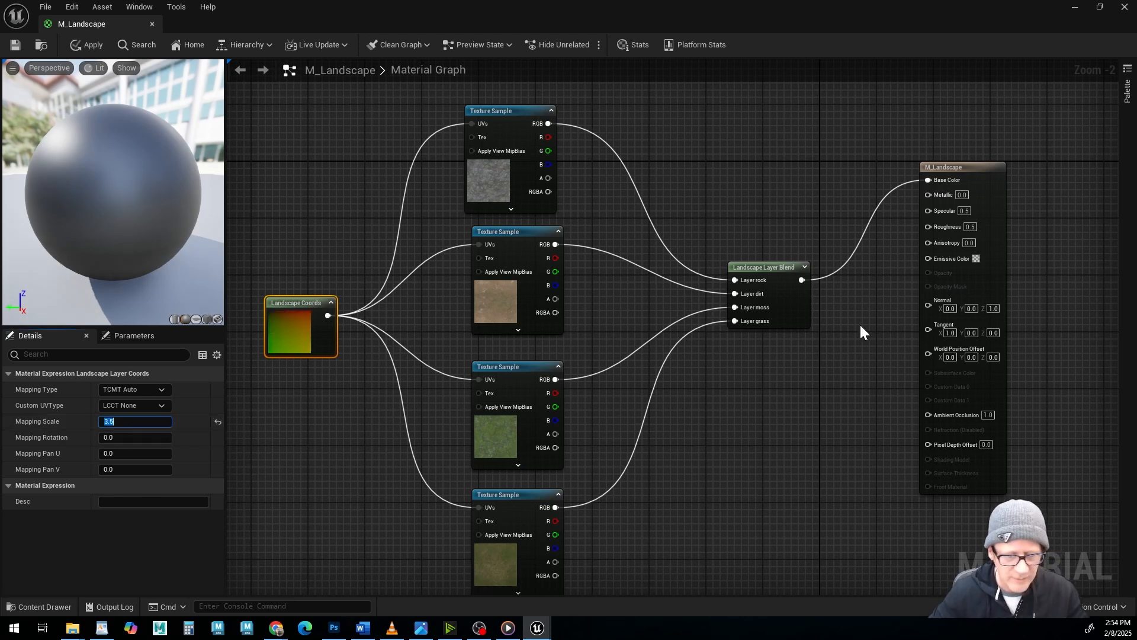
right_click_drag(425, 354, 511, 356)
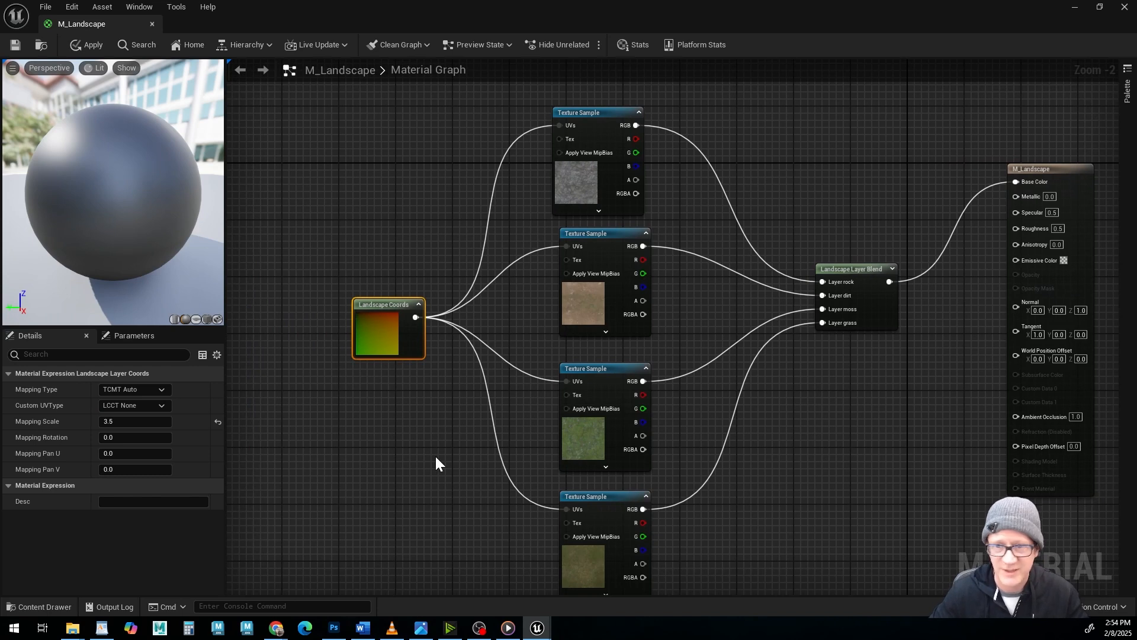
left_click(77, 45)
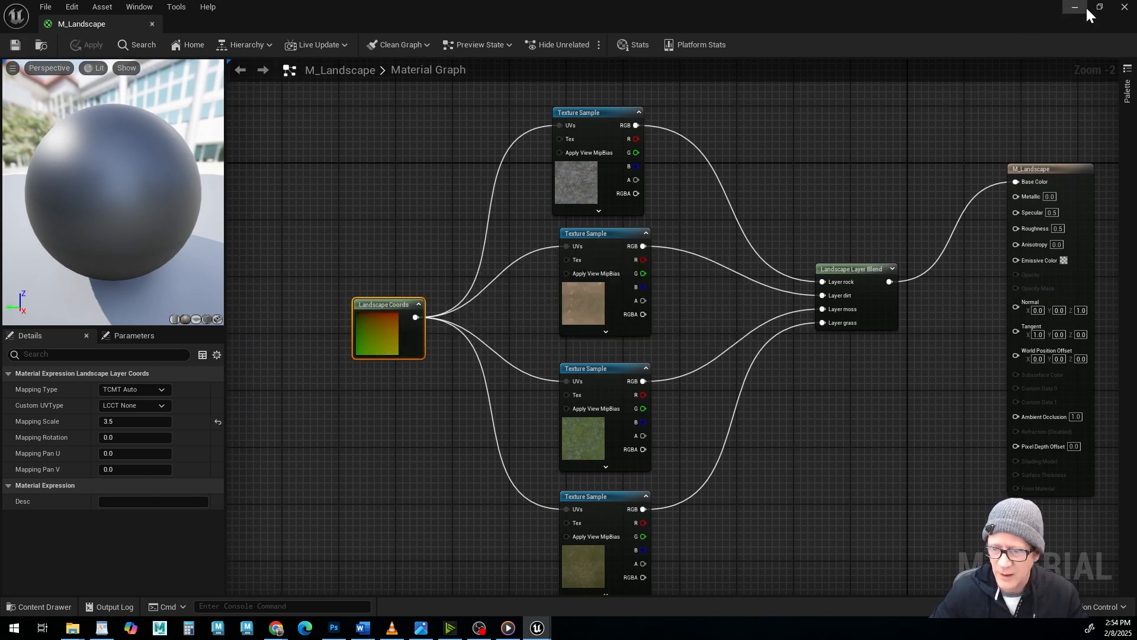
left_click(1125, 6)
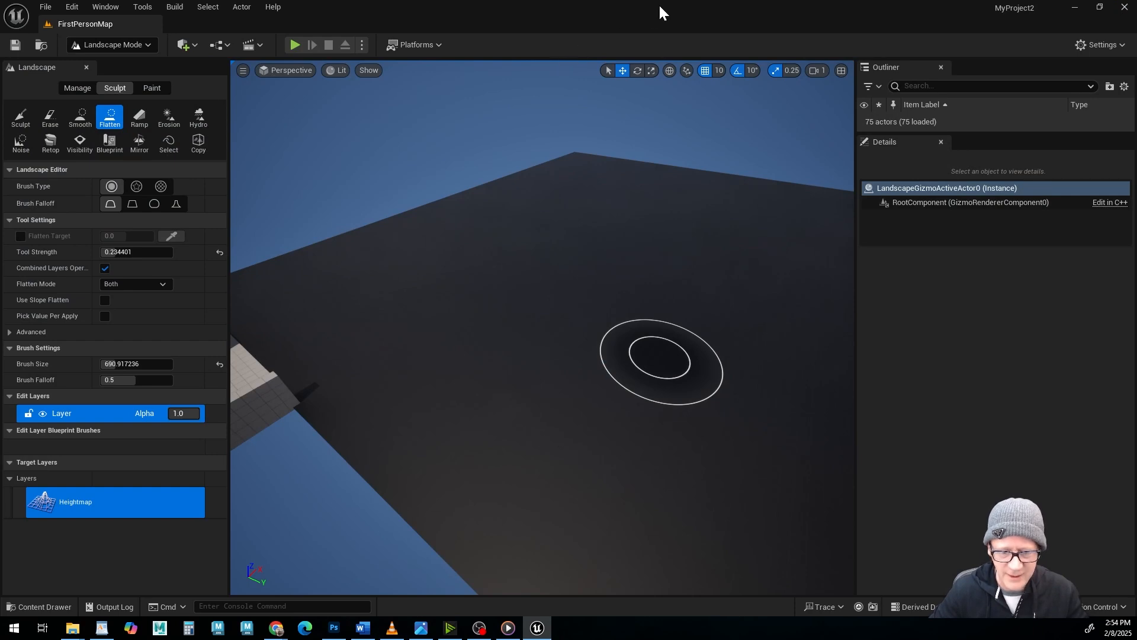
Switch the landscape tools to Paint and create a weight-blended layer info for the rock layer in the LANDSCAPE folder.
mouse_move(660, 300)
left_mouse_down("alt")
mouse_move(628, 368)
mouse_move(592, 379)
mouse_move(616, 355)
mouse_move(681, 331)
mouse_move(627, 343)
left_mouse_up("alt")
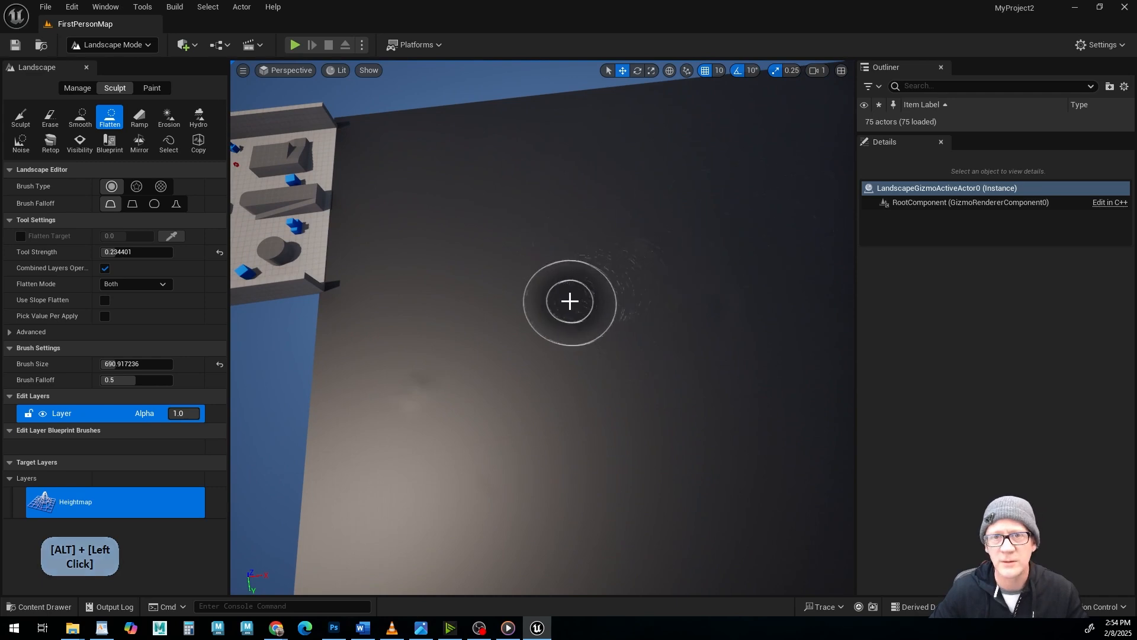
left_click_drag(570, 301, 573, 149, "alt")
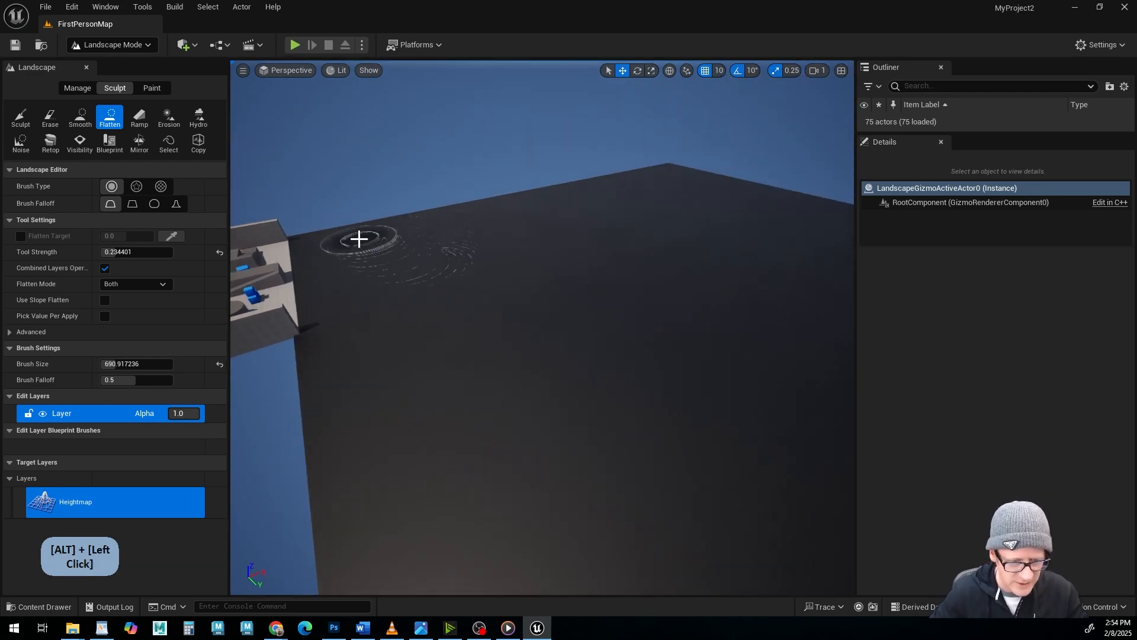
left_click(159, 92)
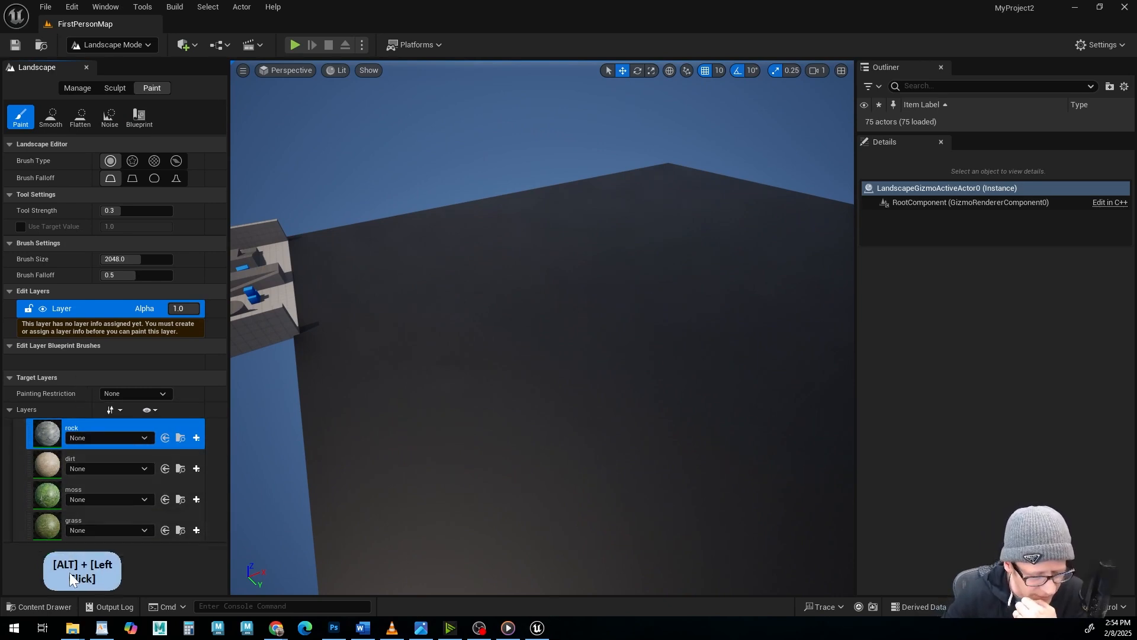
left_click(197, 438)
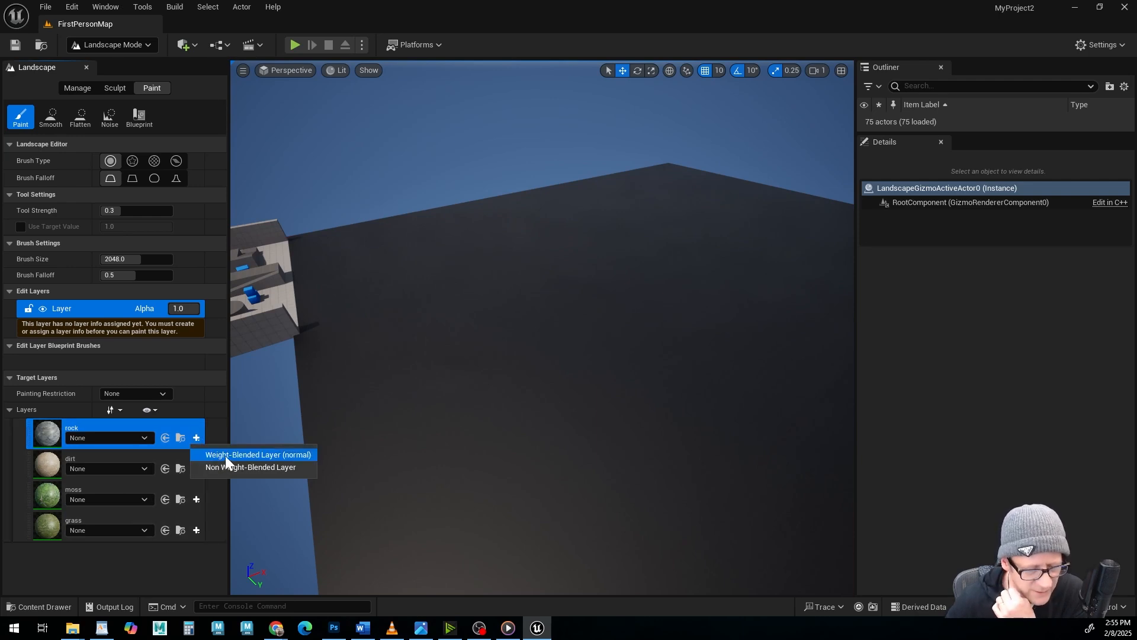
left_click(225, 456)
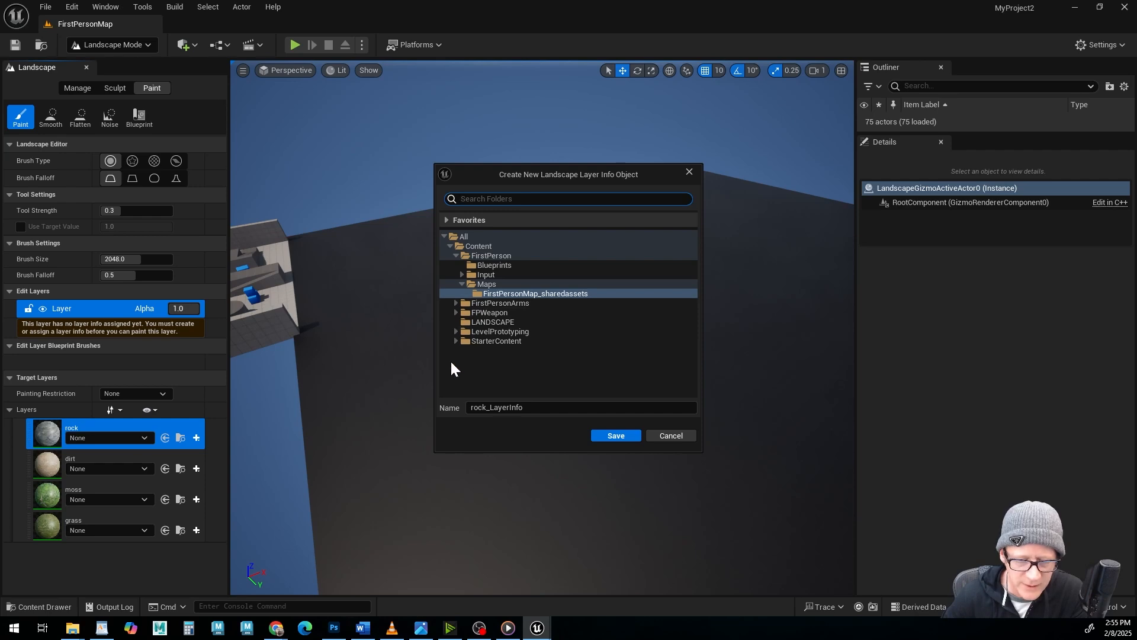
left_click(467, 324)
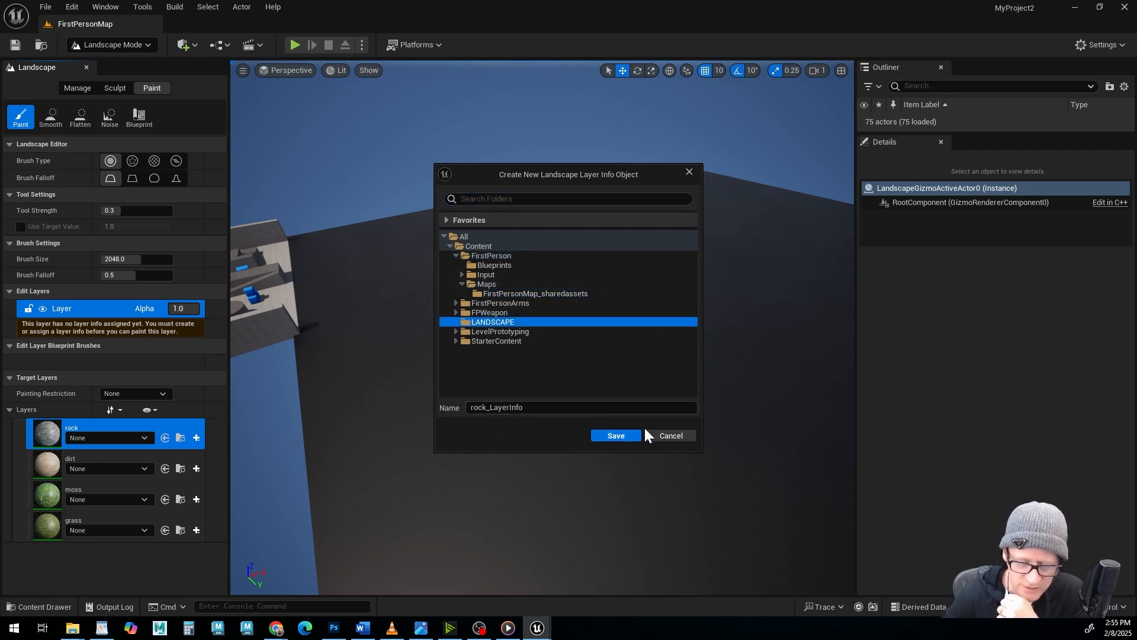
left_click(616, 436)
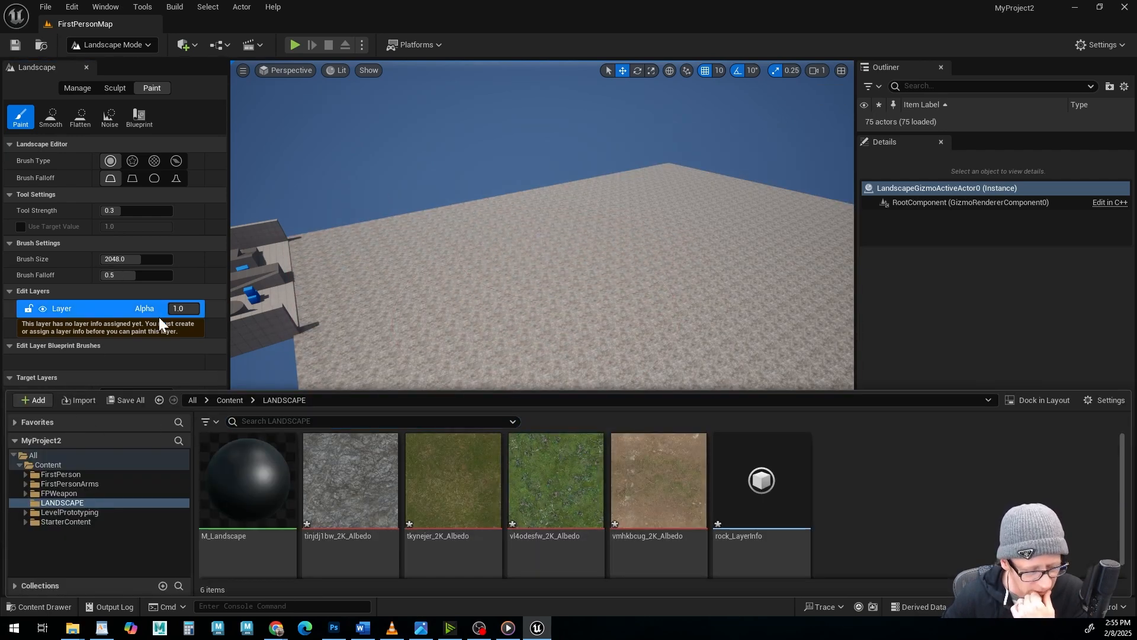
left_click(45, 606)
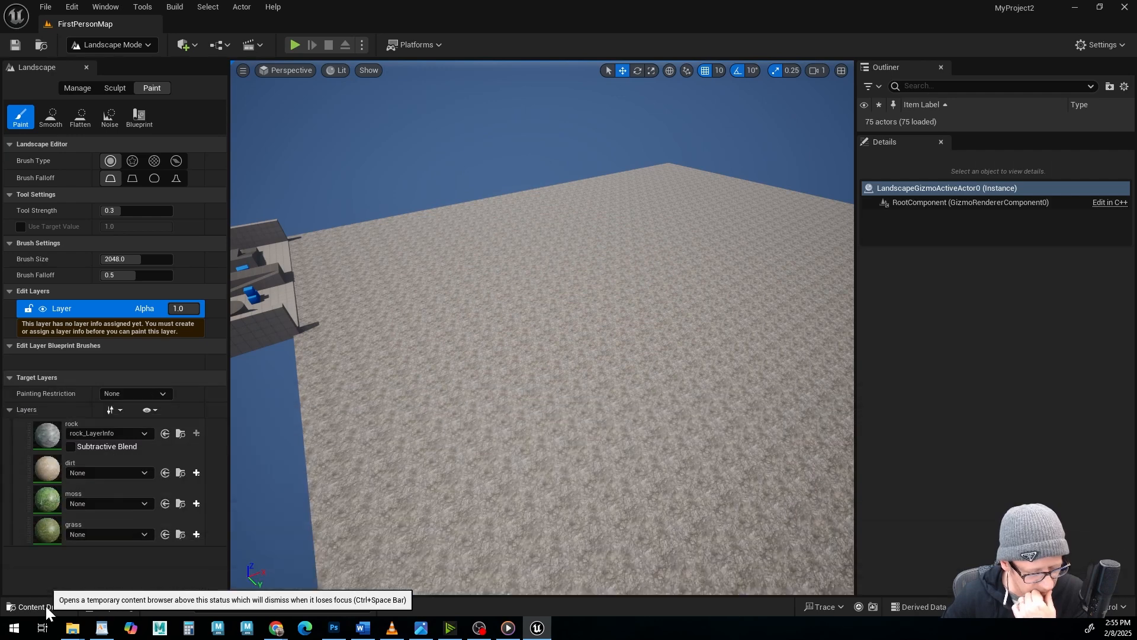
Create a weight-blended layer info for the dirt layer and save it in the LANDSCAPE folder.
left_click(197, 472)
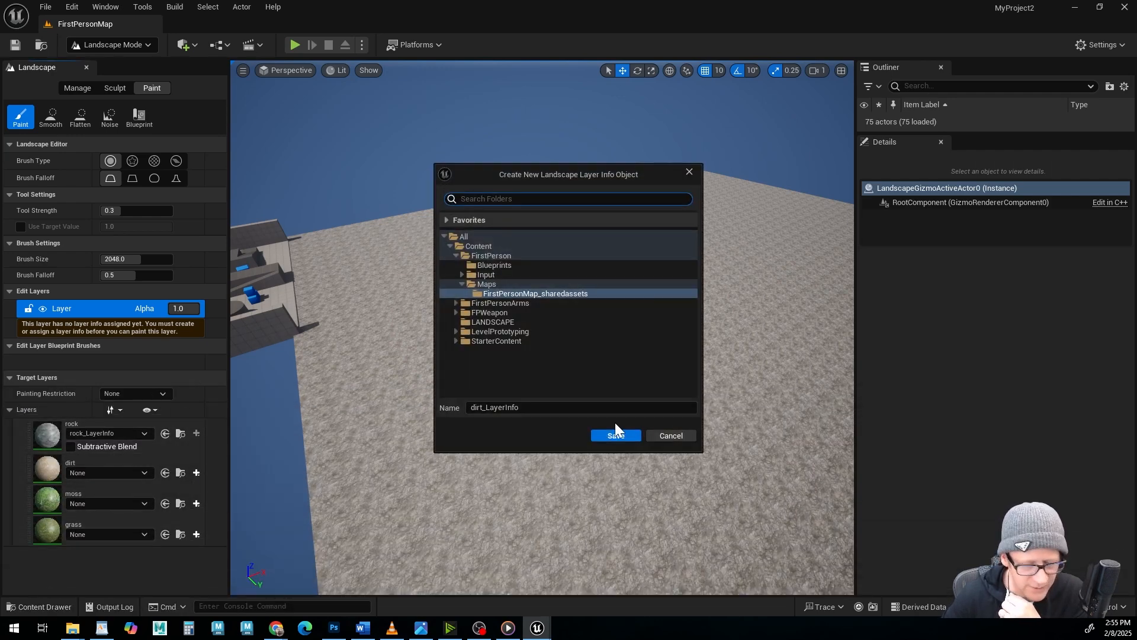
left_click(468, 322)
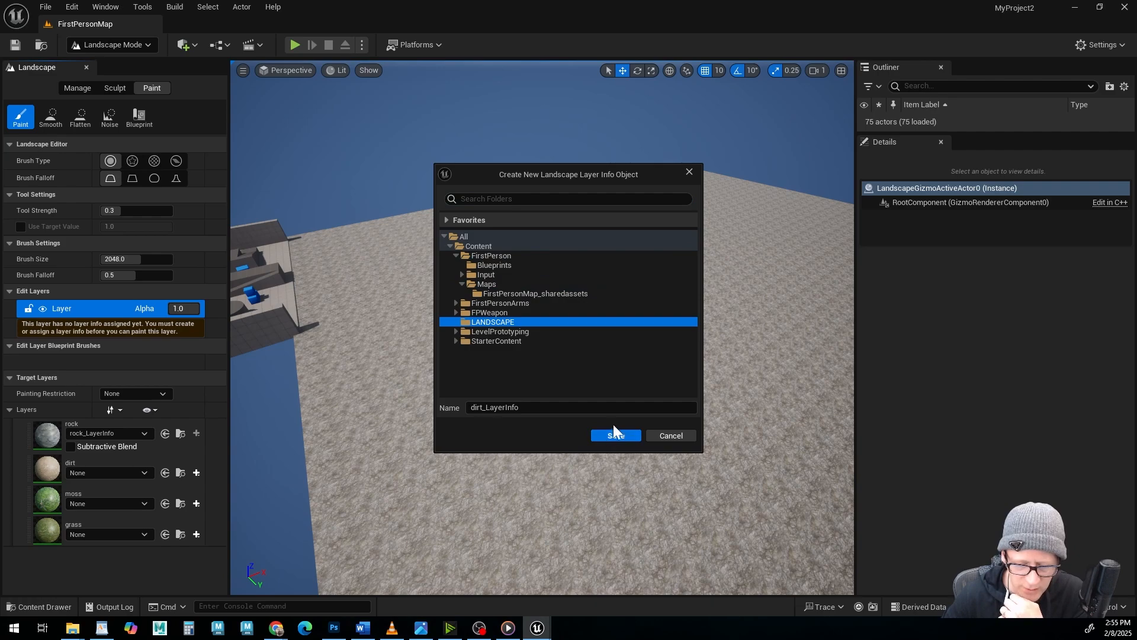
left_click(614, 435)
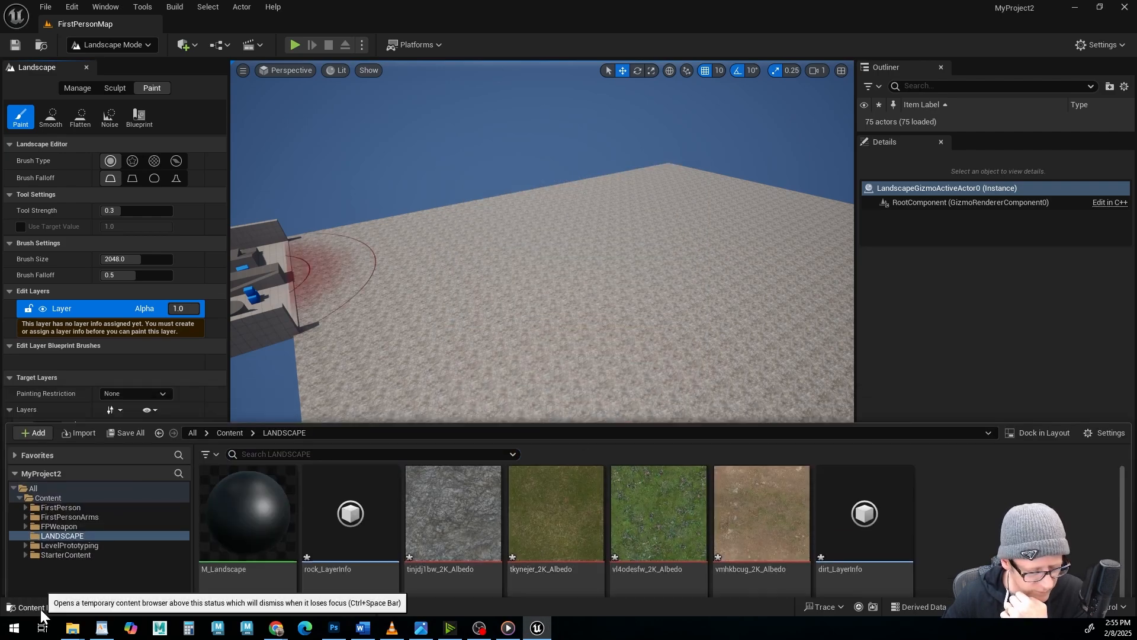
left_click(41, 609)
Create a weight-blended layer info for the moss layer and save it in the LANDSCAPE folder.
left_click(196, 508)
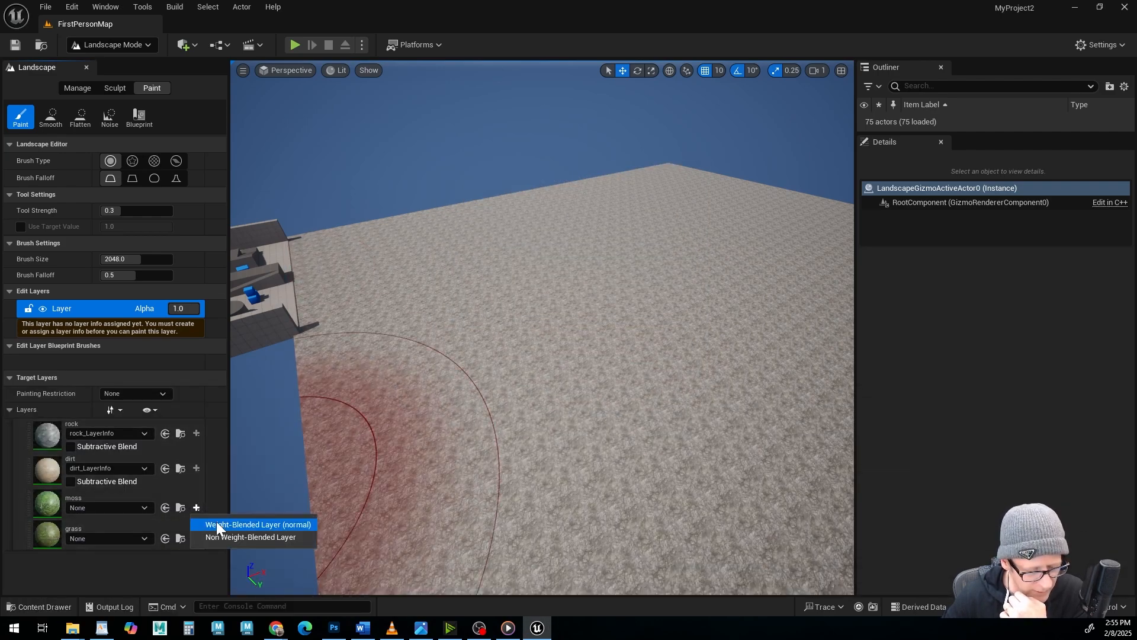
left_click(215, 524)
left_click(467, 322)
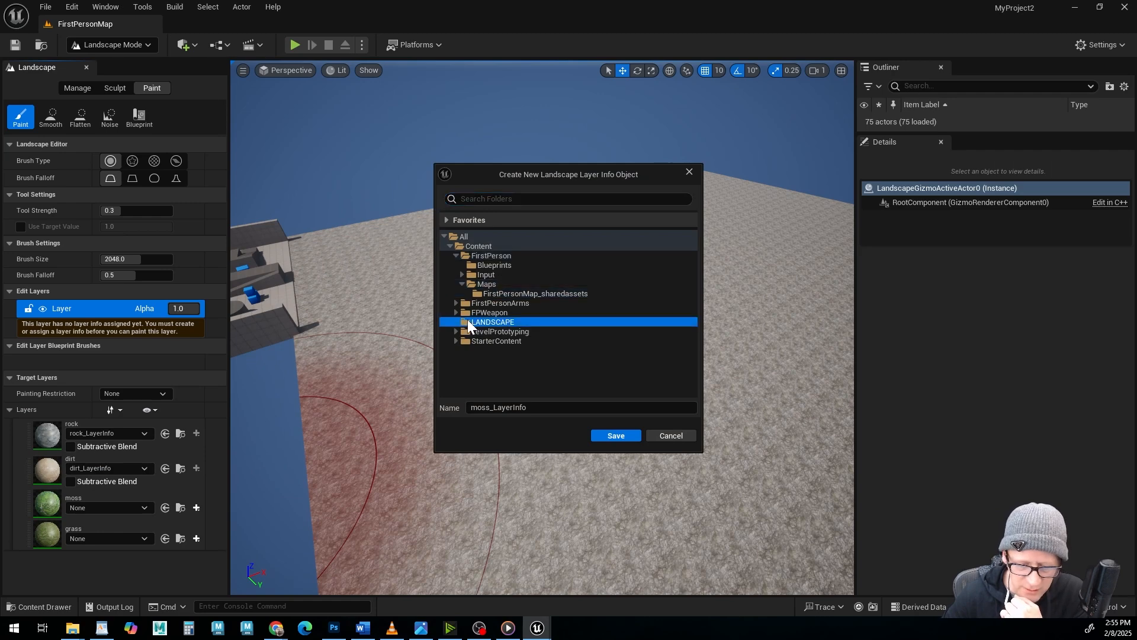
left_click(616, 435)
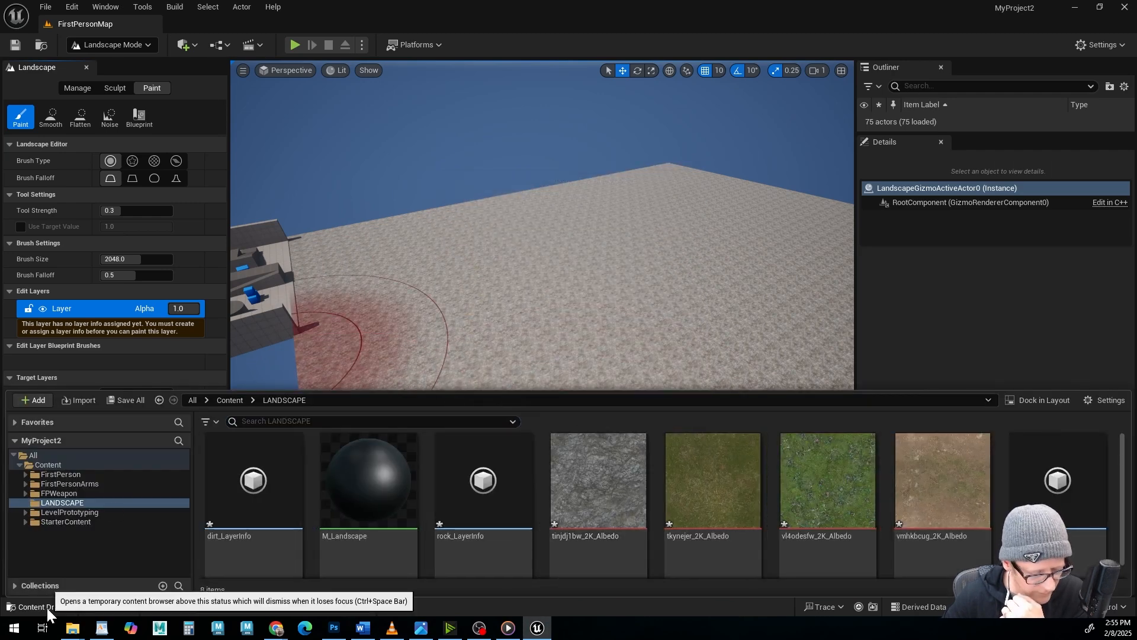
left_click(47, 608)
Create a weight-blended layer info for the grass layer in the LANDSCAPE folder and check that folder's assets.
left_click(197, 542)
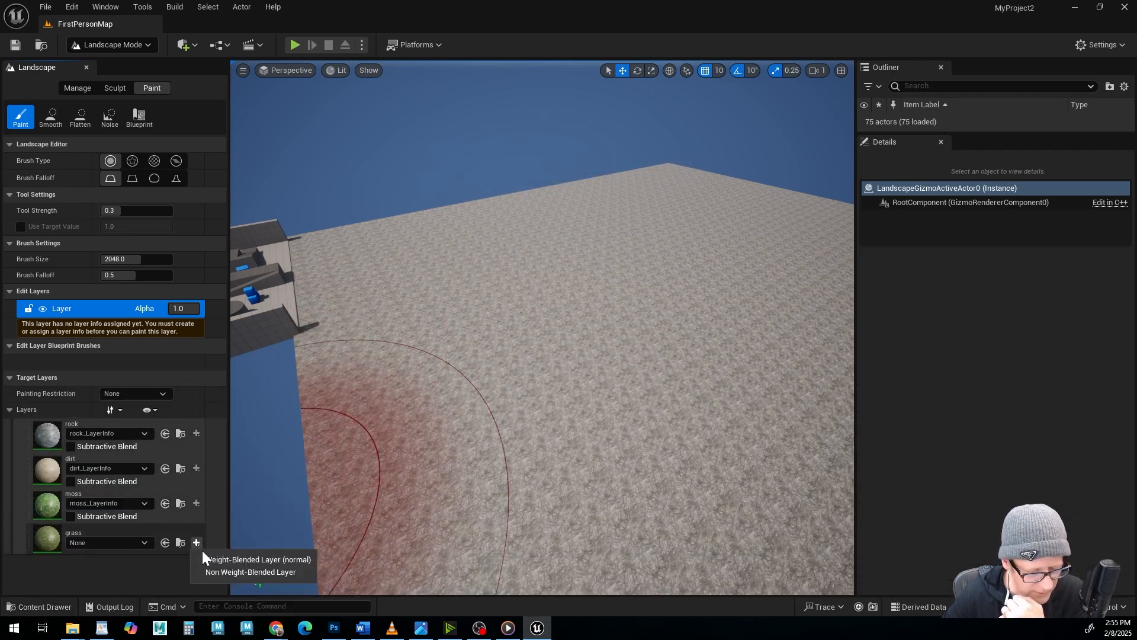
left_click(215, 559)
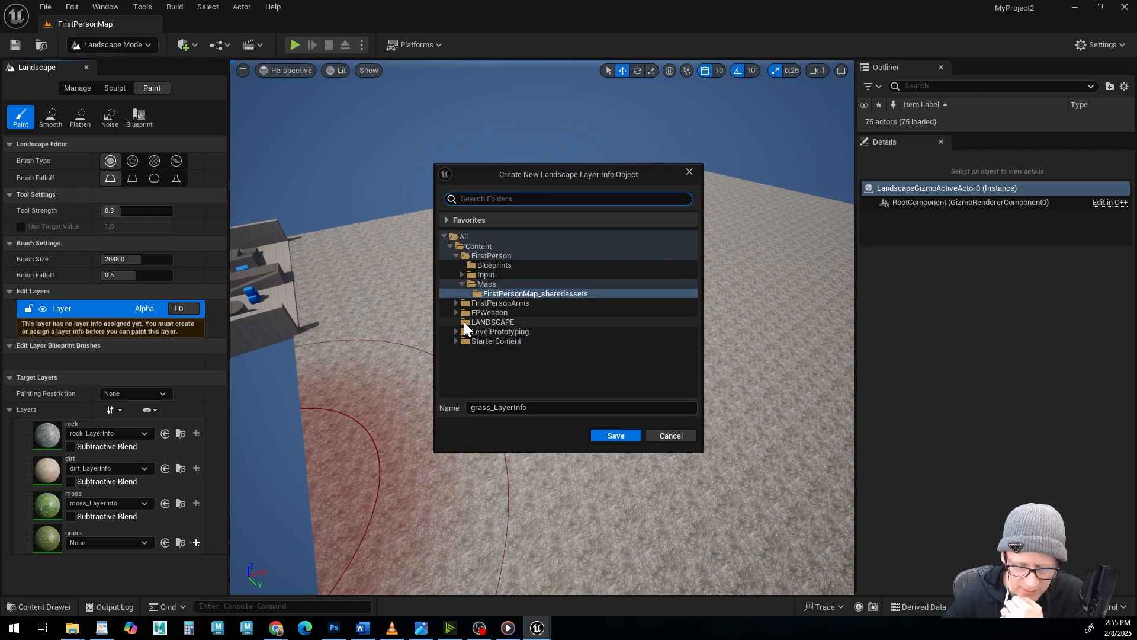
left_click(465, 321)
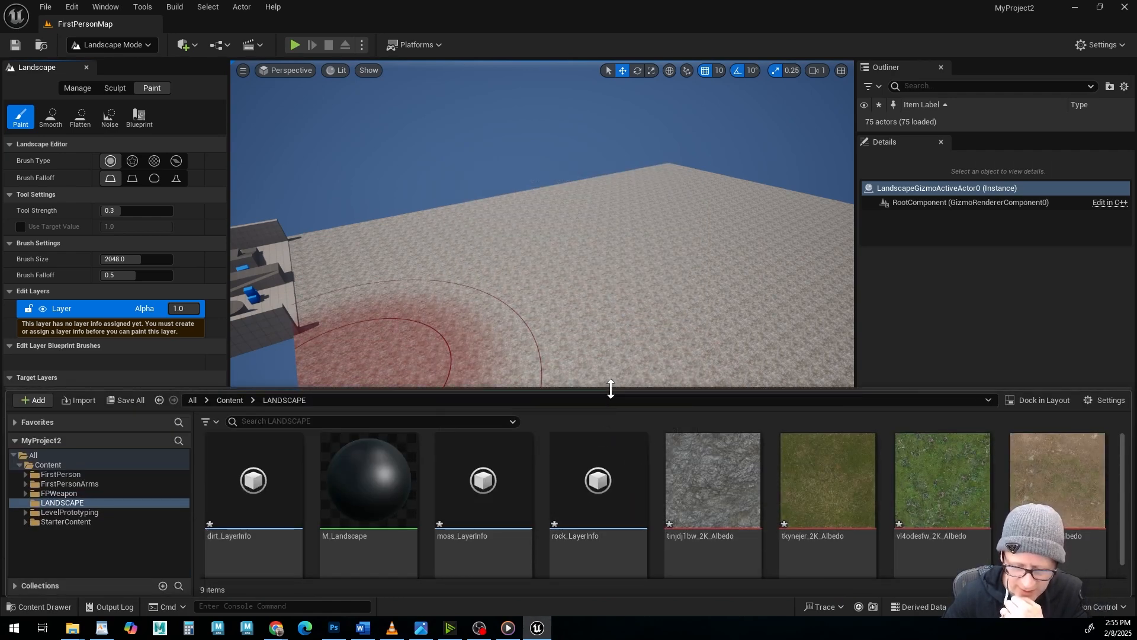
left_click_drag(609, 391, 609, 318)
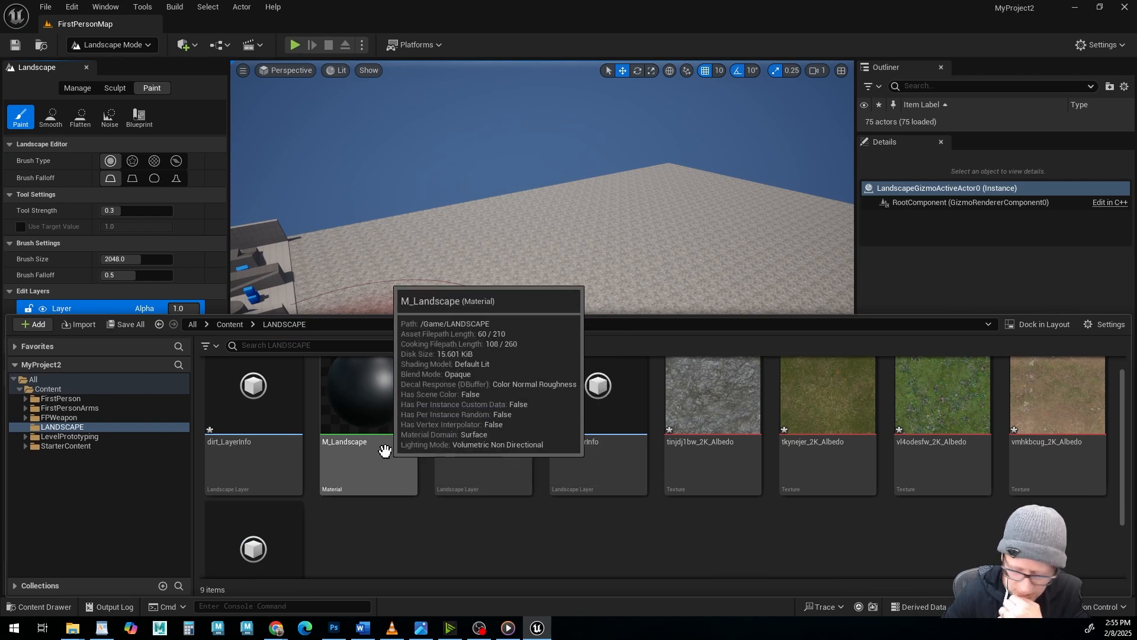
scroll(382, 450, "up", 1)
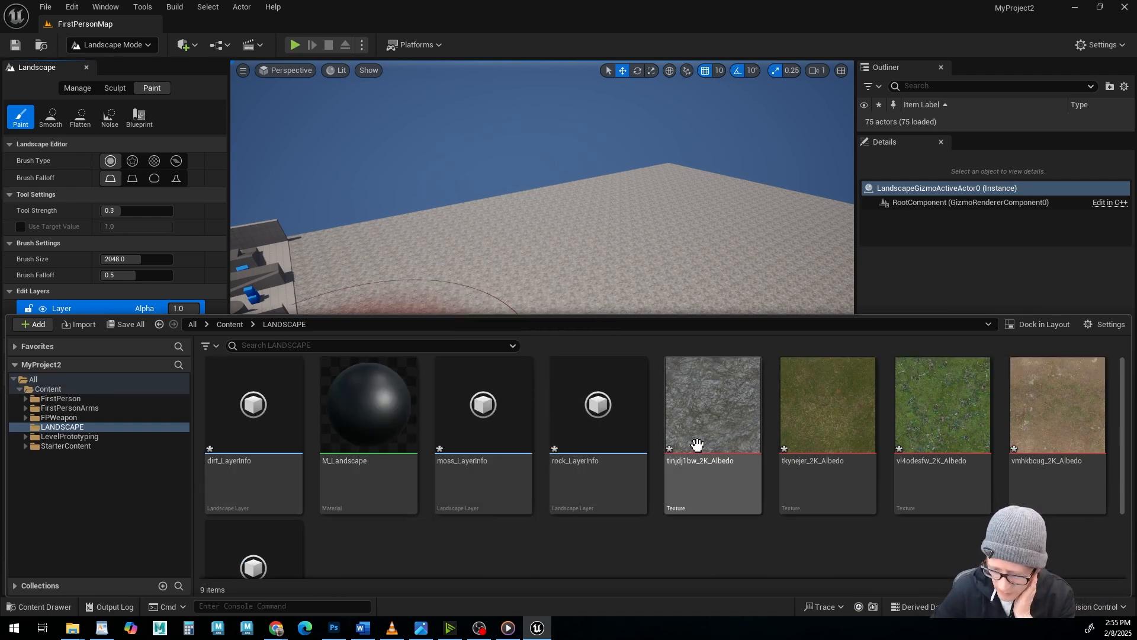
mouse_move(716, 406)
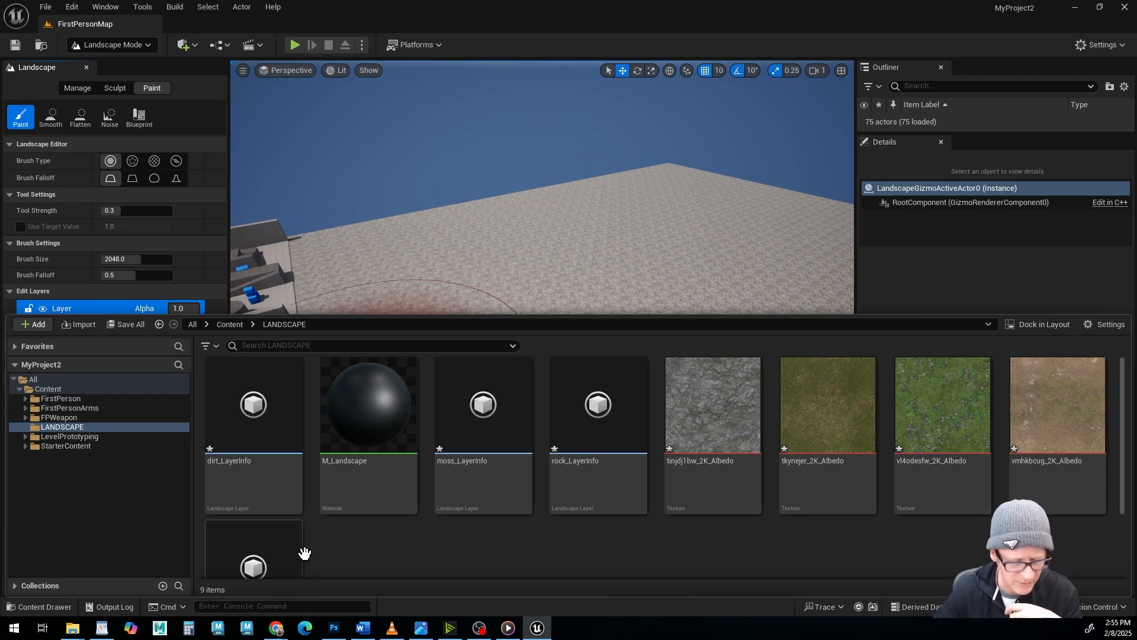
left_click(41, 606)
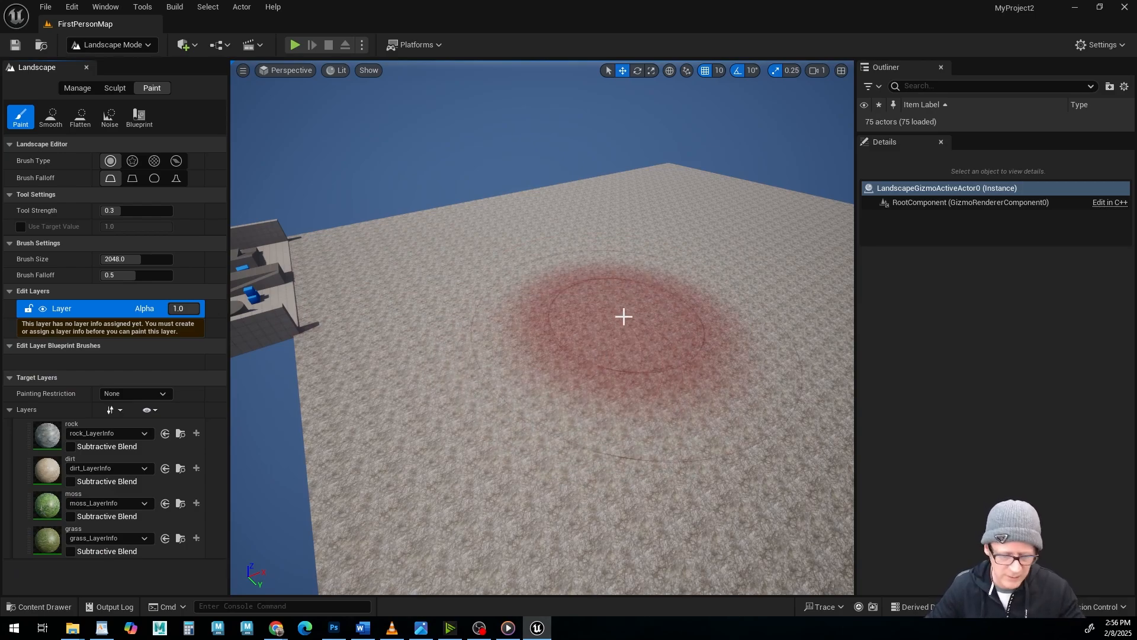
Select the dirt layer and paint a large dirt patch on the landscape beside the walled arena, with brush size 2048.
mouse_move(622, 318)
left_mouse_down("alt")
mouse_move(562, 322)
mouse_move(563, 296)
left_mouse_up("alt")
right_click_drag(563, 297, 595, 296, "alt")
left_click_drag(595, 296, 596, 255, "alt")
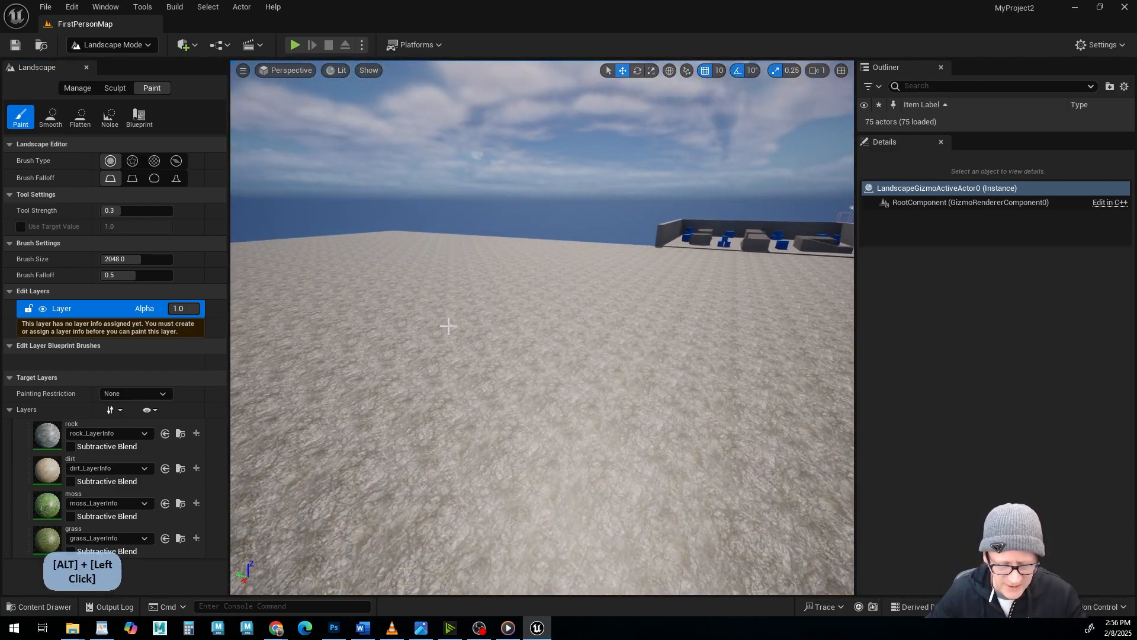
mouse_move(448, 326)
left_mouse_down("alt")
mouse_move(581, 421)
mouse_move(587, 373)
mouse_move(625, 447)
left_mouse_up("alt")
mouse_move(551, 435)
left_mouse_down("alt")
mouse_move(510, 432)
mouse_move(379, 343)
mouse_move(403, 296)
mouse_move(509, 468)
mouse_move(568, 403)
left_mouse_up("alt")
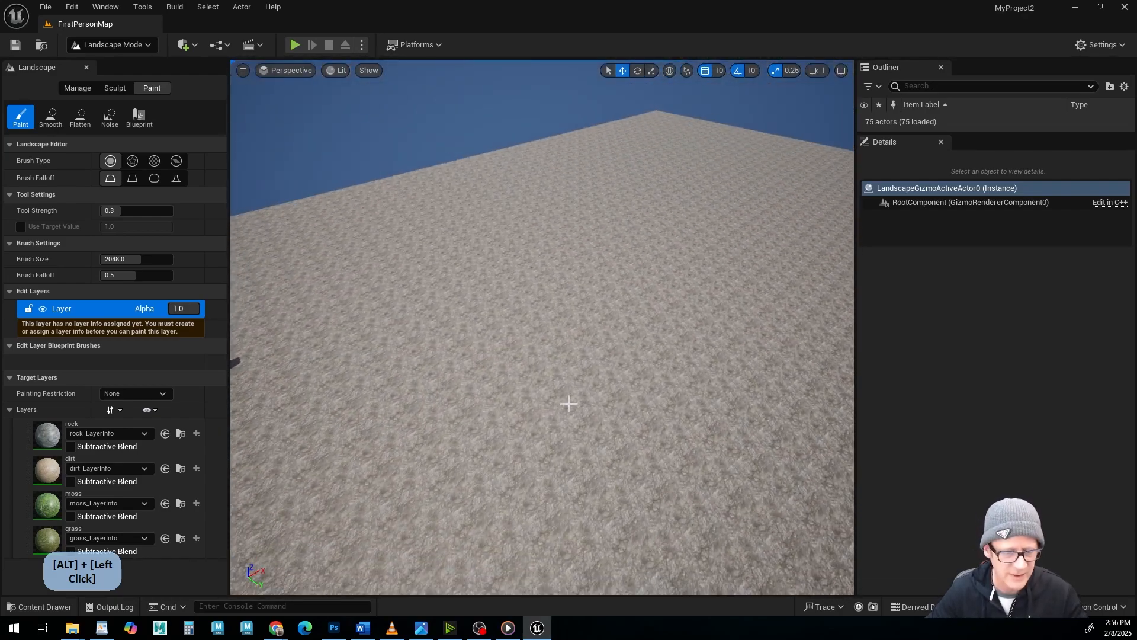
middle_click_drag(569, 404, 355, 414, "alt")
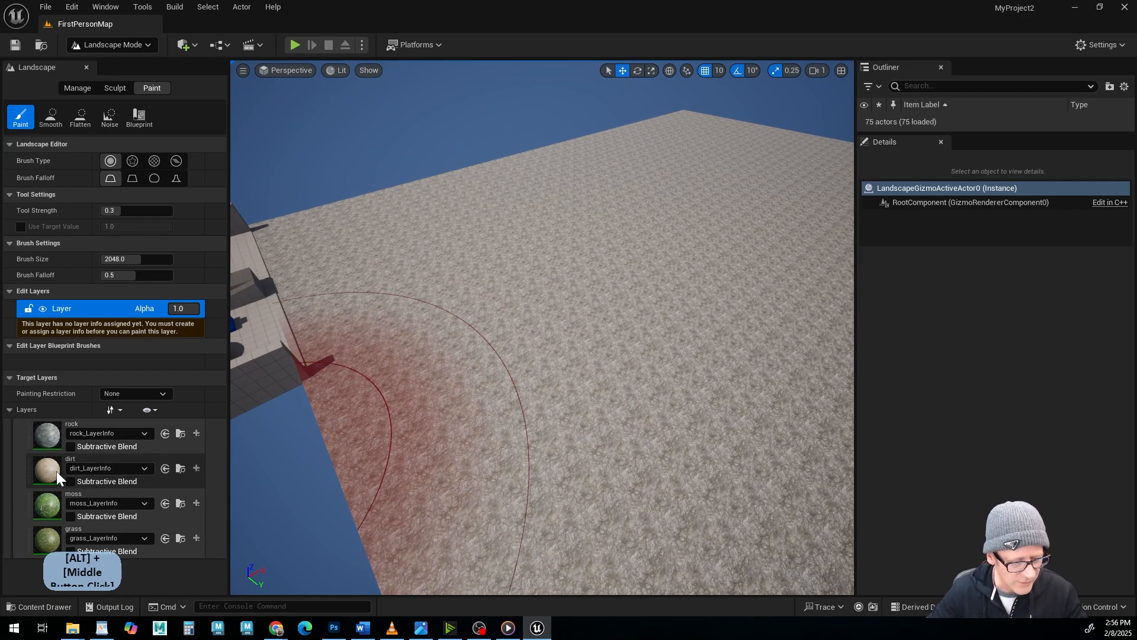
left_click(56, 471)
mouse_move(533, 348)
left_mouse_down("alt")
mouse_move(548, 323)
mouse_move(656, 264)
mouse_move(759, 414)
mouse_move(711, 462)
left_mouse_up("alt")
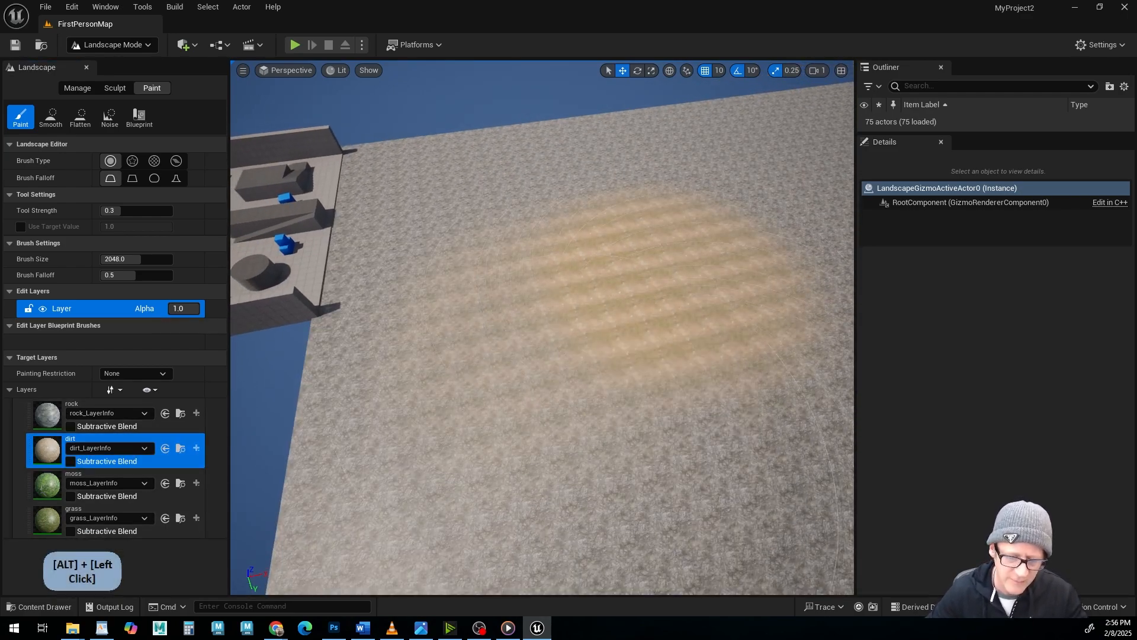
Set the brush size to about 588 and paint a narrower dirt stroke extending the dirt patch toward the arena.
left_click_drag(586, 451, 456, 403, "alt")
mouse_move(586, 451)
right_mouse_down("alt")
mouse_move(648, 452)
mouse_move(586, 451)
right_mouse_up("alt")
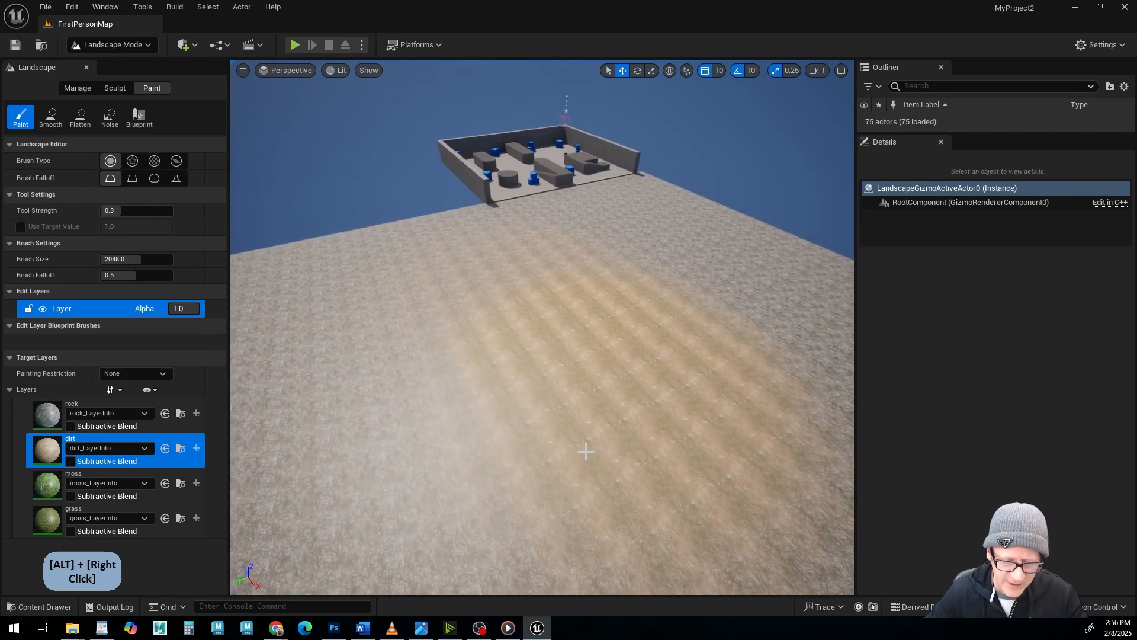
left_click_drag(585, 451, 228, 151, "alt")
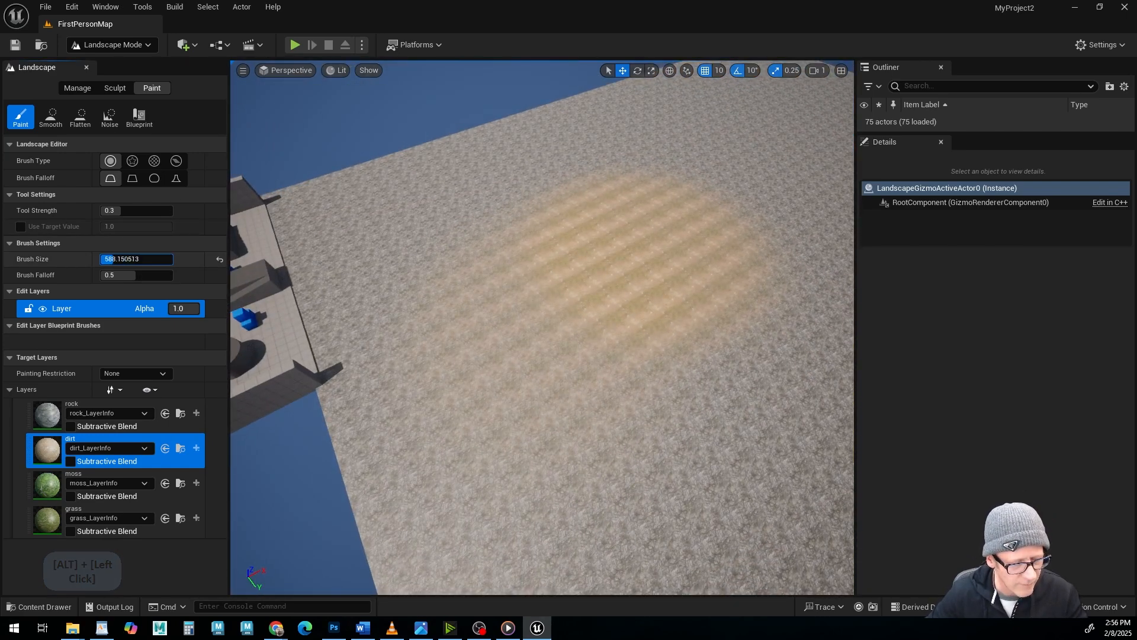
mouse_move(632, 246)
left_mouse_down()
mouse_move(407, 337)
mouse_move(482, 244)
mouse_move(655, 332)
mouse_move(549, 224)
left_mouse_up()
Paint a curved moss band along the dirt patch and a matching curved grass band next to the moss.
left_click(106, 477)
mouse_move(462, 319)
left_mouse_down()
mouse_move(636, 330)
mouse_move(475, 297)
mouse_move(409, 388)
left_mouse_up()
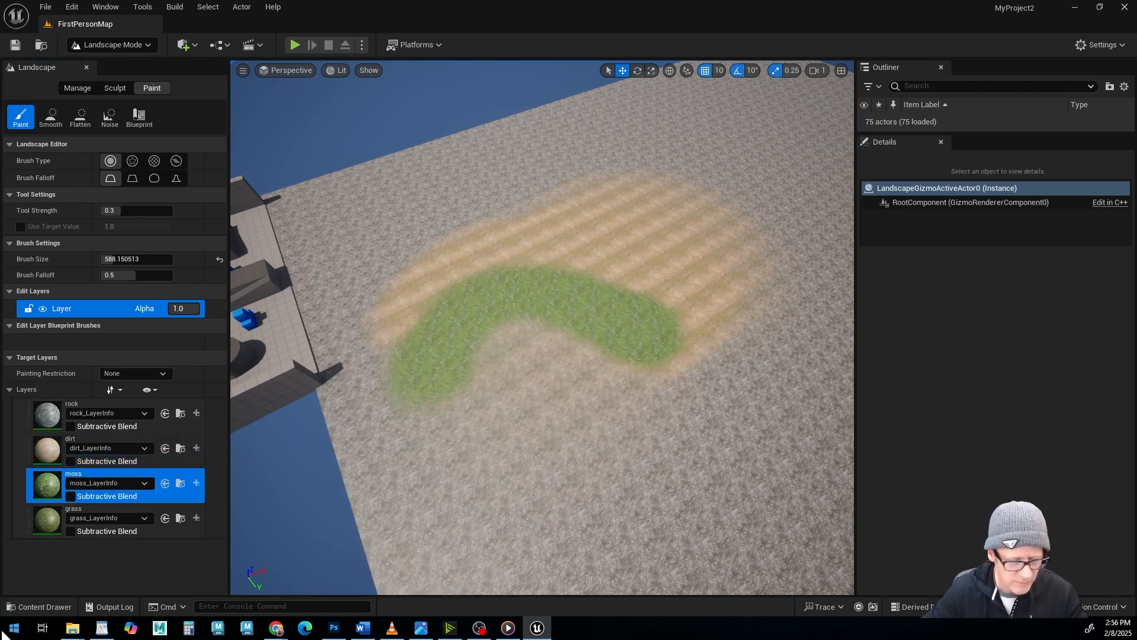
left_click(54, 525)
mouse_move(523, 381)
left_mouse_down()
mouse_move(503, 368)
mouse_move(659, 396)
mouse_move(461, 420)
mouse_move(660, 419)
left_mouse_up()
right_click_drag(660, 418, 652, 474, "alt")
left_click_drag(652, 474, 782, 456, "alt")
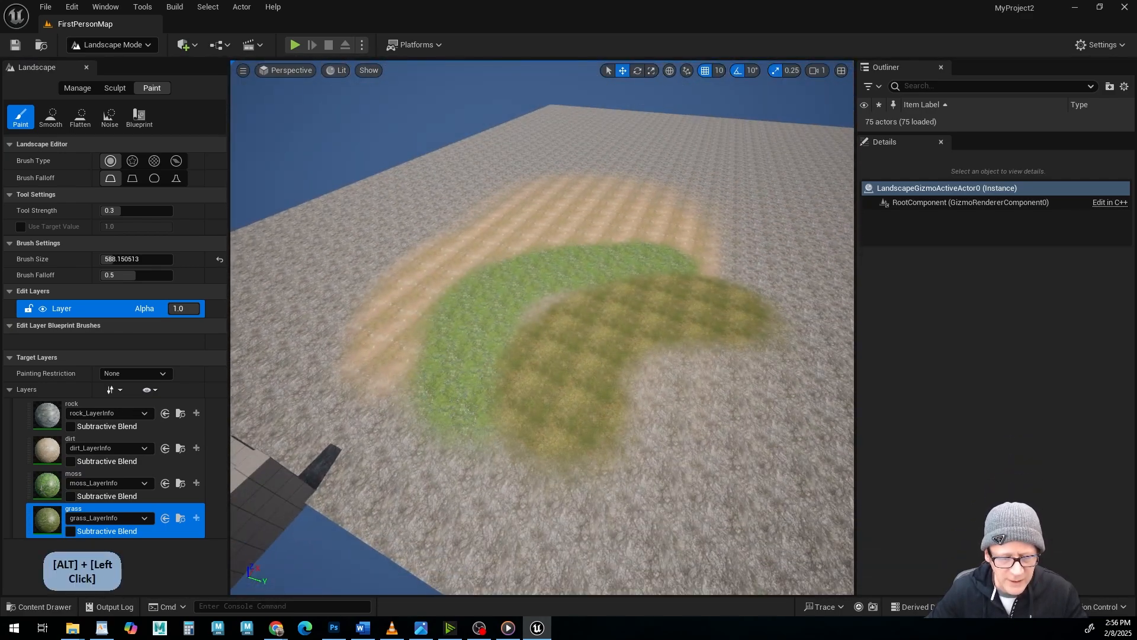
Examine the transitions between the painted dirt, moss and grass bands from several angles and up close.
left_click_drag(357, 408, 370, 384, "alt")
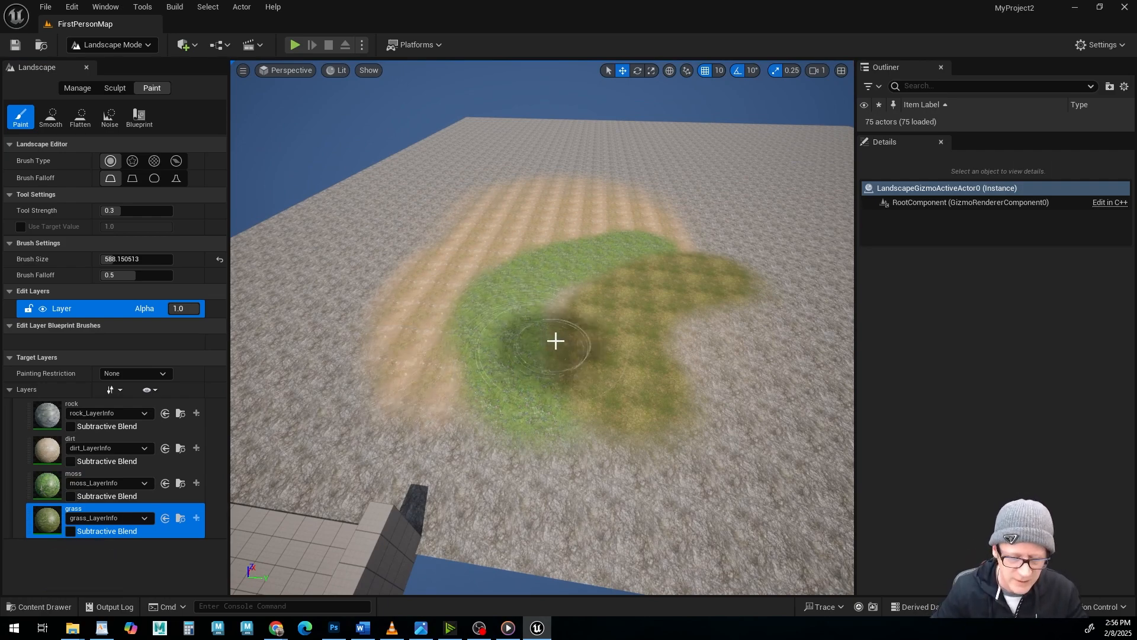
mouse_move(556, 338)
left_mouse_down("alt")
mouse_move(627, 344)
mouse_move(528, 309)
left_mouse_up("alt")
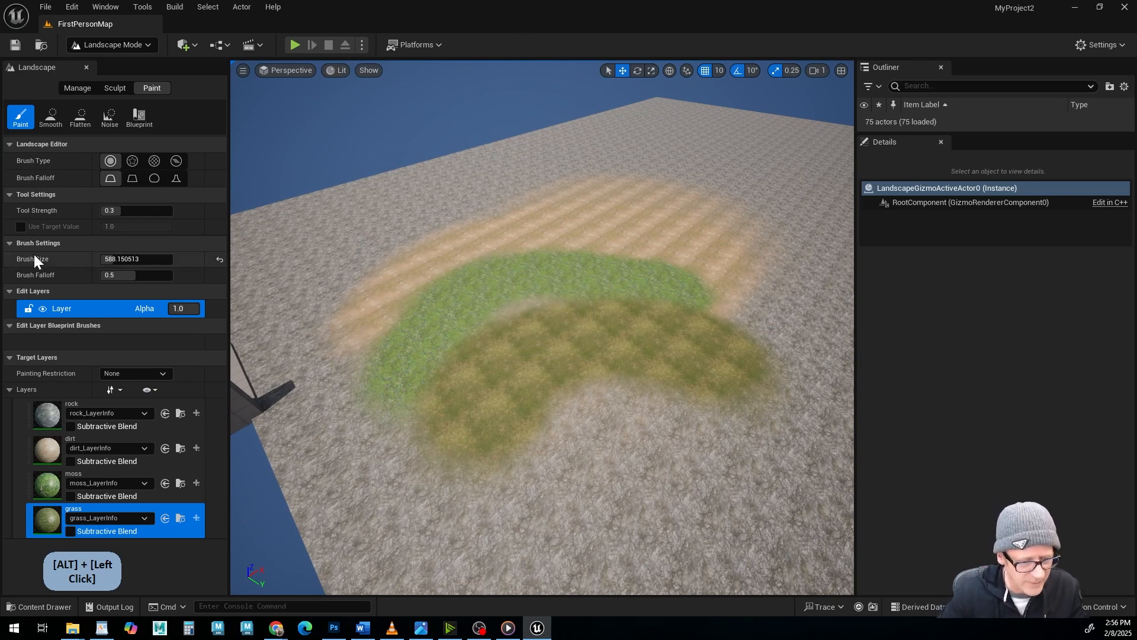
left_click_drag(589, 394, 517, 391, "alt")
right_click_drag(518, 391, 387, 410, "alt")
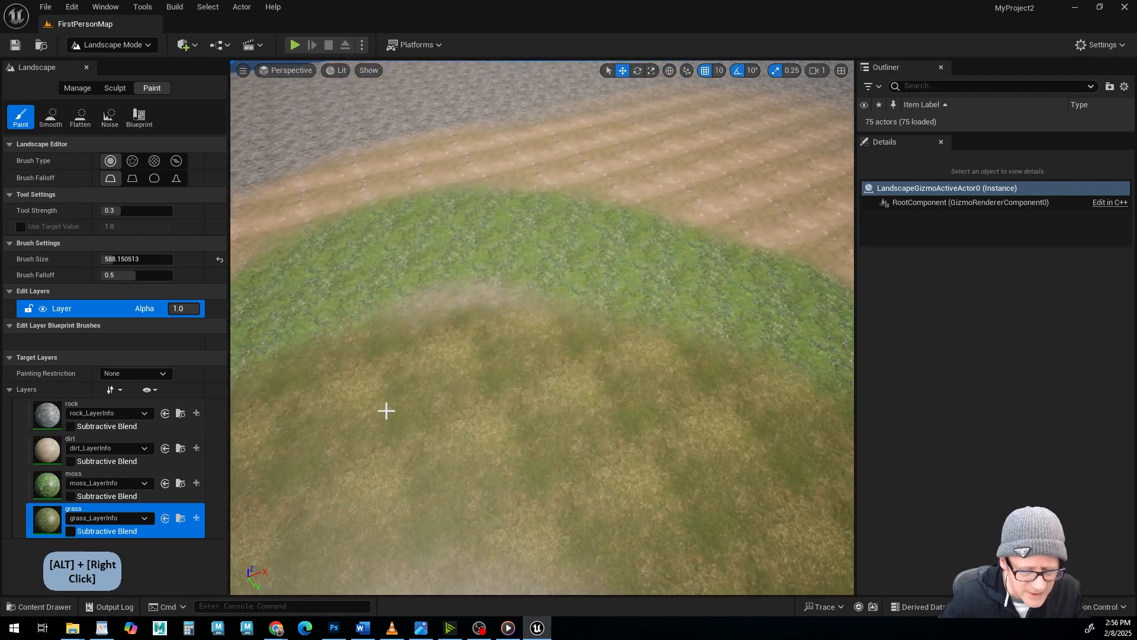
middle_click_drag(356, 402, 465, 344, "alt")
left_click_drag(464, 344, 545, 370, "alt")
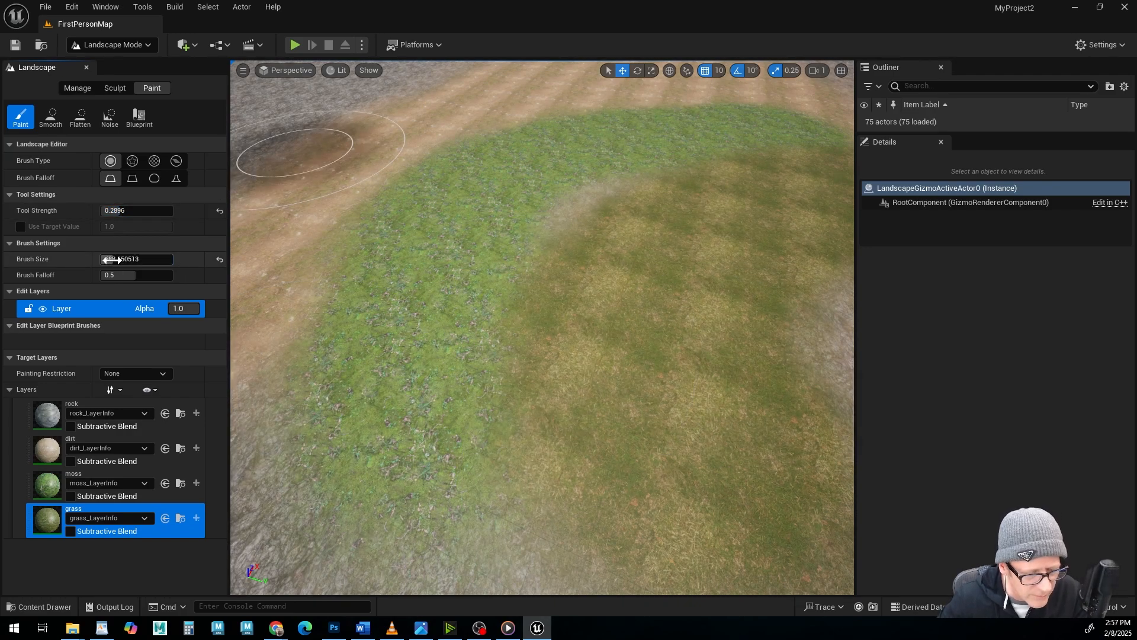
With tool strength about 0.29 and brush size about 513, paint dirt lightly over the moss band to blend the two layers.
left_click_drag(111, 259, 95, 259)
left_click_drag(564, 371, 497, 373, "alt")
middle_click_drag(586, 335, 658, 349, "alt")
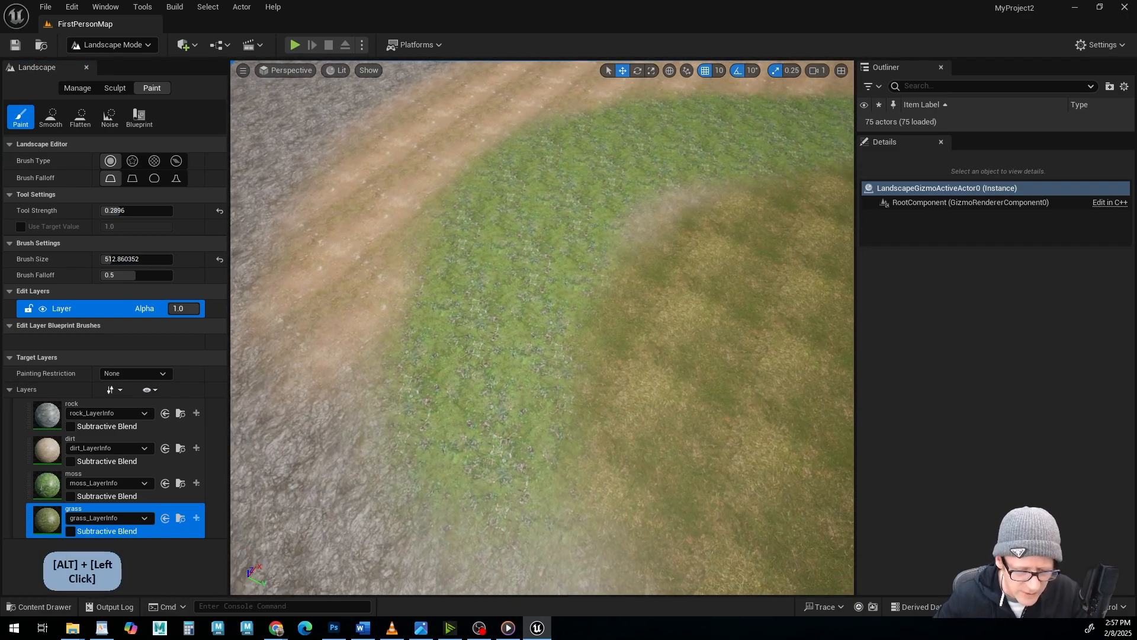
left_click_drag(586, 335, 604, 355, "alt")
right_click_drag(587, 335, 646, 346, "alt")
left_click_drag(586, 335, 572, 340, "alt")
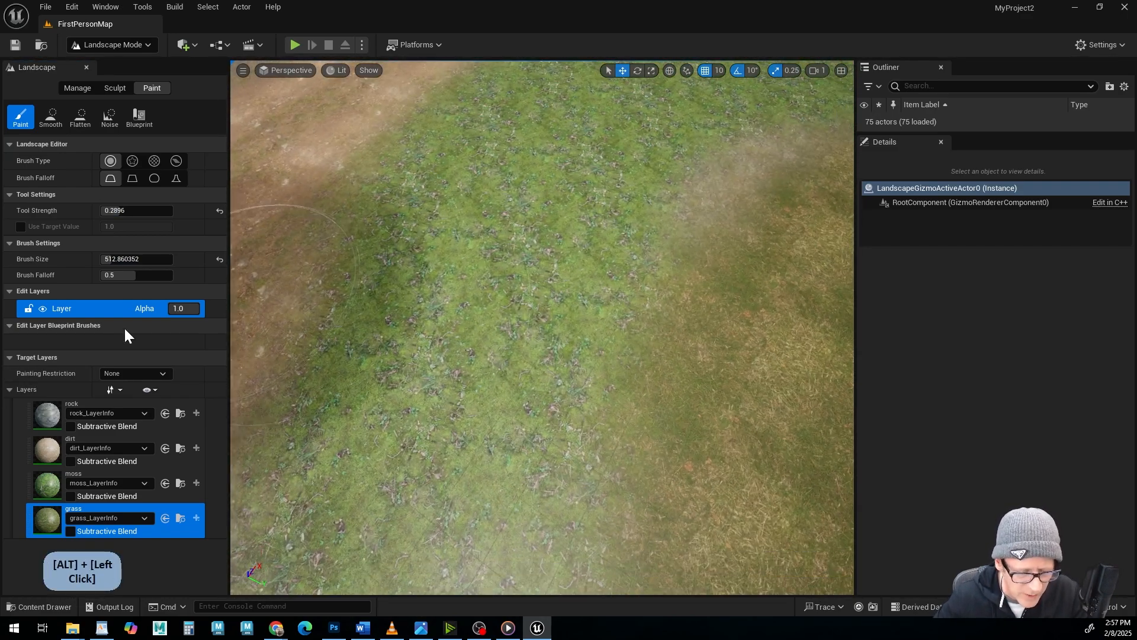
left_click(43, 456)
mouse_move(329, 182)
left_mouse_down()
mouse_move(424, 229)
mouse_move(424, 286)
mouse_move(590, 244)
mouse_move(682, 264)
mouse_move(695, 445)
left_mouse_up()
right_click_drag(702, 413, 645, 409, "alt")
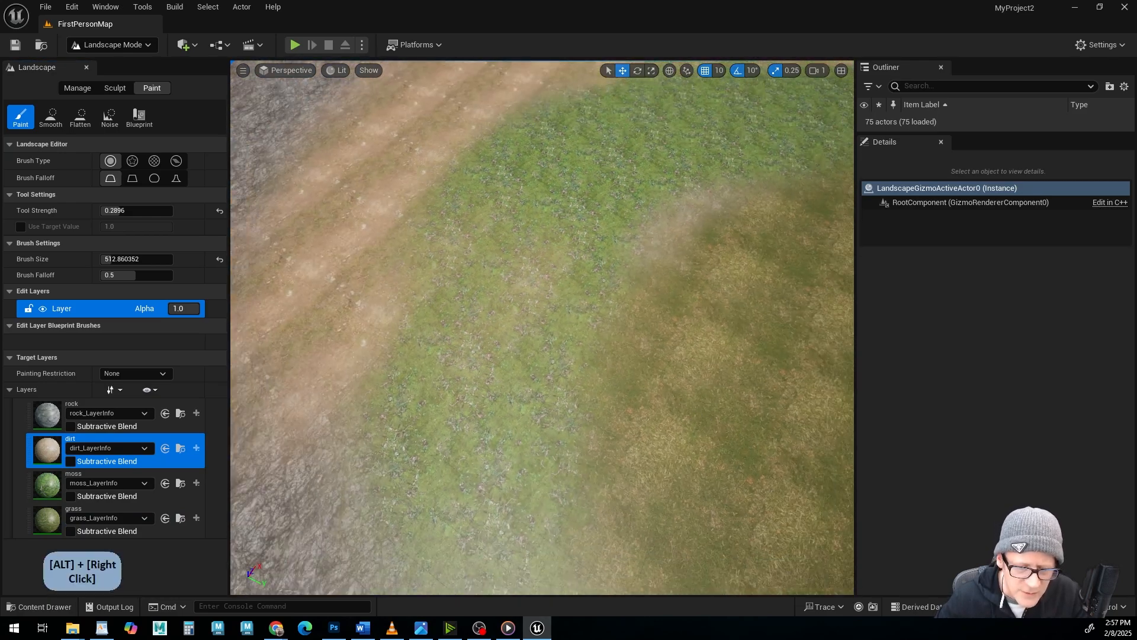
left_click_drag(701, 413, 533, 413, "alt")
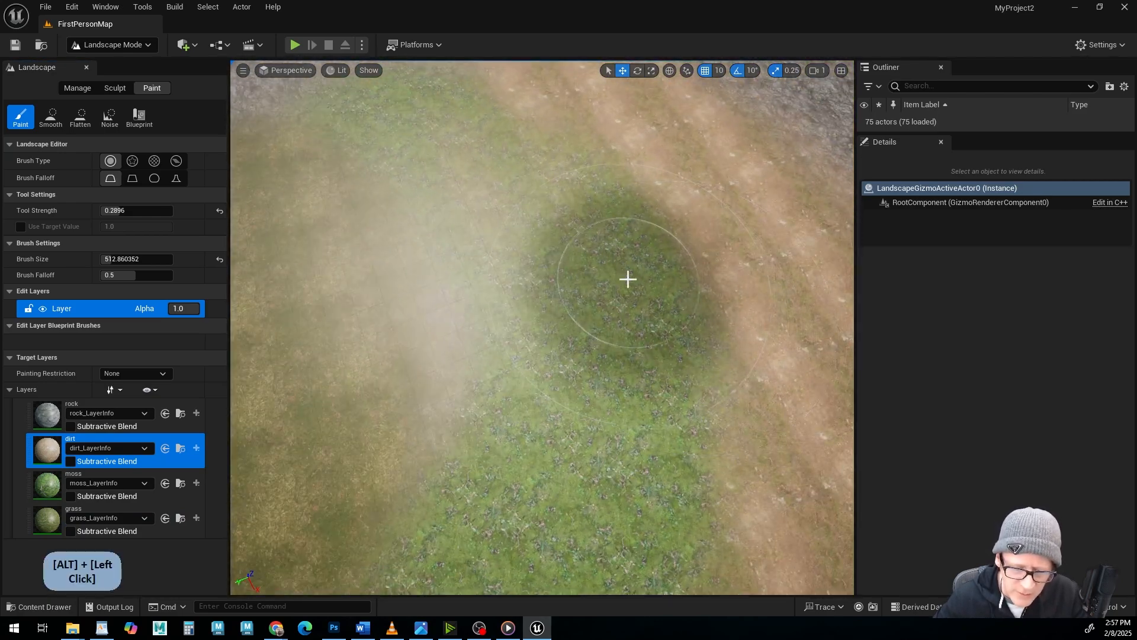
left_click_drag(491, 305, 419, 177, "alt")
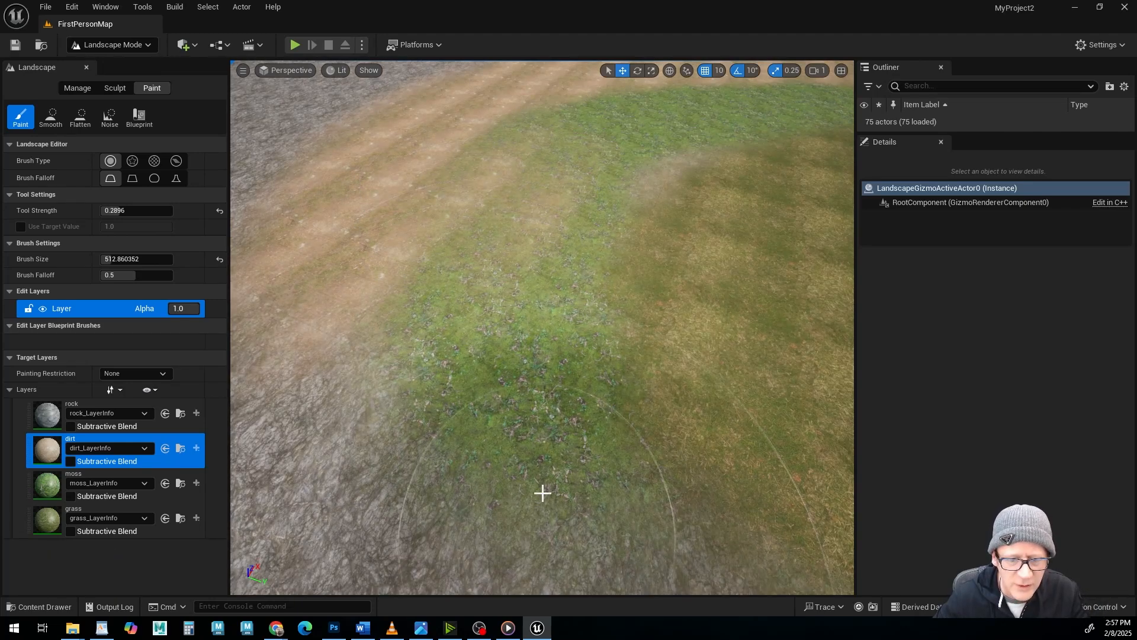
left_click_drag(455, 349, 452, 346, "alt")
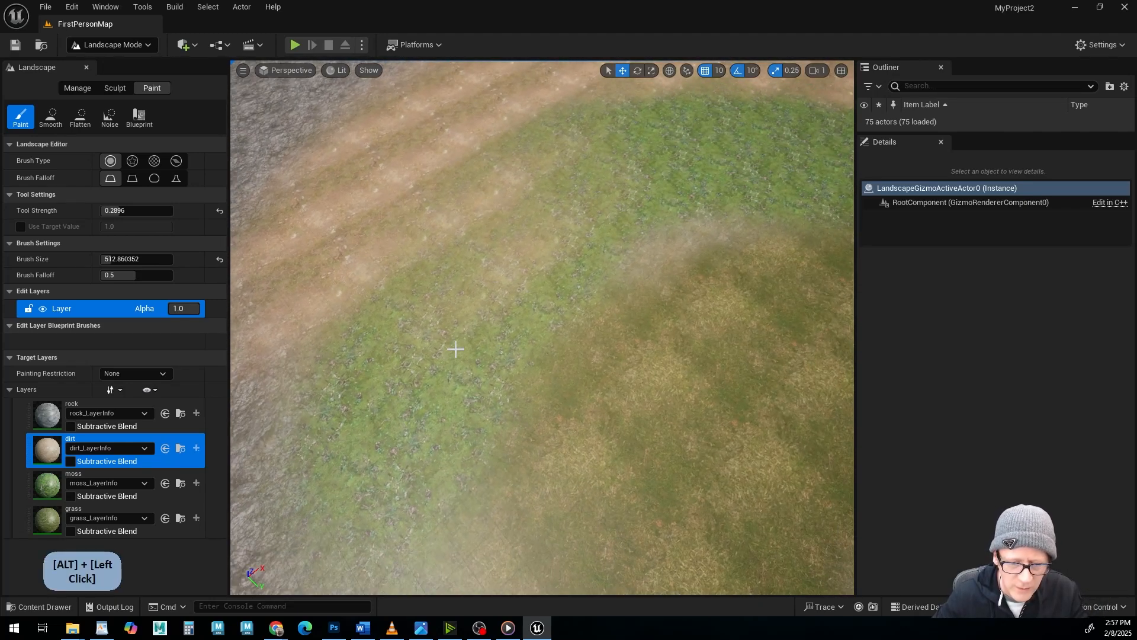
Select the moss layer and paint moss over the inner edge of the grass band to blend moss into grass.
left_click(50, 485)
left_click_drag(665, 375, 642, 356, "alt")
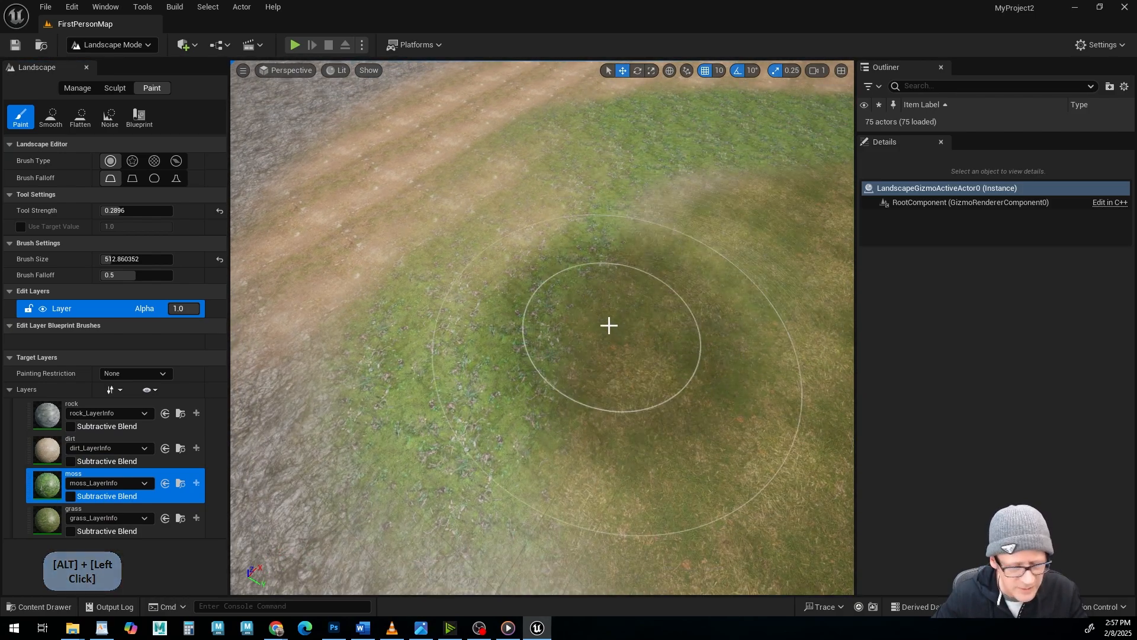
left_click_drag(640, 336, 698, 332, "alt")
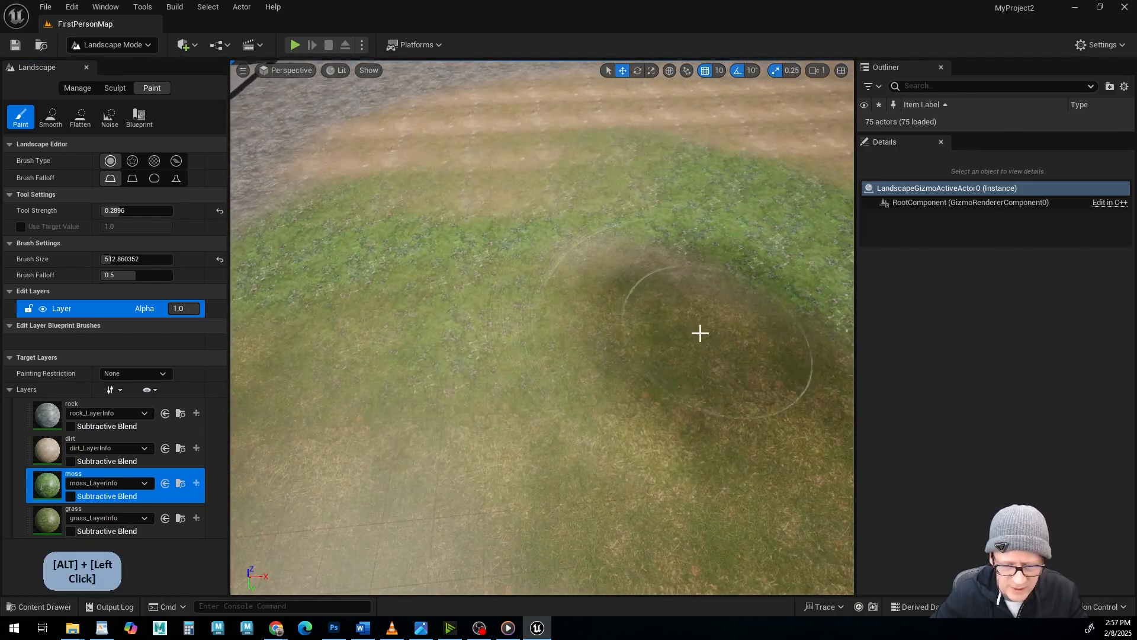
left_click_drag(601, 325, 711, 326, "alt")
right_click_drag(602, 326, 554, 325, "alt")
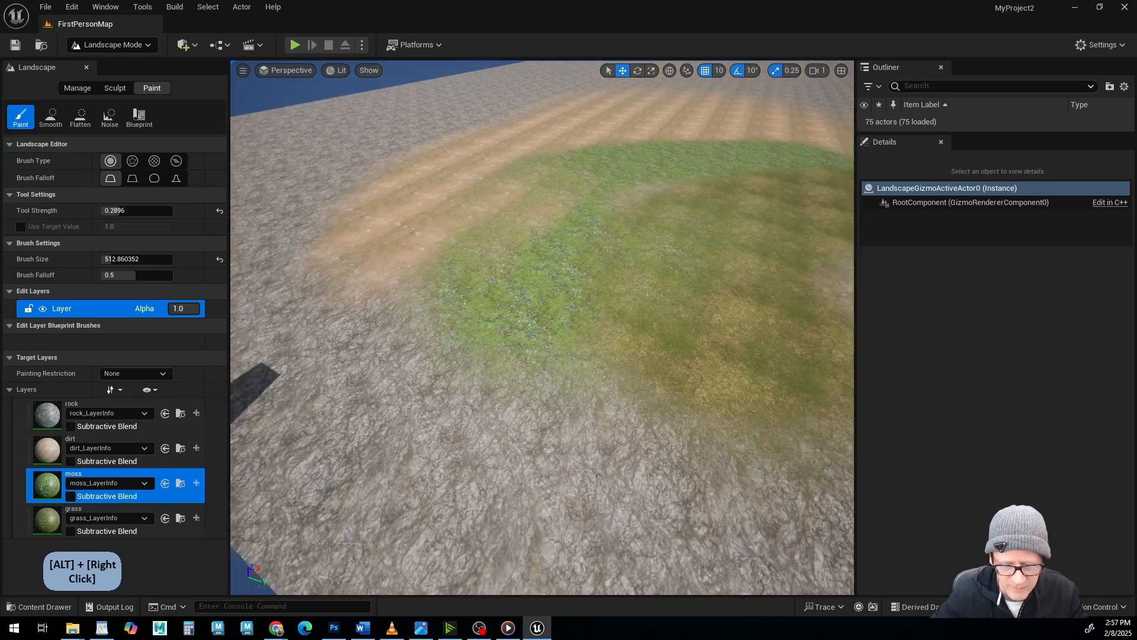
mouse_move(602, 325)
left_mouse_down("alt")
mouse_move(631, 332)
mouse_move(604, 323)
left_mouse_up("alt")
mouse_move(604, 323)
middle_mouse_down("alt")
mouse_move(581, 338)
mouse_move(533, 326)
middle_mouse_up("alt")
left_click_drag(714, 249, 675, 240, "alt")
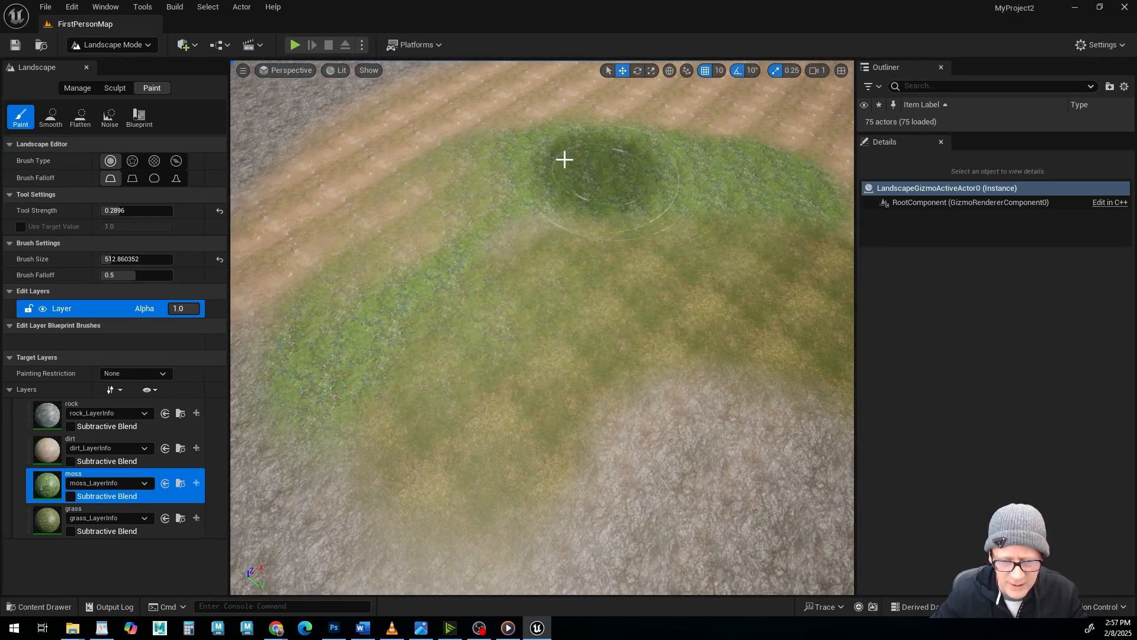
left_click_drag(706, 383, 591, 365, "alt")
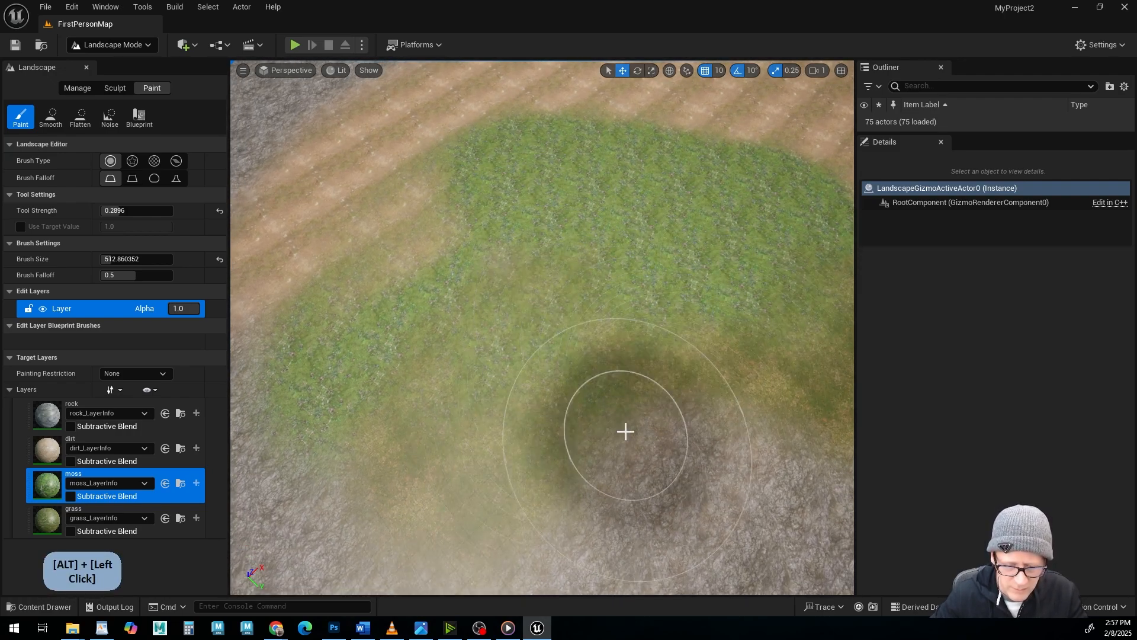
Select the dirt layer and paint dirt strokes into the moss area along the dirt band, checking the blend up close.
left_click(89, 451)
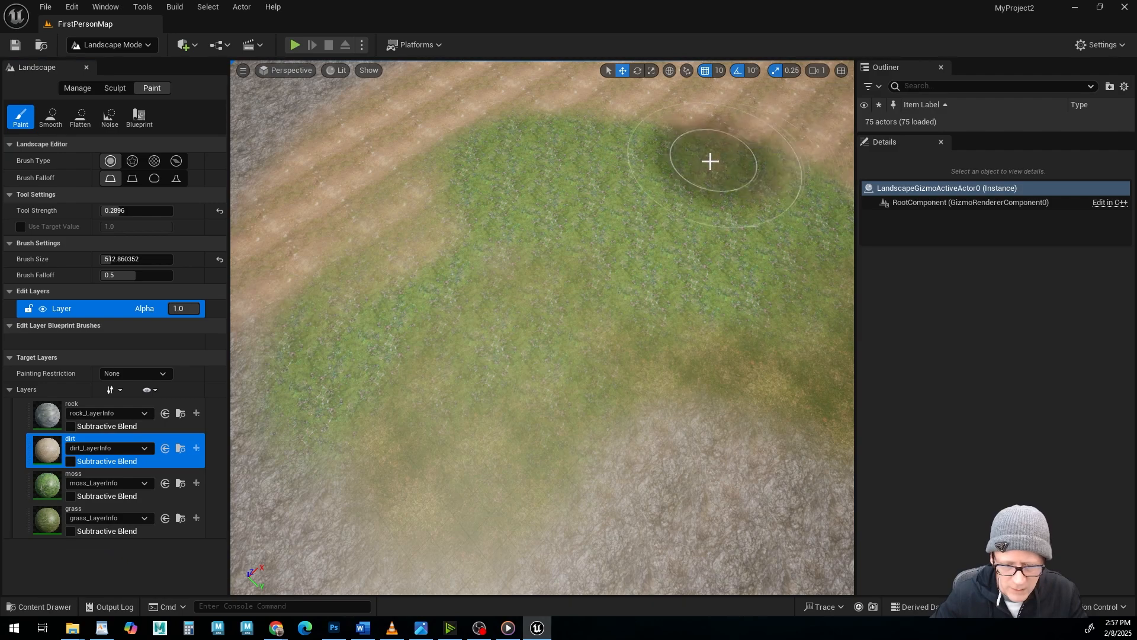
left_click_drag(628, 213, 683, 228)
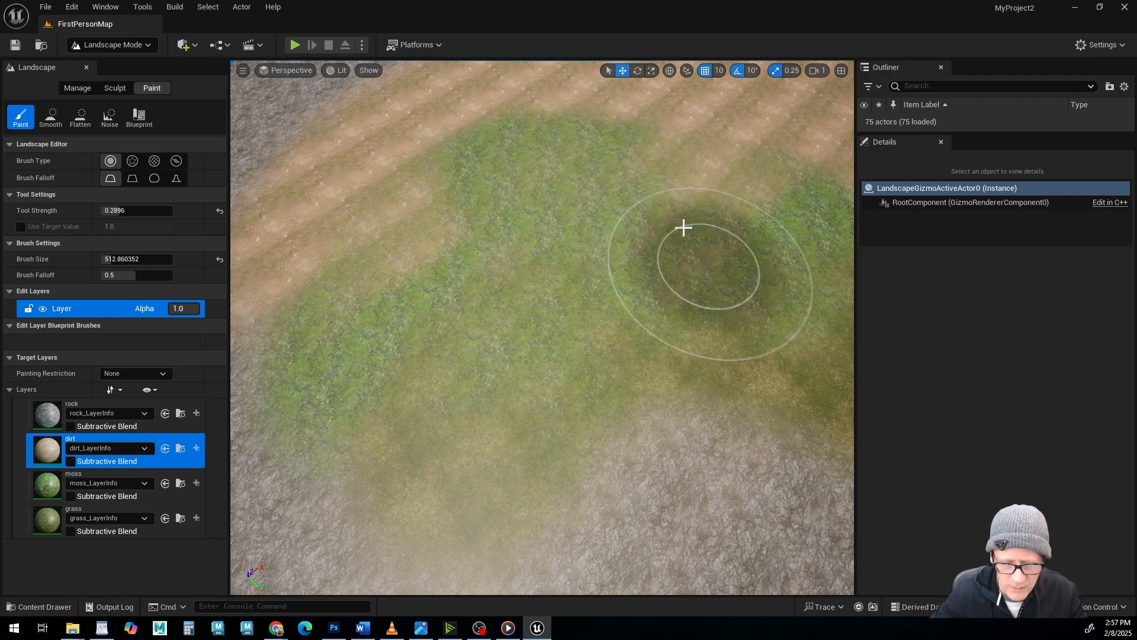
left_click_drag(622, 154, 474, 139)
mouse_move(691, 424)
left_mouse_down("alt")
mouse_move(598, 314)
mouse_move(658, 391)
left_mouse_up("alt")
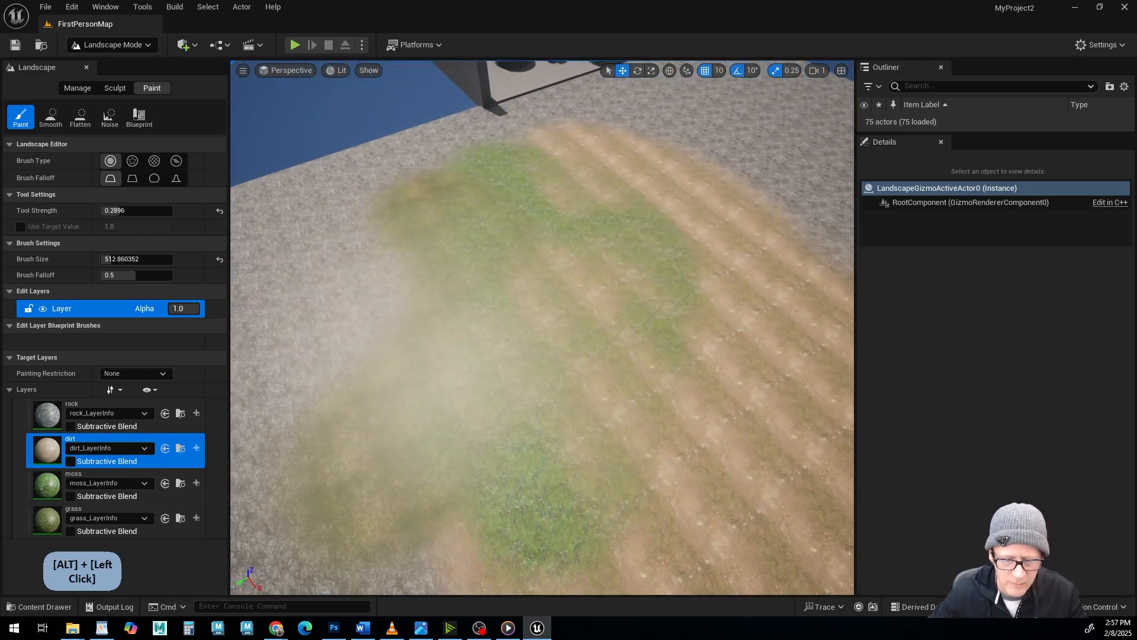
right_click_drag(658, 391, 710, 399, "alt")
left_click_drag(533, 404, 607, 405, "alt")
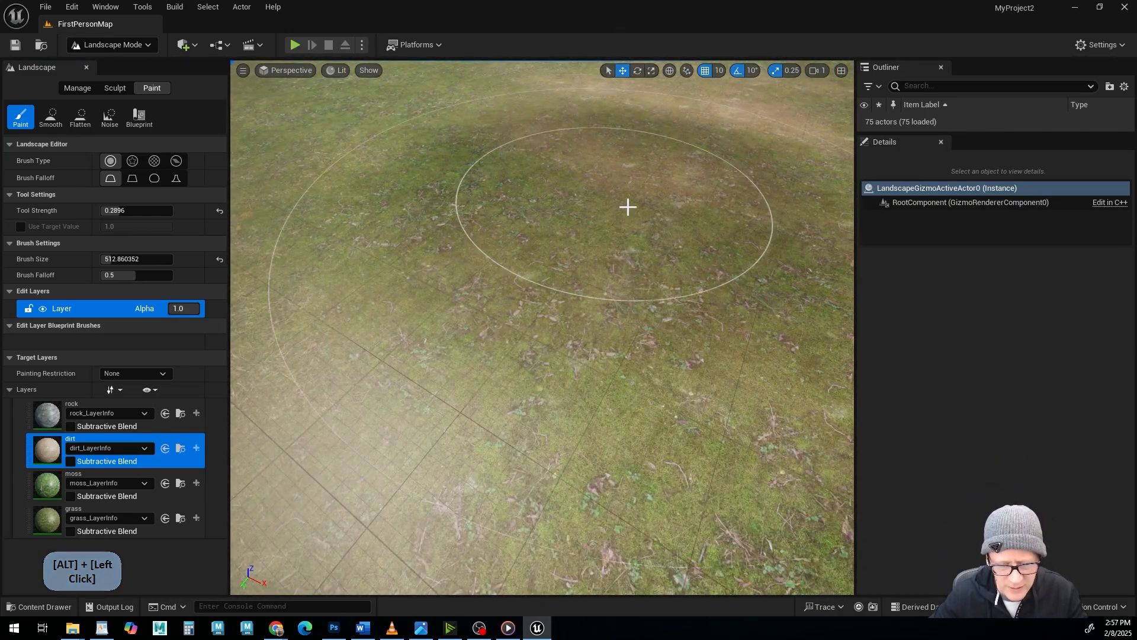
right_click_drag(627, 205, 610, 302, "alt")
left_click_drag(609, 302, 669, 290, "alt")
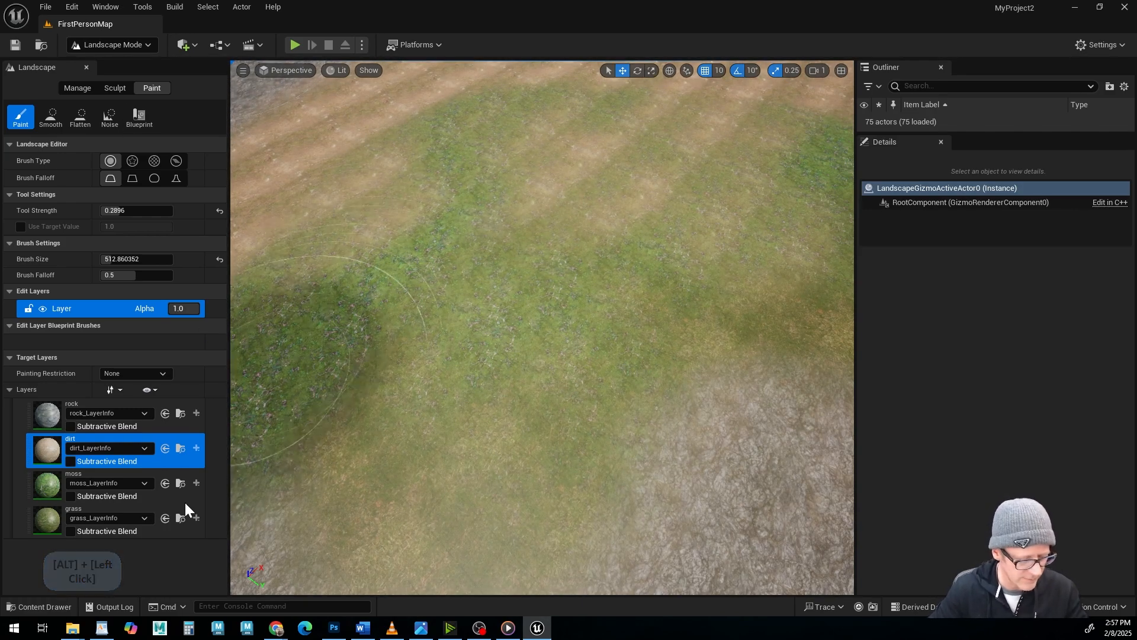
Open the M_Landscape material graph and compare its nodes with the reference image landscape Material.jpg.
left_click(48, 606)
double_click(466, 418)
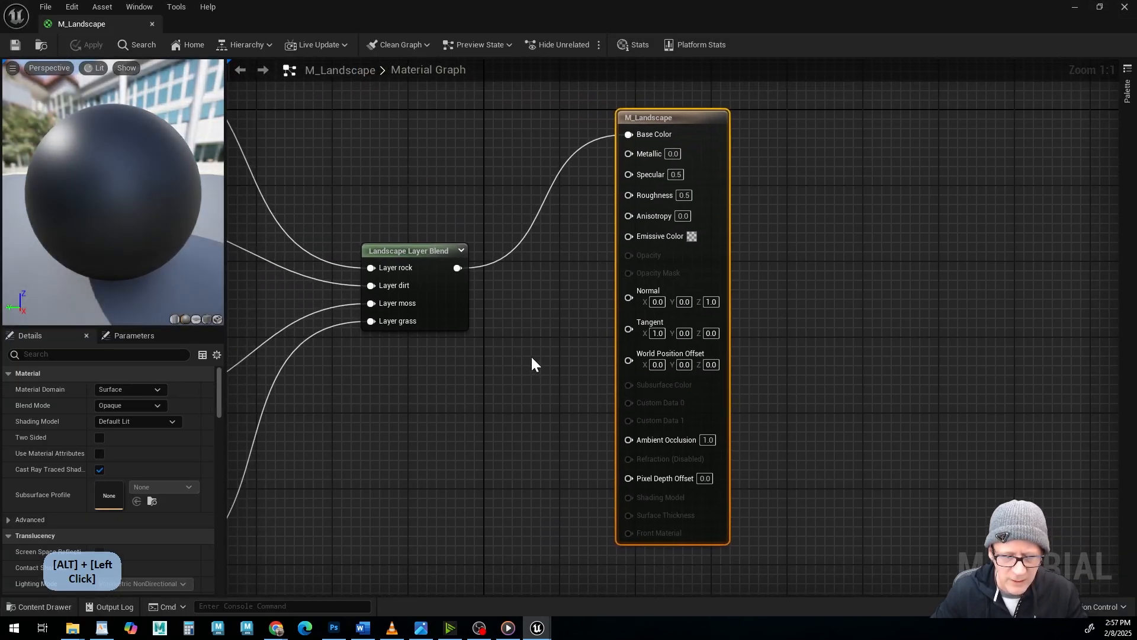
scroll(529, 355, "down", 4)
right_click_drag(399, 394, 582, 370)
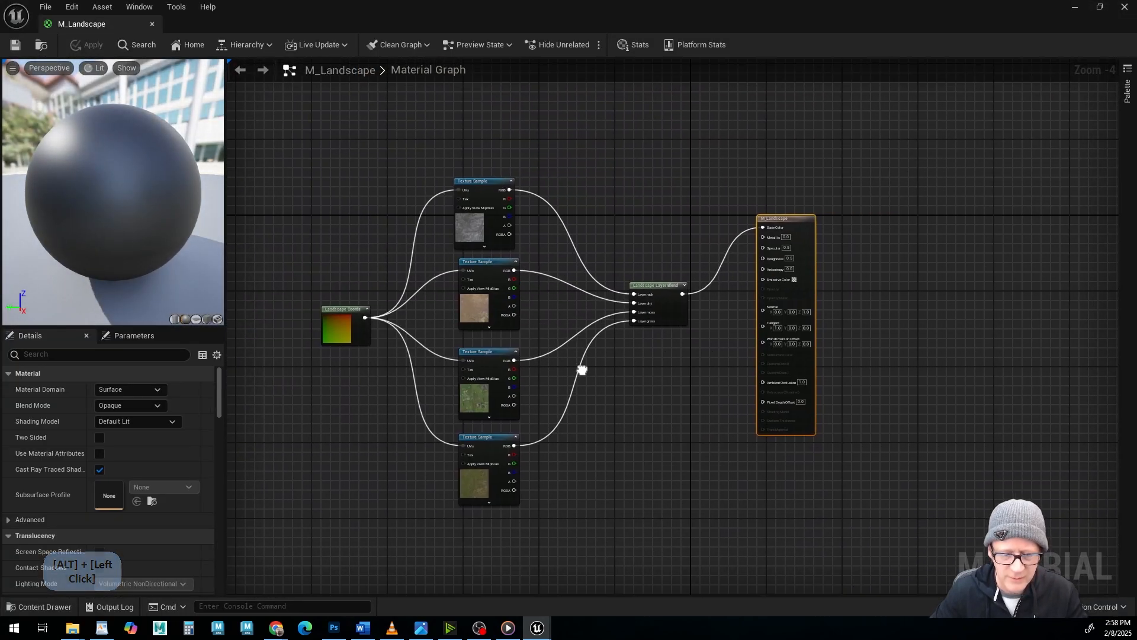
key("alt+Tab")
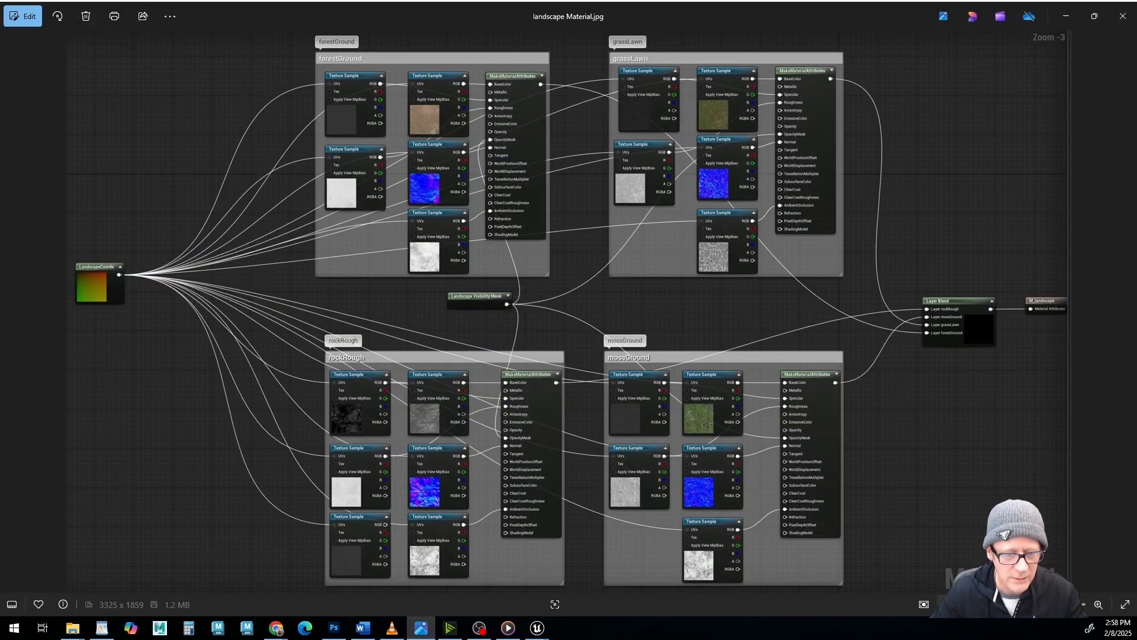
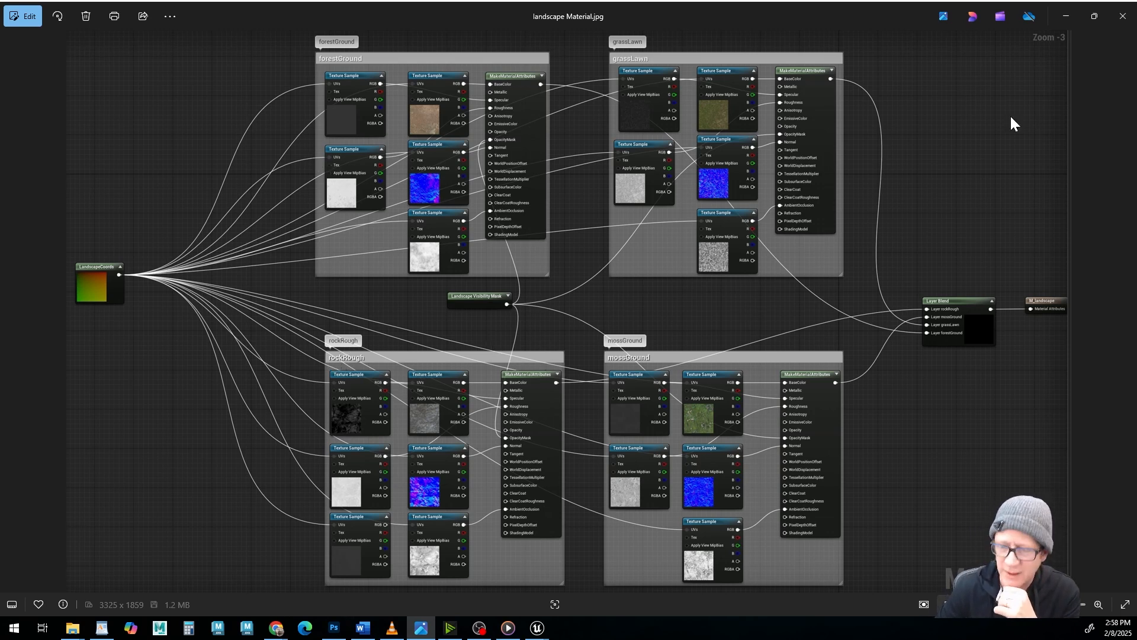
Leave the reference image and display the LANDSCAPE folder's assets in an enlarged Content Drawer with thumbnail size Small.
left_click(1065, 16)
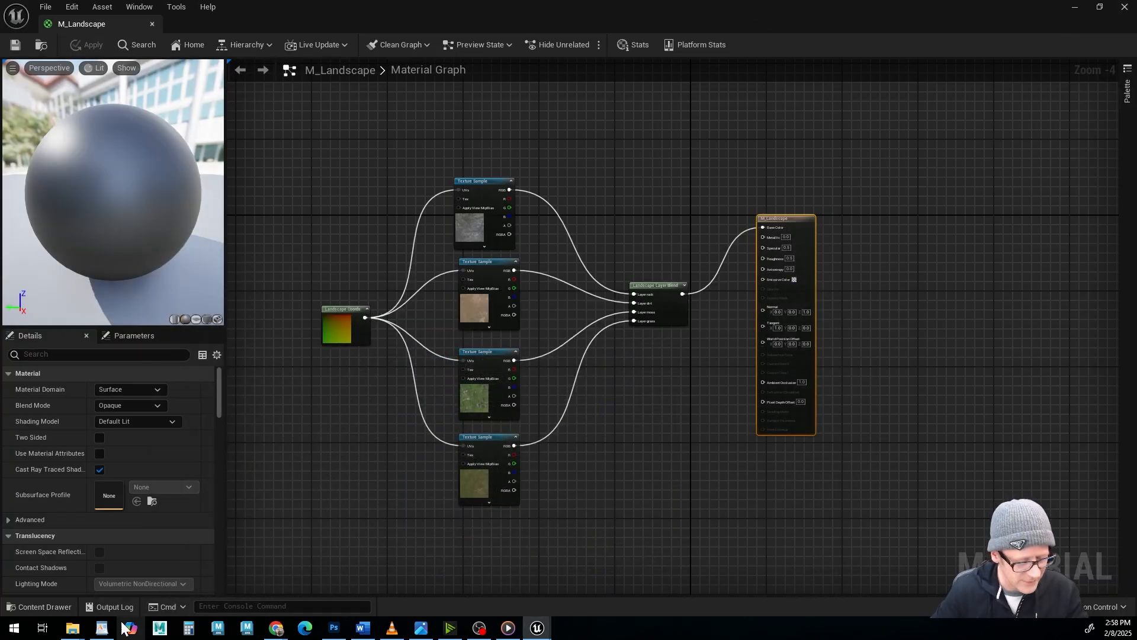
left_click(60, 610)
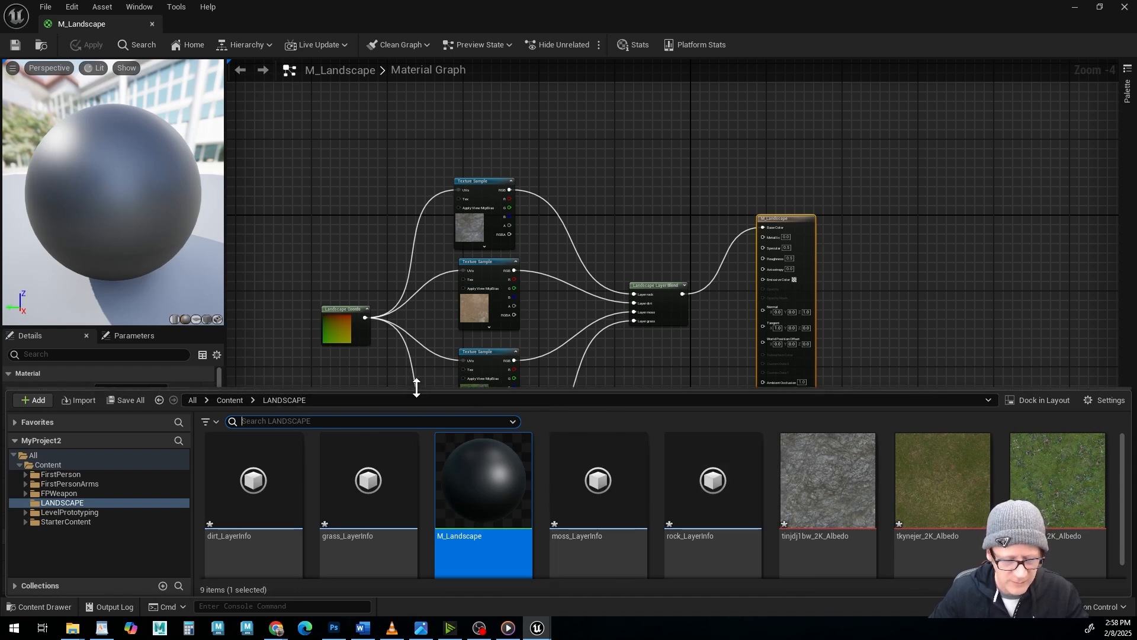
left_click_drag(417, 387, 427, 232)
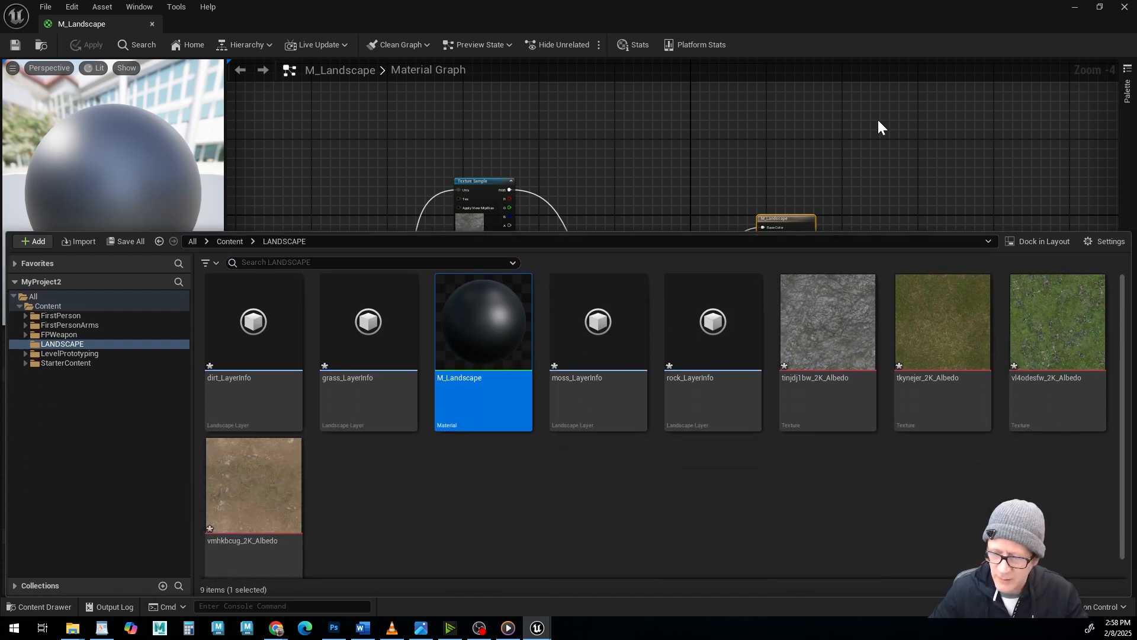
left_click(1090, 241)
mouse_move(1060, 575)
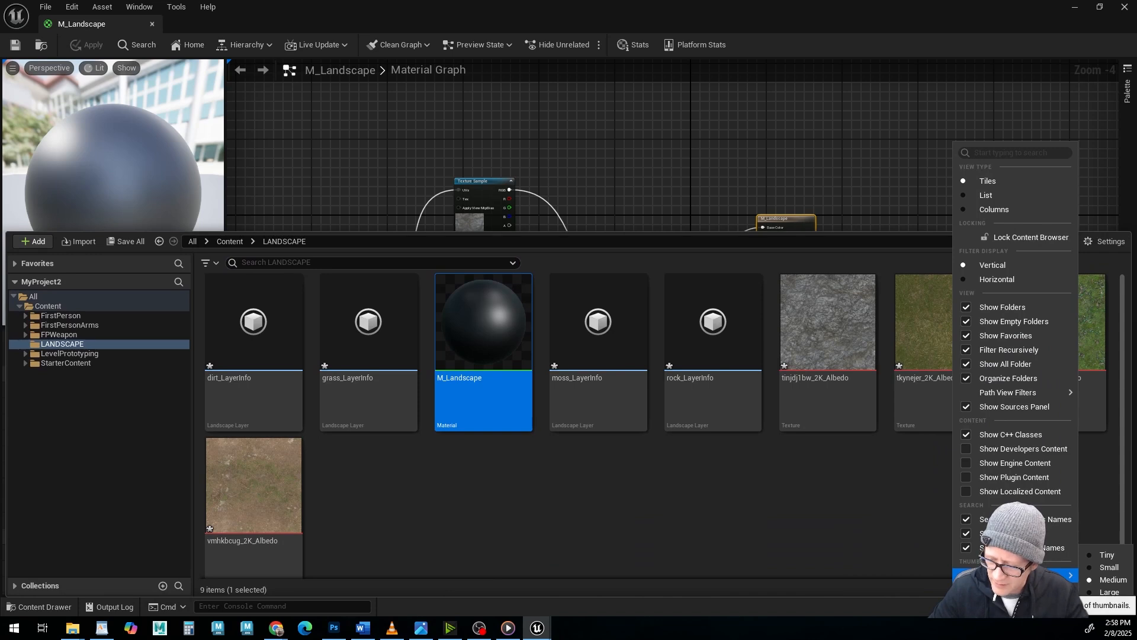
left_click(1093, 567)
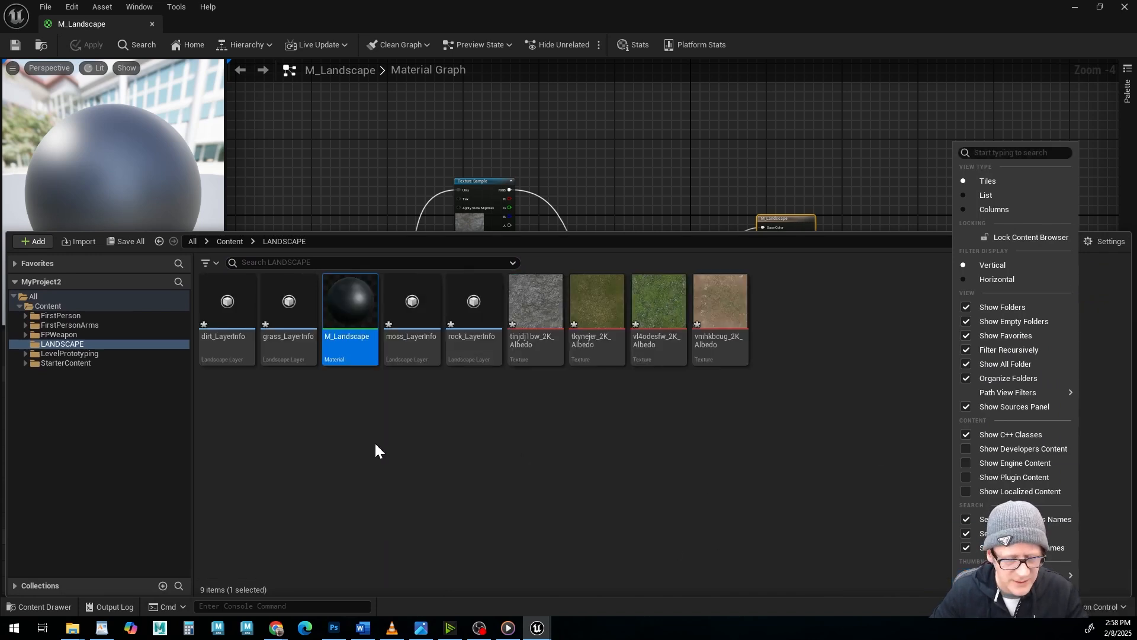
Create two folders named grass and dirt inside the LANDSCAPE folder.
right_click(302, 414)
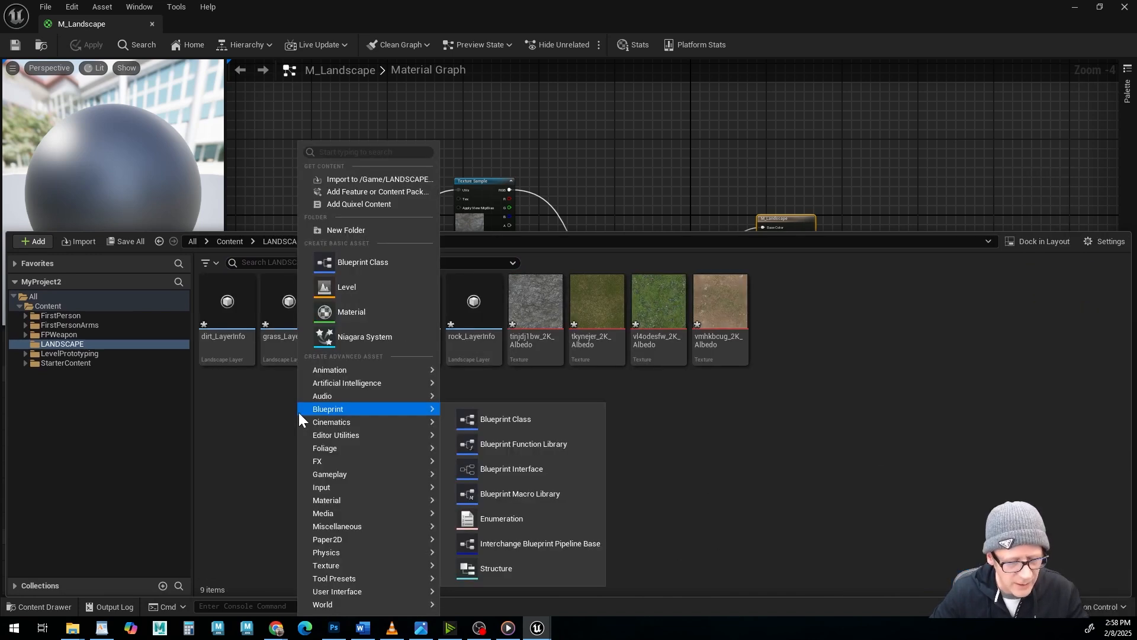
left_click(347, 230)
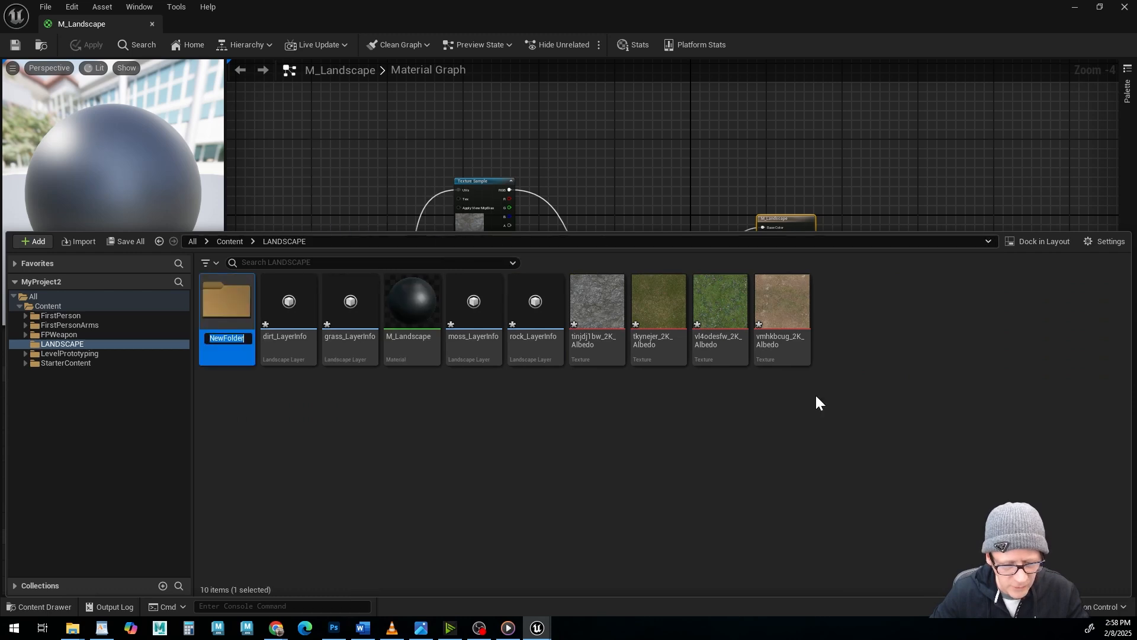
type("grass")
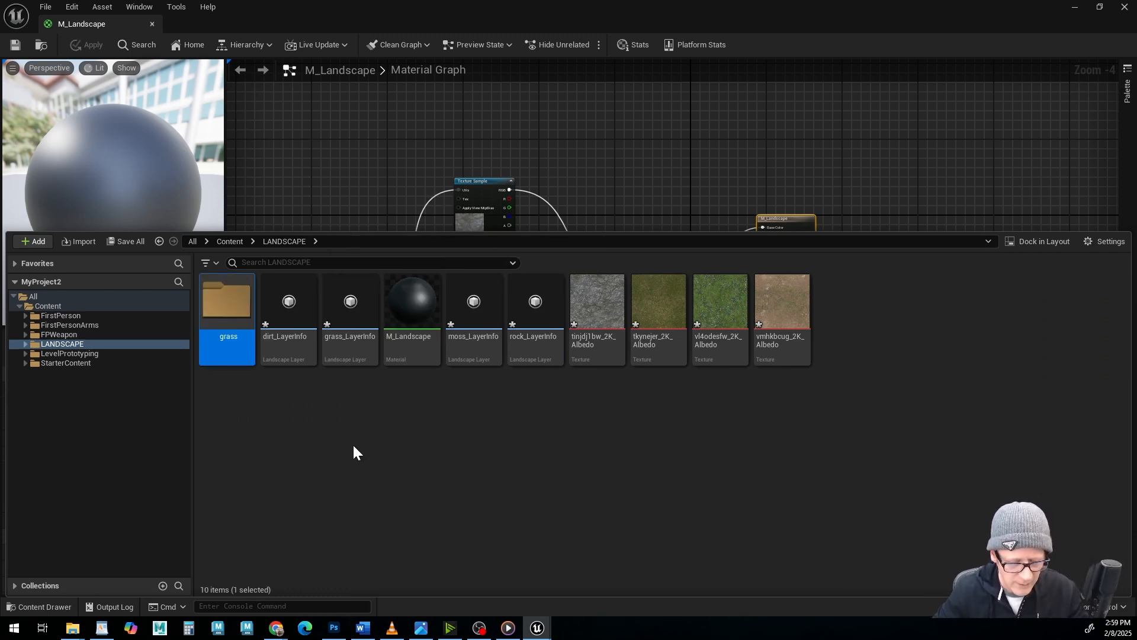
right_click(350, 412)
left_click(400, 236)
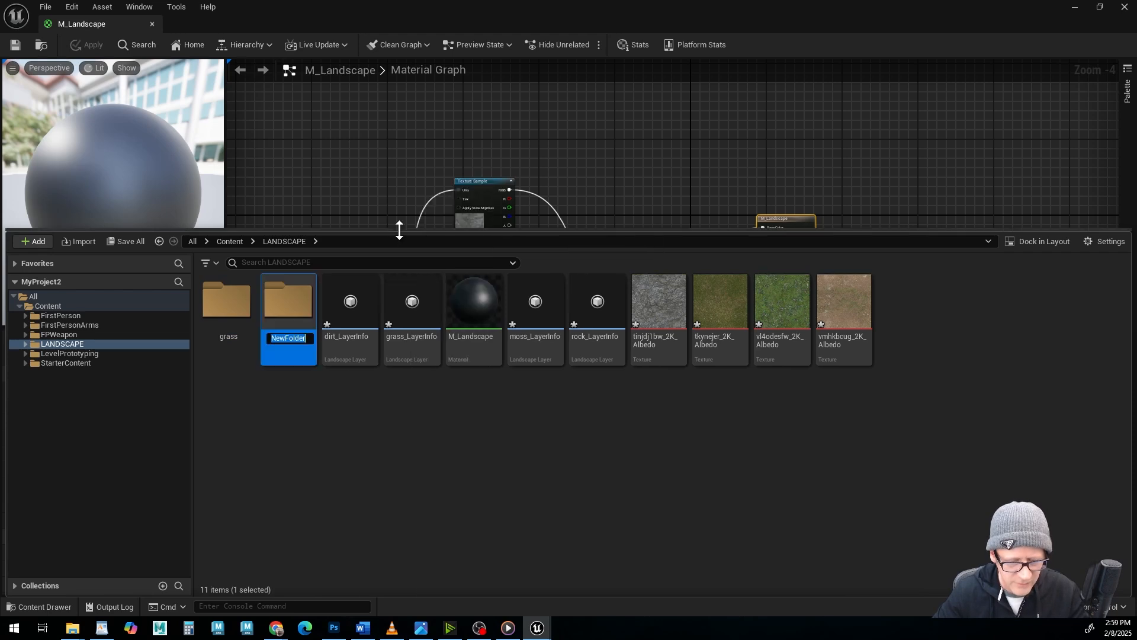
type("dir")
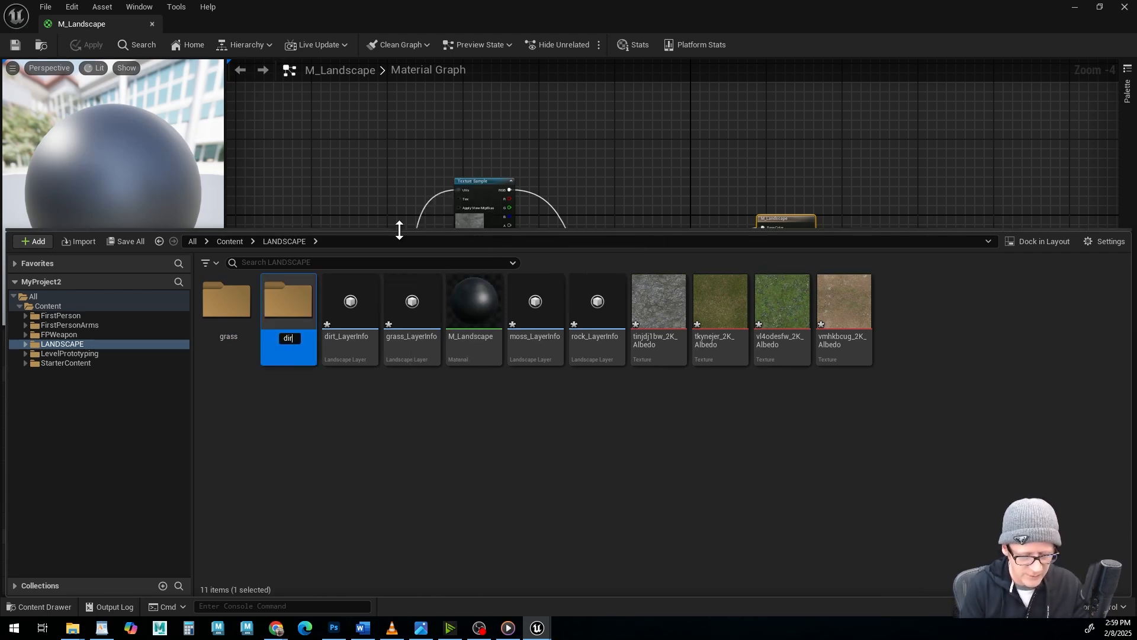
type("t")
key("Return")
Add two more folders named rock and moss inside the LANDSCAPE folder.
right_click(403, 423)
mouse_move(405, 424)
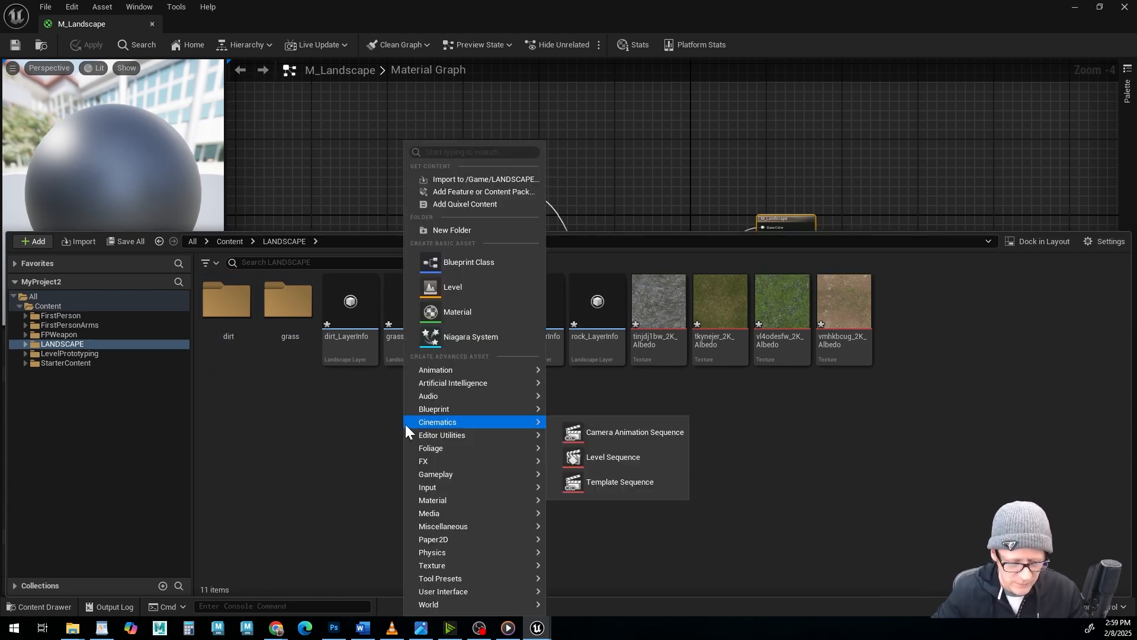
left_click(468, 230)
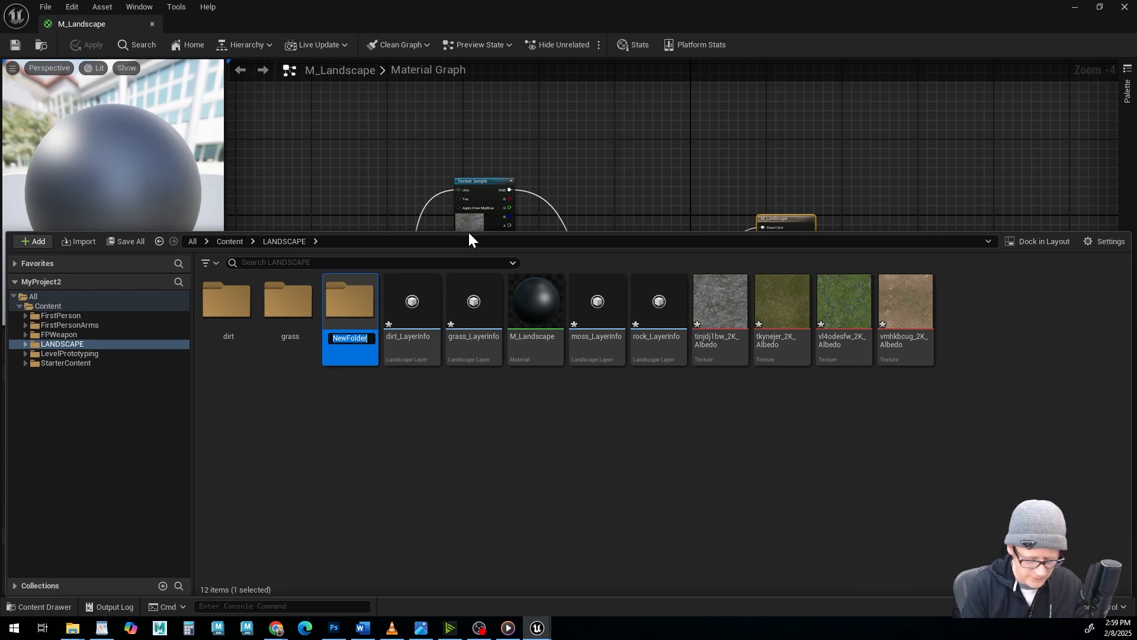
type("rock")
key("Return")
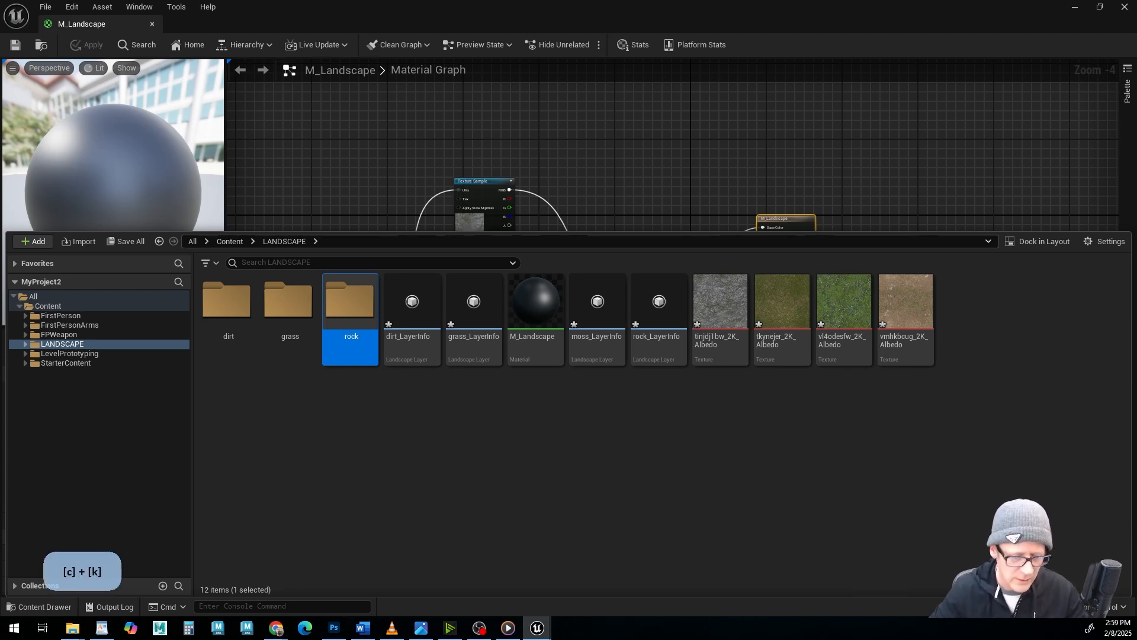
right_click(418, 423)
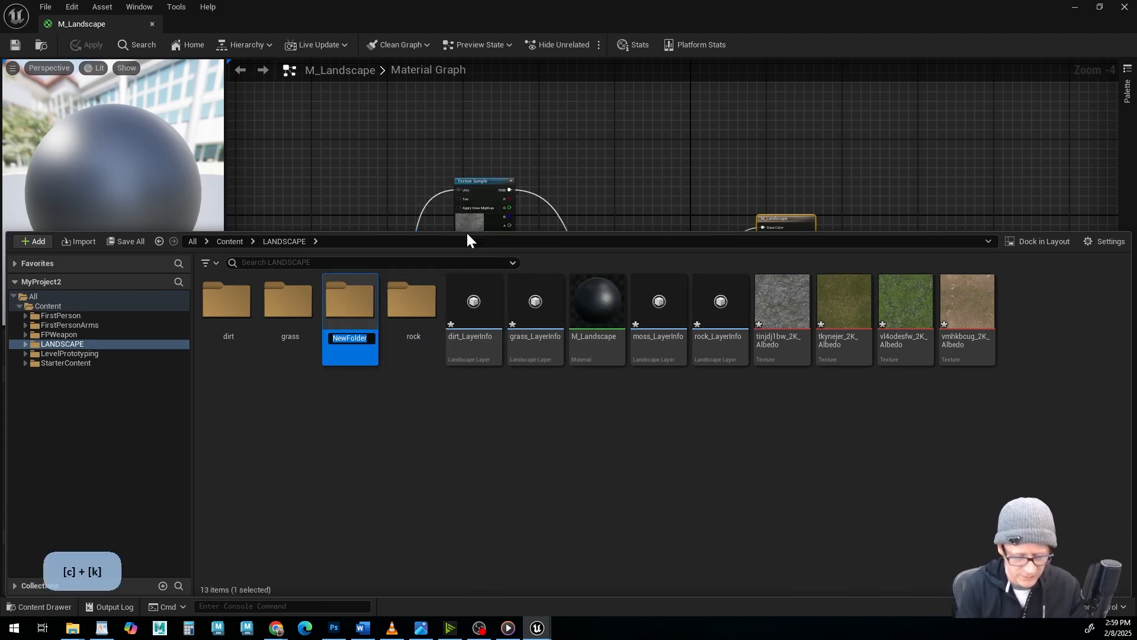
type("moss")
key("Return")
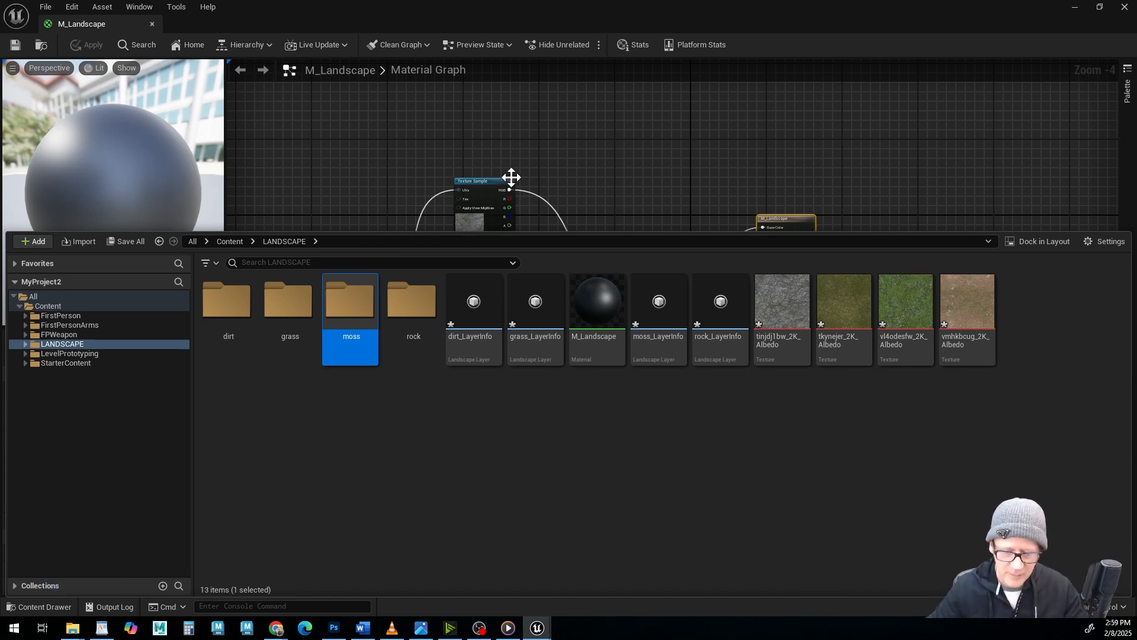
Move dirt_LayerInfo into the dirt folder and grass_LayerInfo into the grass folder.
left_click(476, 301)
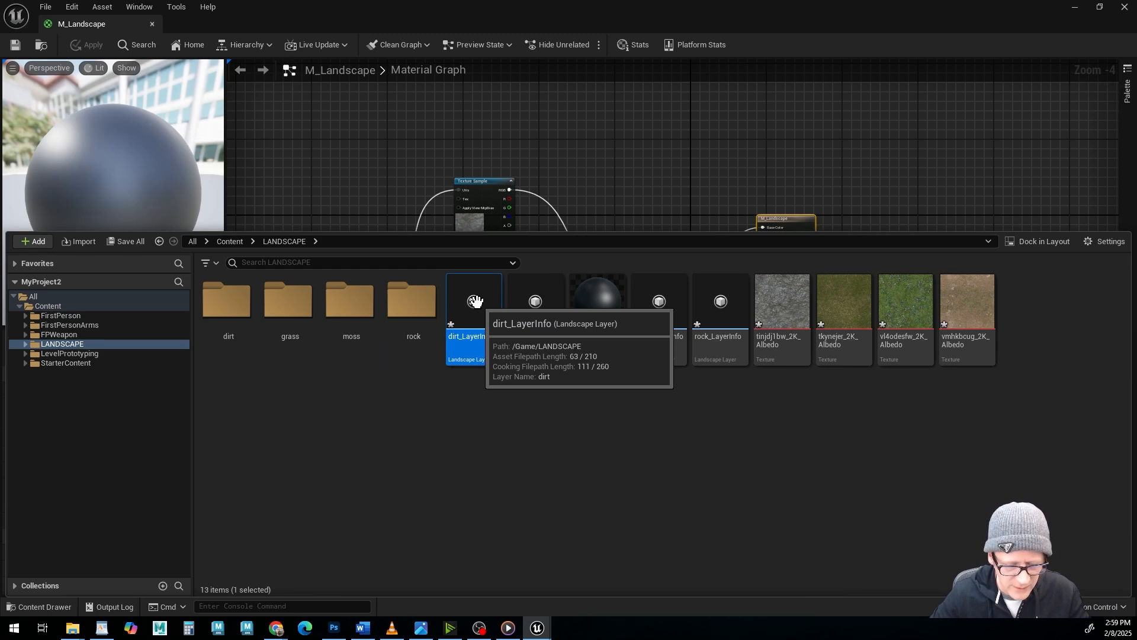
left_click_drag(476, 301, 229, 298)
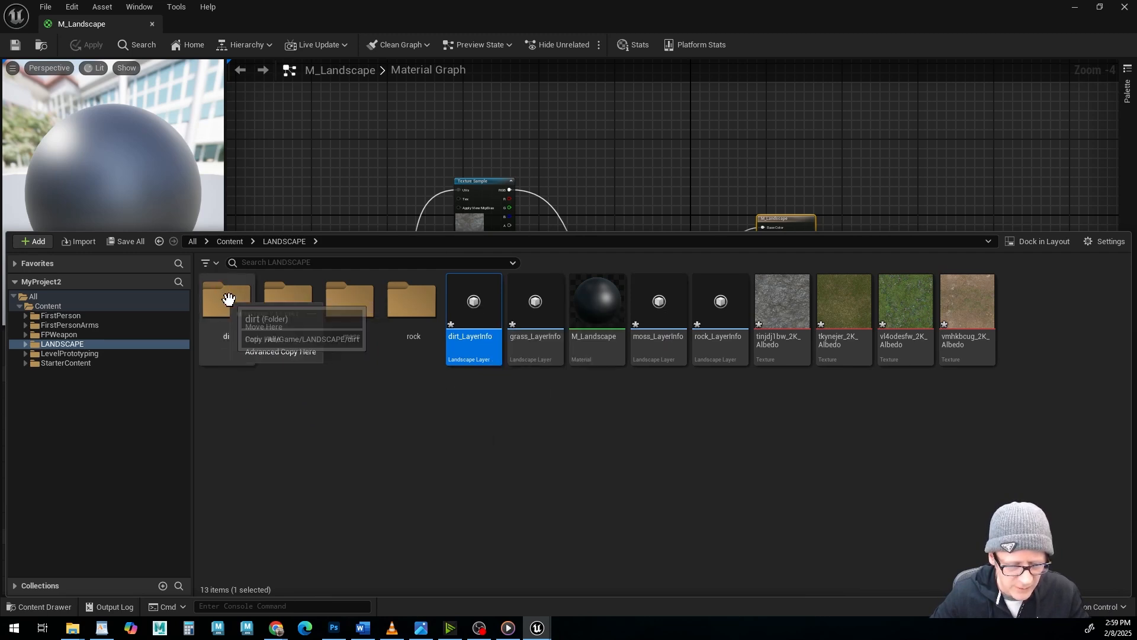
left_click(270, 325)
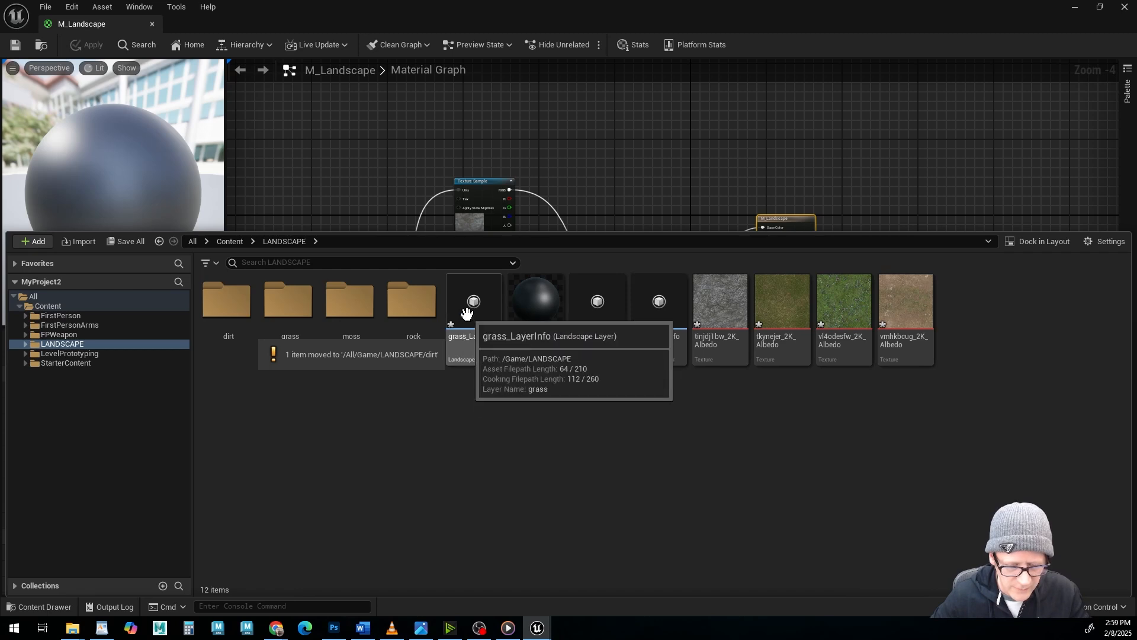
left_click_drag(472, 302, 311, 329)
left_click(311, 329)
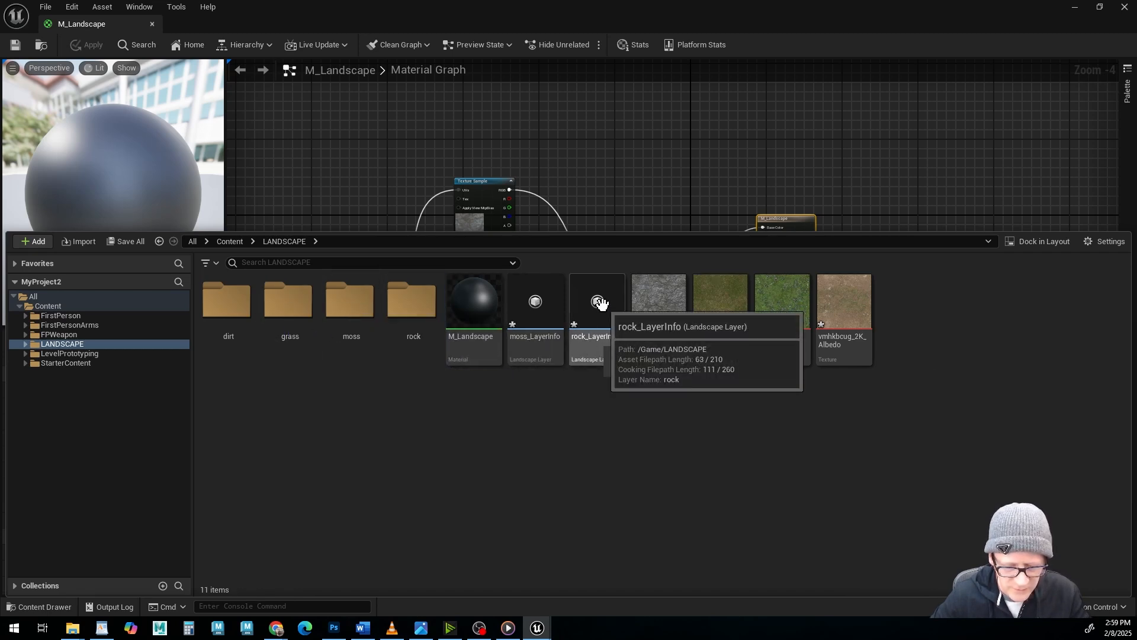
Move rock_LayerInfo into the rock folder and moss_LayerInfo into the moss folder.
left_click_drag(599, 302, 403, 310)
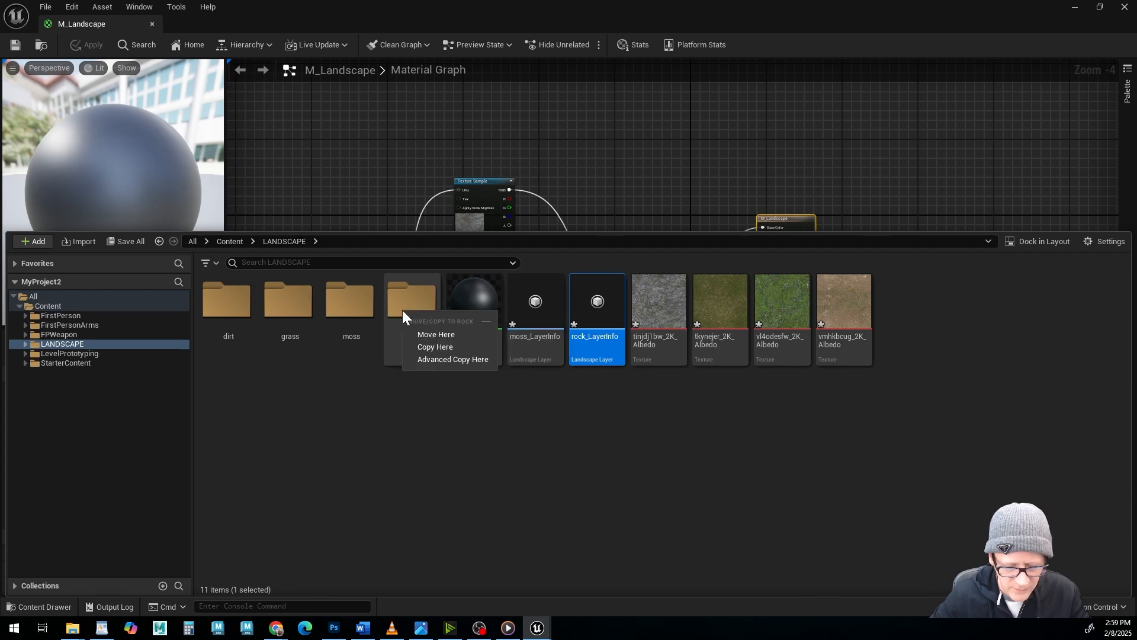
left_click(435, 333)
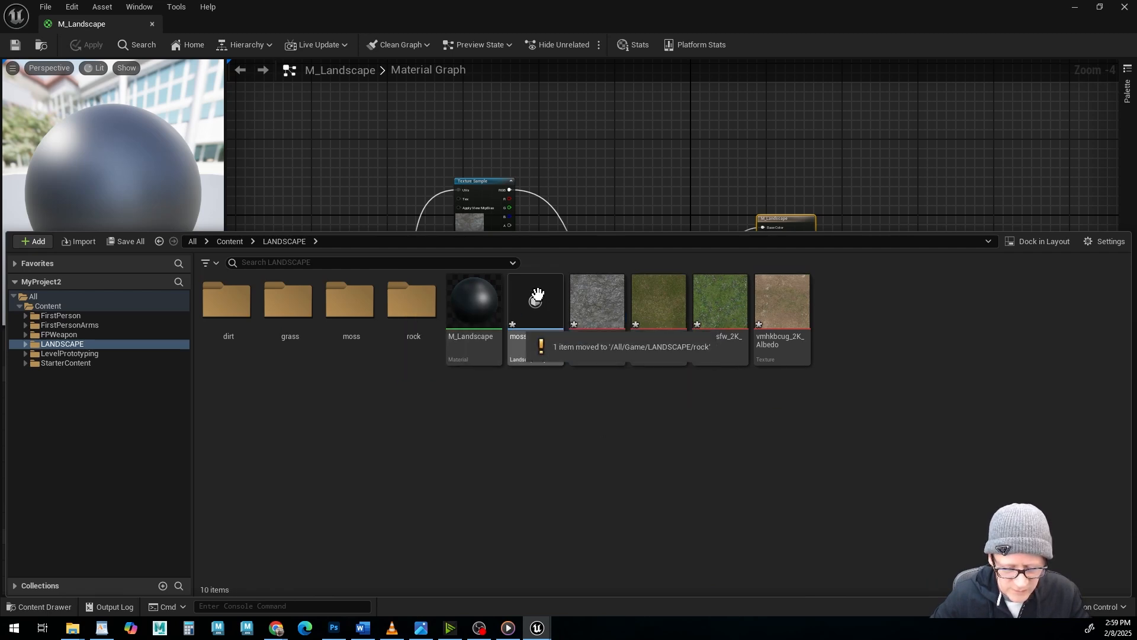
left_click_drag(537, 295, 360, 311)
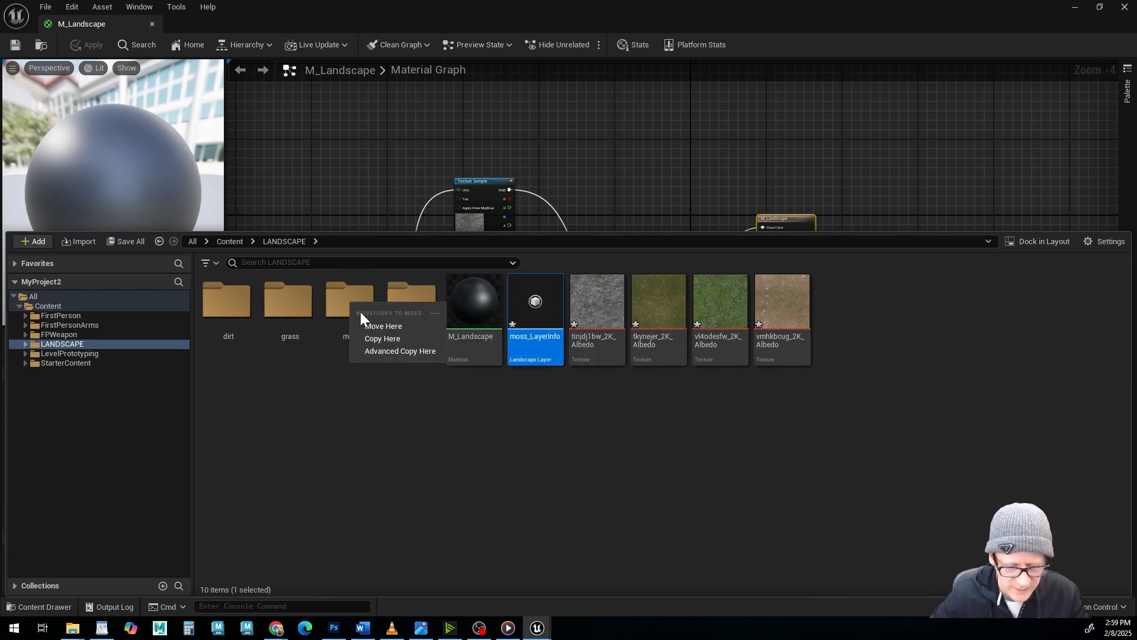
left_click(376, 325)
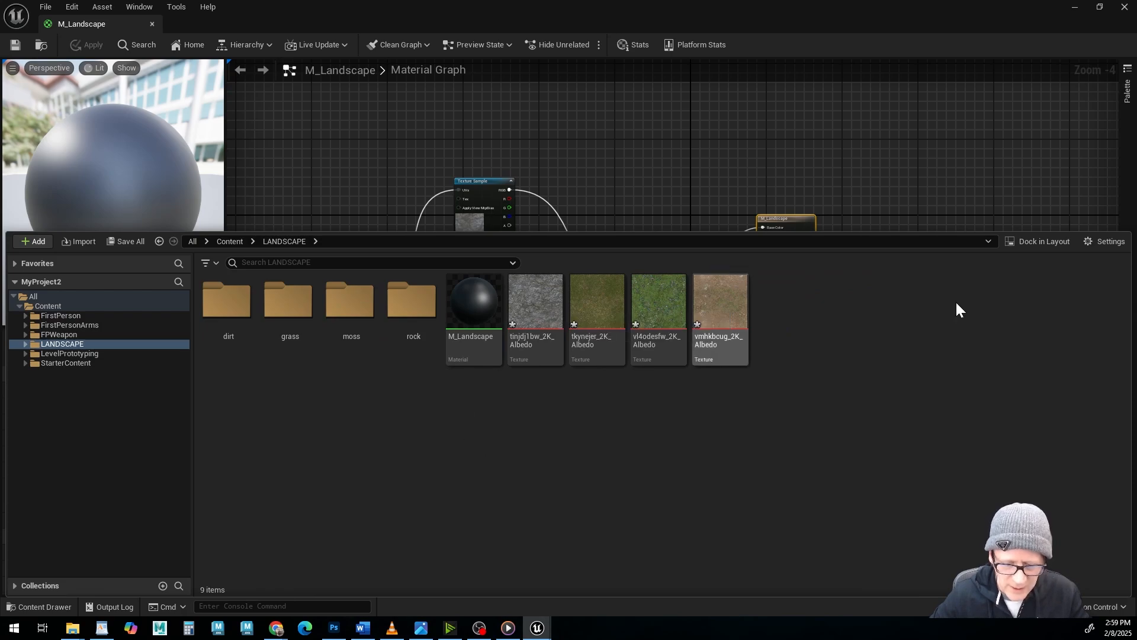
Return to the level viewport, select the grass landscape layer and paint grass over the rock in the foreground.
left_click(29, 605)
left_click(1075, 11)
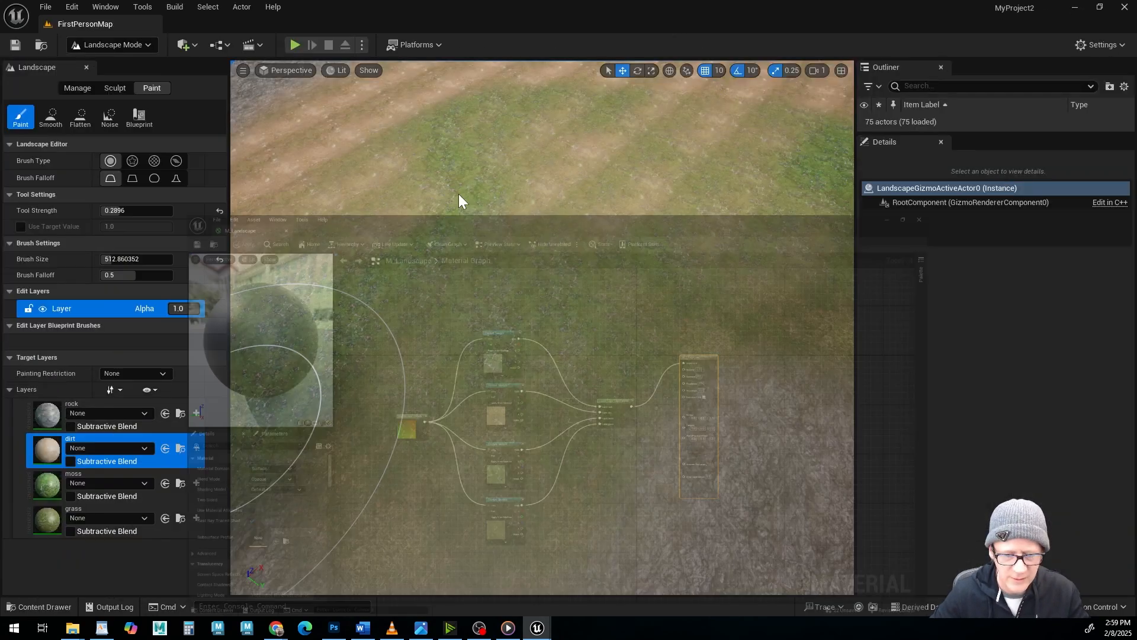
left_click_drag(553, 399, 540, 387, "alt")
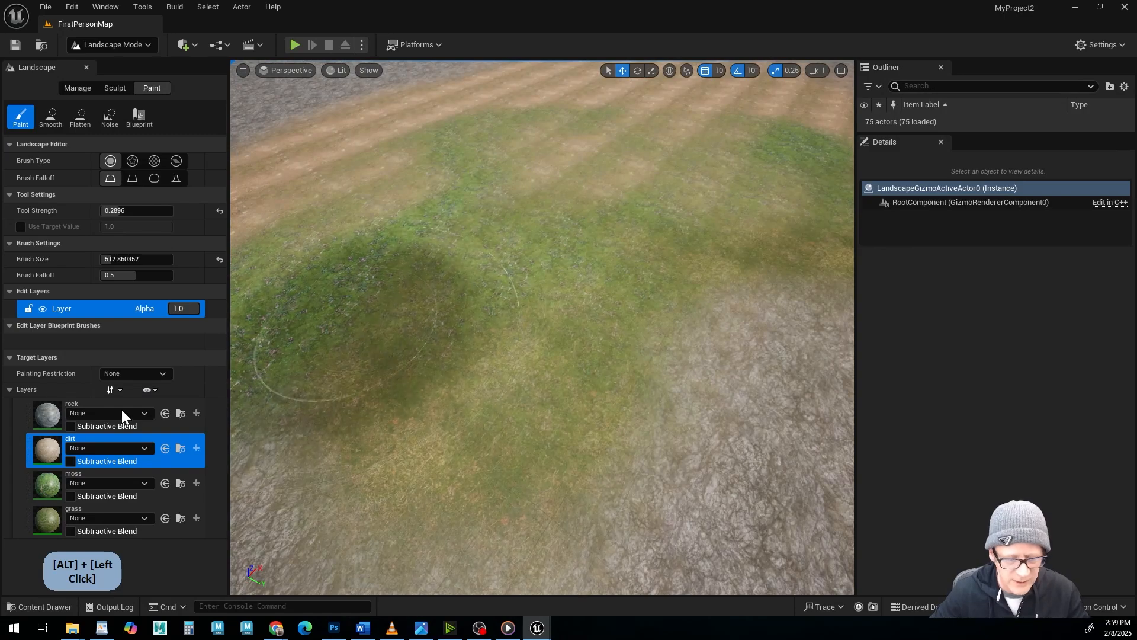
left_click(37, 520)
left_click_drag(766, 452, 711, 462)
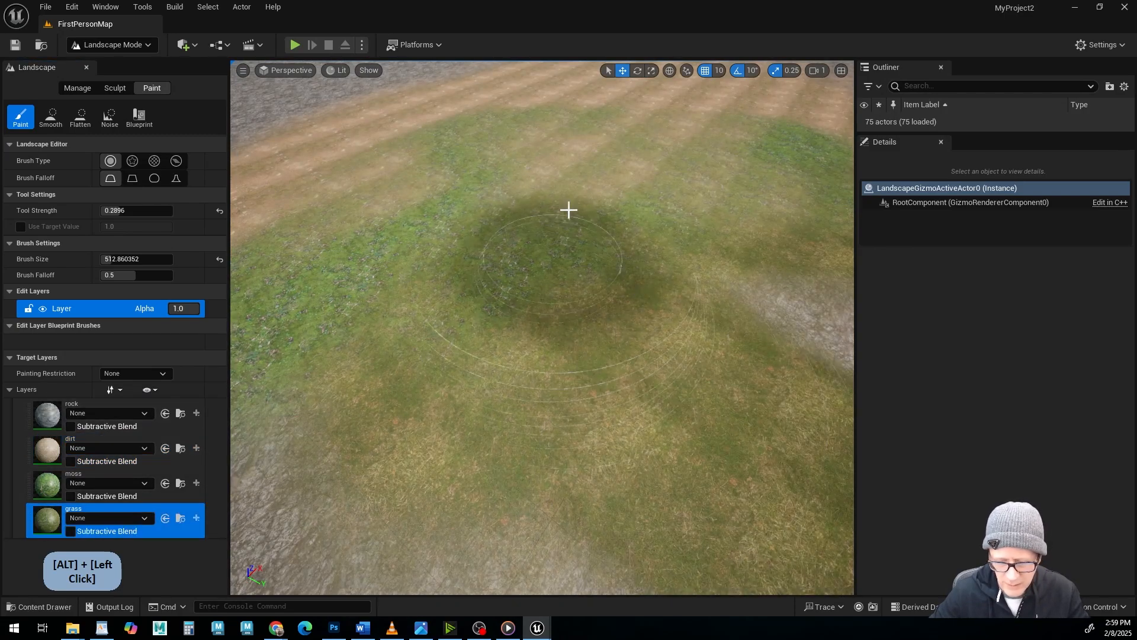
right_click_drag(533, 324, 468, 314, "alt")
left_click_drag(468, 314, 504, 314, "alt")
right_click_drag(503, 314, 266, 311, "alt")
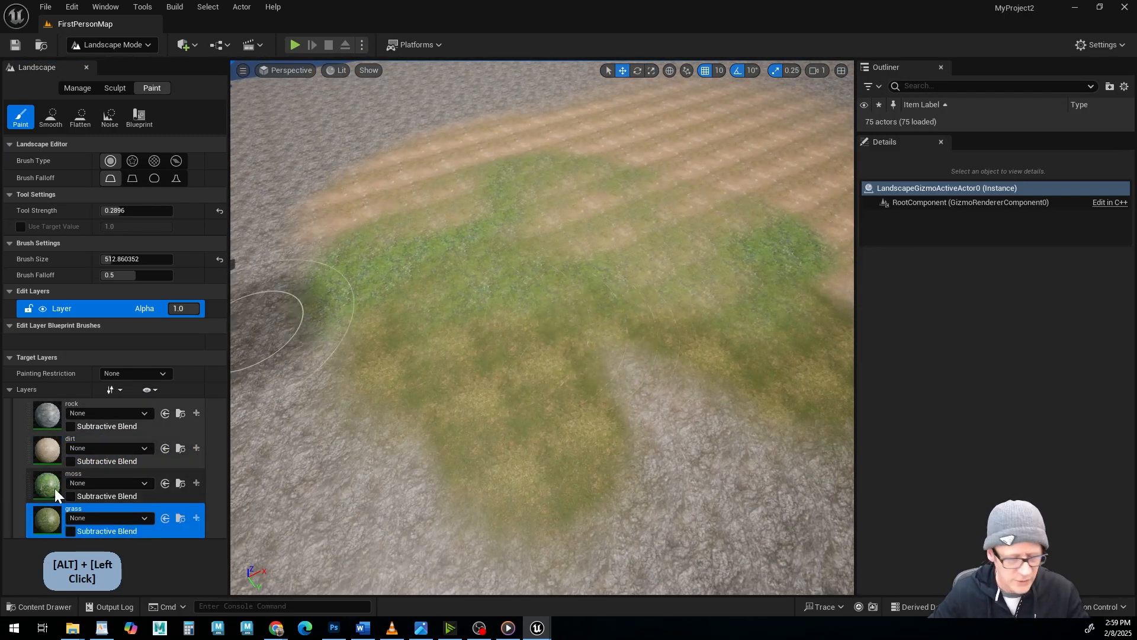
Move the tinjdj1bw_2K_Albedo texture into the rock folder and tkynejer_2K_Albedo into the grass folder.
left_click(36, 606)
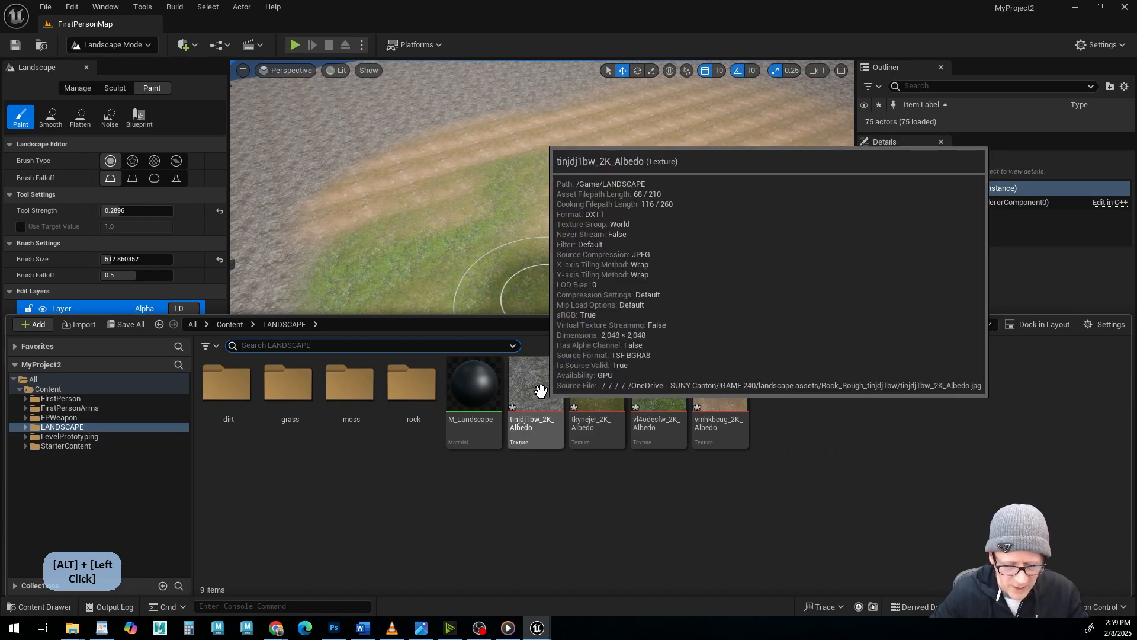
left_click_drag(555, 370, 406, 394)
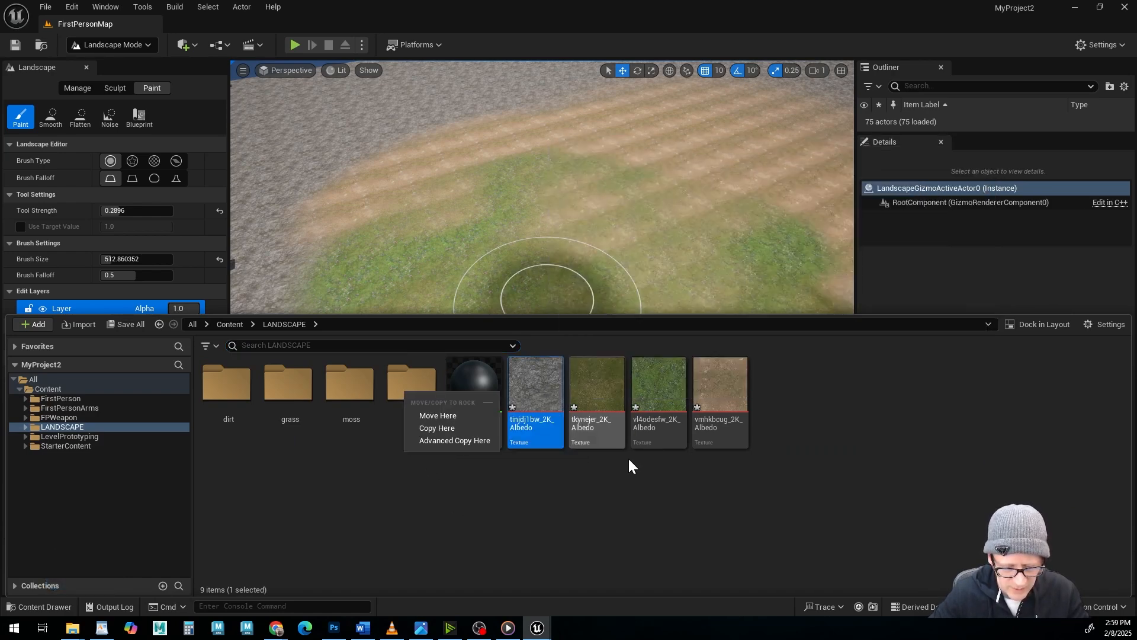
left_click(441, 416)
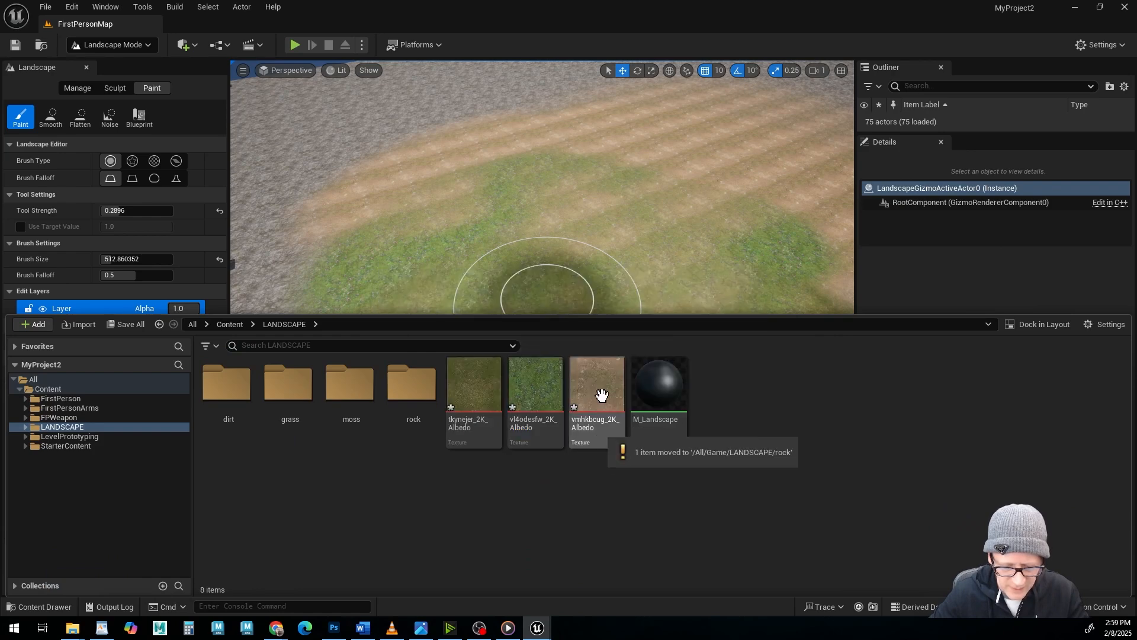
left_click_drag(474, 385, 292, 392)
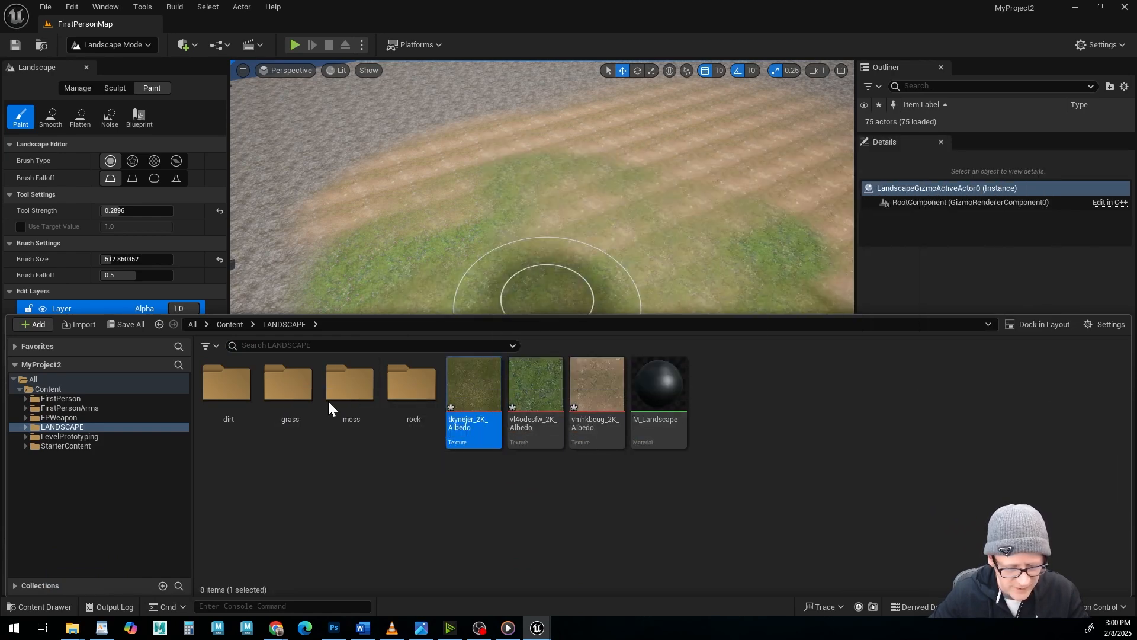
Move the vl4odesfw_2K_Albedo texture into the moss folder and vmhkbcug_2K_Albedo into the dirt folder.
left_click_drag(472, 394, 374, 406)
left_click(382, 414)
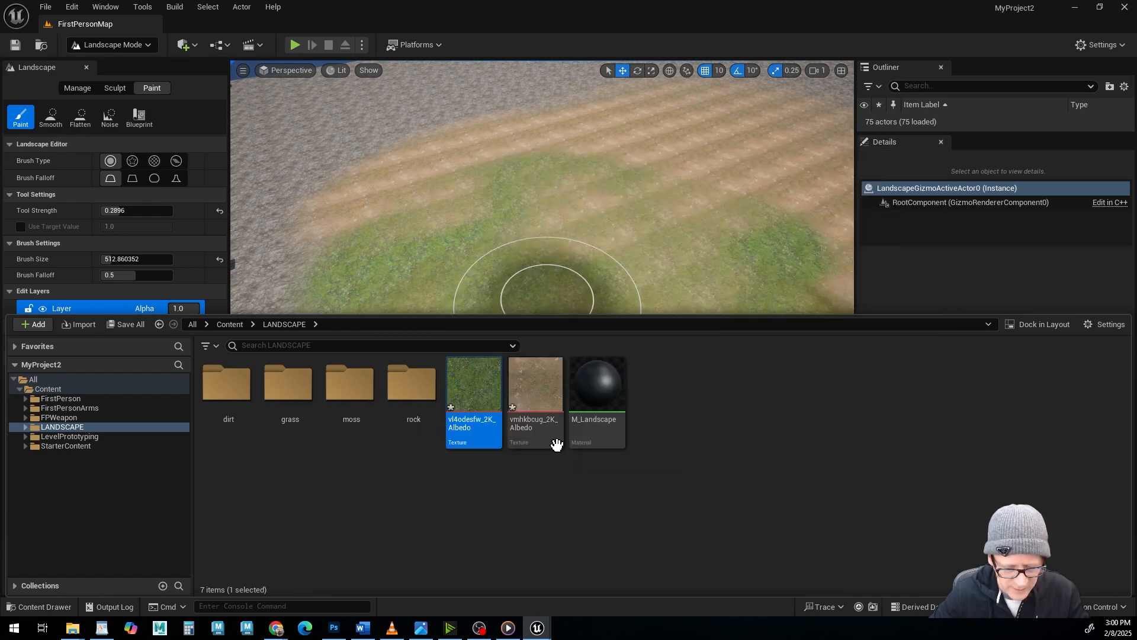
left_click_drag(477, 408, 247, 393)
left_click(253, 410)
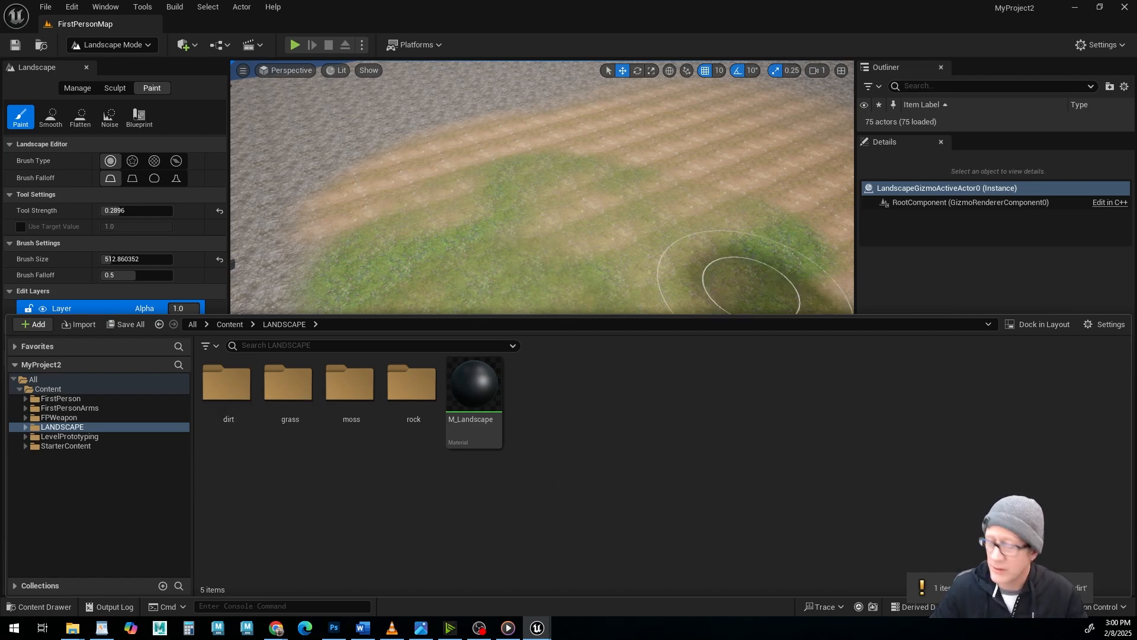
Open the project's rock folder and bring the File Explorer window with the Rock_Rough_tinjdj1bw textures over the editor.
left_click_drag(669, 0, 820, 0)
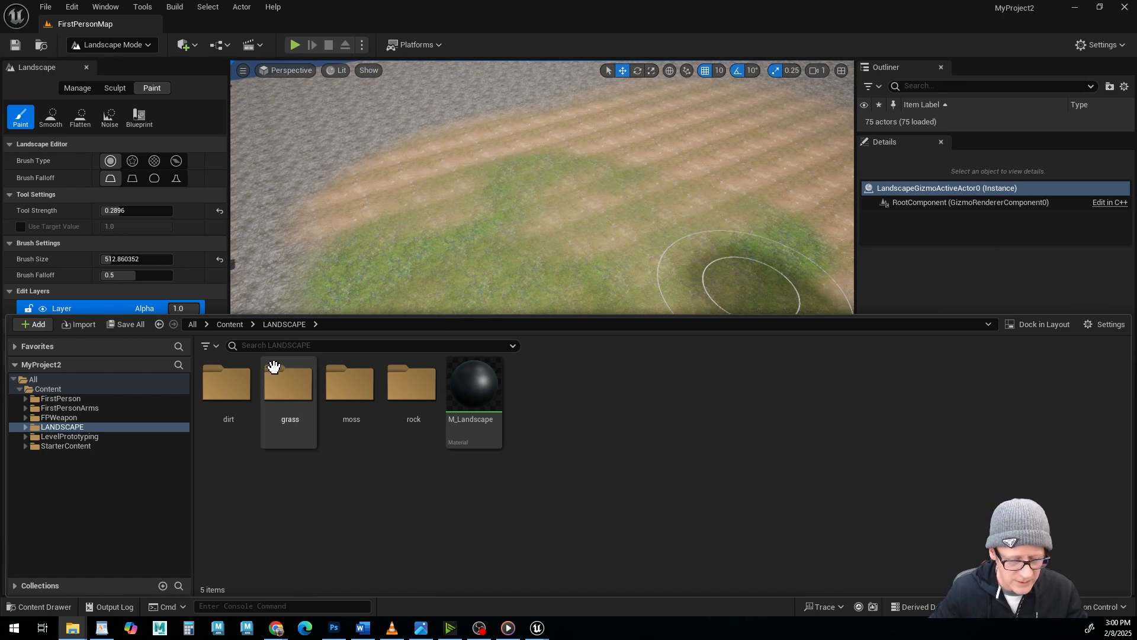
left_click(413, 382)
double_click(412, 382)
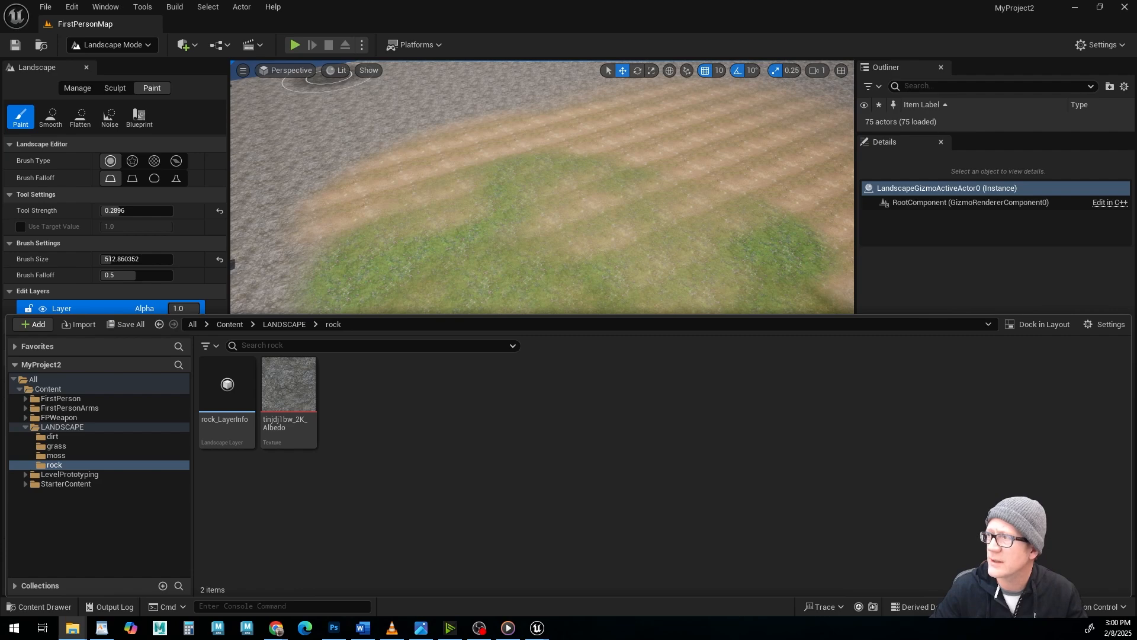
left_click_drag(1019, 0, 775, 111)
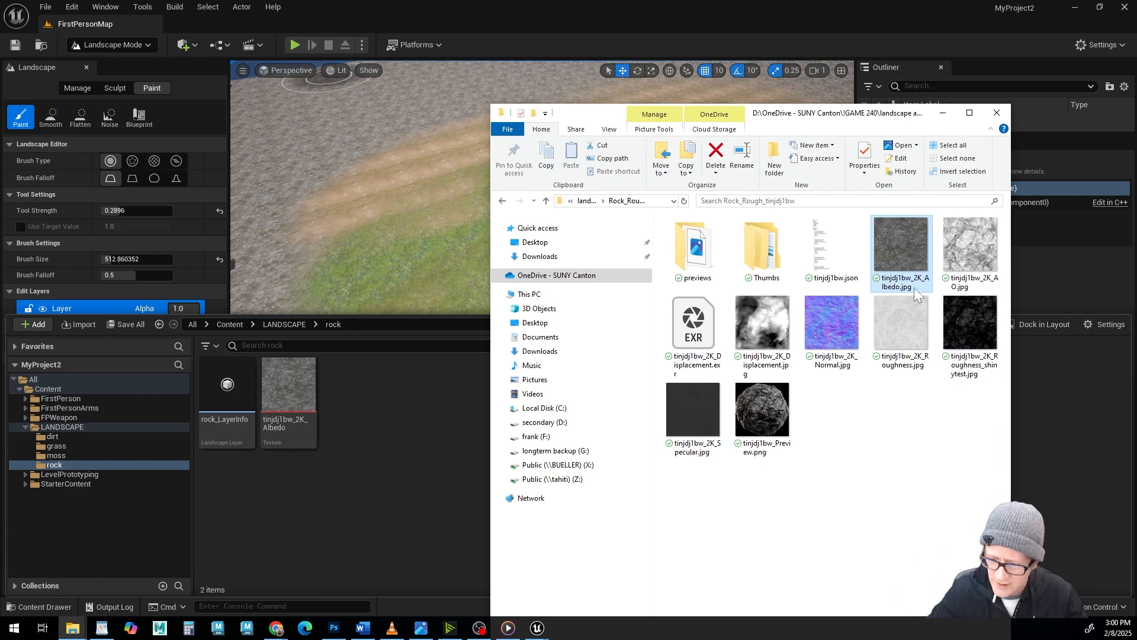
Import the tinjdj1bw_2K AO, Normal, Roughness and Roughness_shinytest images into the rock folder and accept the normal map setting.
left_click(963, 245)
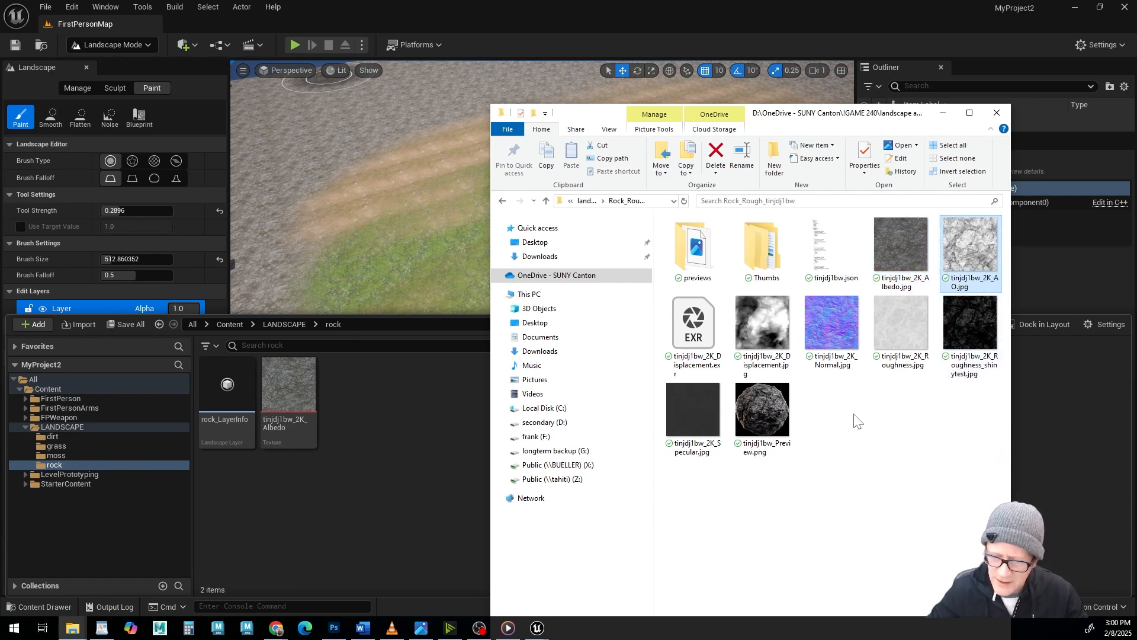
left_click(828, 319, "ctrl")
left_click(973, 325, "ctrl")
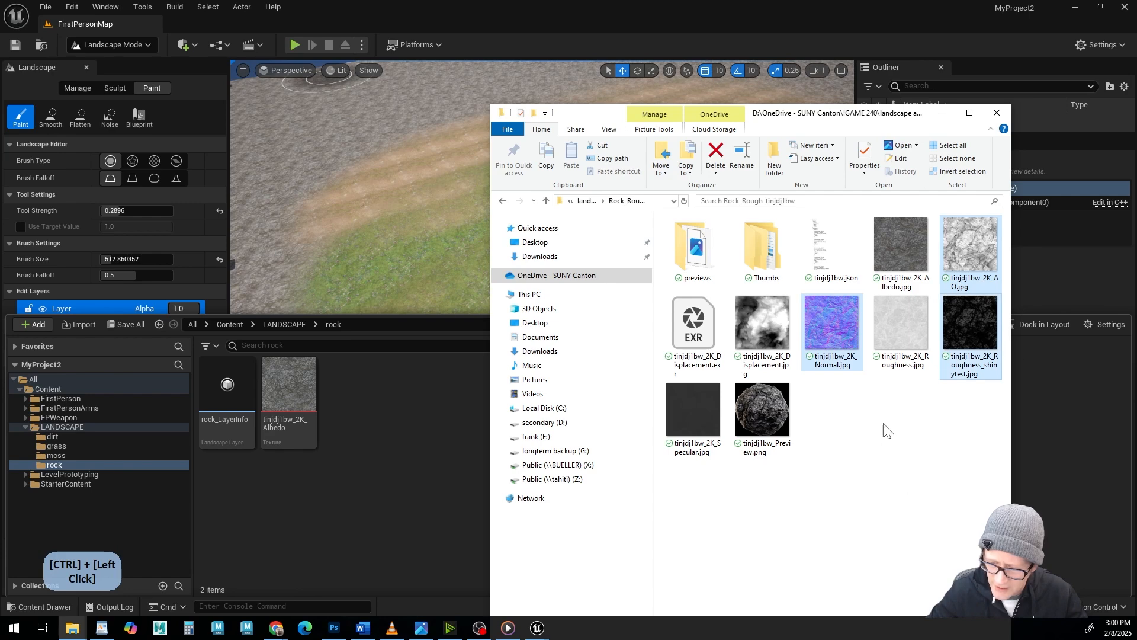
left_click(900, 316, "ctrl")
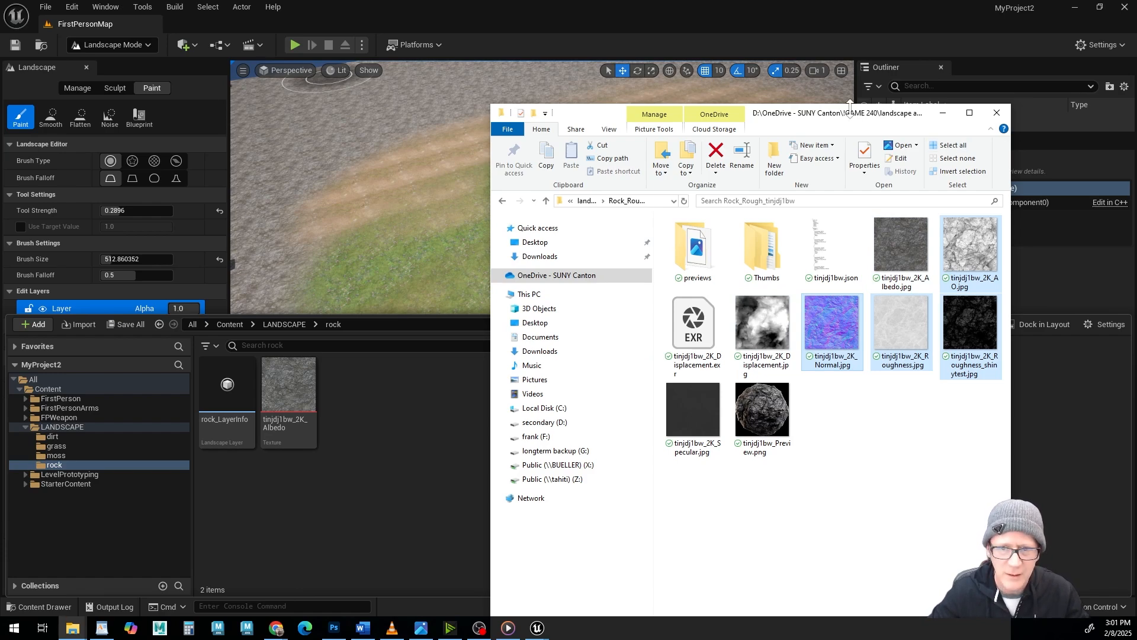
left_click_drag(849, 105, 732, 44)
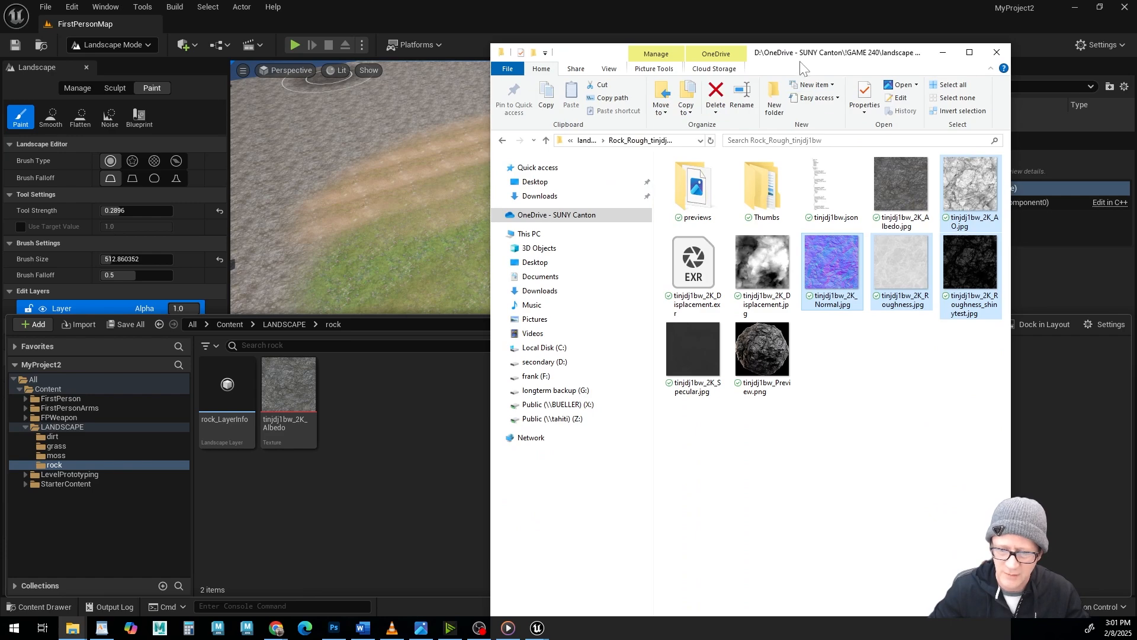
left_click_drag(800, 61, 817, 0)
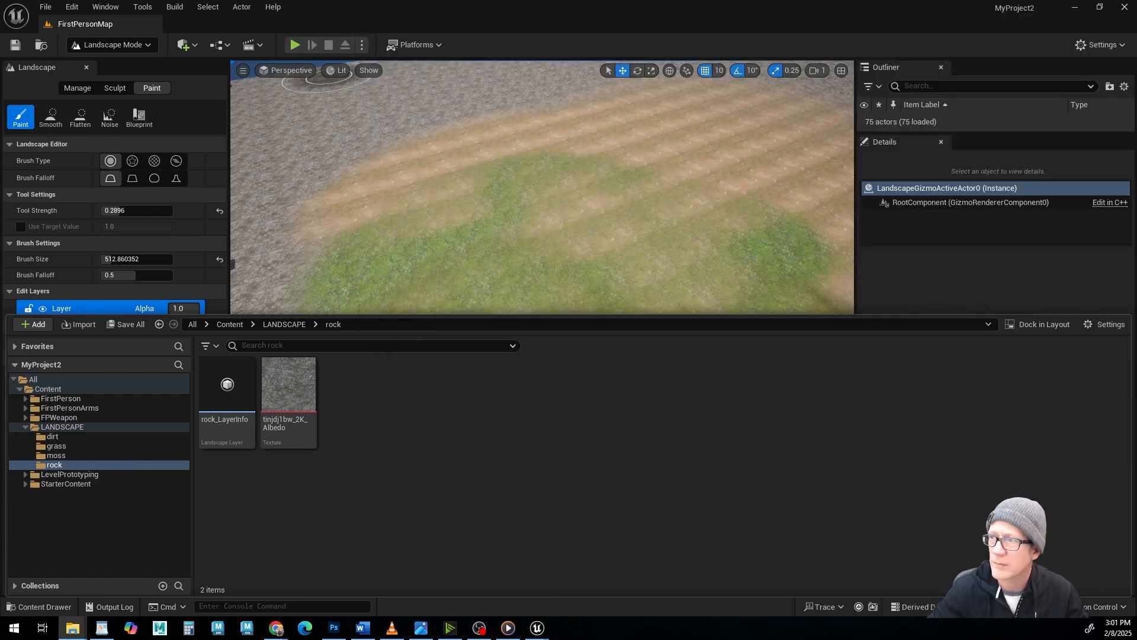
left_click_drag(568, 0, 821, 115)
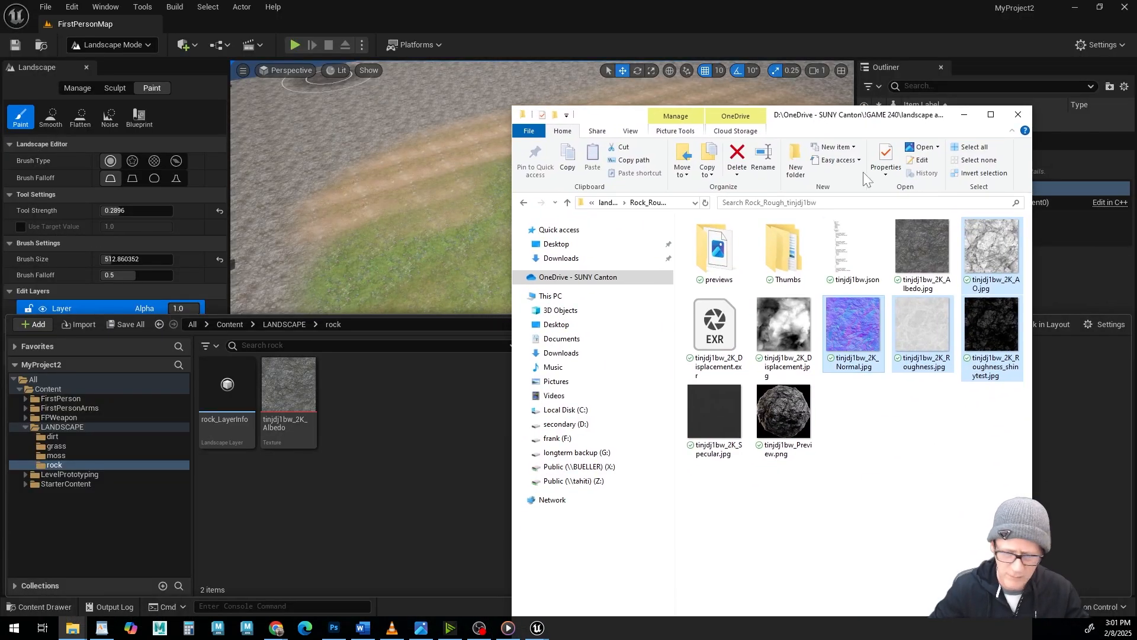
left_click_drag(853, 326, 391, 438)
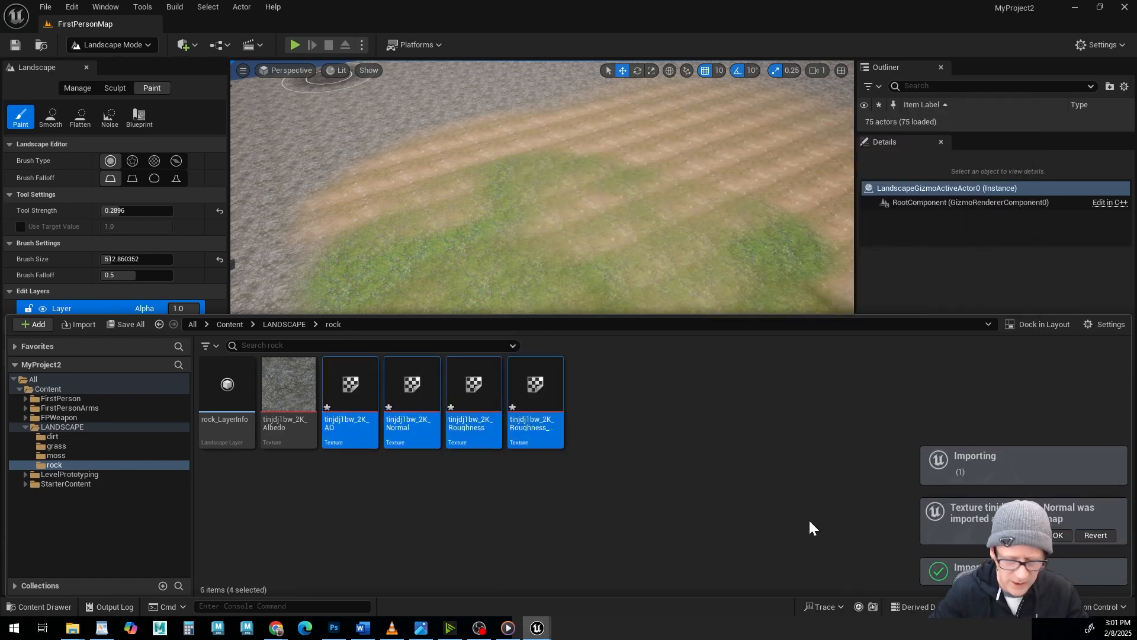
left_click(1059, 535)
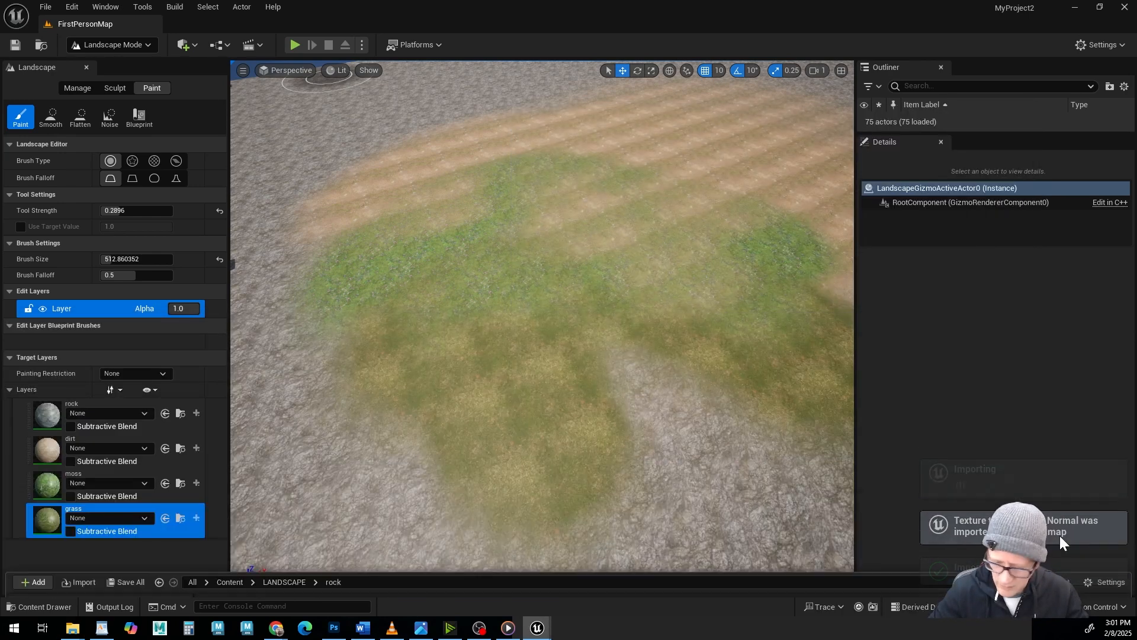
Open the project's moss folder and switch back to File Explorer.
left_click(38, 606)
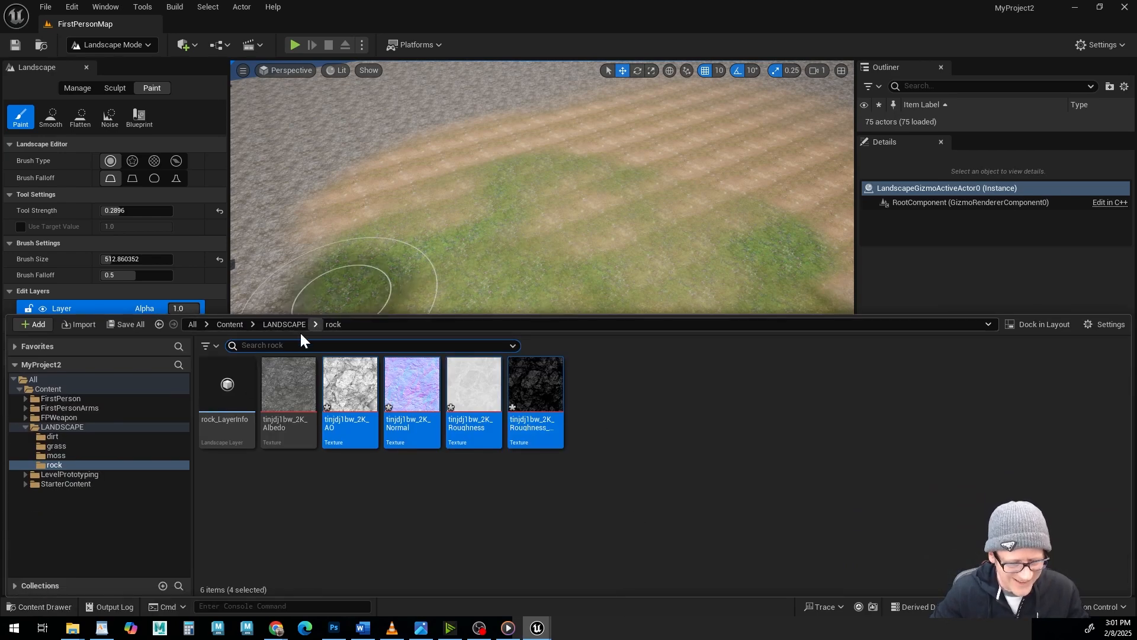
left_click(44, 455)
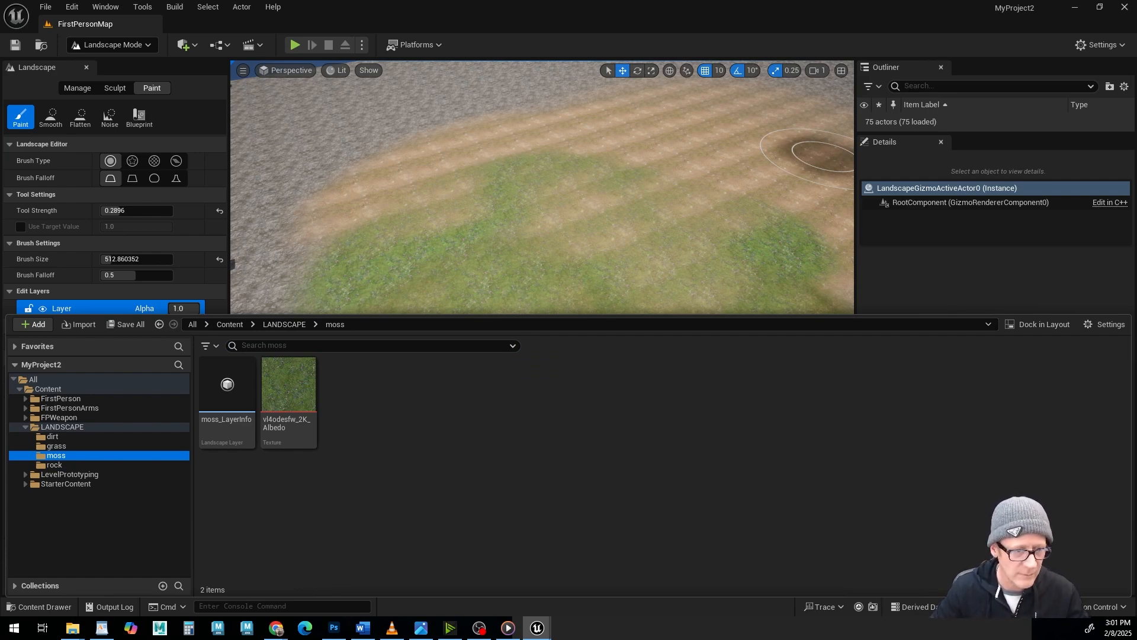
key("alt+Tab")
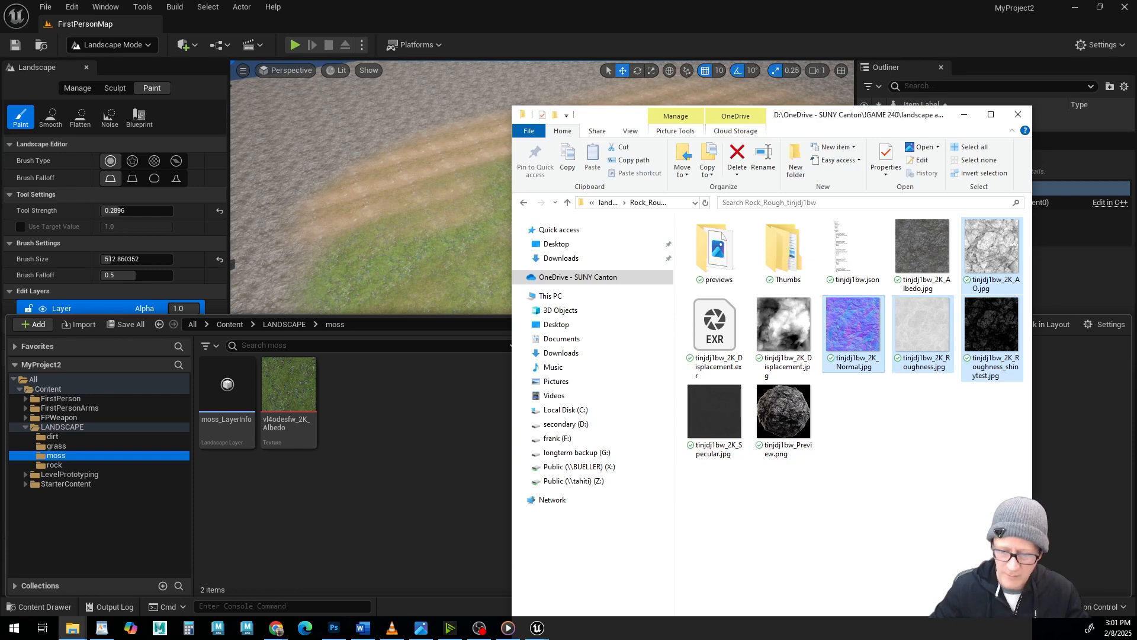
Look through the ground_forest_vmhkbcug, ground_forest_vl4odesfw and grass_lawn_tkynejer source folders to identify the moss texture set.
left_click(568, 203)
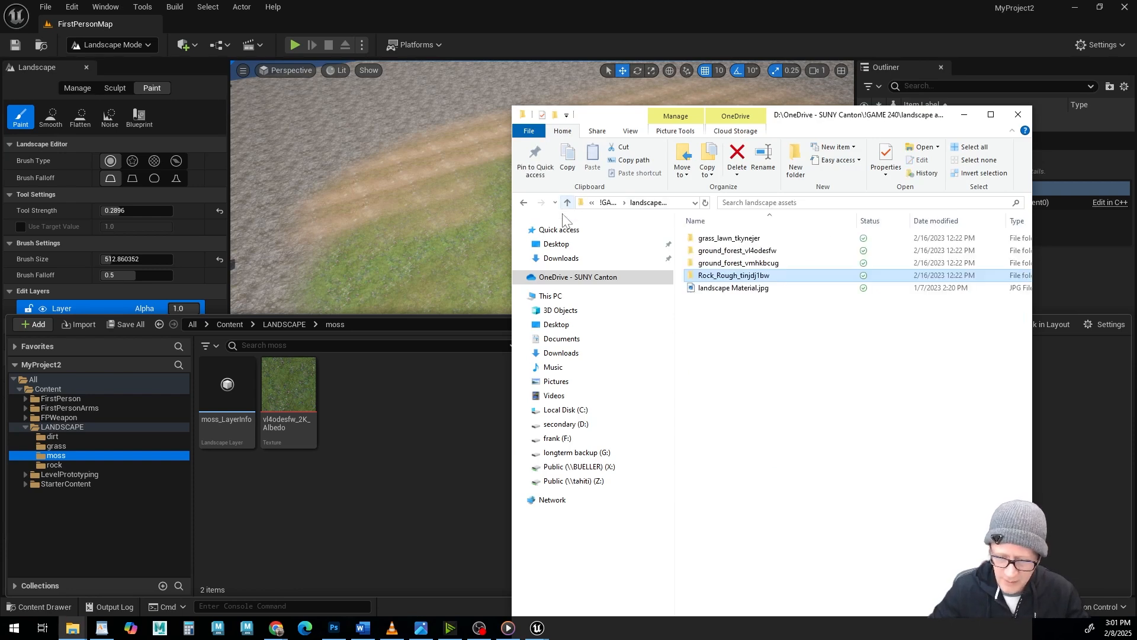
left_click(695, 266)
double_click(694, 268)
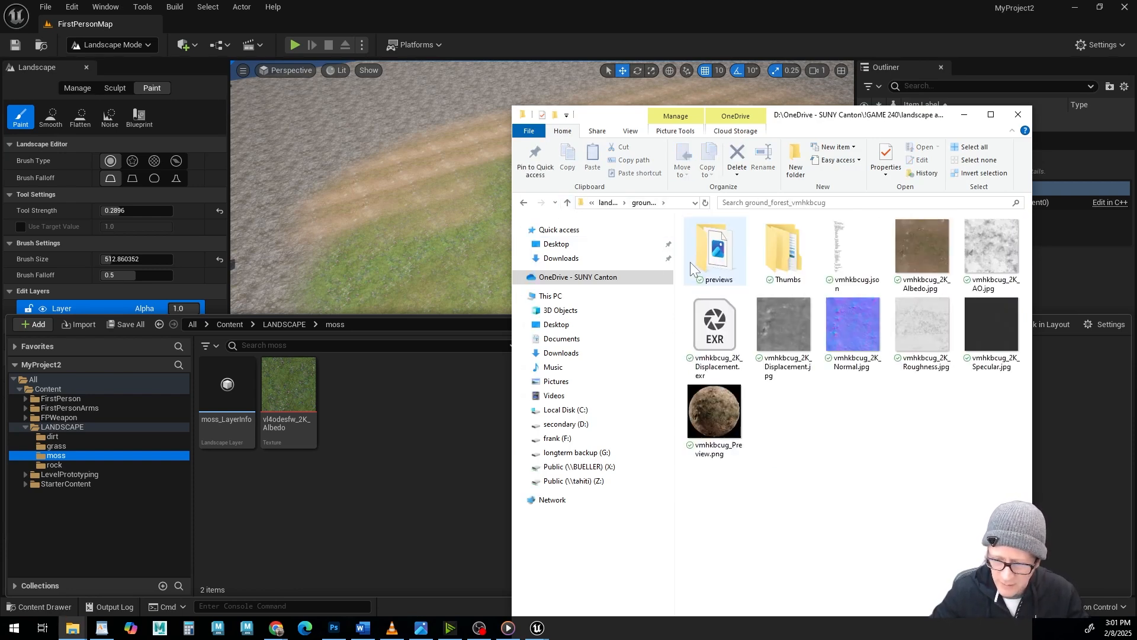
left_click(568, 203)
double_click(735, 250)
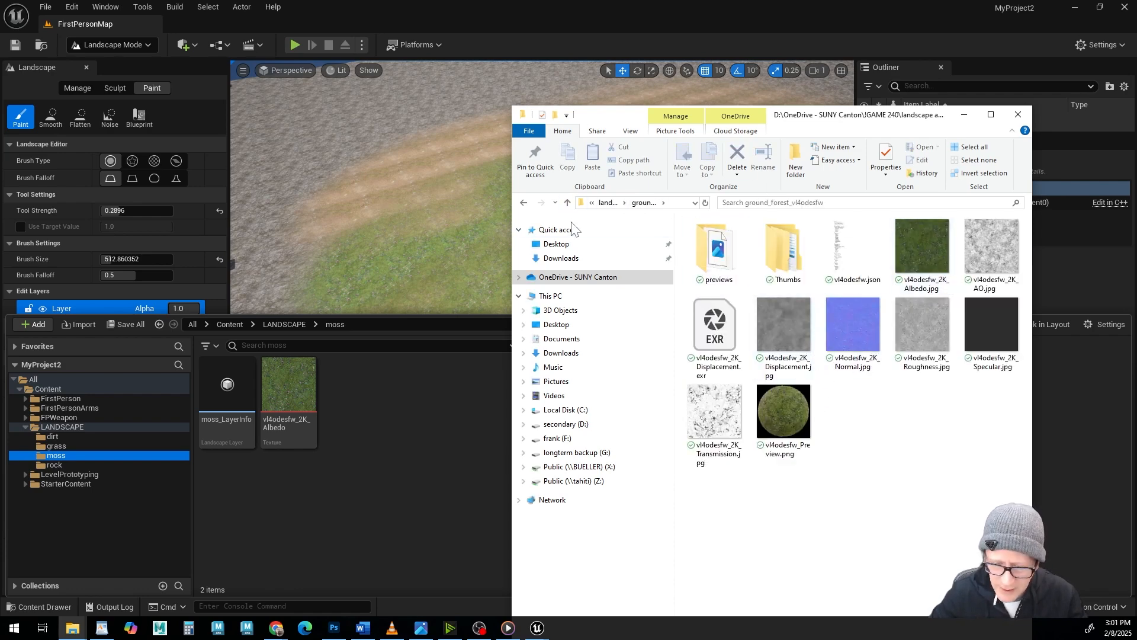
left_click(567, 203)
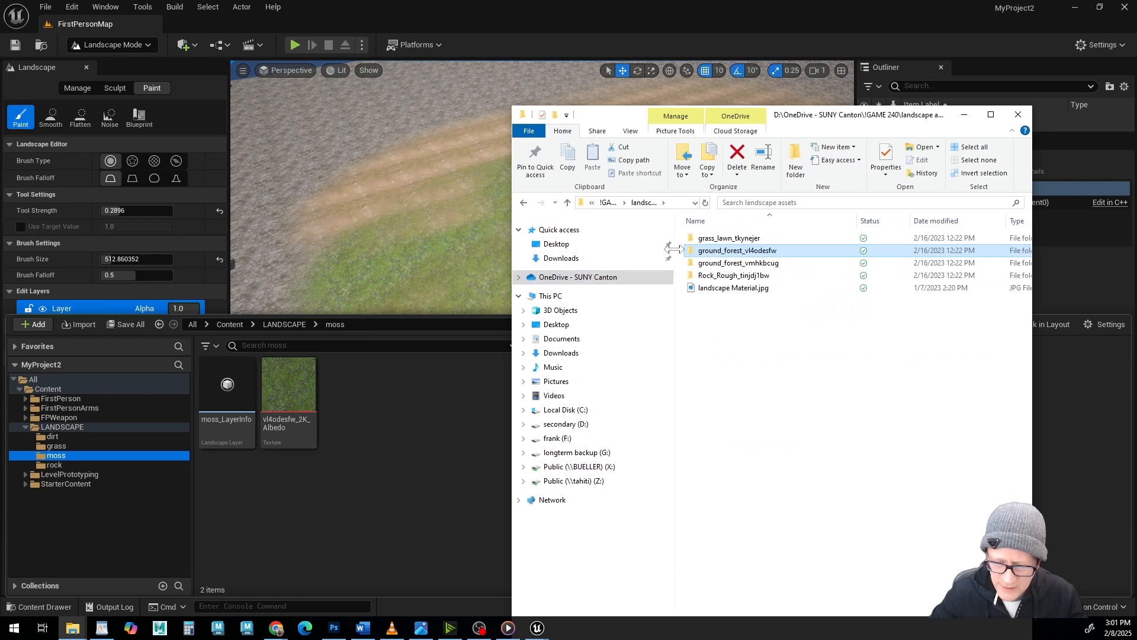
double_click(688, 237)
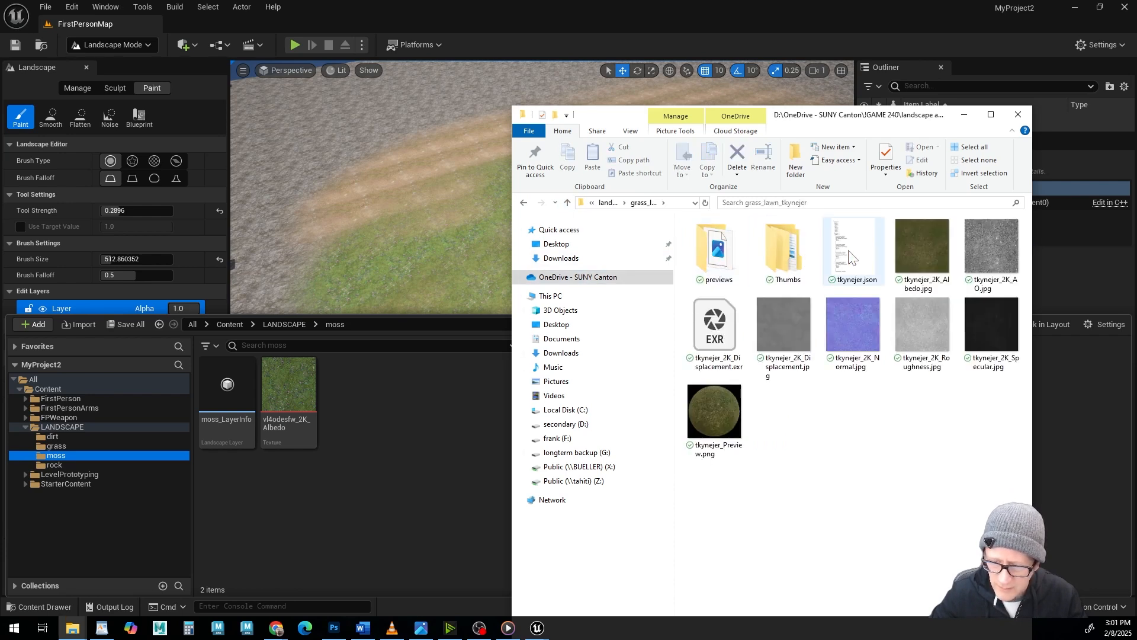
left_click(933, 259)
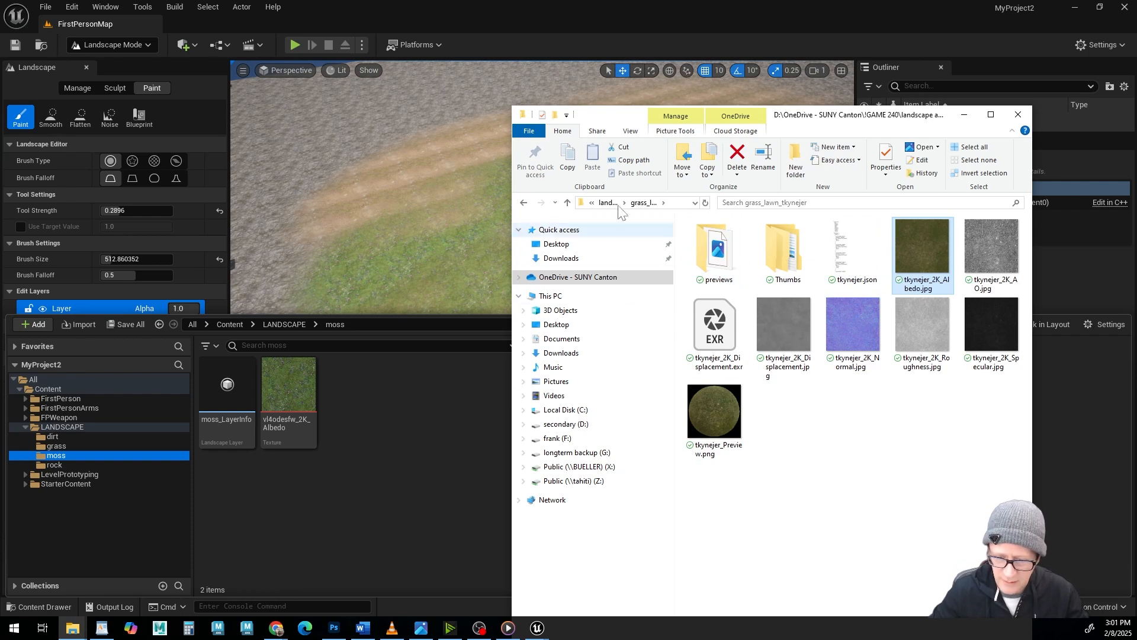
left_click(567, 203)
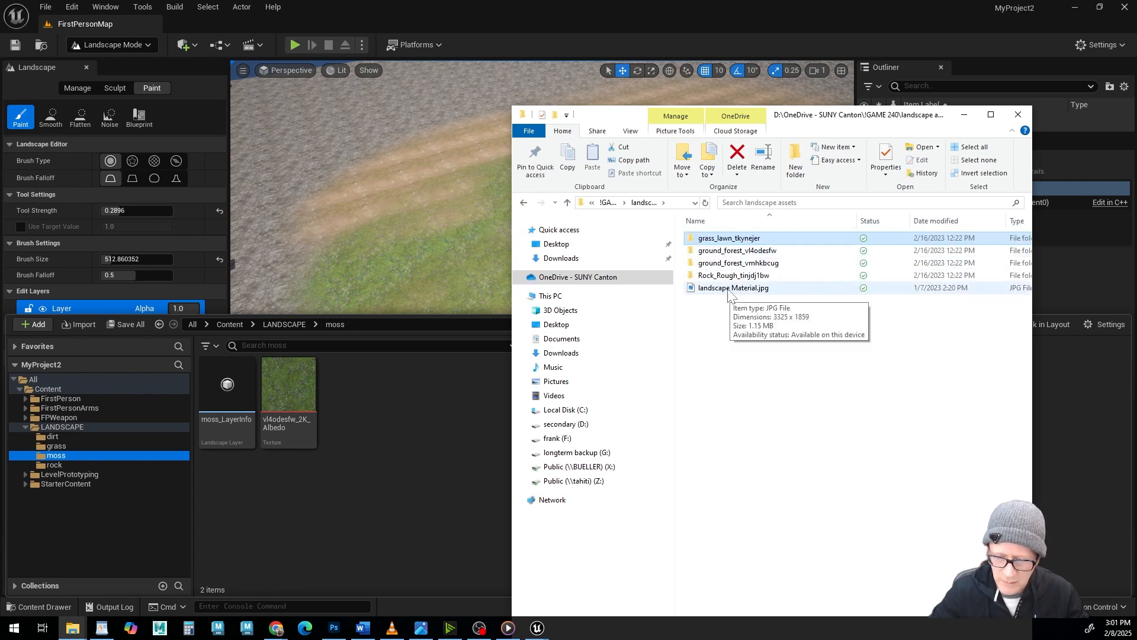
Import the vl4odesfw_2K AO, Normal, Roughness, Specular and Transmission images from ground_forest_vl4odesfw into the moss folder.
left_click(690, 252)
double_click(690, 254)
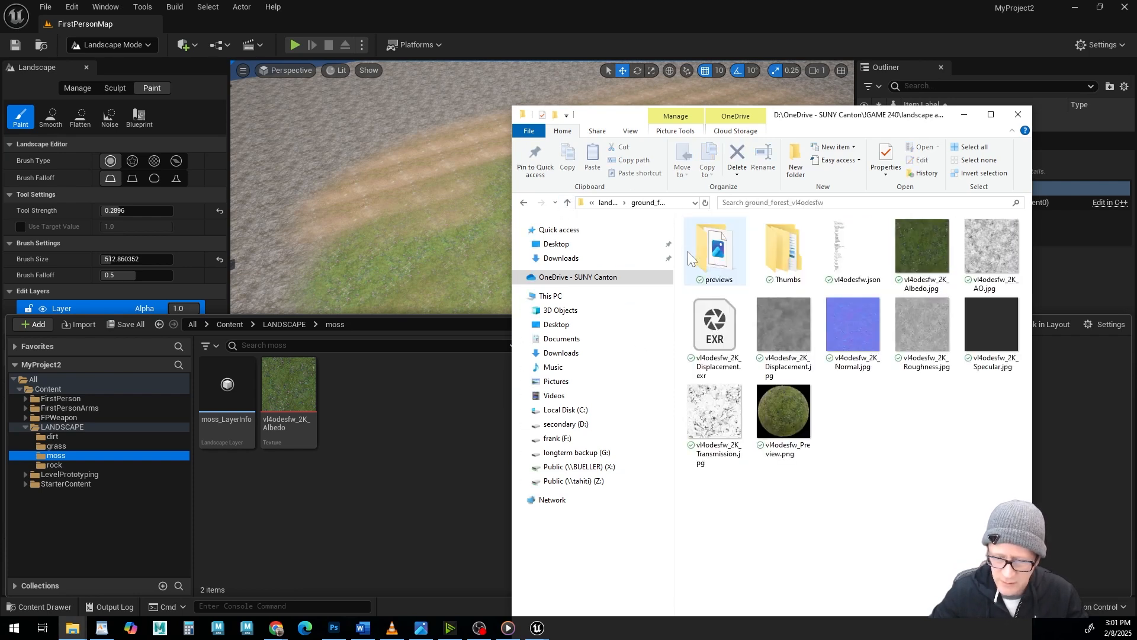
left_click(1006, 249)
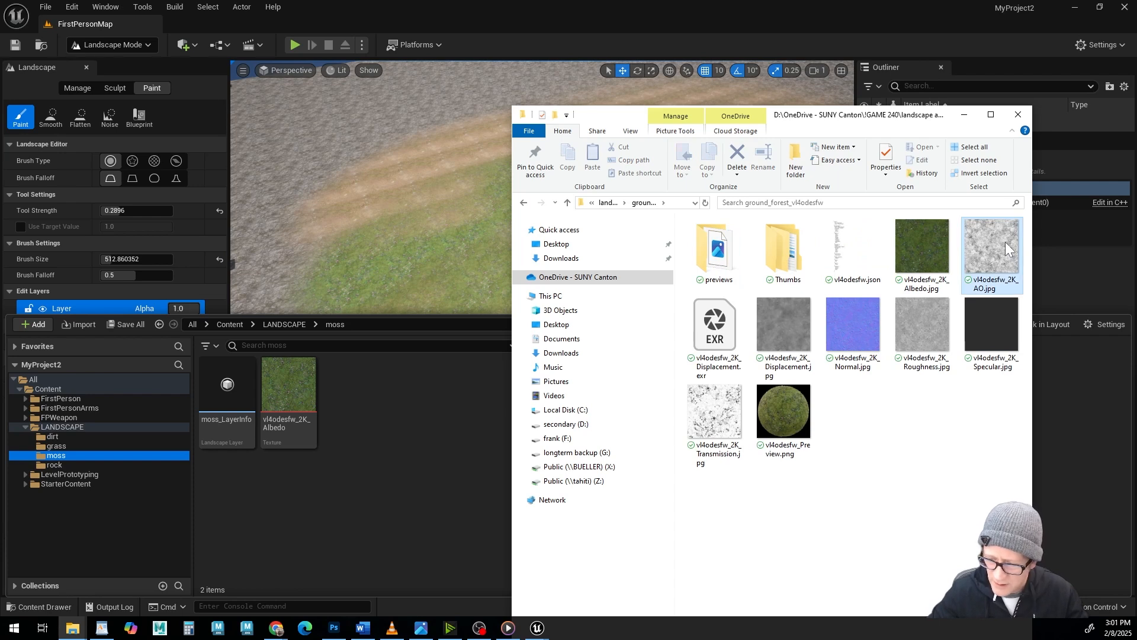
left_click(851, 323, "ctrl")
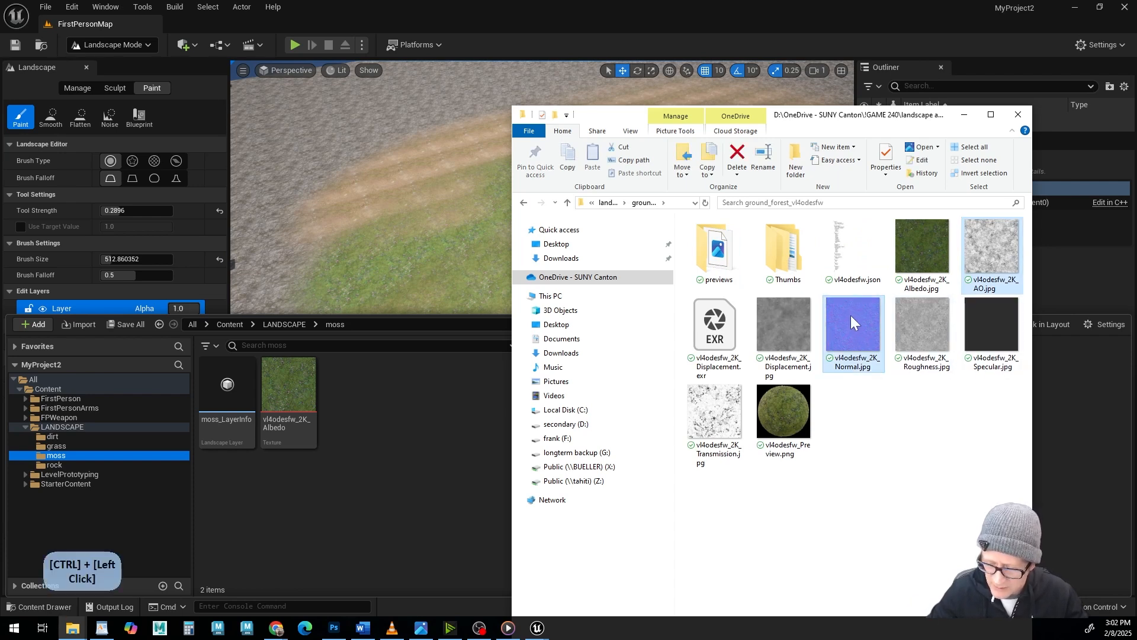
left_click(938, 342, "ctrl")
left_click(986, 338, "ctrl")
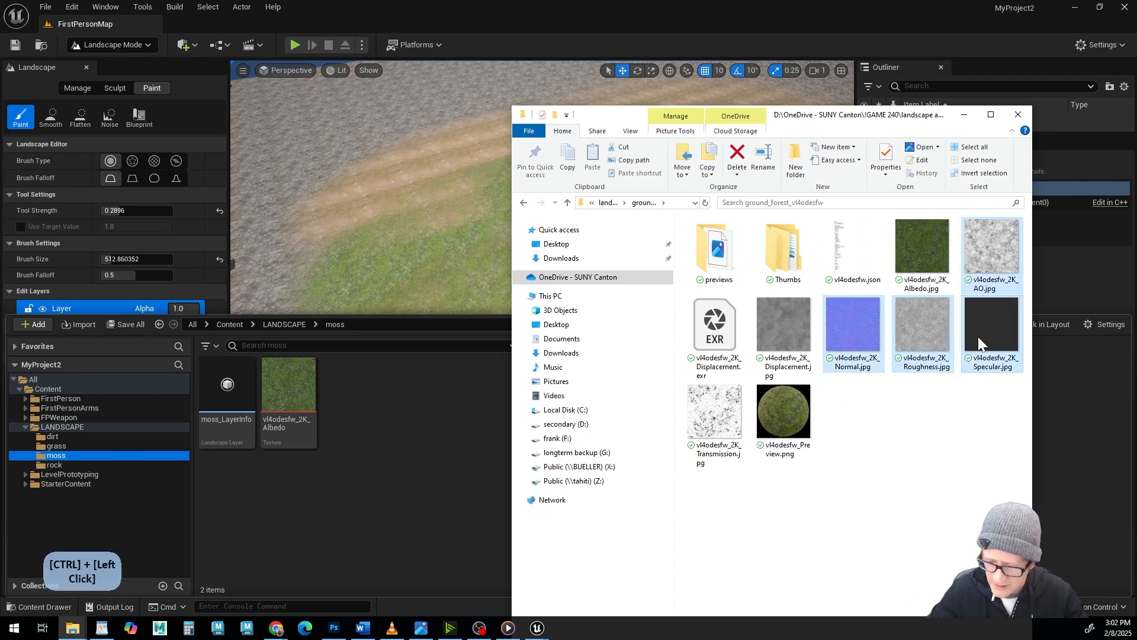
left_click(706, 412, "ctrl")
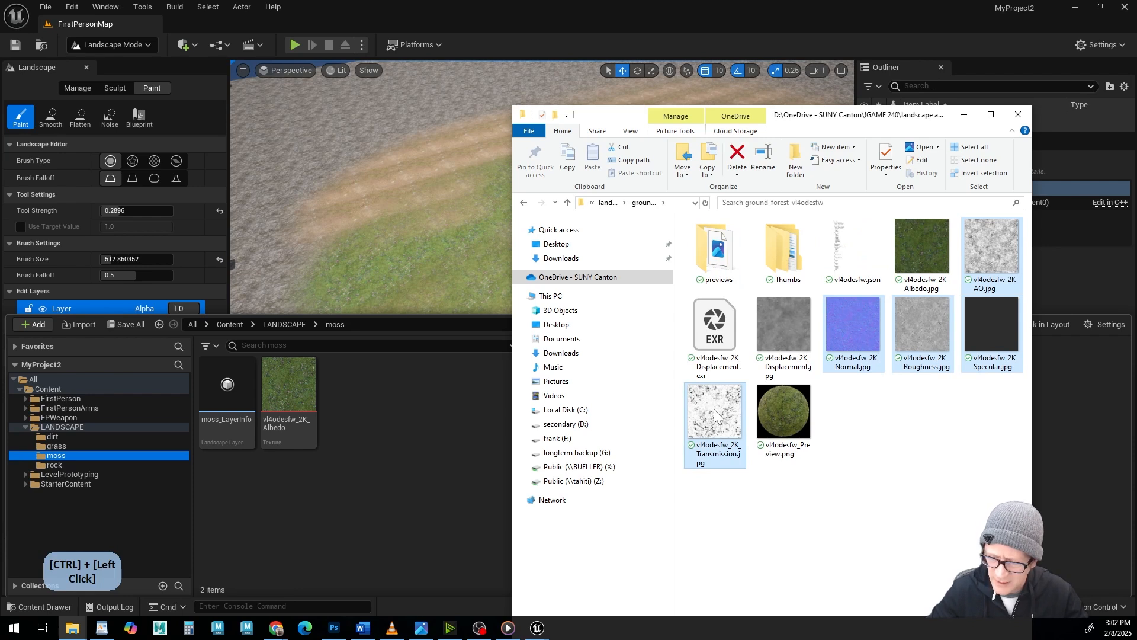
left_click_drag(715, 413, 364, 442)
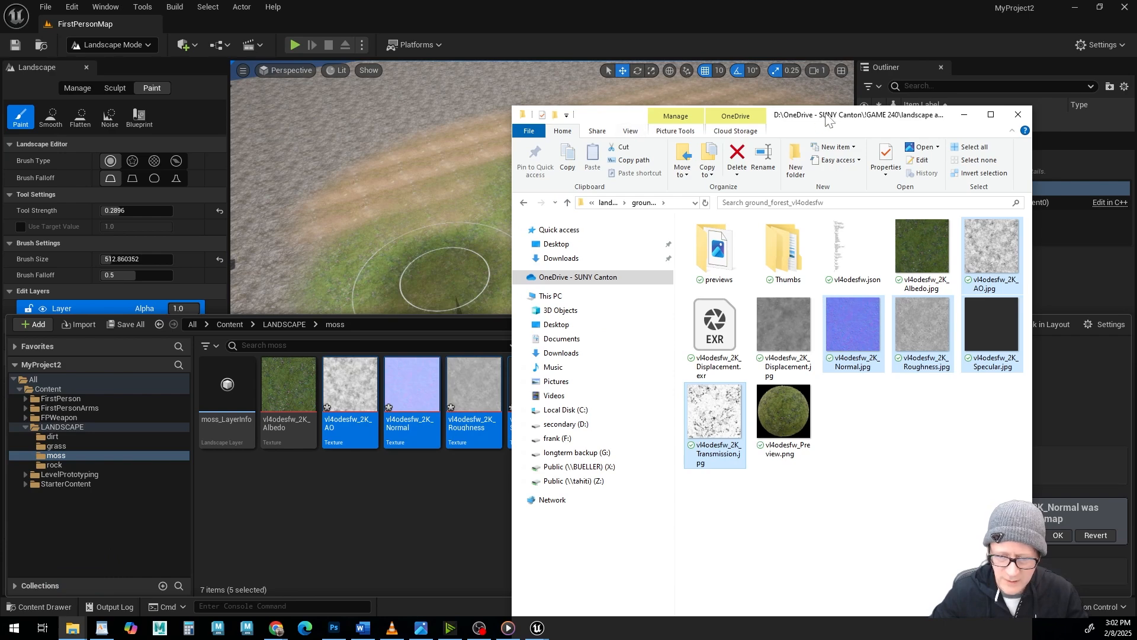
left_click_drag(827, 119, 1038, 0)
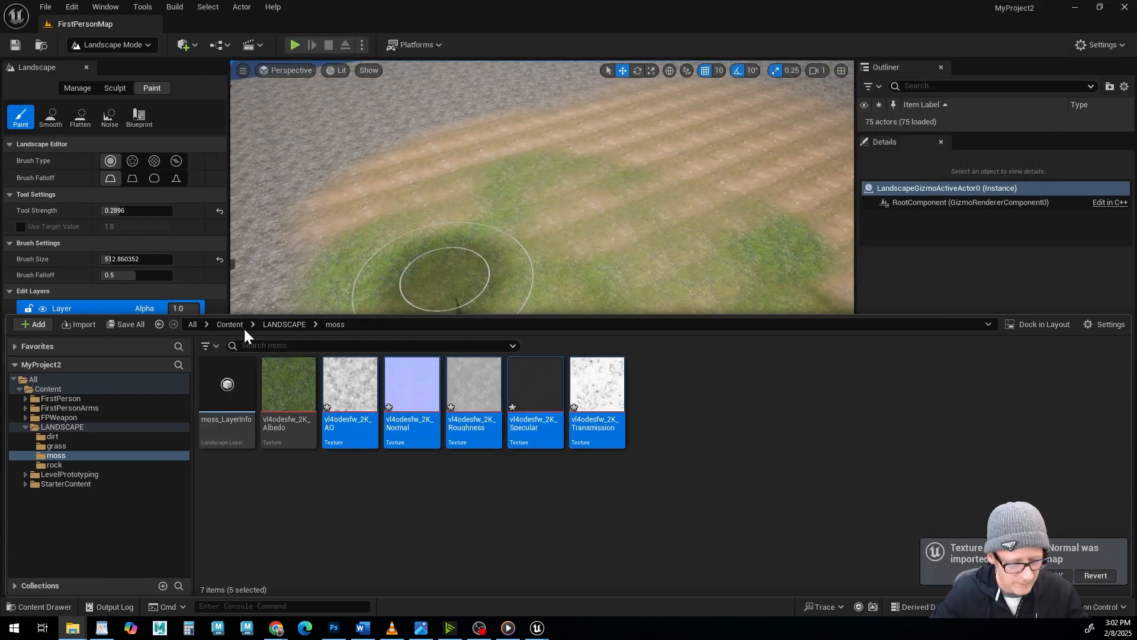
Check the contents of the project's rock and moss folders and return to the LANDSCAPE folder.
left_click(283, 324)
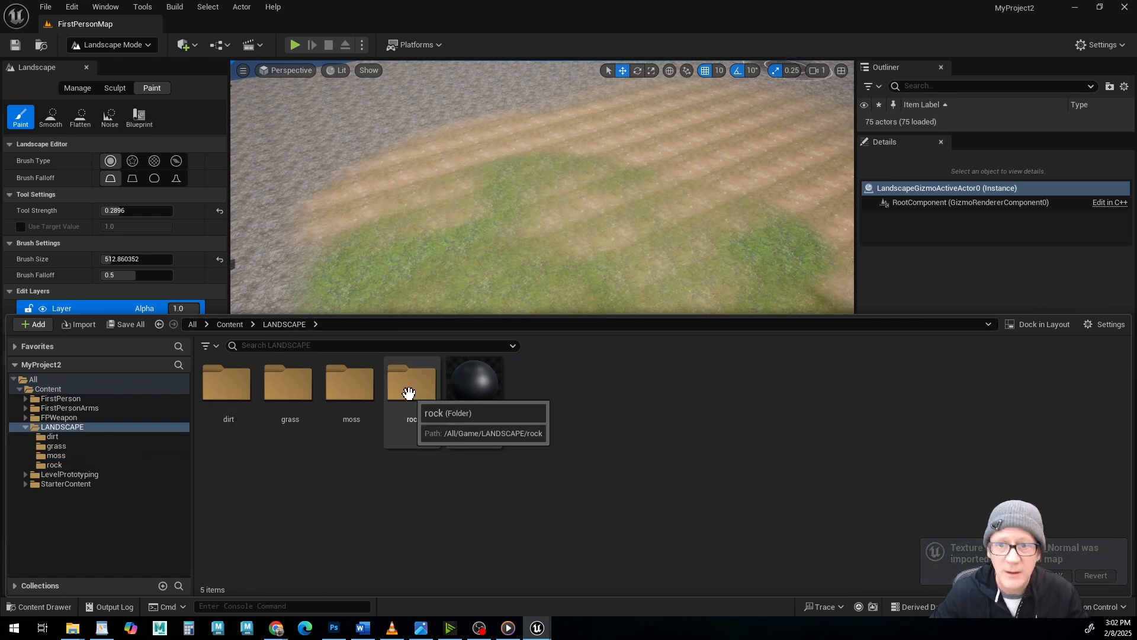
double_click(409, 393)
left_click(285, 324)
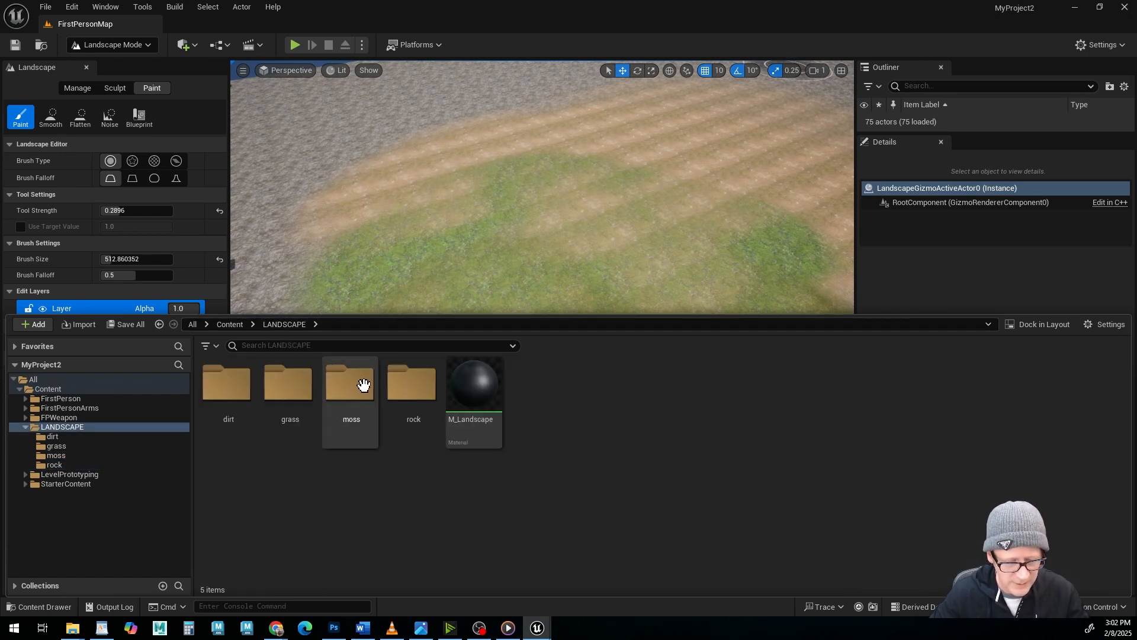
left_click(358, 389)
double_click(358, 389)
left_click(285, 325)
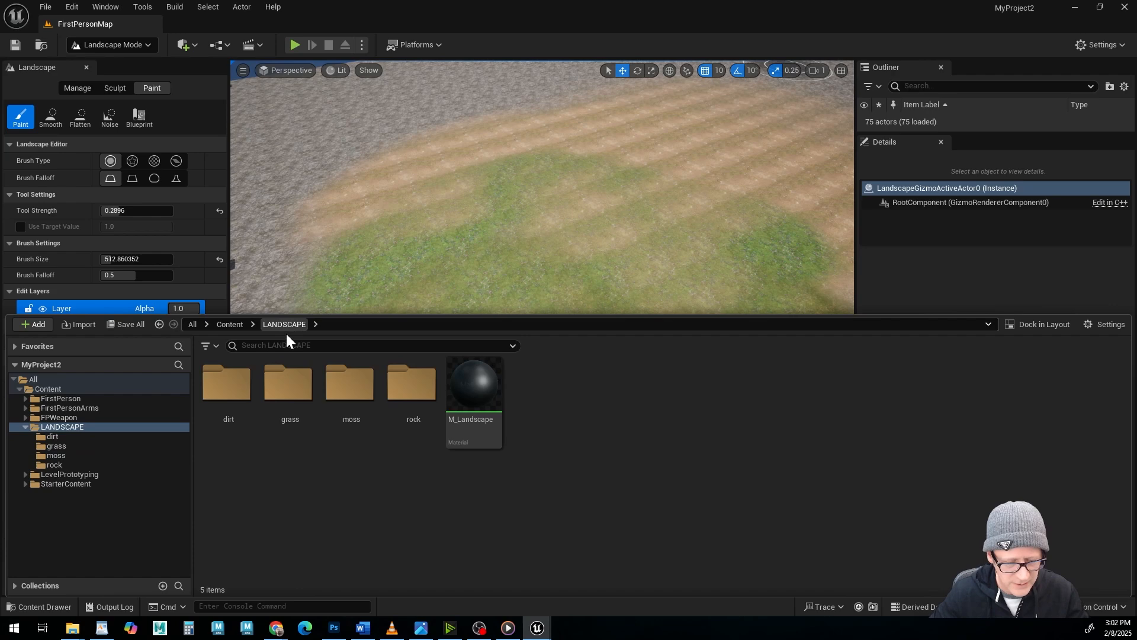
Open the project's grass folder, then switch to File Explorer and open the grass_lawn_tkynejer source folder.
double_click(290, 391)
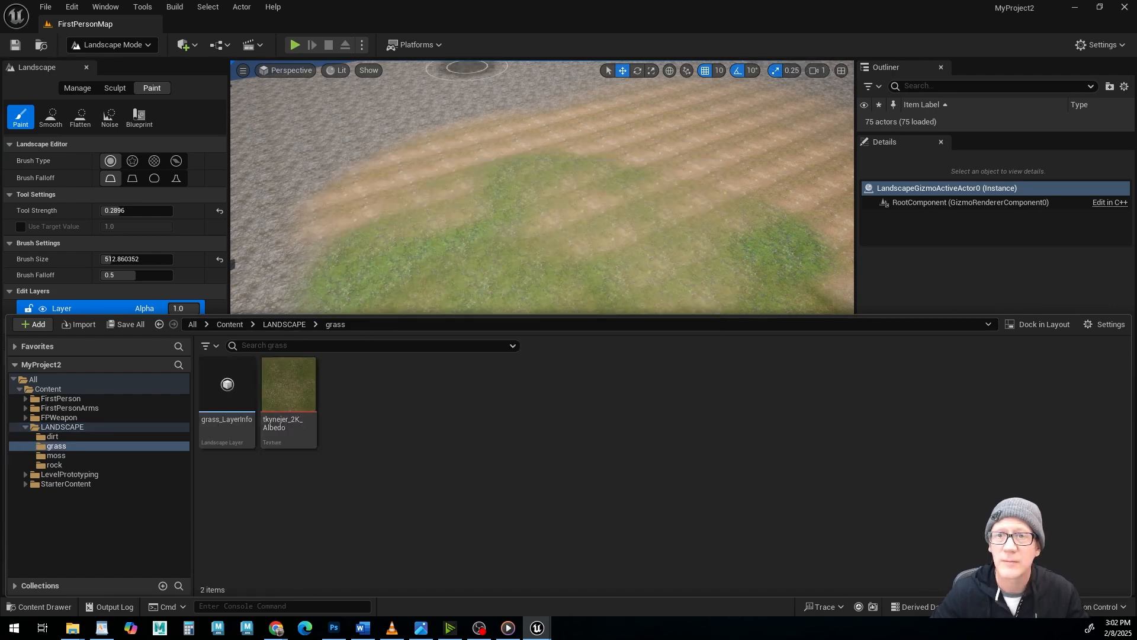
left_click_drag(1126, 24, 747, 138)
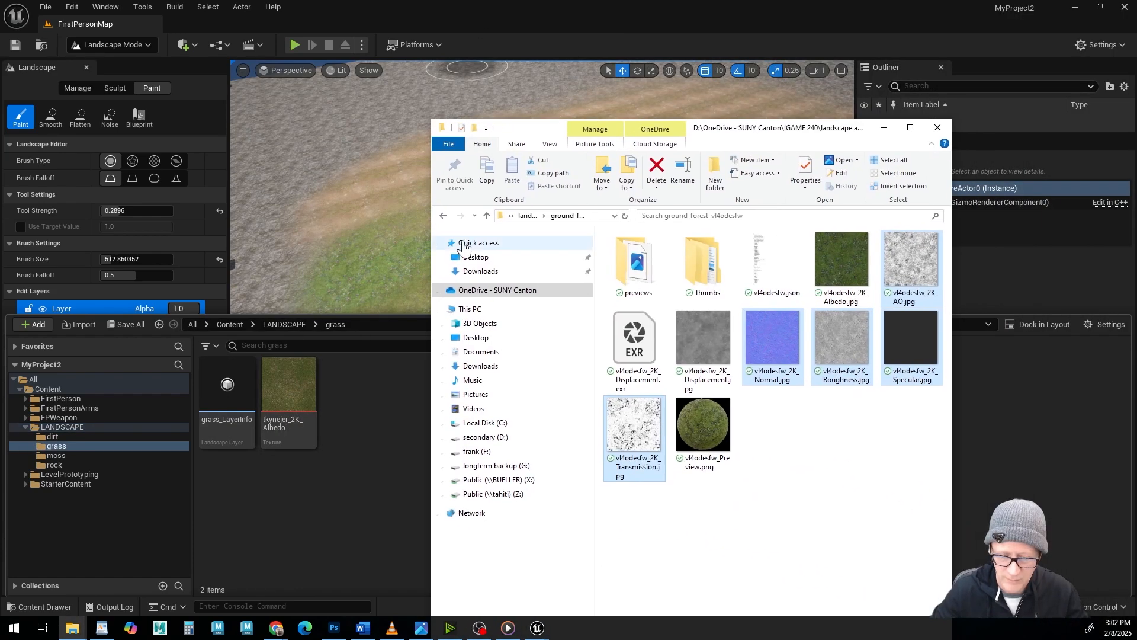
left_click(485, 217)
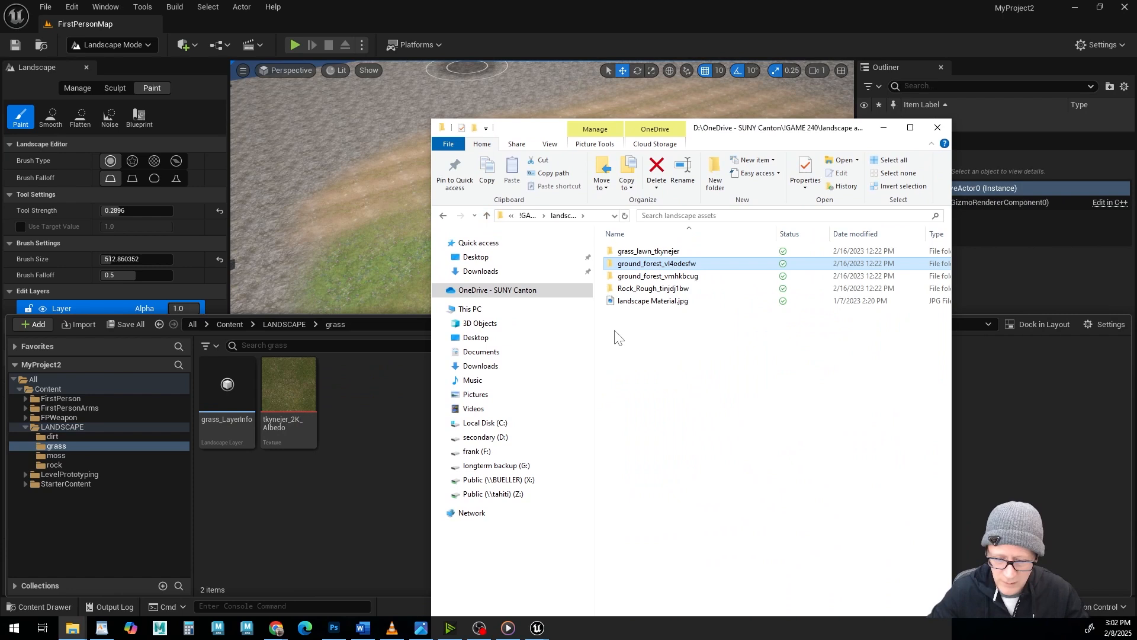
double_click(612, 257)
Import the tkynejer_2K Albedo, AO, Normal, Roughness and Specular images into the project's grass folder.
left_click(846, 271)
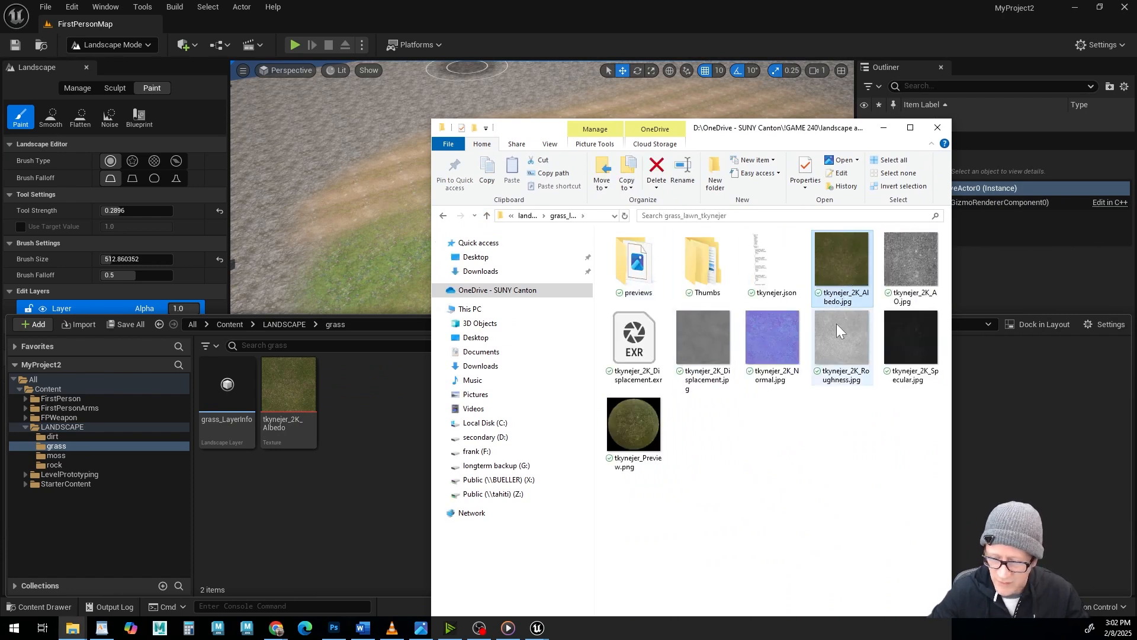
left_click(906, 261, "ctrl")
left_click(710, 390, "ctrl")
left_click(777, 336, "ctrl")
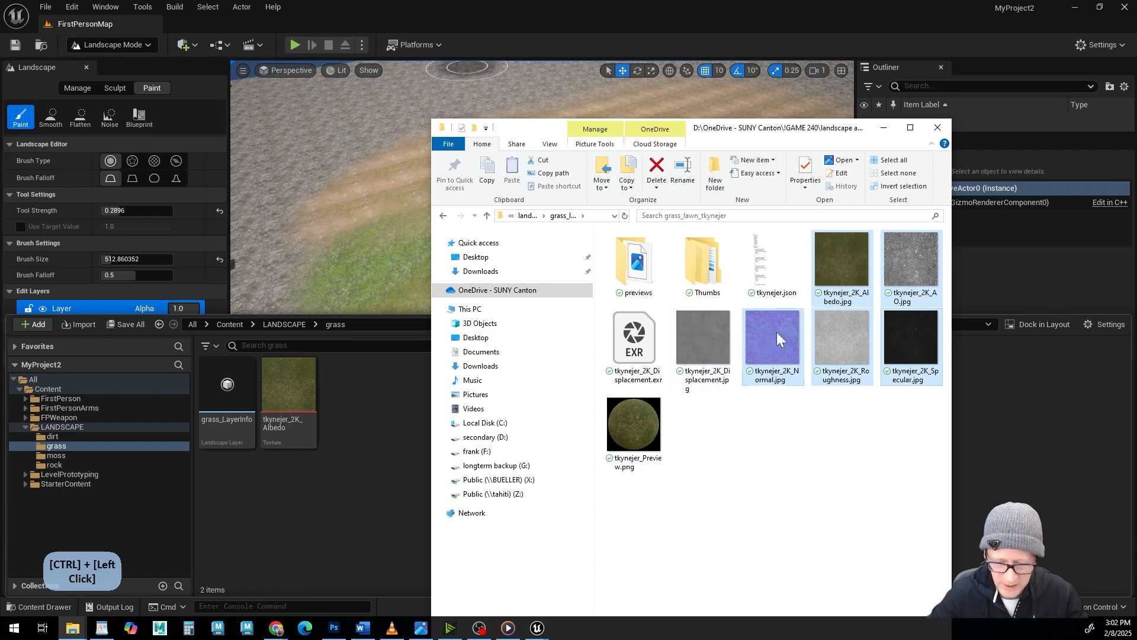
left_click_drag(839, 348, 398, 462)
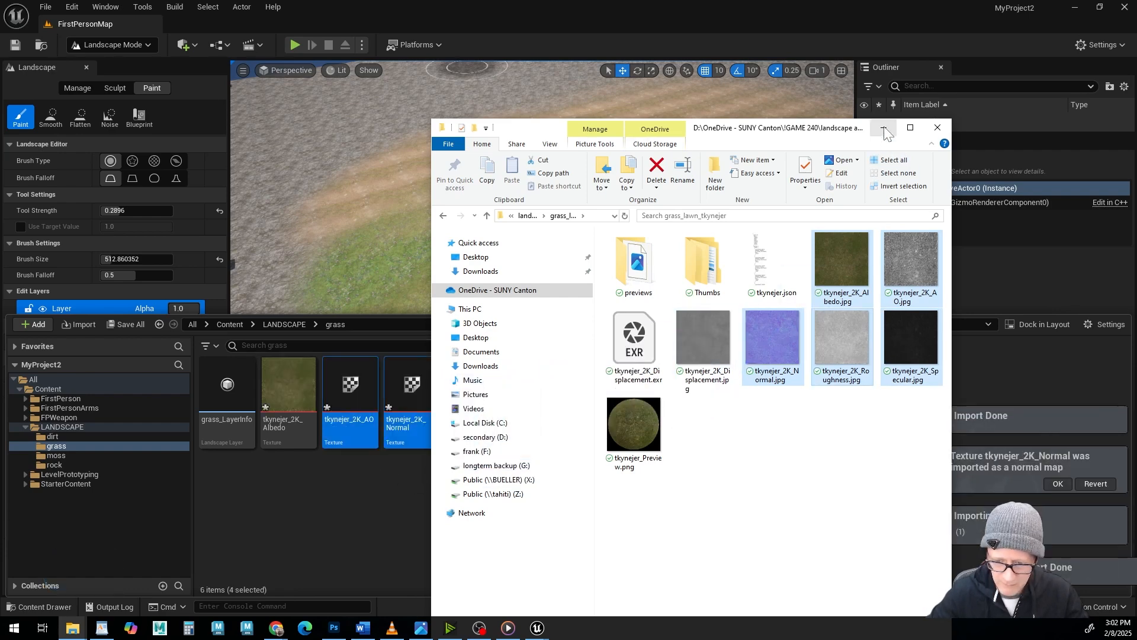
left_click_drag(811, 128, 894, 0)
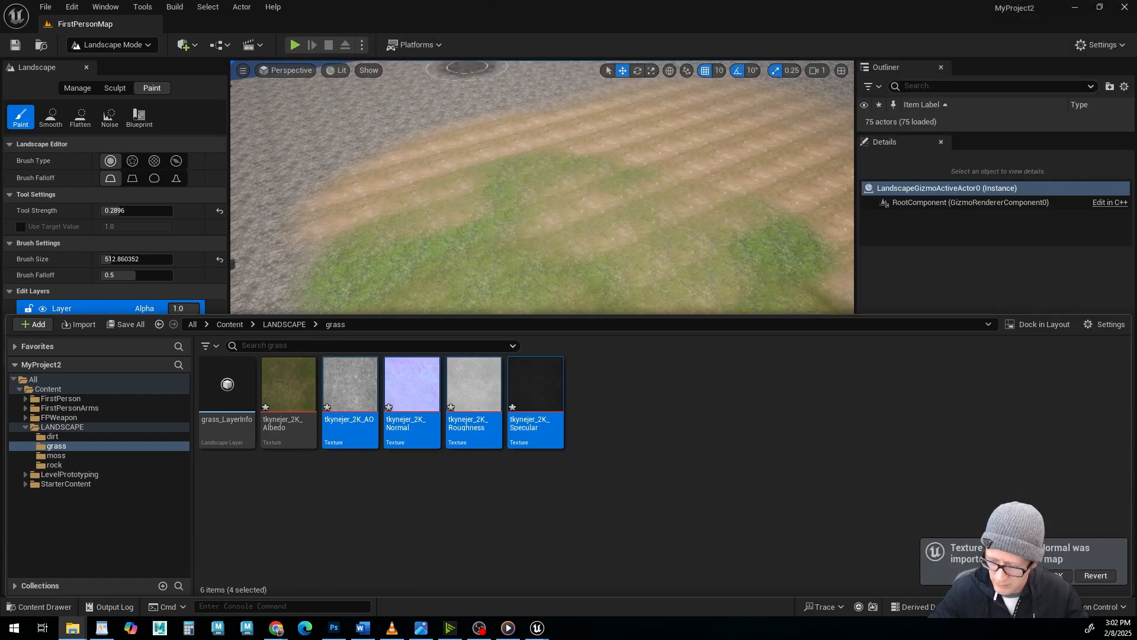
Open the project's dirt folder, then switch to File Explorer and open the ground_forest_vmhkbcug source folder.
left_click(415, 281)
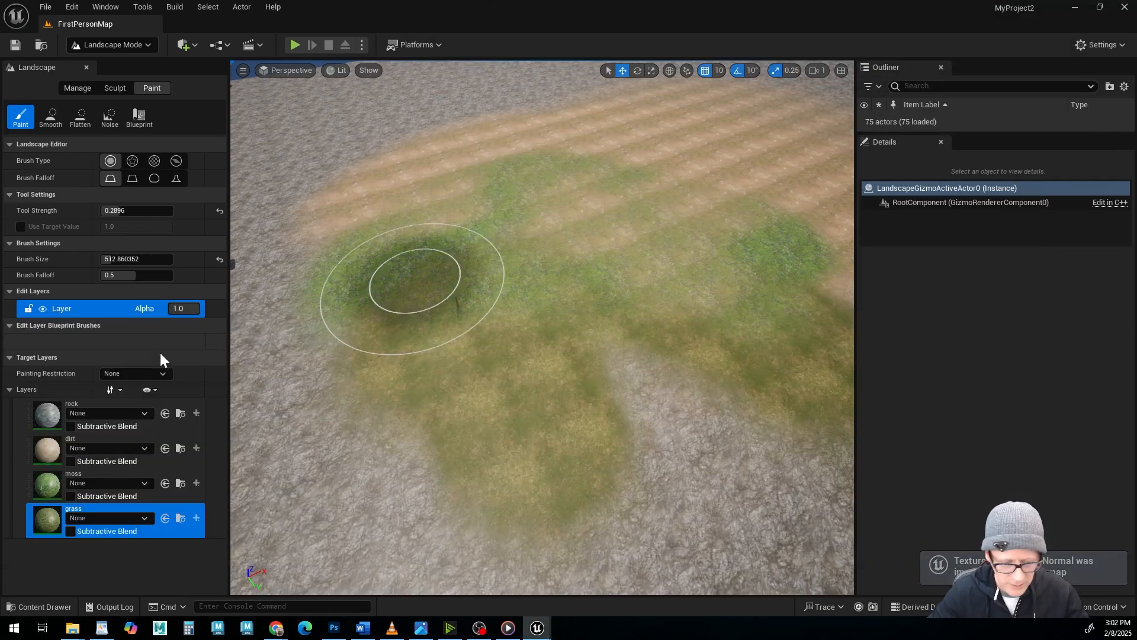
left_click(55, 605)
left_click(284, 324)
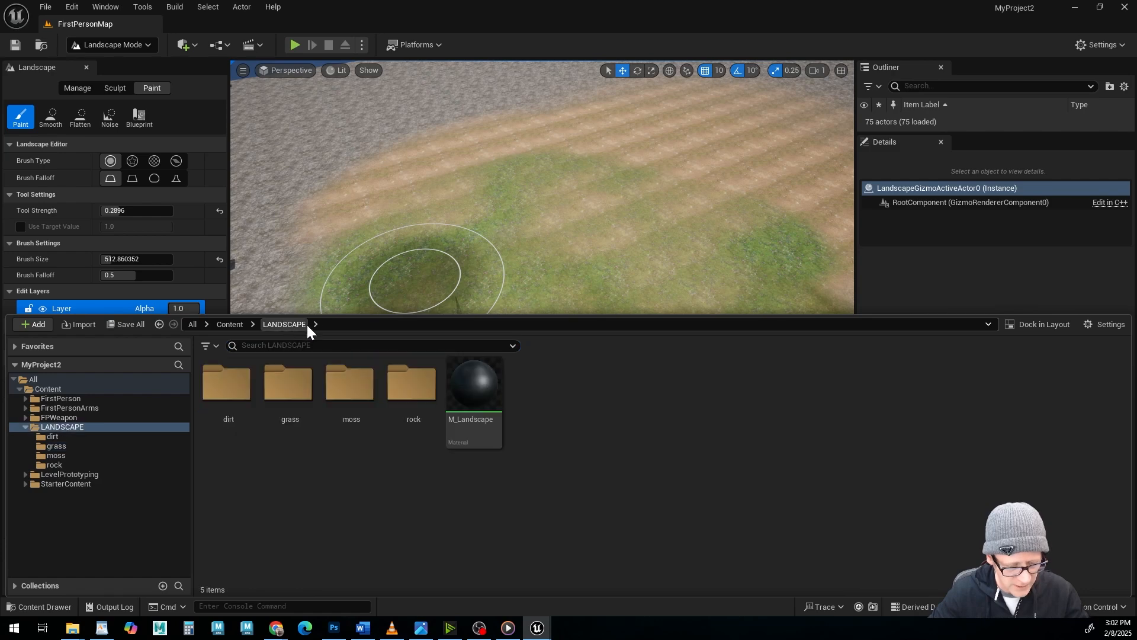
double_click(245, 388)
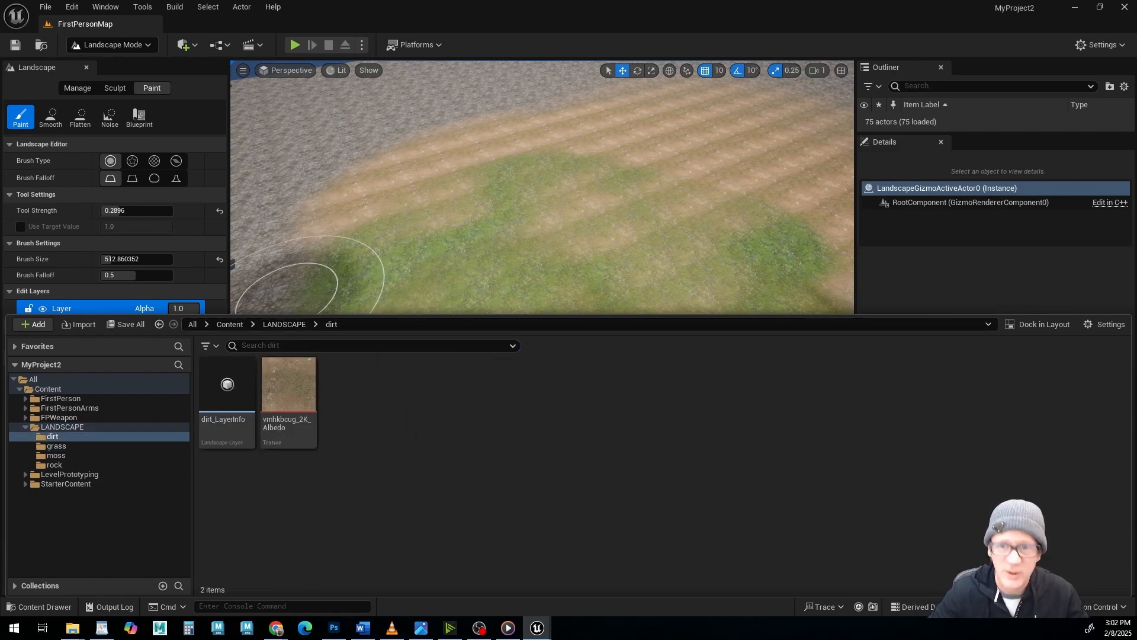
left_click_drag(812, 1, 798, 106)
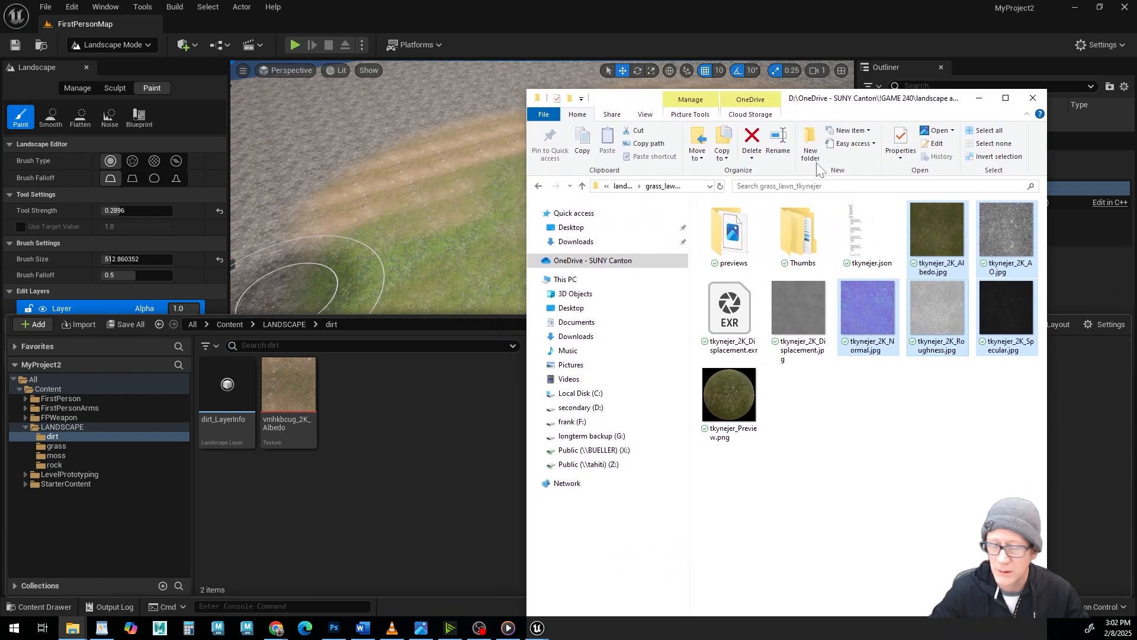
left_click(583, 186)
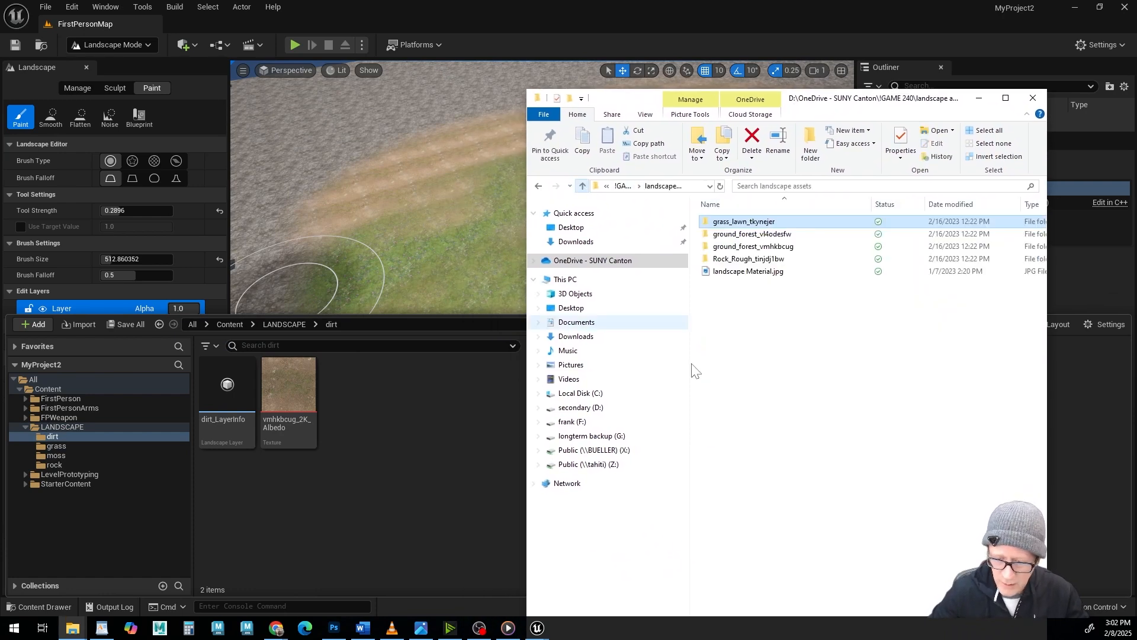
double_click(711, 247)
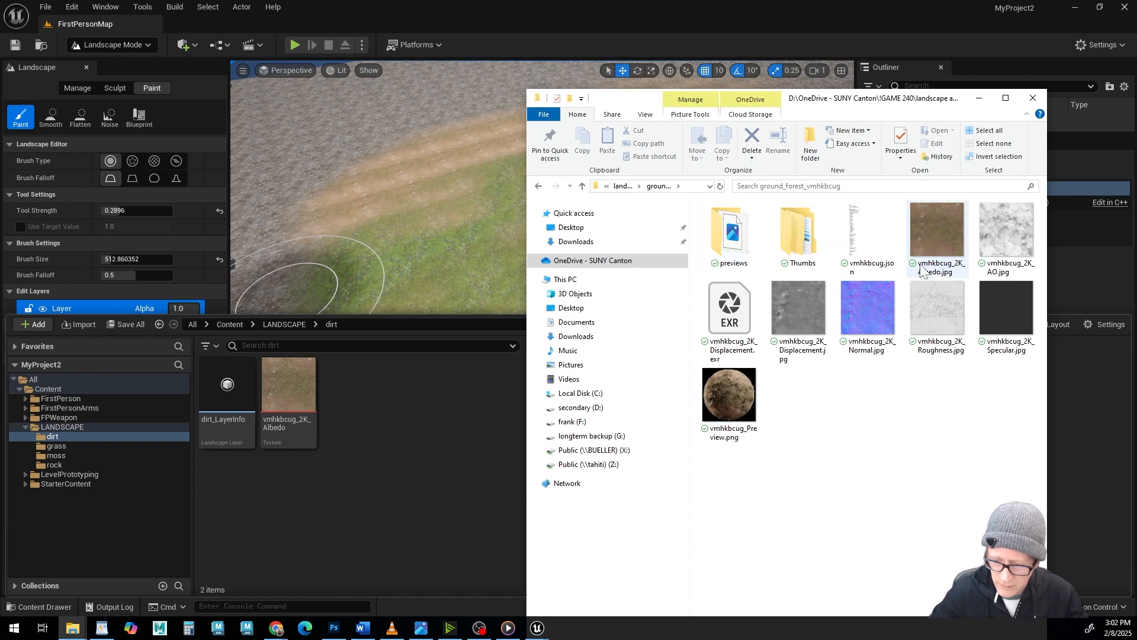
Import the vmhkbcug_2K Albedo, AO, Normal, Roughness and Specular images into the project's dirt folder.
left_click(947, 233)
left_click(1006, 228, "ctrl")
left_click(872, 321, "ctrl")
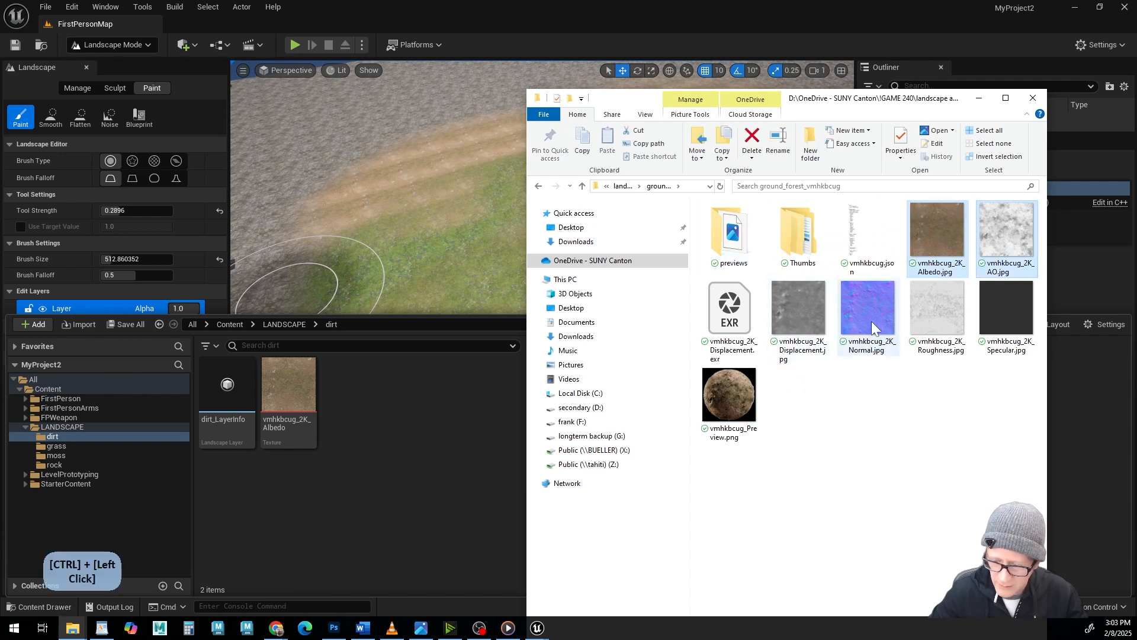
left_click(929, 307, "ctrl")
left_click(988, 307, "ctrl")
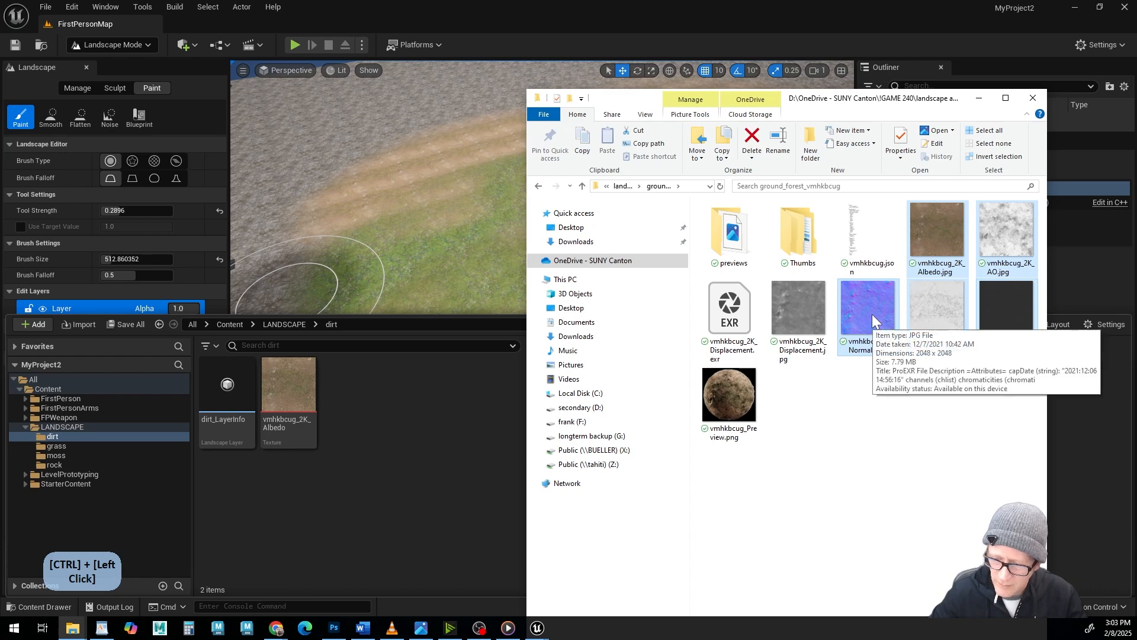
left_click_drag(872, 314, 393, 450)
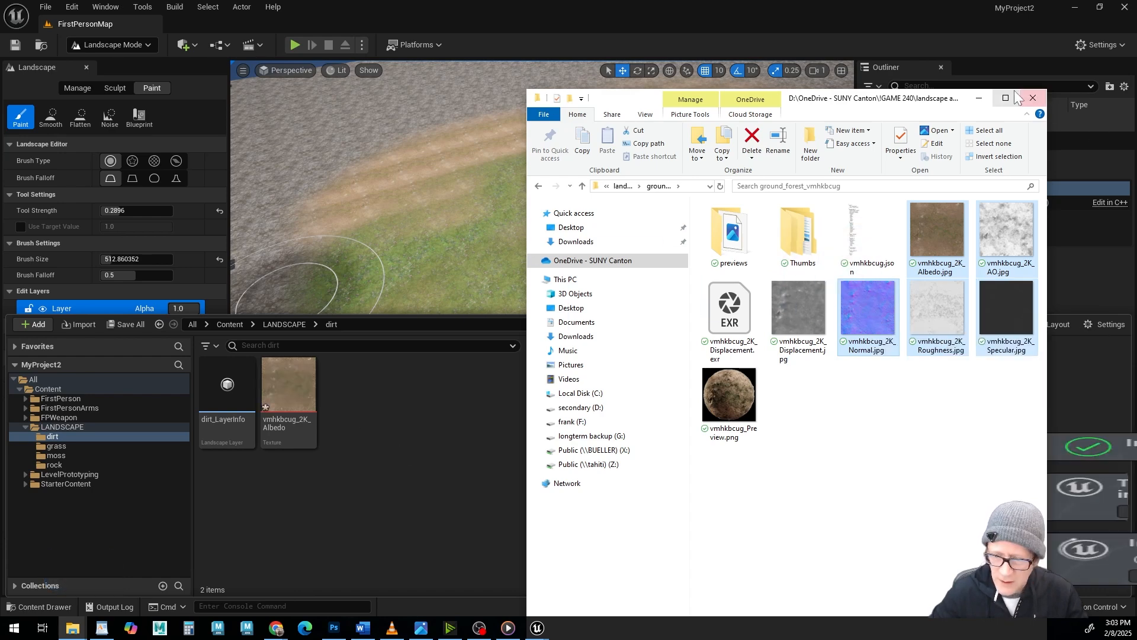
left_click(982, 102)
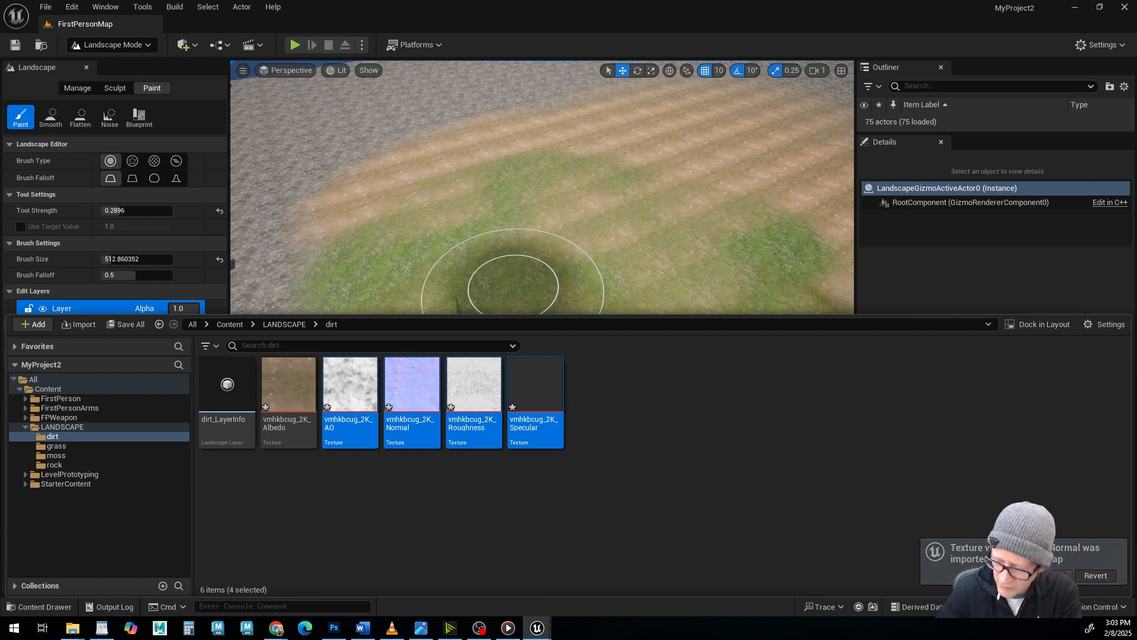
Open the M_Landscape material from the LANDSCAPE folder for editing.
left_click(514, 289)
left_click(48, 608)
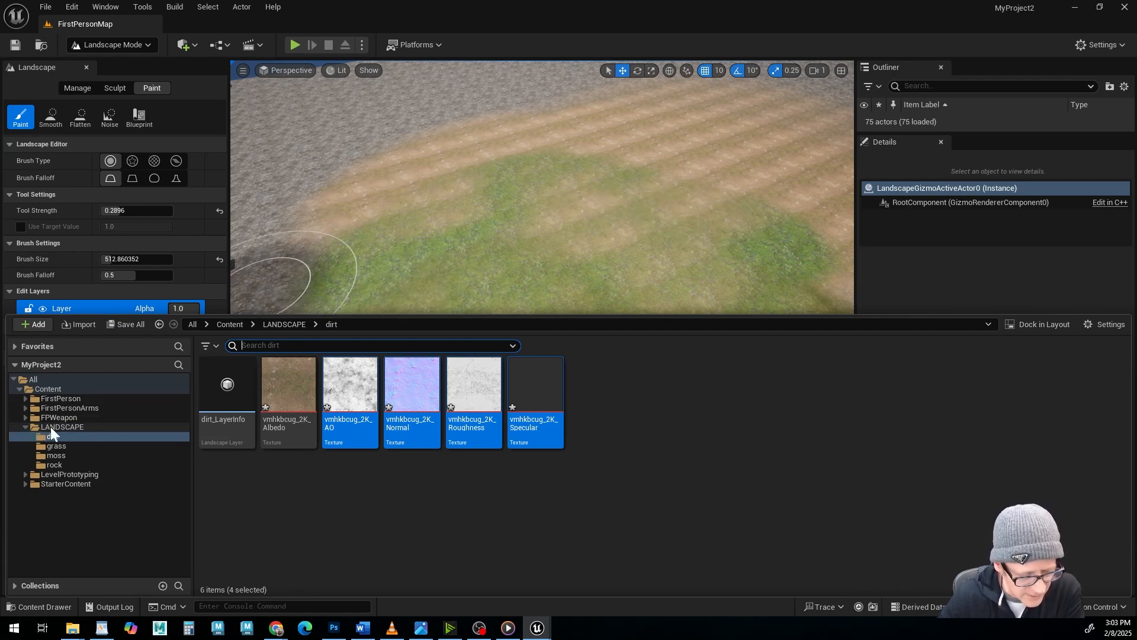
left_click(51, 426)
double_click(480, 395)
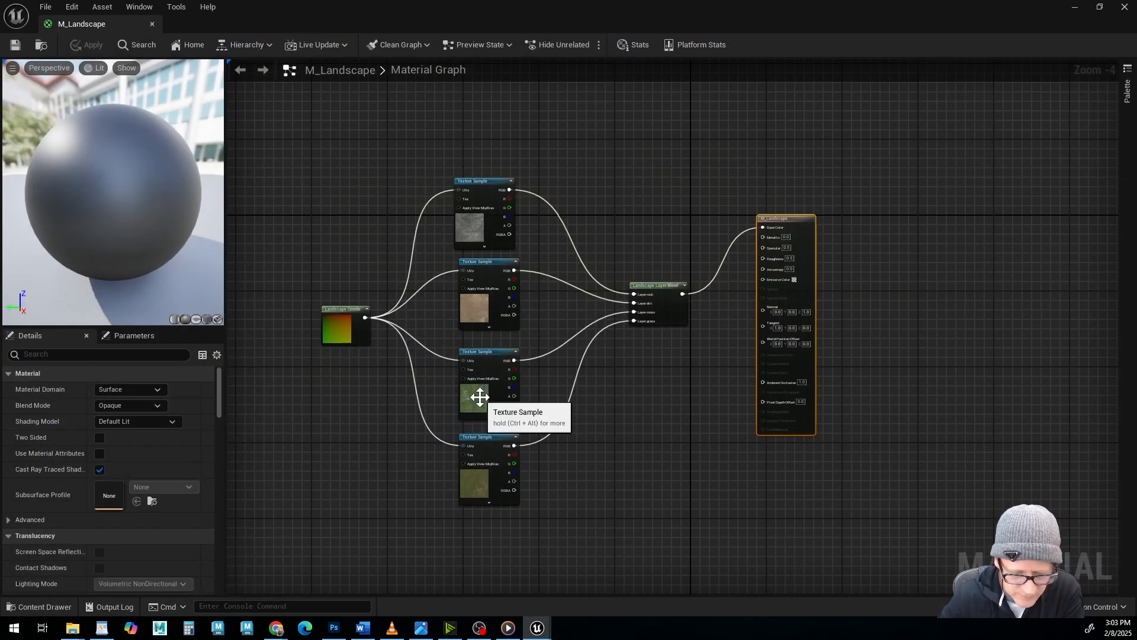
Shrink and reposition the M_Landscape editor window above the LANDSCAPE folder contents, keeping both the graph and the assets accessible.
left_click_drag(275, 21, 417, 95)
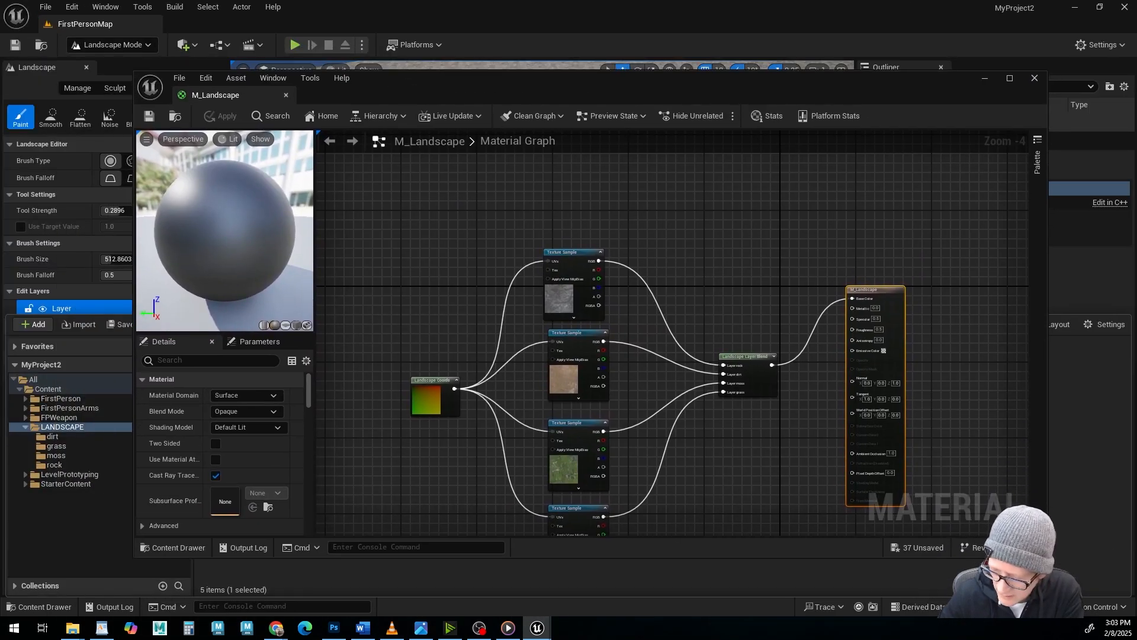
left_click_drag(1046, 557, 935, 491)
scroll(645, 284, "down", 3)
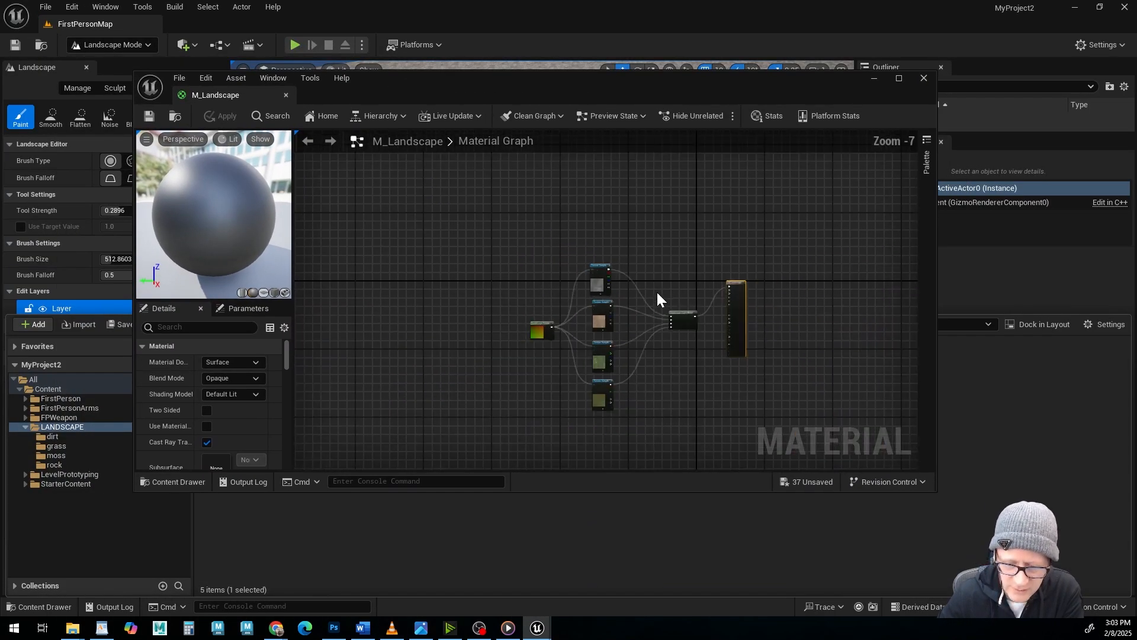
right_click_drag(751, 341, 638, 264)
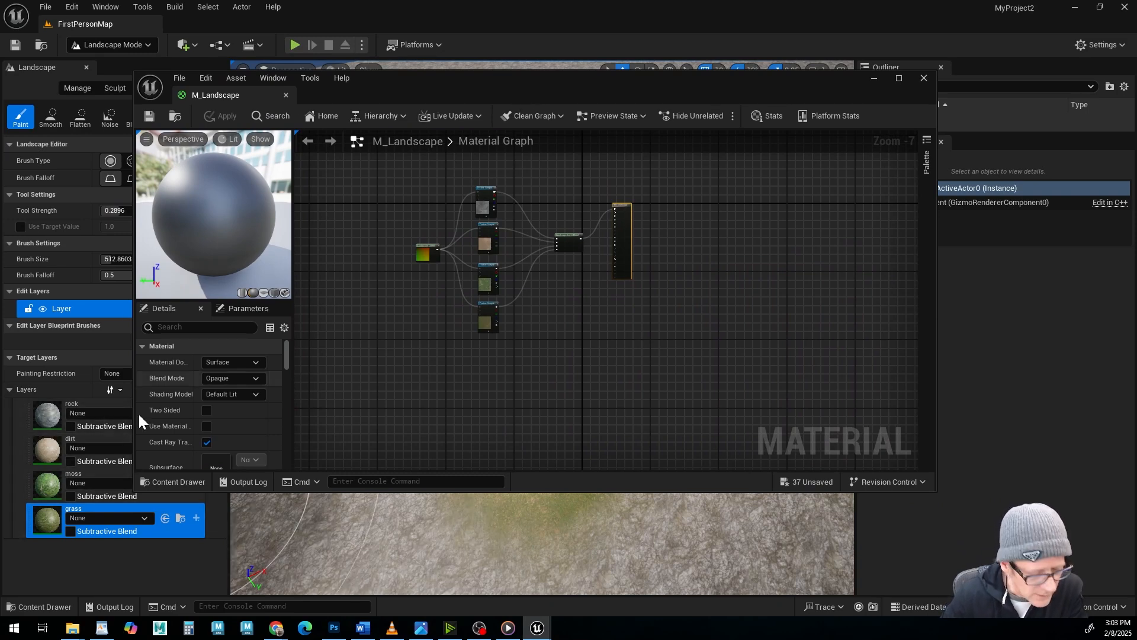
left_click(42, 606)
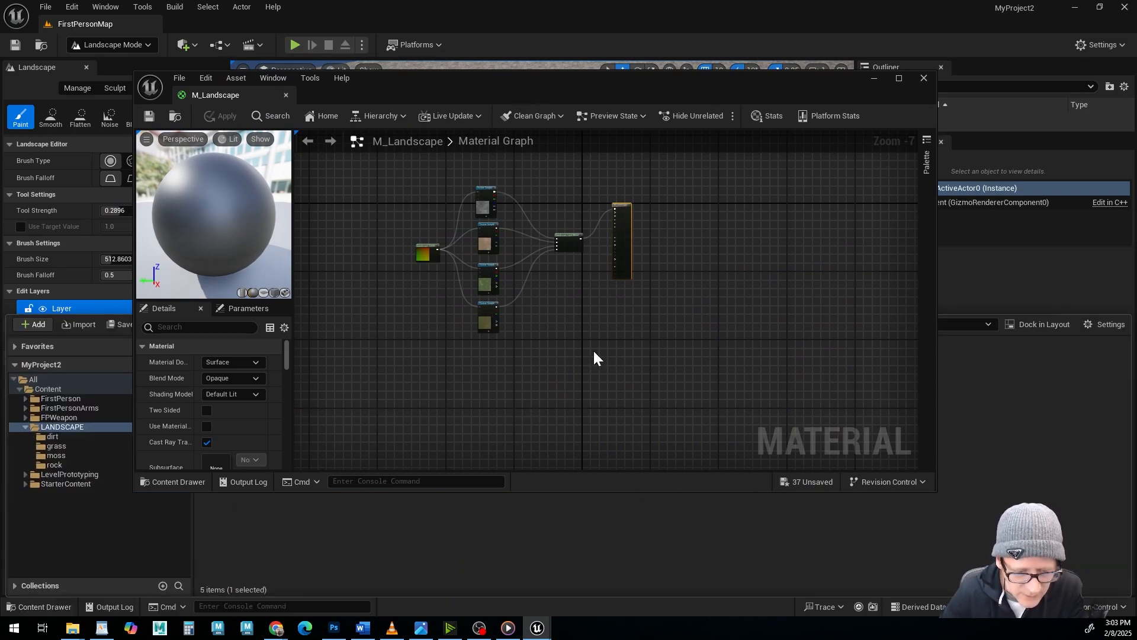
left_click_drag(373, 70, 380, 37)
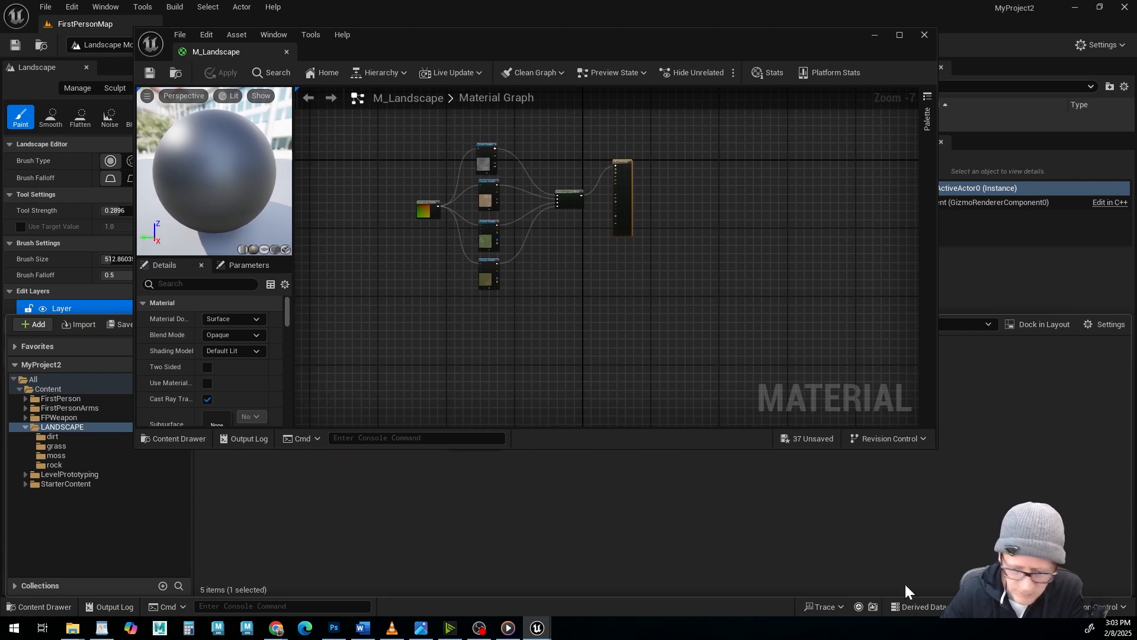
left_click_drag(935, 448, 913, 351)
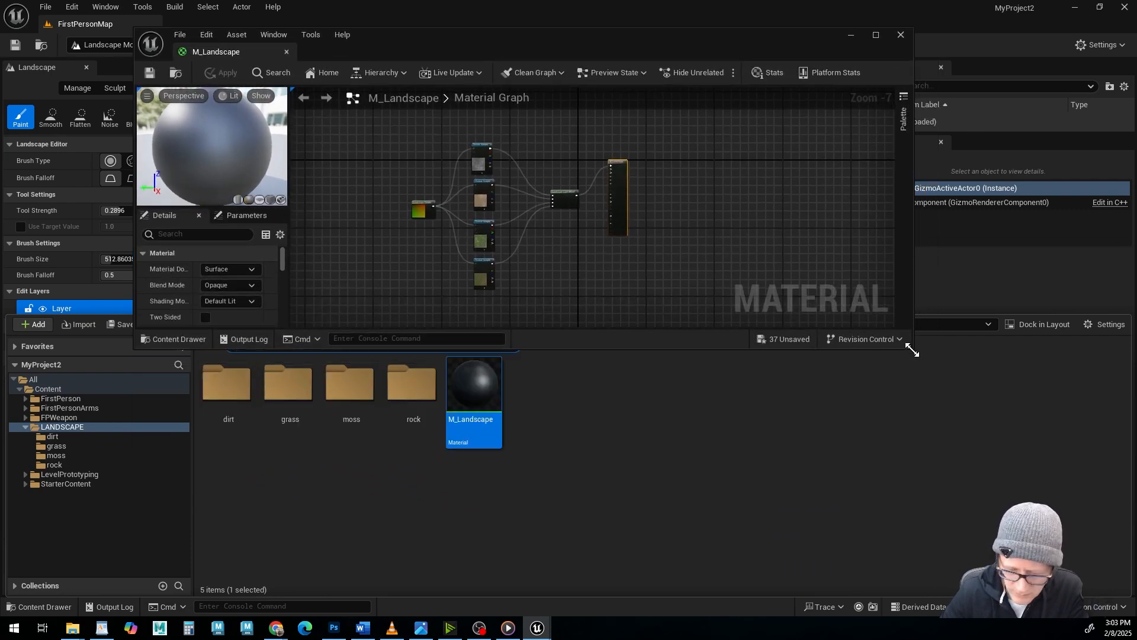
Add the rock folder's tinjdj1bw_2K AO, Normal and both Roughness textures to the M_Landscape graph, beyond the material output node.
double_click(411, 383)
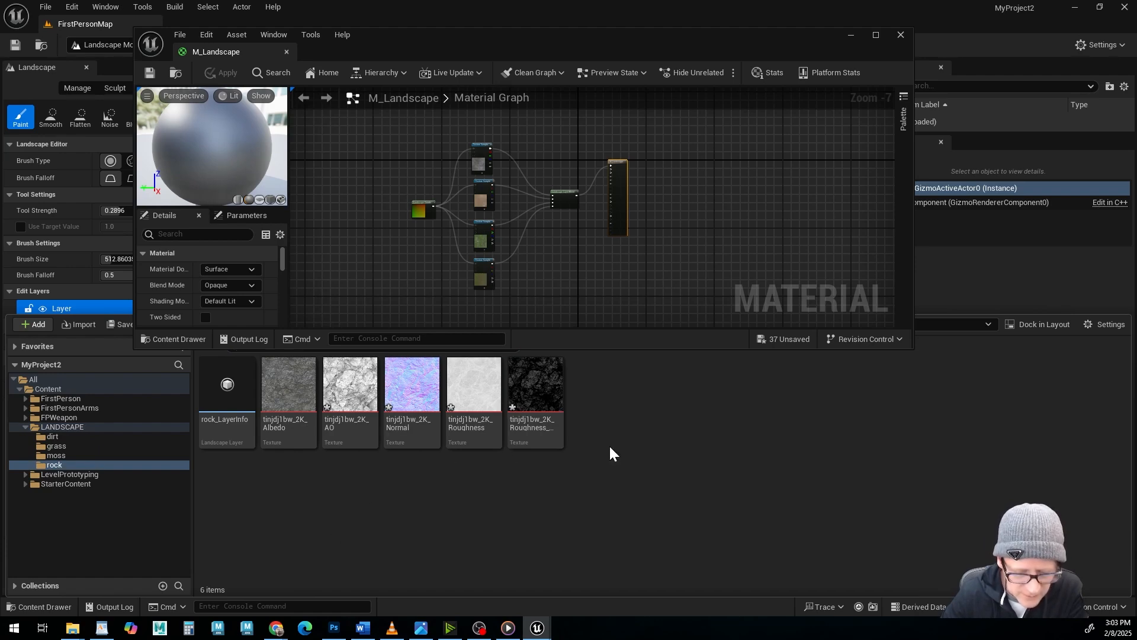
left_click(535, 385)
left_click(474, 385, "ctrl")
left_click(412, 385, "ctrl")
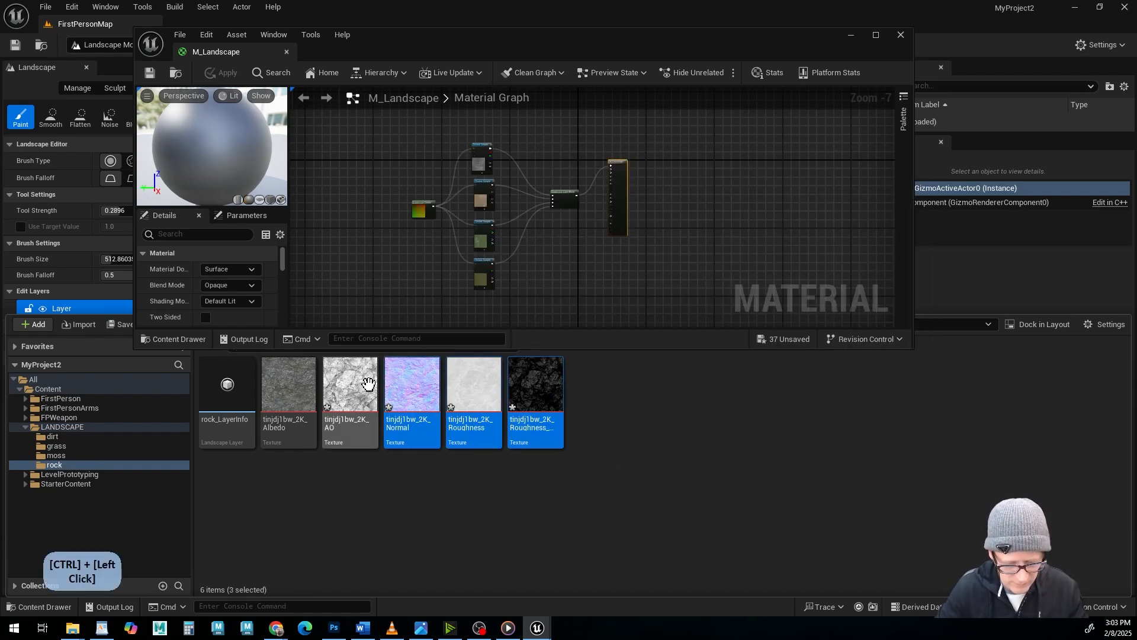
left_click(368, 384, "ctrl")
left_click_drag(368, 384, 799, 195)
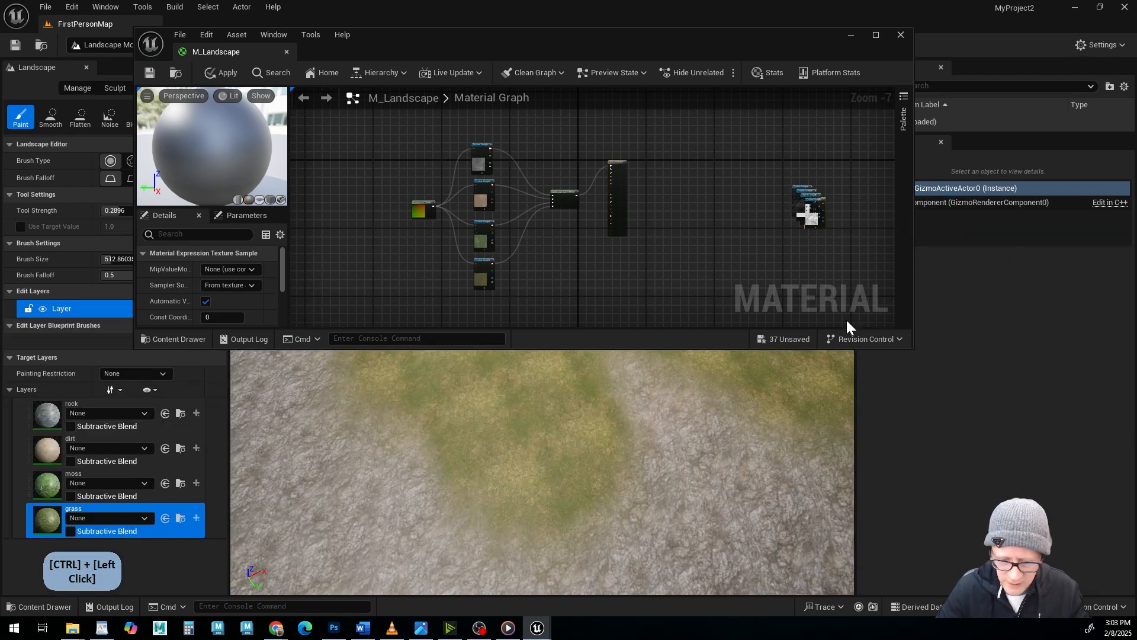
Add the moss folder's vl4odesfw_2K AO, Normal, Roughness, Specular and Transmission textures to empty space in the M_Landscape graph.
left_click(40, 607)
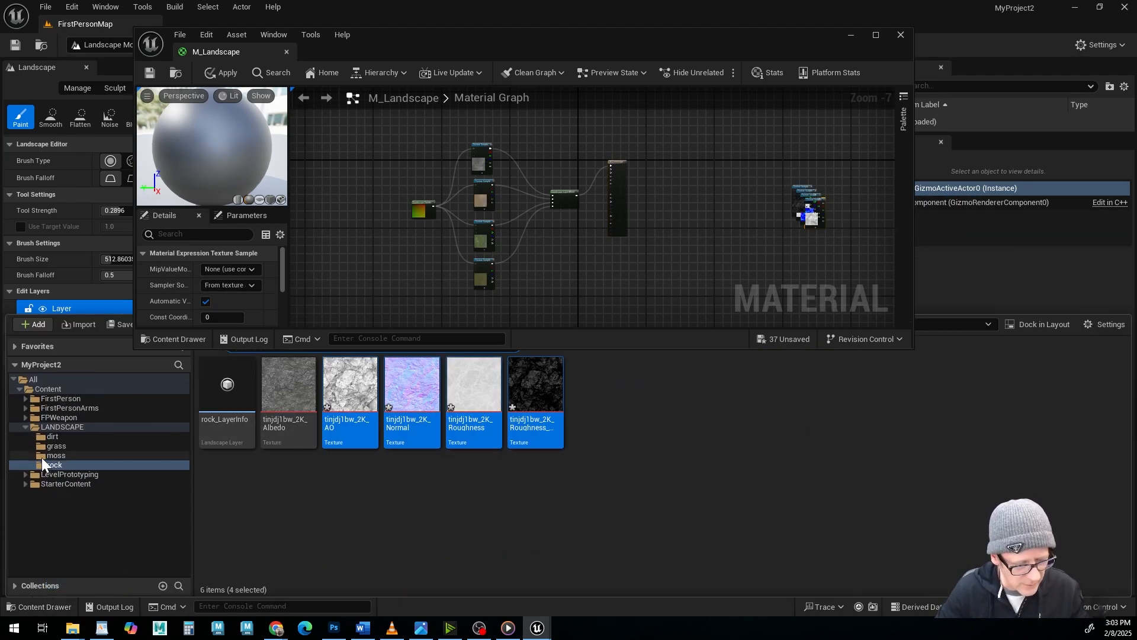
left_click(55, 455)
left_click(349, 391)
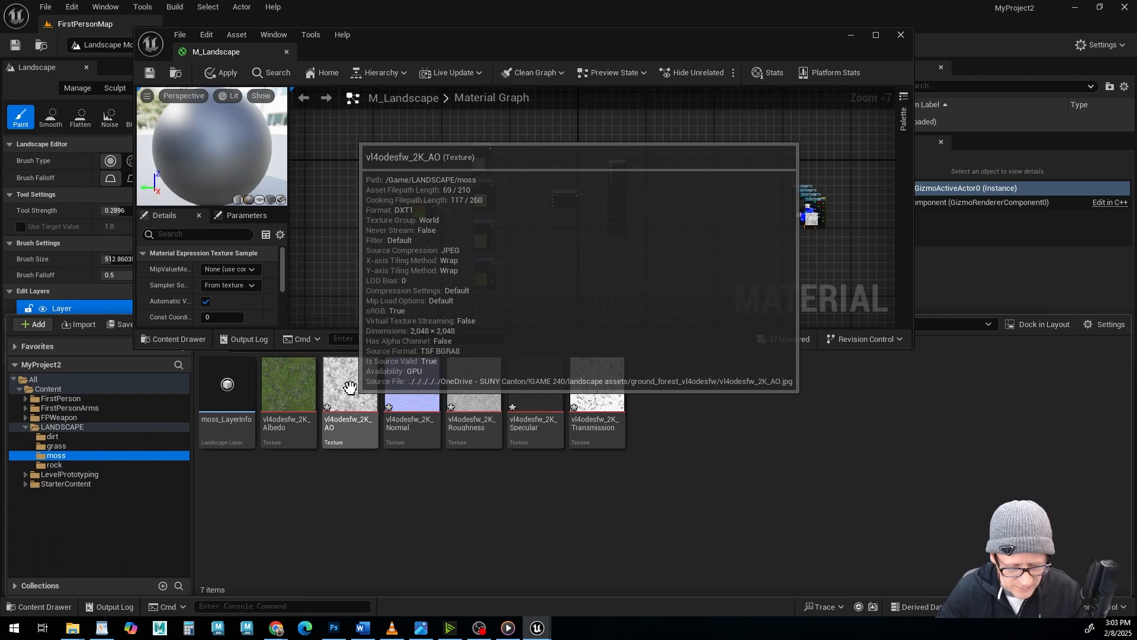
left_click(611, 438, "shift")
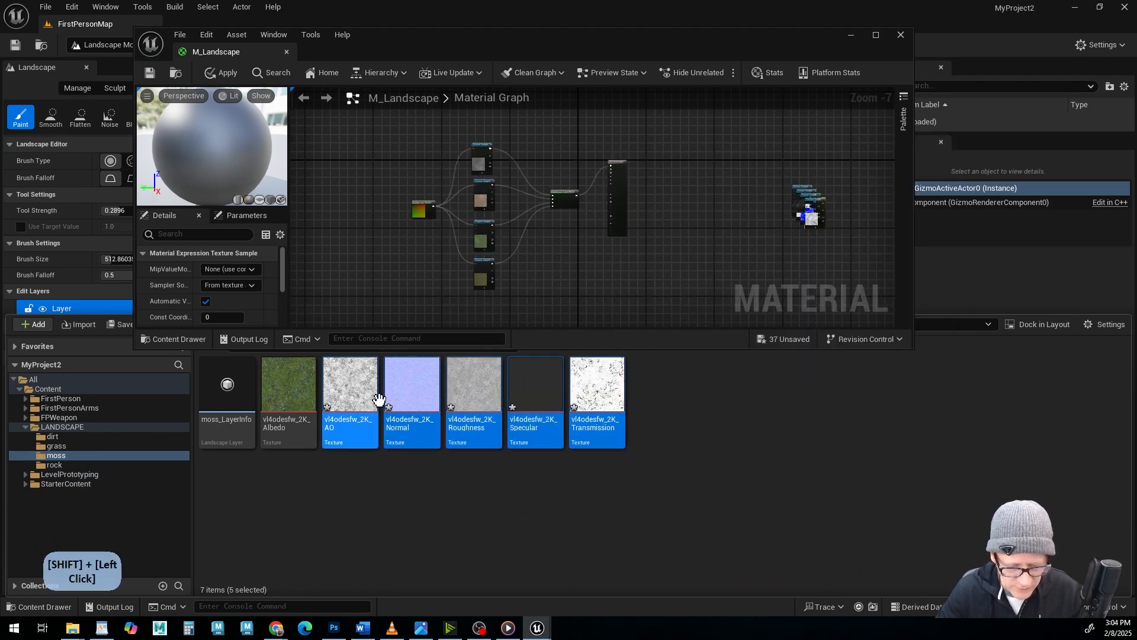
left_click_drag(345, 393, 700, 250)
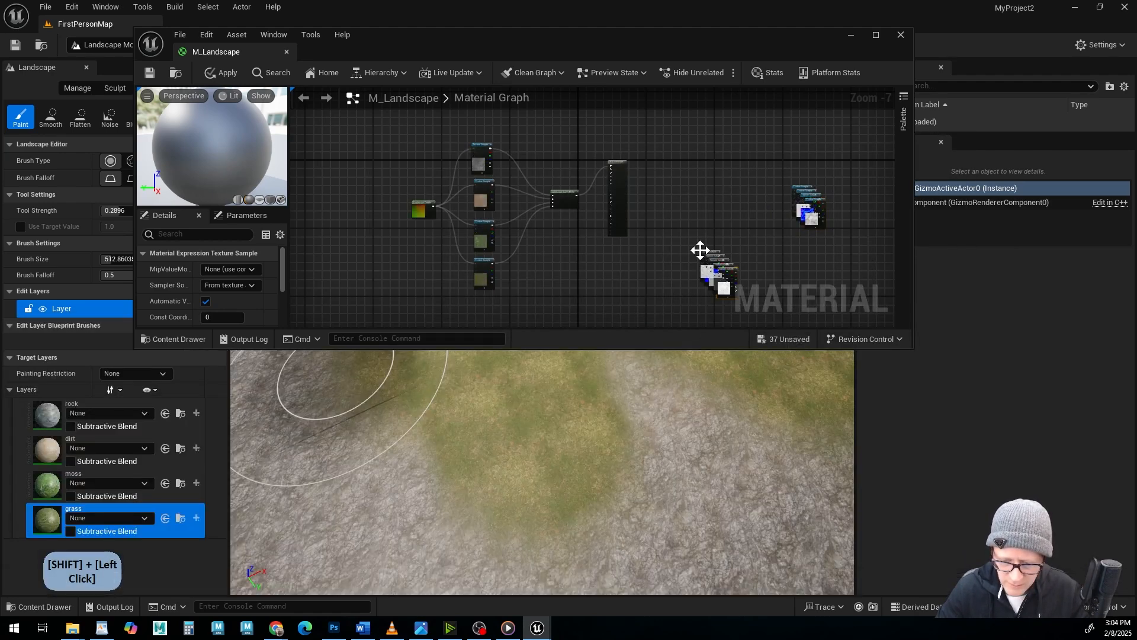
Add the grass folder's tkynejer_2K AO, Normal, Roughness and Specular textures to the M_Landscape graph, below the material output node.
left_click(36, 610)
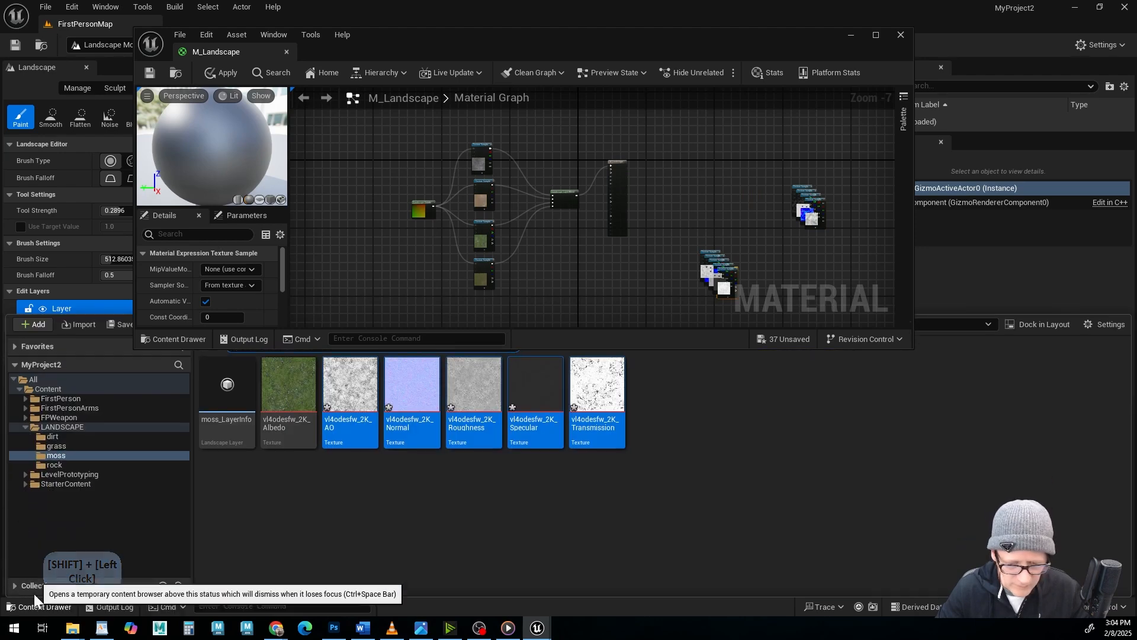
left_click(40, 446)
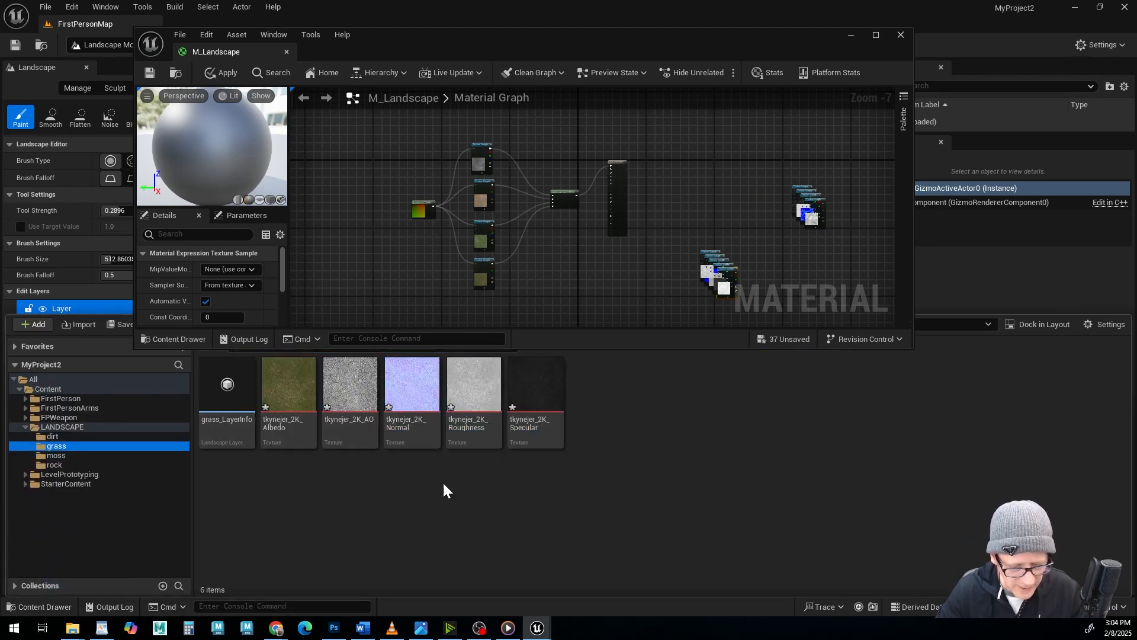
left_click(346, 393)
left_click(536, 389, "shift")
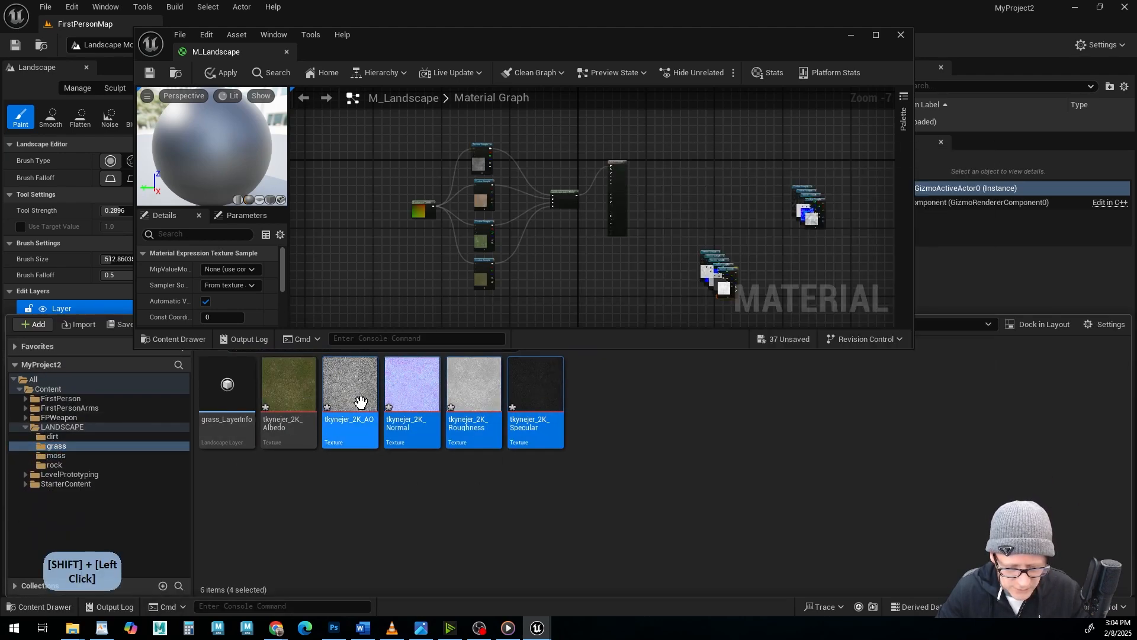
left_click_drag(355, 394, 604, 272)
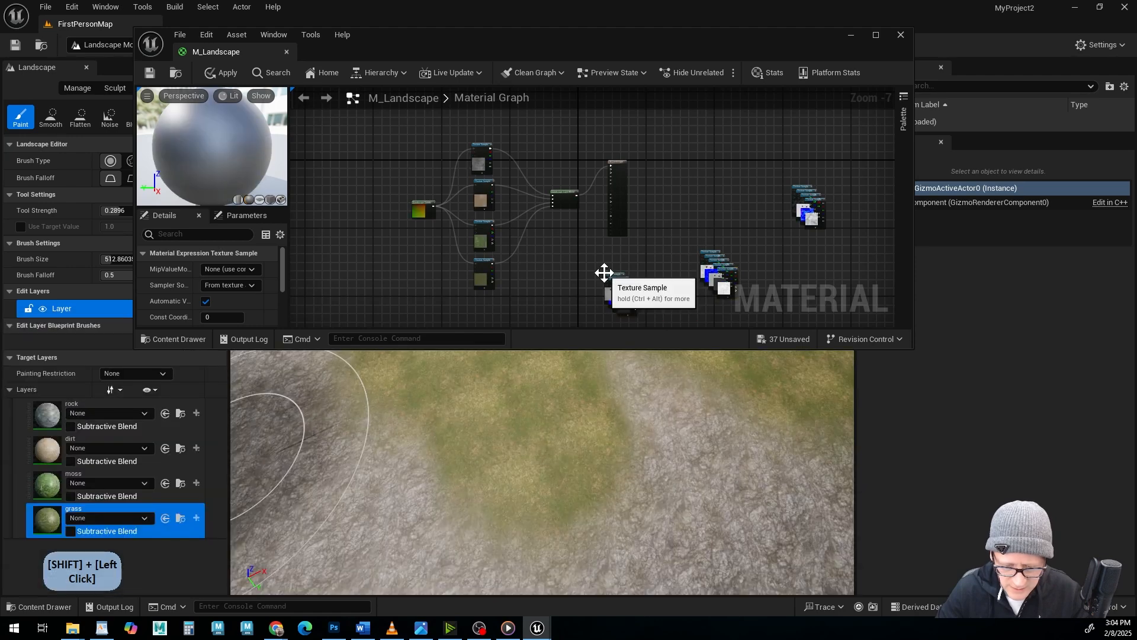
Add the dirt folder's vmhkbcug_2K AO, Normal, Roughness and Specular textures to empty space in the M_Landscape graph, below the Landscape Coords node.
left_click(43, 609)
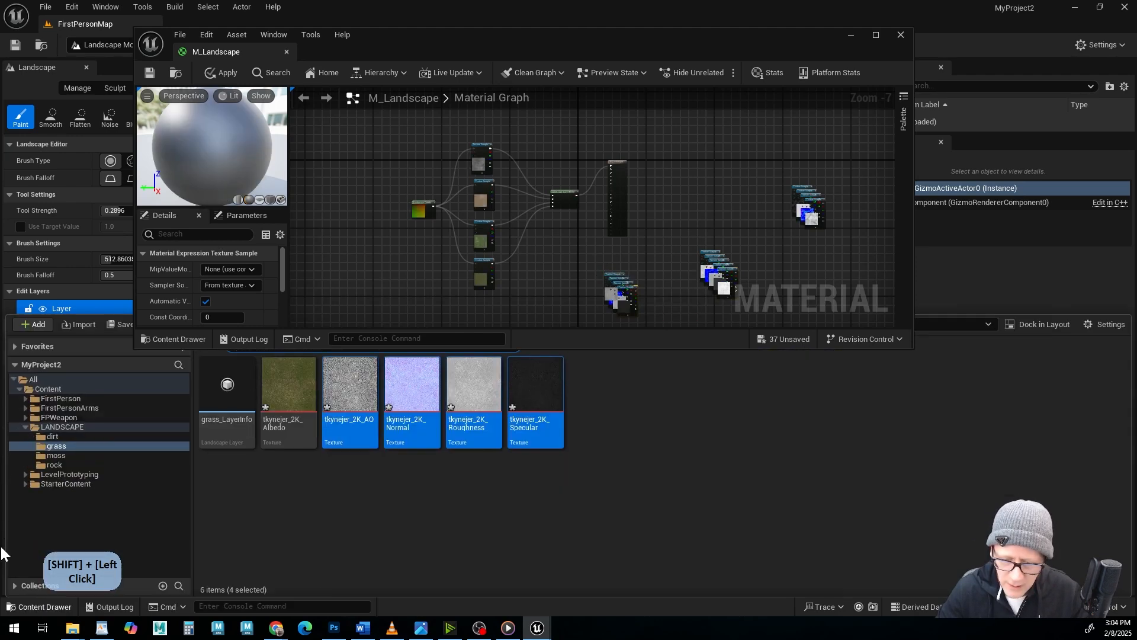
left_click(41, 437)
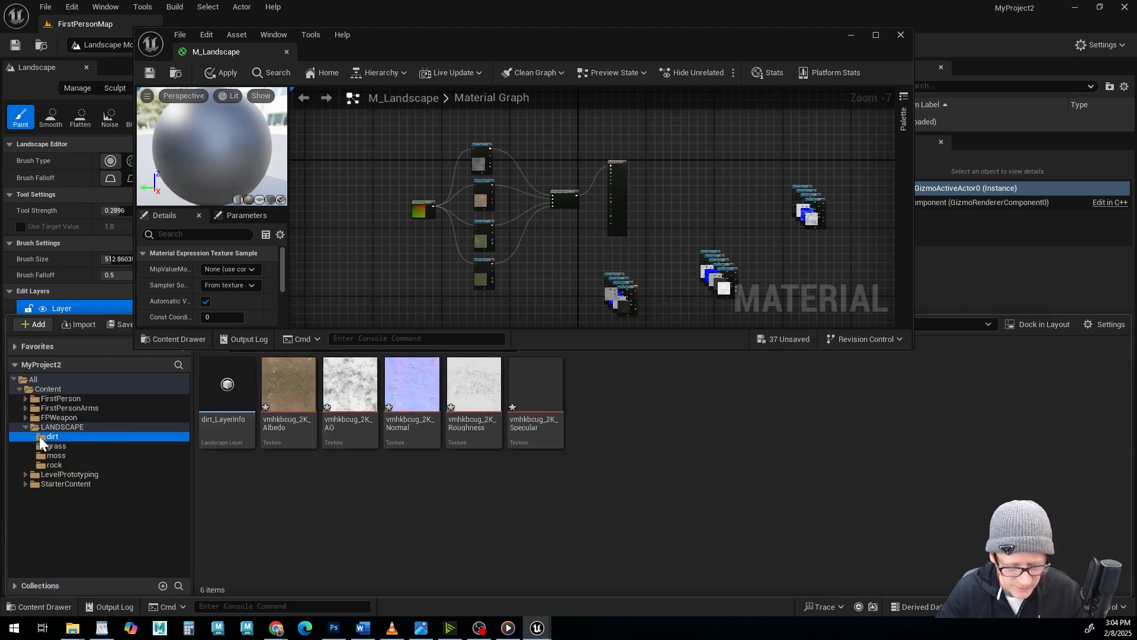
left_click(361, 391)
left_click(537, 392, "shift")
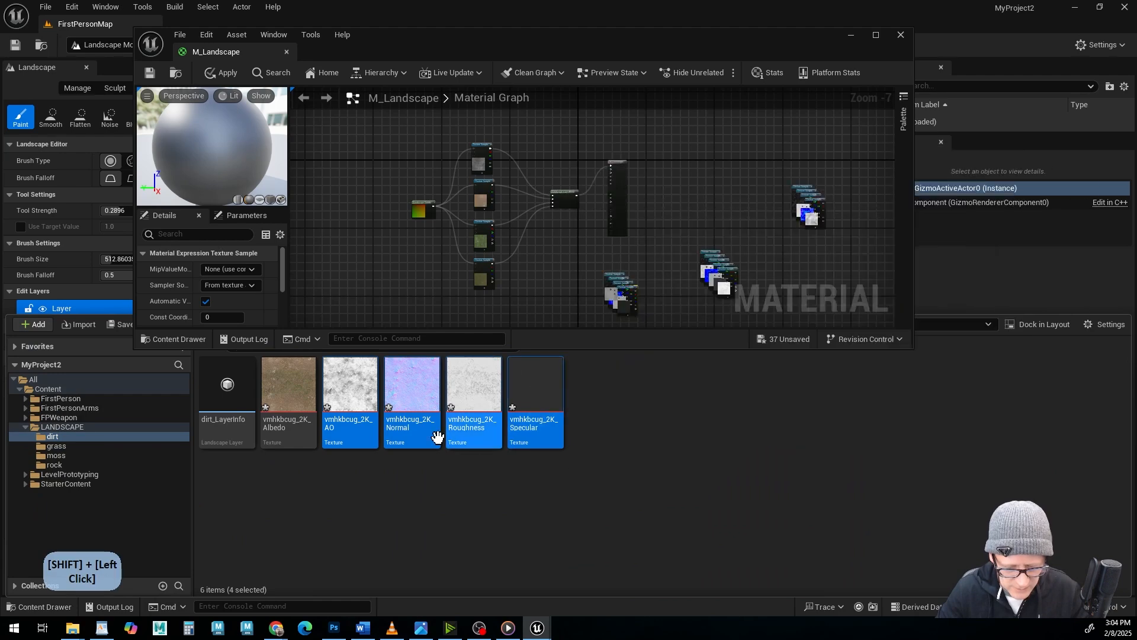
left_click_drag(536, 391, 348, 279)
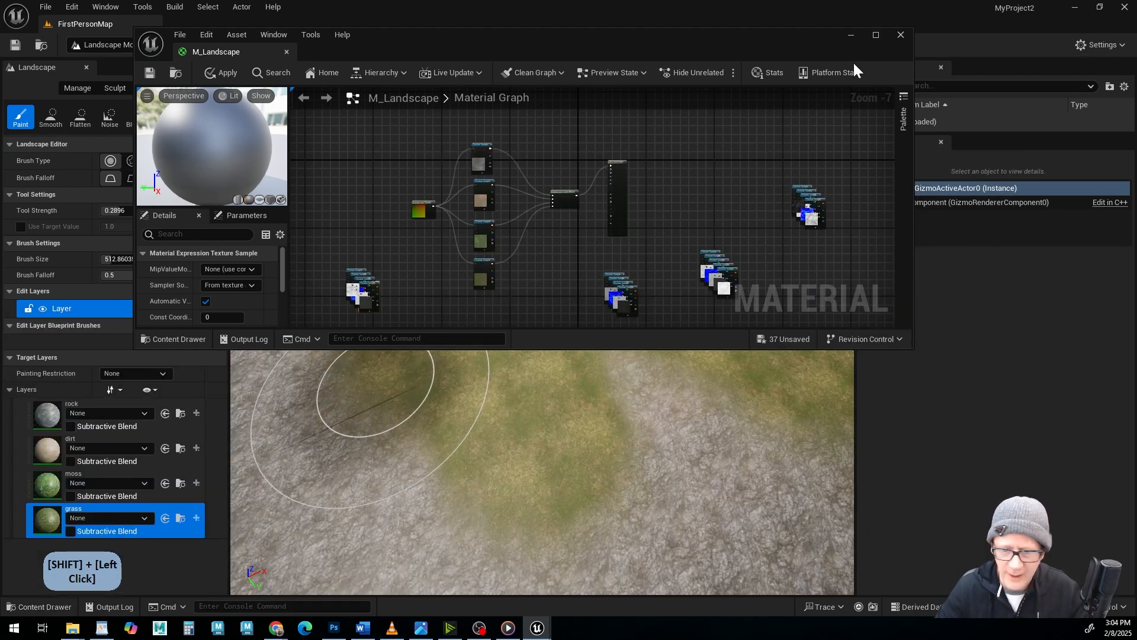
Maximize the M_Landscape editor and spread the four stacked dirt texture samples into a two-by-two grid in open graph space.
left_click(876, 34)
scroll(465, 314, "up", 1)
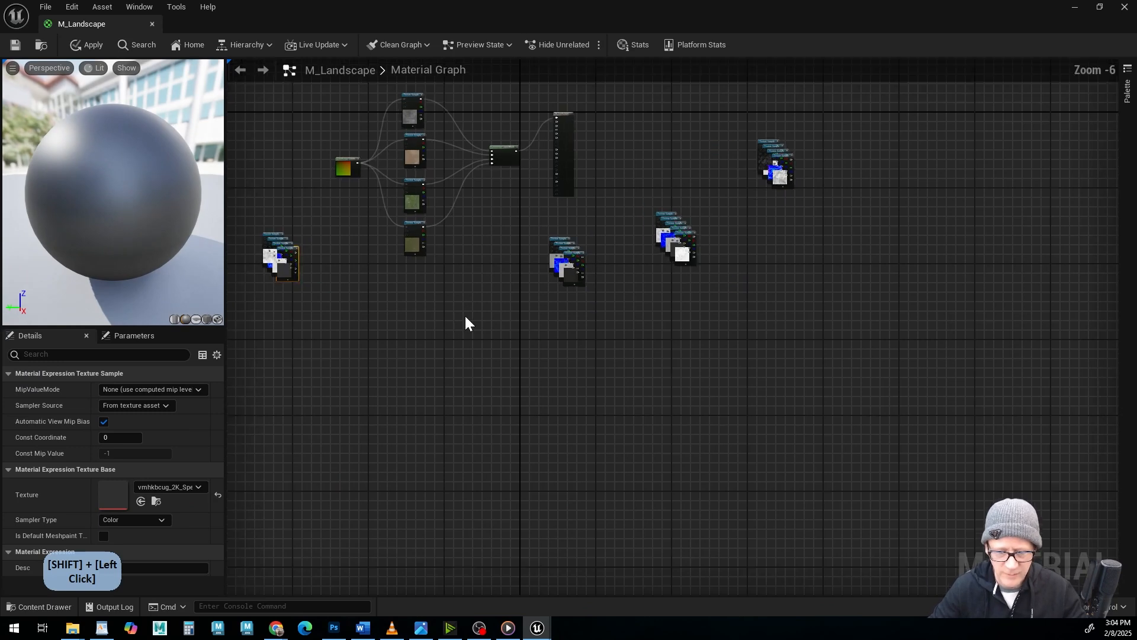
right_click_drag(444, 246, 646, 417)
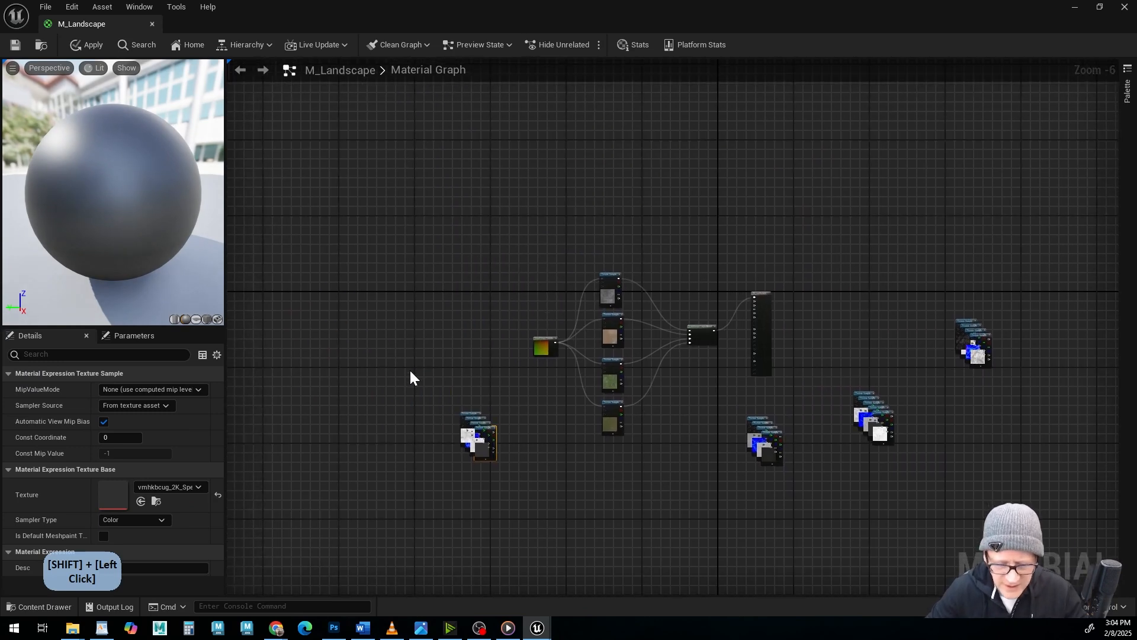
left_click_drag(411, 372, 490, 510, "shift")
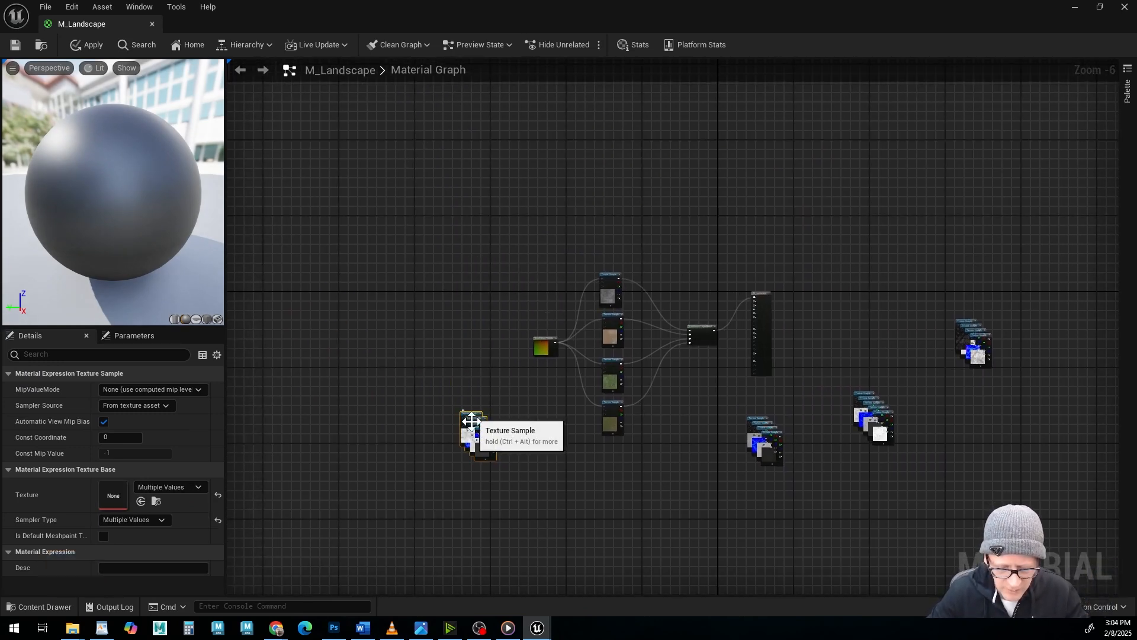
scroll(472, 421, "up", 2)
left_click_drag(447, 404, 457, 105)
left_click(494, 351)
left_click_drag(459, 176, 392, 94)
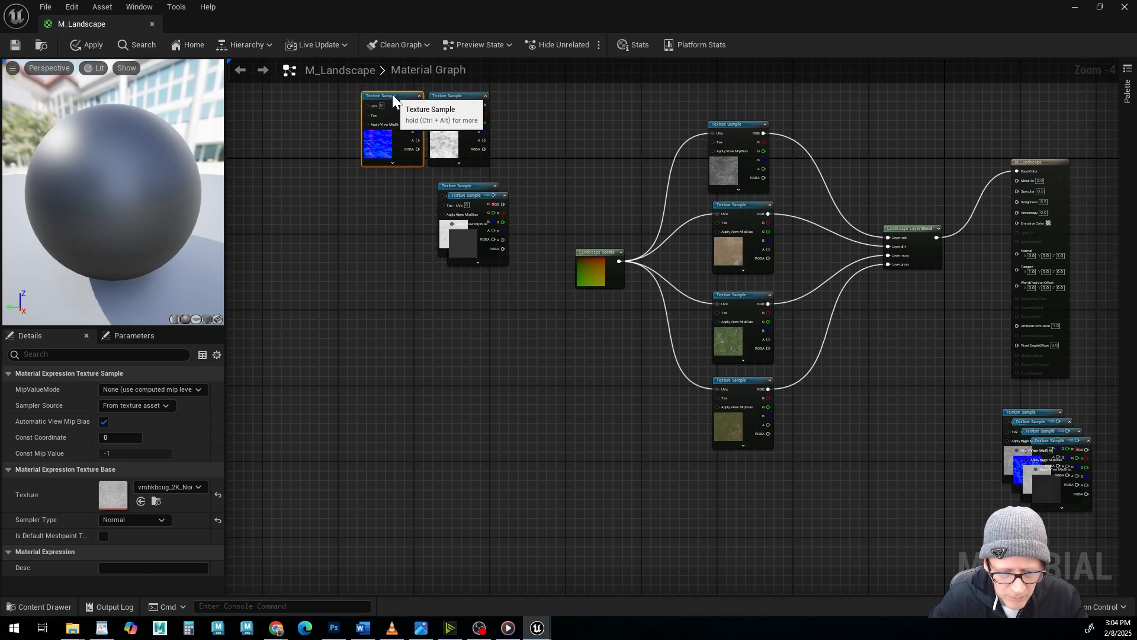
left_click_drag(477, 188, 403, 178)
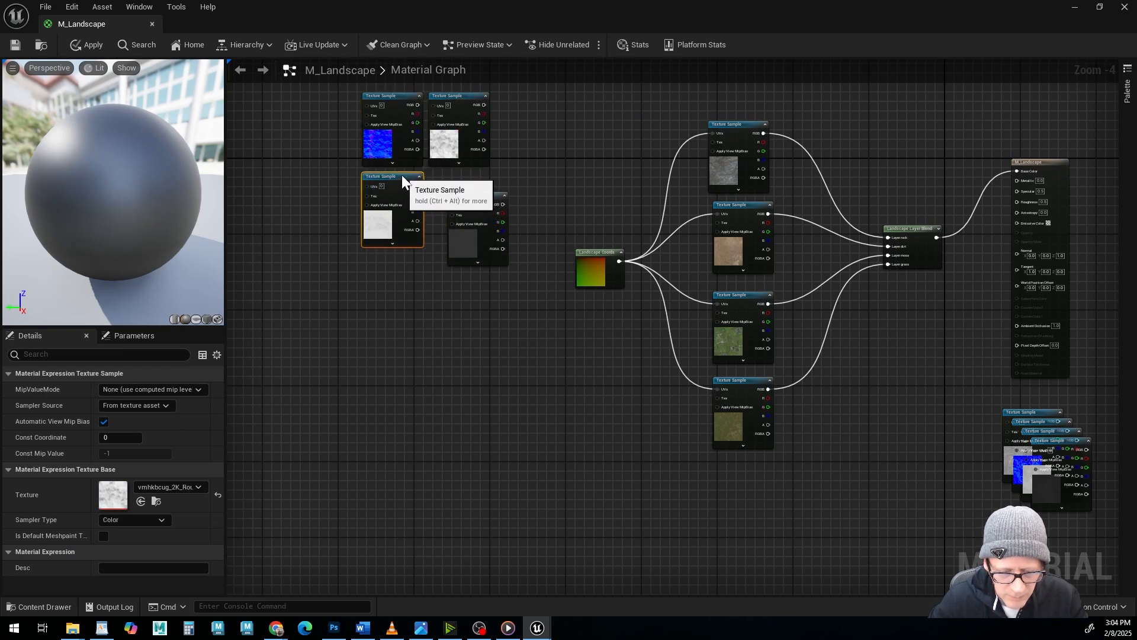
left_click_drag(464, 196, 448, 176)
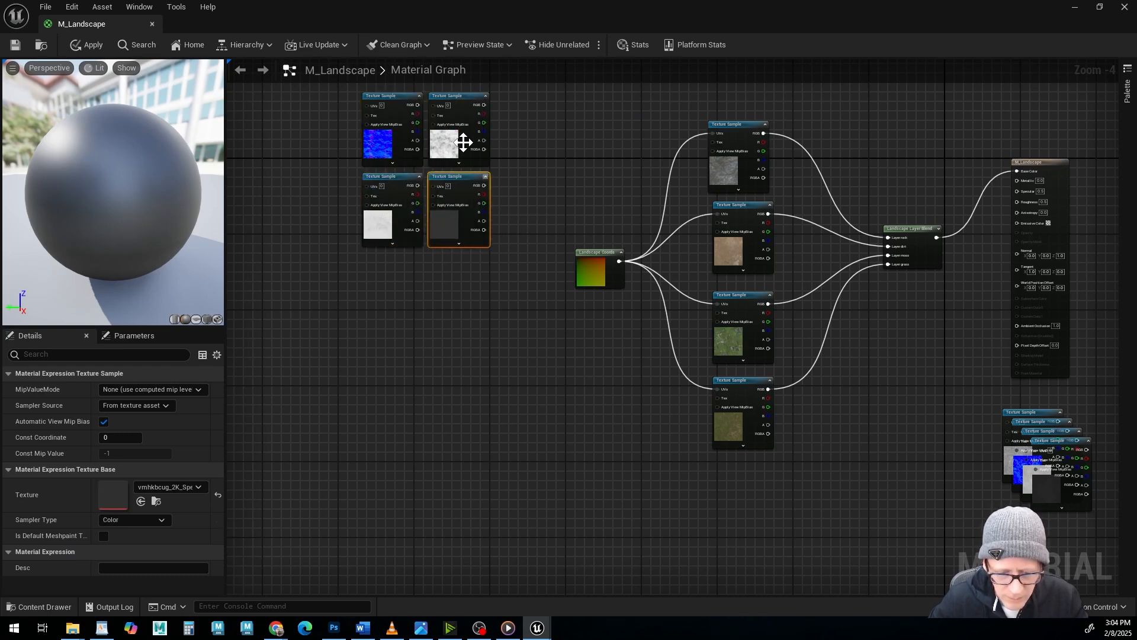
Disconnect the dirt albedo sample from the Layer Blend and Landscape Coords nodes and place it beside the dirt Normal sample.
left_click(381, 129)
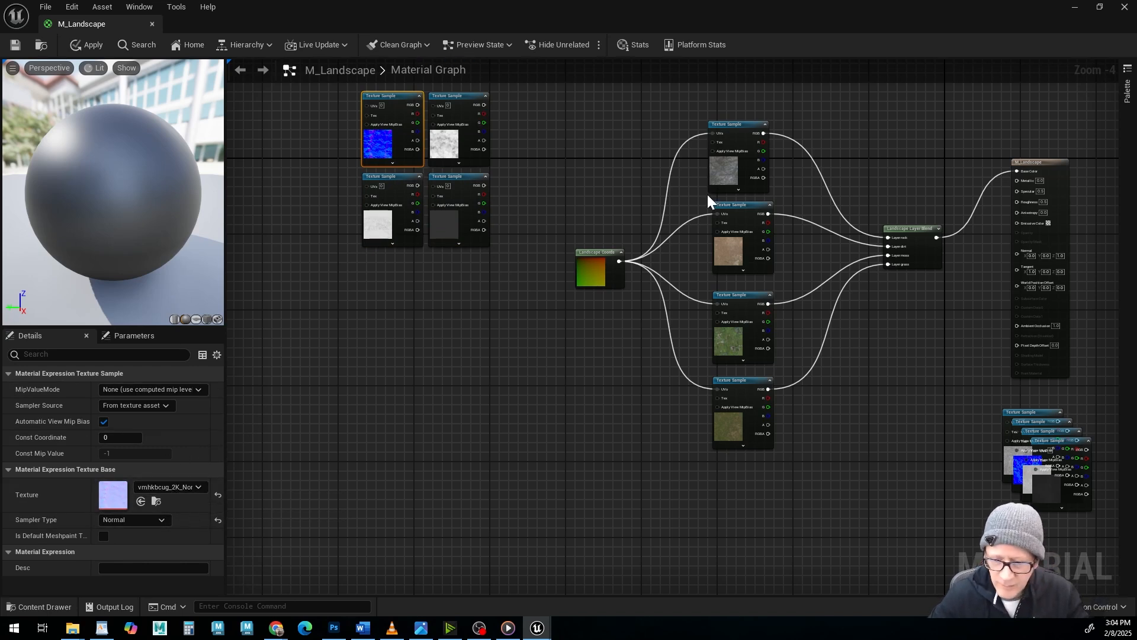
left_click(737, 212)
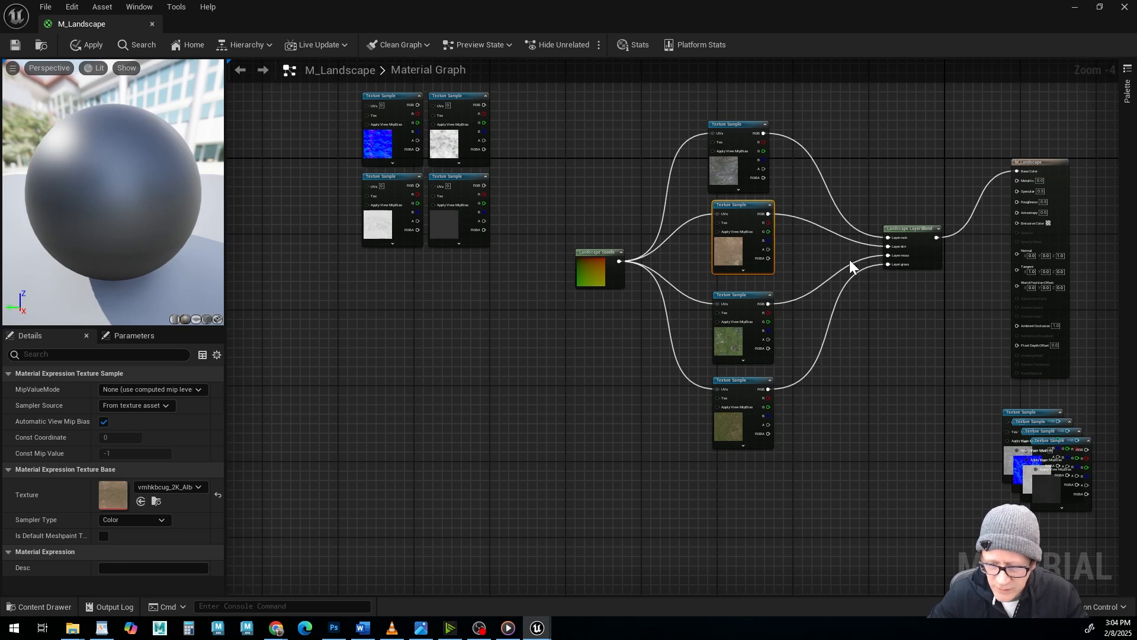
left_click(854, 240, "alt")
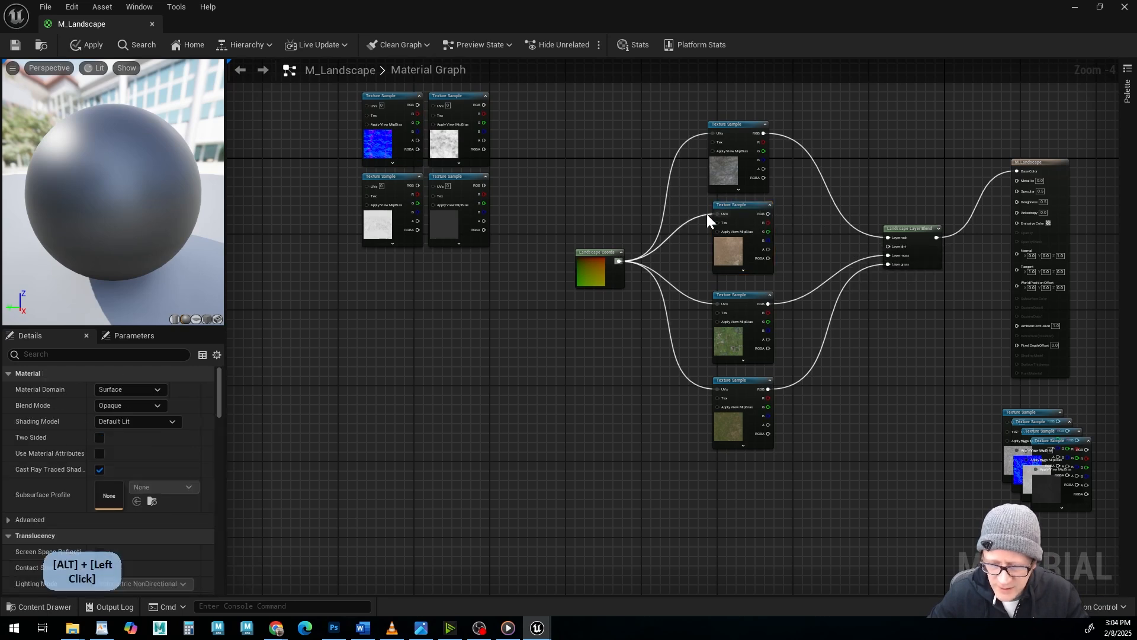
left_click(706, 215, "alt")
left_click_drag(728, 204, 311, 101)
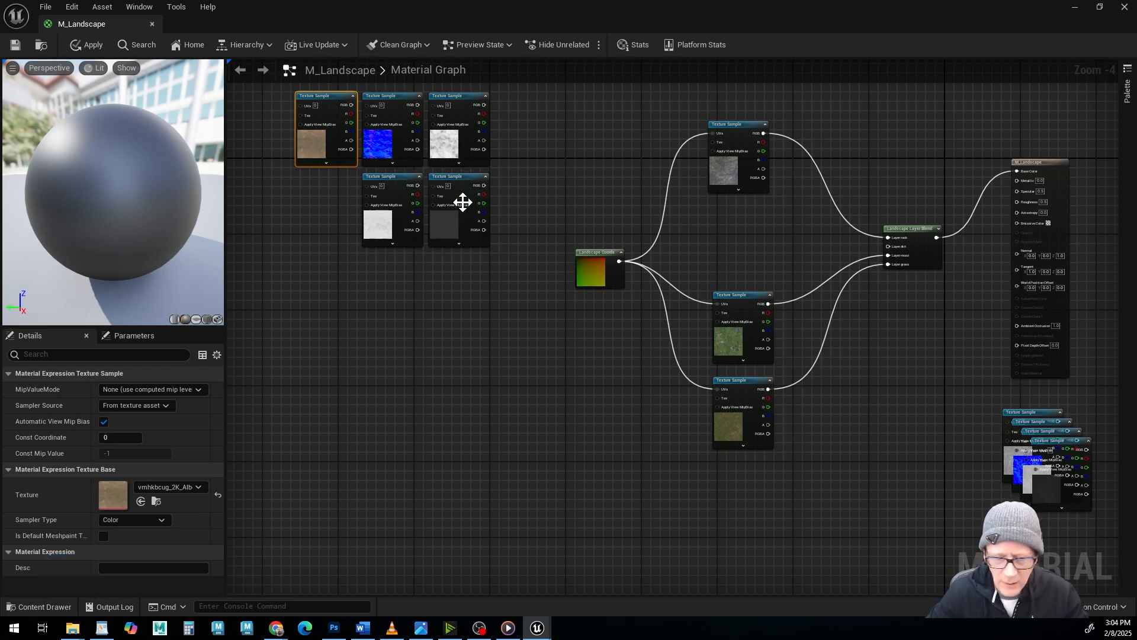
Disconnect the Landscape Coords node from the rock, moss and grass albedo samples and move it below and before the dirt group.
left_click(594, 260)
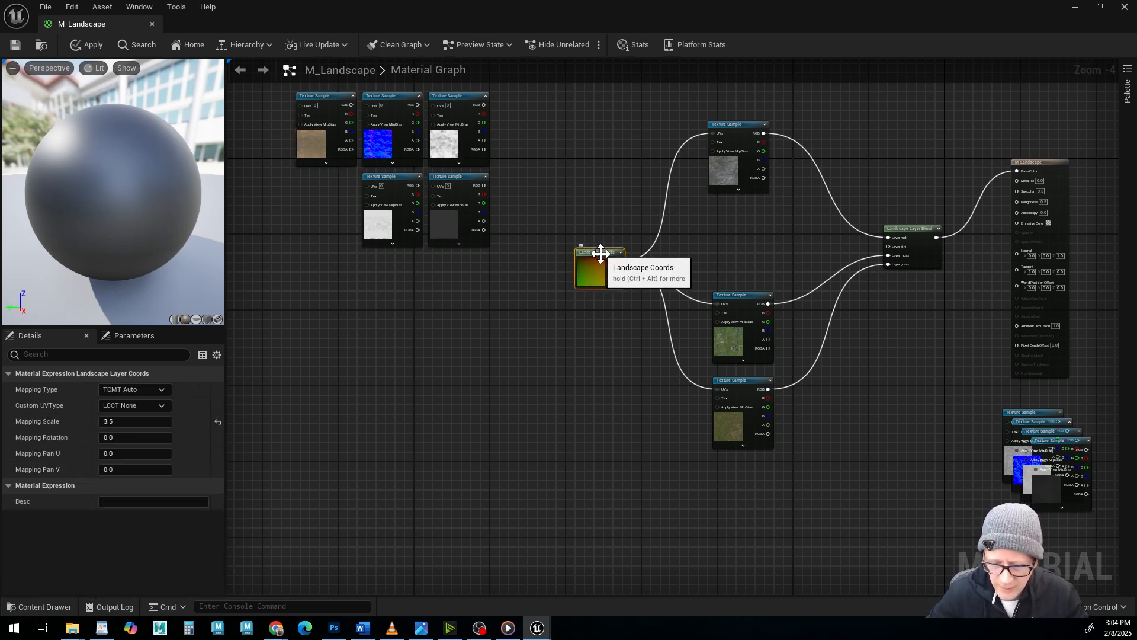
left_click(660, 233, "alt")
left_click(670, 281, "alt")
left_click(665, 306, "alt")
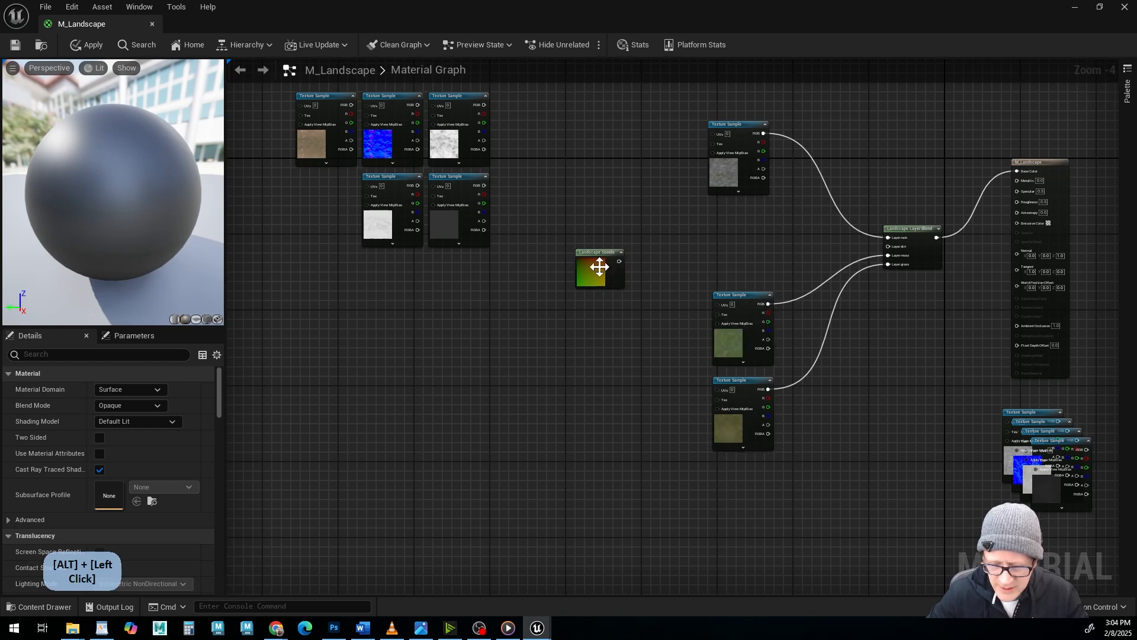
left_click_drag(591, 255, 251, 261)
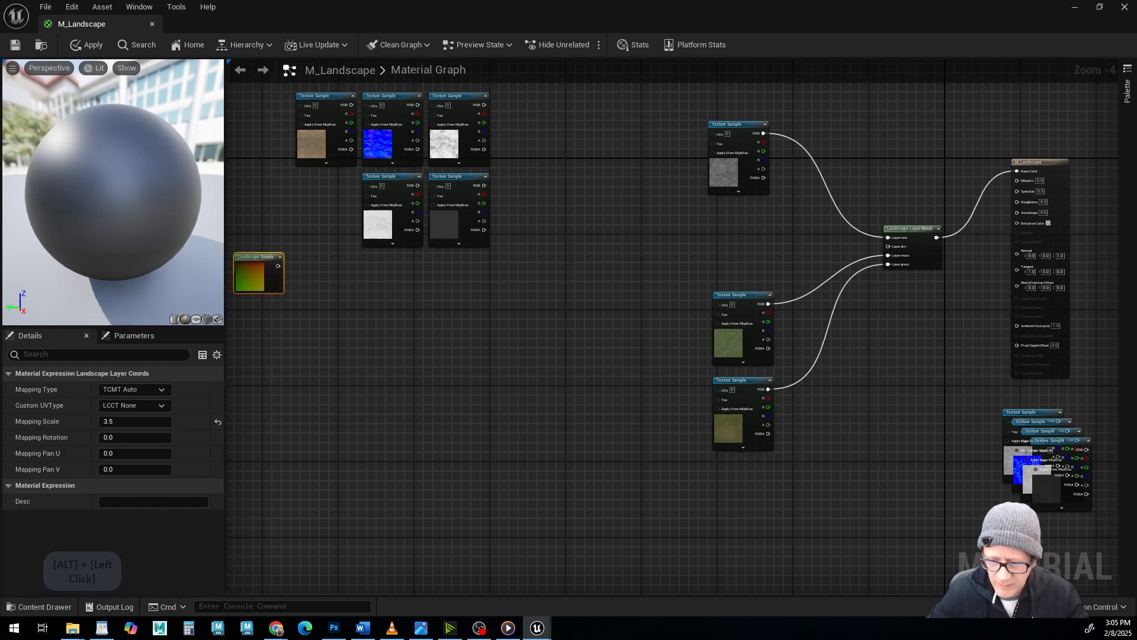
Disconnect the rock albedo sample from the Layer Blend and move it to open space below the dirt group.
left_click(801, 147, "alt")
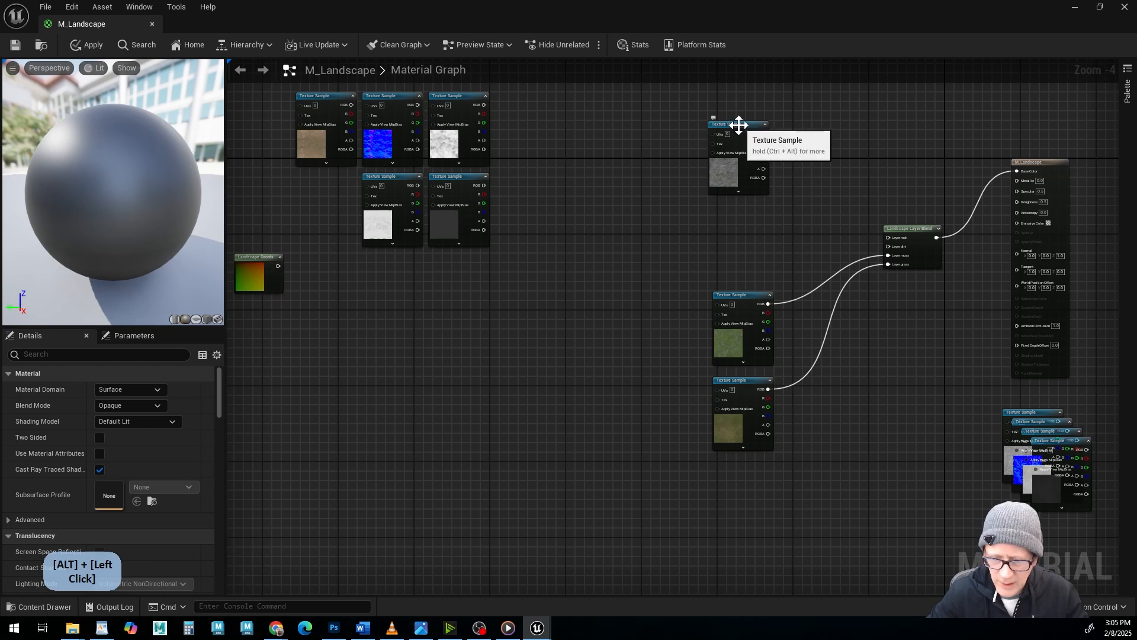
left_click_drag(738, 125, 624, 111)
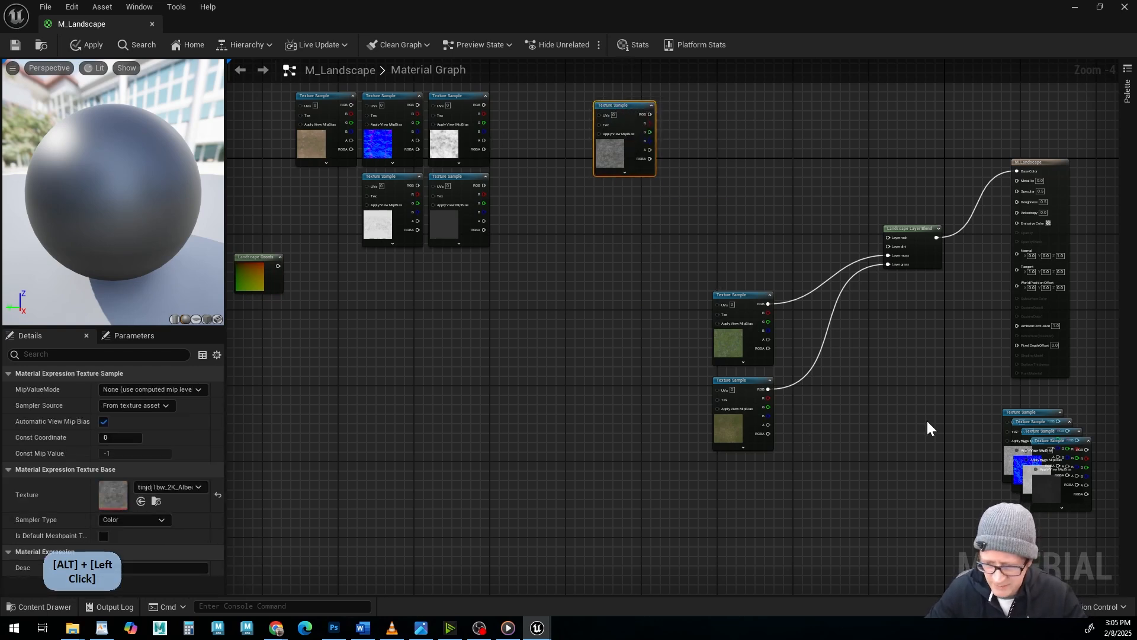
left_click_drag(1027, 412, 315, 413)
Arrange the grass maps in a grid, disconnect the grass albedo sample from the Layer Blend and place it beside them.
left_click(1043, 421)
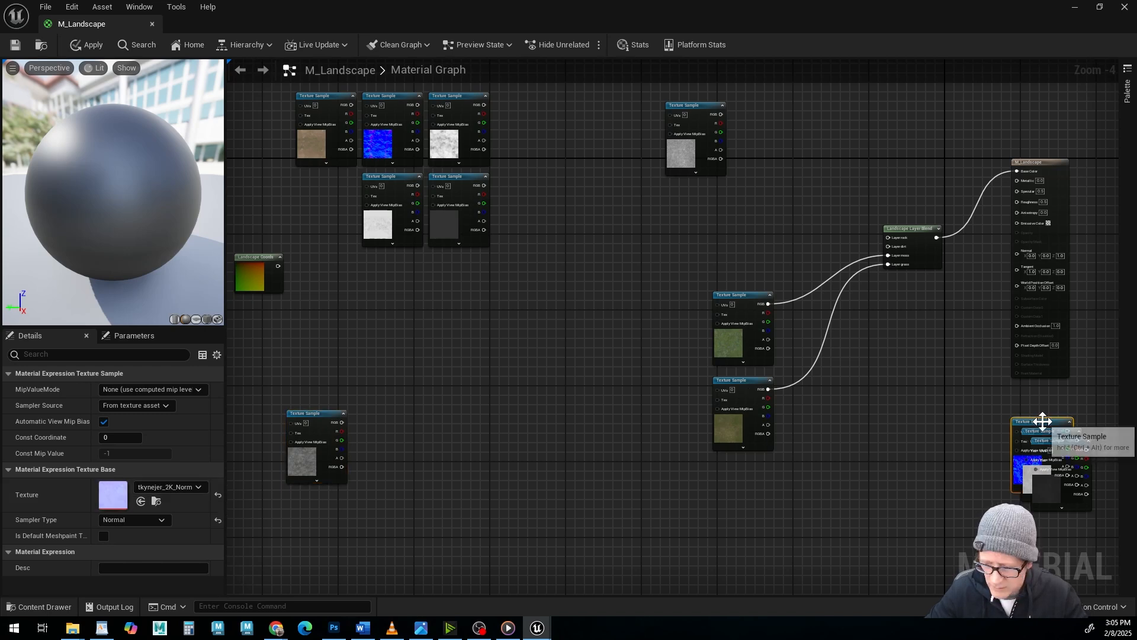
left_click_drag(1043, 421, 763, 105)
left_click_drag(1051, 431, 755, 182)
left_click(768, 389, "alt")
left_click_drag(748, 380, 635, 105)
Detach the moss albedo sample from the Layer Blend and arrange the rock Normal, AO and Roughness samples beside the rock albedo.
left_click(768, 304, "alt")
left_click_drag(748, 296, 649, 348)
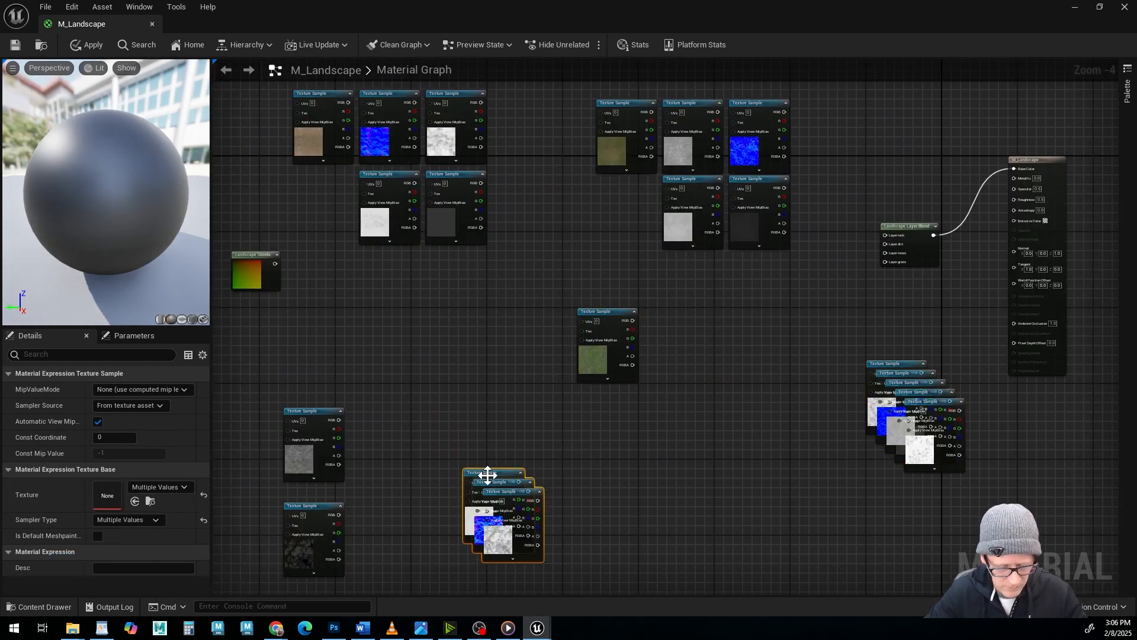
left_click_drag(319, 510, 385, 415)
left_click_drag(467, 473, 436, 410)
left_click_drag(243, 381, 592, 637)
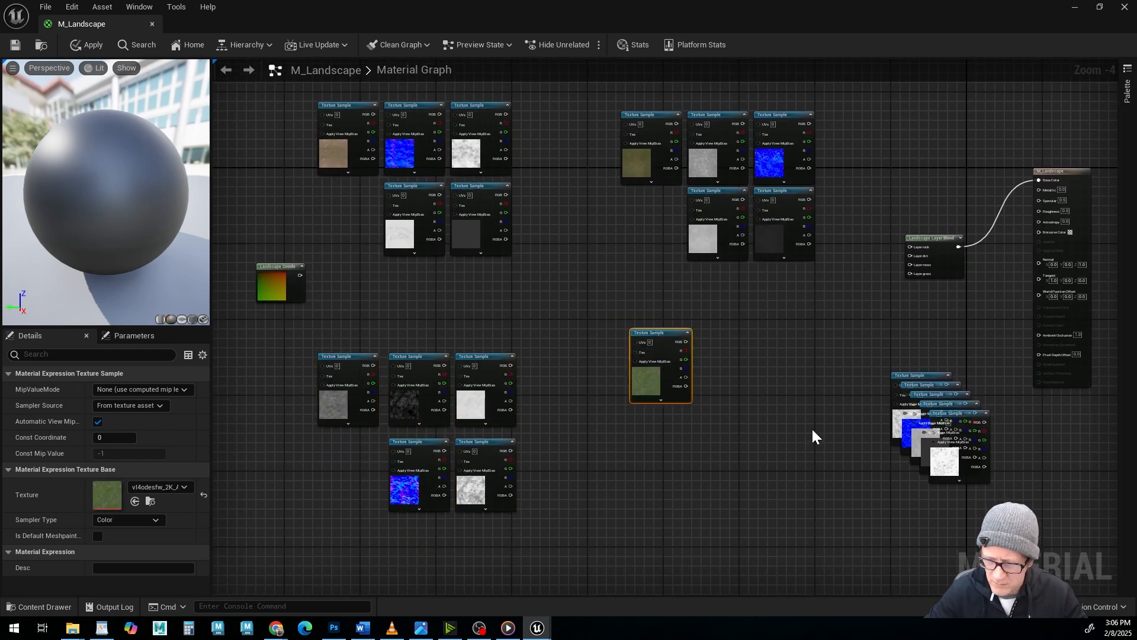
Arrange the moss maps in a three-by-two grid with the moss albedo and bring the rock albedo closer to its maps.
left_click_drag(924, 384, 792, 333)
left_click_drag(927, 388, 727, 413)
left_click_drag(930, 391, 663, 414)
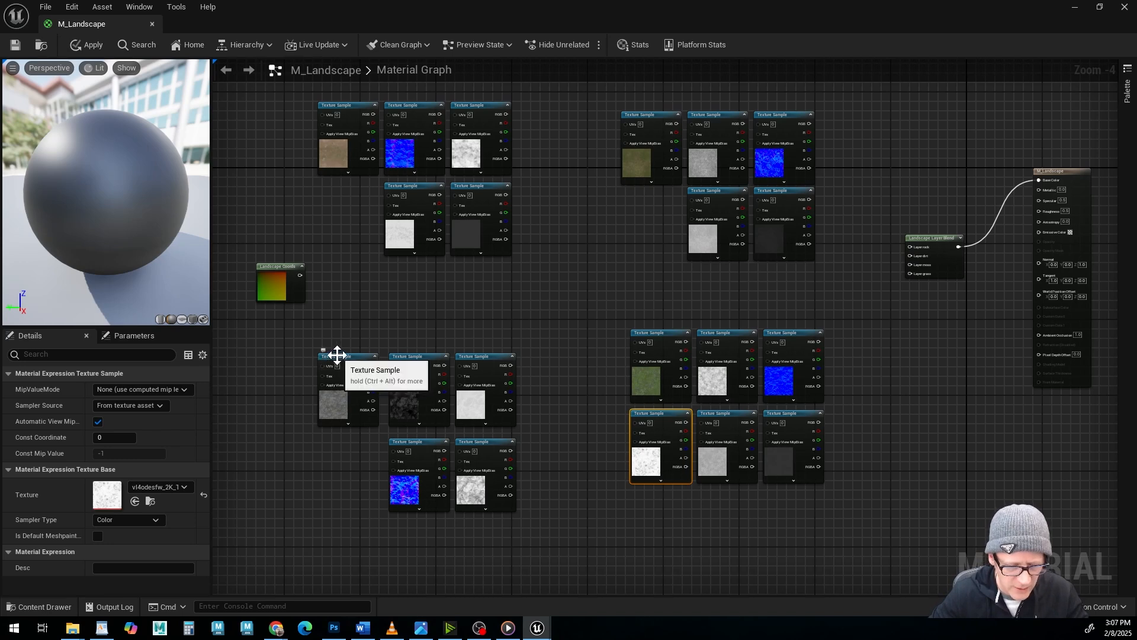
left_click_drag(334, 356, 340, 356)
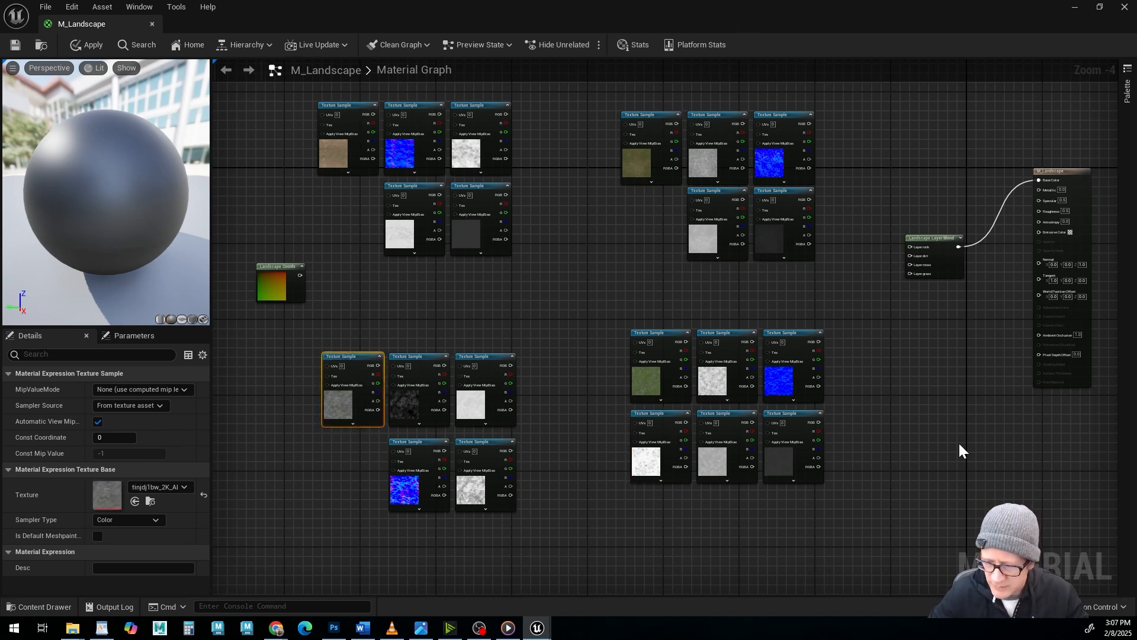
right_click_drag(582, 295, 558, 330)
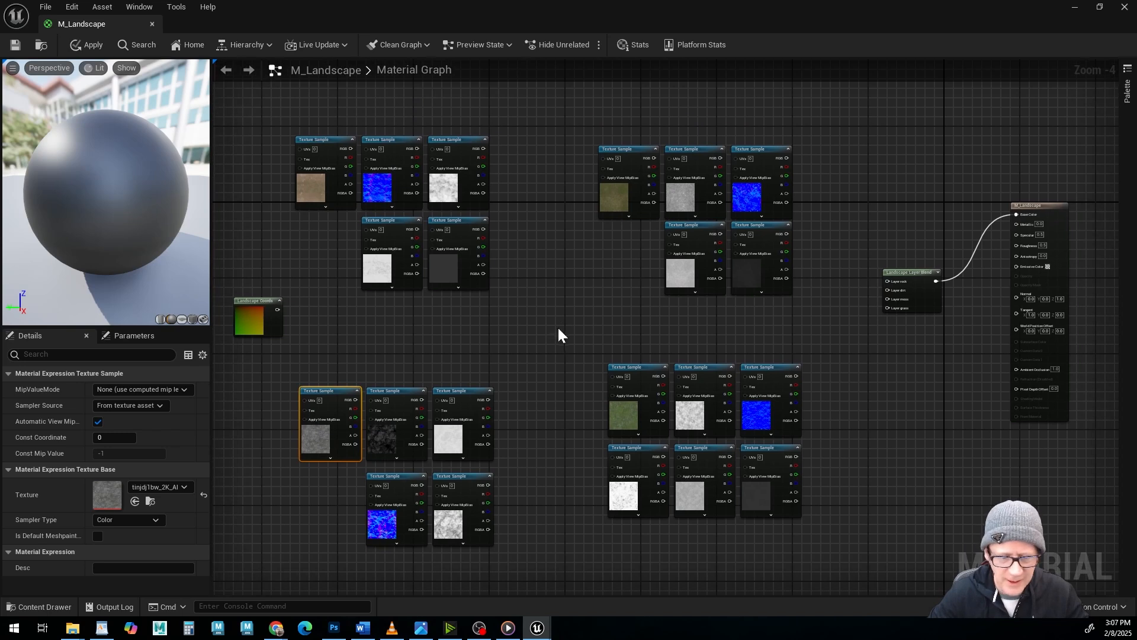
Group the five dirt texture samples in a comment box named dirt and move it clear of the Landscape Coords node.
left_click_drag(291, 118, 522, 314)
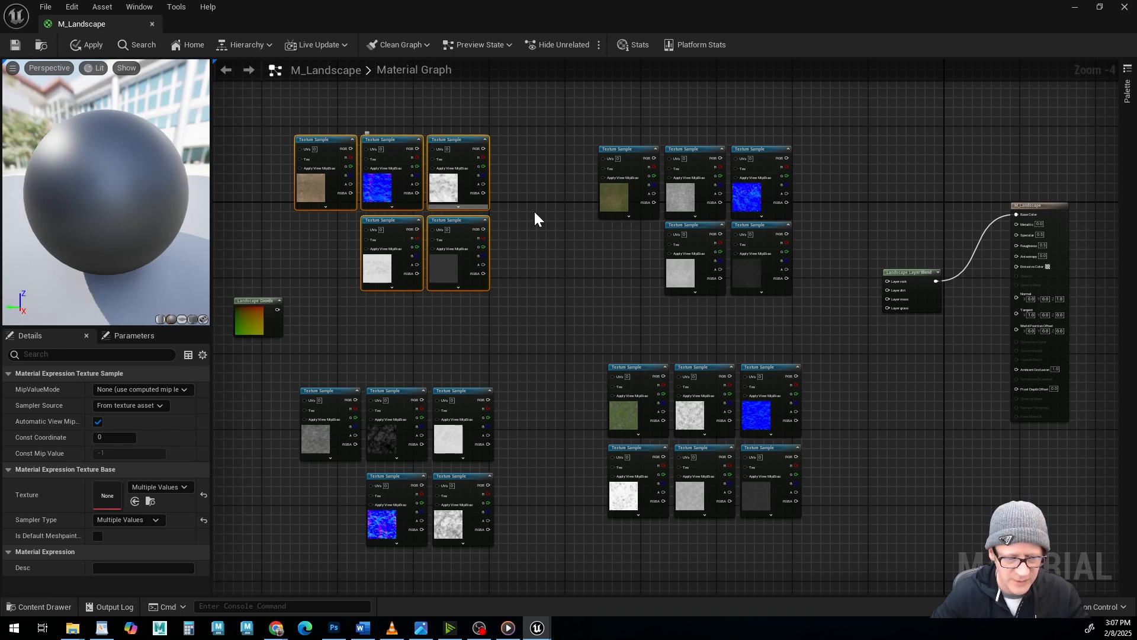
key("c")
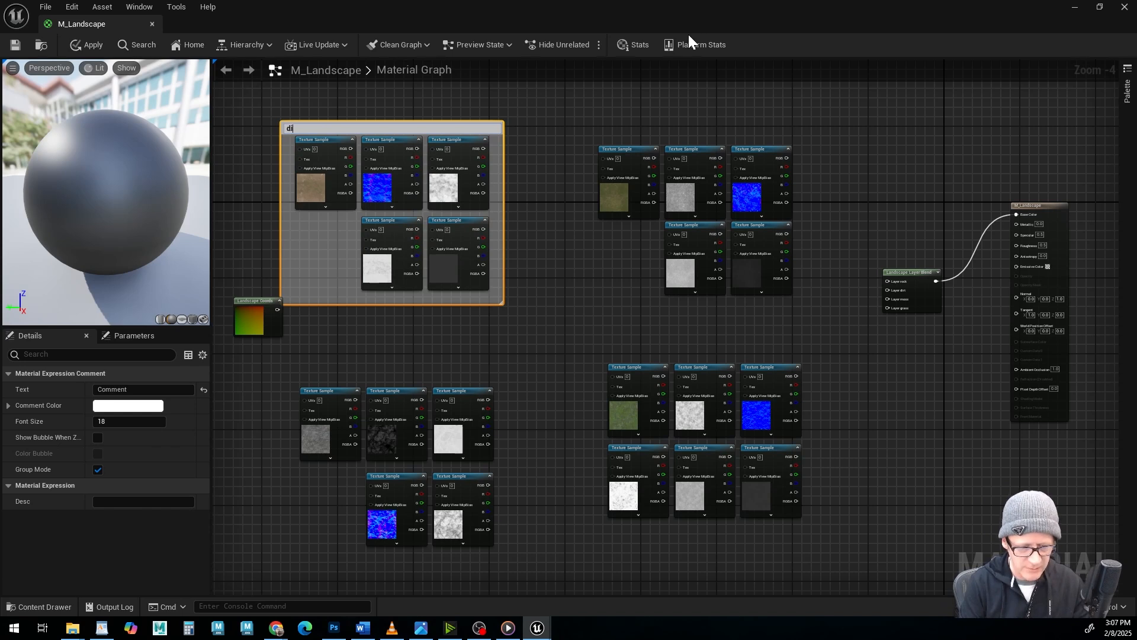
key("Return")
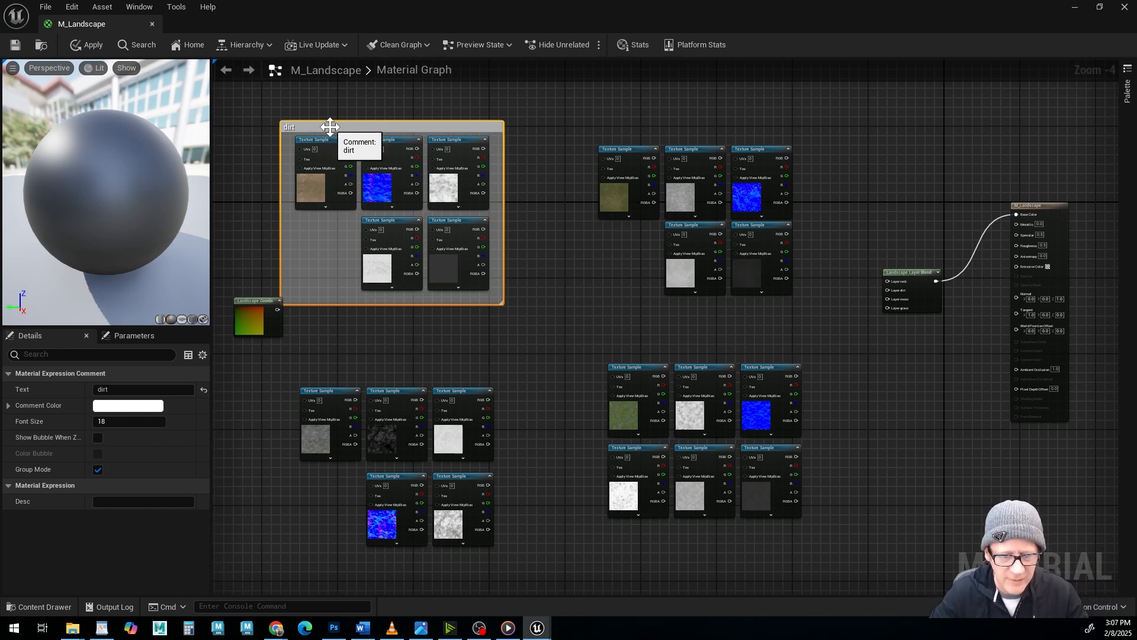
left_click_drag(329, 134, 360, 133)
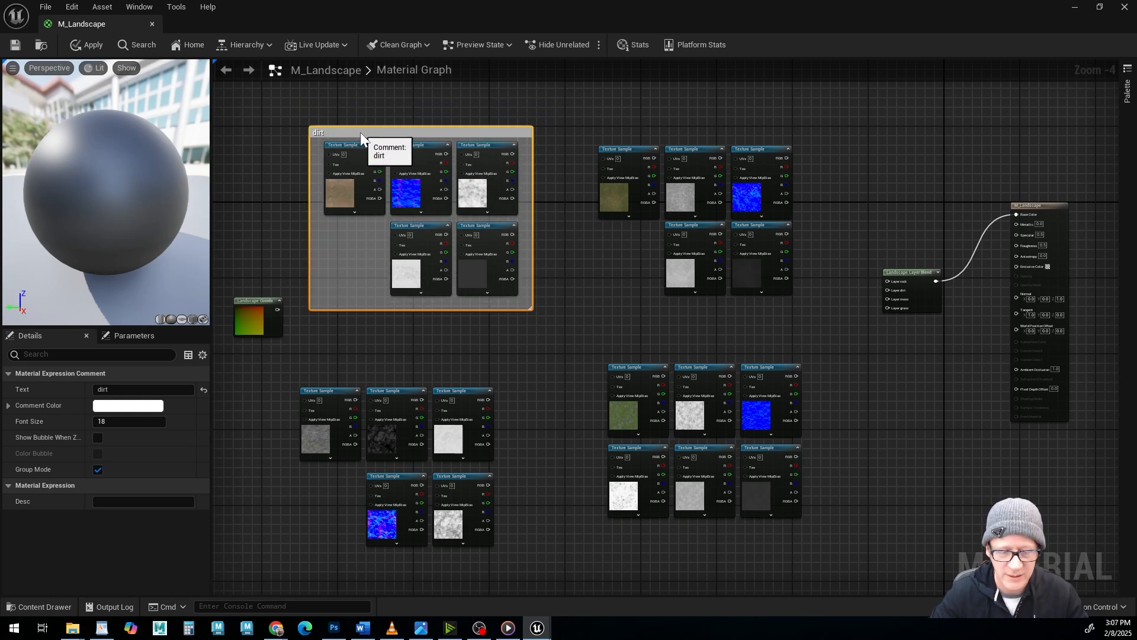
Group the five grass texture samples in a comment box named grass.
left_click_drag(591, 120, 832, 327)
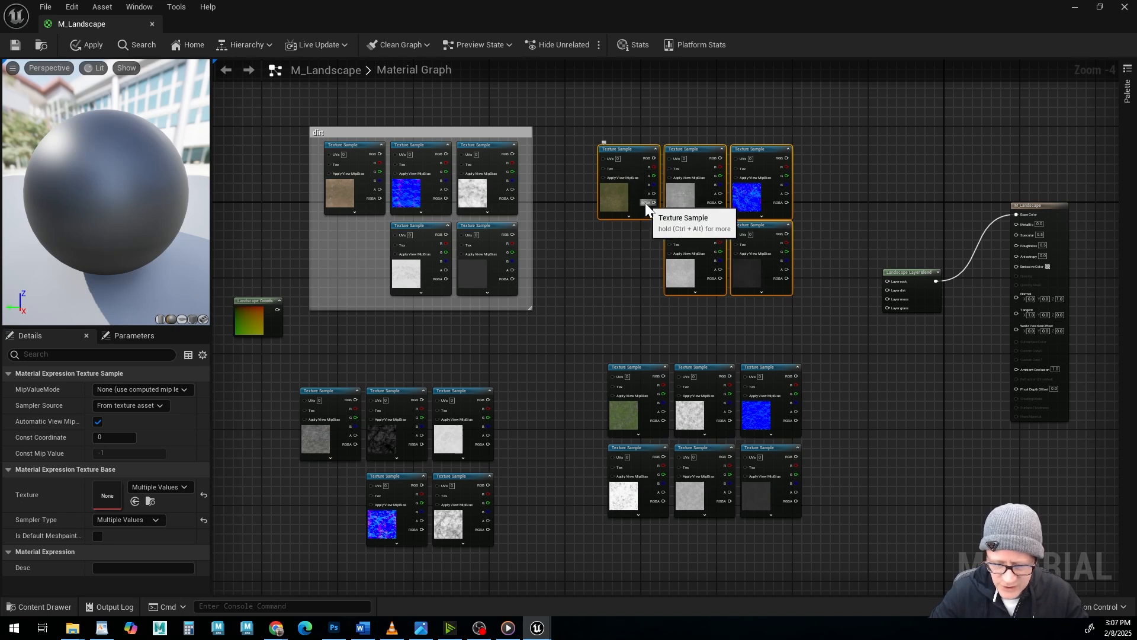
left_click(601, 282)
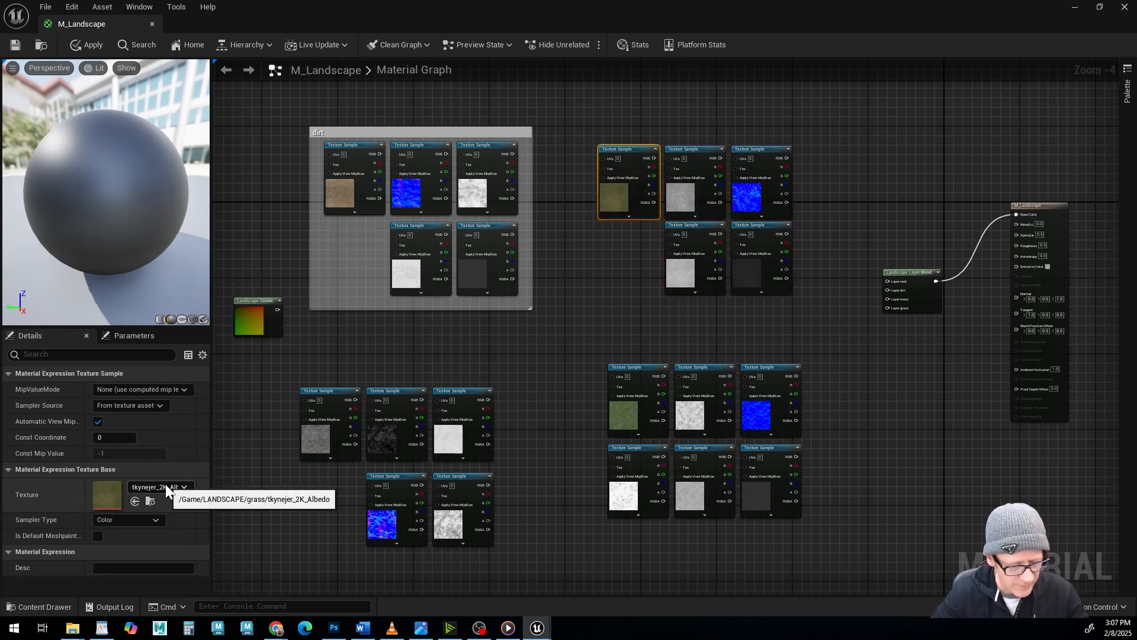
left_click(700, 161)
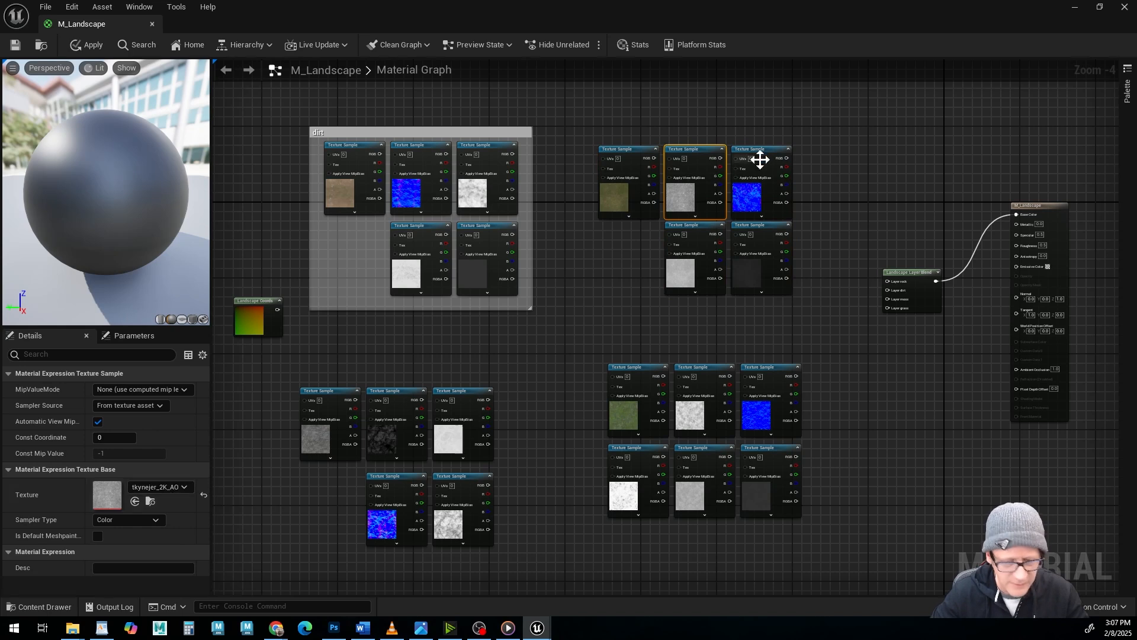
left_click_drag(584, 116, 812, 323)
key("c")
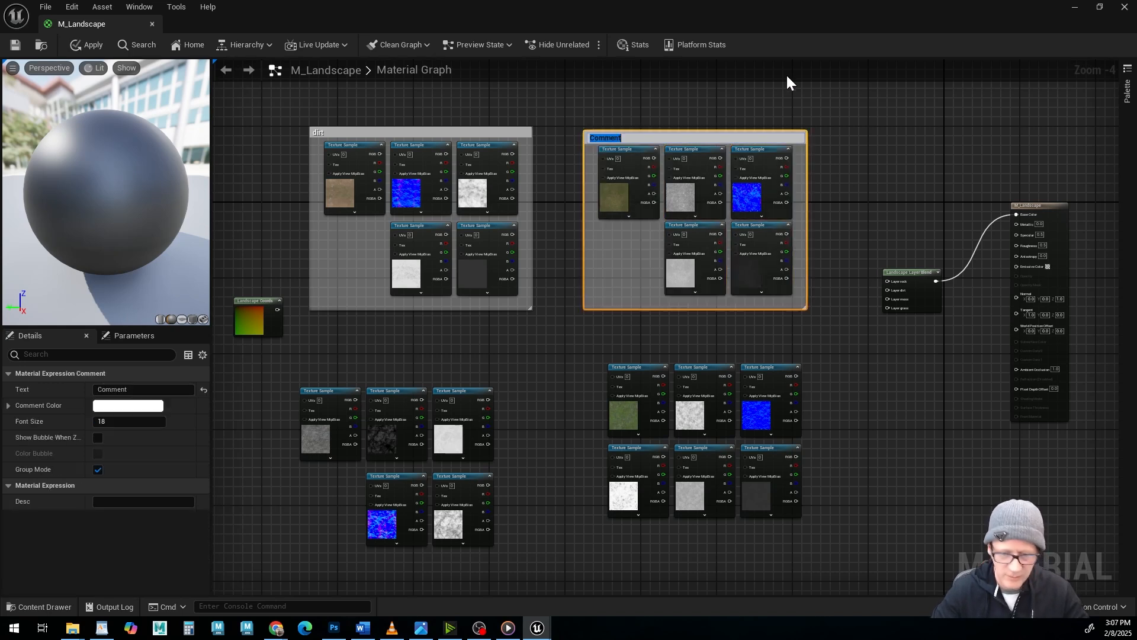
type("grass")
key("Return")
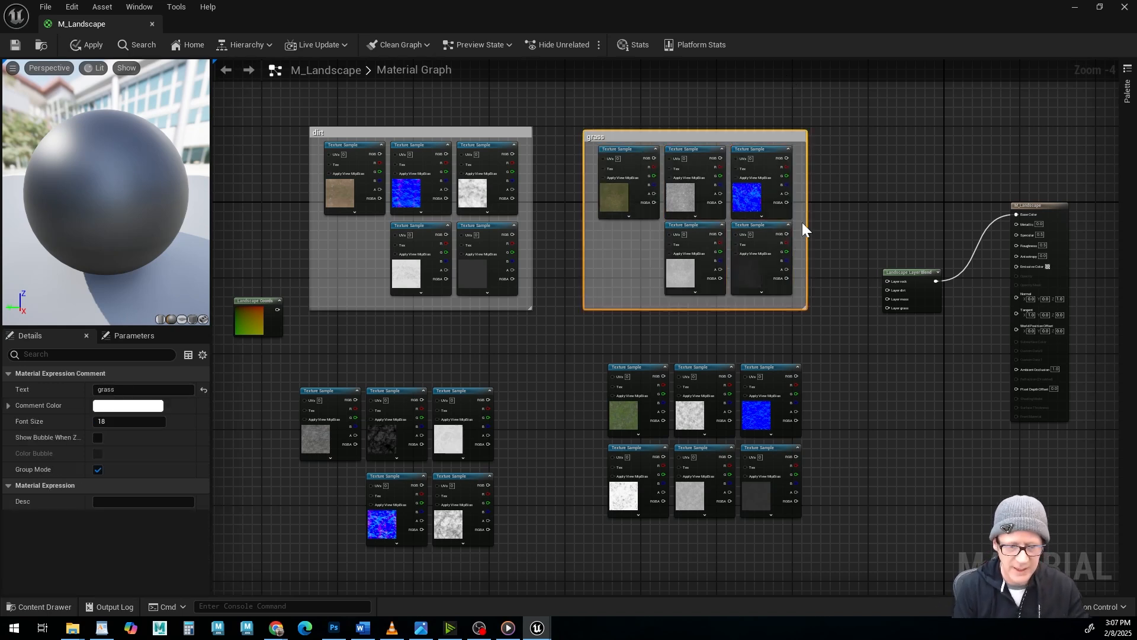
Group the six moss texture samples in a comment box named moss.
left_click(622, 418)
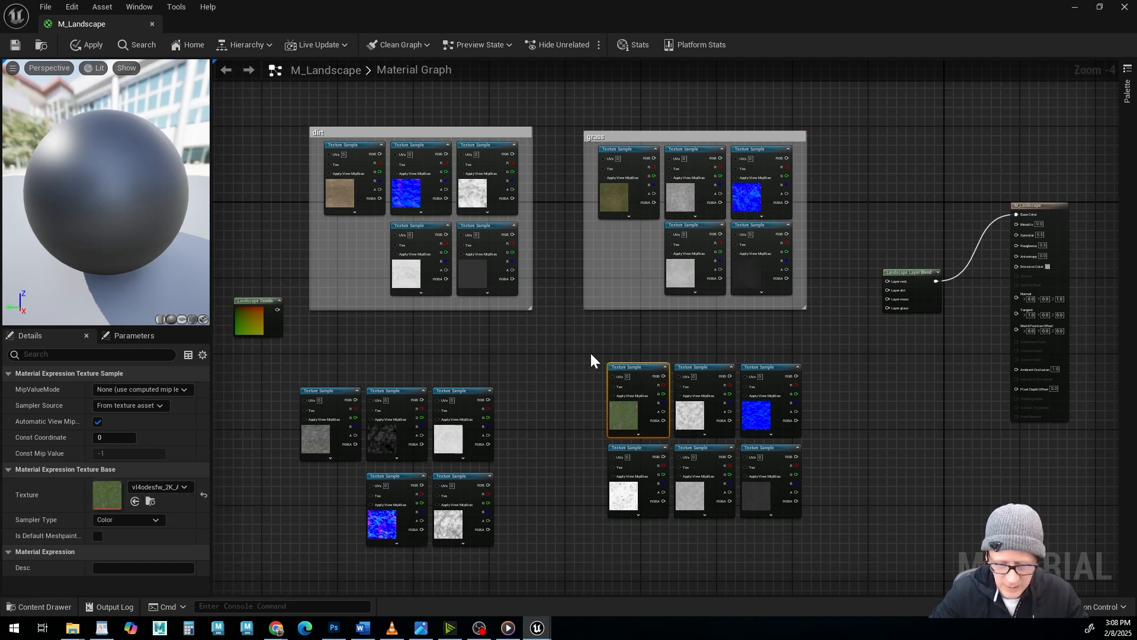
left_click_drag(591, 355, 846, 522)
type("c")
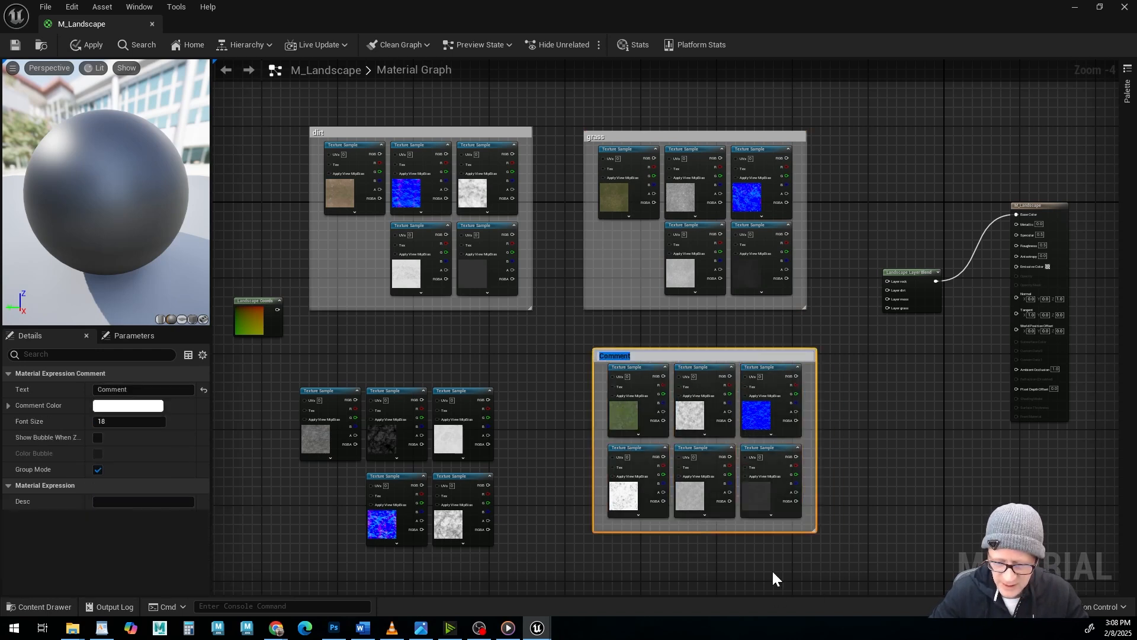
type("moss")
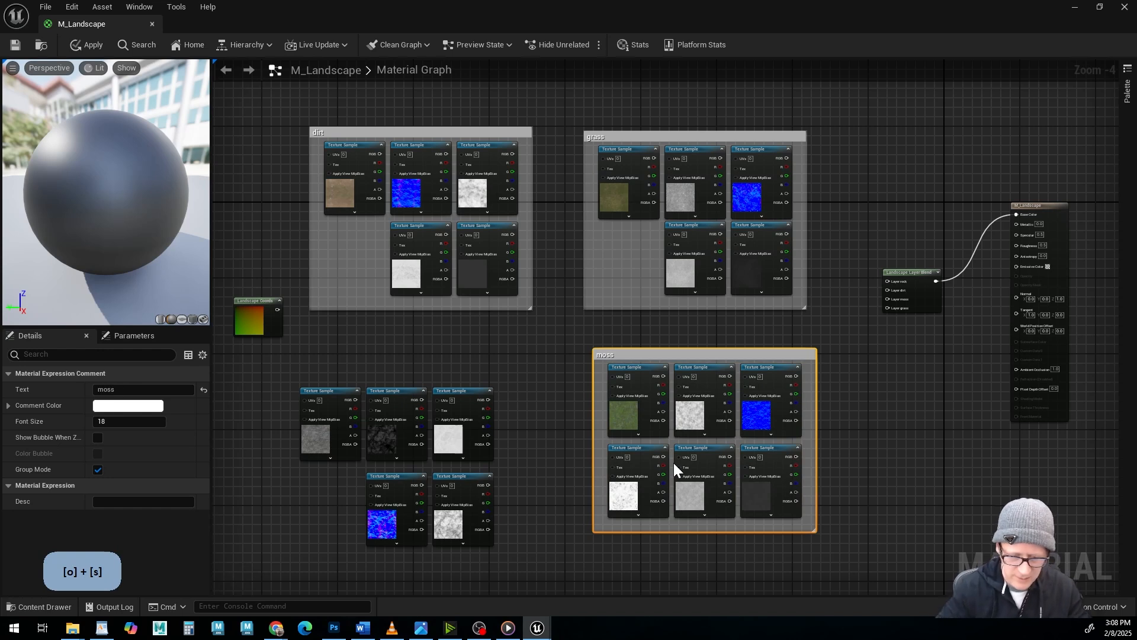
Group the five rock texture samples in a comment box named rock.
left_click_drag(289, 373, 505, 581)
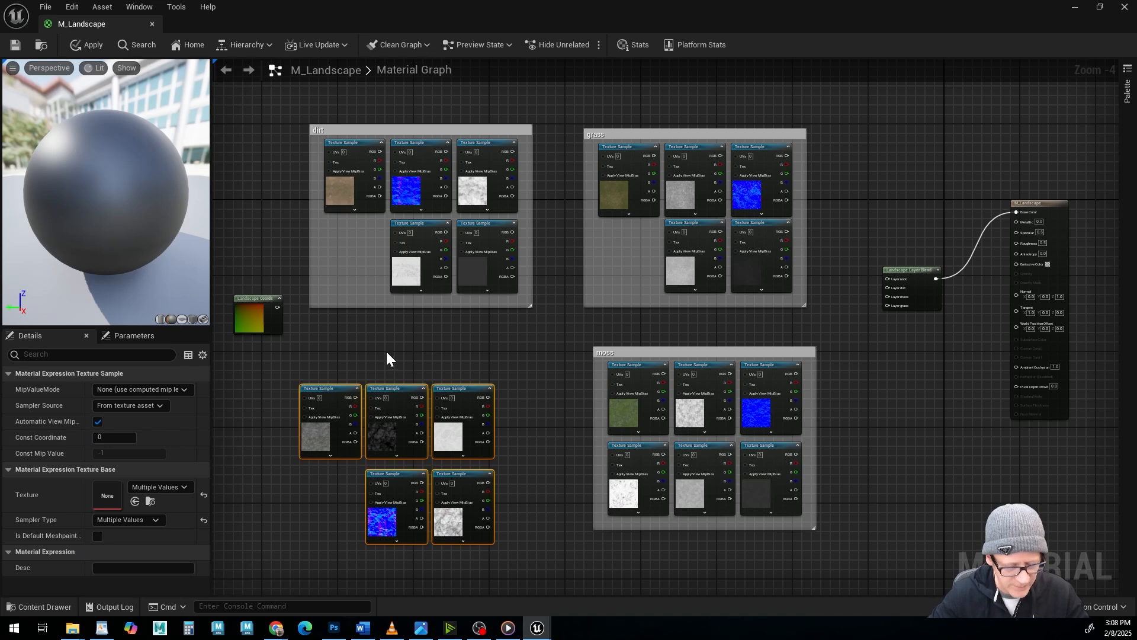
type("c")
type("rock")
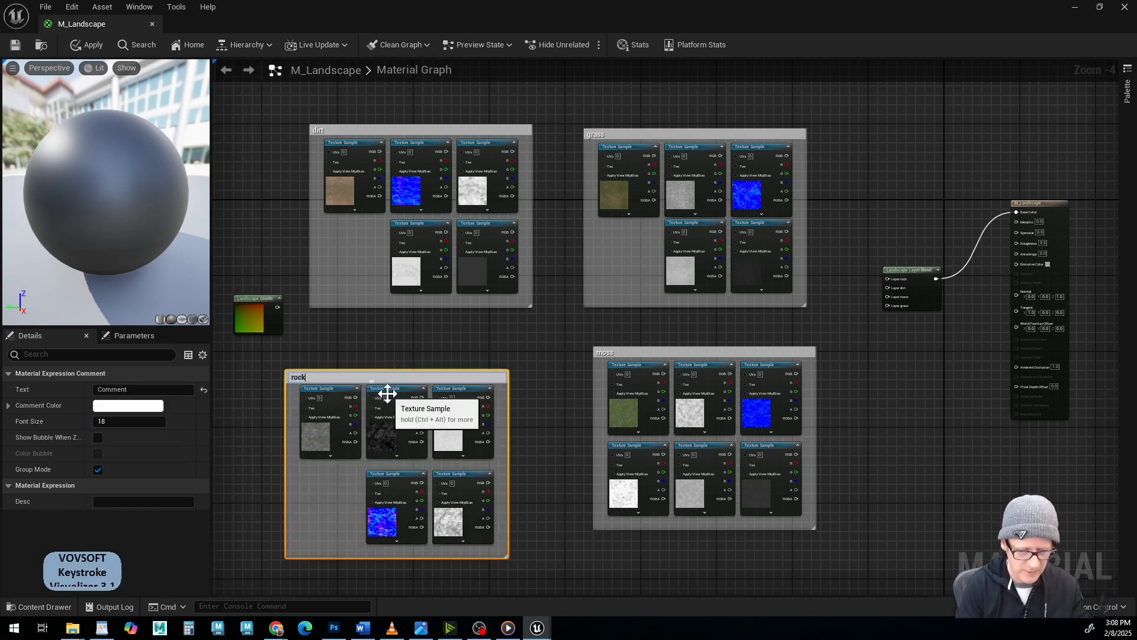
key("Return")
Line up the rock comment box beneath the dirt group and the moss comment box beneath the grass group.
left_click_drag(325, 377, 353, 359)
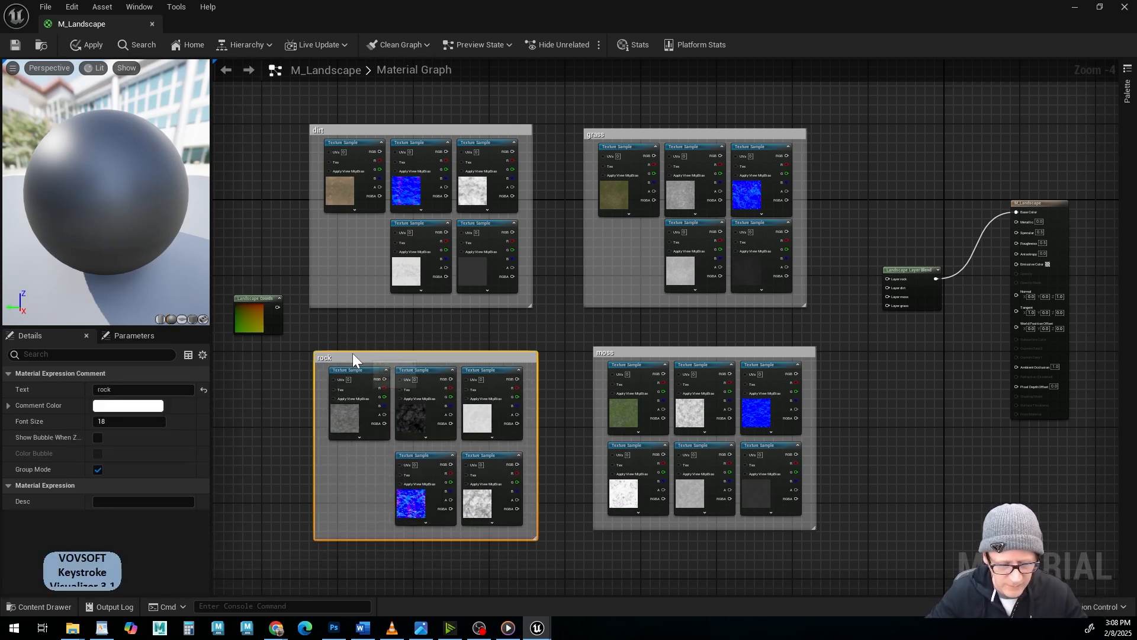
left_click_drag(661, 354, 655, 364)
left_click(582, 501)
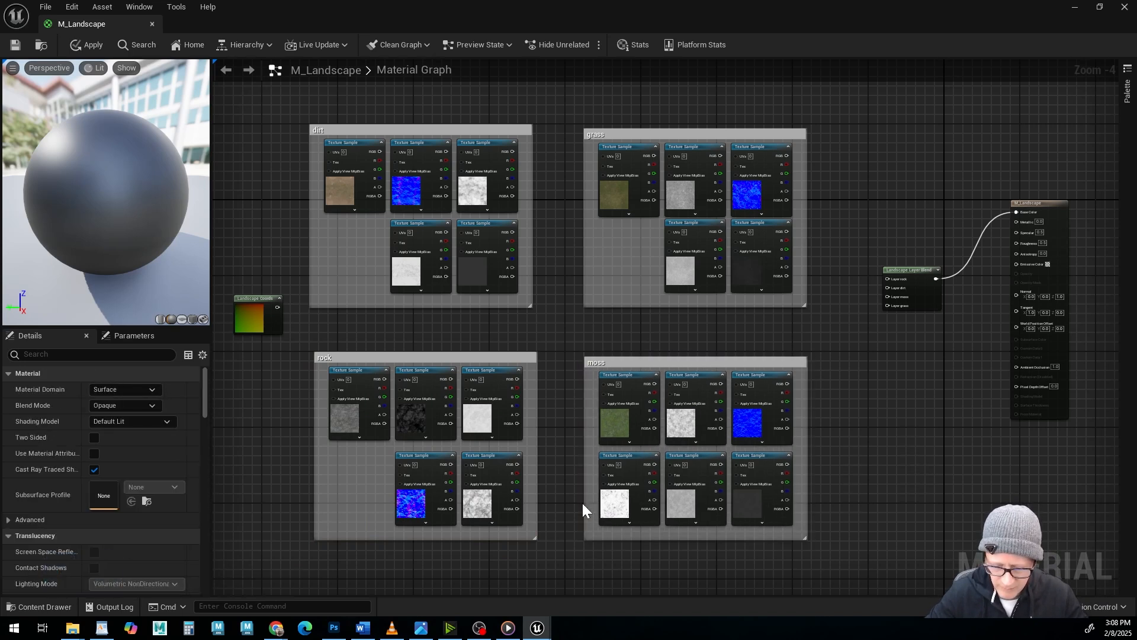
Check which texture maps the lower three moss samples and the upper middle moss sample use.
left_click(619, 502)
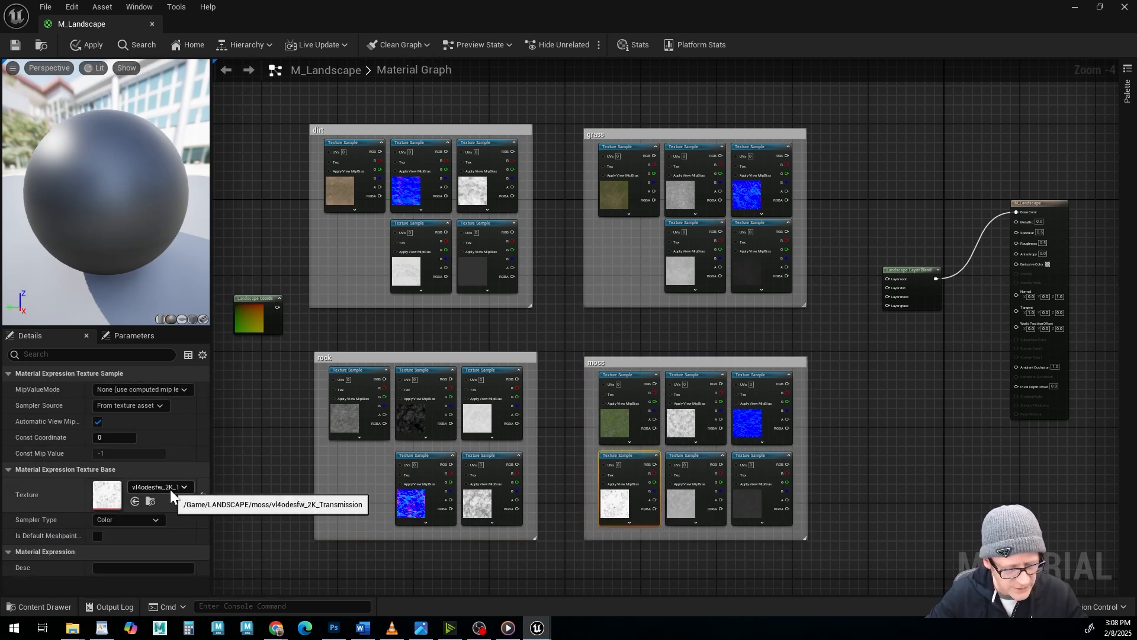
left_click(682, 504)
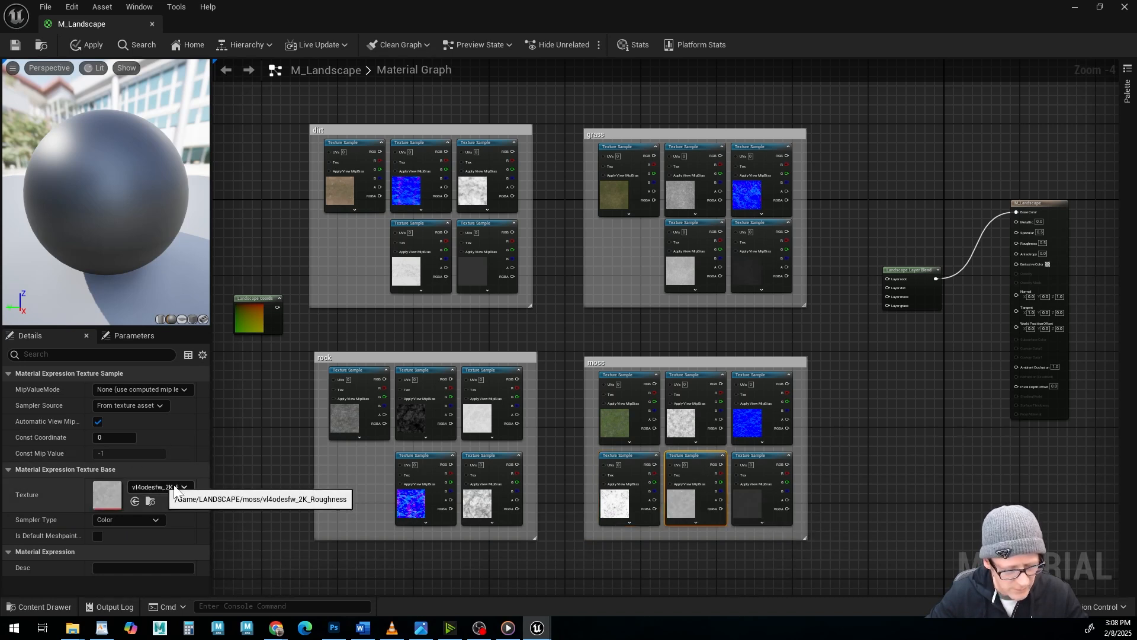
left_click(750, 459)
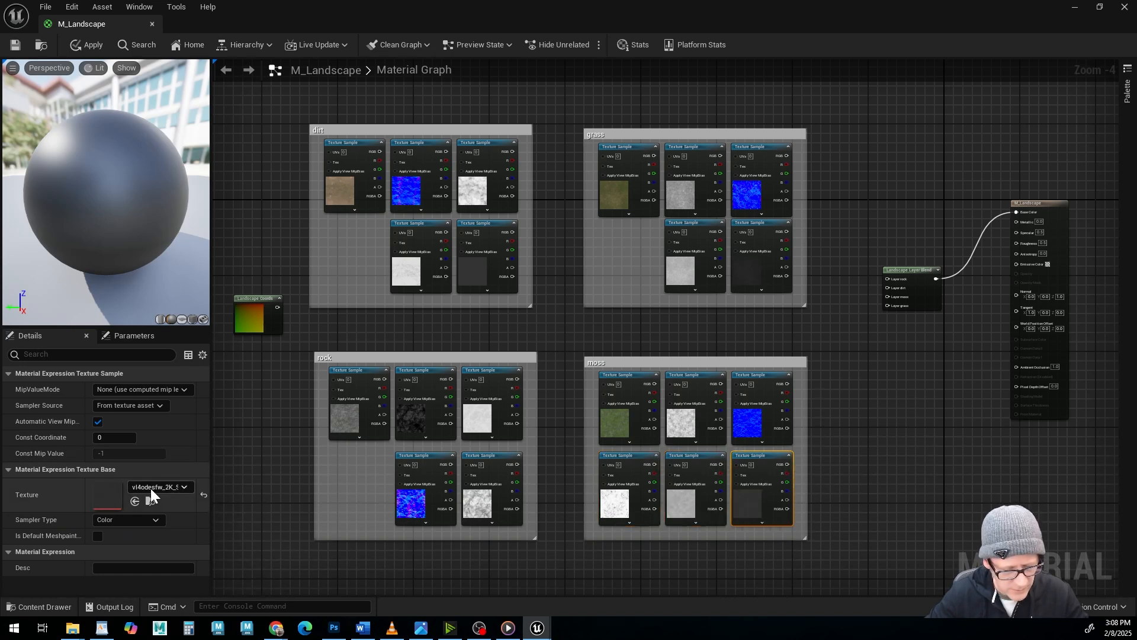
left_click(674, 376)
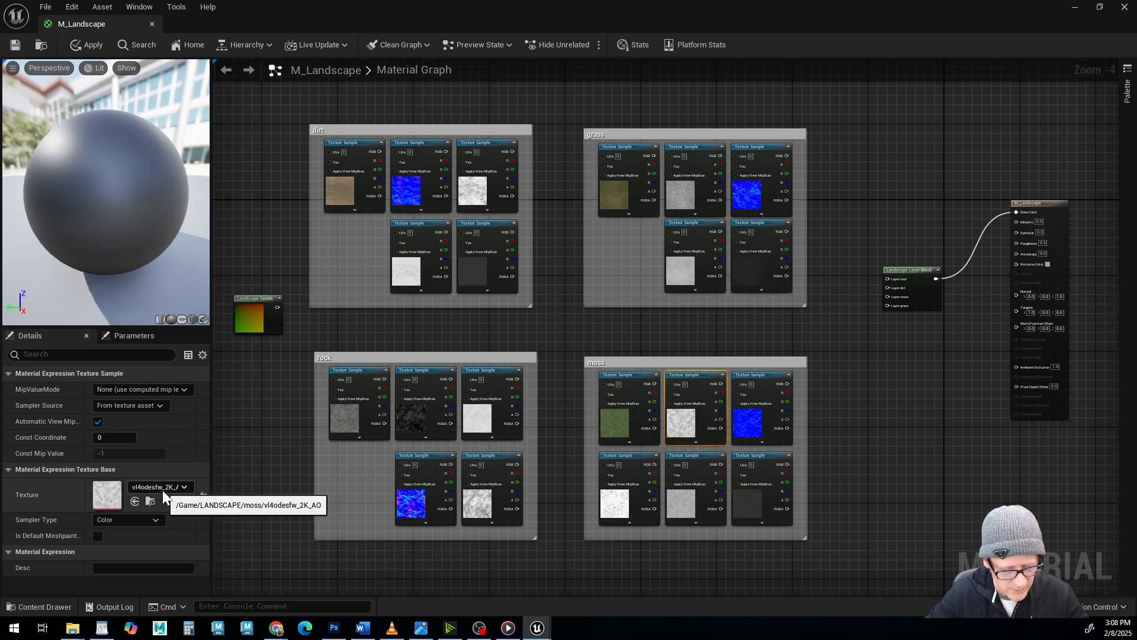
left_click(719, 339)
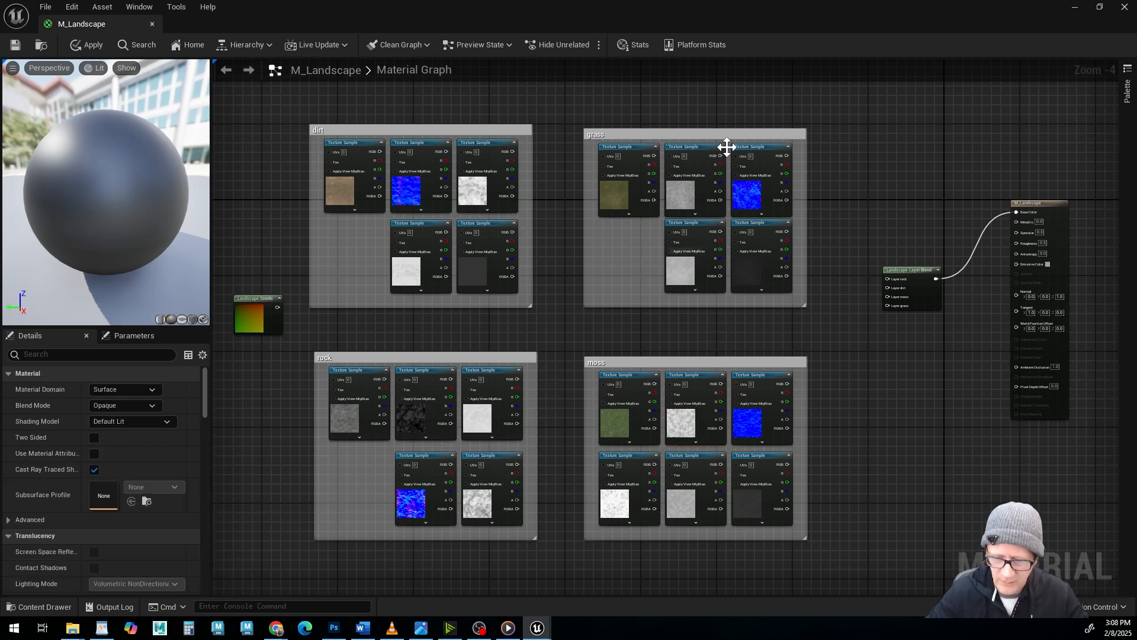
Enable Use Material Attributes on the M_Landscape result node and place the Landscape Layer Blend node just before it.
right_click_drag(944, 350, 761, 307)
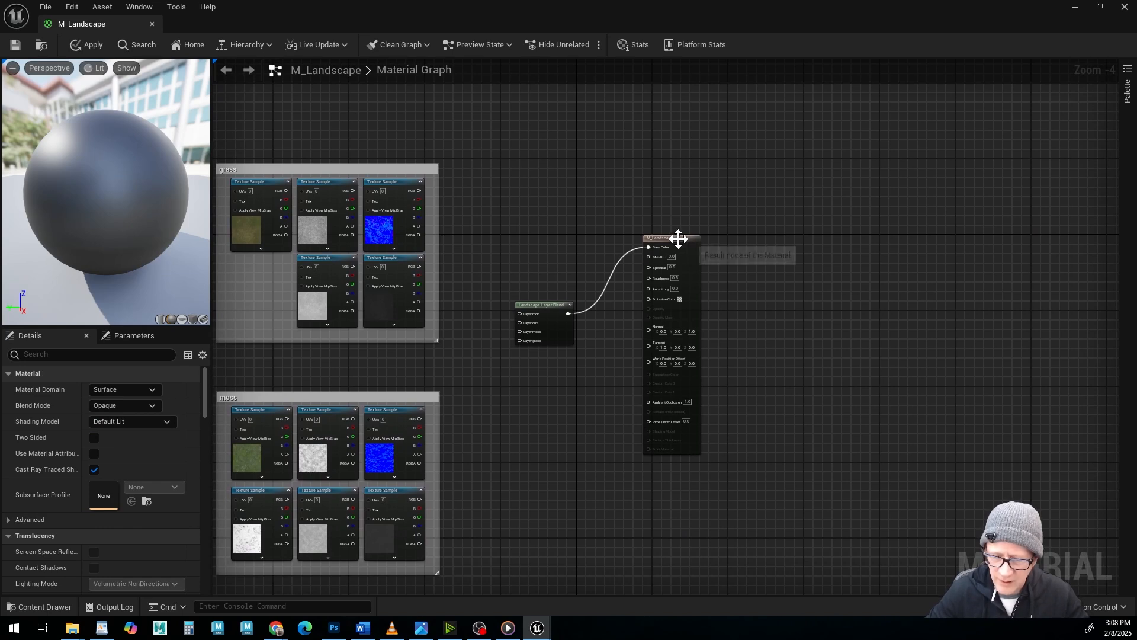
left_click_drag(678, 238, 709, 254)
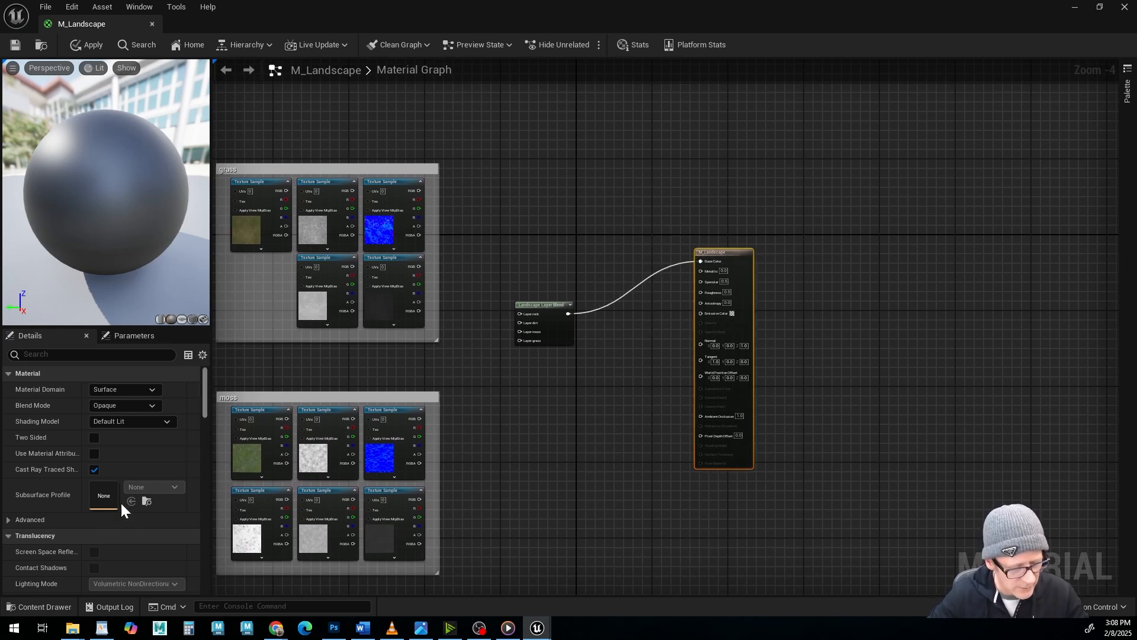
left_click(93, 453)
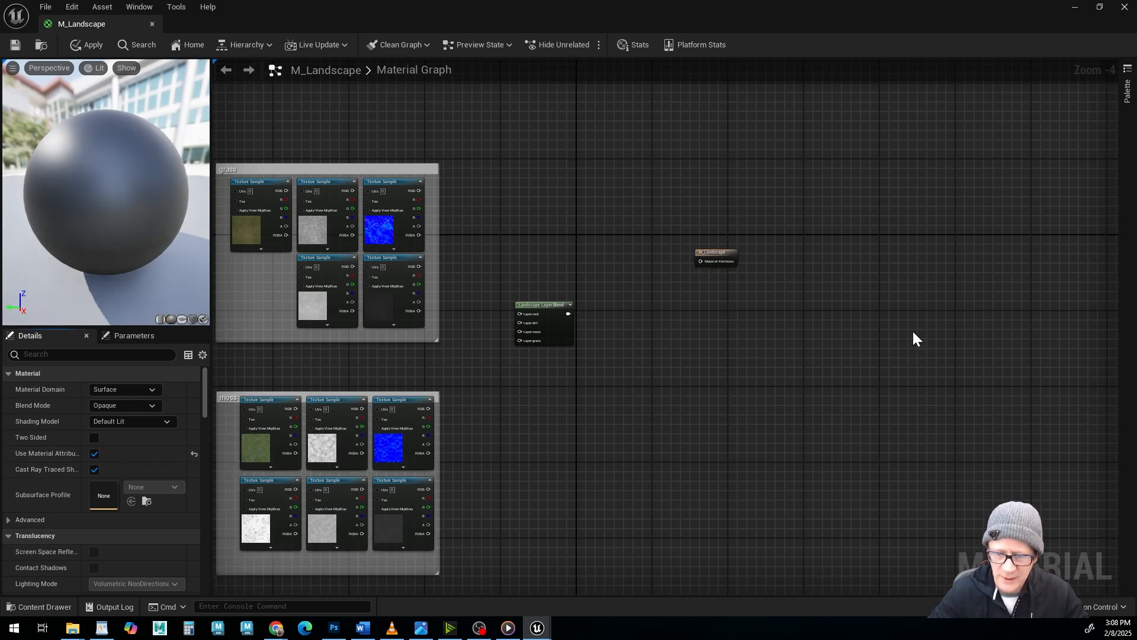
left_click_drag(720, 253, 777, 320)
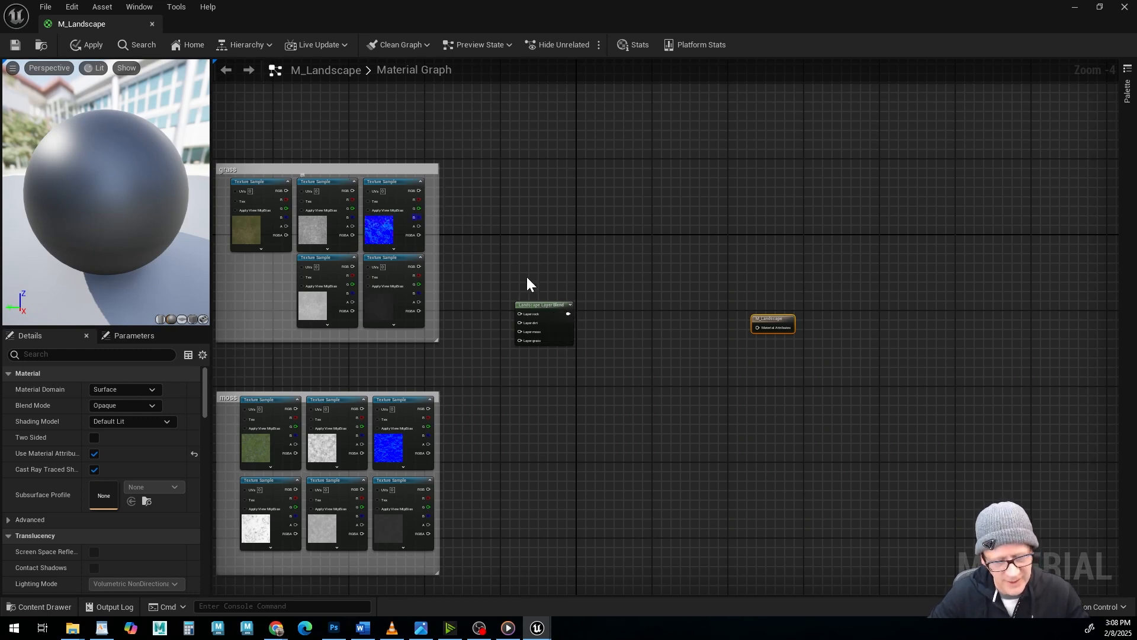
left_click_drag(549, 308, 690, 309)
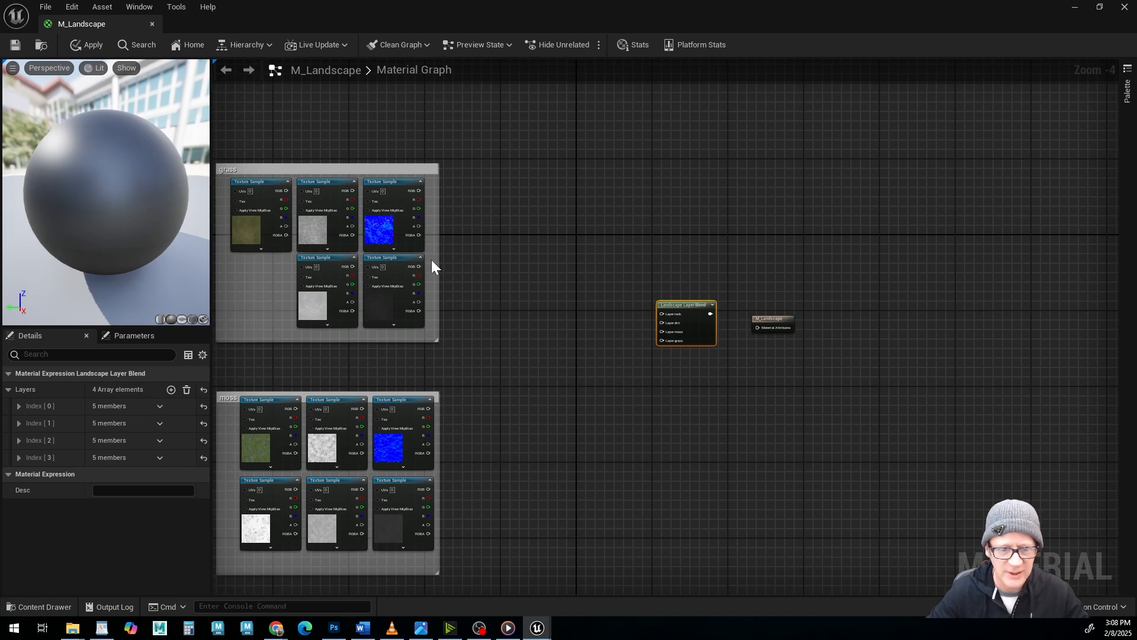
Add a MakeMaterialAttributes node and place it beside the grass comment box.
right_click_drag(460, 311, 652, 290)
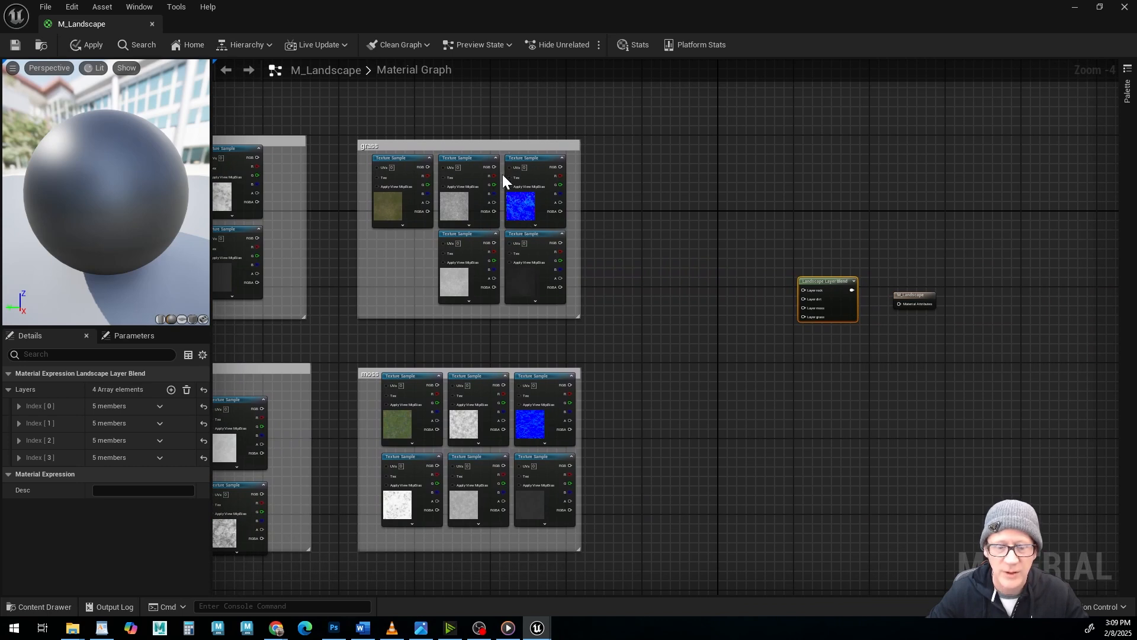
left_click(684, 205)
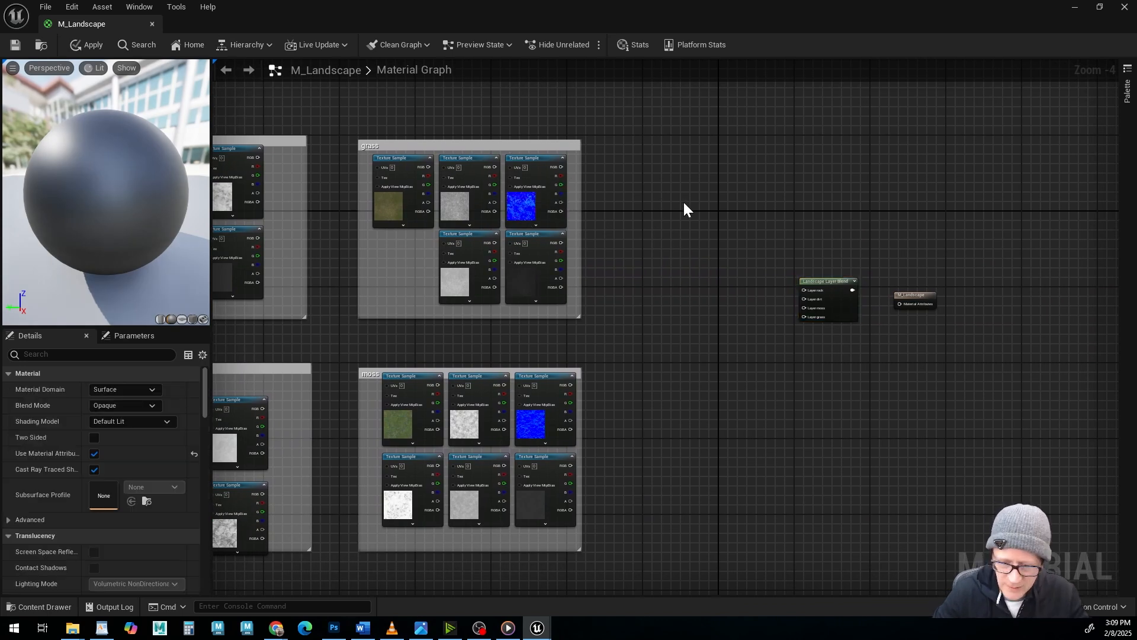
right_click(684, 204)
type("make")
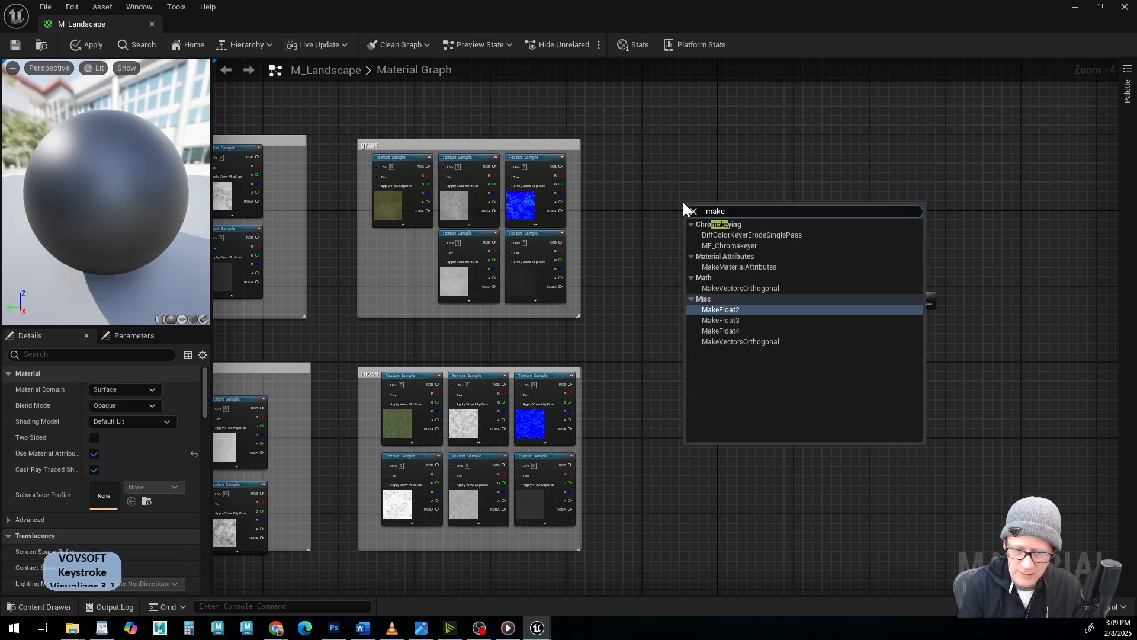
type("mater")
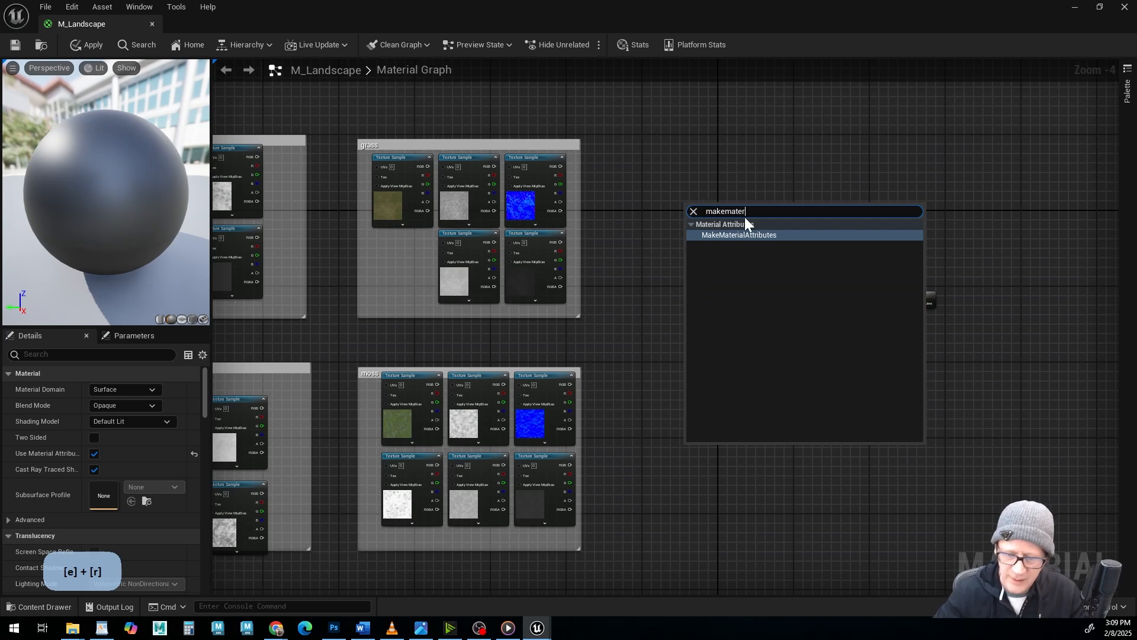
left_click(738, 235)
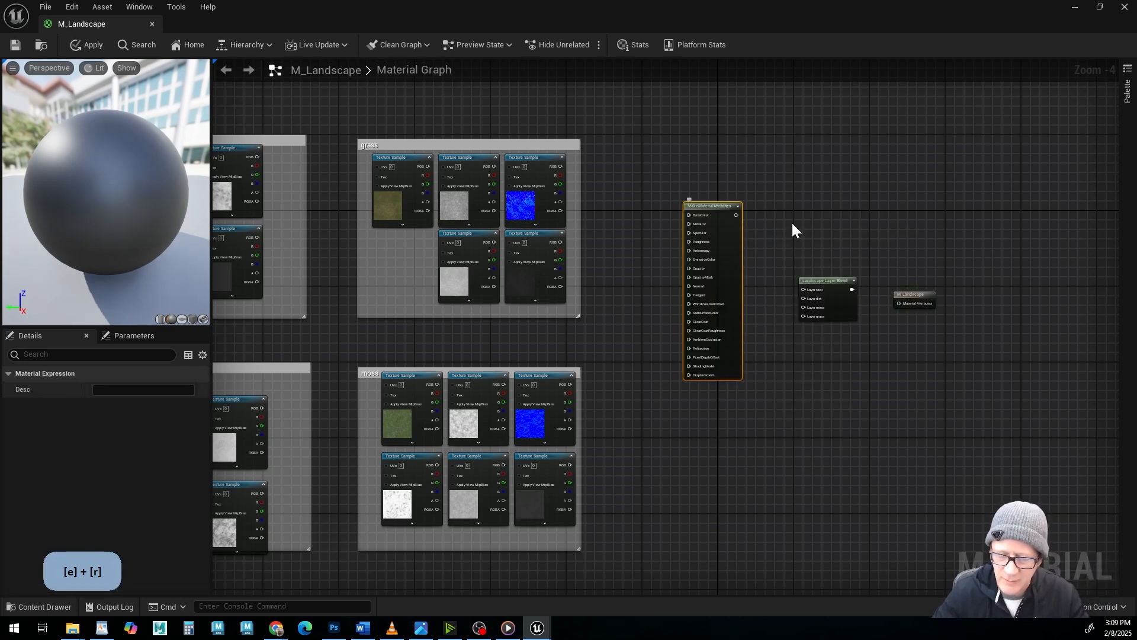
left_click_drag(704, 207, 634, 144)
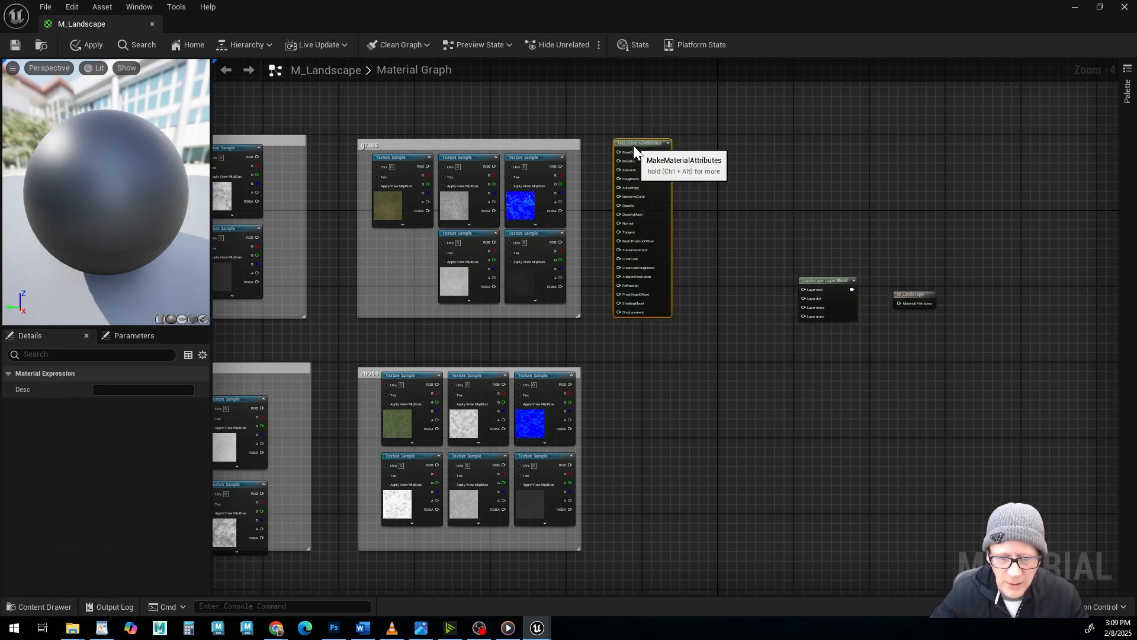
Duplicate the MakeMaterialAttributes node three times and place one copy each at the moss, rock and dirt groups.
right_click_drag(537, 394, 710, 434)
scroll(833, 262, "up", 3)
scroll(832, 262, "up", 1)
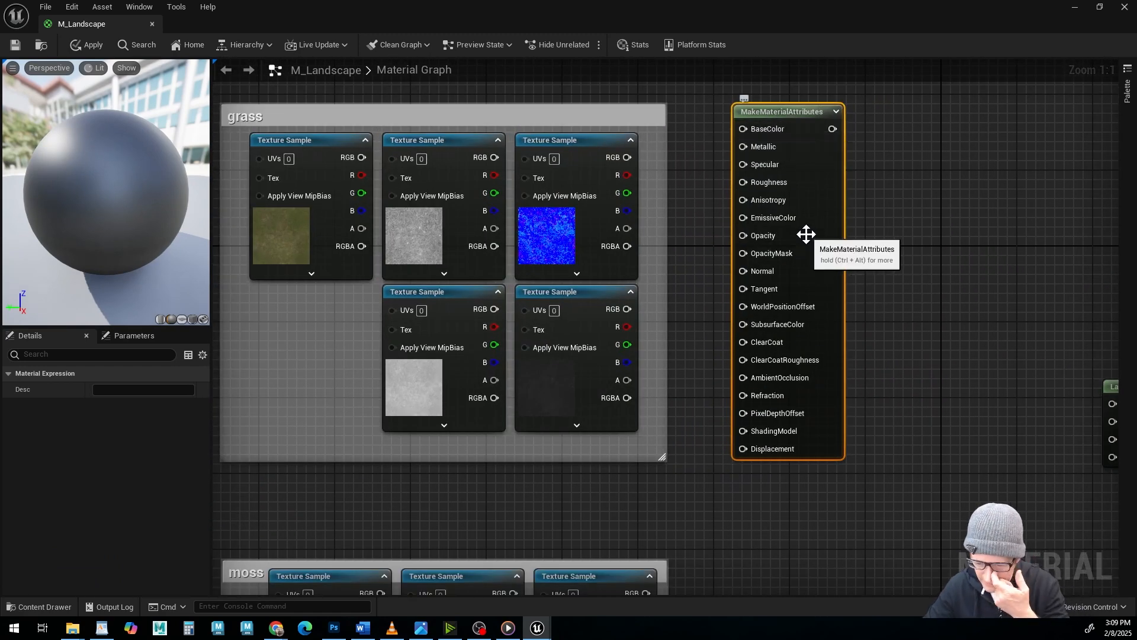
scroll(938, 396, "down", 4)
right_click_drag(948, 414, 770, 259)
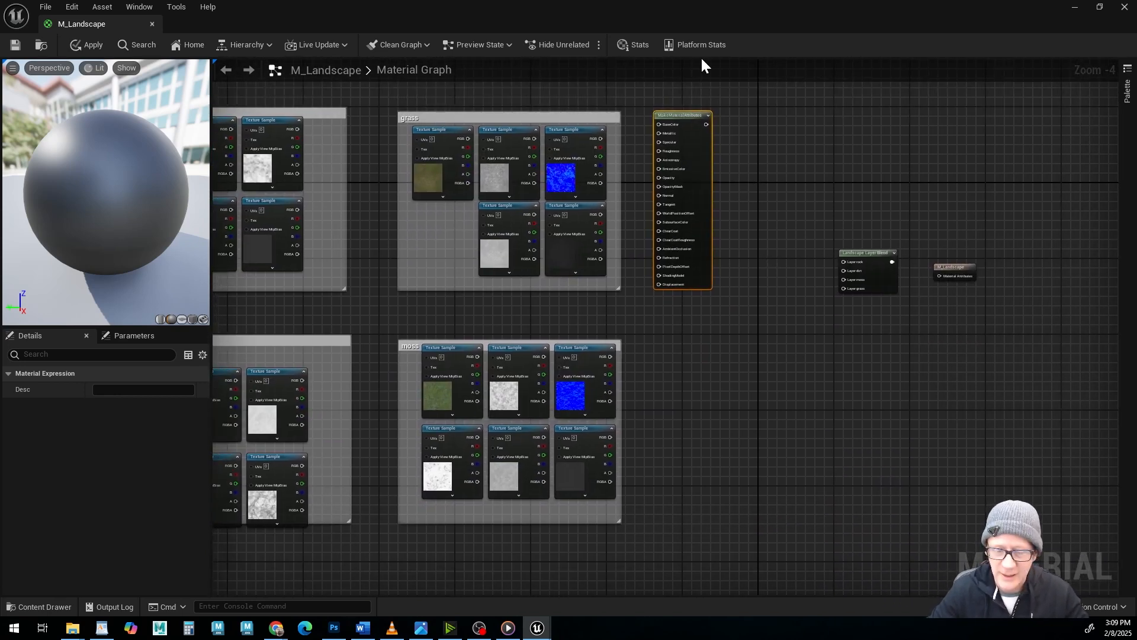
key("ctrl+c")
key("ctrl+v")
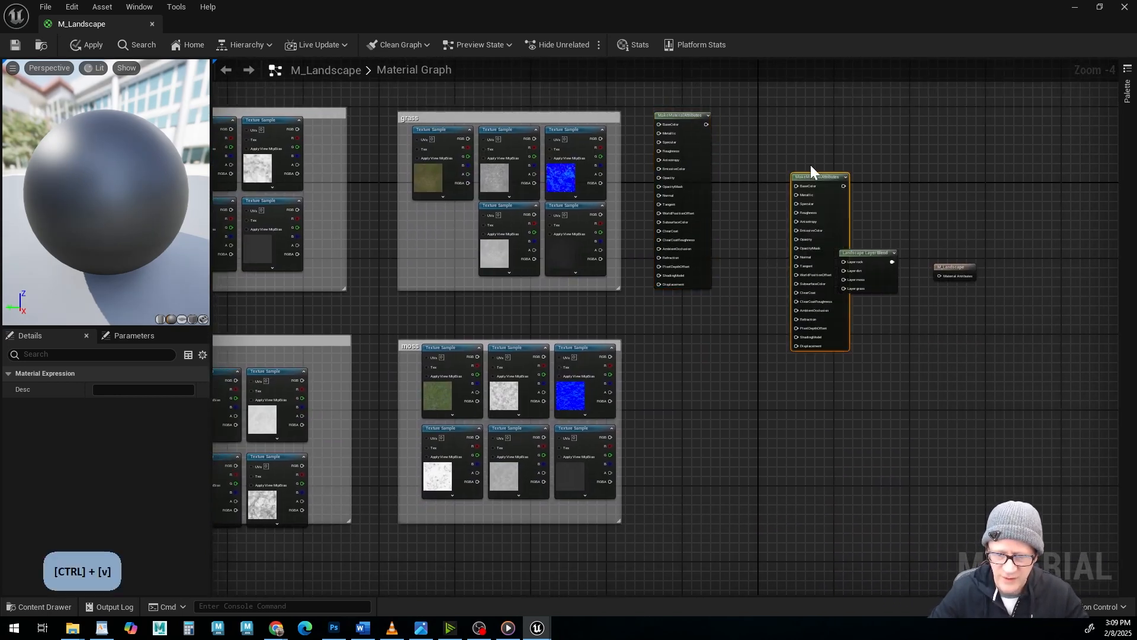
left_click_drag(816, 176, 662, 342)
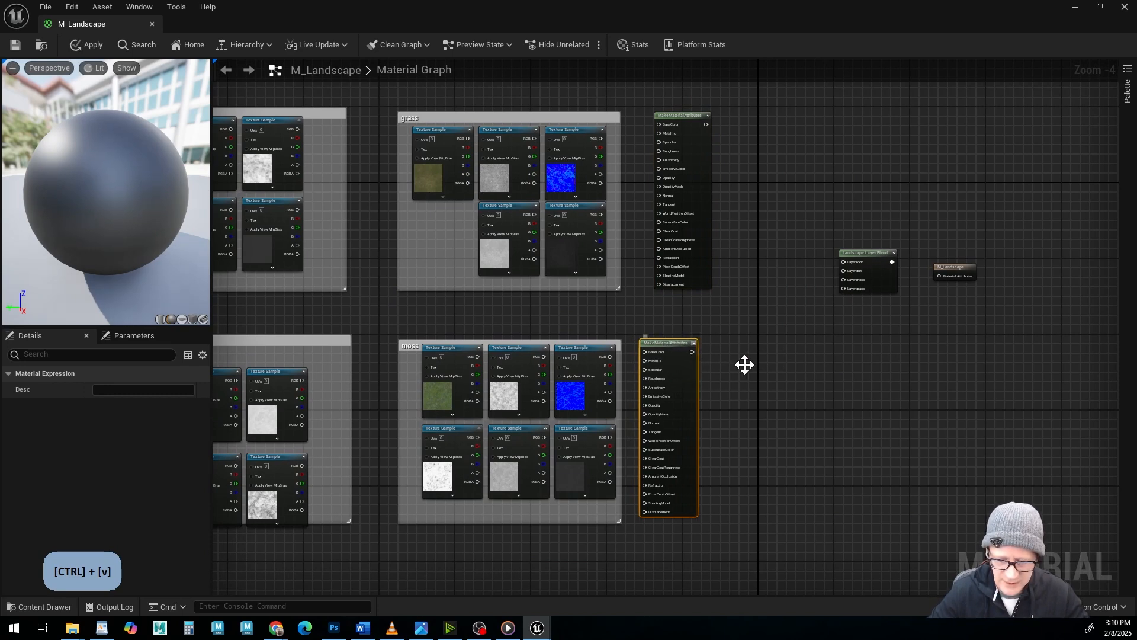
key("ctrl+v")
left_click_drag(705, 350, 350, 339)
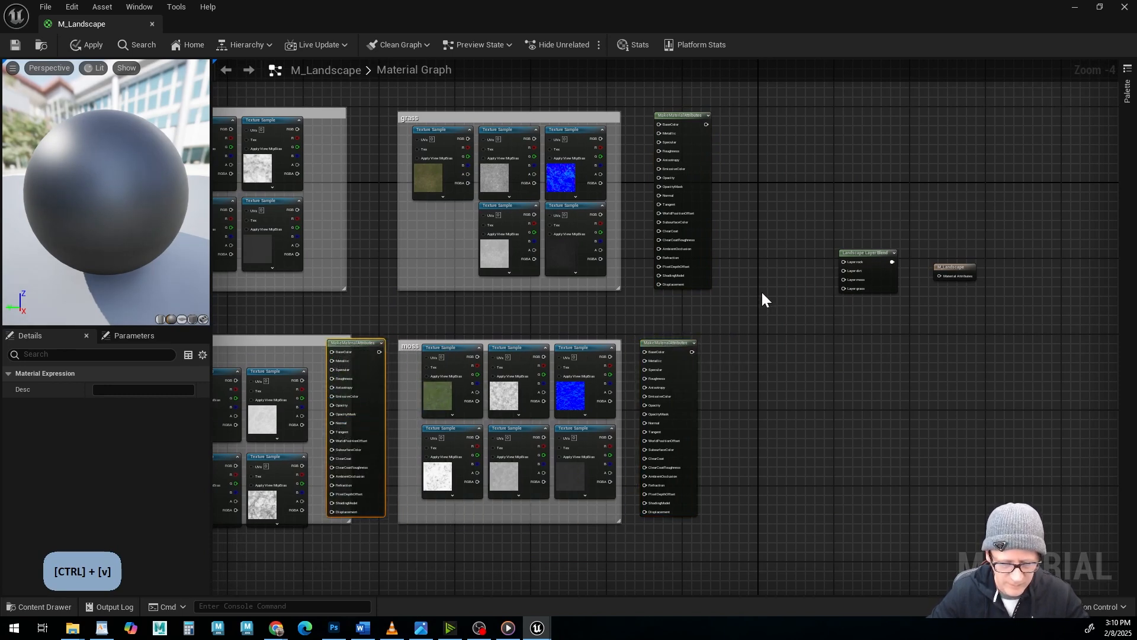
key("ctrl+v")
left_click_drag(880, 347, 341, 134)
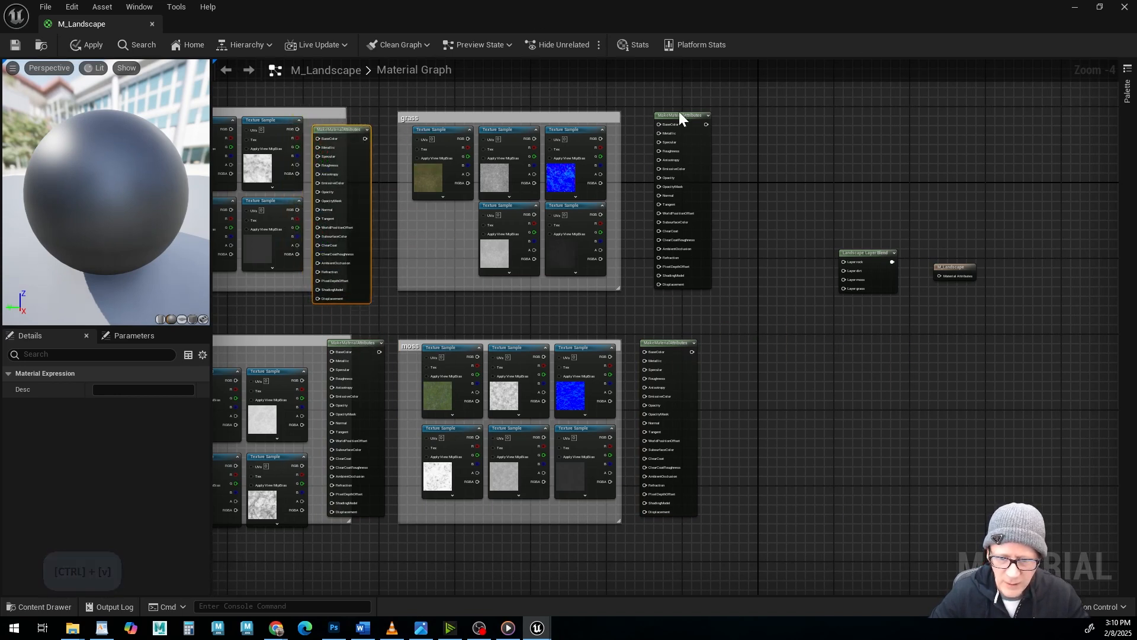
Widen the grass and moss comment boxes to enclose their MakeMaterialAttributes nodes, moving the grass one close to its texture samples.
left_click_drag(679, 112, 721, 122)
left_click_drag(619, 289, 684, 299)
left_click_drag(725, 128, 643, 131)
left_click_drag(683, 298, 652, 347)
left_click_drag(620, 522, 696, 529)
right_click_drag(223, 345, 548, 315)
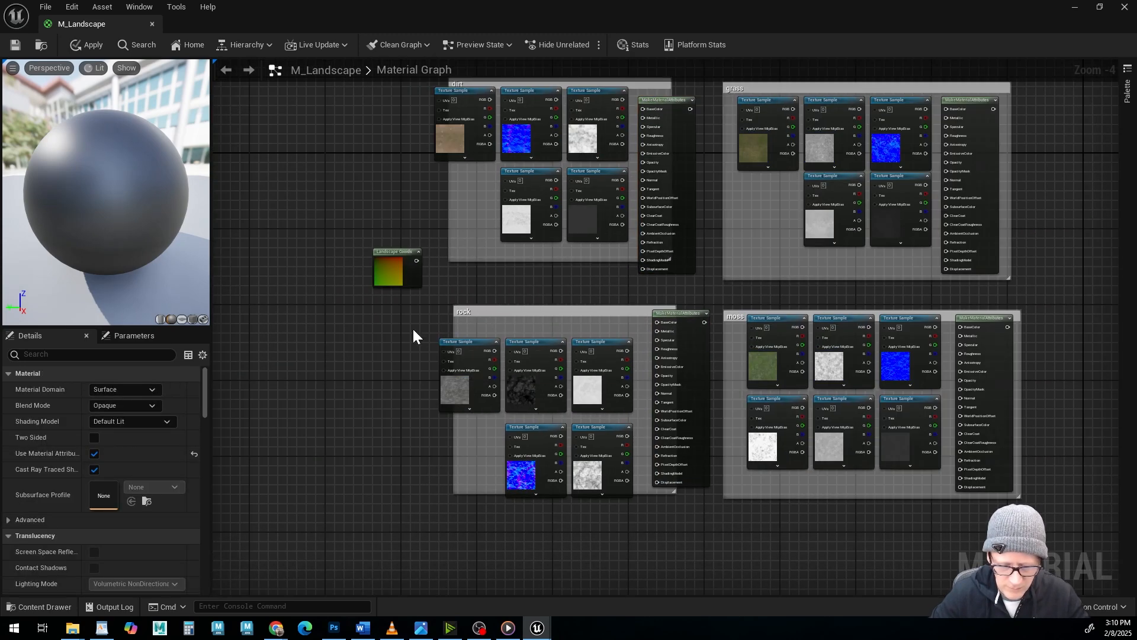
Rearrange the rock texture samples and MakeMaterialAttributes node, and move and enlarge the rock comment box so it encloses them all.
left_click_drag(415, 335, 592, 370)
left_click_drag(476, 356, 504, 342)
left_click_drag(486, 311, 452, 306)
left_click_drag(640, 486, 698, 511)
left_click_drag(684, 315, 665, 325)
left_click_drag(519, 430, 486, 420)
left_click_drag(597, 427, 573, 423)
Rearrange the dirt nodes inside an enlarged dirt comment box that includes their MakeMaterialAttributes node, and move the landscape coordinates node farther from the groups.
left_click(660, 93)
scroll(515, 187, "up", 1)
scroll(514, 186, "down", 1)
right_click_drag(423, 123, 386, 259)
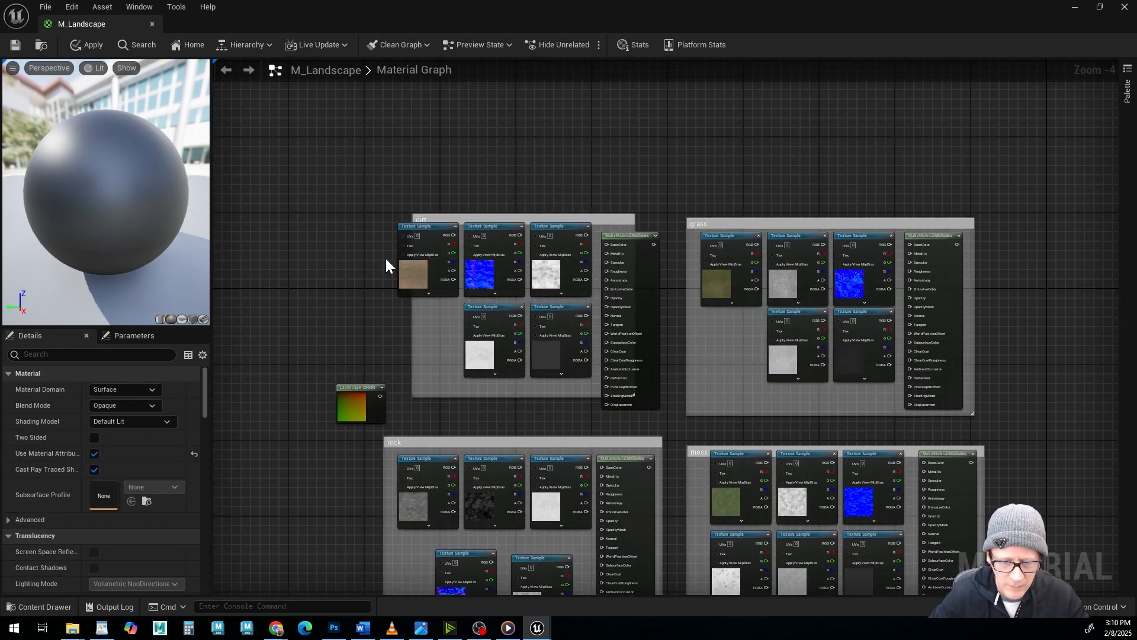
left_click_drag(386, 260, 552, 275)
left_click_drag(426, 226, 461, 207)
left_click_drag(459, 325, 449, 335)
left_click_drag(535, 292, 530, 302)
left_click(590, 360)
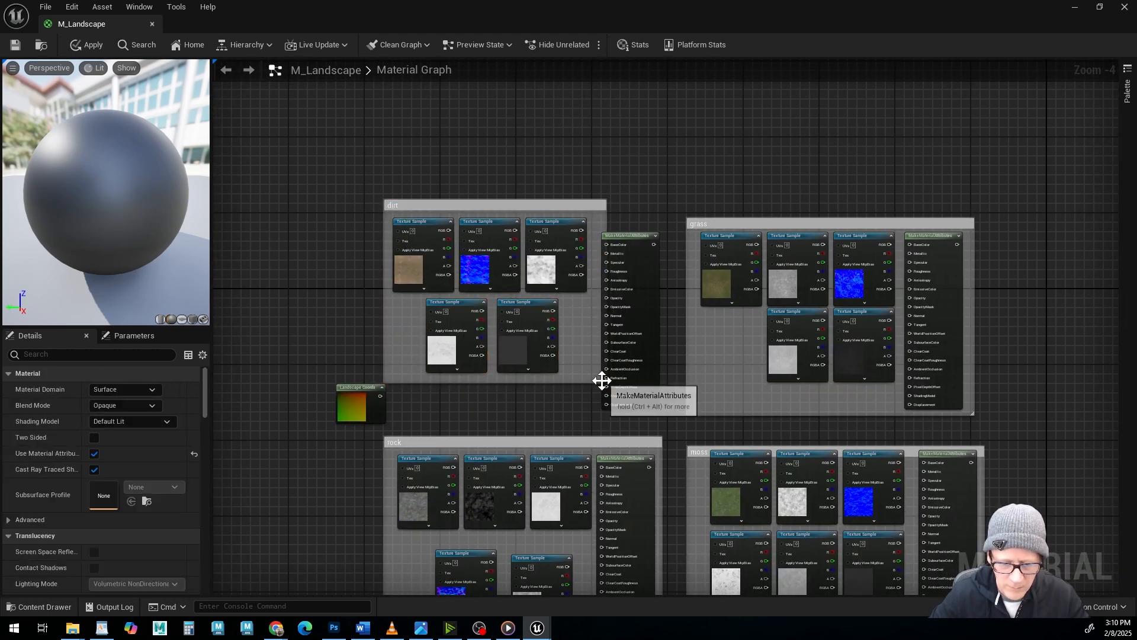
left_click_drag(630, 238, 644, 189)
left_click_drag(604, 381, 660, 406)
left_click_drag(644, 189, 620, 222)
left_click_drag(372, 397, 320, 398)
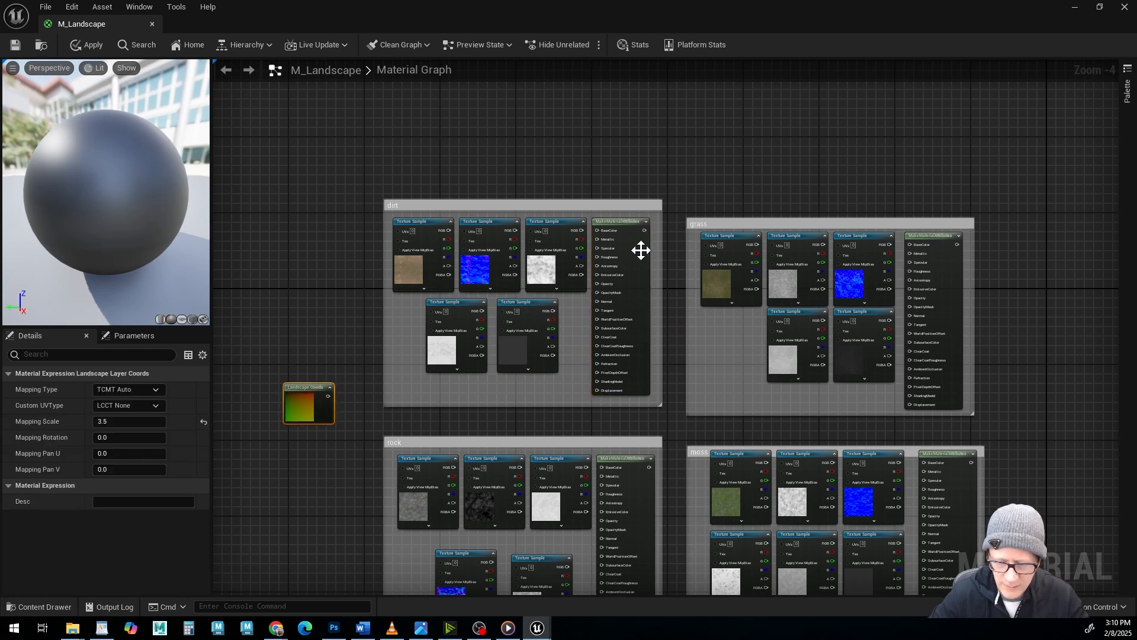
Shift the grass comment box slightly up and the rock comment box slightly down.
right_click_drag(888, 356, 795, 254)
left_click_drag(701, 121, 706, 108)
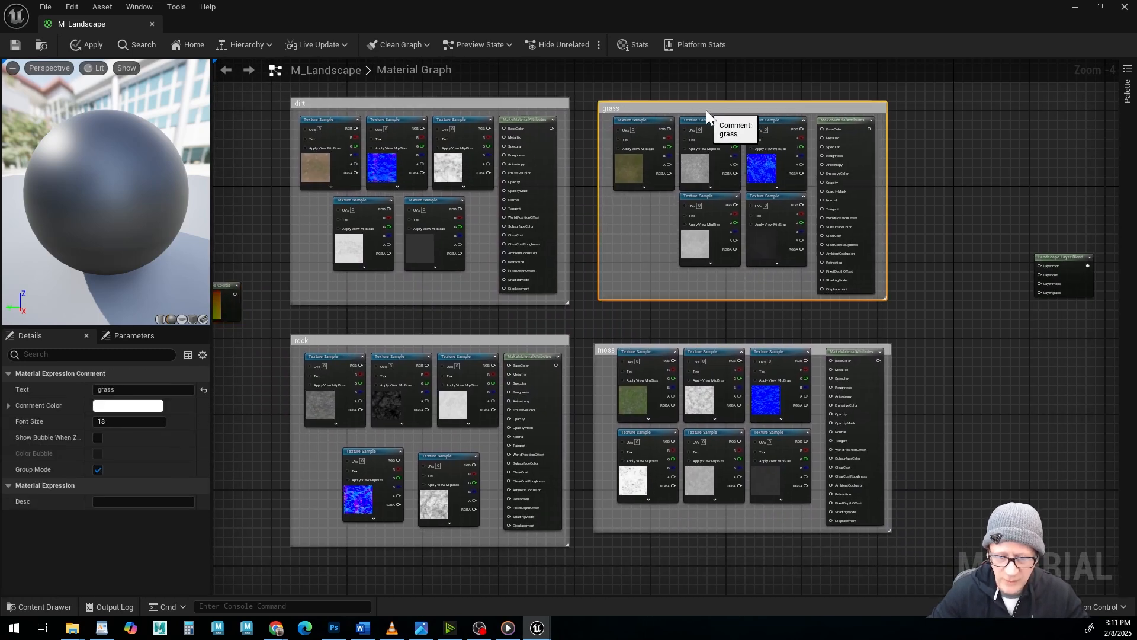
left_click_drag(390, 343, 389, 351)
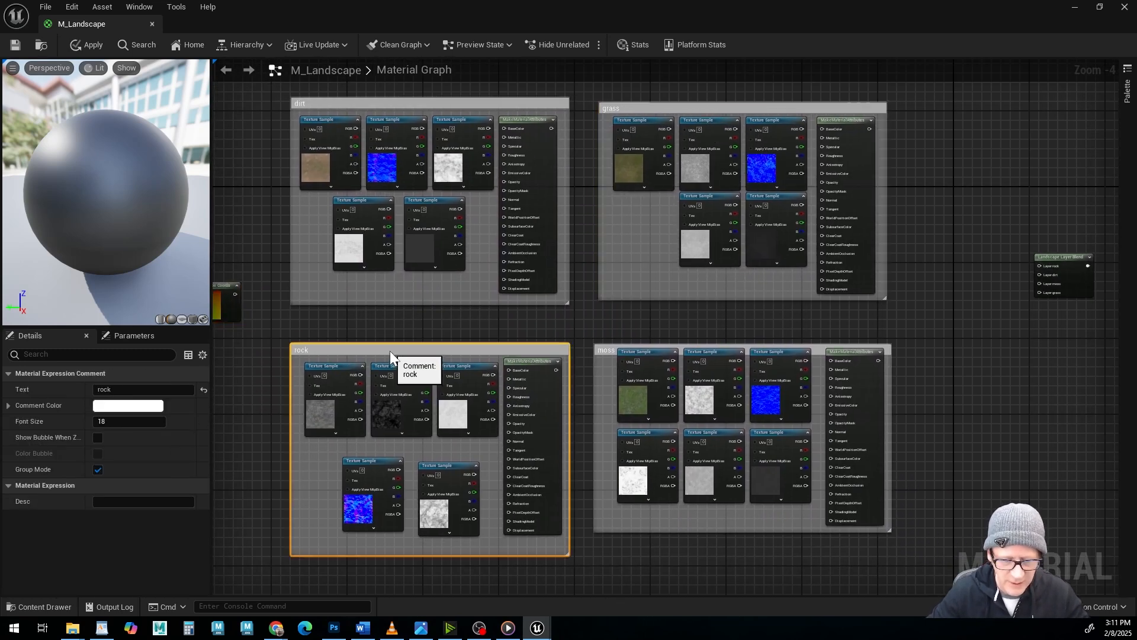
Reposition the six moss texture samples and their MakeMaterialAttributes node, and extend the moss comment box downward to enclose them.
left_click(602, 364)
left_click_drag(603, 364, 770, 391)
left_click_drag(606, 423, 776, 449, "shift")
left_click_drag(660, 352, 651, 366)
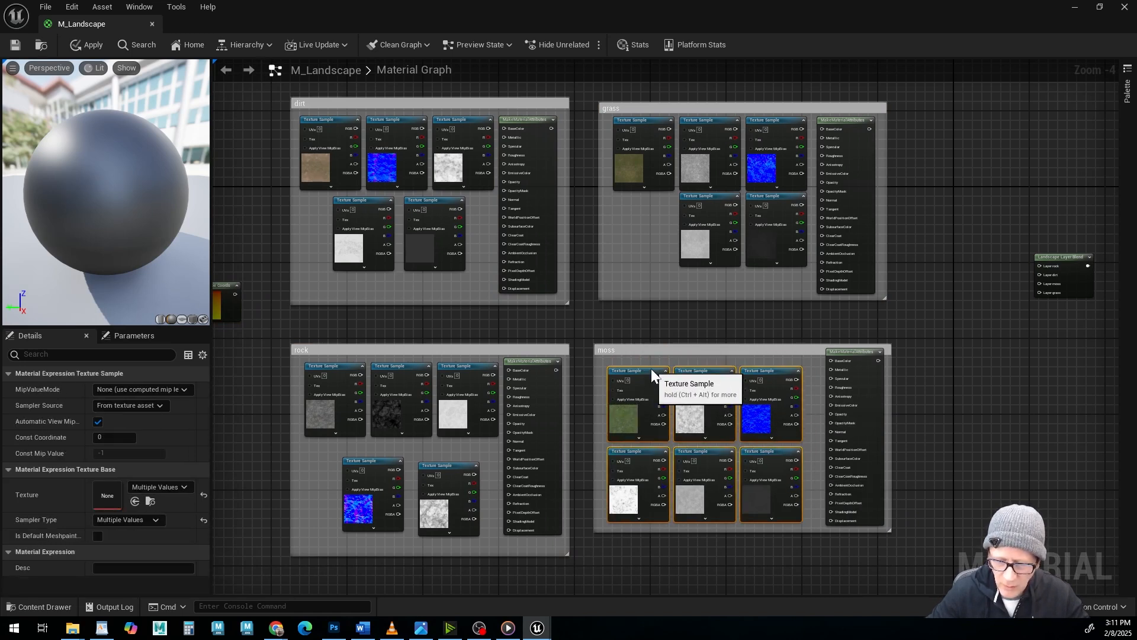
left_click_drag(850, 353, 844, 365)
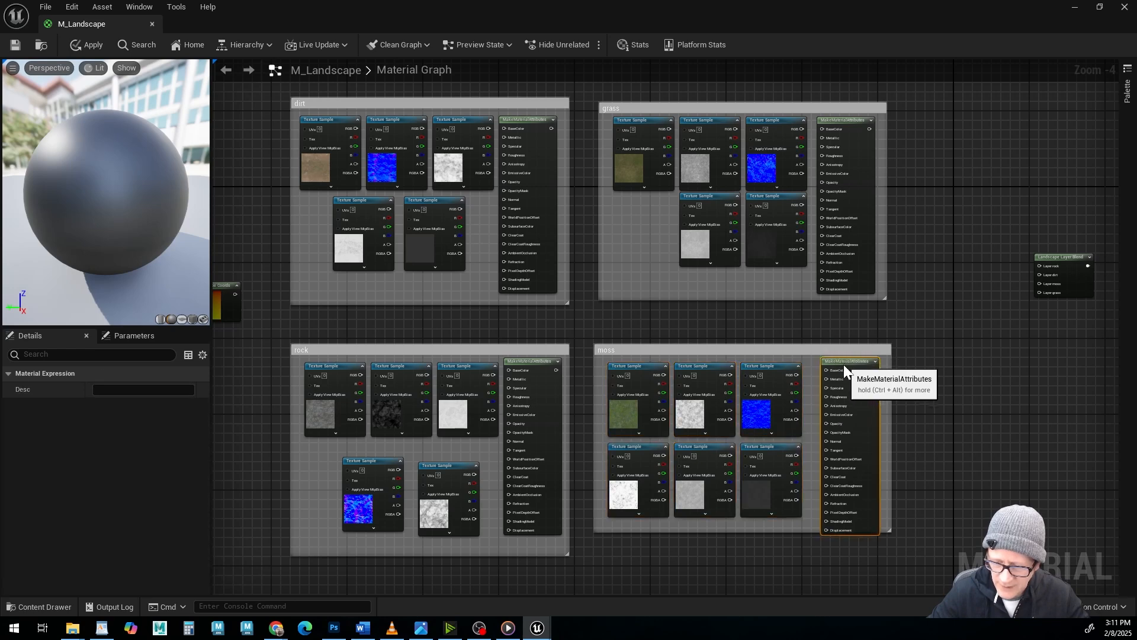
left_click_drag(891, 532, 889, 544)
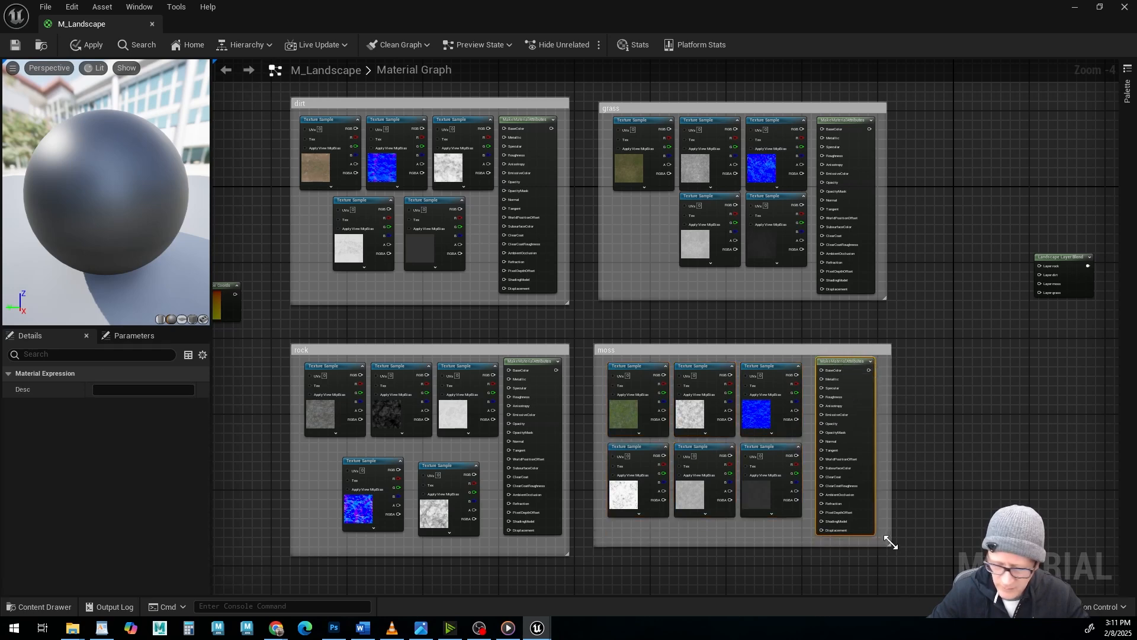
Check the landscape Material.jpg reference graph, then add a LandscapeVisibilityMask node and place it between the dirt and rock groups.
left_click(422, 629)
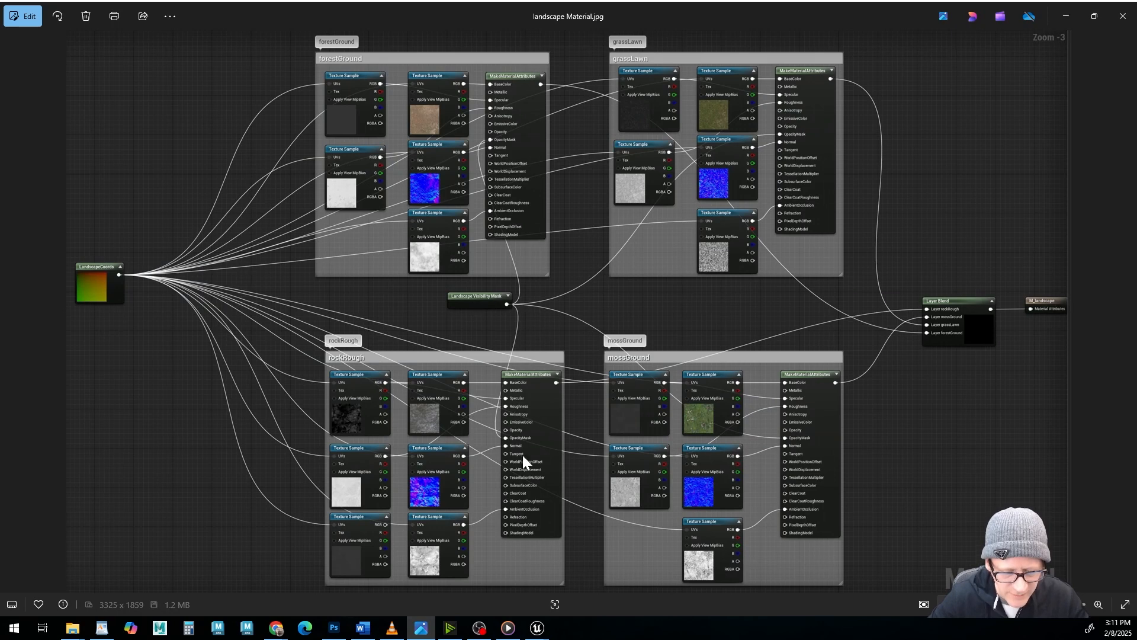
left_click(425, 627)
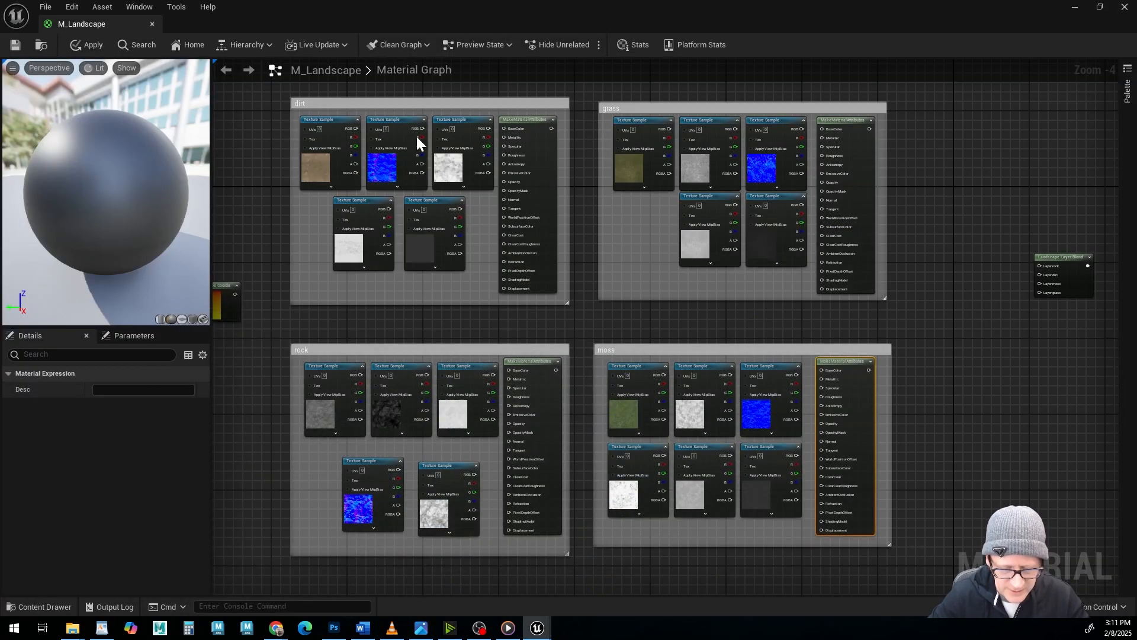
right_click(525, 321)
type("land")
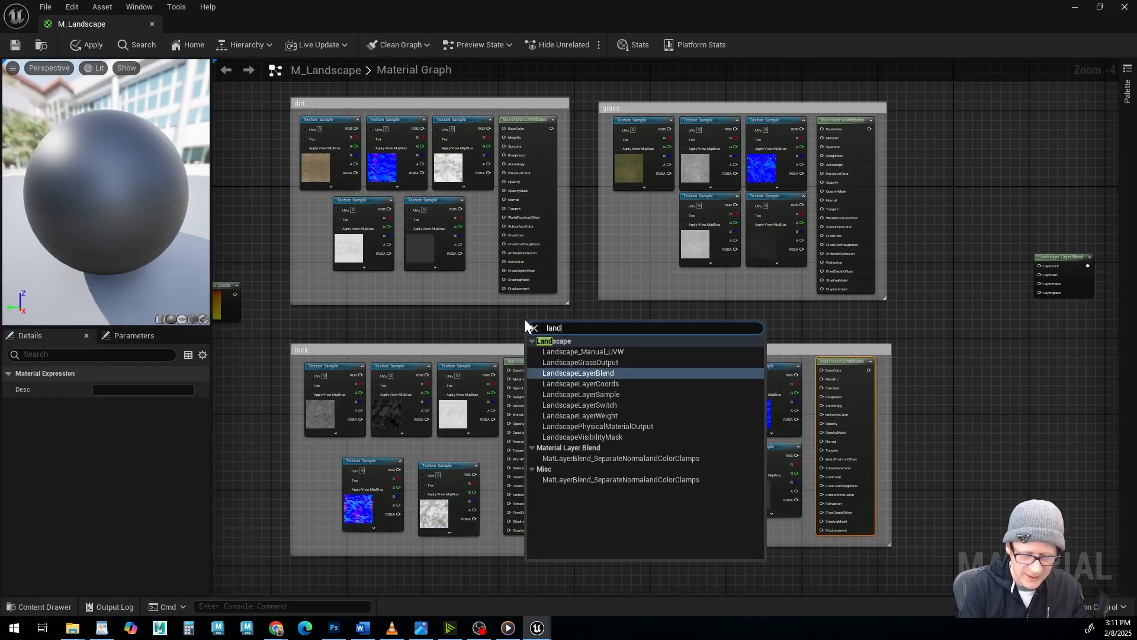
type("sc")
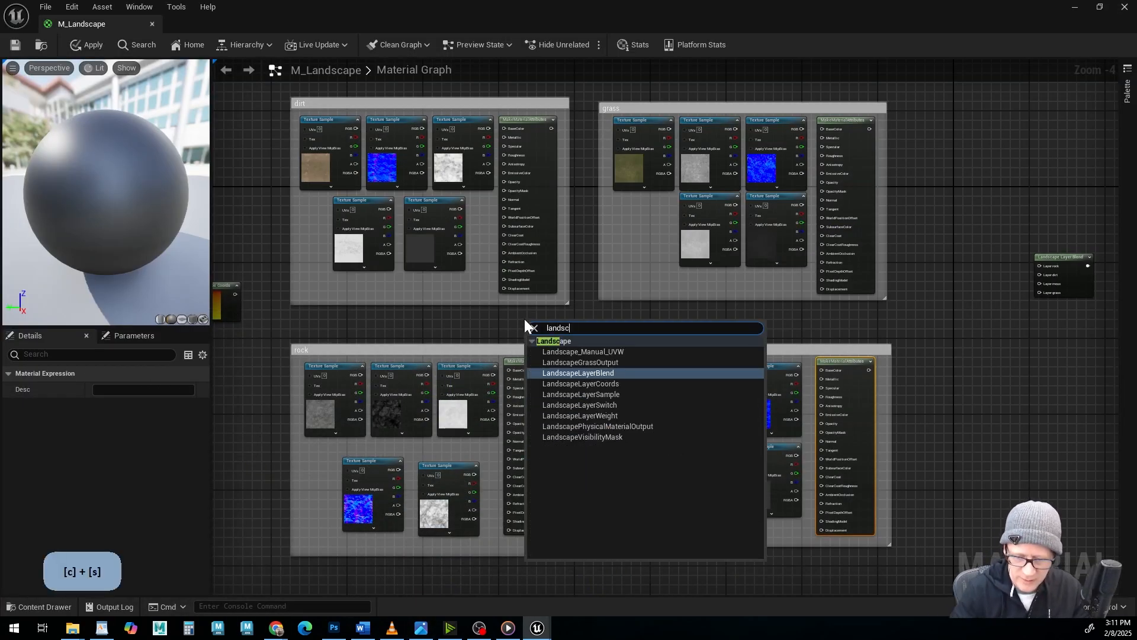
left_click(592, 437)
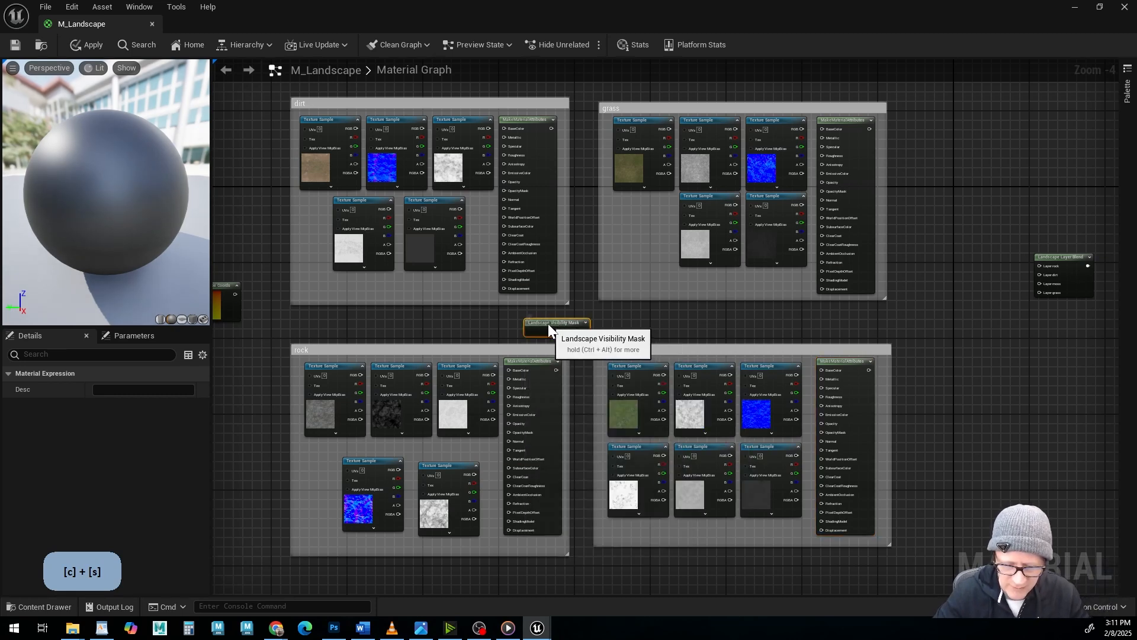
left_click_drag(549, 323, 539, 319)
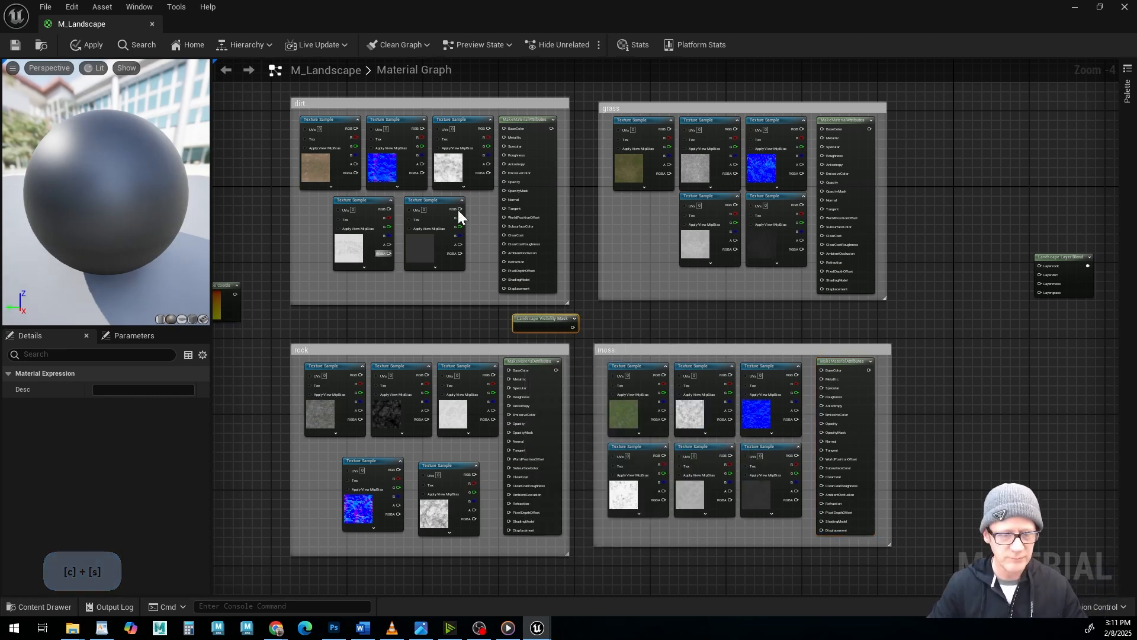
Connect the Landscape Layer Blend output to the Material Attributes input of M_Landscape and close the Stats panel.
right_click_drag(640, 275, 483, 311)
left_click_drag(937, 299, 949, 296)
left_click_drag(854, 286, 929, 301)
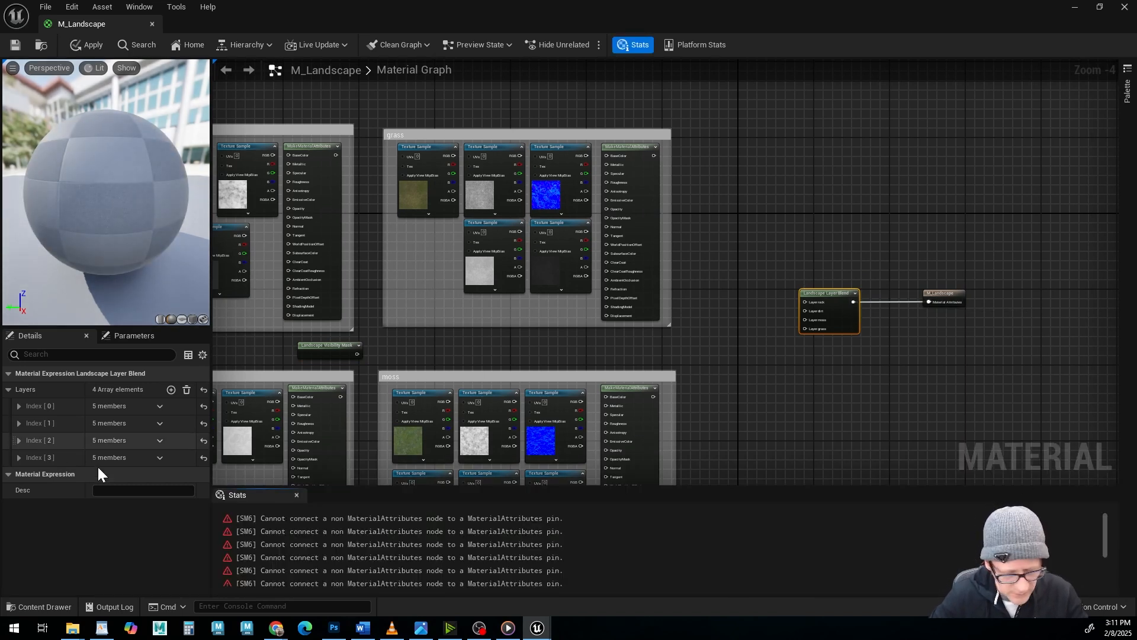
left_click(296, 495)
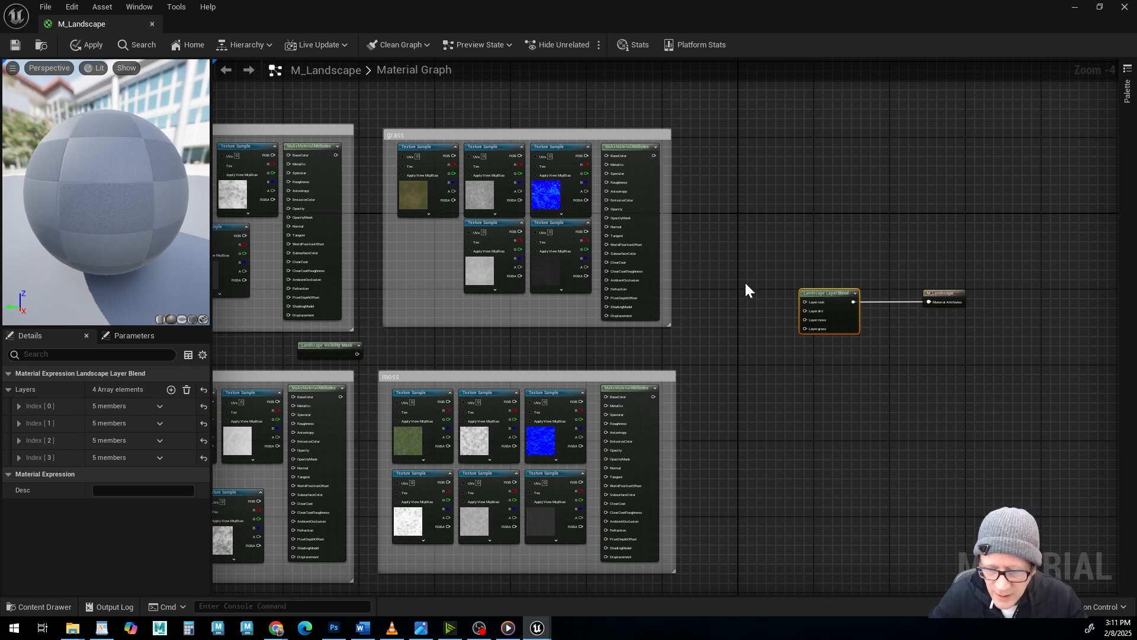
Connect the grass, moss, rock and dirt MakeMaterialAttributes outputs to the matching layer inputs of the Landscape Layer Blend.
scroll(746, 280, "up", 1)
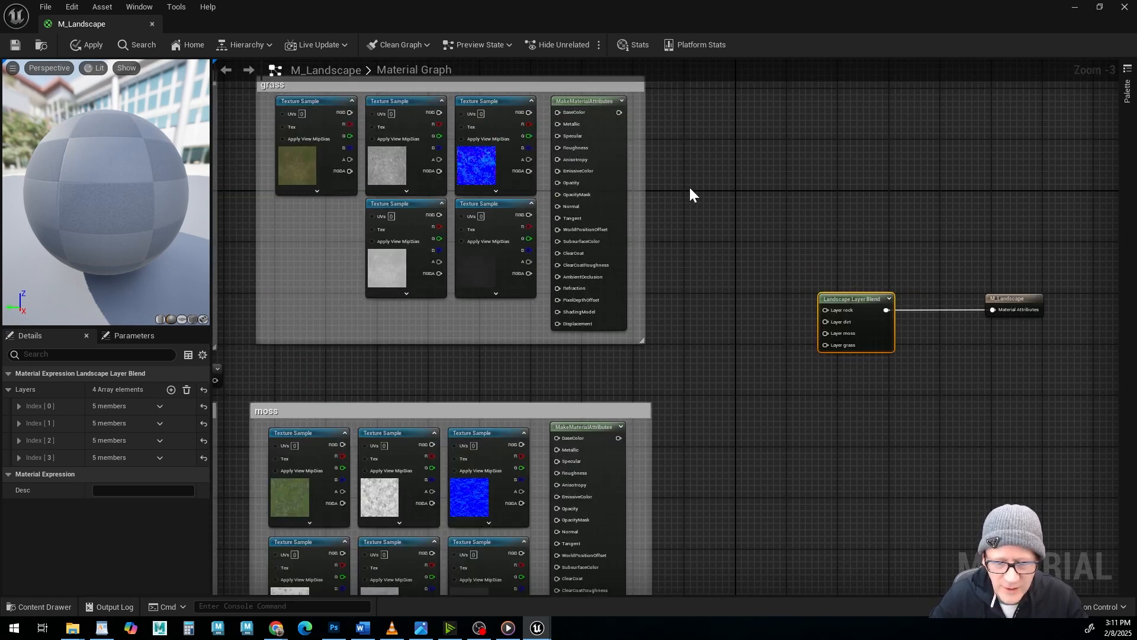
right_click_drag(705, 182, 697, 208)
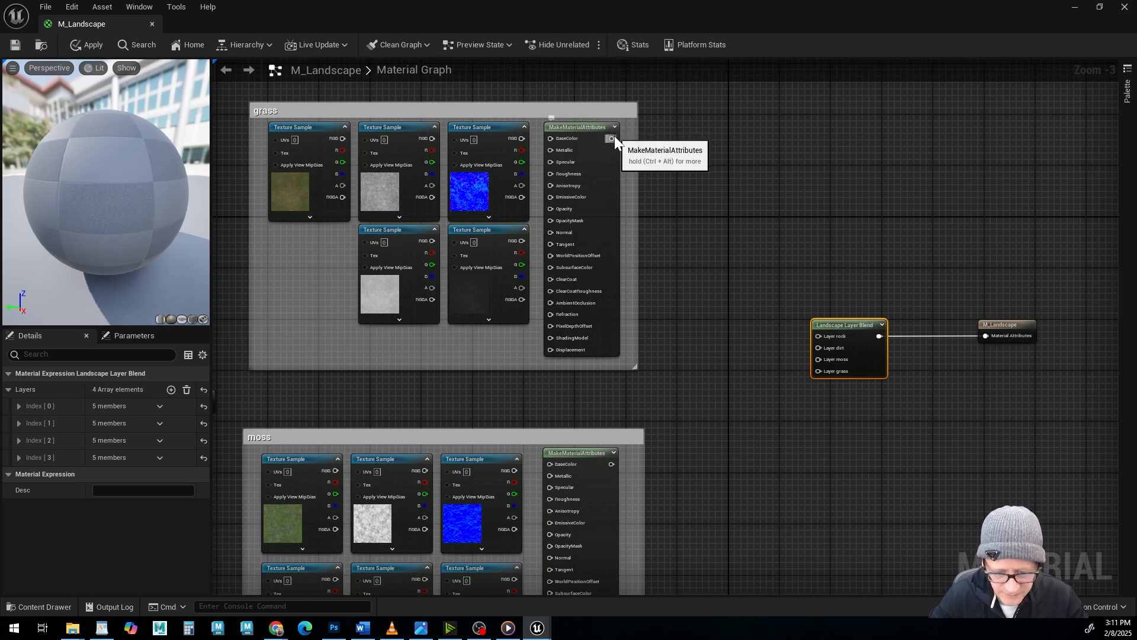
left_click_drag(612, 139, 820, 377)
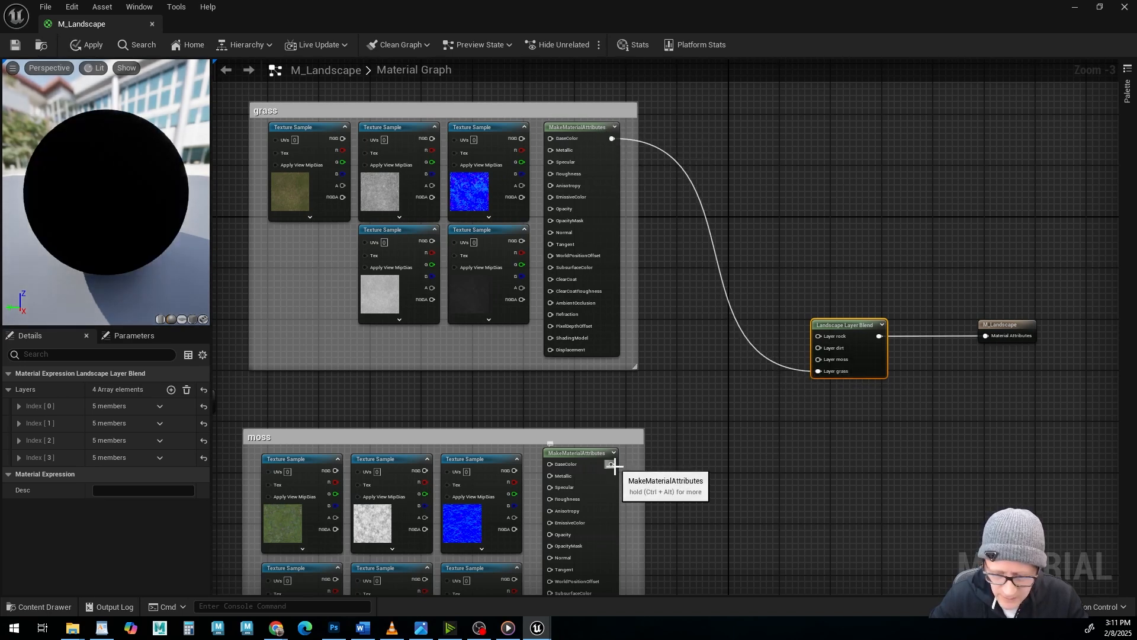
left_click_drag(611, 464, 820, 361)
scroll(842, 471, "down", 2)
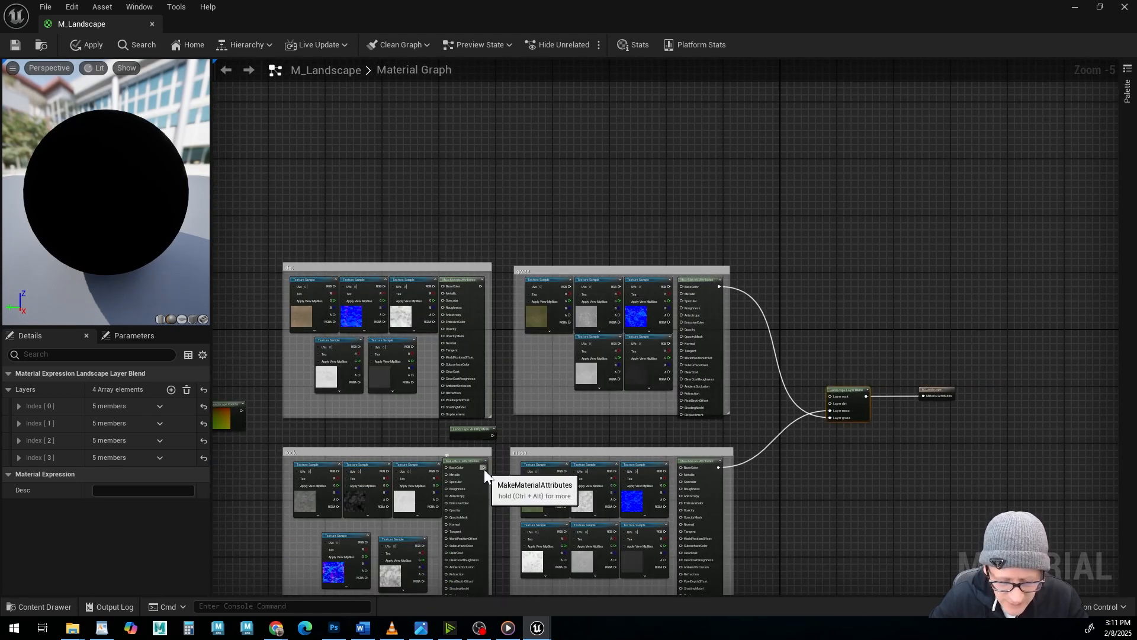
left_click_drag(484, 468, 830, 396)
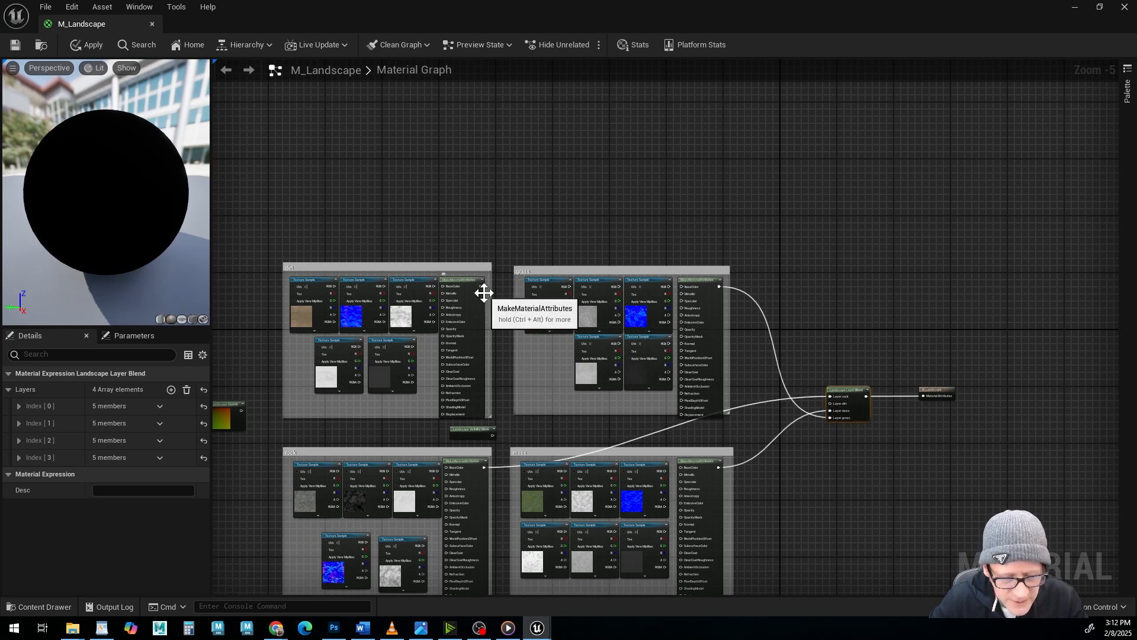
left_click_drag(481, 288, 829, 403)
right_click_drag(847, 521, 936, 426)
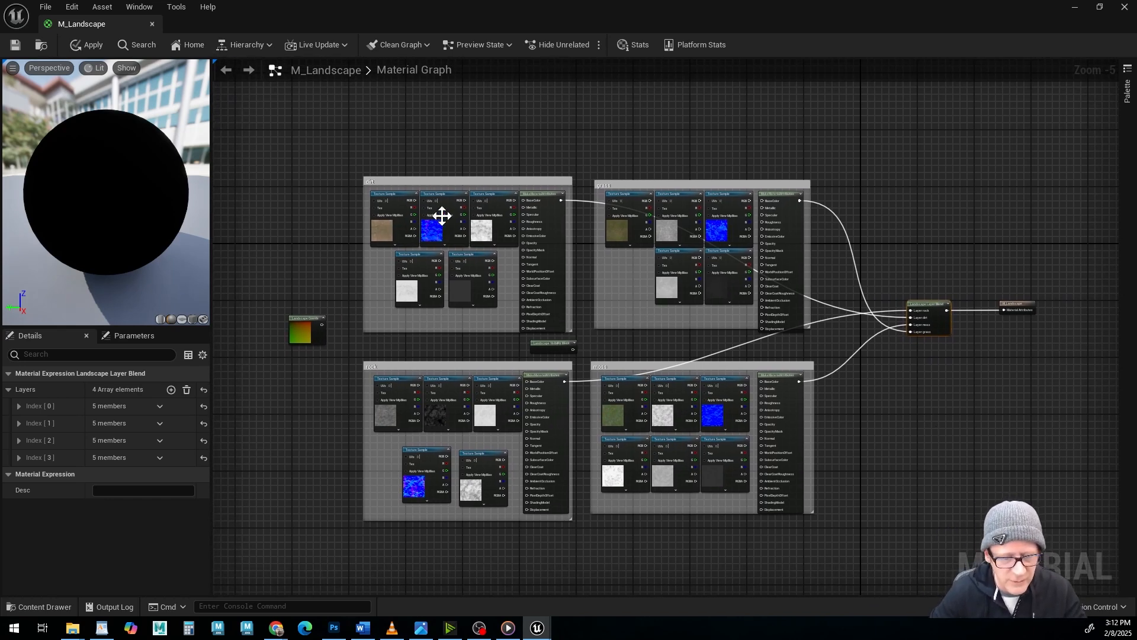
Space out the dirt group's MakeMaterialAttributes node and its lower texture samples to make room for wiring.
scroll(524, 260, "up", 3)
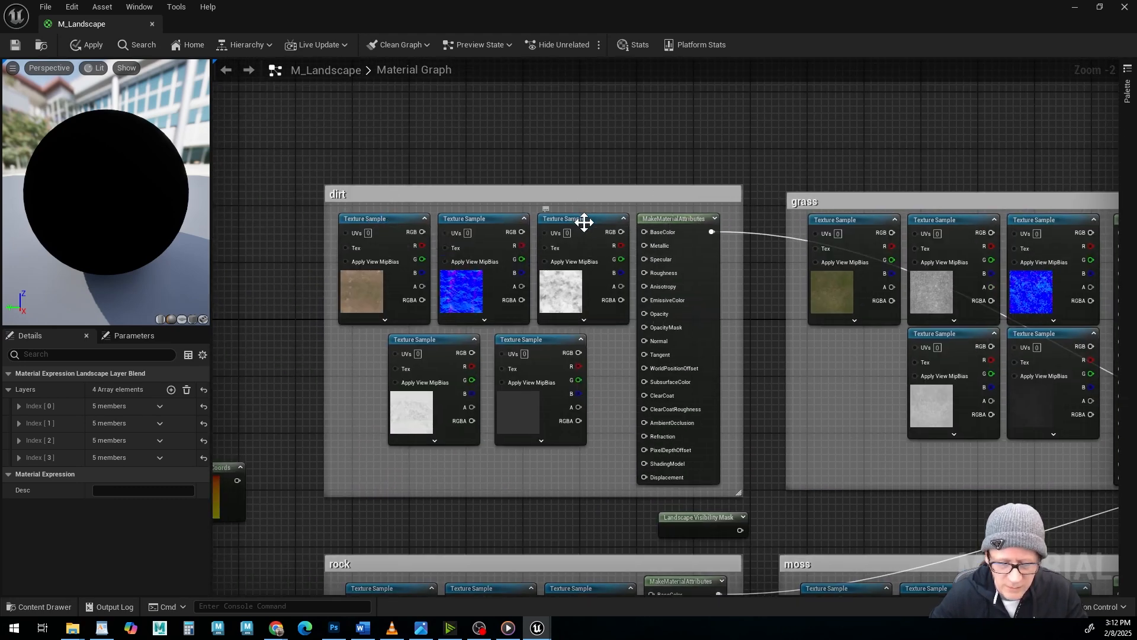
left_click_drag(671, 221, 685, 219)
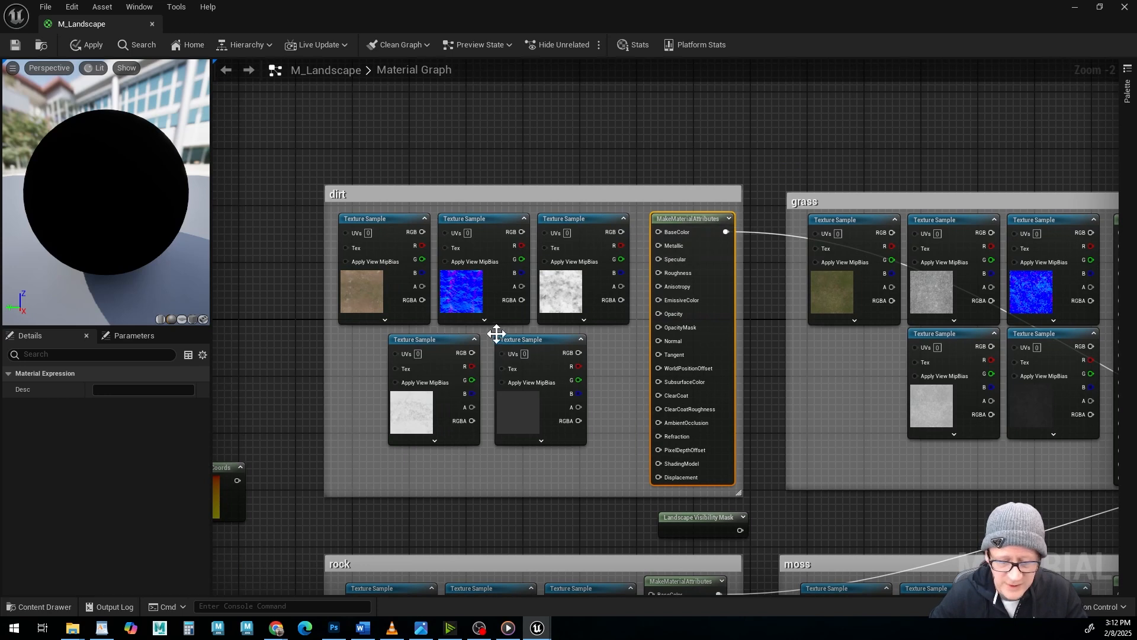
left_click_drag(519, 340, 526, 376)
left_click_drag(411, 342, 396, 374)
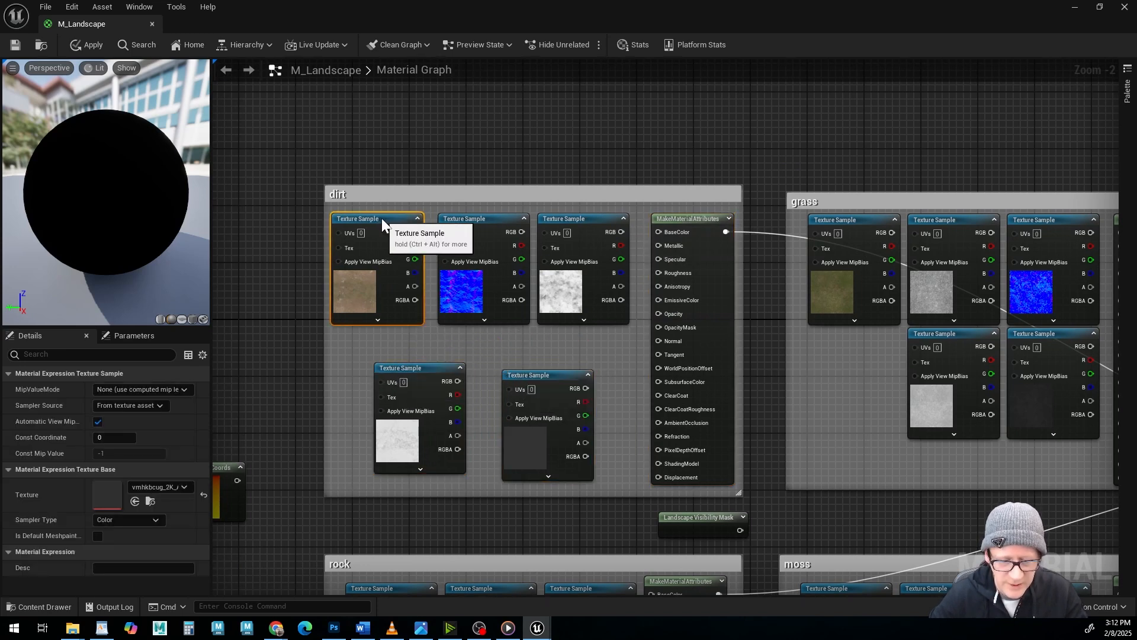
Connect the dirt normal map's RGB to Normal and the ambient occlusion map's RGB to AmbientOcclusion on the dirt MakeMaterialAttributes node.
left_click(482, 222)
left_click_drag(484, 221, 479, 229)
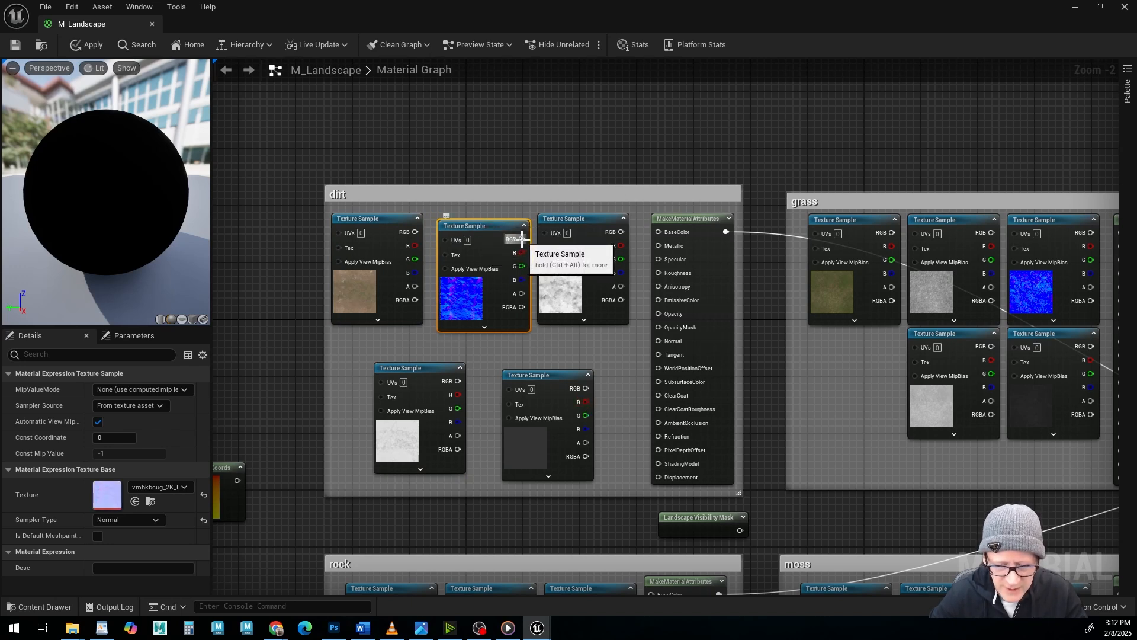
left_click_drag(522, 239, 658, 341)
left_click_drag(590, 218, 560, 224)
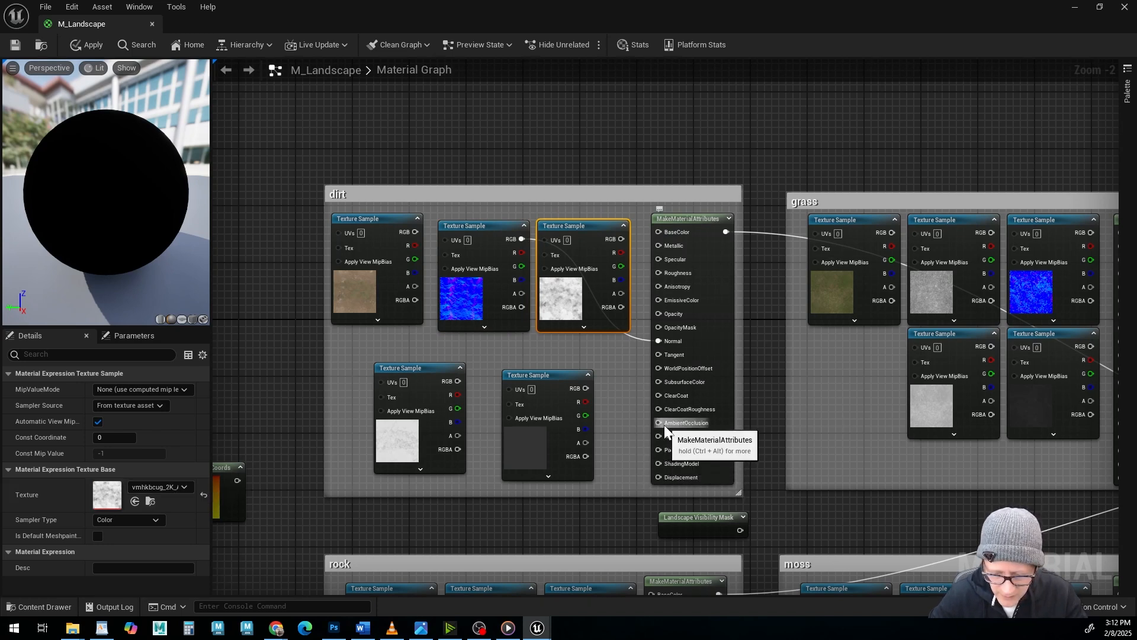
left_click_drag(622, 239, 657, 422)
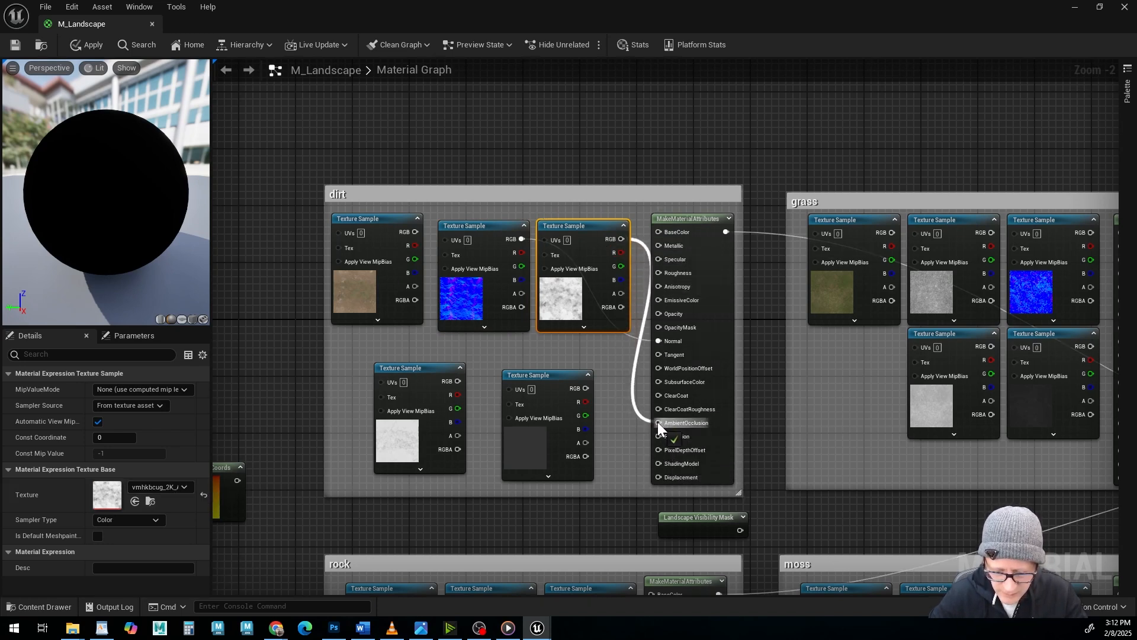
Connect the dirt specular, roughness and albedo maps' RGB outputs to Specular, Roughness and BaseColor on the dirt MakeMaterialAttributes node.
left_click(546, 375)
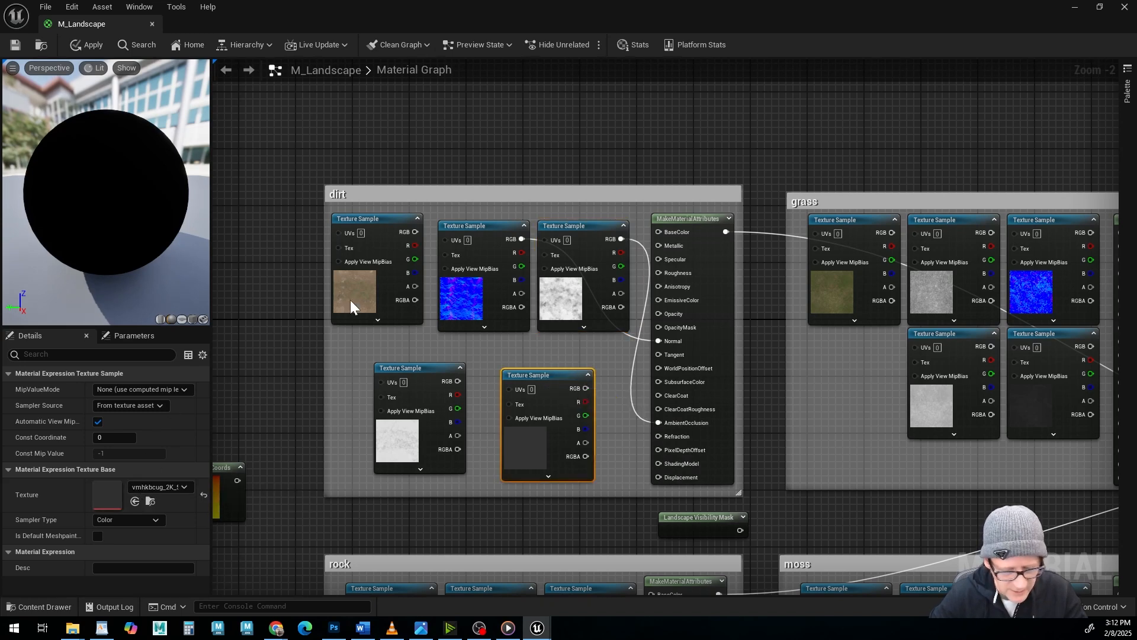
left_click_drag(582, 388, 648, 361)
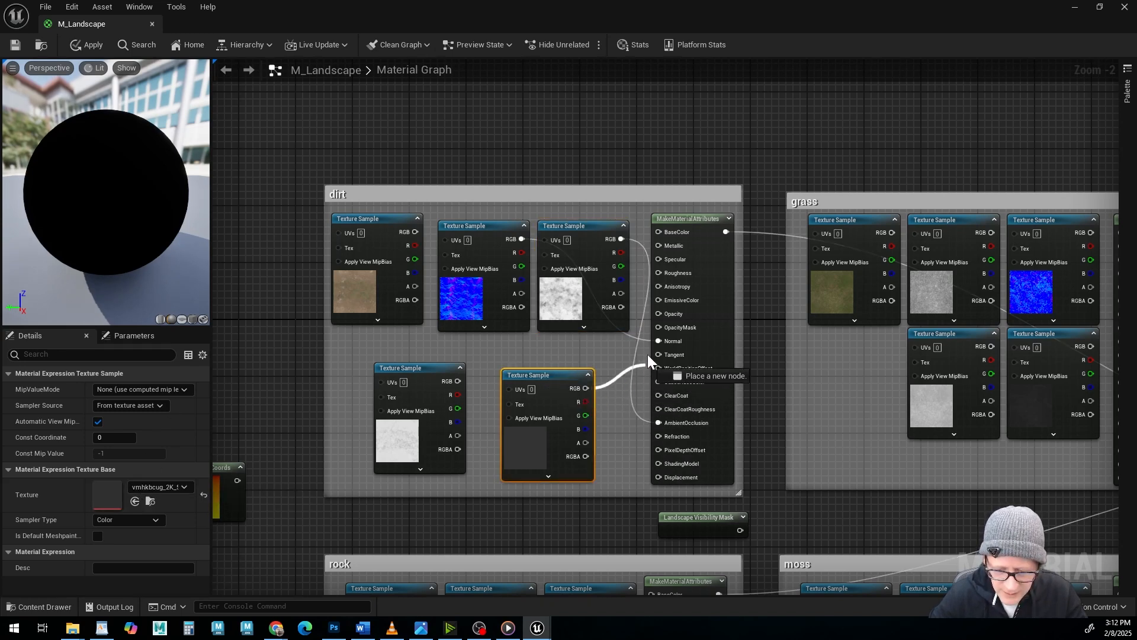
left_click_drag(659, 265, 659, 261)
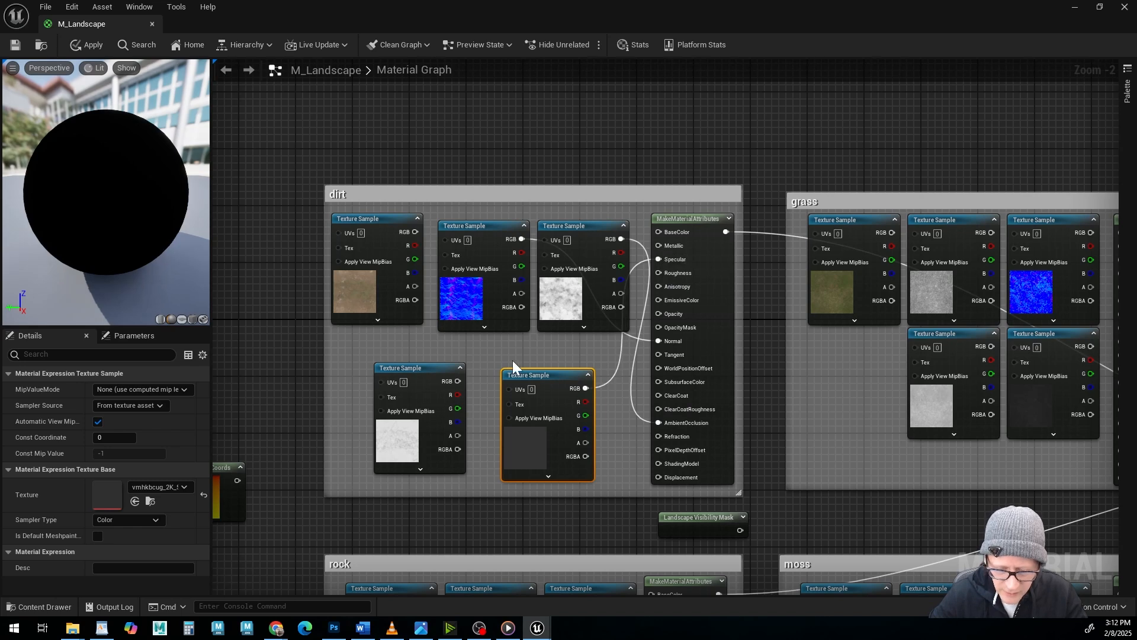
left_click(418, 368)
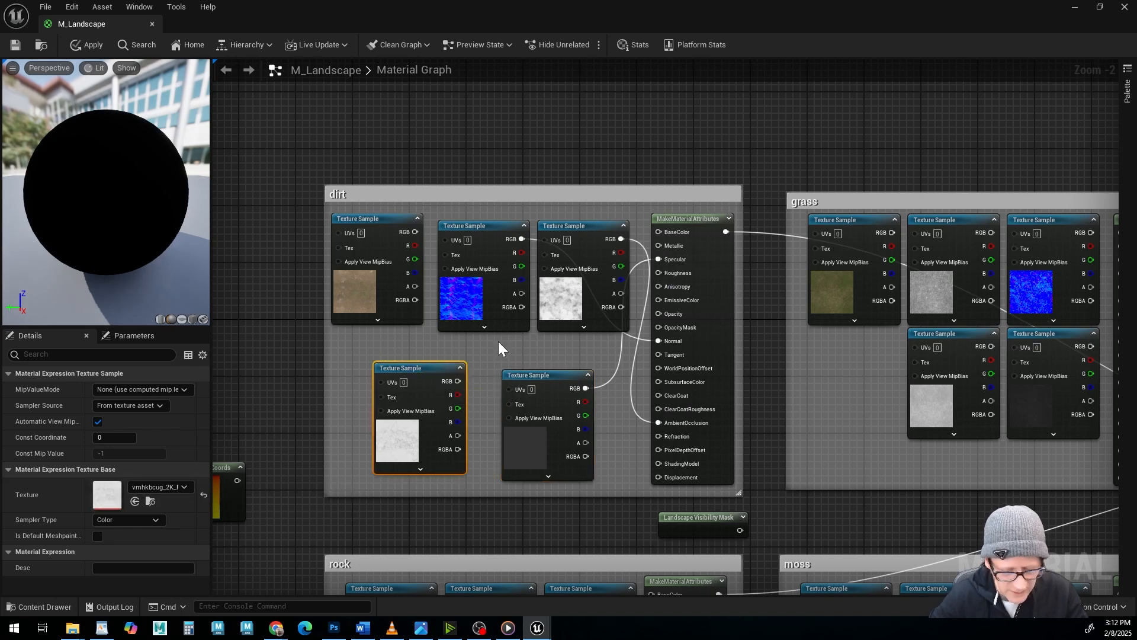
left_click_drag(449, 386, 659, 275)
left_click(388, 220)
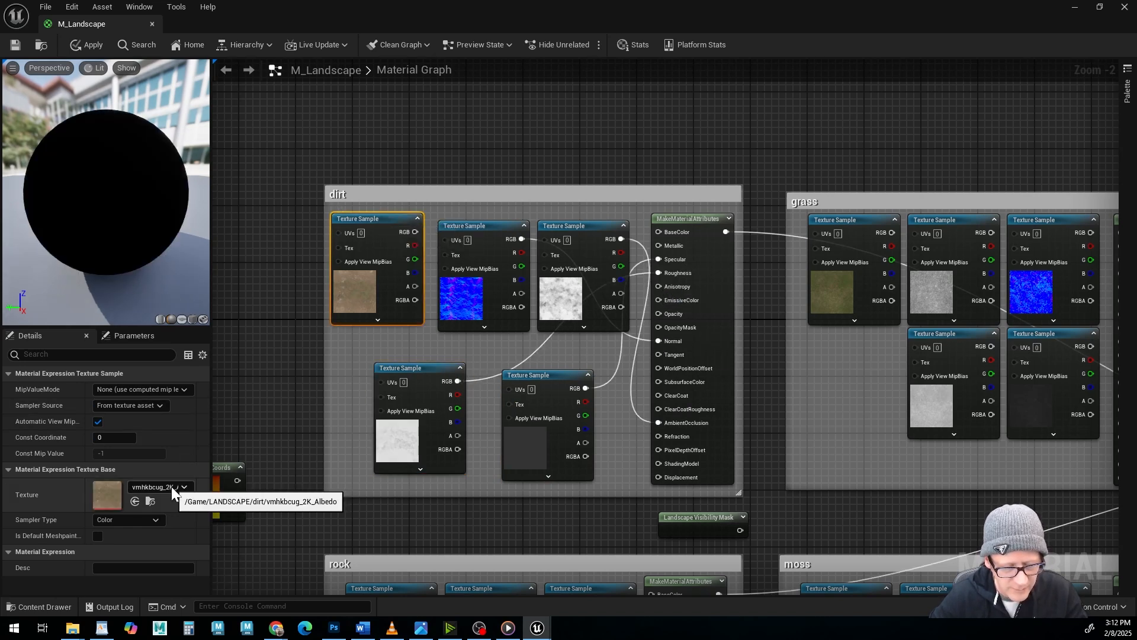
left_click_drag(414, 232, 657, 232)
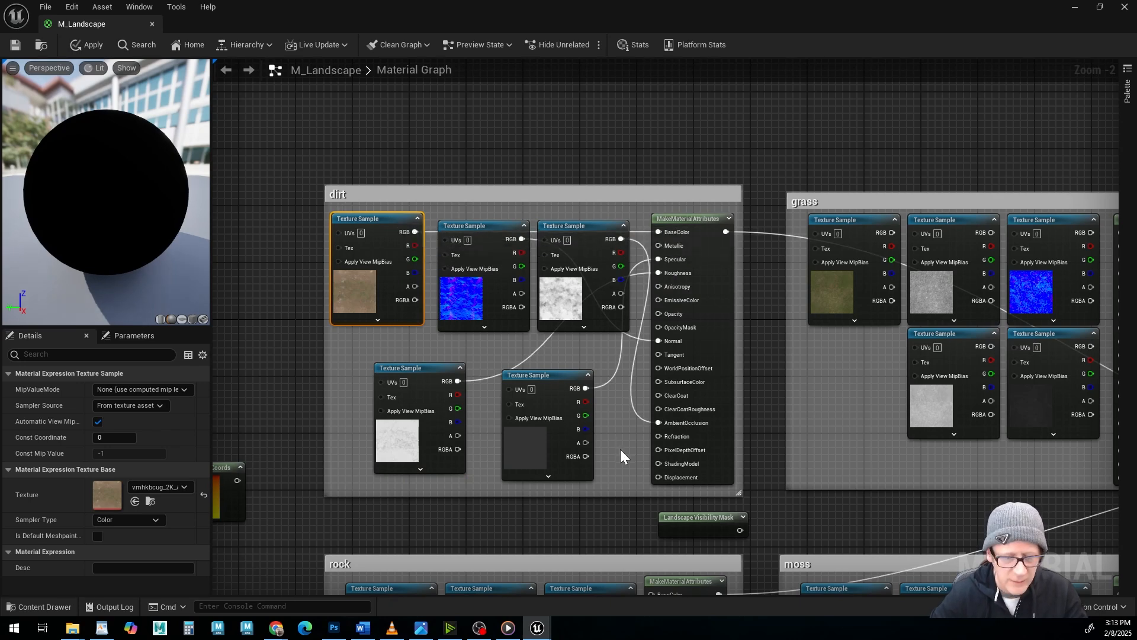
right_click_drag(621, 449, 593, 406)
right_click_drag(724, 358, 482, 347)
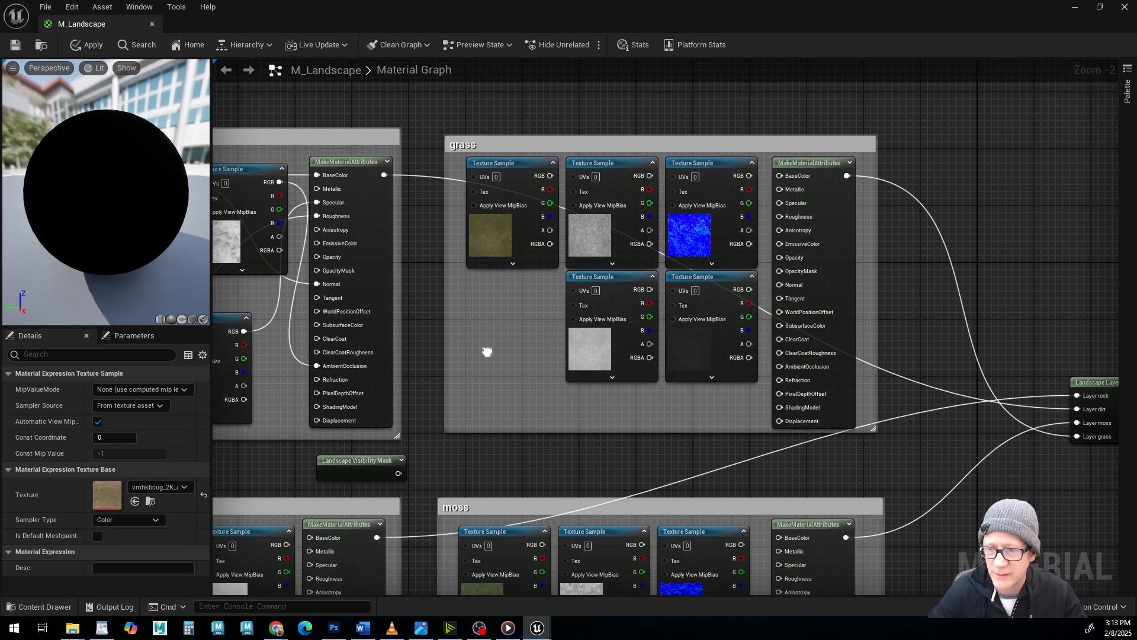
Connect the grass maps' RGB outputs to BaseColor, Specular, Roughness, Normal and AmbientOcclusion on the grass MakeMaterialAttributes node.
left_click_drag(555, 175, 540, 181)
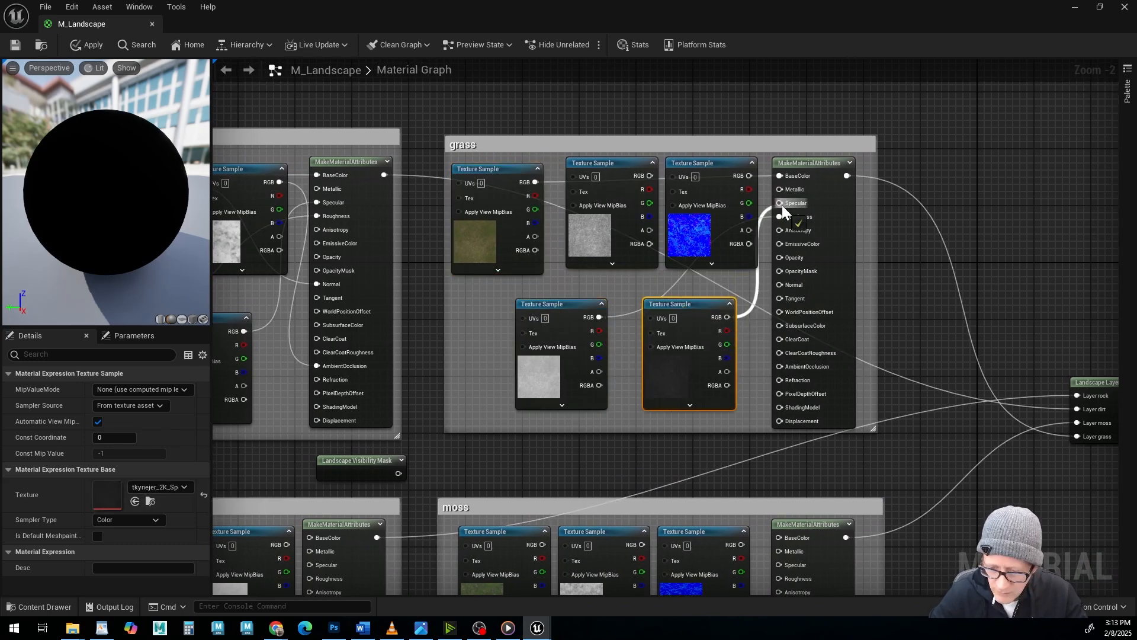
left_click(627, 166)
Connect the moss specular, roughness and normal maps to Specular, Roughness and Normal on the moss MakeMaterialAttributes node, moving the spare white sample aside.
right_click_drag(639, 437, 543, 207)
left_click(592, 424)
left_click_drag(645, 316, 682, 336)
left_click(492, 425)
left_click_drag(545, 436, 686, 350)
left_click_drag(398, 424, 384, 460)
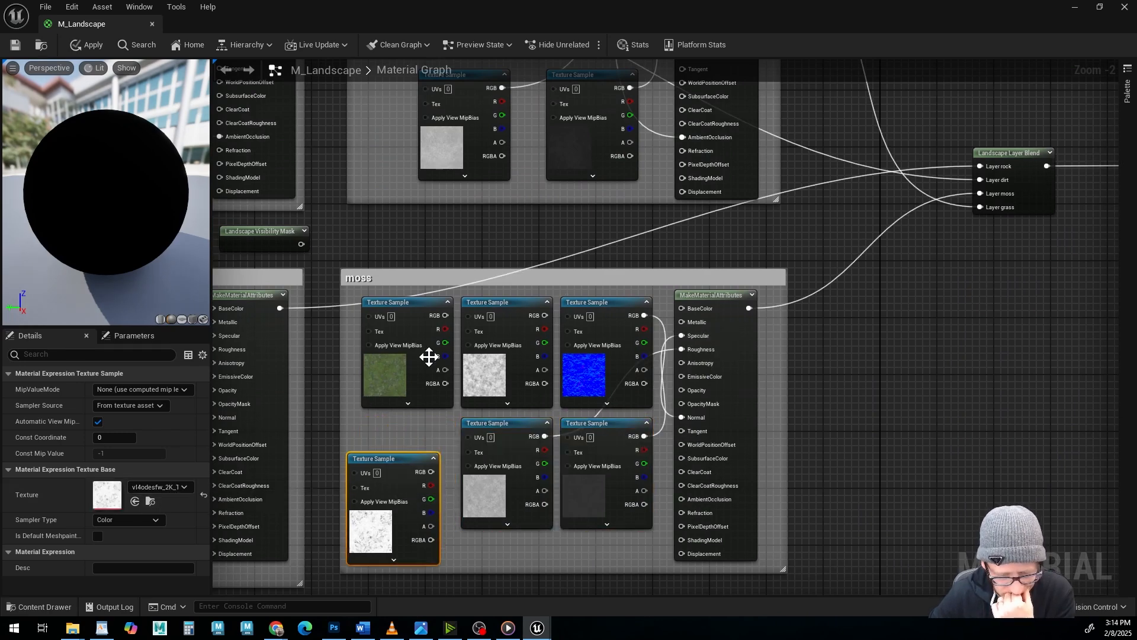
Connect the moss ambient occlusion map to AmbientOcclusion and the moss albedo map to BaseColor on the moss MakeMaterialAttributes node.
left_click(475, 350)
left_click_drag(545, 316, 682, 499)
left_click(414, 304)
left_click_drag(446, 315, 682, 309)
Connect the rock roughness, ambient occlusion and normal maps' RGB to Roughness, AmbientOcclusion and Normal on the rock MakeMaterialAttributes node.
right_click_drag(355, 260, 767, 258)
left_click(571, 303)
left_click_drag(601, 312, 623, 346)
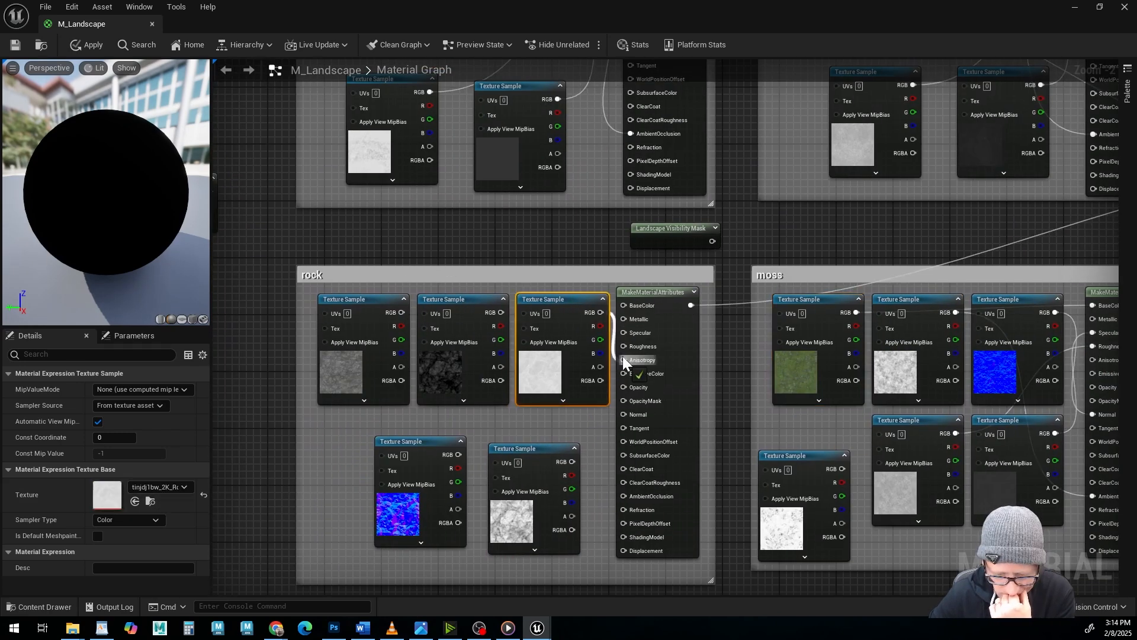
left_click_drag(515, 449, 522, 435)
left_click_drag(579, 447, 623, 495)
left_click(415, 441)
left_click_drag(458, 454, 623, 414)
Connect the rock albedo map's RGB to BaseColor and the dark specular map's RGB to Specular on the rock MakeMaterialAttributes node.
left_click(462, 299)
left_click(367, 301)
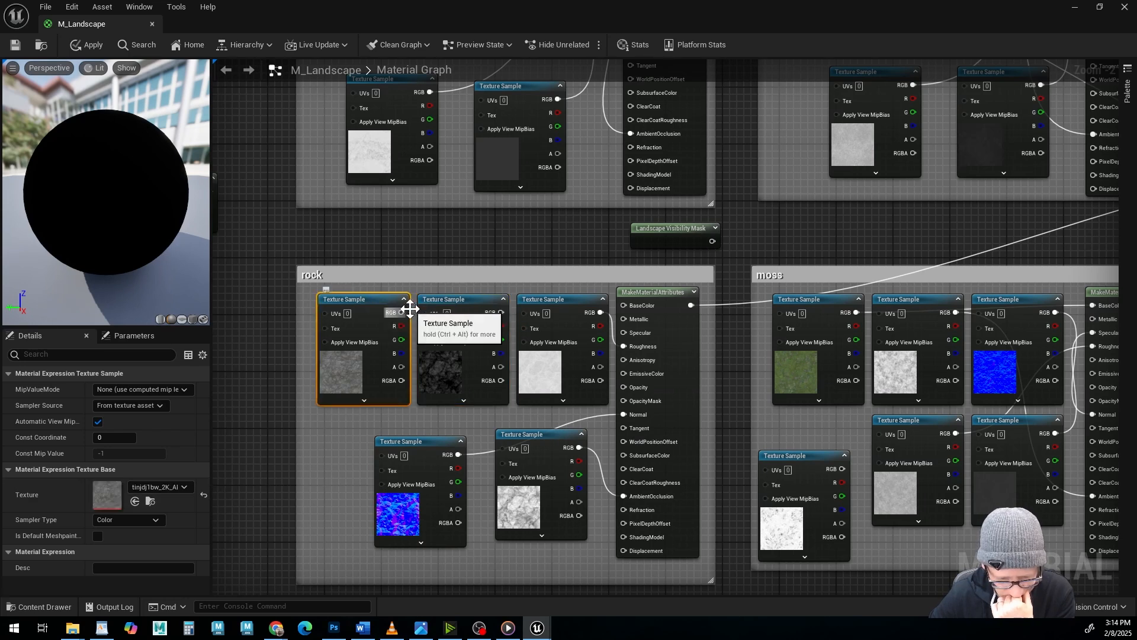
left_click_drag(402, 312, 623, 305)
left_click_drag(471, 301, 472, 307)
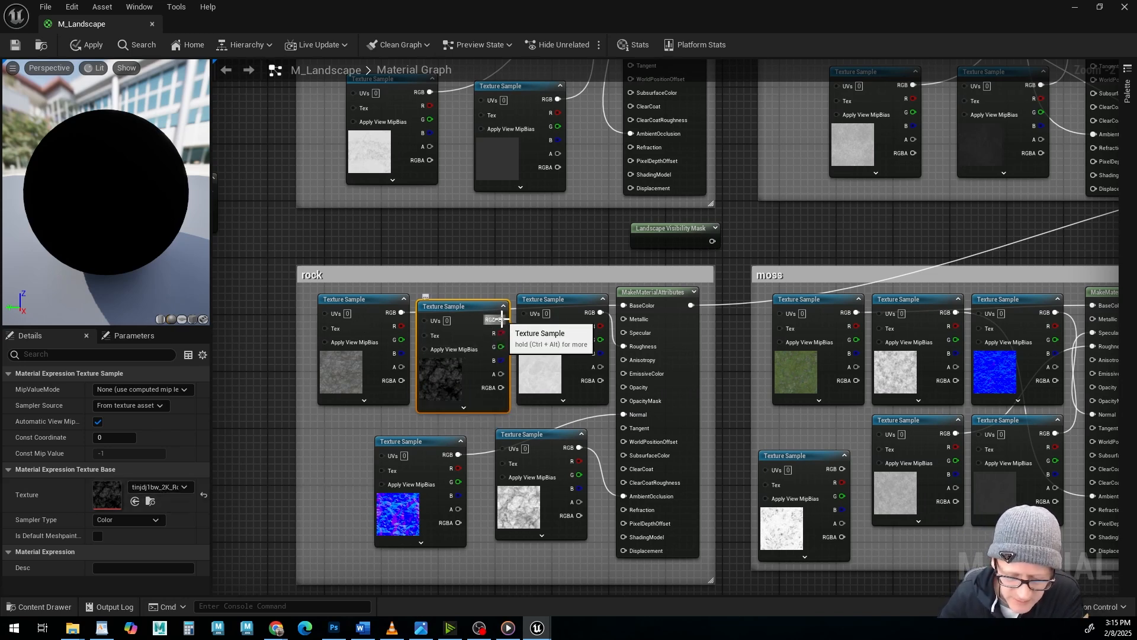
left_click_drag(627, 340, 624, 335)
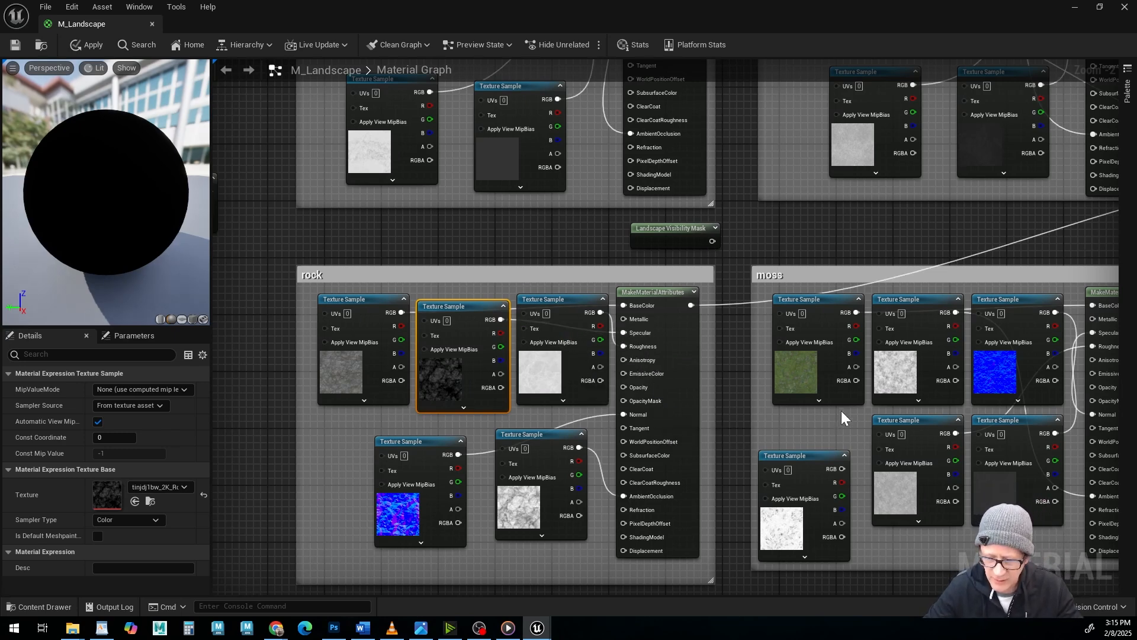
Check the moss group's unconnected texture sample and compare the graph with the reference image landscape Material.jpg.
right_click_drag(841, 410, 580, 362)
left_click(549, 403)
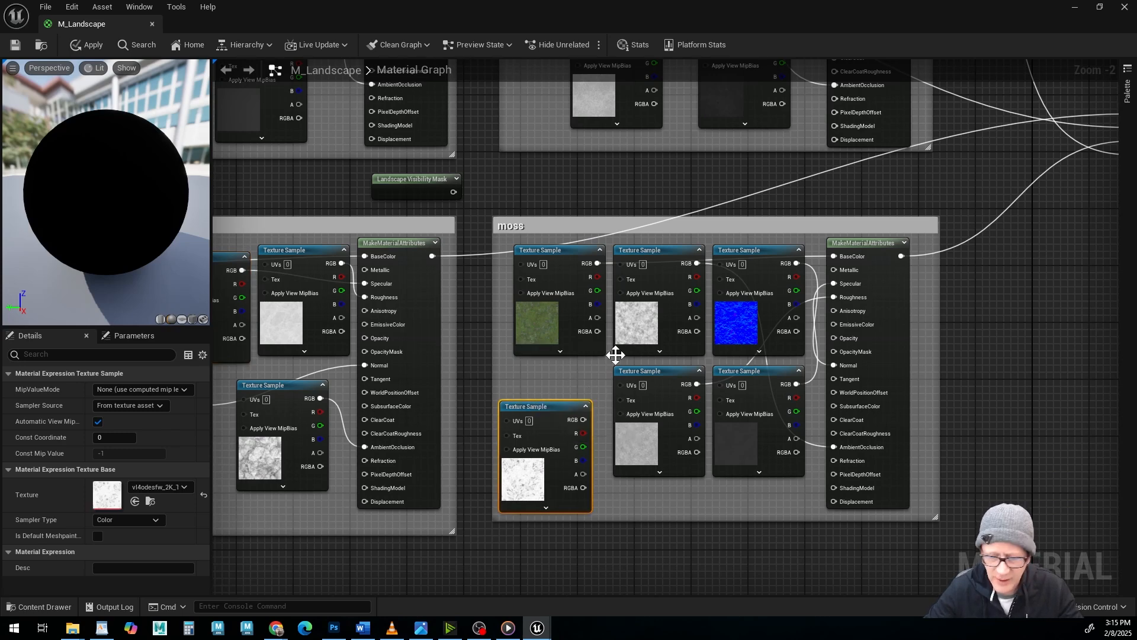
scroll(571, 331, "down", 3)
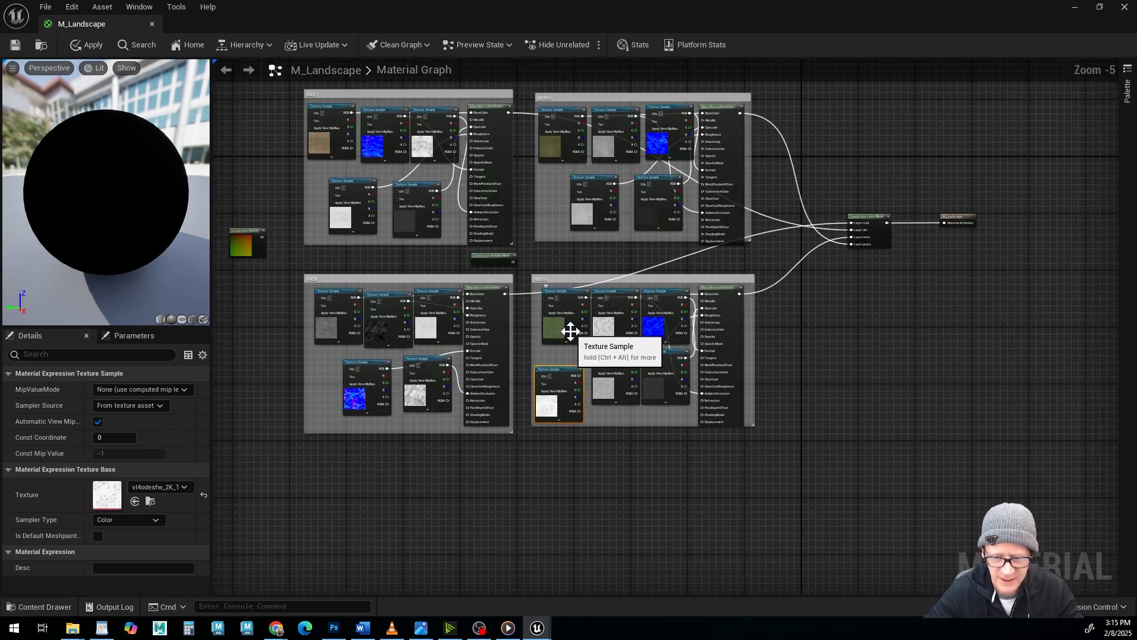
scroll(571, 332, "up", 3)
right_click_drag(531, 276, 625, 508)
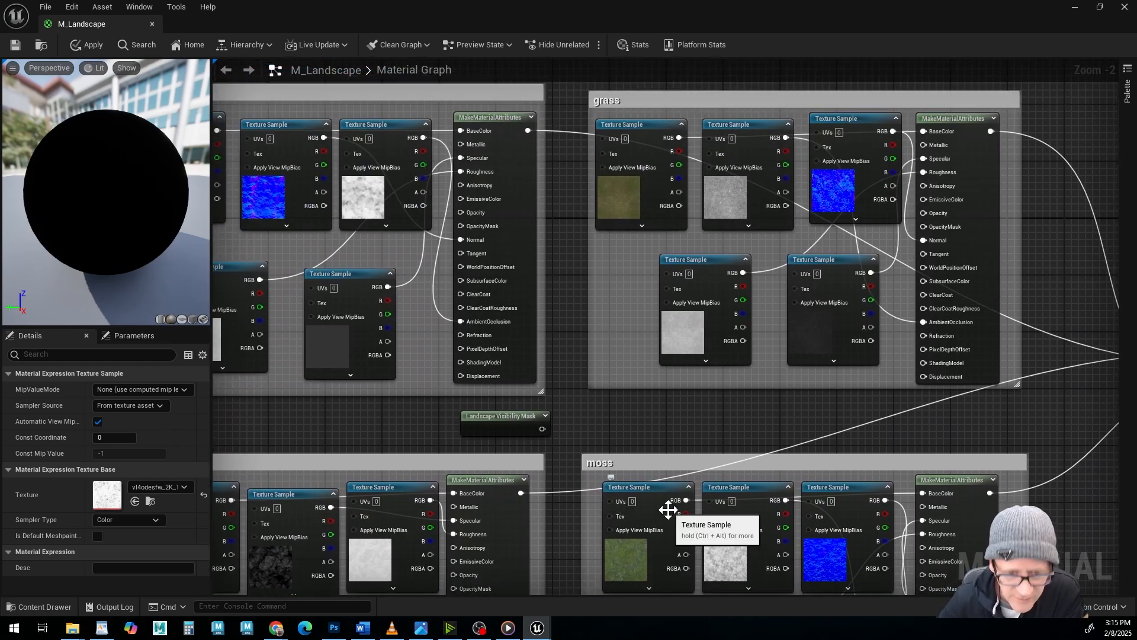
left_click(424, 633)
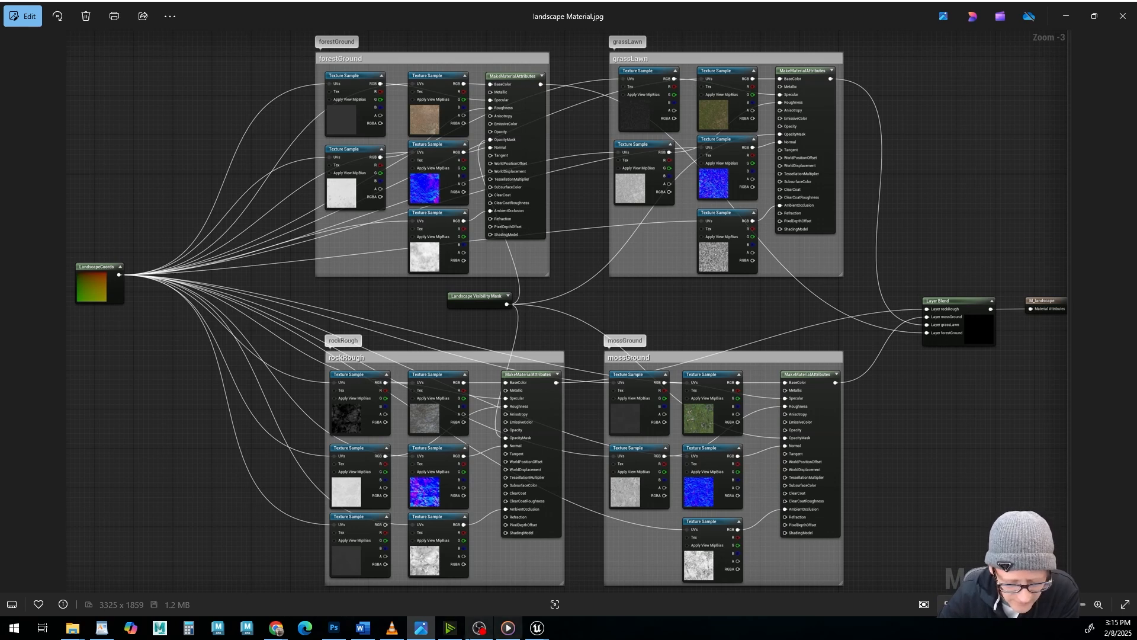
left_click(421, 628)
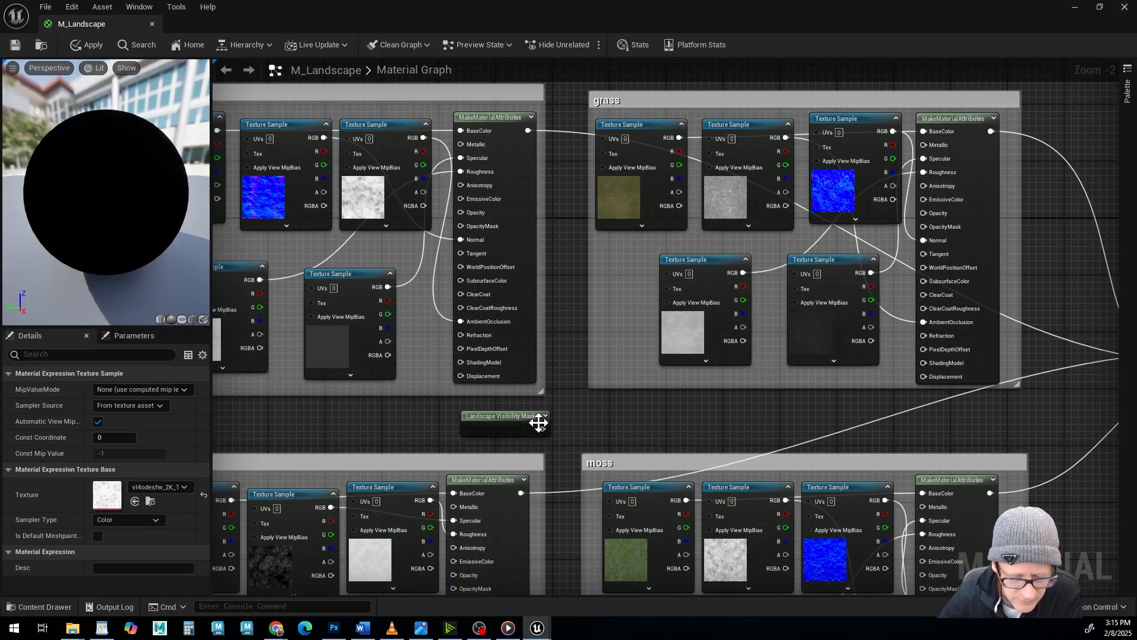
Connect the Landscape Visibility Mask to OpacityMask on the dirt, grass, rock and moss MakeMaterialAttributes nodes and reposition the mask node between the dirt and rock groups.
left_click_drag(542, 429, 460, 225)
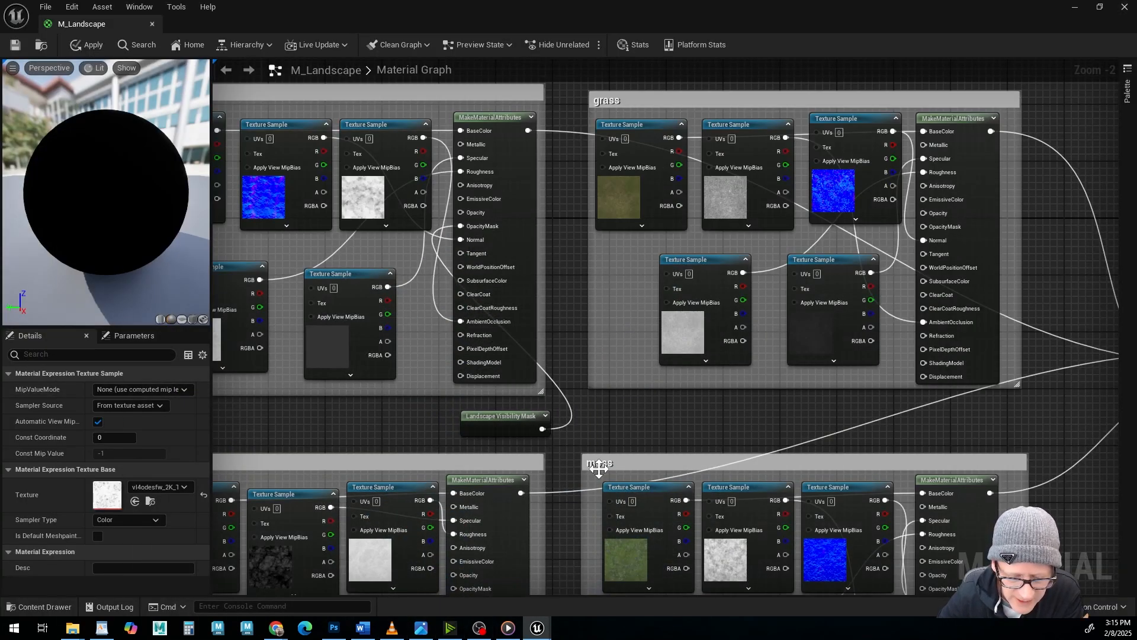
left_click_drag(544, 430, 922, 226)
right_click_drag(760, 301, 820, 194)
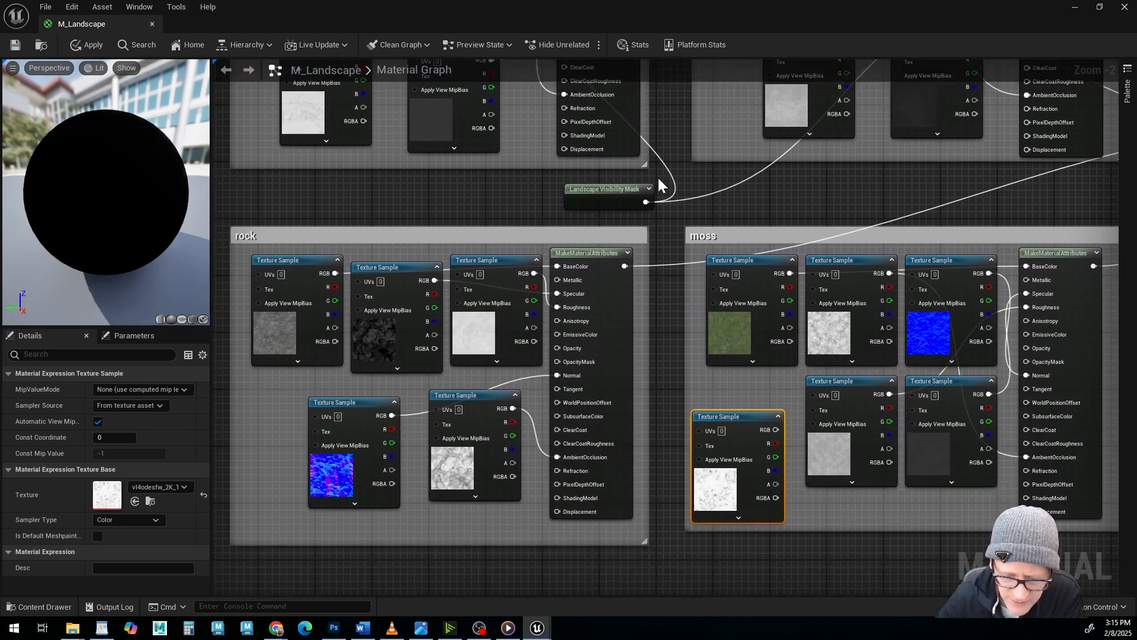
left_click_drag(646, 202, 556, 360)
right_click_drag(818, 261, 574, 243)
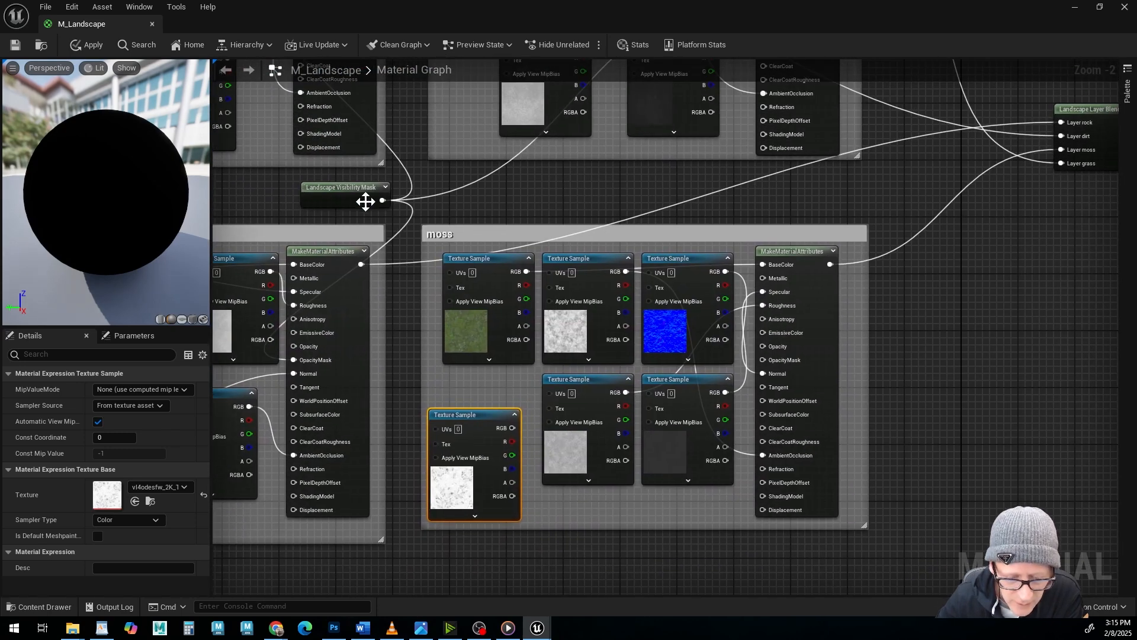
left_click_drag(382, 200, 763, 359)
right_click_drag(526, 317, 644, 379)
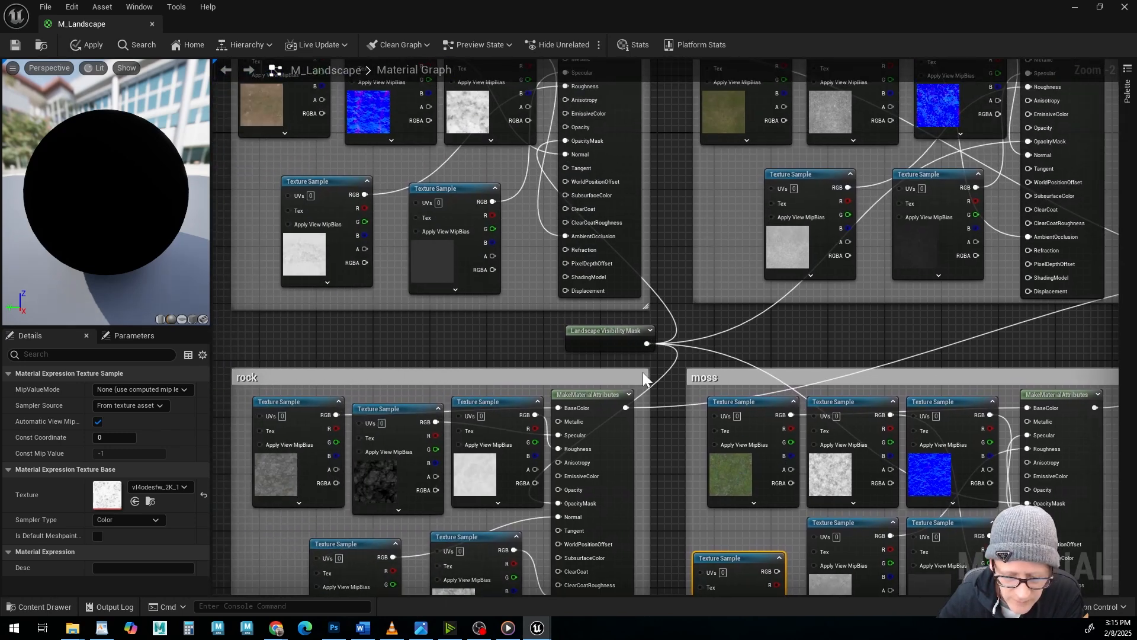
left_click_drag(616, 331, 513, 329)
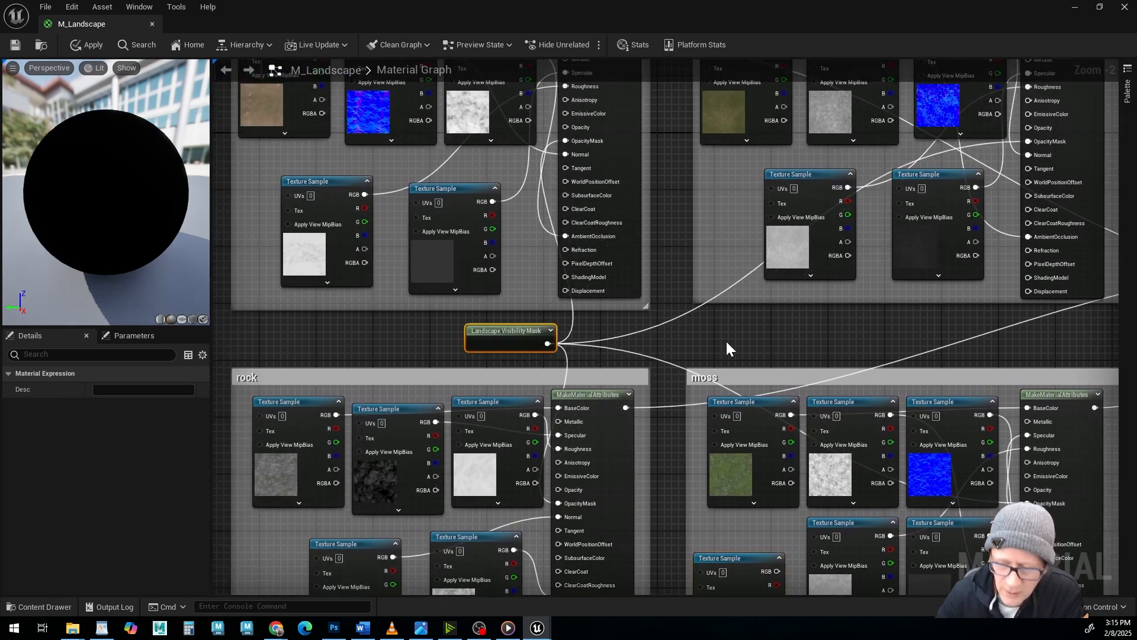
Connect Landscape Coords to the dirt albedo sample's UVs and add a reroute node on that wire.
scroll(754, 353, "down", 5)
right_click_drag(883, 371, 612, 363)
scroll(615, 364, "up", 3)
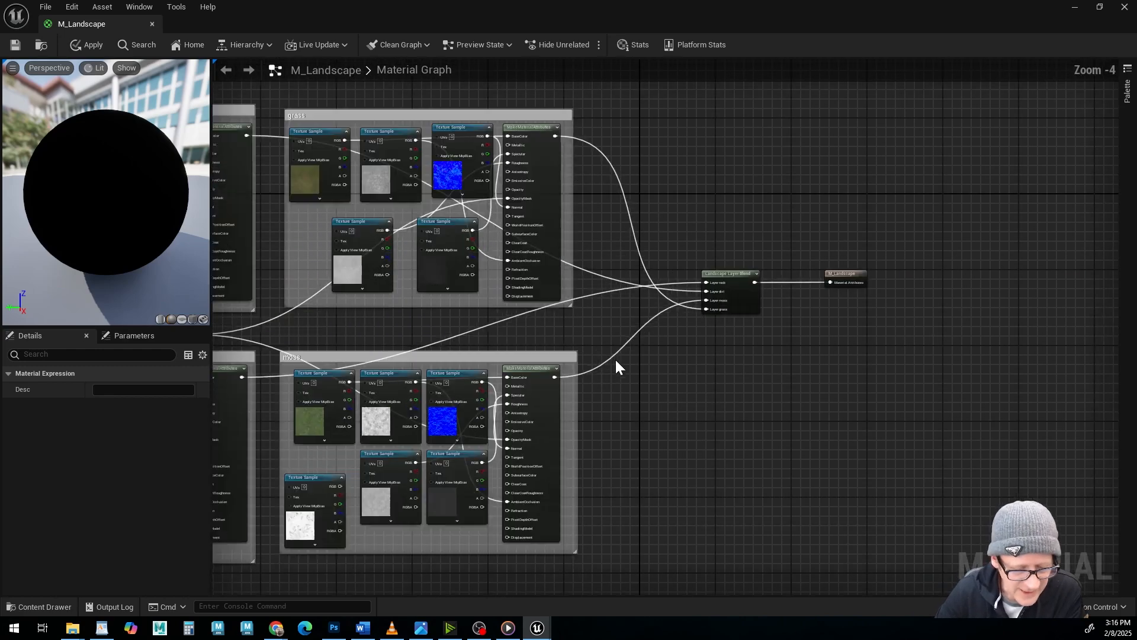
scroll(615, 364, "up", 1)
scroll(494, 339, "down", 2)
right_click_drag(360, 328, 701, 338)
scroll(604, 350, "up", 3)
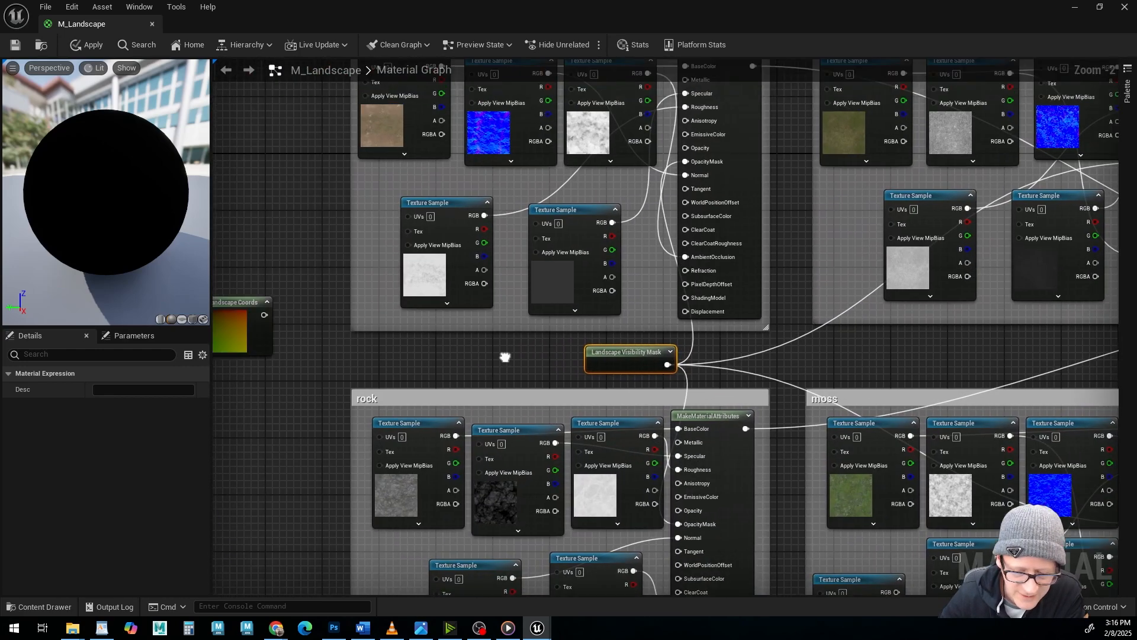
right_click_drag(504, 357, 621, 416)
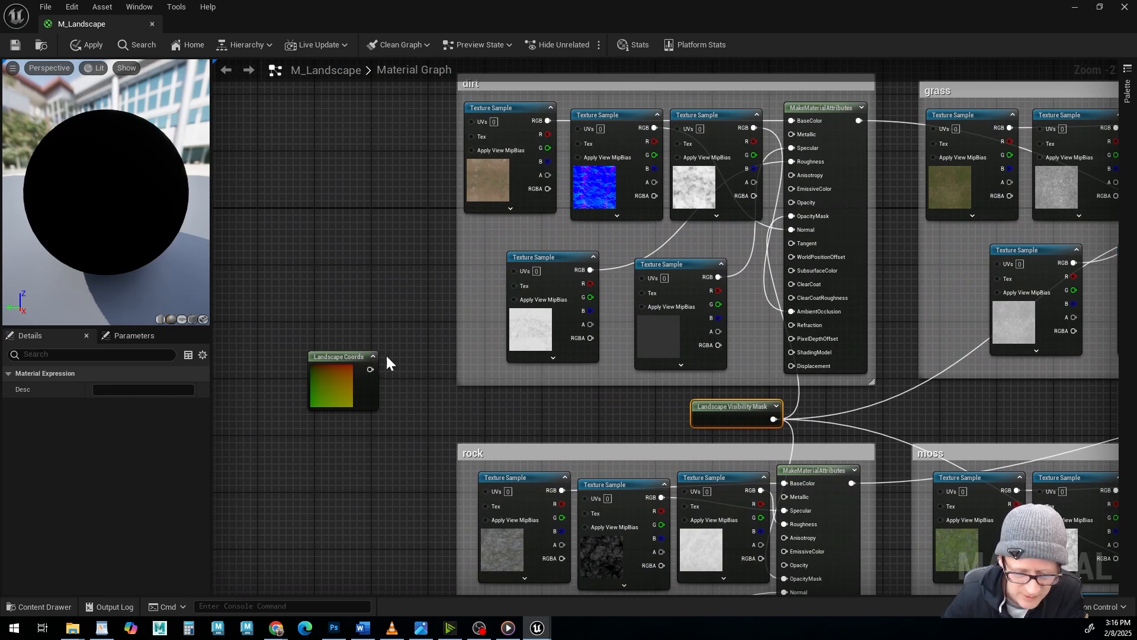
left_click_drag(337, 355, 472, 121)
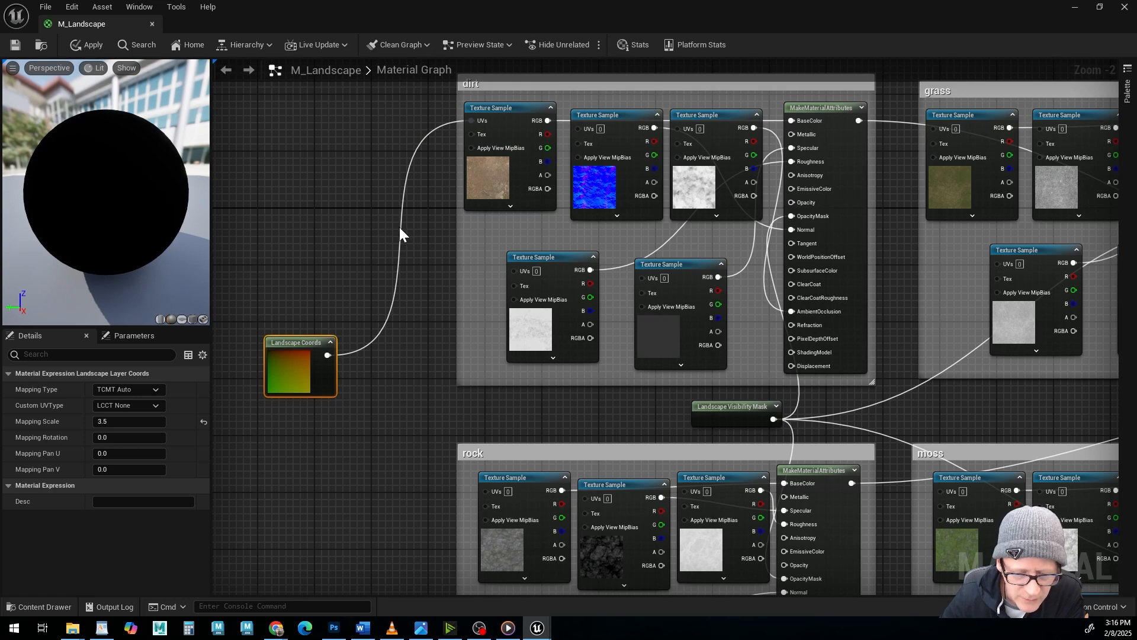
double_click(407, 176)
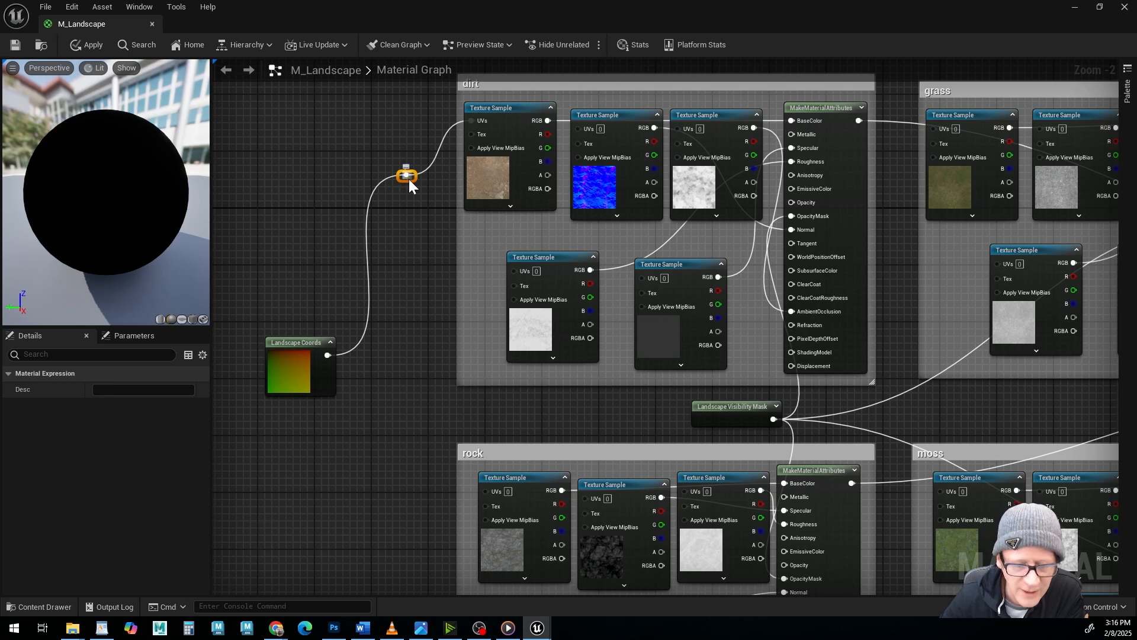
Connect the dirt reroute node to the UVs of the four remaining dirt texture samples.
left_click_drag(413, 176, 580, 129)
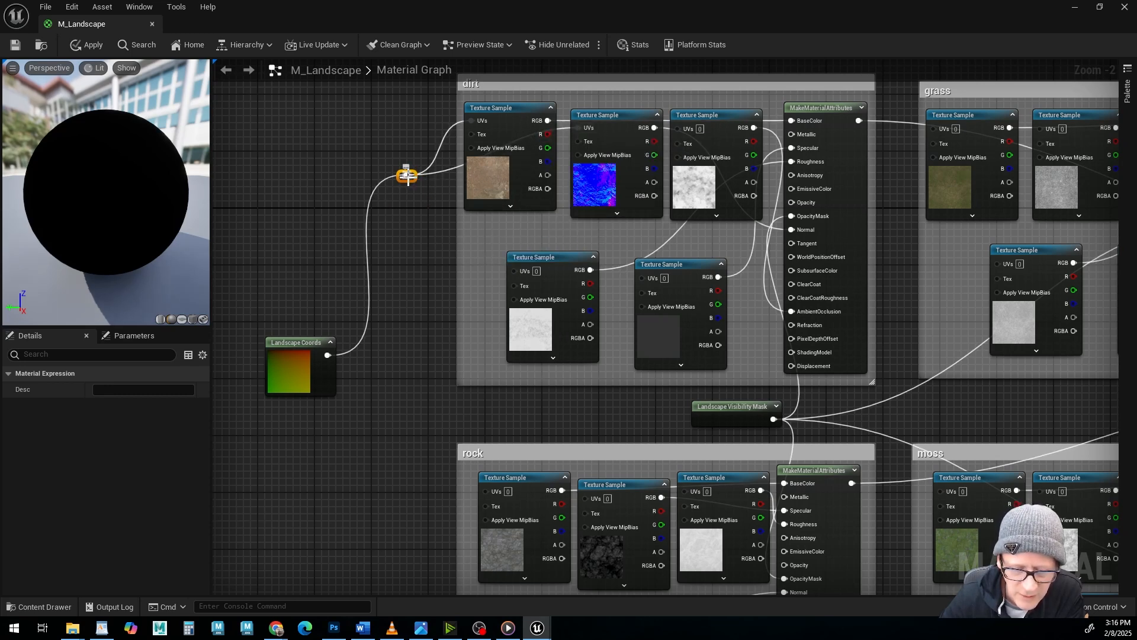
left_click_drag(407, 176, 679, 128)
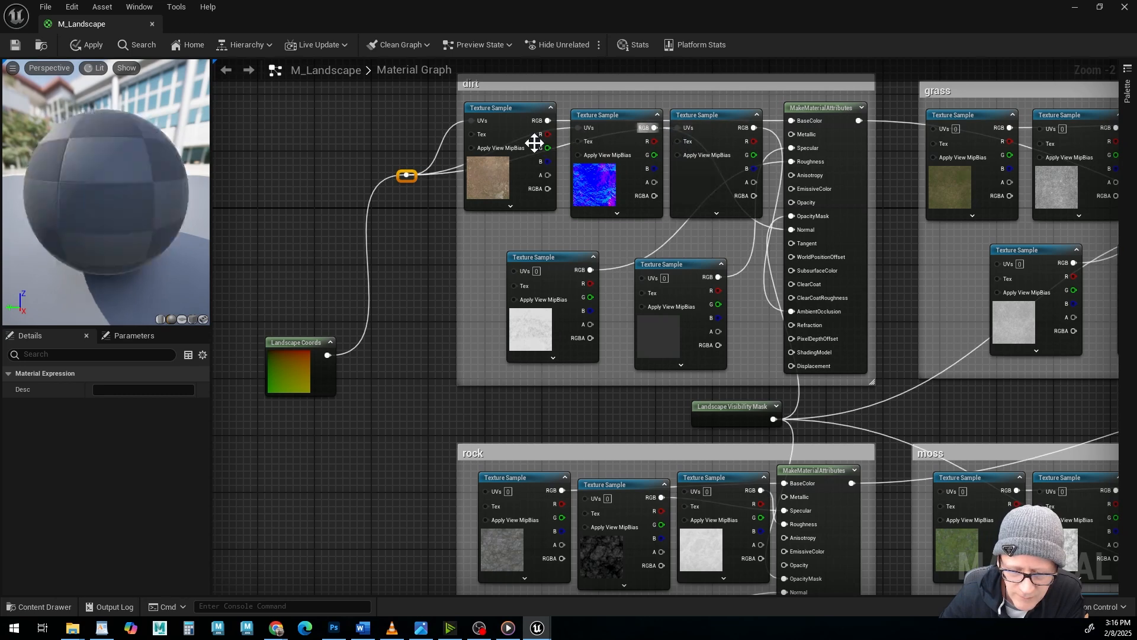
left_click_drag(407, 176, 514, 270)
left_click_drag(407, 175, 643, 279)
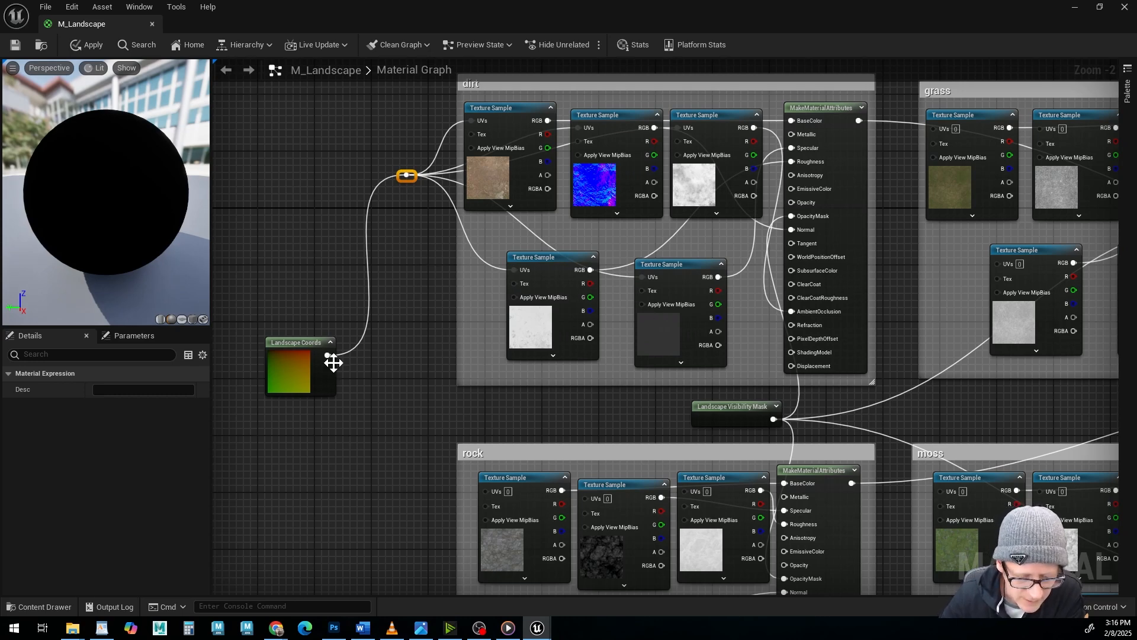
Connect Landscape Coords through a new reroute node to the UVs of the rock group's texture samples.
left_click_drag(327, 355, 487, 493)
right_click_drag(449, 364, 437, 198)
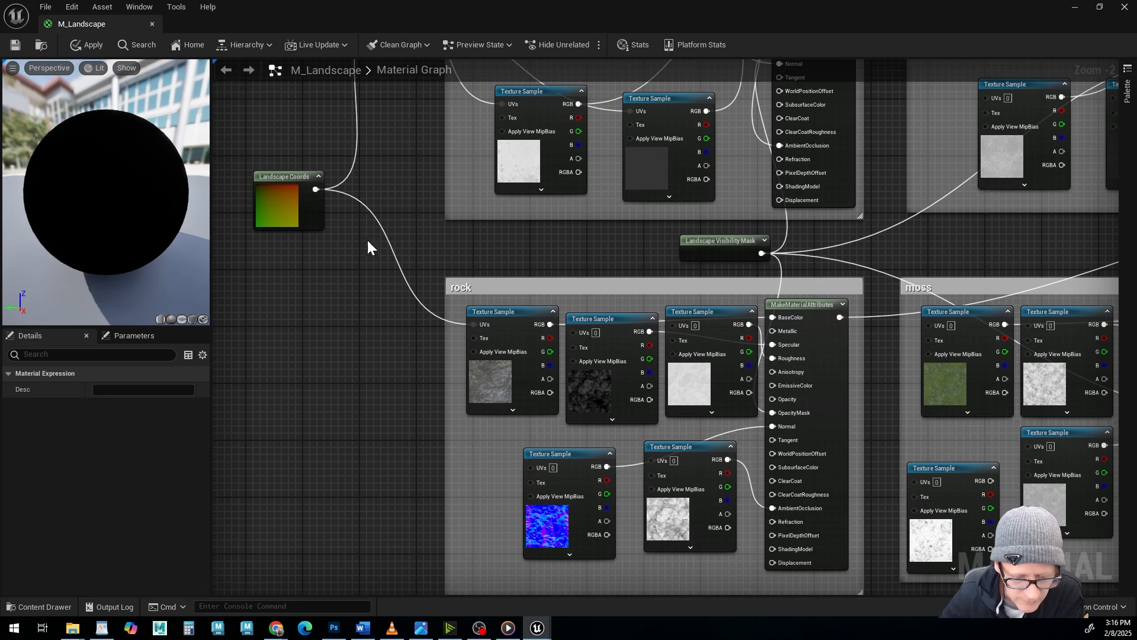
double_click(401, 267)
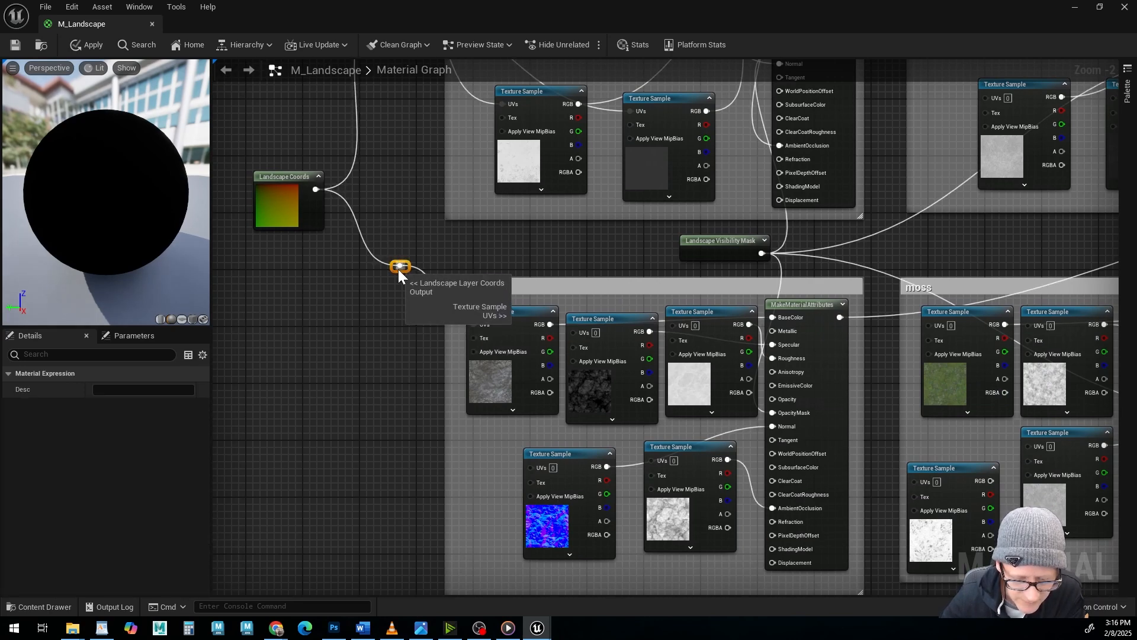
left_click_drag(401, 266, 573, 331)
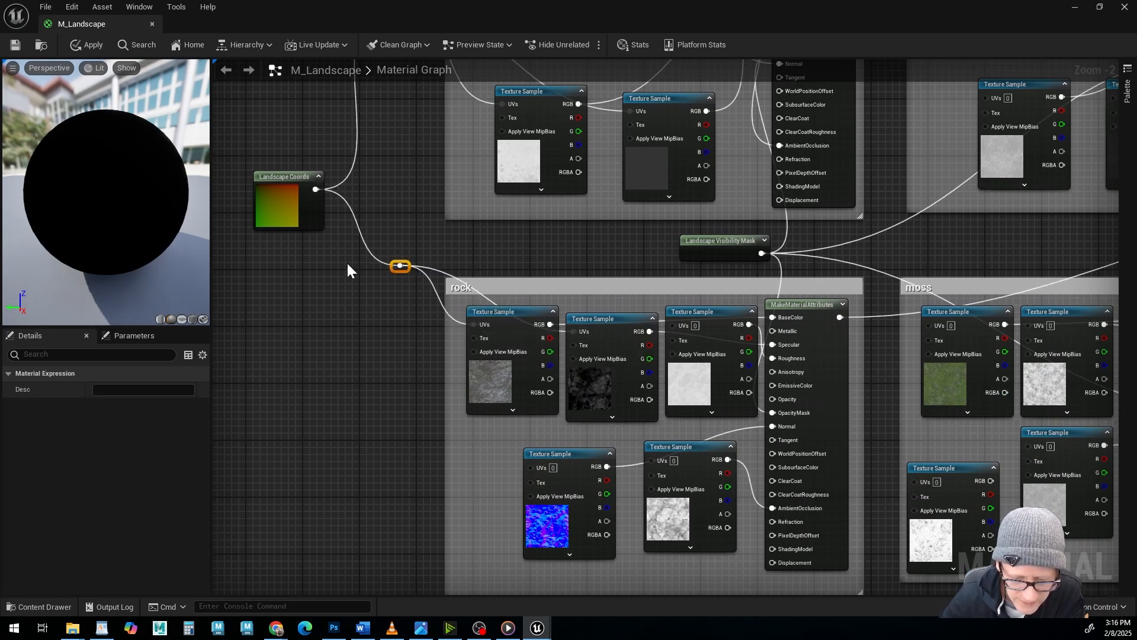
left_click_drag(401, 266, 673, 324)
left_click_drag(401, 266, 532, 468)
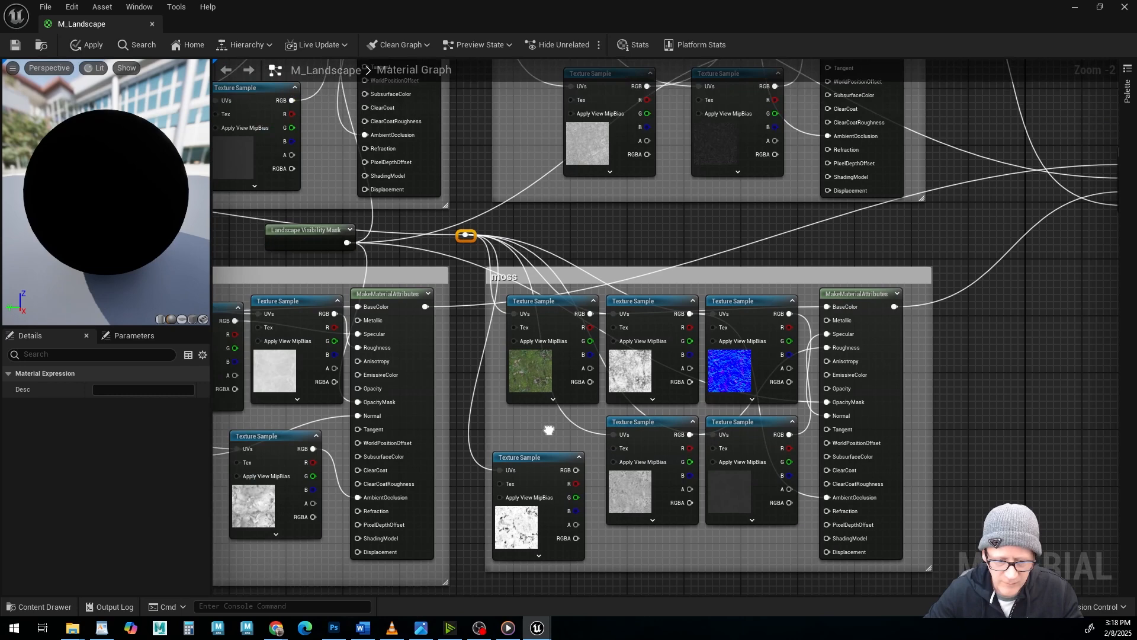
Finish feeding Landscape Coords through reroute nodes to the grass and moss texture samples' UVs, and shift the Landscape Coords node slightly.
right_click_drag(554, 425, 934, 493)
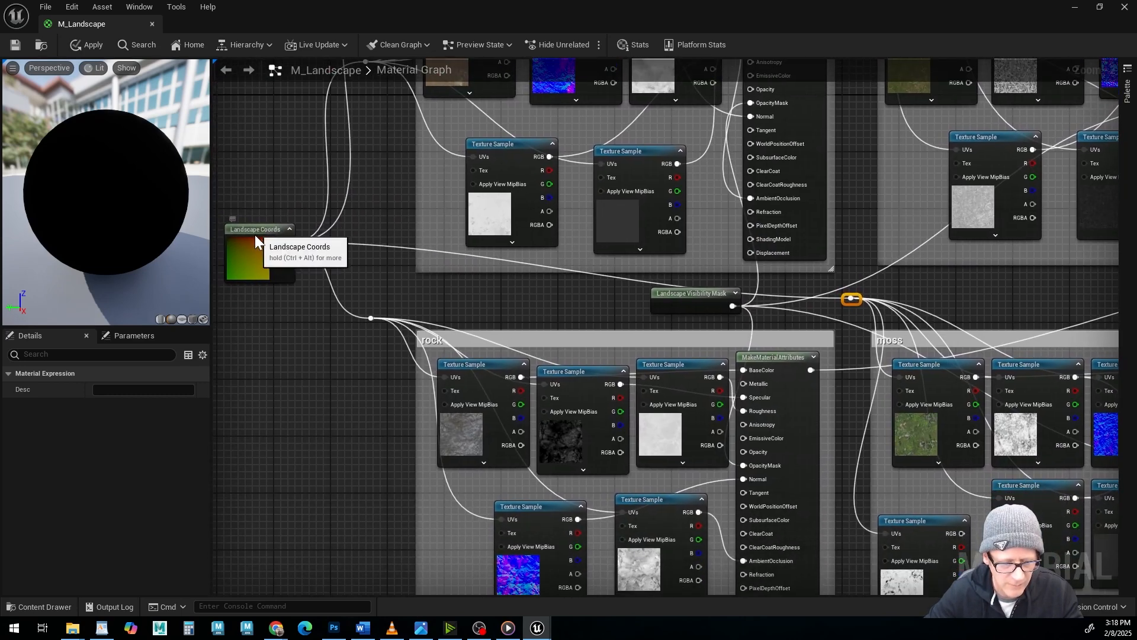
left_click_drag(261, 231, 252, 253)
Apply the material changes, save M_Landscape and return to the FirstPersonMap level.
scroll(713, 495, "down", 5)
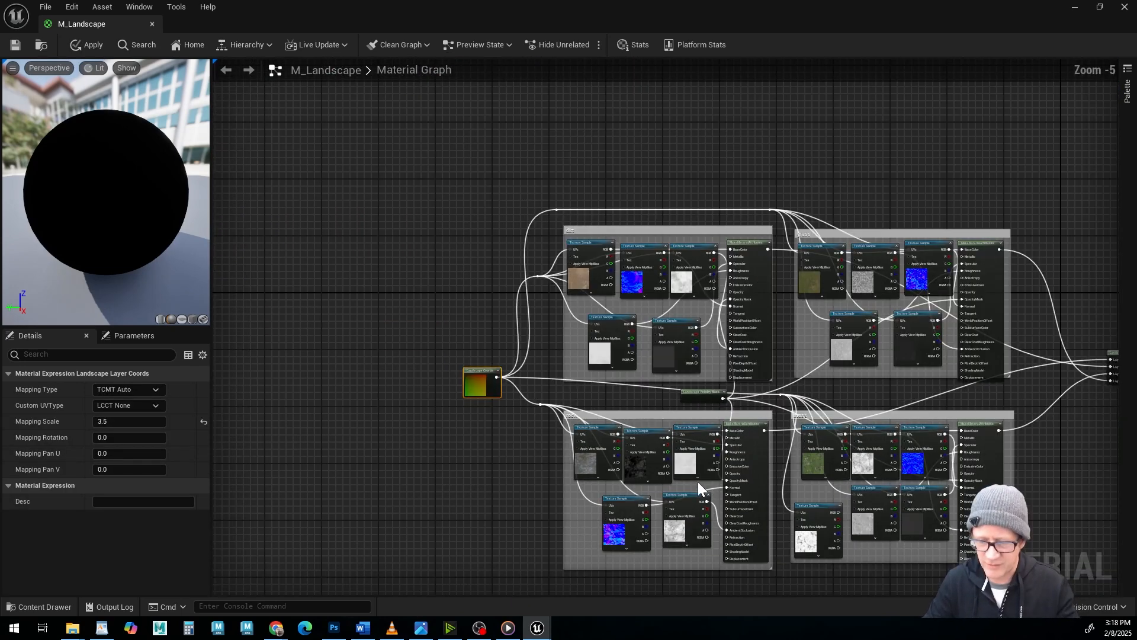
right_click_drag(698, 481, 532, 382)
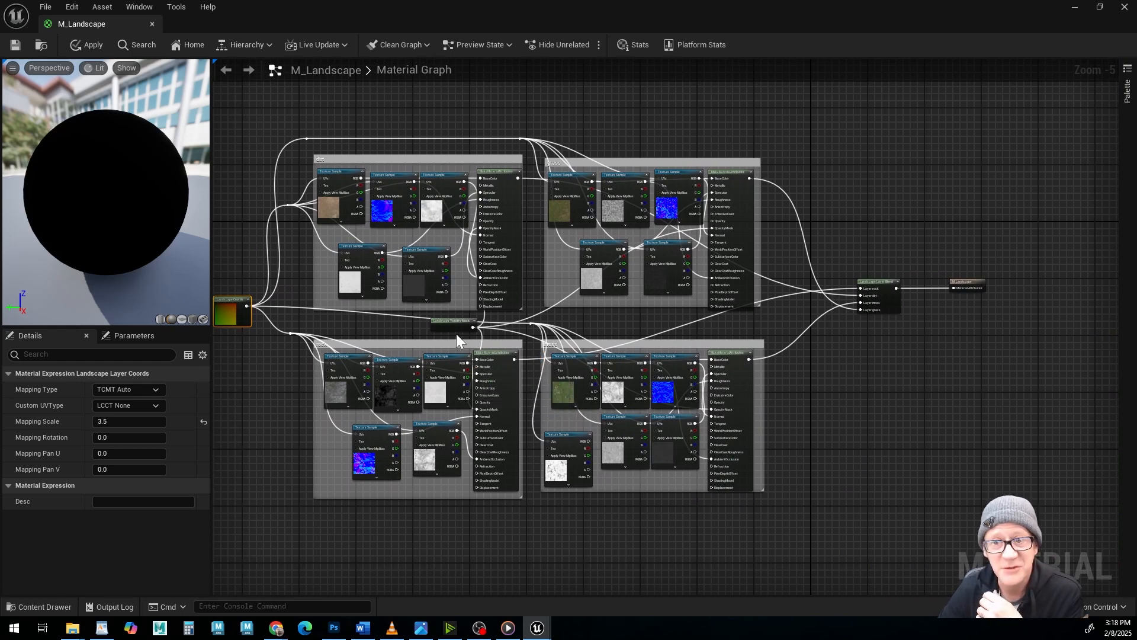
right_click_drag(486, 378, 517, 391)
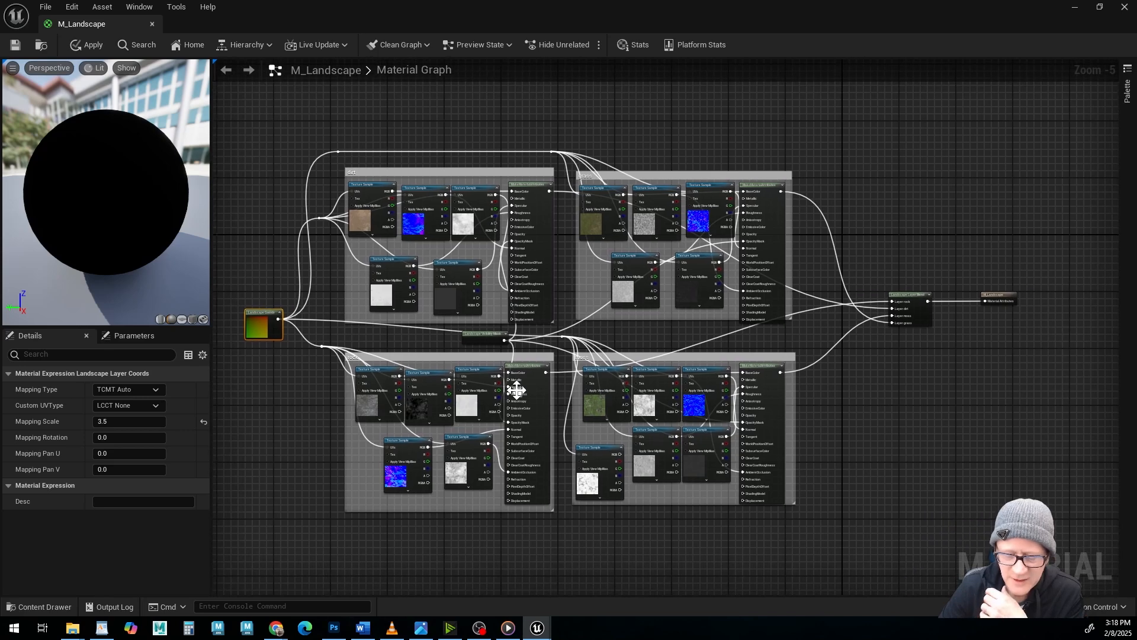
left_click(94, 45)
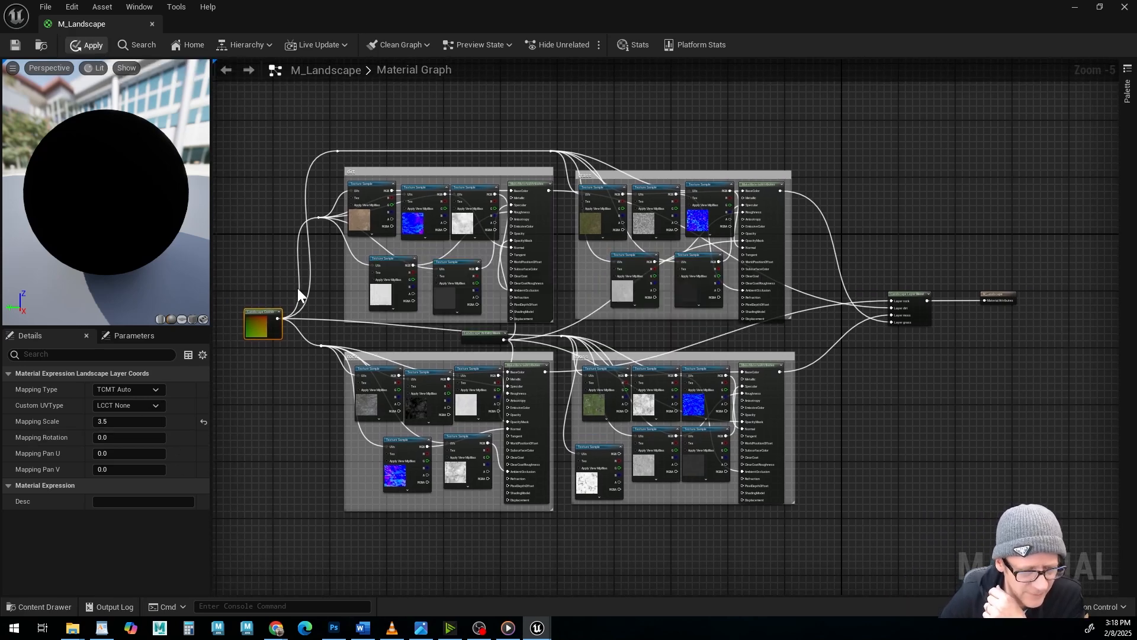
left_click(16, 46)
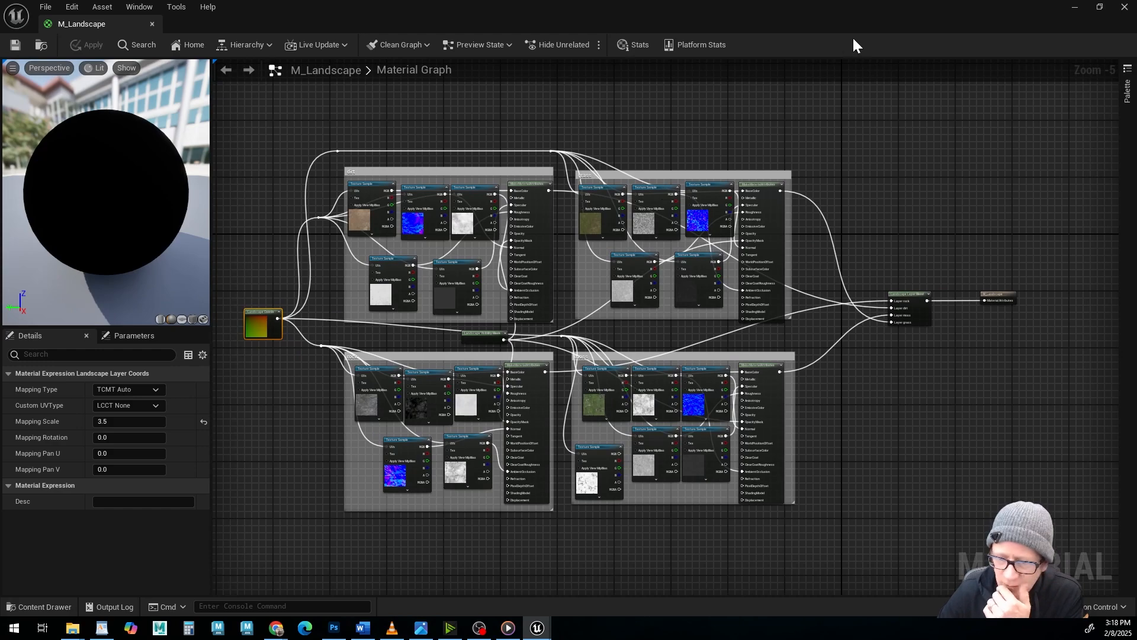
mouse_move(857, 16)
left_mouse_down()
mouse_move(798, 341)
mouse_move(864, 335)
mouse_move(864, 0)
left_mouse_up()
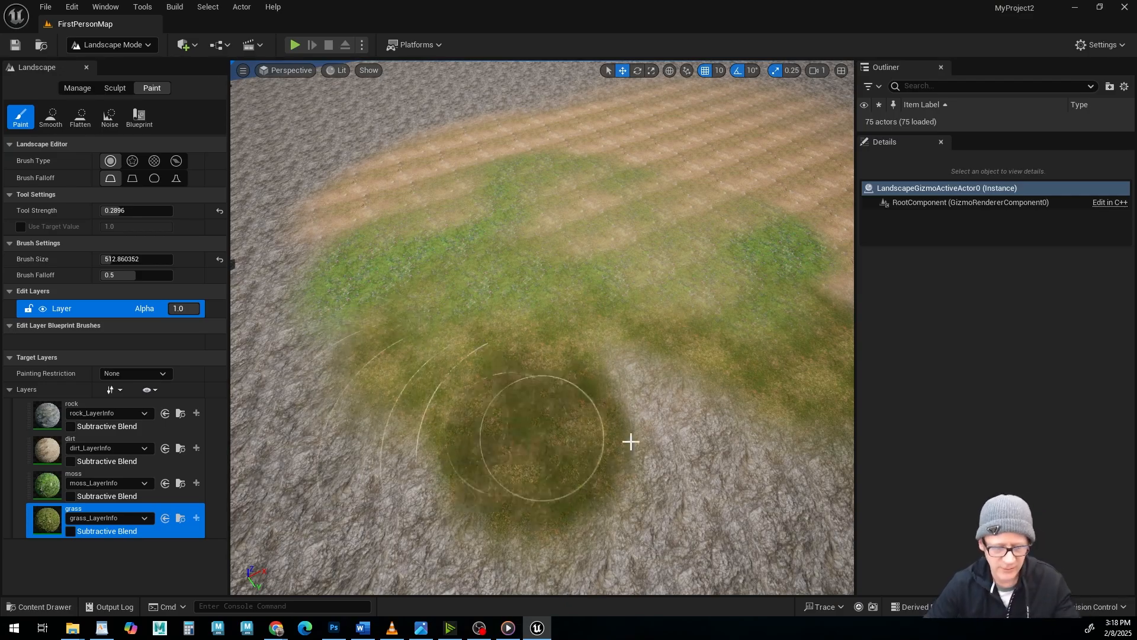
Paint the grass layer over the rock bordering the moss patch and inspect the blended ground up close.
mouse_move(576, 424)
left_mouse_down("alt")
mouse_move(568, 355)
mouse_move(521, 355)
left_mouse_up("alt")
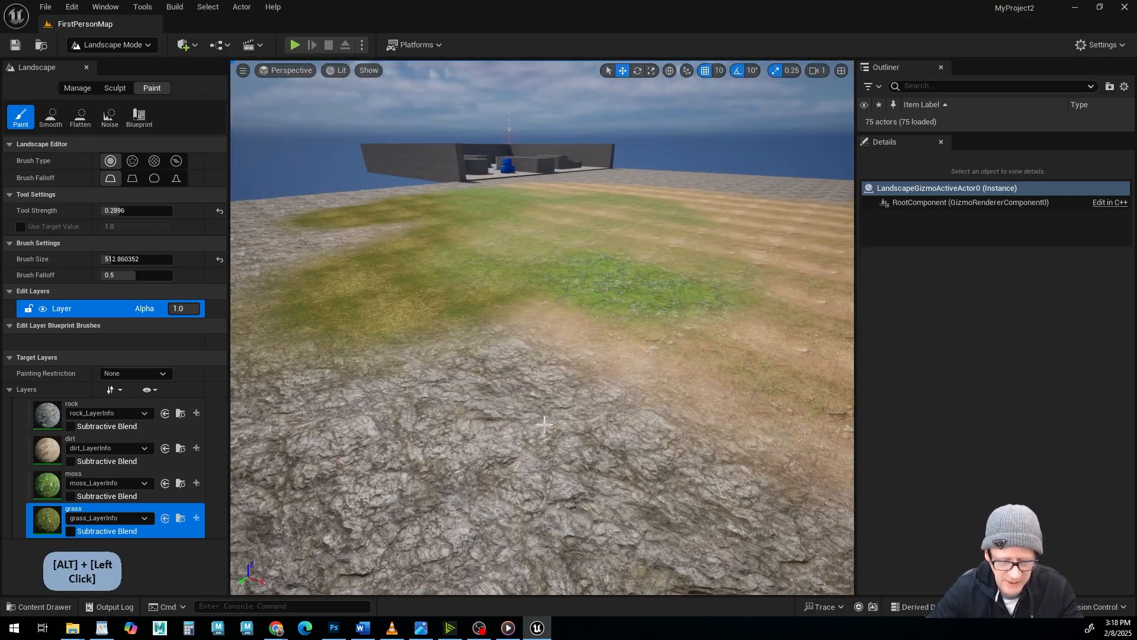
right_click_drag(522, 356, 599, 355, "alt")
middle_click_drag(569, 332, 616, 391, "alt")
middle_click_drag(435, 323, 447, 340, "alt")
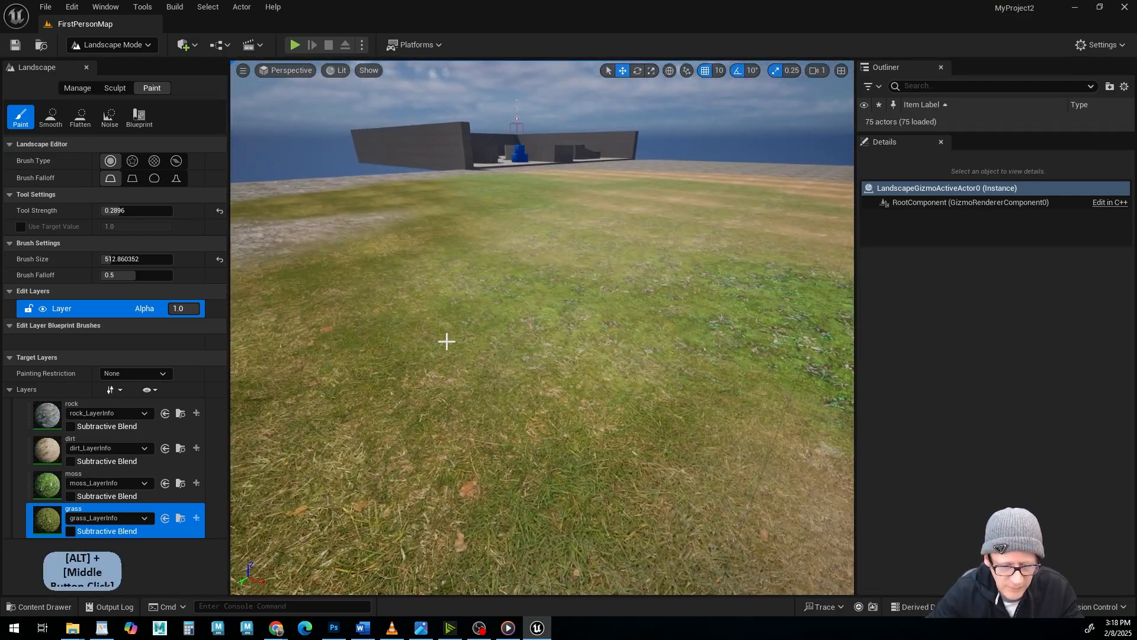
left_click_drag(447, 340, 569, 358, "alt")
left_click_drag(610, 310, 551, 243, "alt")
left_click_drag(435, 382, 474, 433, "alt")
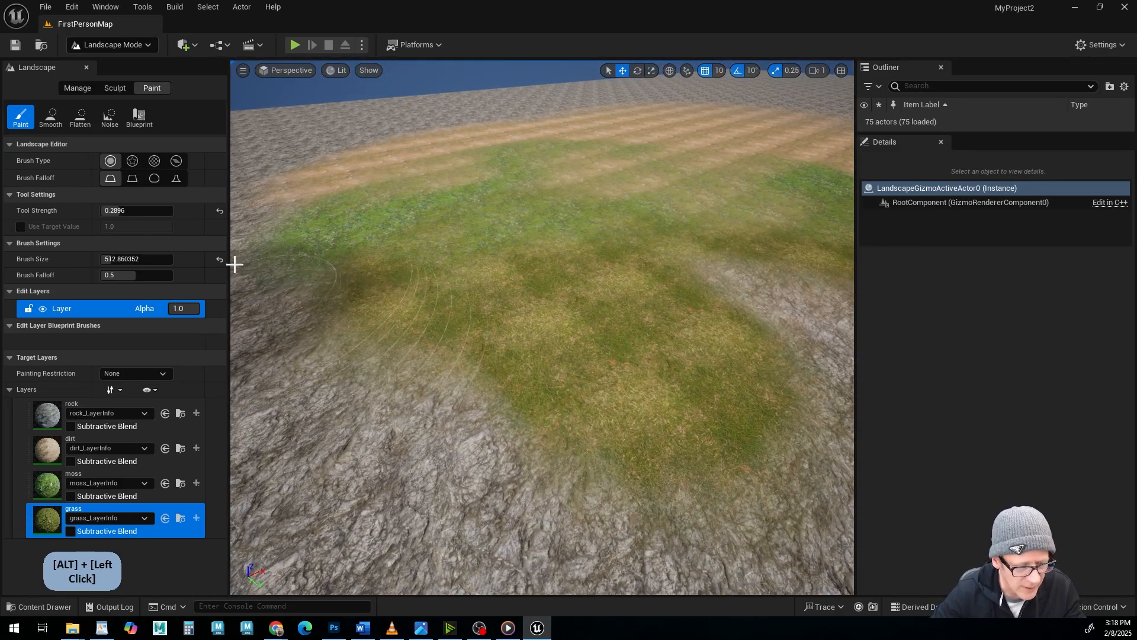
Switch the landscape tools to sculpting and raise a hill on the painted grass with the Sculpt tool.
left_click(112, 88)
mouse_move(581, 425)
left_mouse_down("alt")
mouse_move(582, 356)
mouse_move(549, 302)
mouse_move(569, 278)
mouse_move(594, 308)
mouse_move(473, 355)
left_mouse_up("alt")
left_click(21, 117)
middle_click_drag(486, 302, 581, 312, "alt")
mouse_move(581, 312)
left_mouse_down("alt")
mouse_move(610, 266)
mouse_move(591, 262)
left_mouse_up("alt")
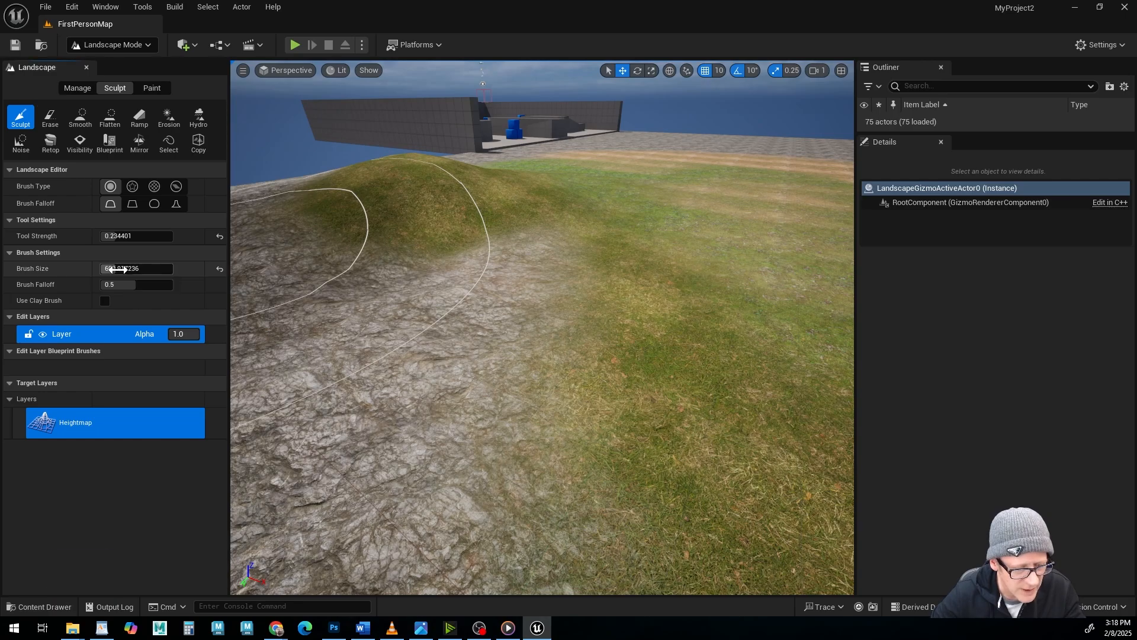
Set the sculpt brush size to about 665 and raise another hill along the border between grass and rock.
left_click_drag(117, 270, 115, 271)
left_click_drag(616, 274, 608, 251)
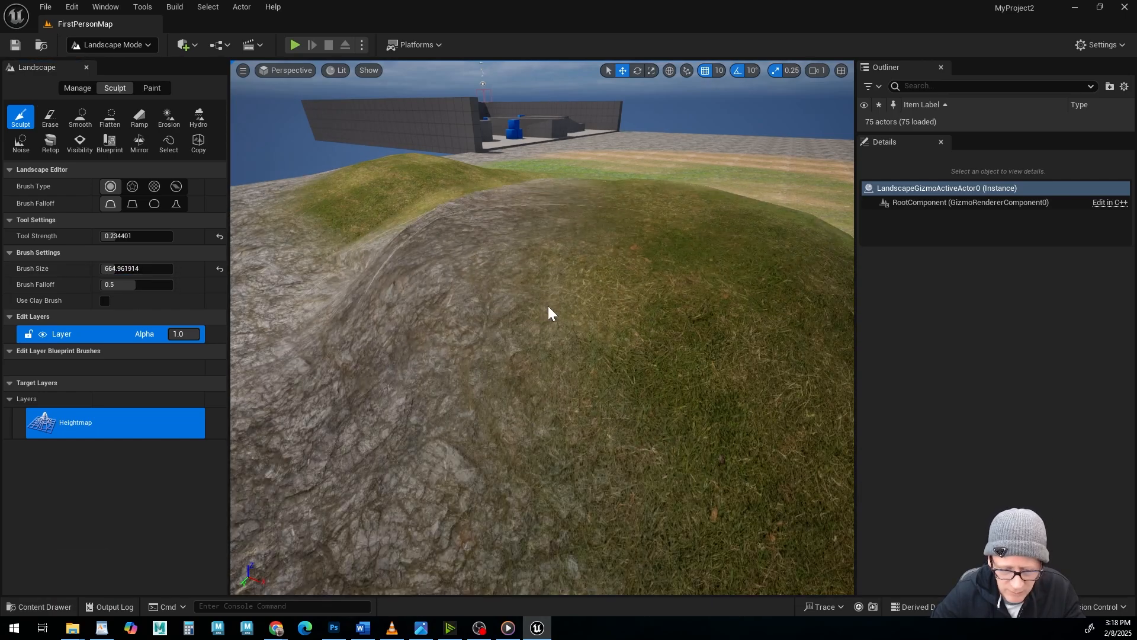
left_click_drag(548, 312, 622, 326, "alt")
middle_click_drag(621, 326, 587, 323, "alt")
left_click_drag(586, 323, 665, 269, "alt")
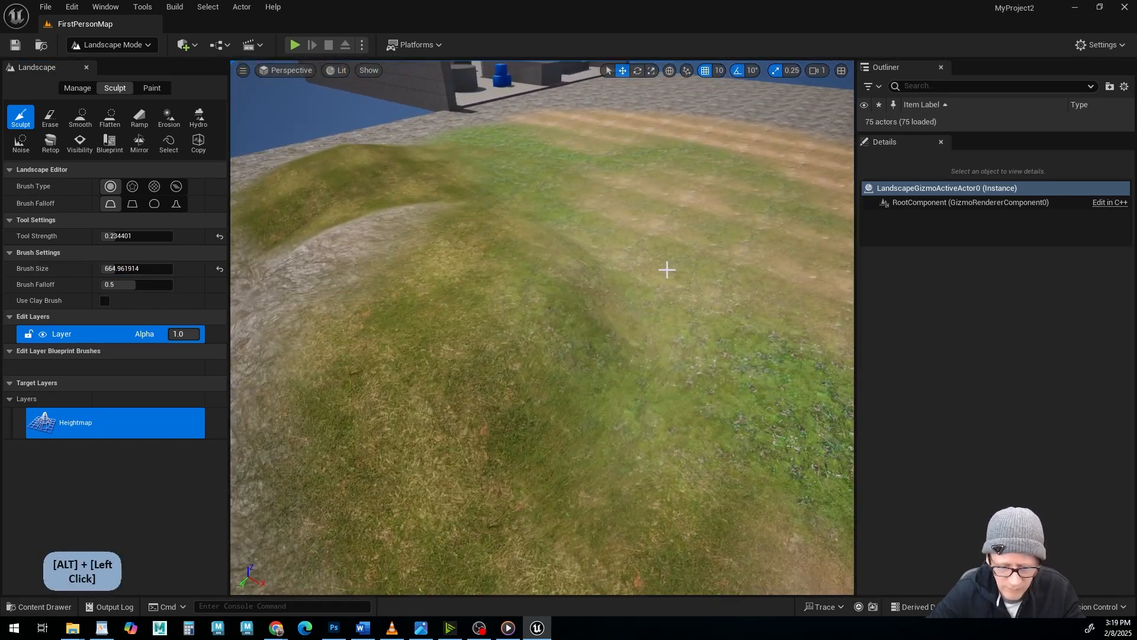
Sculpt more raised mounds across the grass, moss and dirt areas, extending the hills into a ridge.
right_click_drag(666, 269, 663, 266, "alt")
middle_click_drag(624, 292, 610, 278, "alt")
left_click_drag(610, 278, 623, 298, "alt")
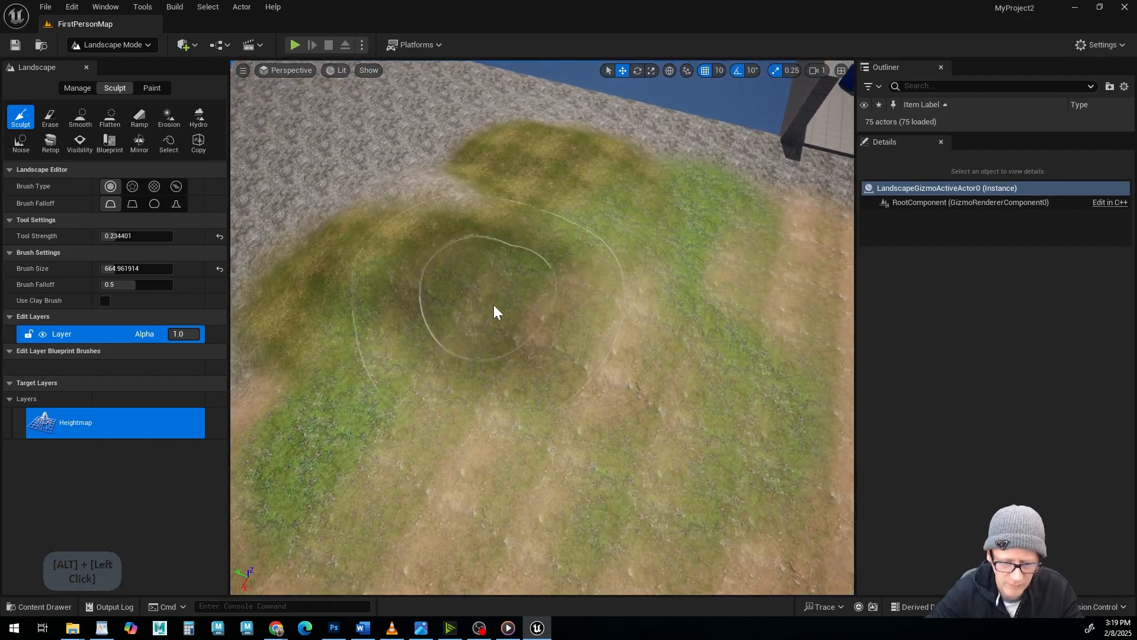
left_click_drag(632, 260, 616, 278, "alt")
middle_click_drag(616, 279, 610, 285, "alt")
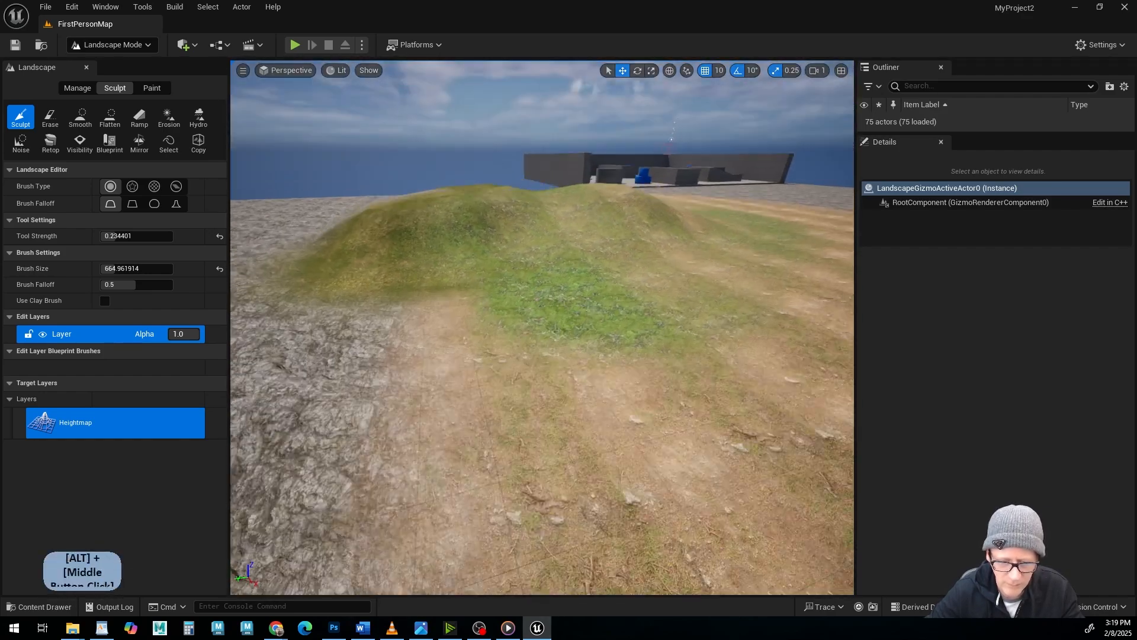
mouse_move(610, 285)
right_mouse_down("alt")
mouse_move(640, 272)
mouse_move(610, 291)
right_mouse_up("alt")
middle_click_drag(610, 290, 592, 308, "alt")
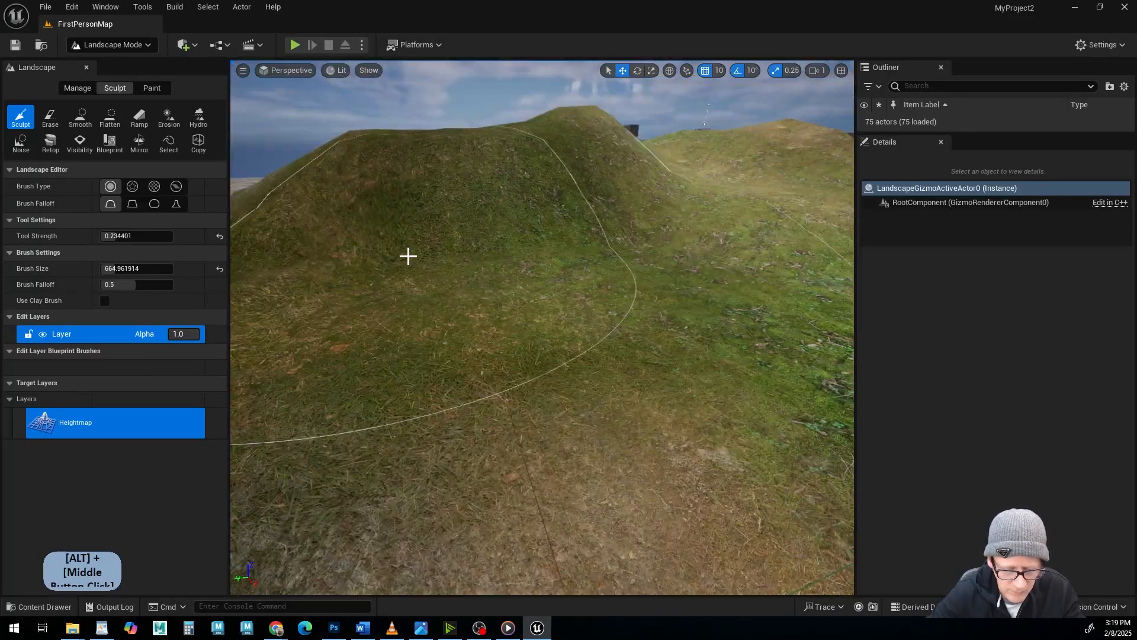
Start a play session of the level to test the sculpted and painted landscape.
middle_click_drag(408, 256, 576, 48, "alt")
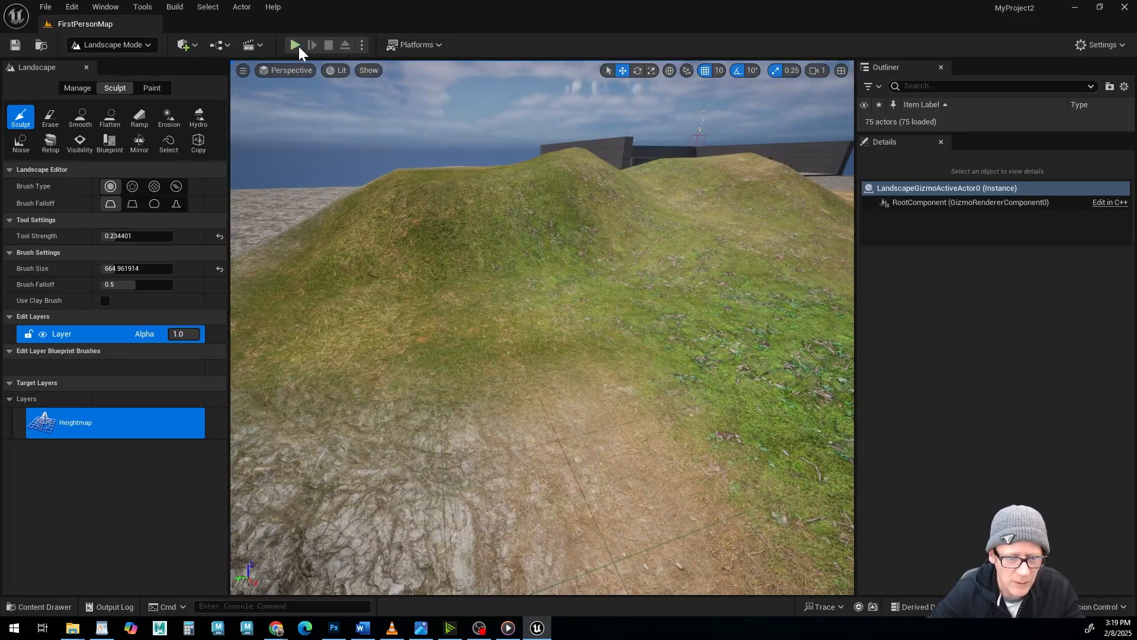
left_click(298, 47)
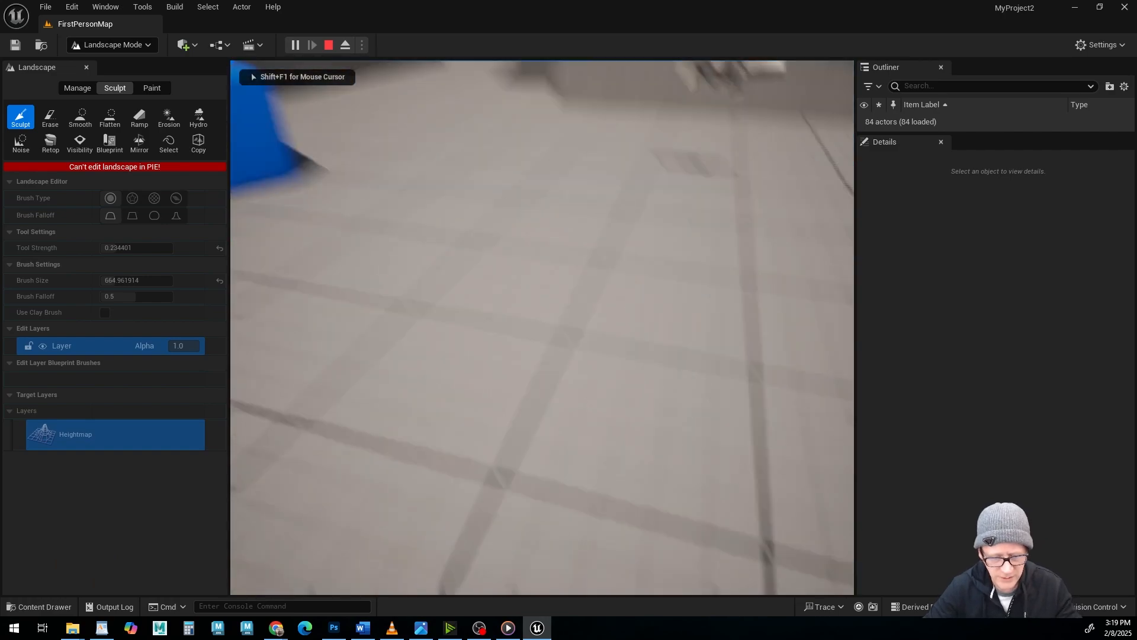
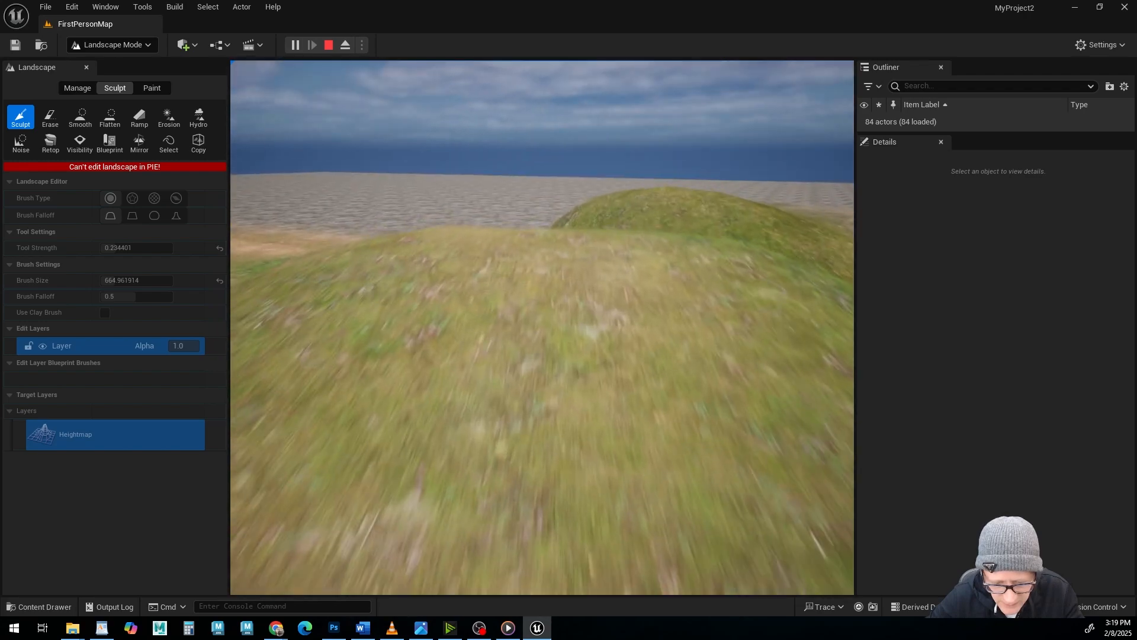
Walk across the sculpted grass hill in the play session and stop playing.
key("w")
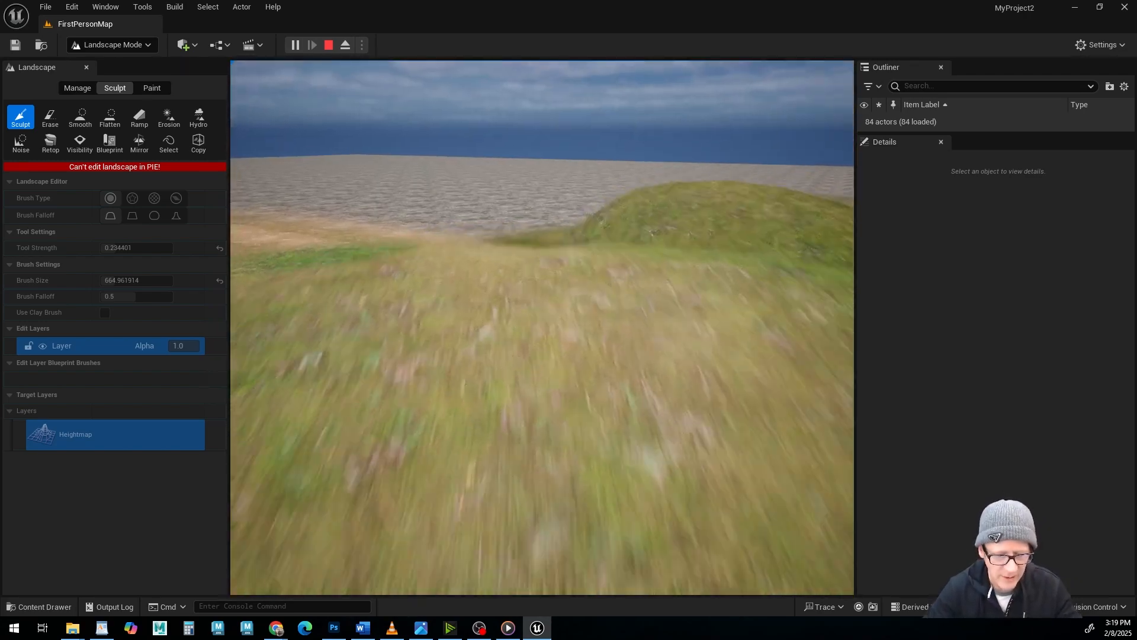
key("Escape")
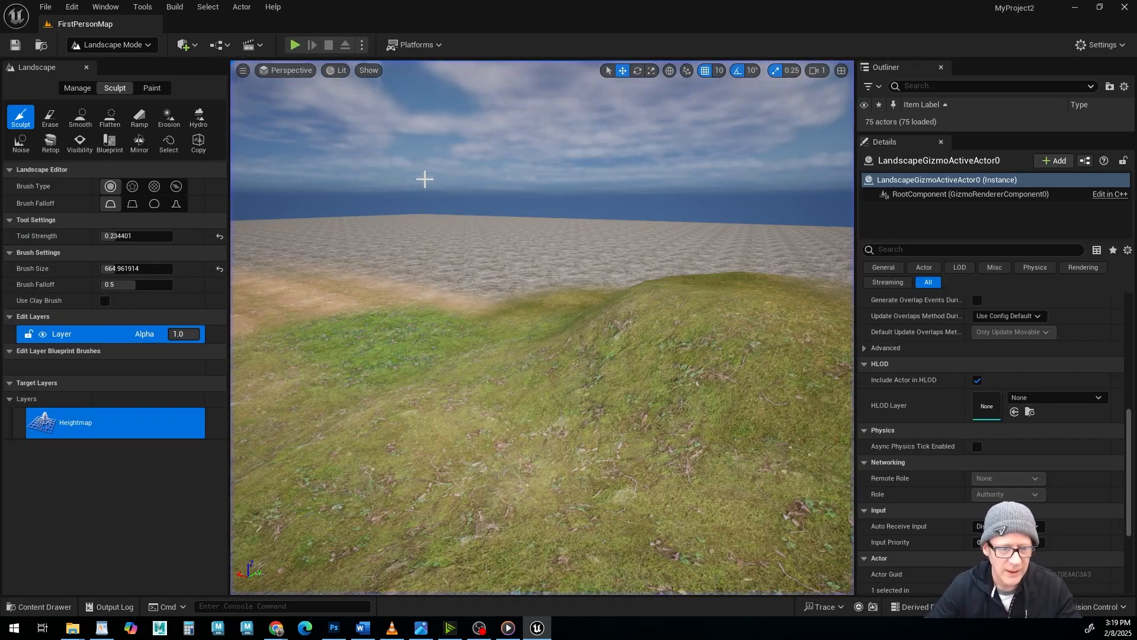
Examine the sculpted hills and the blending between the grass, moss, rock and dirt layers from several angles and distances.
left_click_drag(493, 377, 492, 371, "alt")
right_click_drag(492, 371, 508, 334, "alt")
middle_click_drag(508, 335, 498, 299, "alt")
left_click_drag(497, 299, 409, 313, "alt")
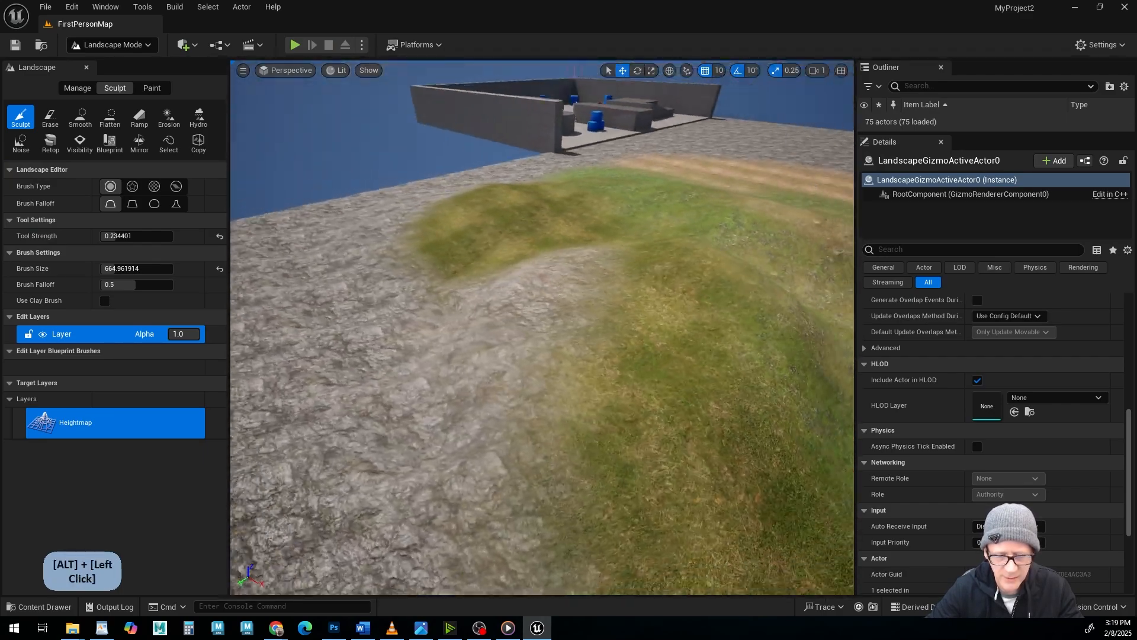
middle_click_drag(408, 313, 367, 285, "alt")
left_click_drag(367, 284, 414, 335, "alt")
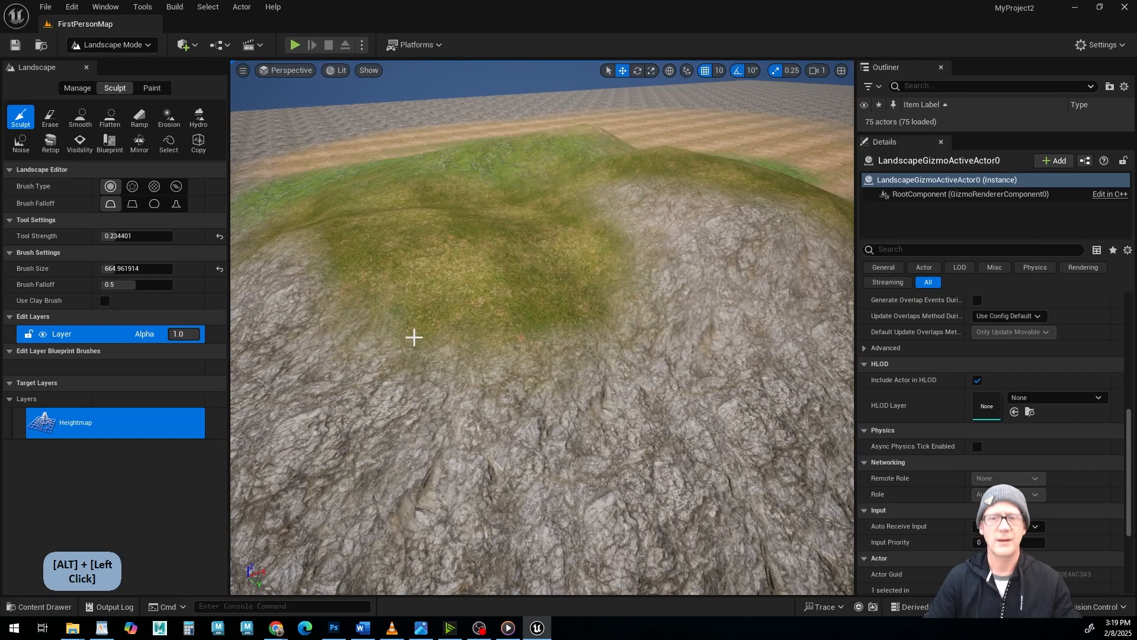
middle_click_drag(414, 335, 385, 415, "alt")
right_click_drag(438, 285, 375, 323, "alt")
middle_click_drag(351, 350, 357, 335, "alt")
left_click_drag(357, 335, 308, 354, "alt")
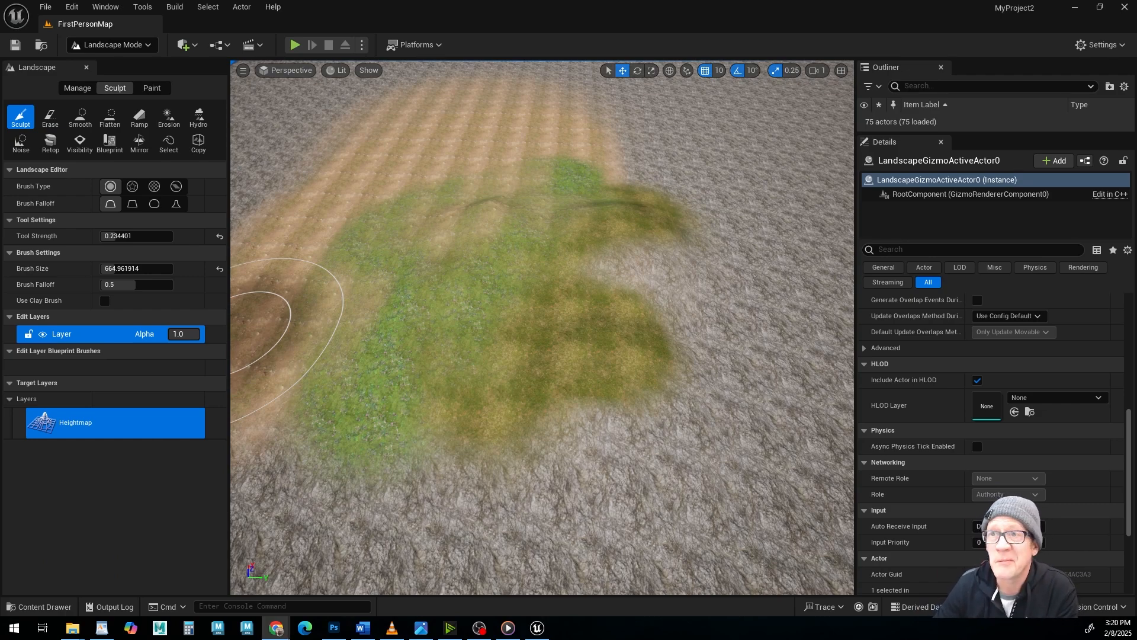
Switch to Chrome and look through StockCake's sunset mountain photos as reference for cliffs, peaks and rocky terrain.
left_click_drag(681, 639, 773, 84)
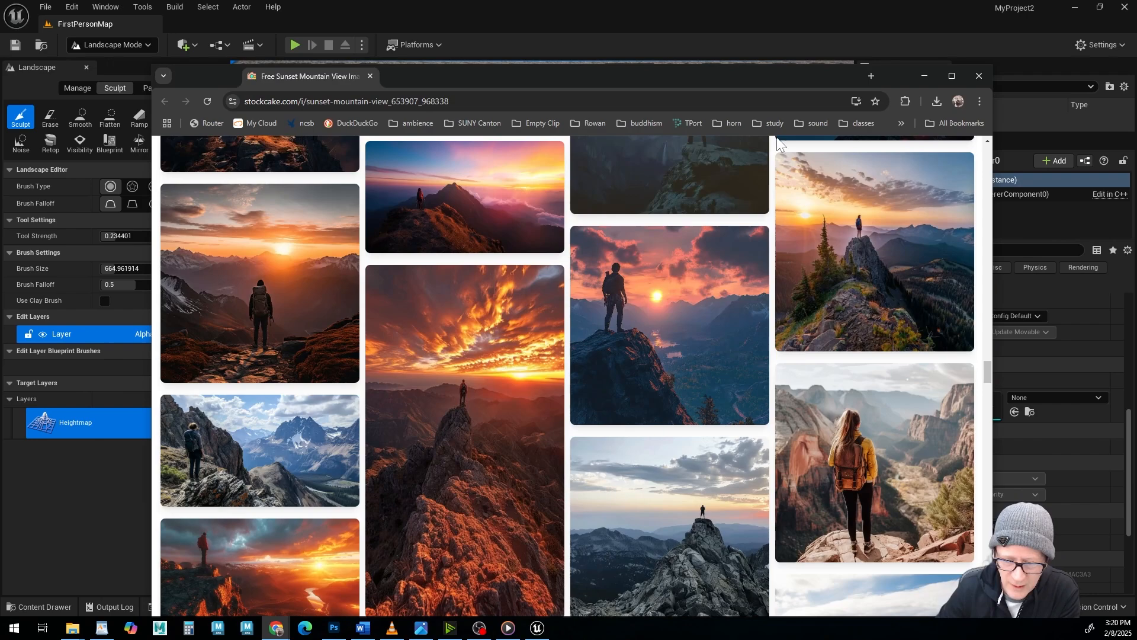
left_click(951, 76)
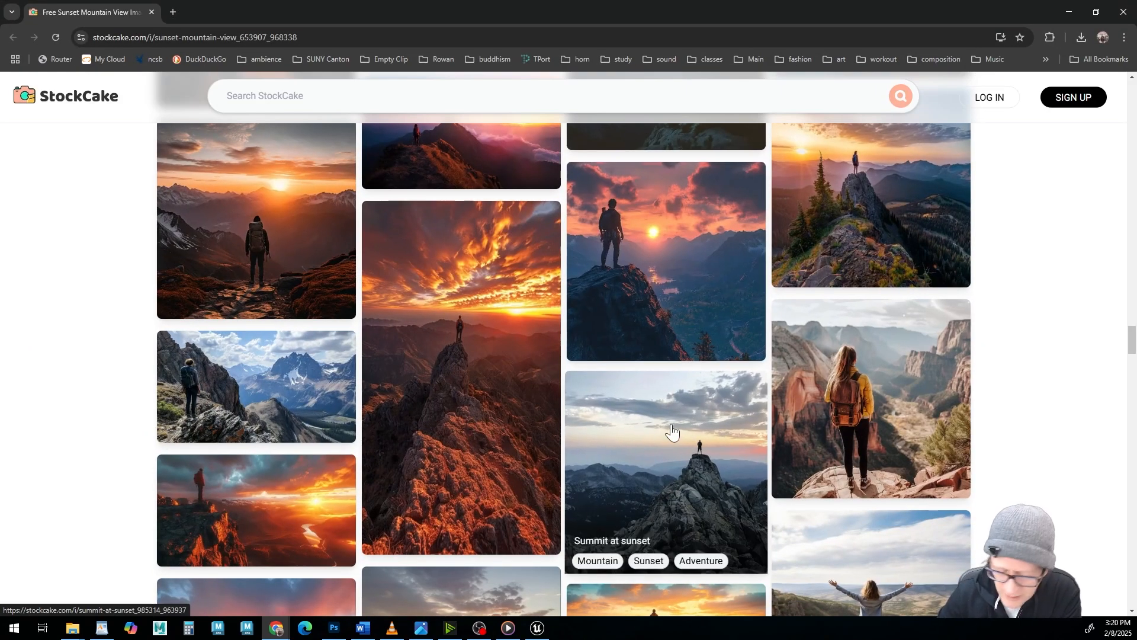
scroll(675, 431, "down", 3)
scroll(674, 426, "down", 3)
scroll(675, 421, "down", 3)
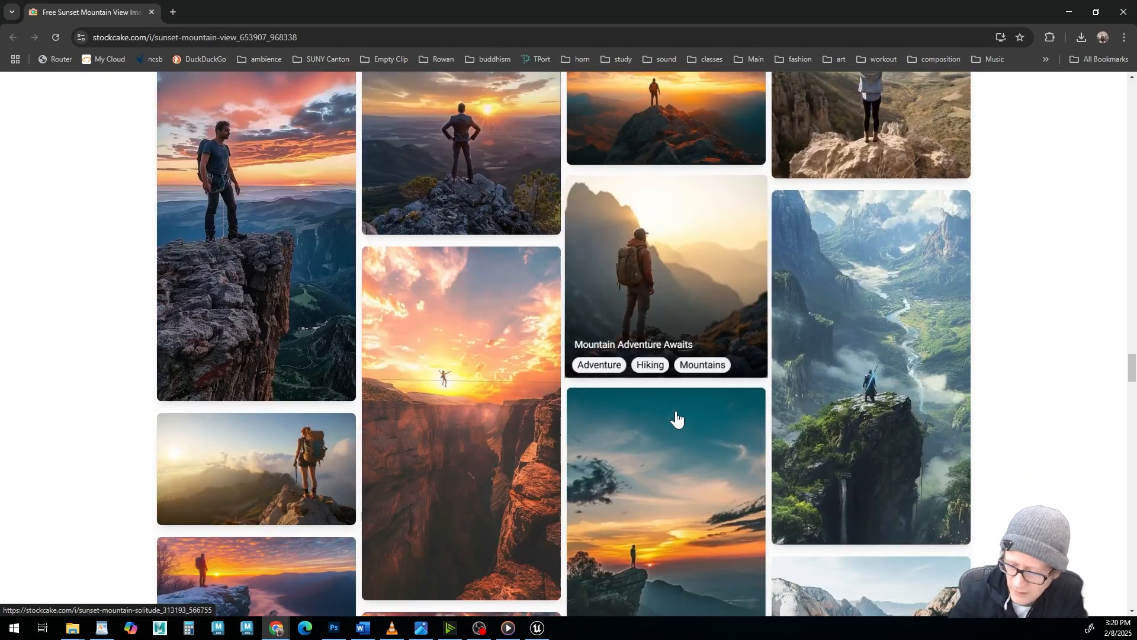
scroll(675, 418, "down", 4)
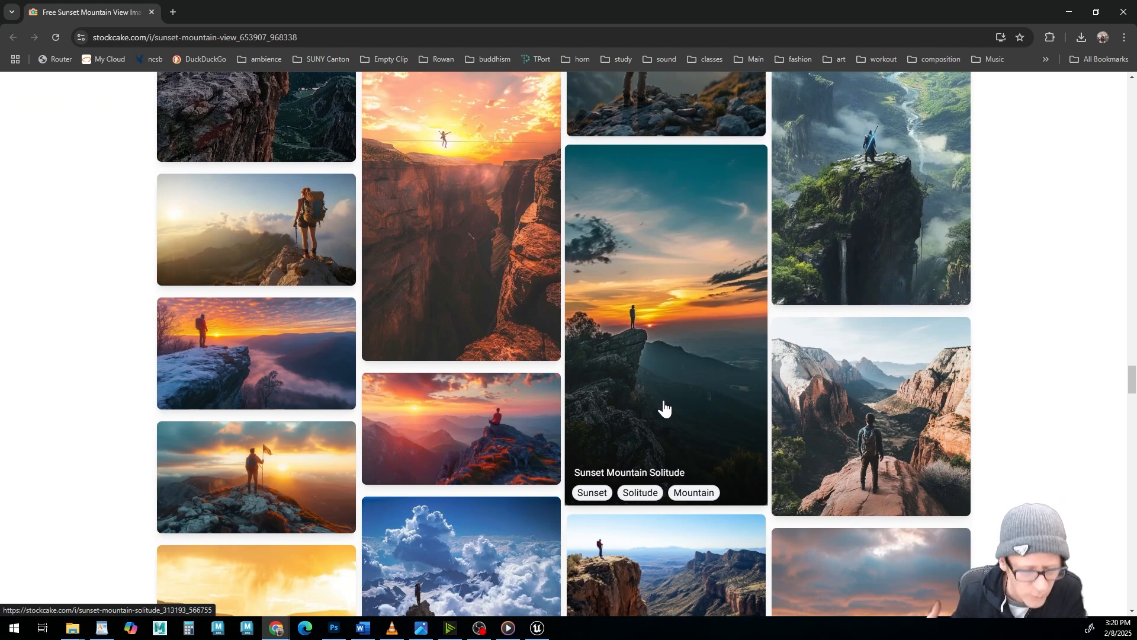
scroll(666, 397, "down", 5)
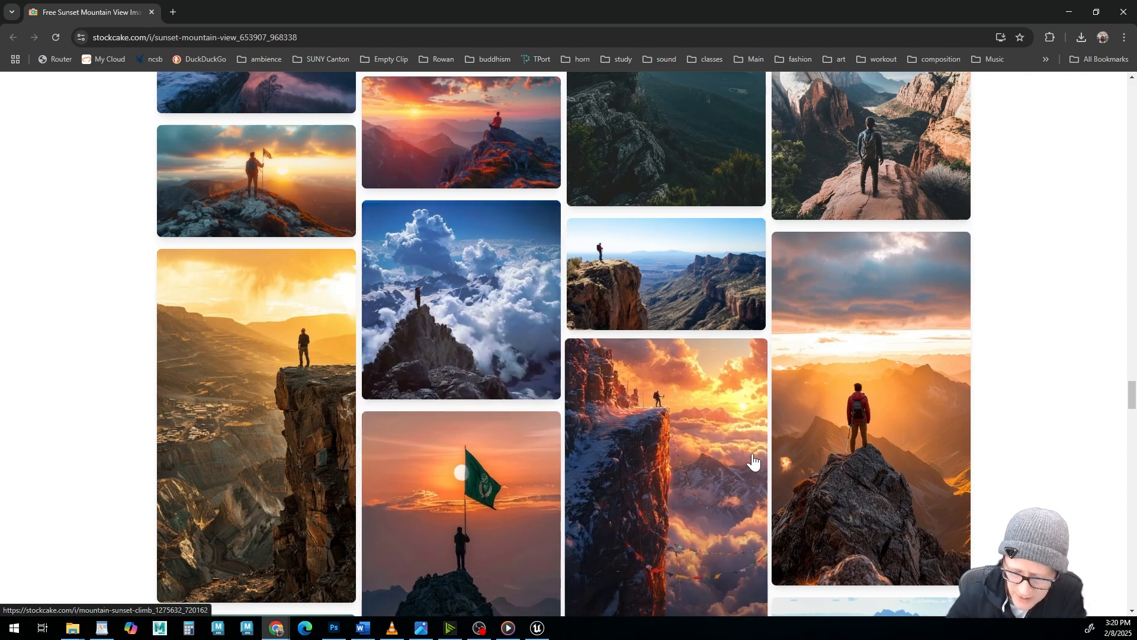
scroll(753, 460, "down", 9)
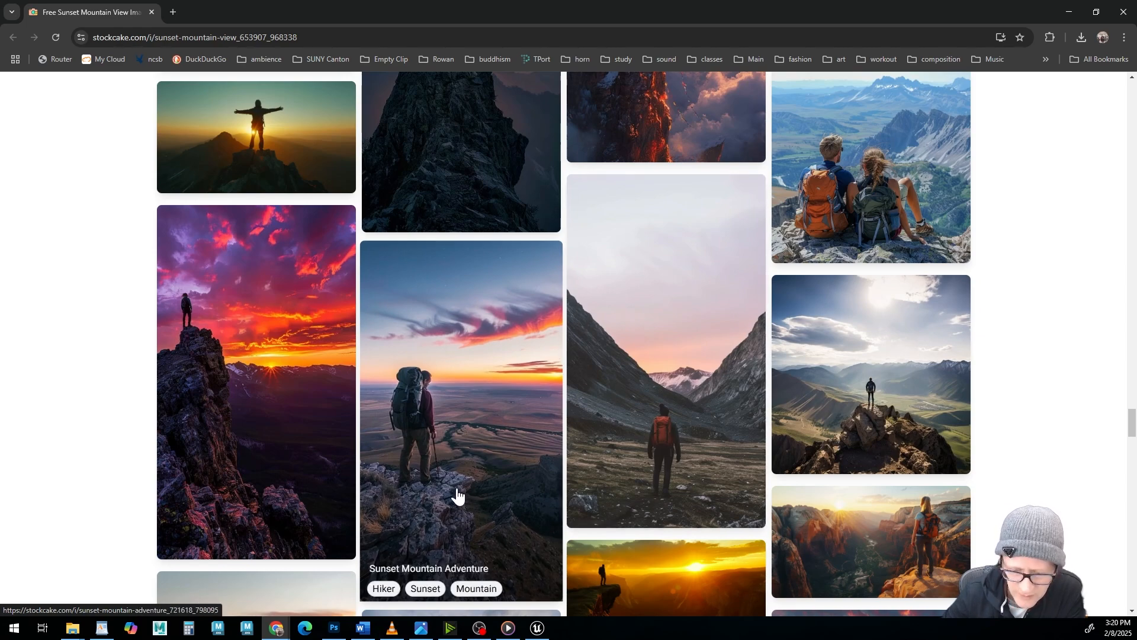
scroll(464, 470, "down", 6)
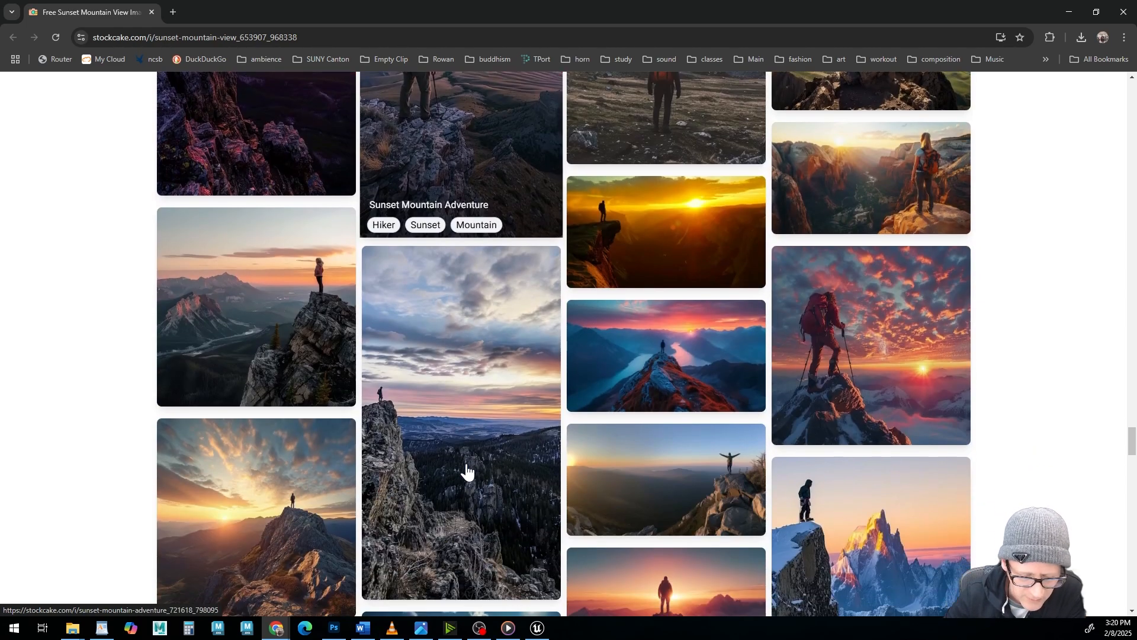
scroll(466, 470, "down", 3)
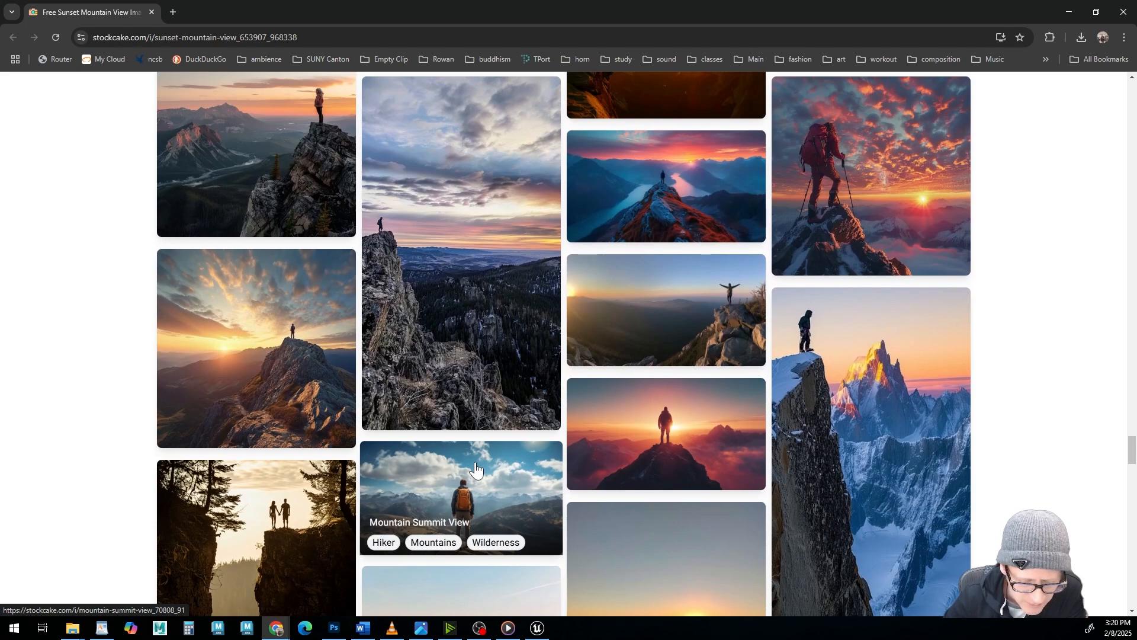
scroll(475, 470, "down", 6)
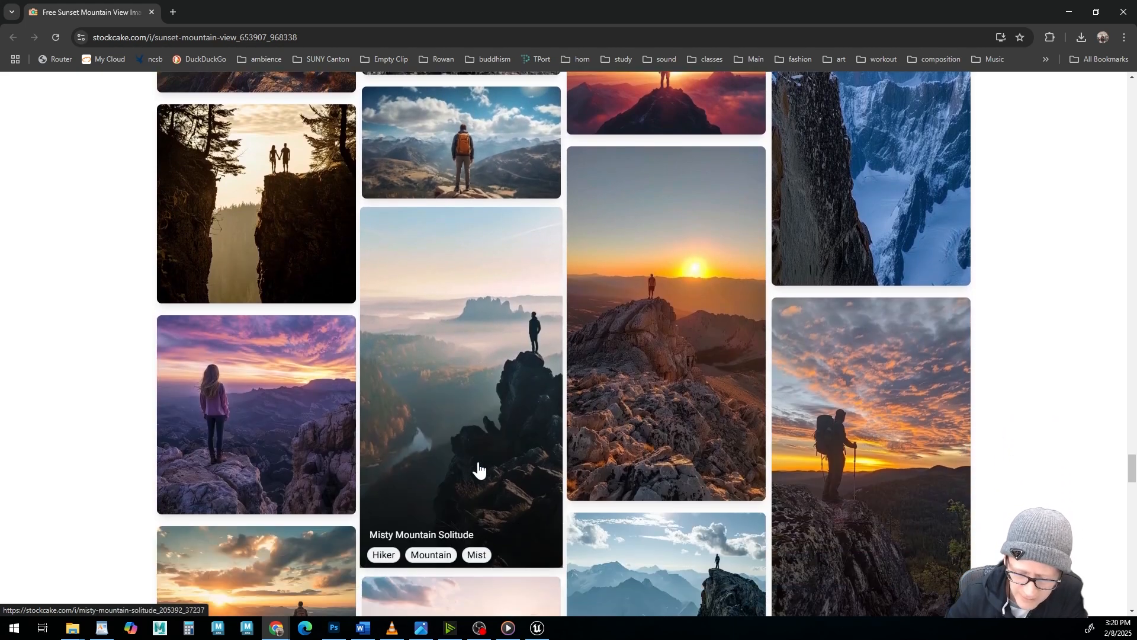
scroll(479, 468, "down", 2)
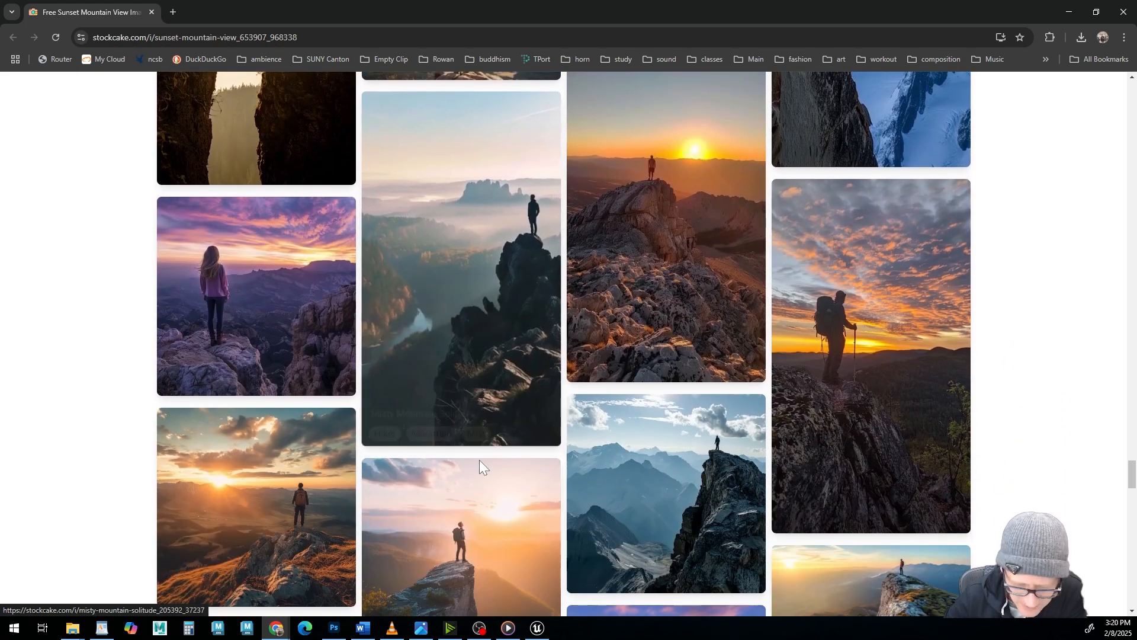
scroll(483, 466, "down", 3)
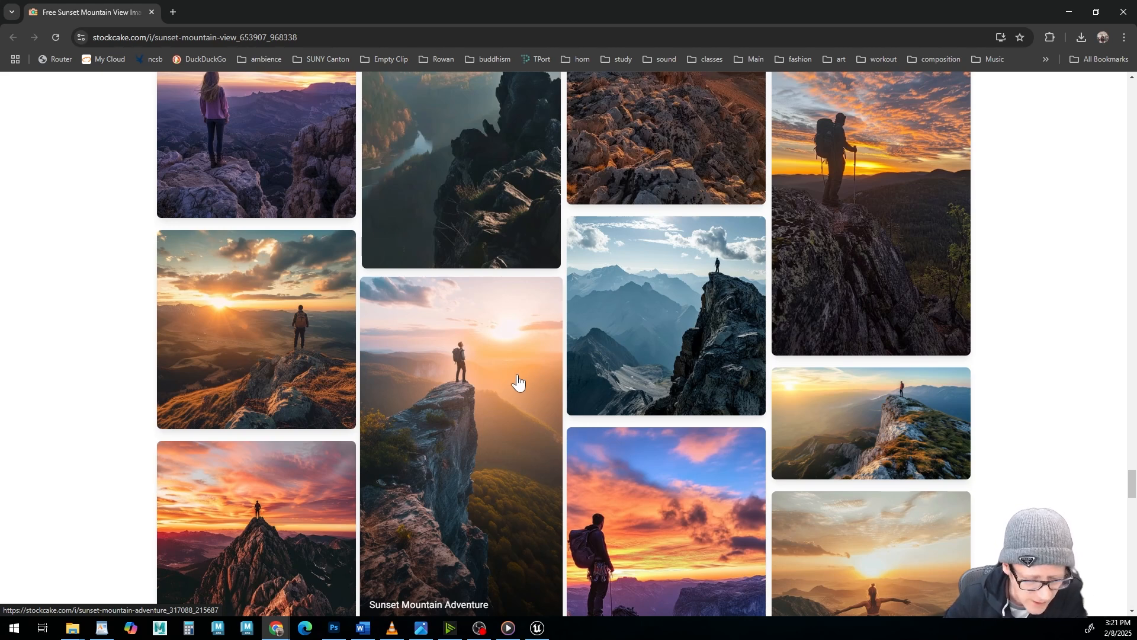
scroll(497, 409, "up", 1)
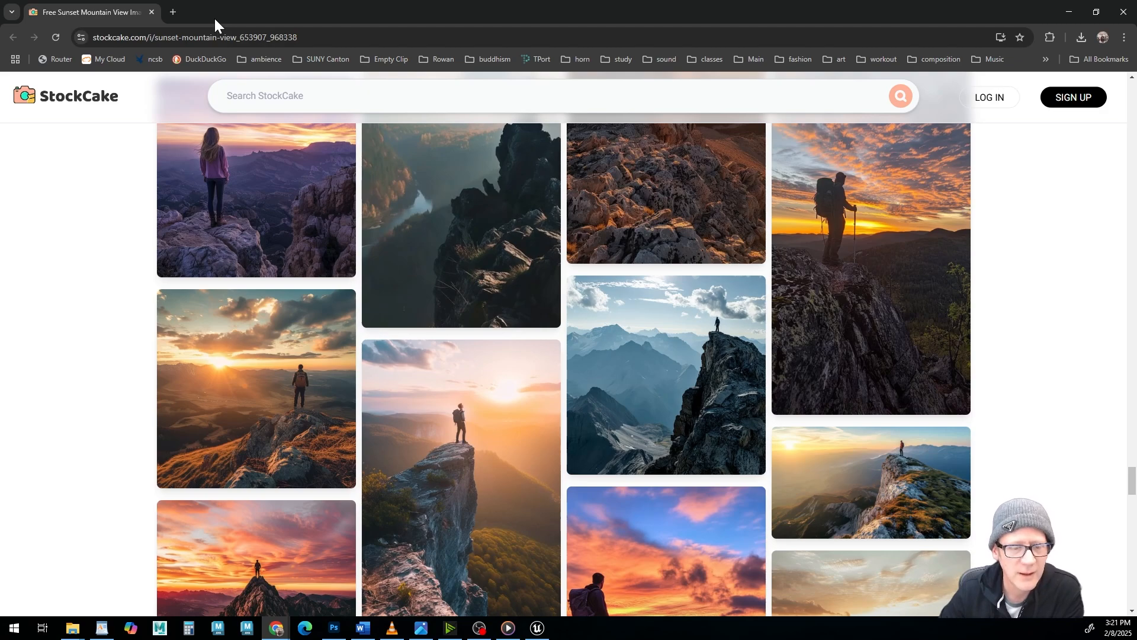
left_click_drag(214, 19, 471, 0)
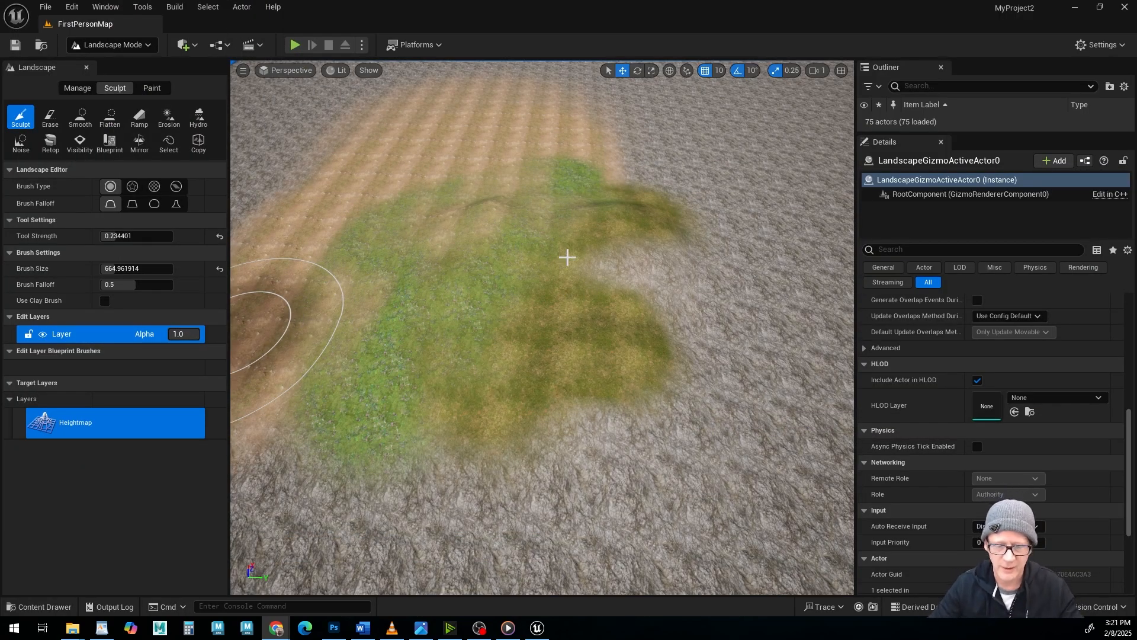
Search Google Images for "google maps heightmap" and look through the terrain height map results.
left_click_drag(567, 257, 570, 198, "alt")
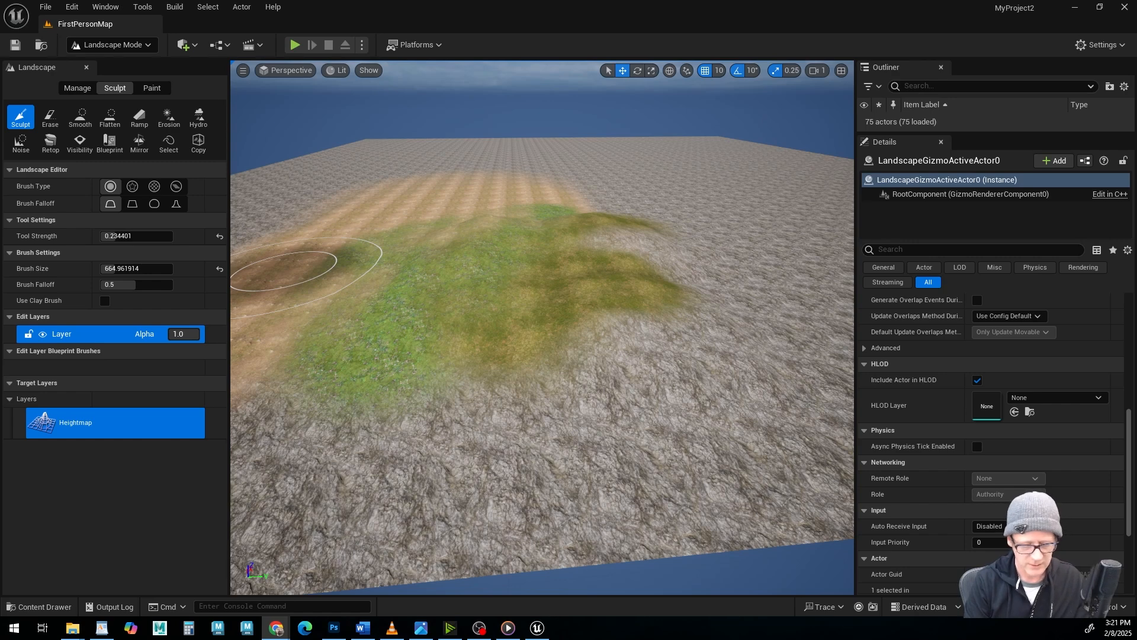
key("g+o")
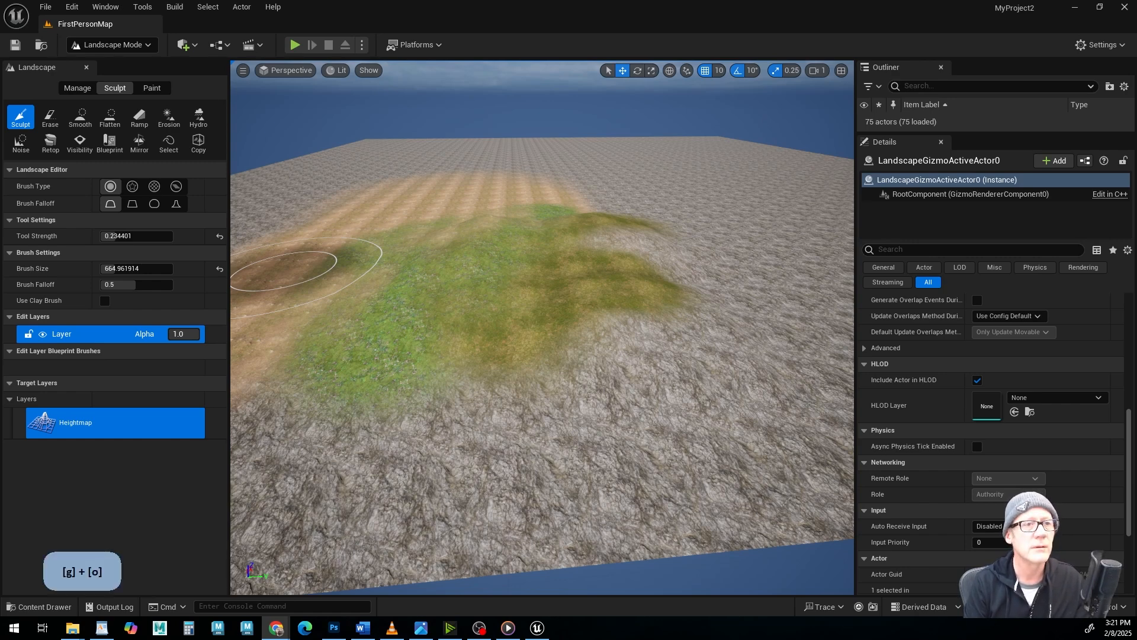
key("a+p")
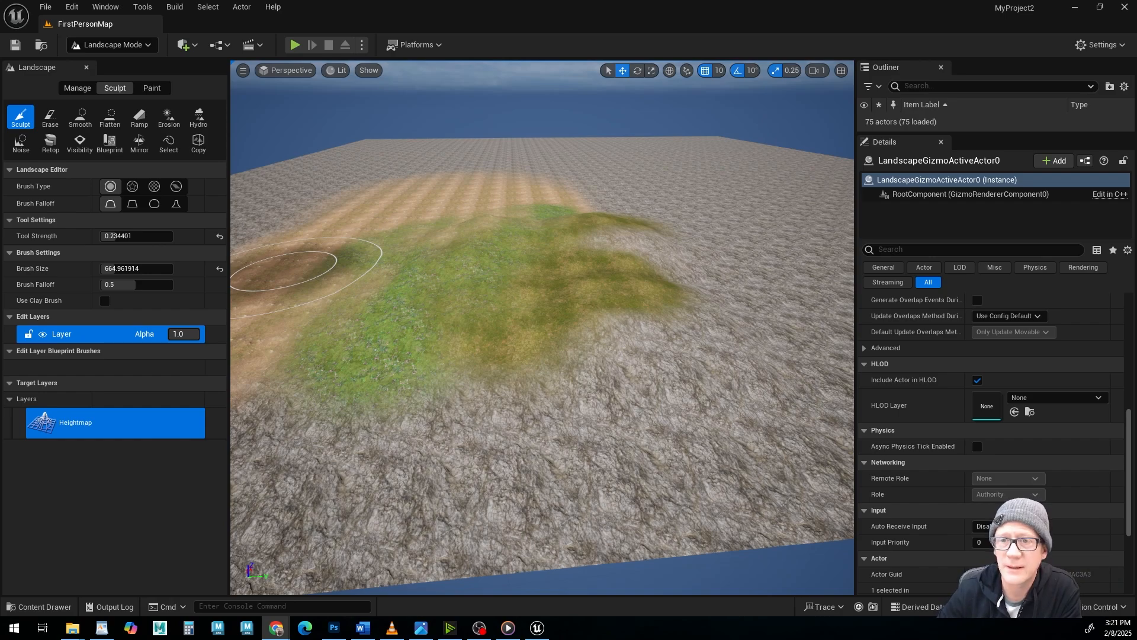
left_click_drag(0, 368, 738, 108)
left_click(895, 104)
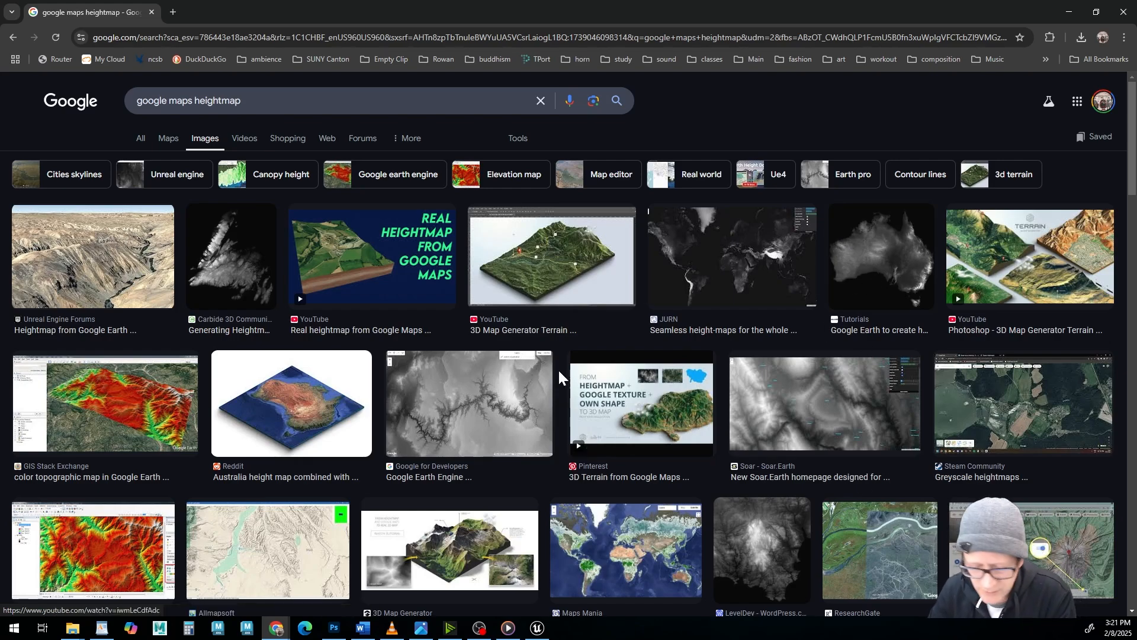
scroll(559, 379, "down", 3)
scroll(556, 391, "down", 4)
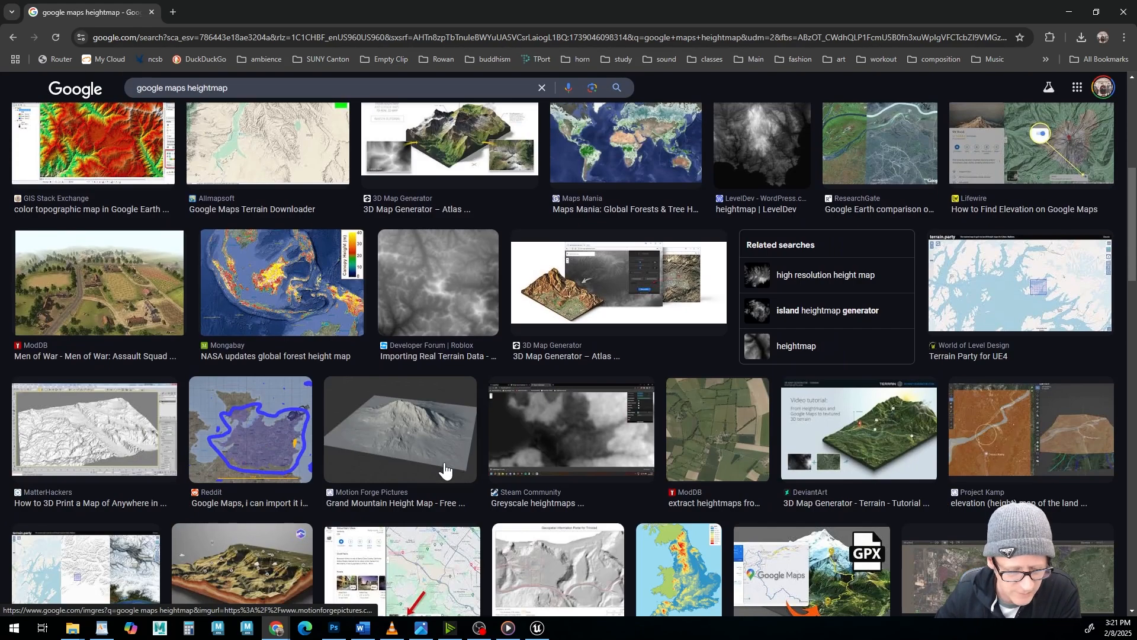
Preview the Grand Mountain Height Map from Motion Forge Pictures with its related images, and return to Unreal Editor.
left_click(396, 432)
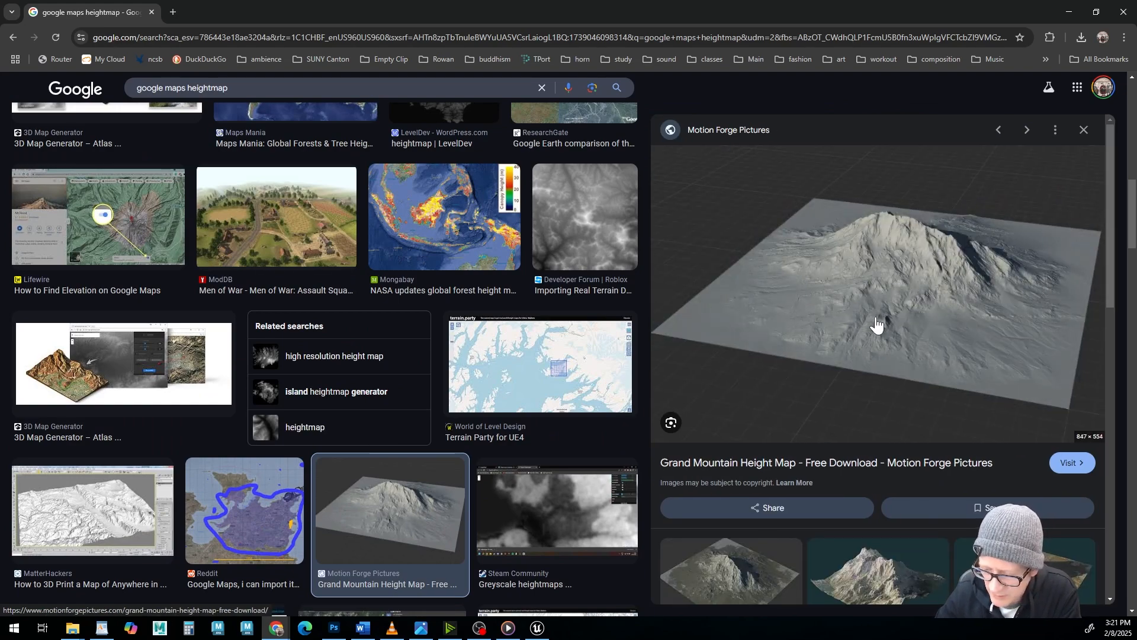
scroll(876, 324, "down", 5)
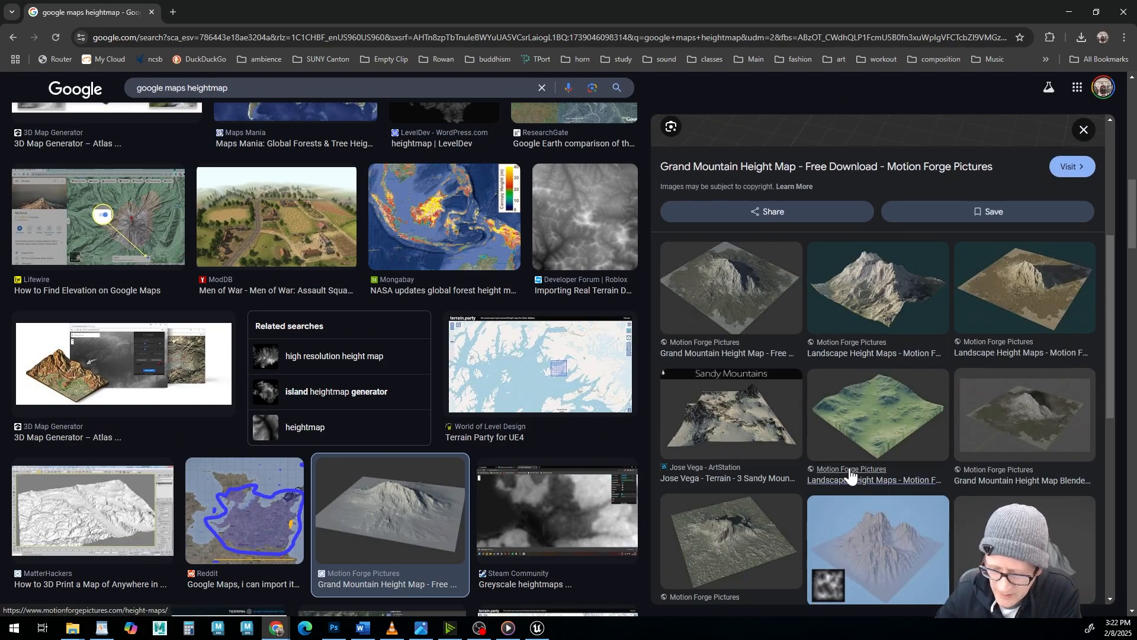
scroll(850, 473, "up", 1)
scroll(357, 325, "up", 10)
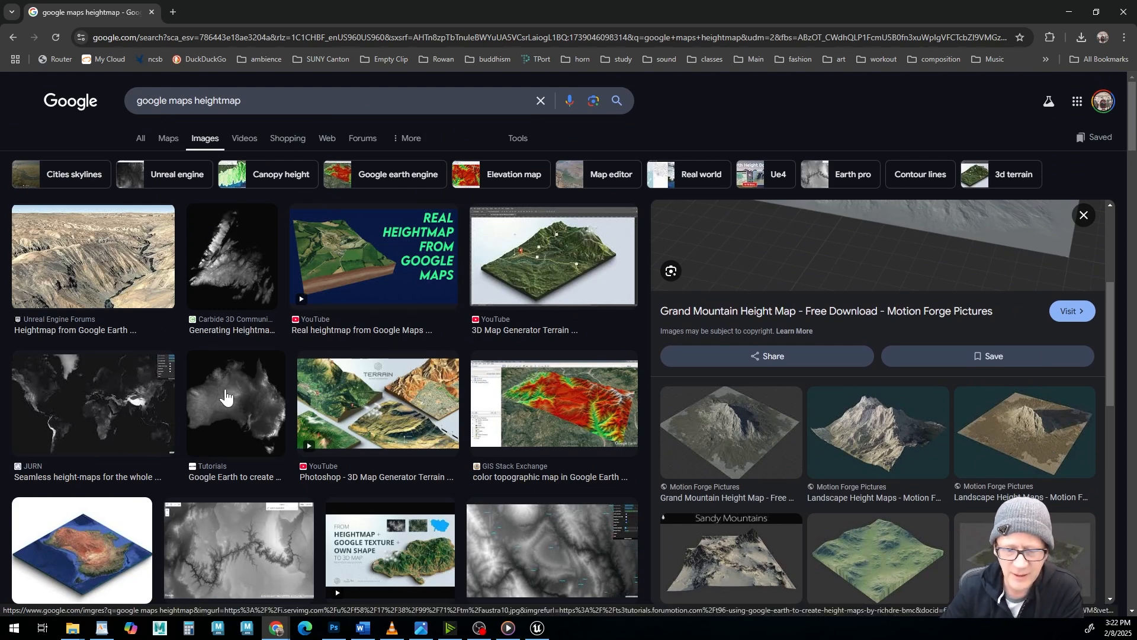
left_click(1069, 13)
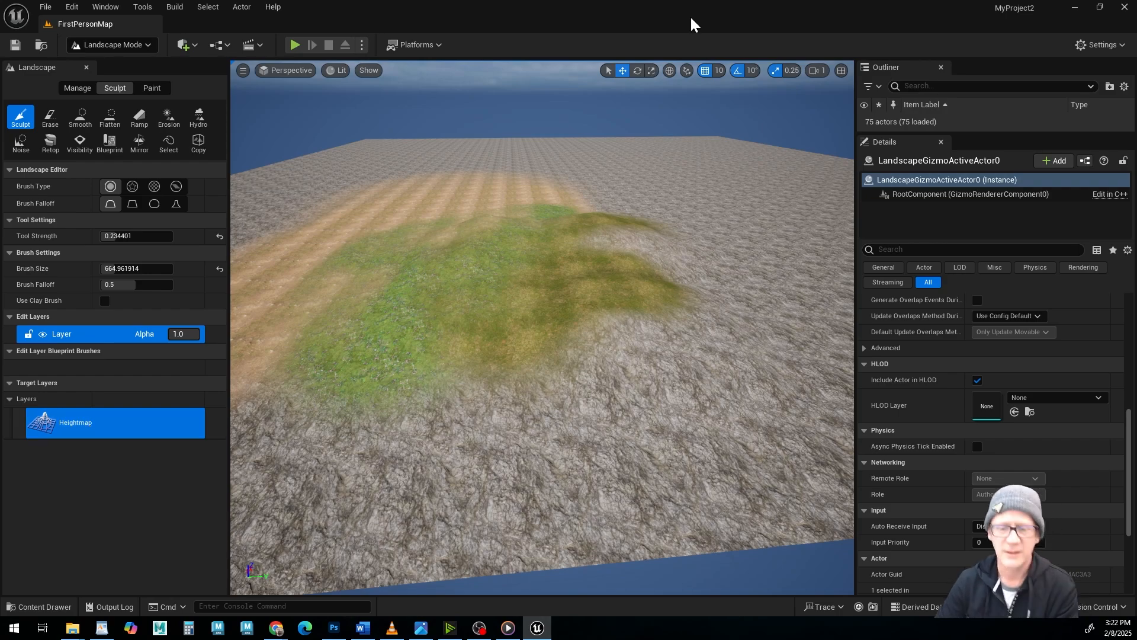
Inspect the sculpted ridge, its painted layers and the surrounding landscape from all sides, up close and from afar.
mouse_move(426, 300)
left_mouse_down("alt")
mouse_move(397, 237)
mouse_move(537, 340)
left_mouse_up("alt")
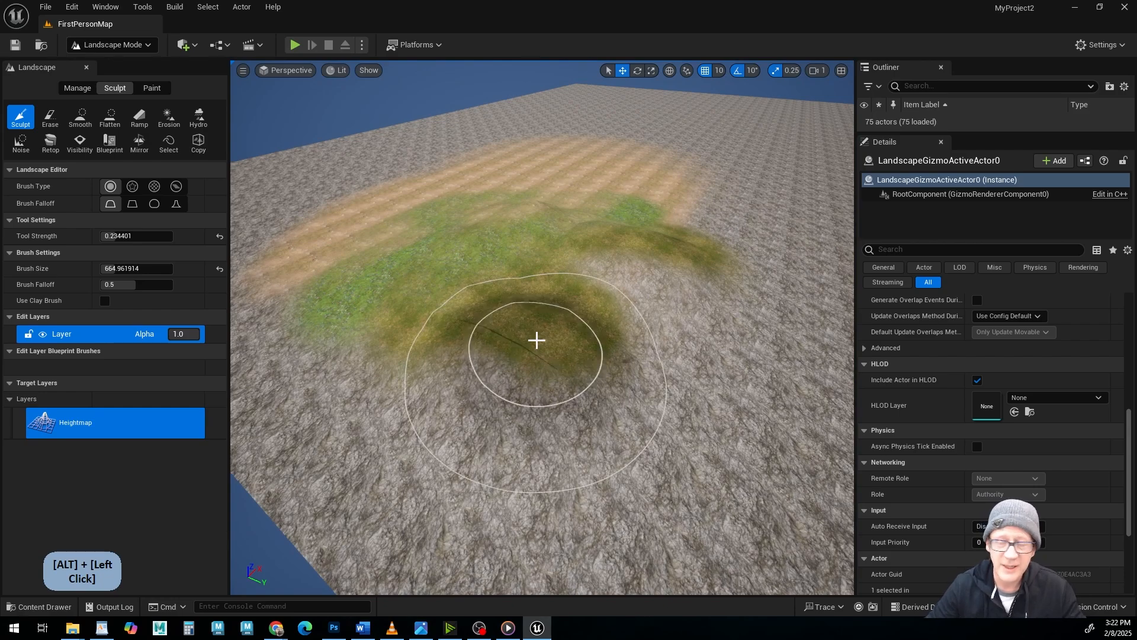
middle_click_drag(472, 261, 604, 278, "alt")
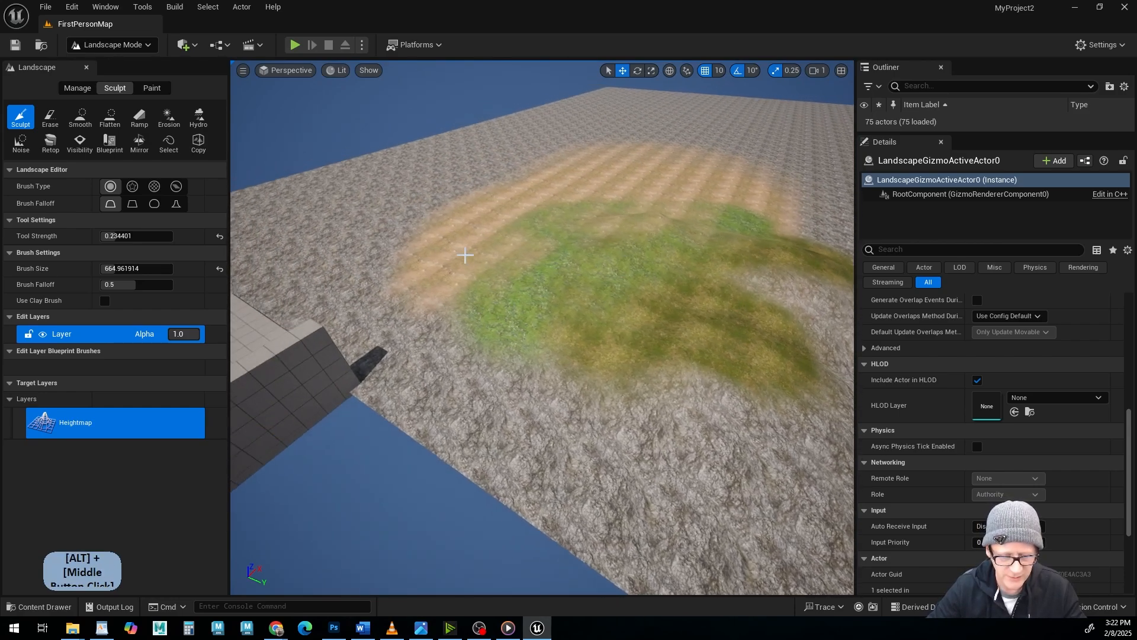
mouse_move(604, 279)
left_mouse_down("alt")
mouse_move(610, 286)
mouse_move(553, 226)
left_mouse_up("alt")
middle_click_drag(653, 277, 711, 287, "alt")
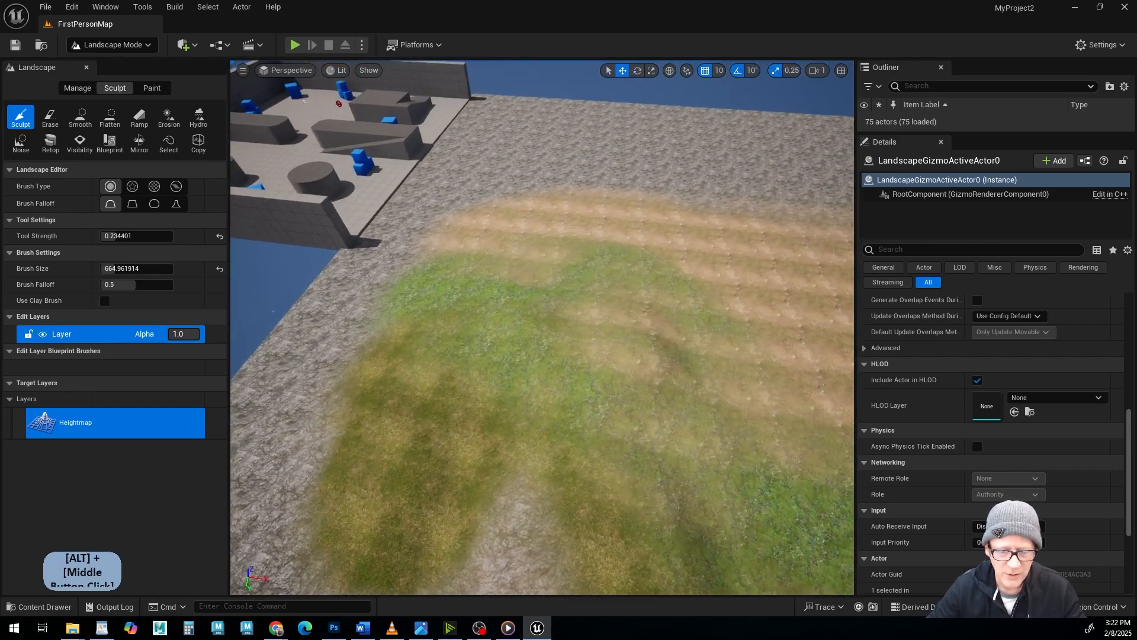
left_click_drag(711, 288, 823, 296, "alt")
mouse_move(723, 261)
left_mouse_down("alt")
mouse_move(515, 280)
mouse_move(669, 252)
left_mouse_up("alt")
left_click_drag(261, 296, 460, 323, "alt")
middle_click_drag(459, 323, 477, 260, "alt")
left_click_drag(477, 260, 332, 243, "alt")
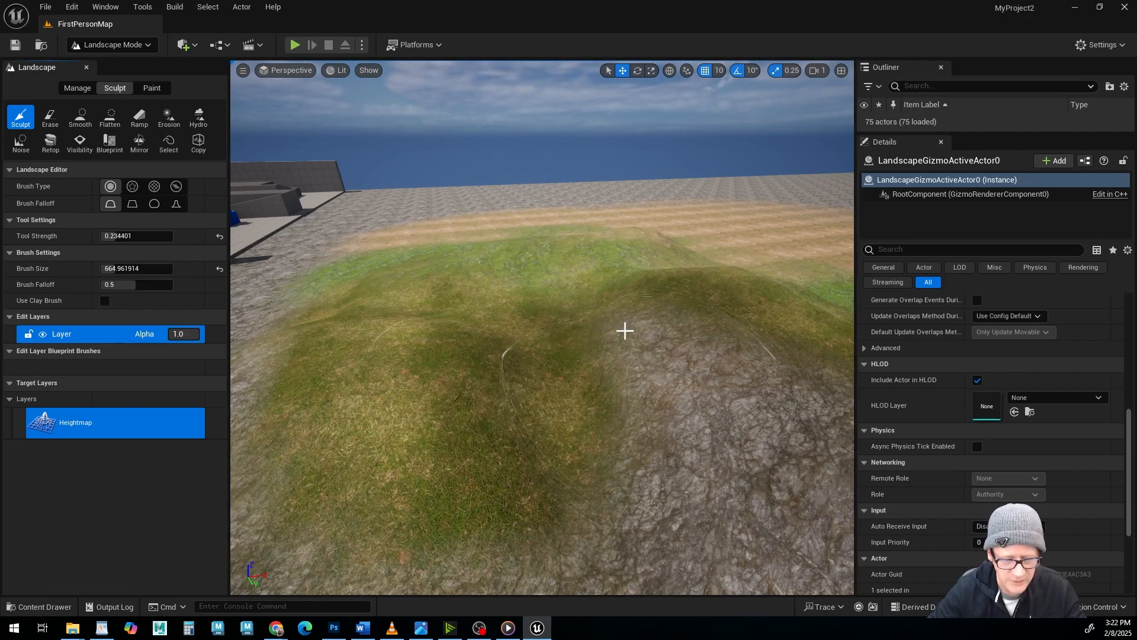
right_click_drag(657, 332, 598, 349, "alt")
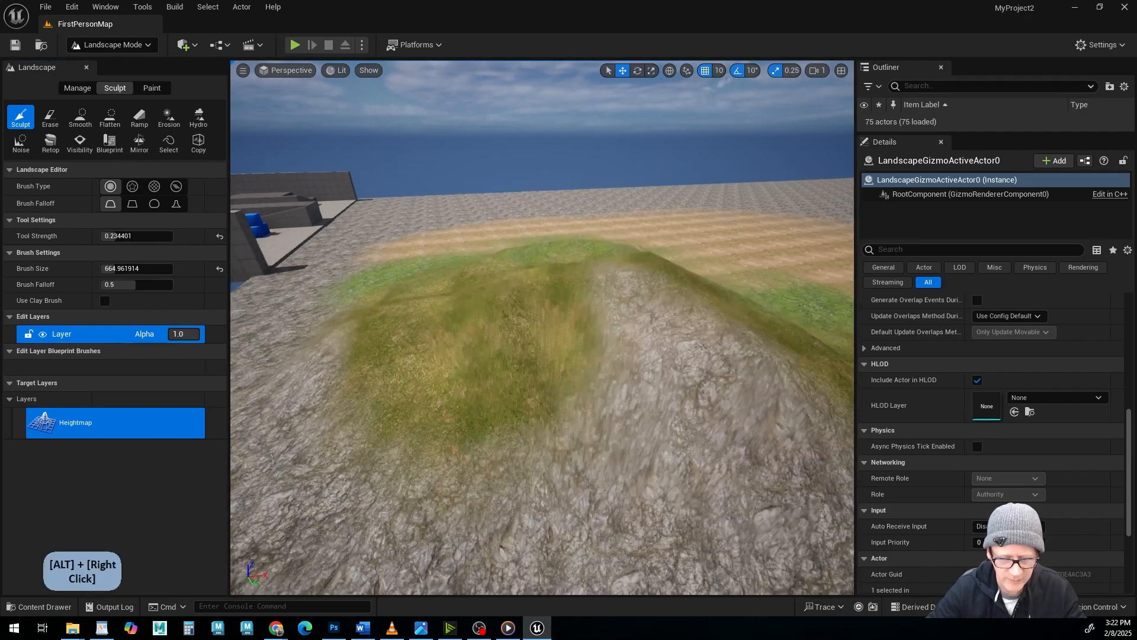
left_click_drag(599, 350, 462, 332, "alt")
middle_click_drag(462, 331, 453, 346, "alt")
left_click_drag(455, 346, 486, 288, "alt")
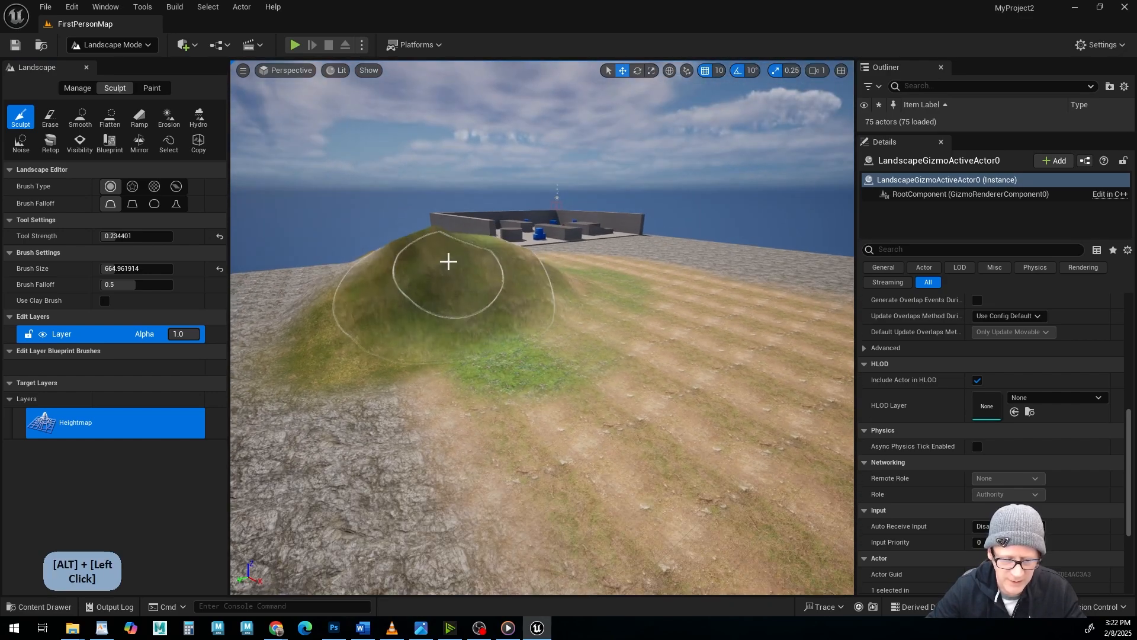
right_click_drag(547, 314, 524, 322, "alt")
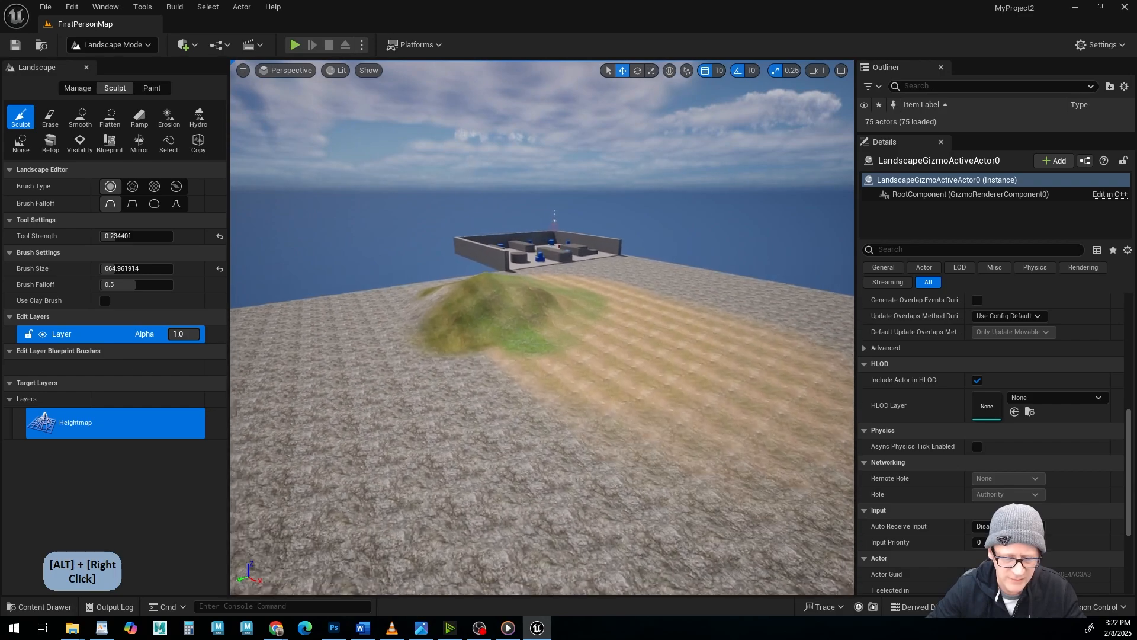
right_click_drag(524, 323, 630, 336, "alt")
left_click_drag(503, 325, 689, 382, "alt")
middle_click_drag(474, 332, 447, 314, "alt")
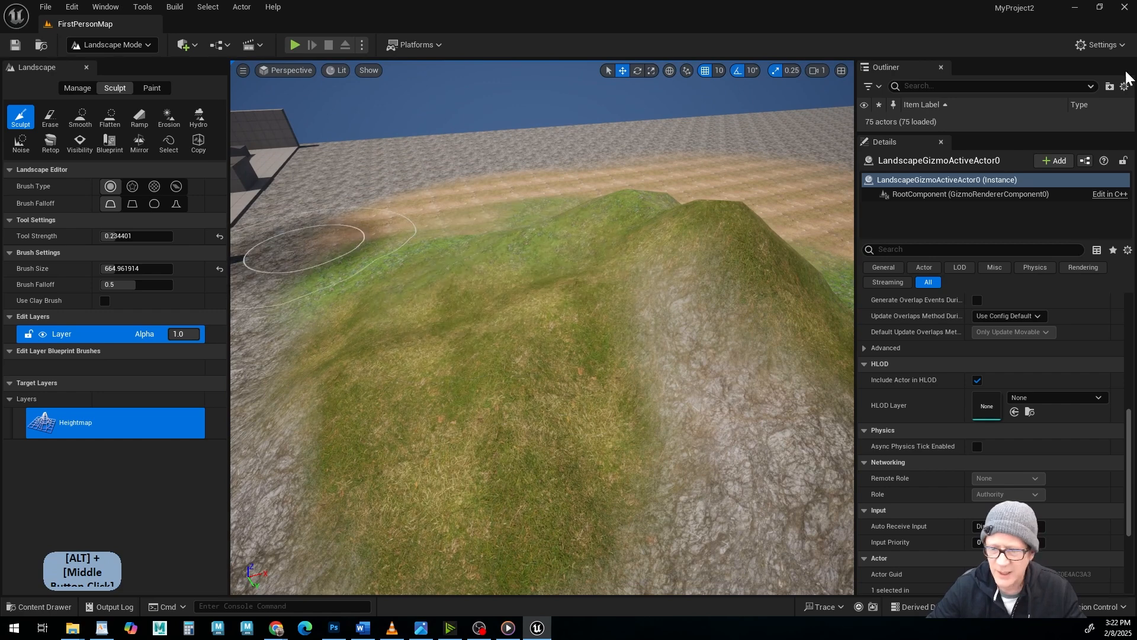
Switch the editor from Landscape mode to Selection mode.
left_click(113, 44)
left_click(122, 64)
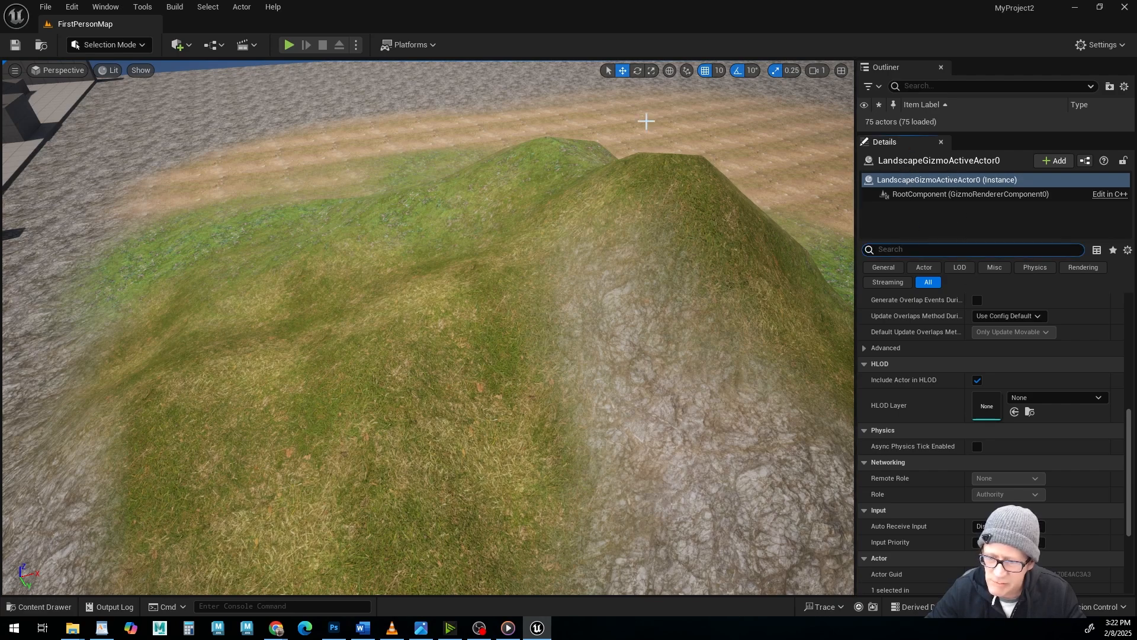
Select the landscape streaming proxy tile beside the arena and look through its detail properties.
left_click(290, 111)
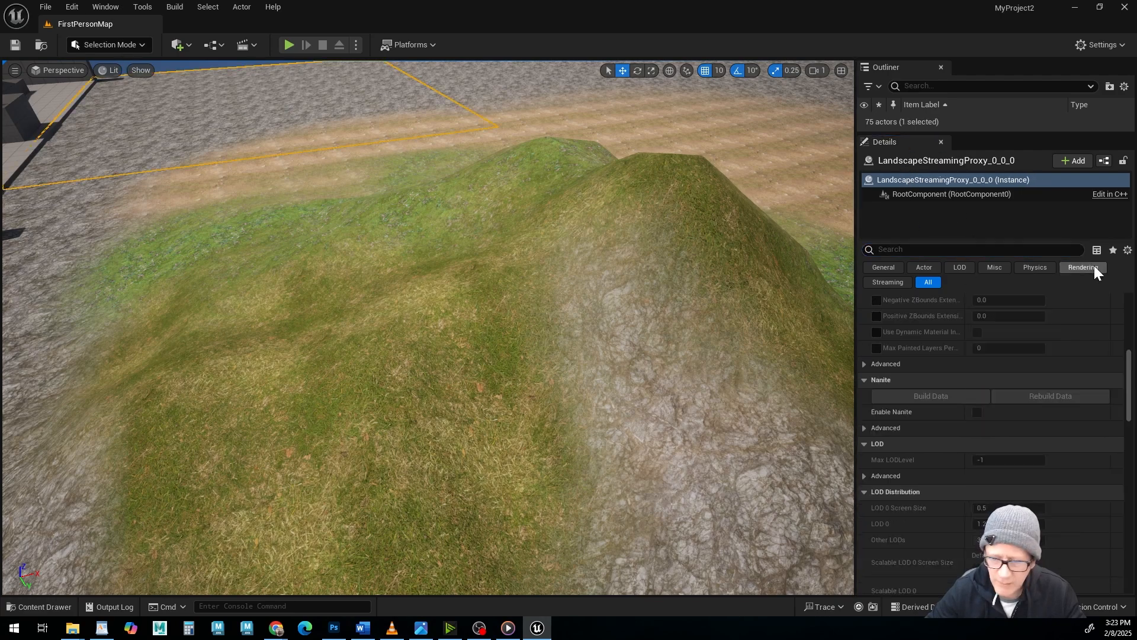
scroll(995, 436, "down", 10)
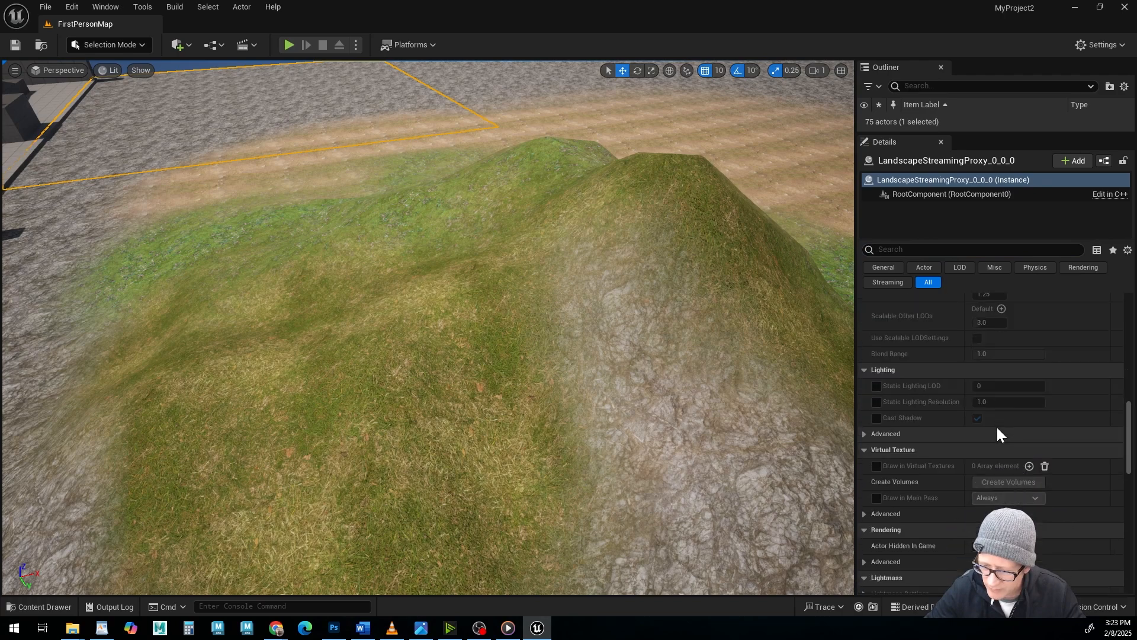
scroll(996, 445, "down", 10)
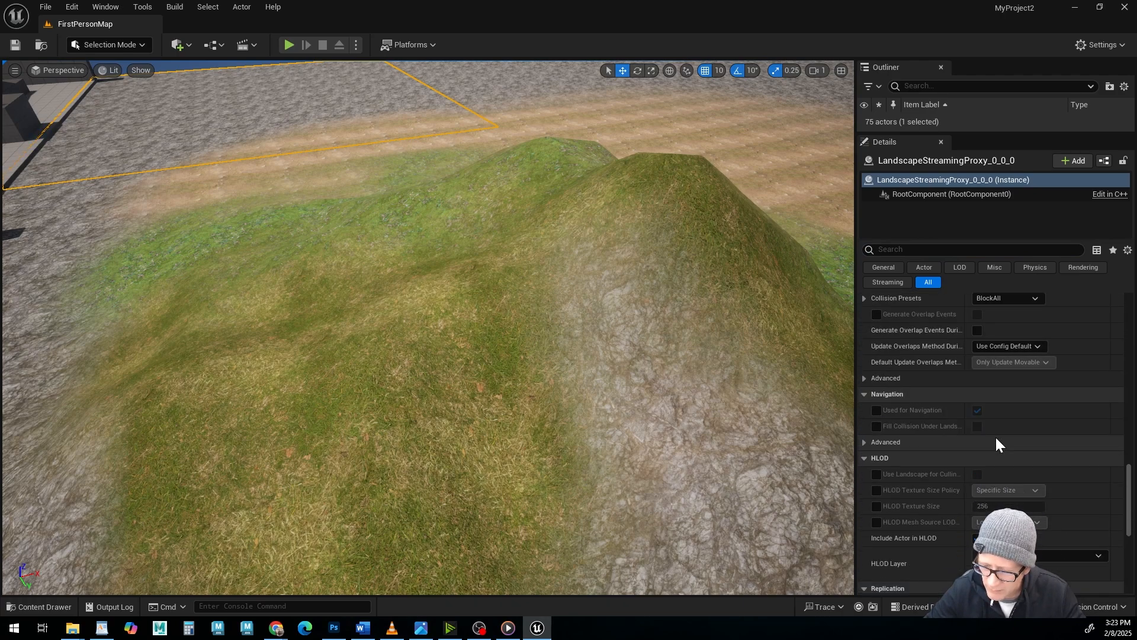
scroll(995, 441, "up", 8)
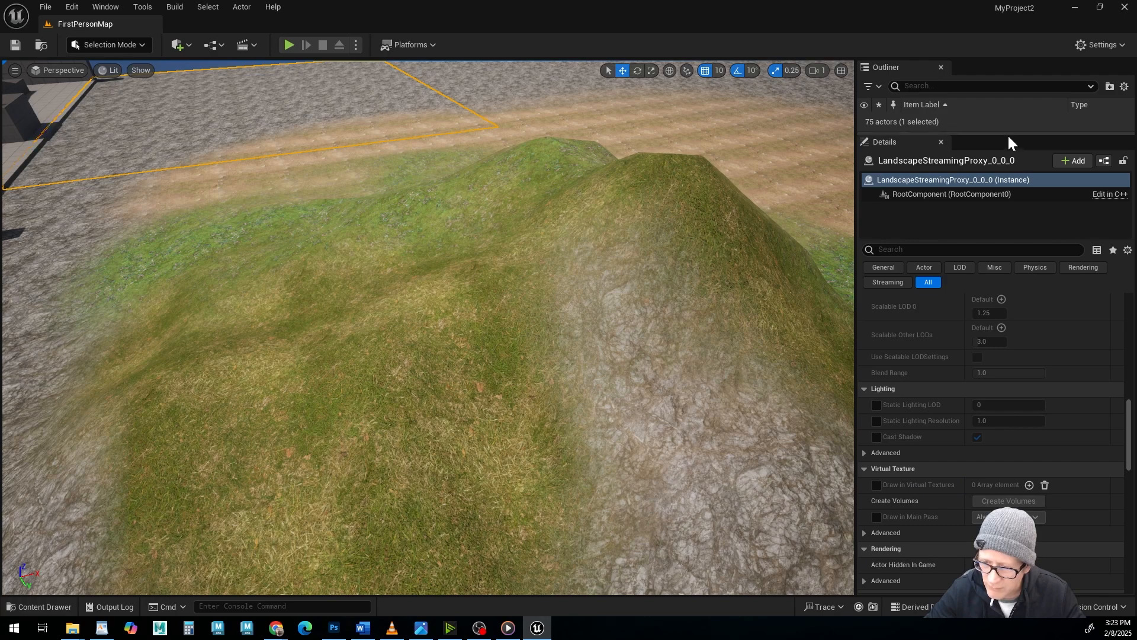
Select the parent Landscape actor in the Outliner and look through its LOD, lighting and collision properties.
left_click_drag(1007, 134, 1005, 328)
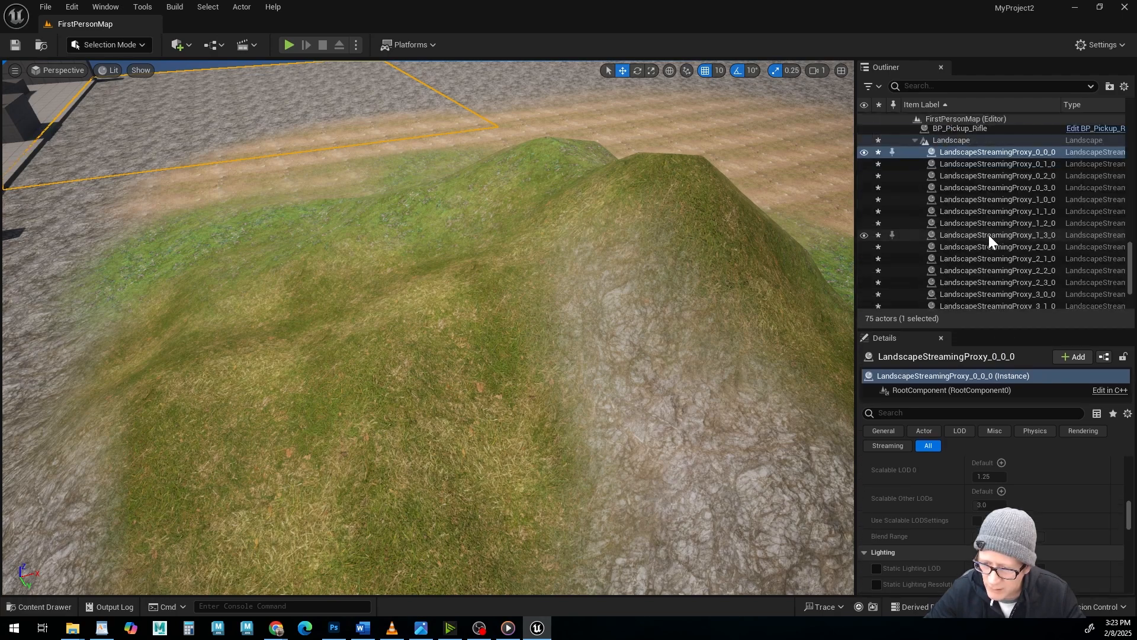
scroll(990, 235, "up", 2)
left_click(961, 171)
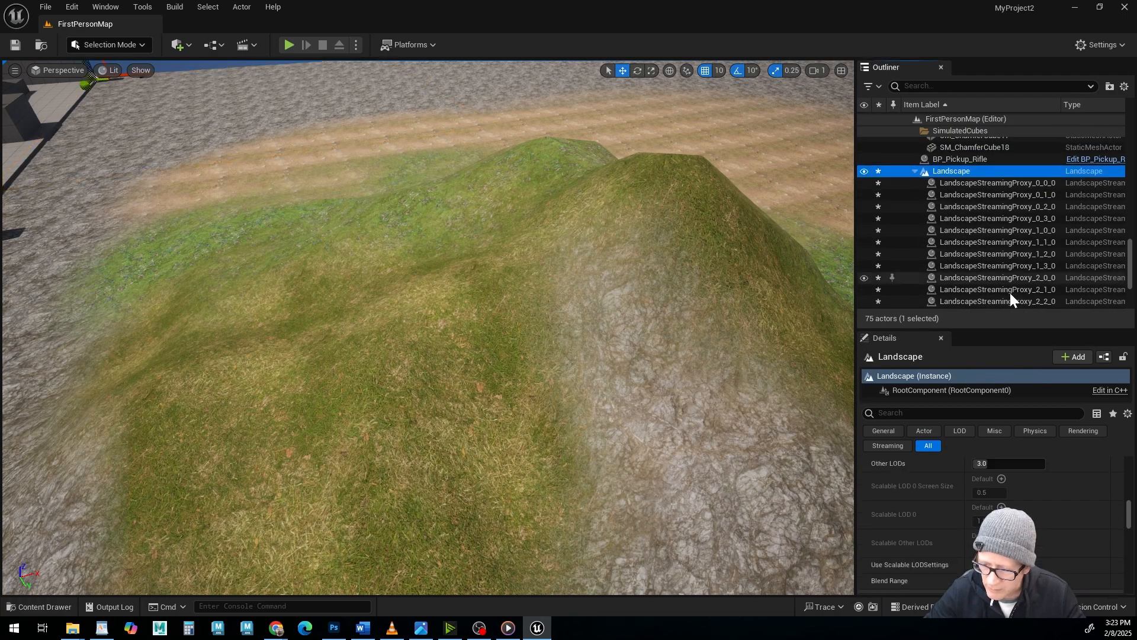
left_click_drag(1005, 329, 1005, 234)
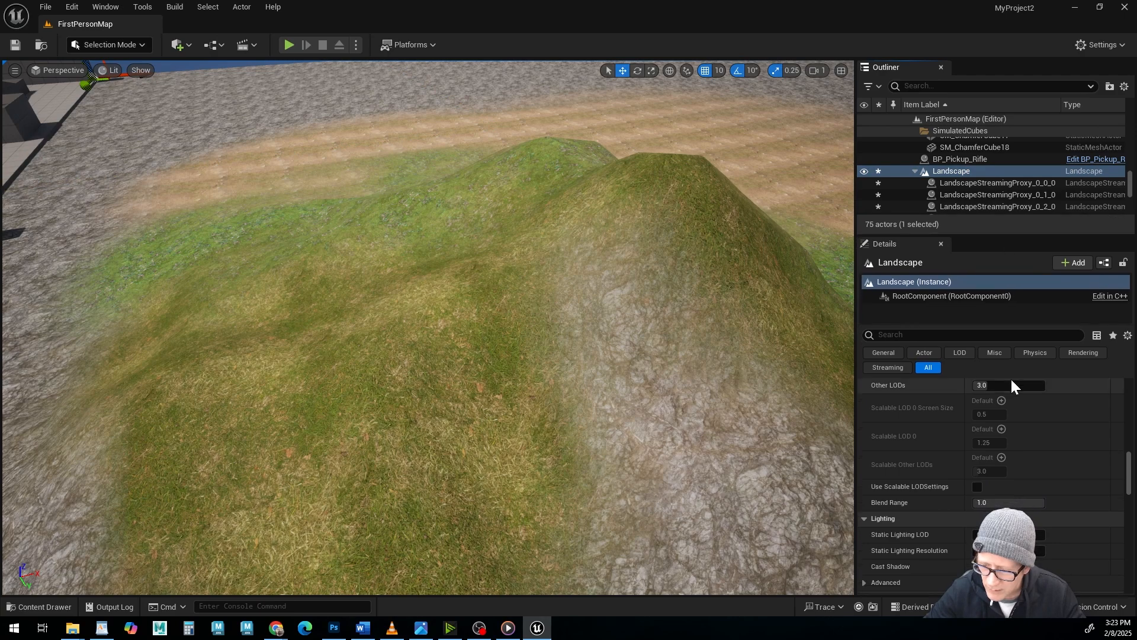
scroll(1010, 383, "down", 4)
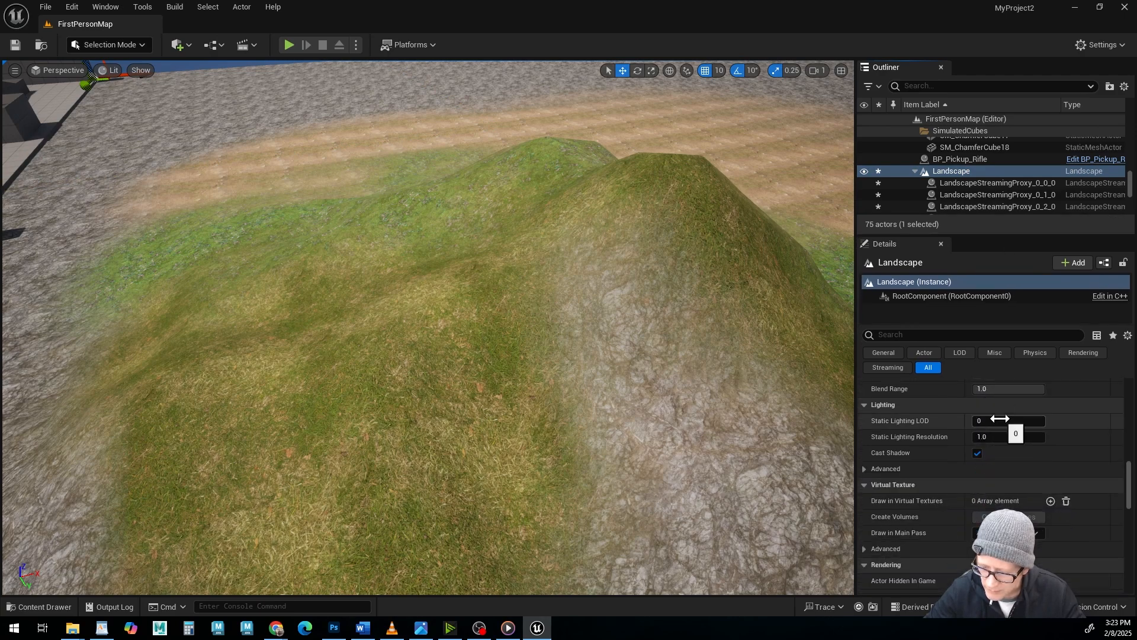
scroll(1000, 418, "down", 6)
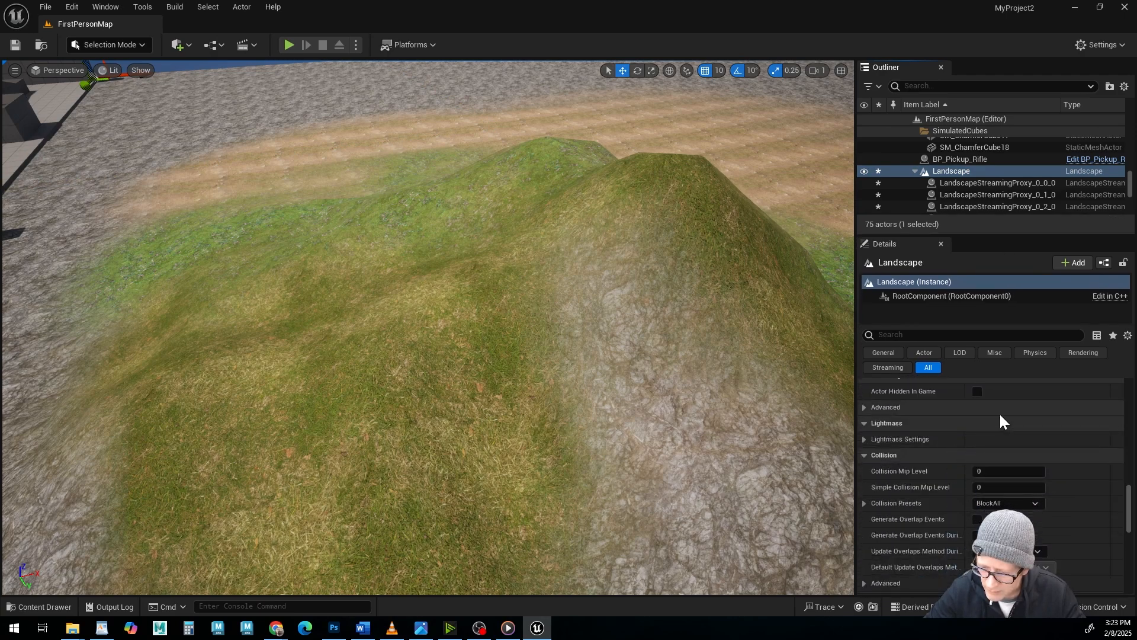
Filter the Landscape actor's details to the LOD category and set Max LODLevel to 0.
left_click(959, 353)
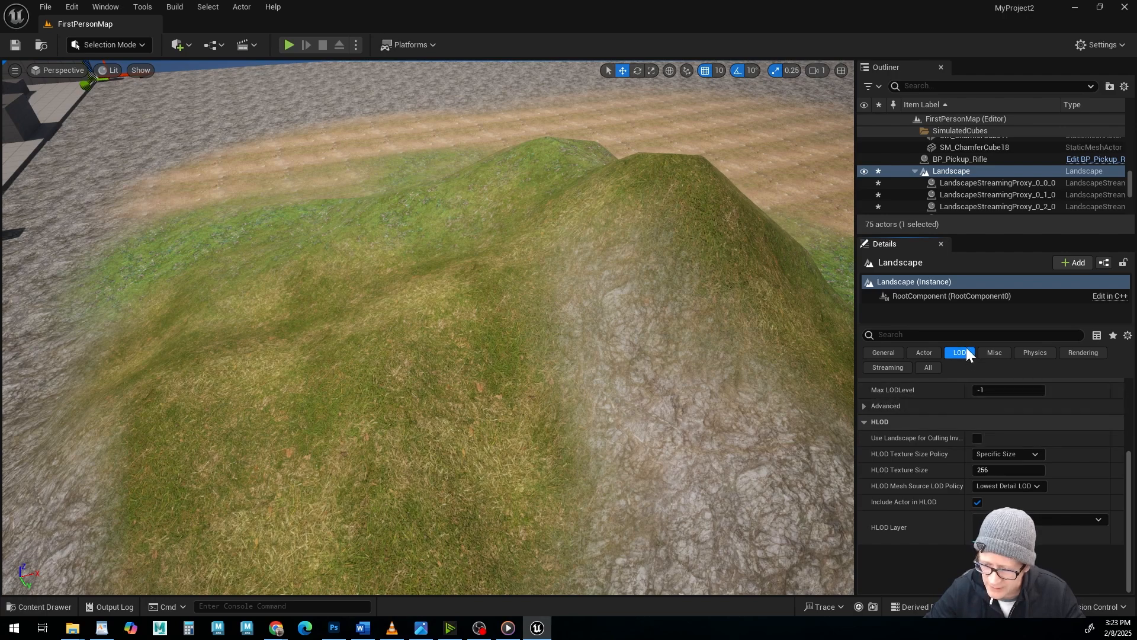
left_click(990, 390)
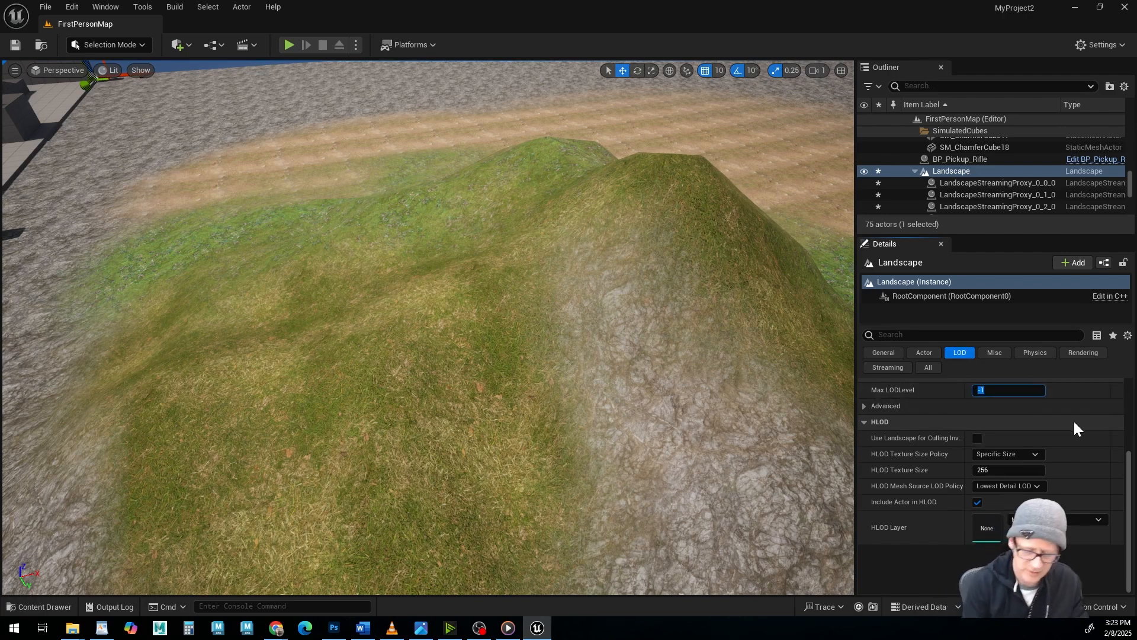
type("0")
key("Return")
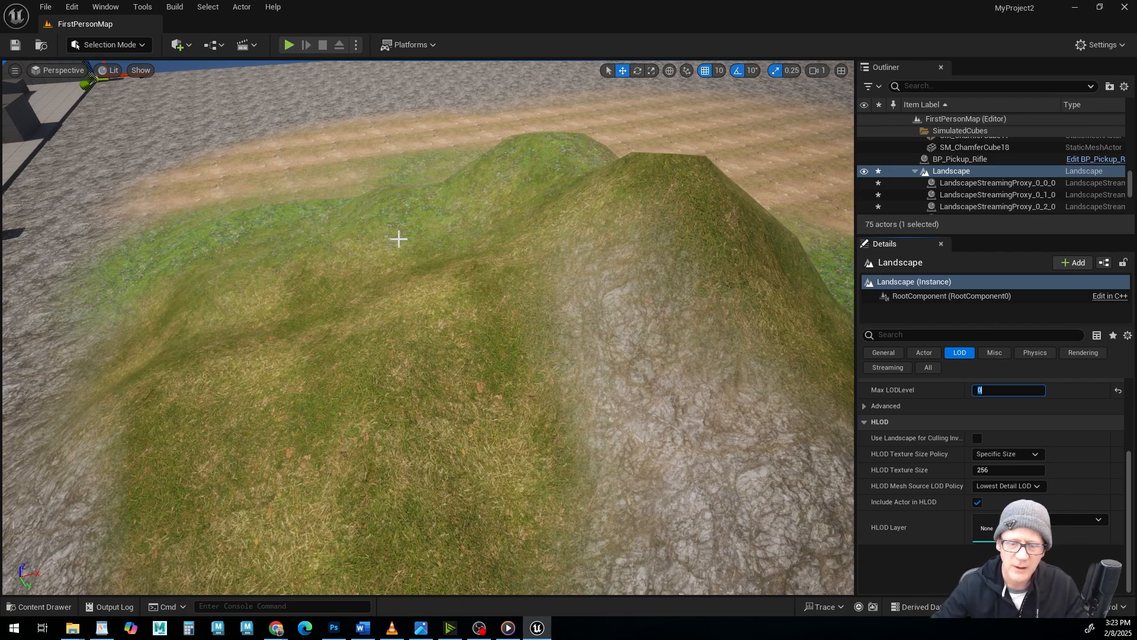
Inspect the sculpted ridge from near and far to check how its shape holds at different viewing distances.
right_click_drag(558, 439, 459, 424, "alt")
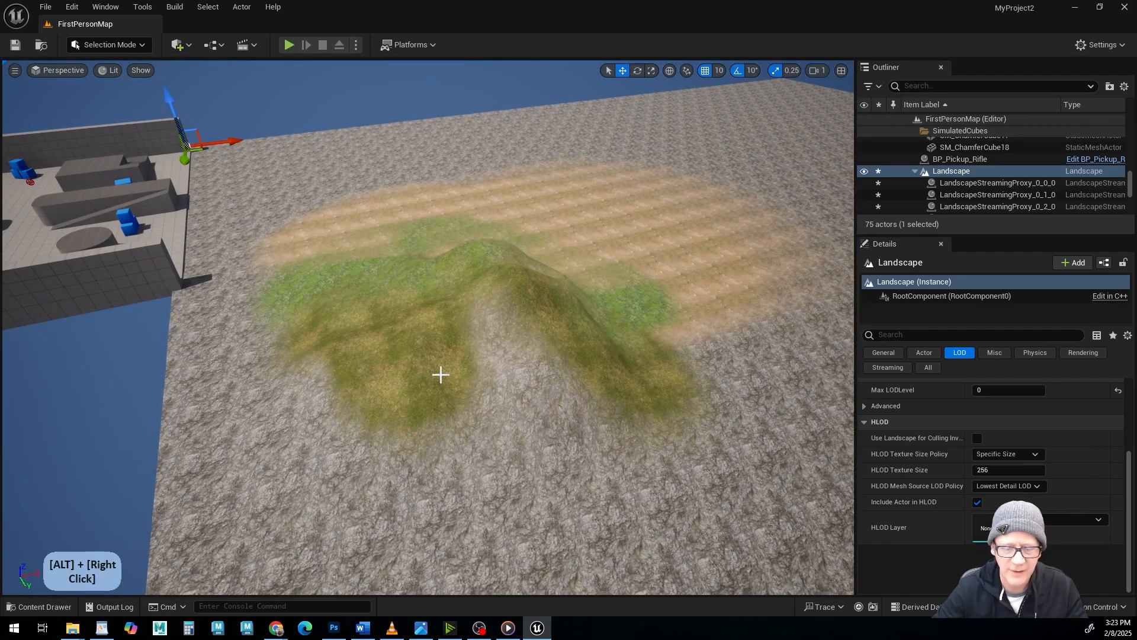
left_click_drag(441, 374, 457, 367, "alt")
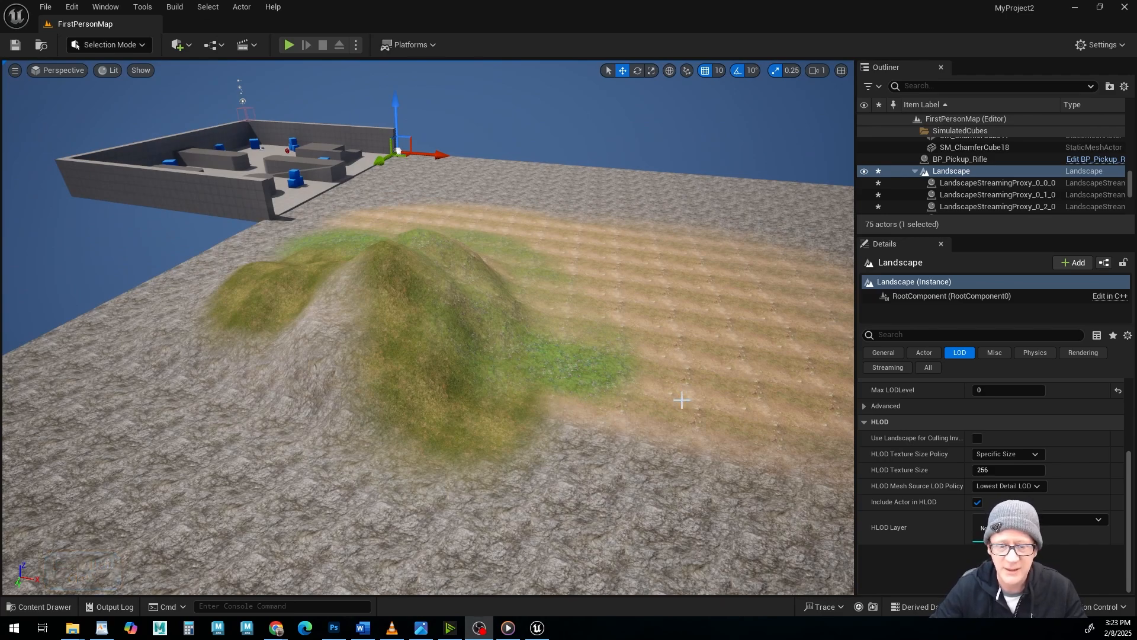
left_click_drag(457, 367, 437, 246, "alt")
middle_click_drag(437, 246, 350, 264, "alt")
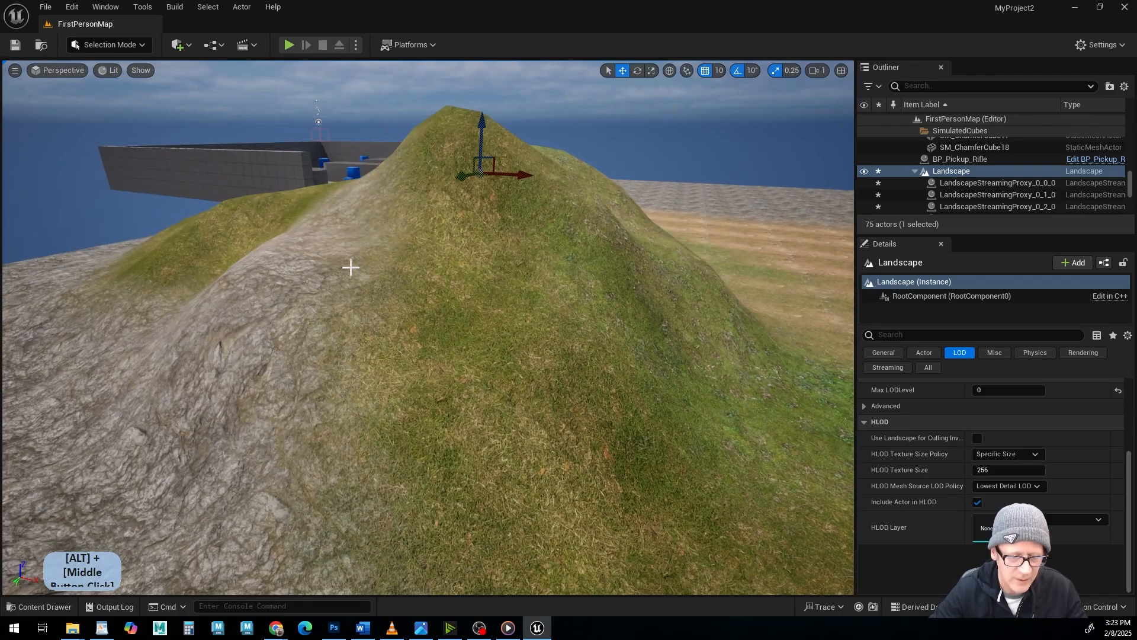
left_click_drag(350, 264, 380, 308, "alt")
middle_click_drag(379, 308, 533, 299, "alt")
right_click_drag(533, 299, 513, 337, "alt")
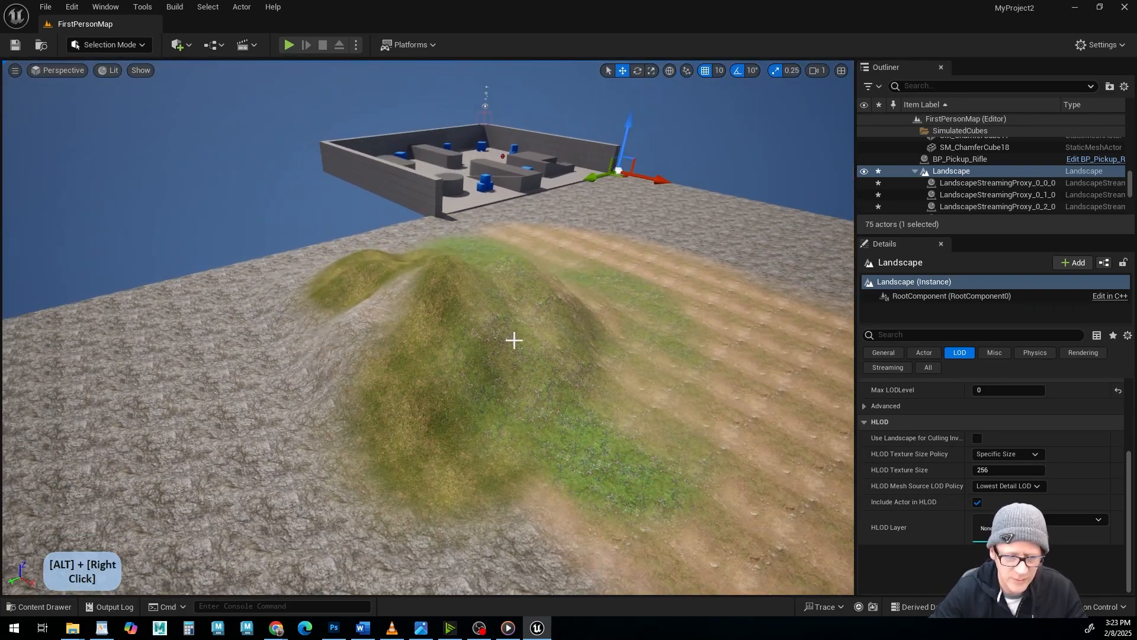
left_click_drag(513, 338, 462, 323, "alt")
Switch the editor to Landscape mode and raise the main hill's peak with the Sculpt tool.
left_click(134, 47)
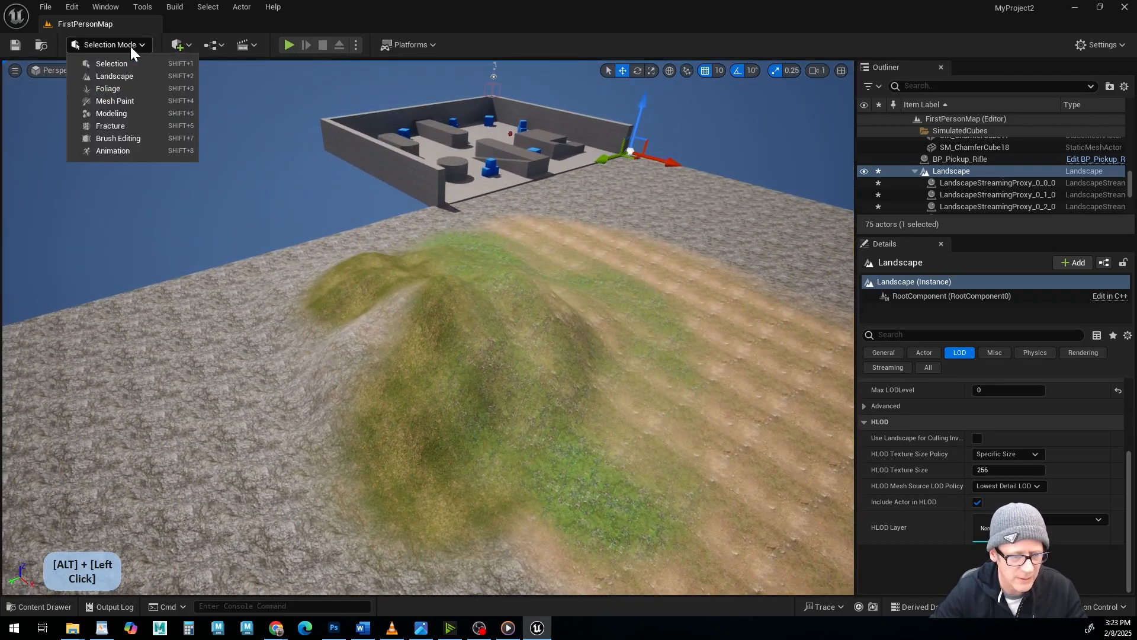
left_click(121, 75)
left_click_drag(379, 296, 387, 273, "alt")
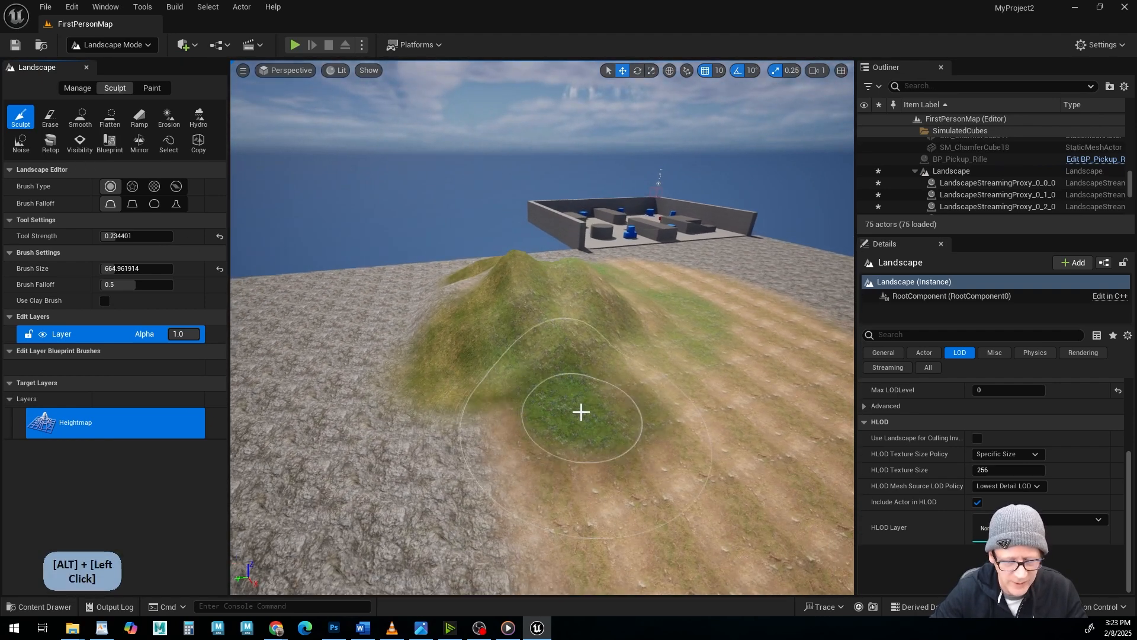
left_click_drag(693, 381, 650, 413, "alt")
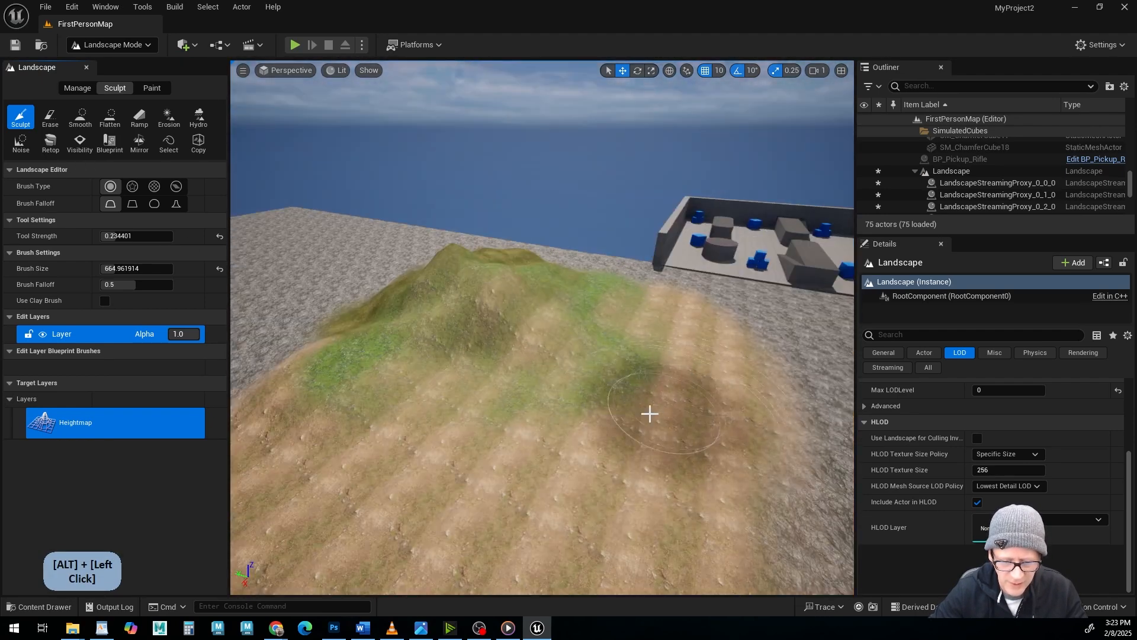
mouse_move(659, 354)
left_mouse_down()
mouse_move(673, 307)
mouse_move(594, 288)
left_mouse_up()
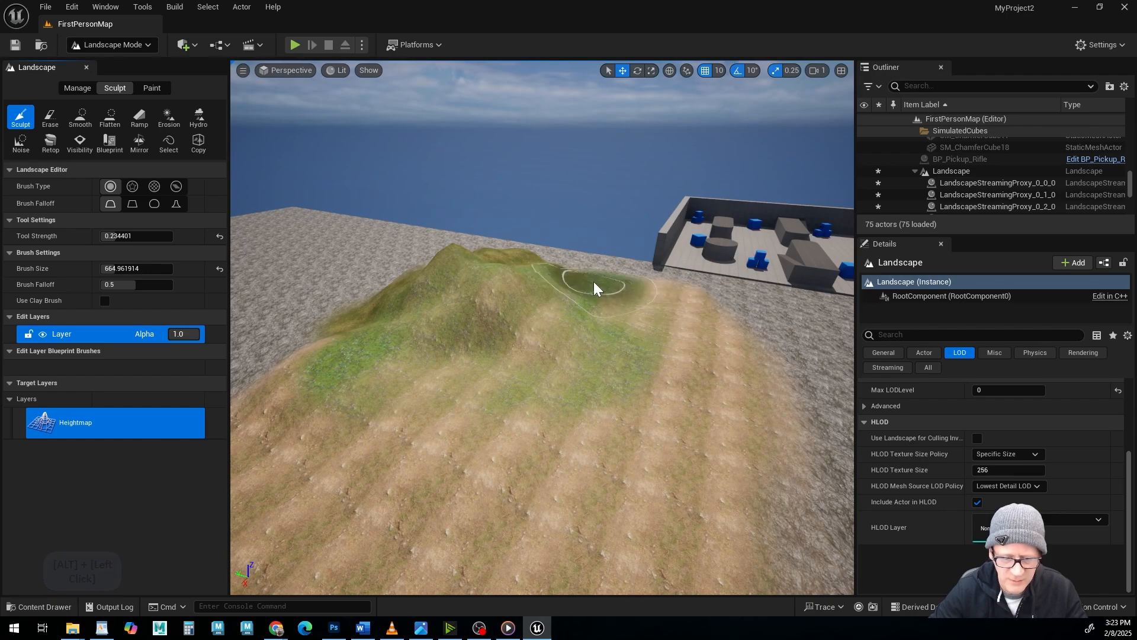
mouse_move(376, 287)
left_mouse_down("alt")
mouse_move(320, 296)
mouse_move(332, 314)
left_mouse_up("alt")
middle_click_drag(450, 503, 457, 551, "alt")
mouse_move(459, 560)
left_mouse_down("alt")
mouse_move(456, 250)
mouse_move(475, 302)
left_mouse_up("alt")
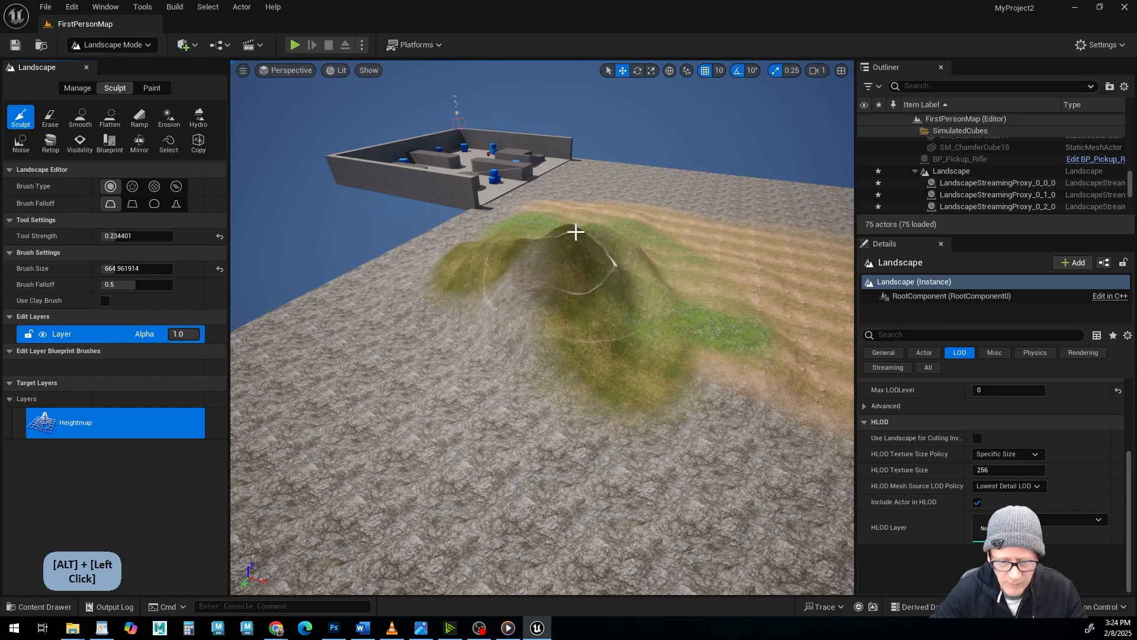
left_click(556, 235, "alt")
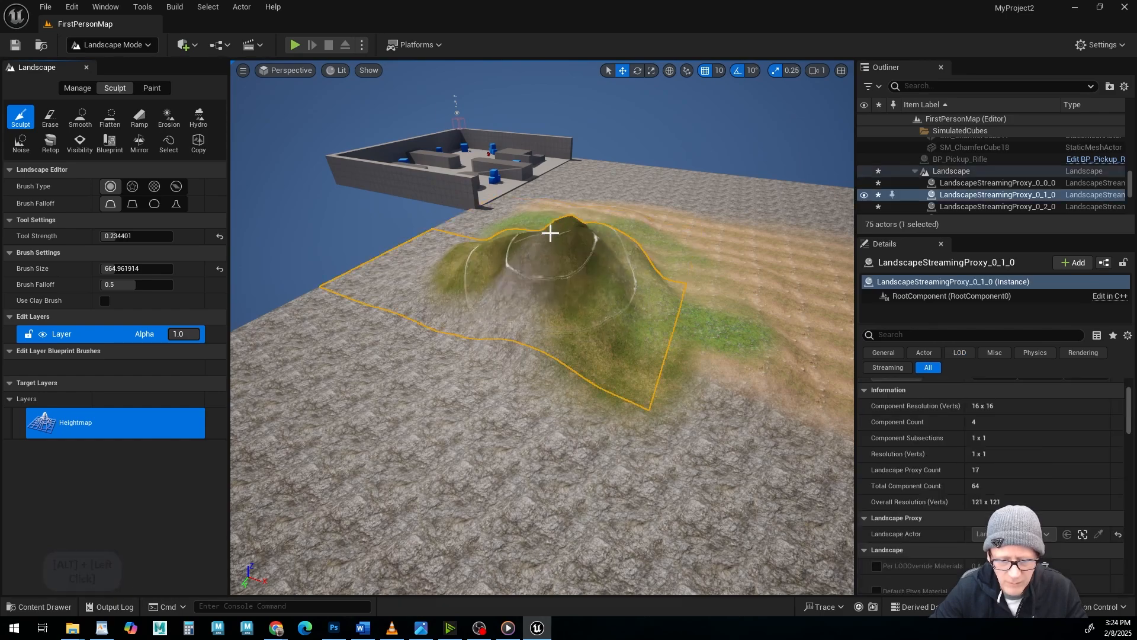
Flatten the hill's peak and slope with the Flatten tool, using a brush size of about 513 and a tool strength of about 0.2.
left_click_drag(584, 299, 486, 263, "alt")
middle_click_drag(486, 264, 542, 297, "alt")
left_click_drag(542, 296, 521, 282, "alt")
right_click_drag(521, 281, 551, 302, "alt")
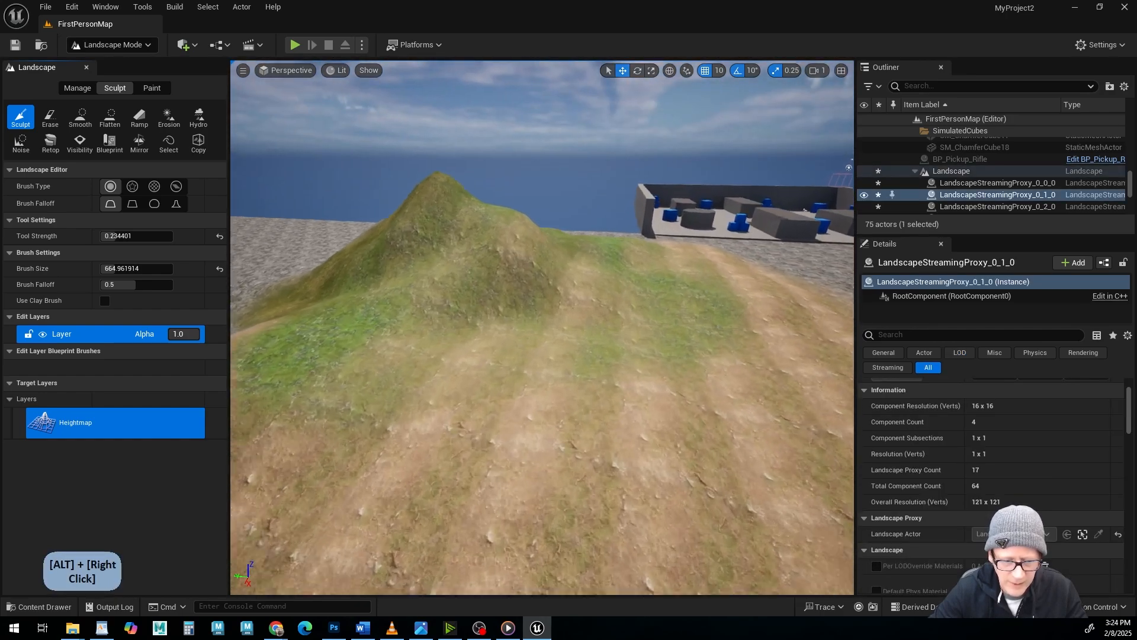
middle_click_drag(551, 302, 584, 350, "alt")
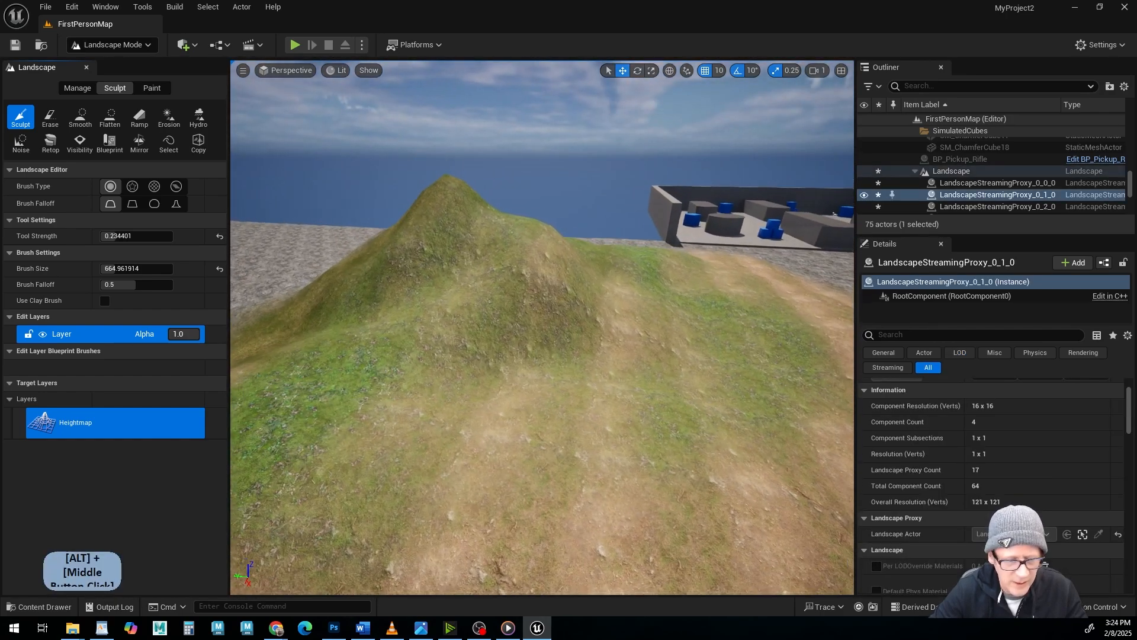
left_click(110, 119)
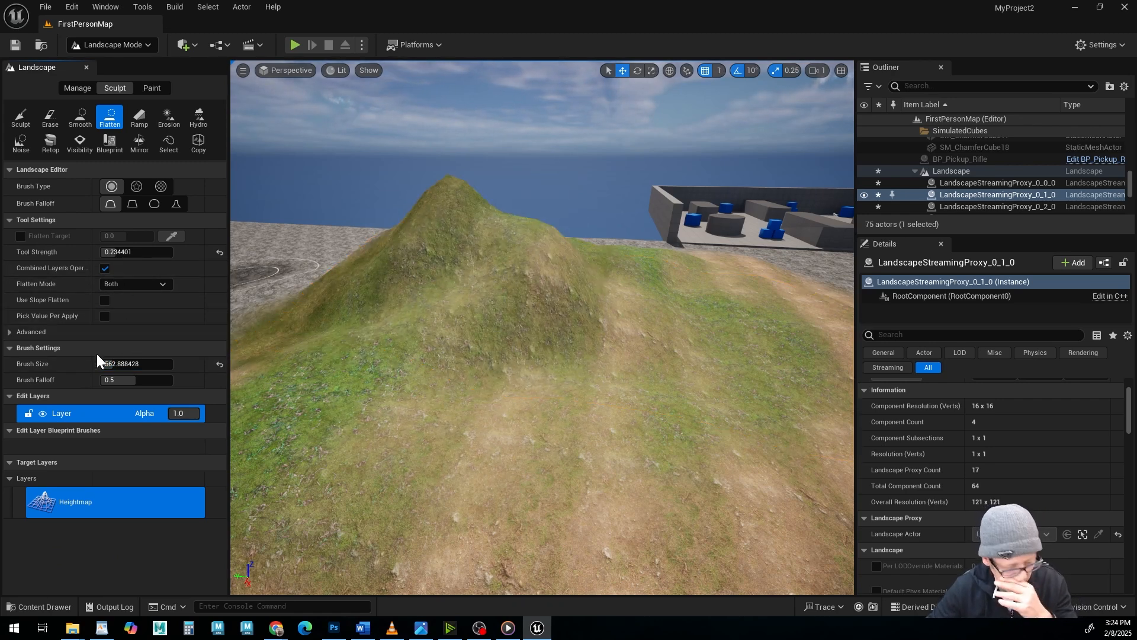
left_click_drag(437, 247, 483, 332, "alt")
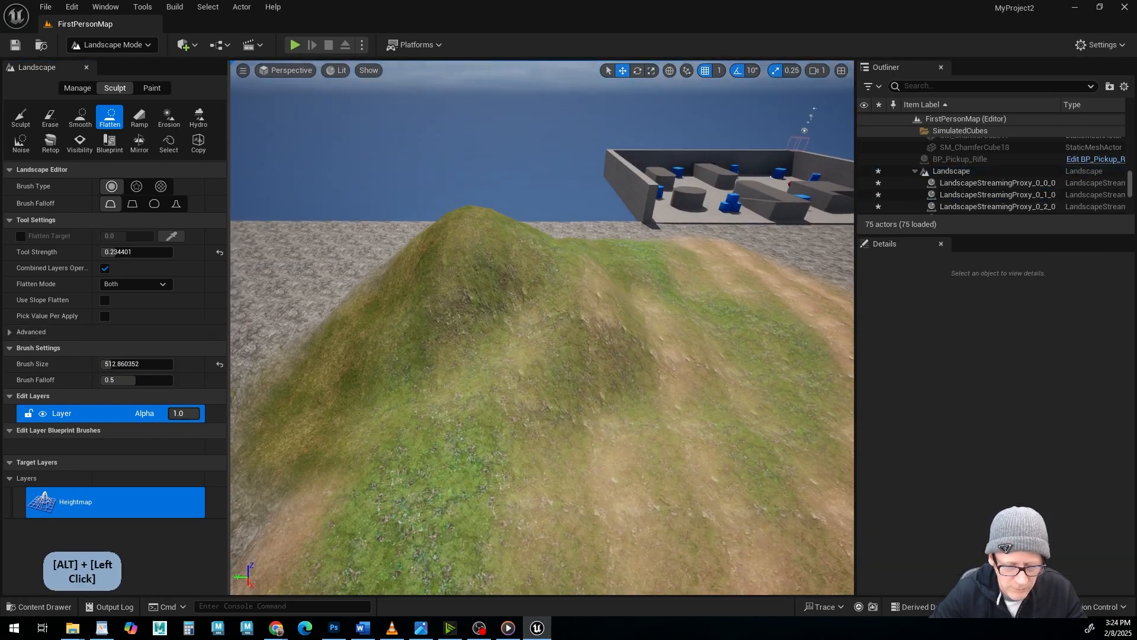
mouse_move(456, 154)
left_mouse_down("alt")
mouse_move(452, 175)
mouse_move(582, 228)
mouse_move(521, 260)
left_mouse_up("alt")
mouse_move(521, 260)
left_mouse_down("alt")
mouse_move(551, 285)
mouse_move(657, 288)
mouse_move(646, 237)
mouse_move(556, 249)
mouse_move(462, 319)
mouse_move(415, 267)
mouse_move(525, 249)
left_mouse_up("alt")
middle_click_drag(525, 249, 526, 264, "alt")
left_click_drag(526, 264, 663, 285, "alt")
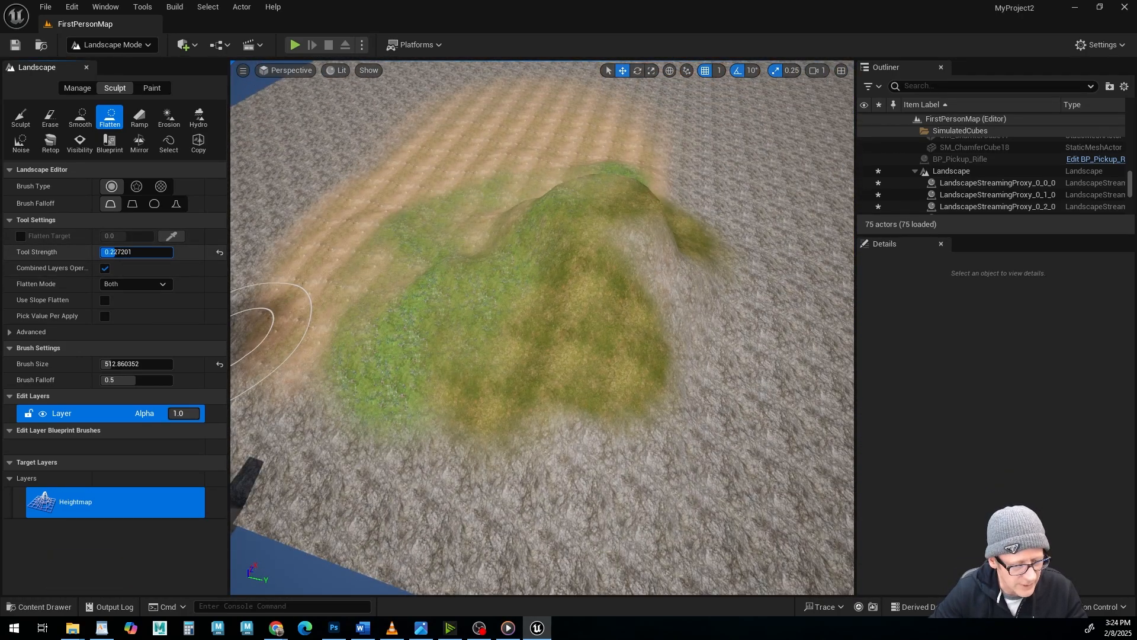
left_click_drag(117, 252, 117, 252)
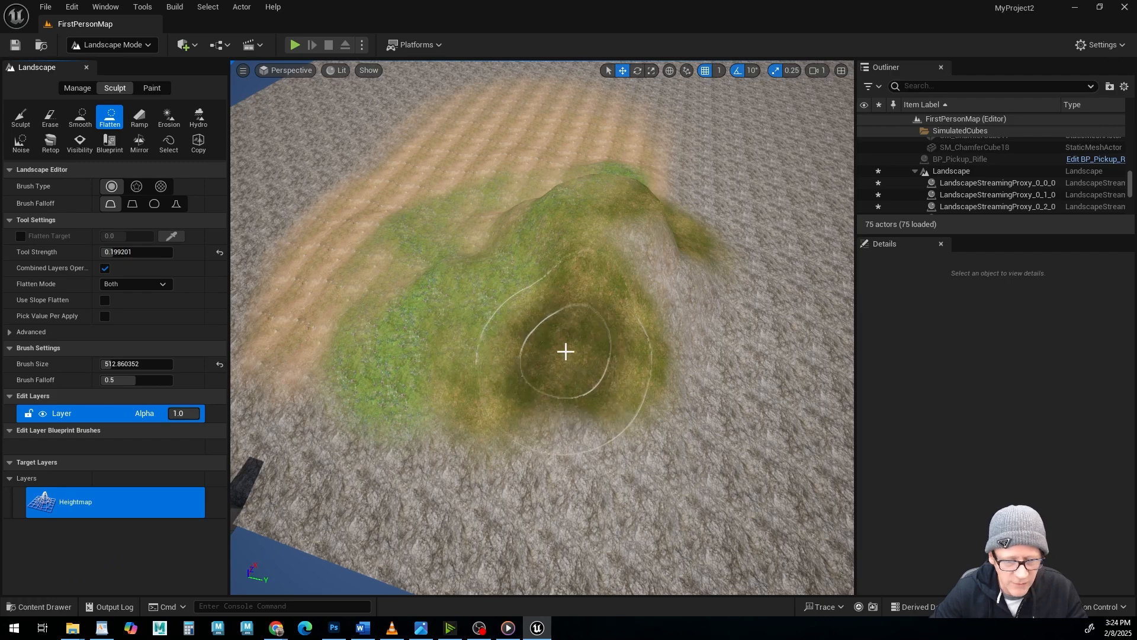
mouse_move(564, 350)
left_mouse_down("alt")
mouse_move(569, 335)
mouse_move(373, 271)
left_mouse_up("alt")
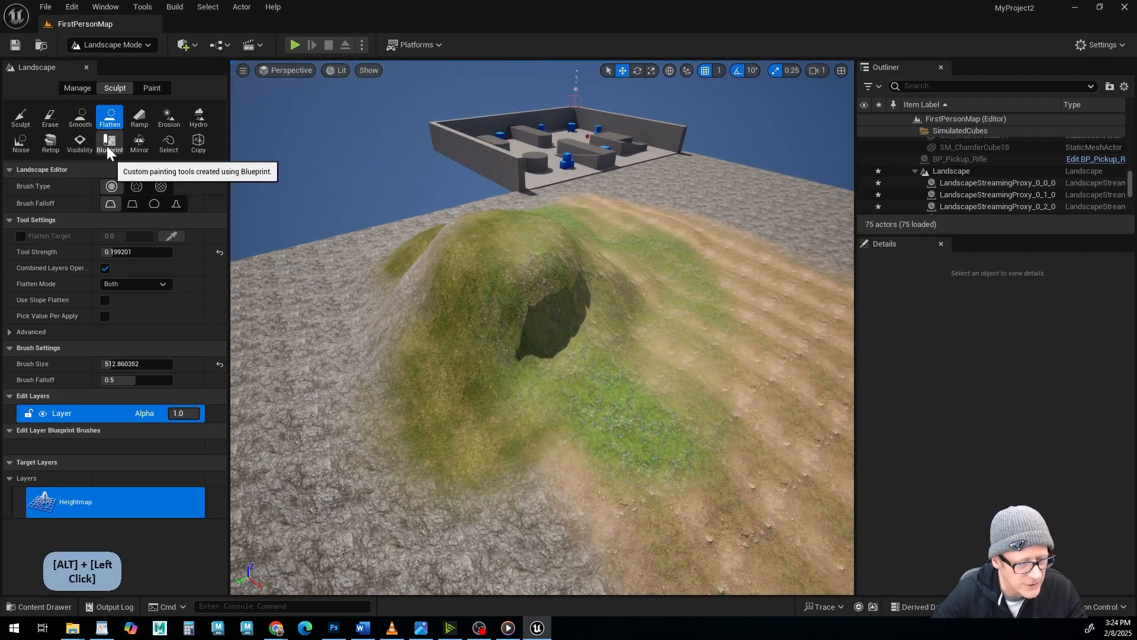
Choose the Erosion tool and erode the flattened hill's upper slope.
left_click(168, 117)
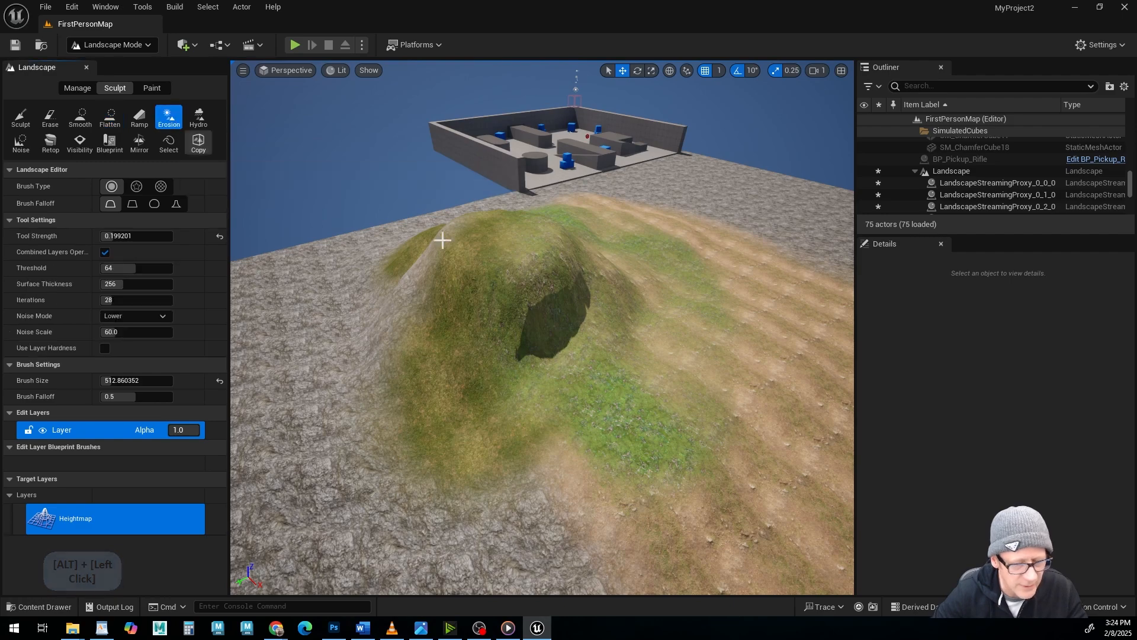
left_click_drag(444, 237, 385, 238, "alt")
mouse_move(500, 269)
left_mouse_down()
mouse_move(524, 331)
mouse_move(669, 293)
left_mouse_up()
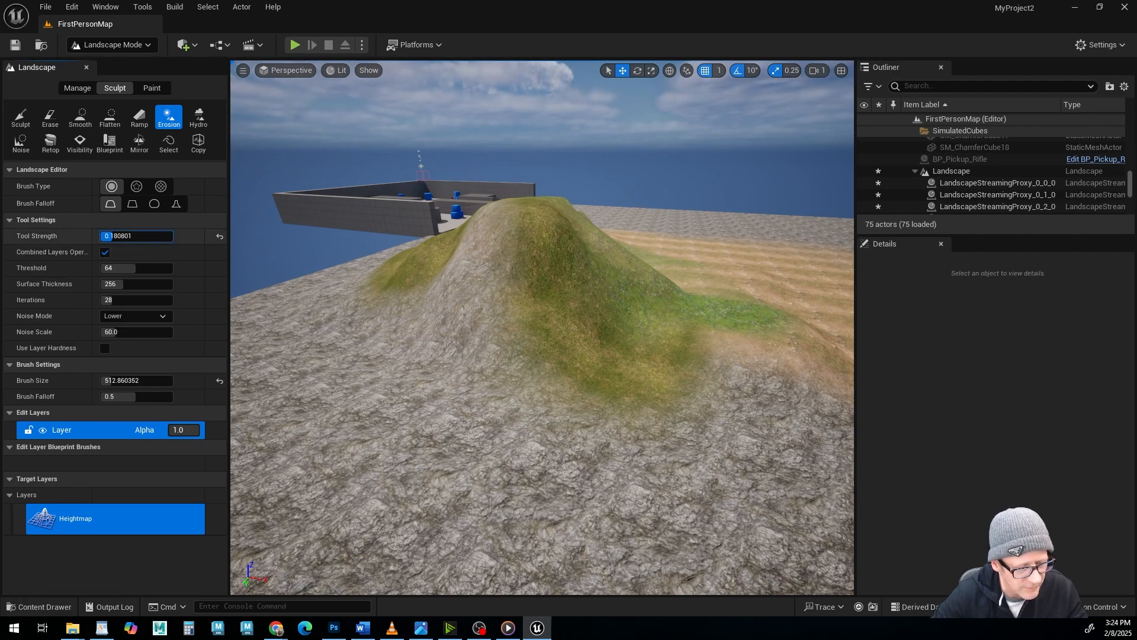
Set the Erosion tool strength to about 0.149 and erode the hill's slopes from several sides.
left_click_drag(107, 235, 104, 236)
left_click_drag(460, 307, 487, 292, "alt")
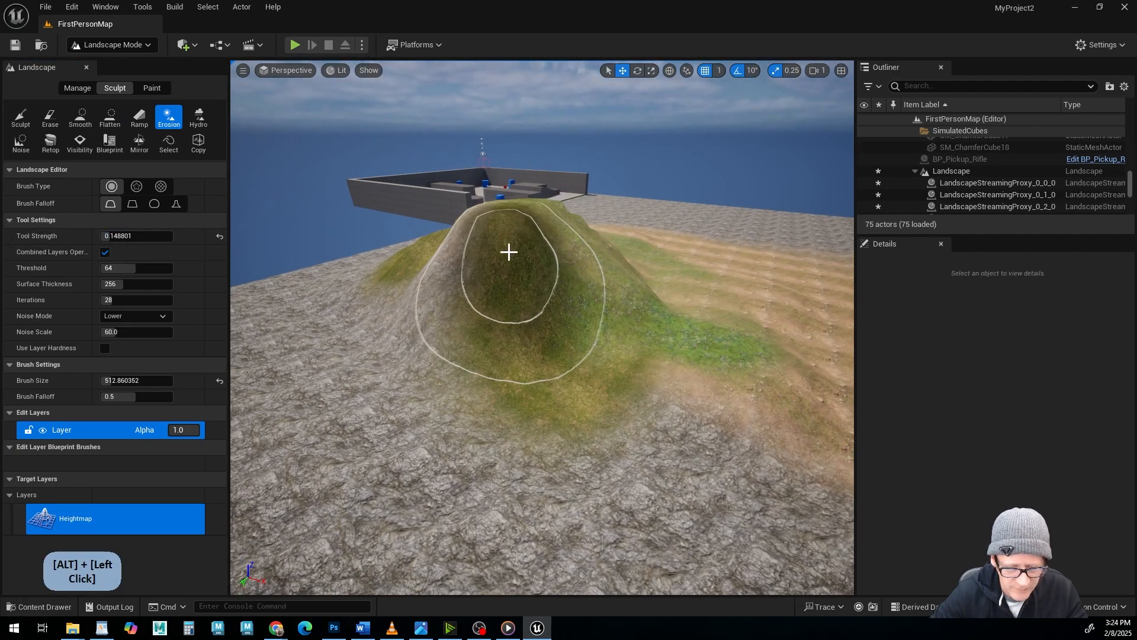
left_click_drag(648, 307, 592, 305, "alt")
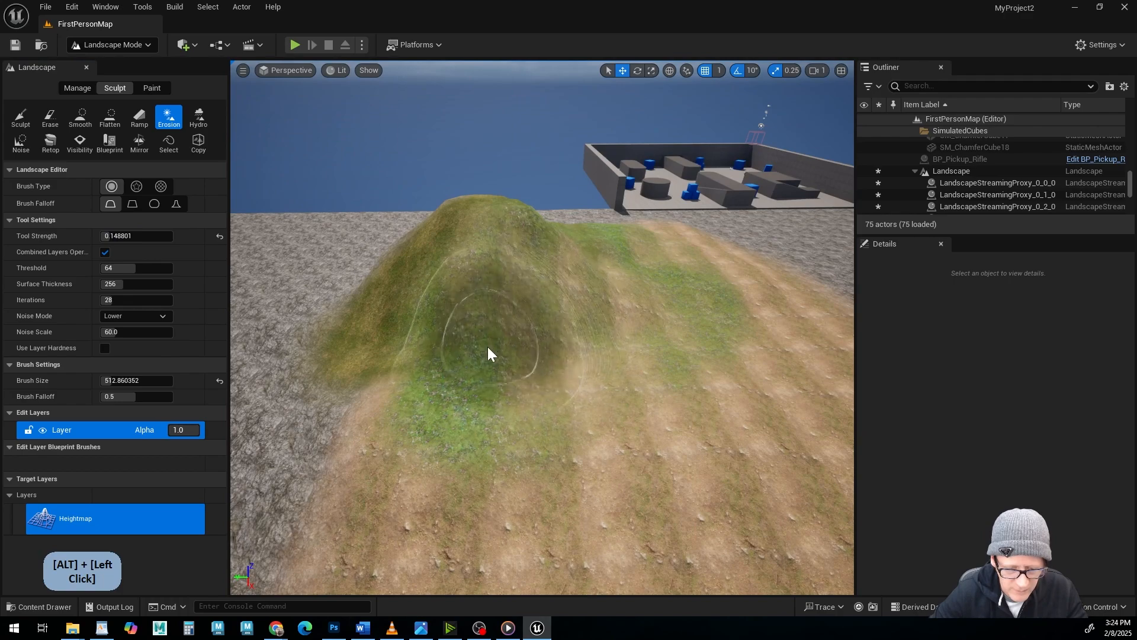
mouse_move(619, 356)
left_mouse_down("alt")
mouse_move(542, 348)
mouse_move(514, 313)
mouse_move(468, 313)
mouse_move(595, 343)
mouse_move(723, 329)
mouse_move(622, 342)
mouse_move(711, 337)
left_mouse_up("alt")
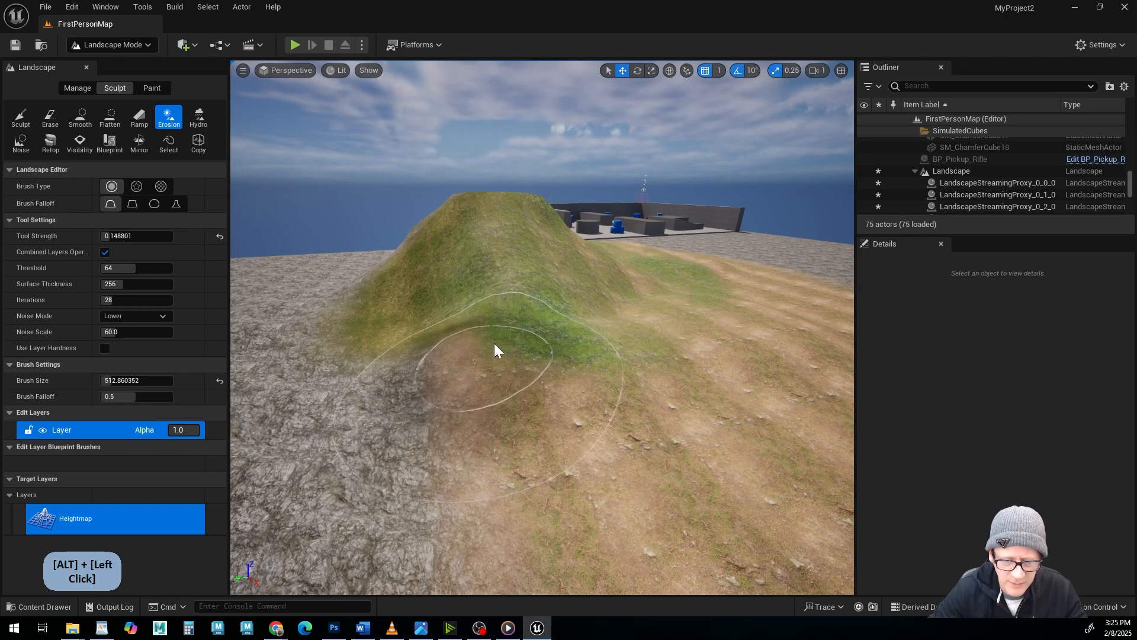
mouse_move(497, 348)
left_mouse_down("alt")
mouse_move(414, 349)
mouse_move(563, 361)
mouse_move(551, 358)
mouse_move(628, 347)
mouse_move(658, 291)
mouse_move(652, 338)
left_mouse_up("alt")
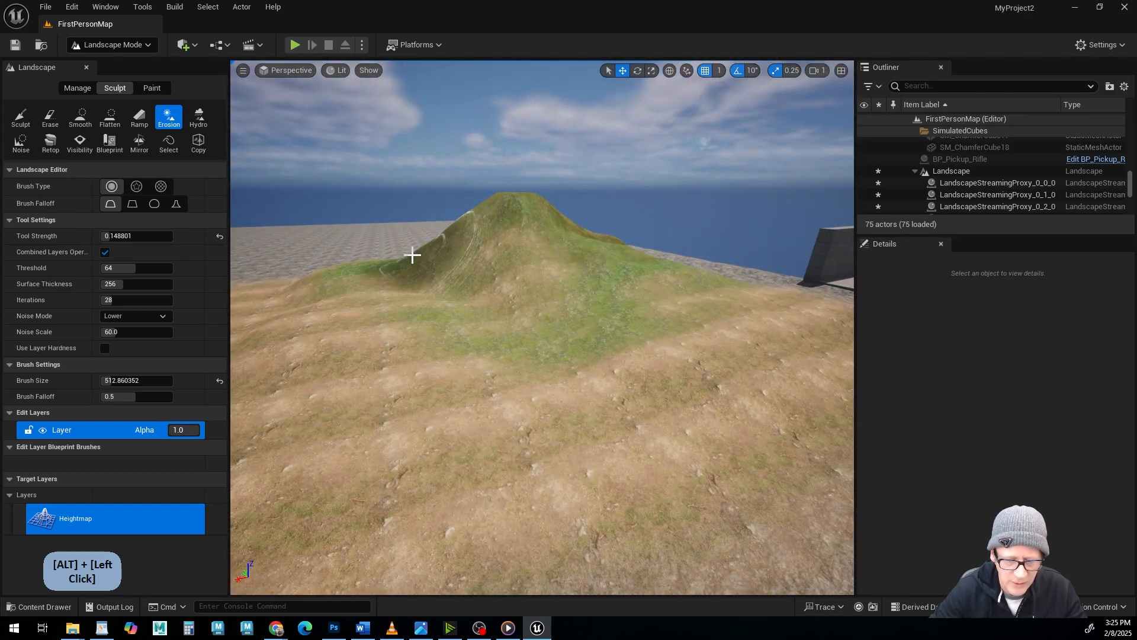
Switch the landscape tools to painting and paint the grass layer around the eroded hill's base and over the bare rock ground.
left_click_drag(568, 267, 545, 317, "alt")
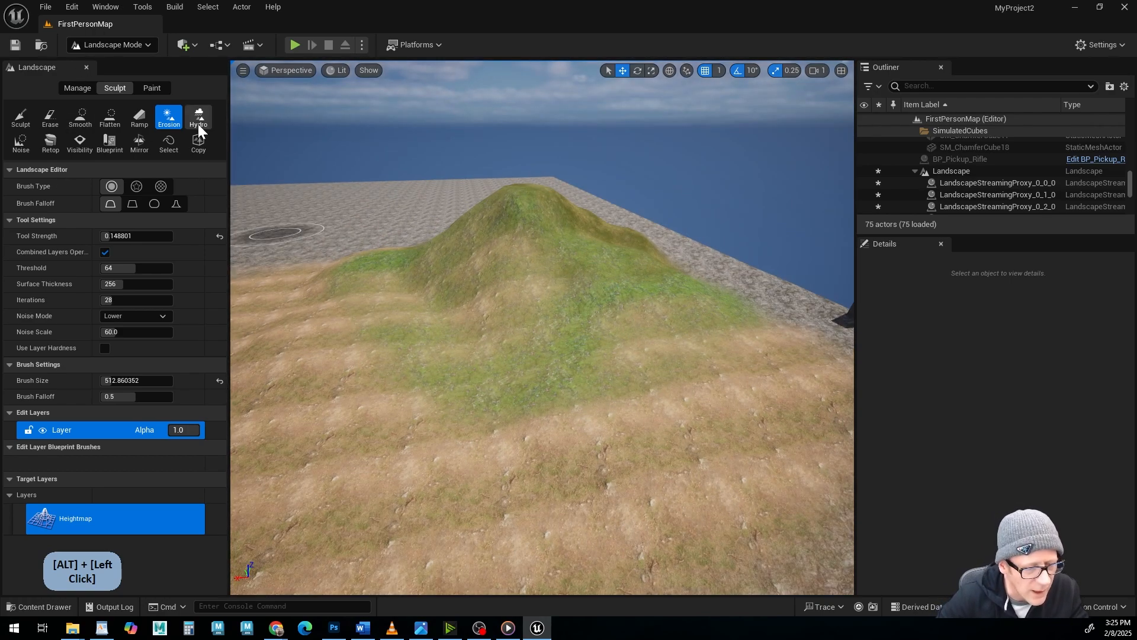
left_click_drag(434, 292, 442, 323, "alt")
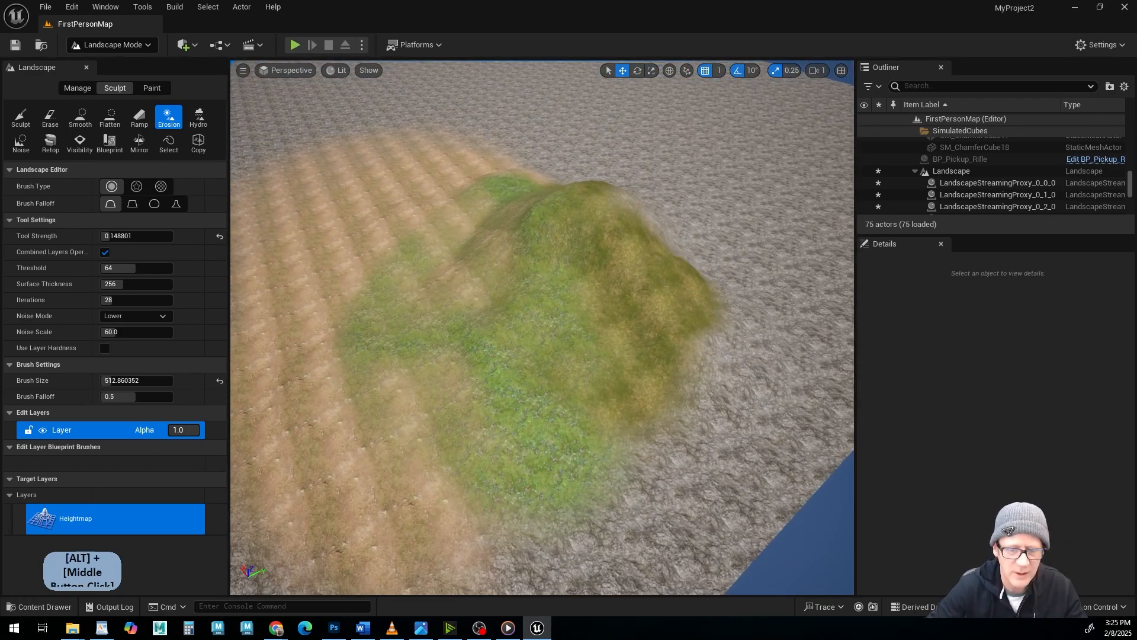
mouse_move(542, 327)
left_mouse_down("alt")
mouse_move(527, 347)
mouse_move(474, 254)
mouse_move(420, 252)
mouse_move(459, 328)
mouse_move(602, 322)
mouse_move(579, 322)
mouse_move(556, 249)
mouse_move(607, 142)
left_mouse_up("alt")
middle_click_drag(756, 361, 737, 359, "alt")
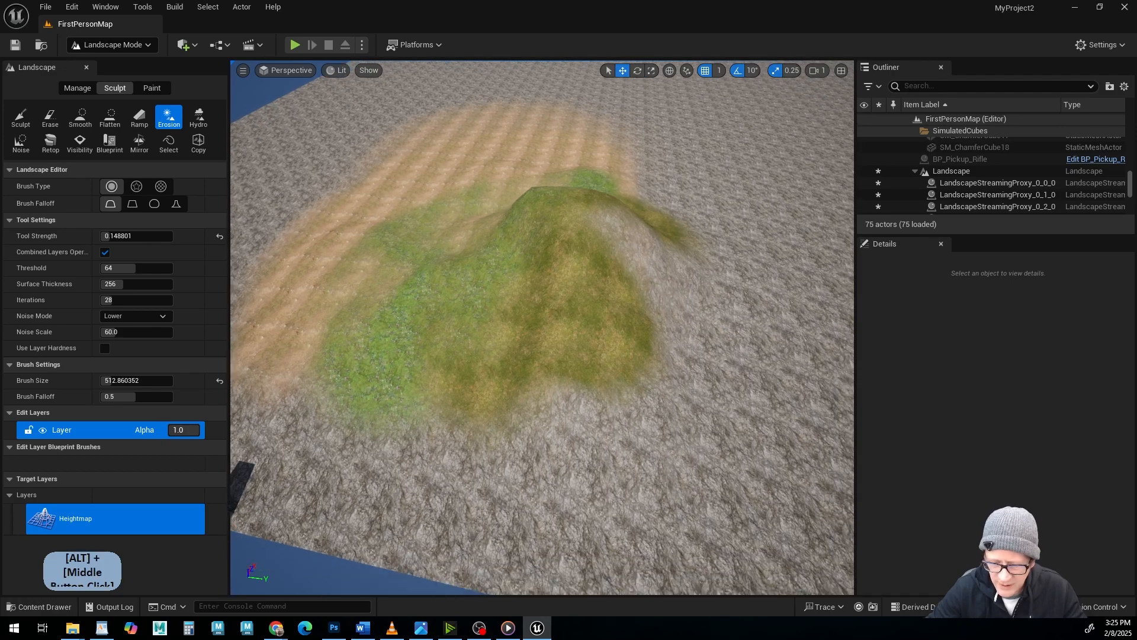
left_click_drag(738, 359, 533, 344, "alt")
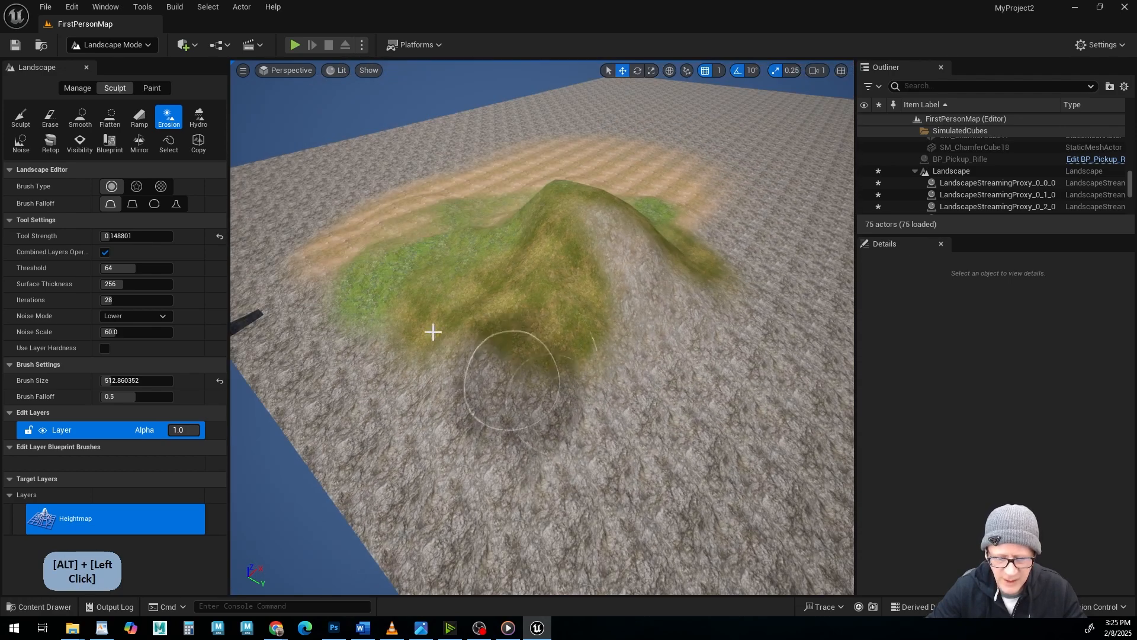
left_click(151, 88)
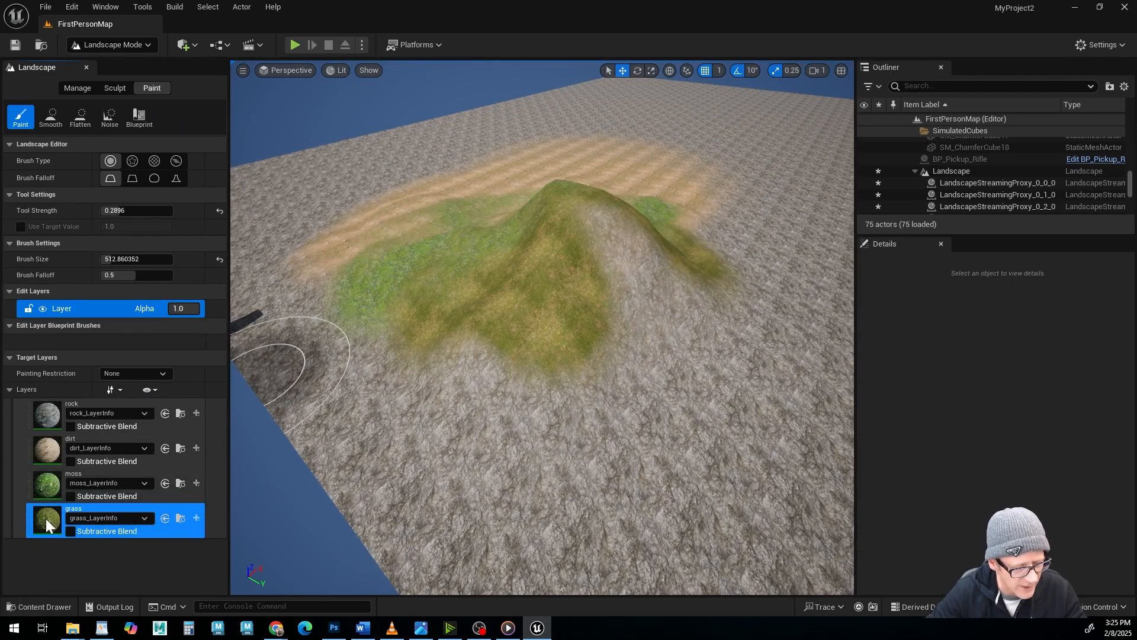
mouse_move(401, 406)
left_mouse_down()
mouse_move(343, 325)
mouse_move(381, 389)
mouse_move(581, 449)
mouse_move(787, 380)
mouse_move(678, 213)
left_mouse_up()
mouse_move(744, 280)
left_mouse_down()
mouse_move(733, 536)
mouse_move(748, 441)
mouse_move(755, 482)
mouse_move(829, 569)
mouse_move(616, 625)
left_mouse_up()
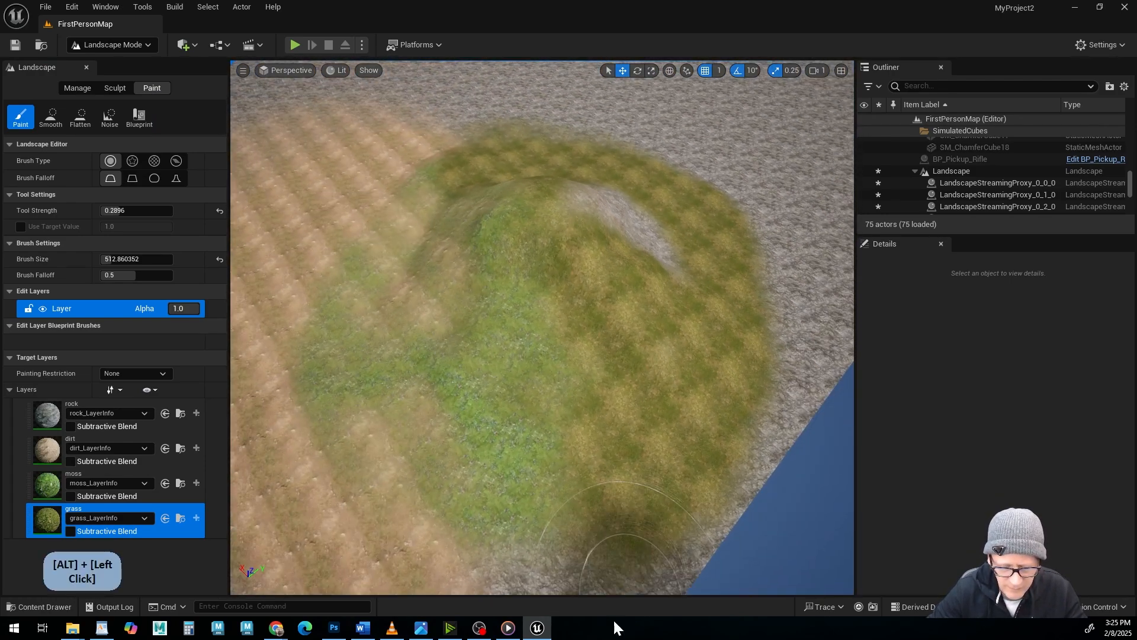
Extend the grass layer over the dirt and moss areas at the hill's foot to close the ring around it.
middle_click_drag(575, 586, 599, 557, "alt")
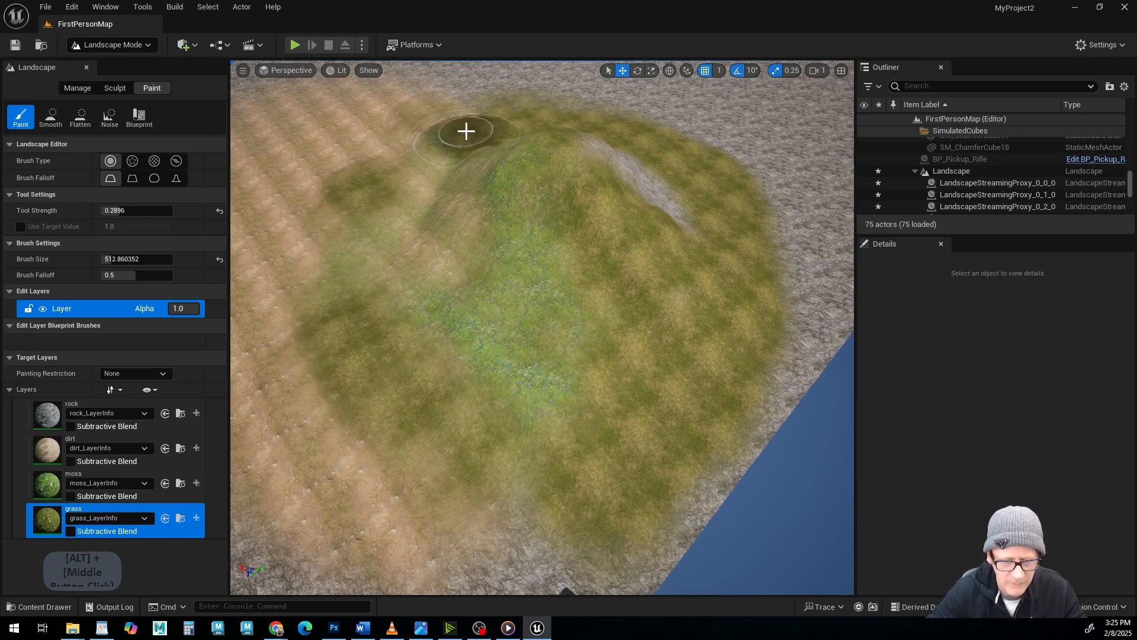
left_click_drag(312, 257, 321, 330)
right_click_drag(642, 472, 568, 475, "alt")
mouse_move(569, 475)
middle_mouse_down("alt")
mouse_move(562, 467)
mouse_move(592, 468)
middle_mouse_up("alt")
Paint the rock layer over the dirt area that lies outside the grass ring.
left_click(53, 420)
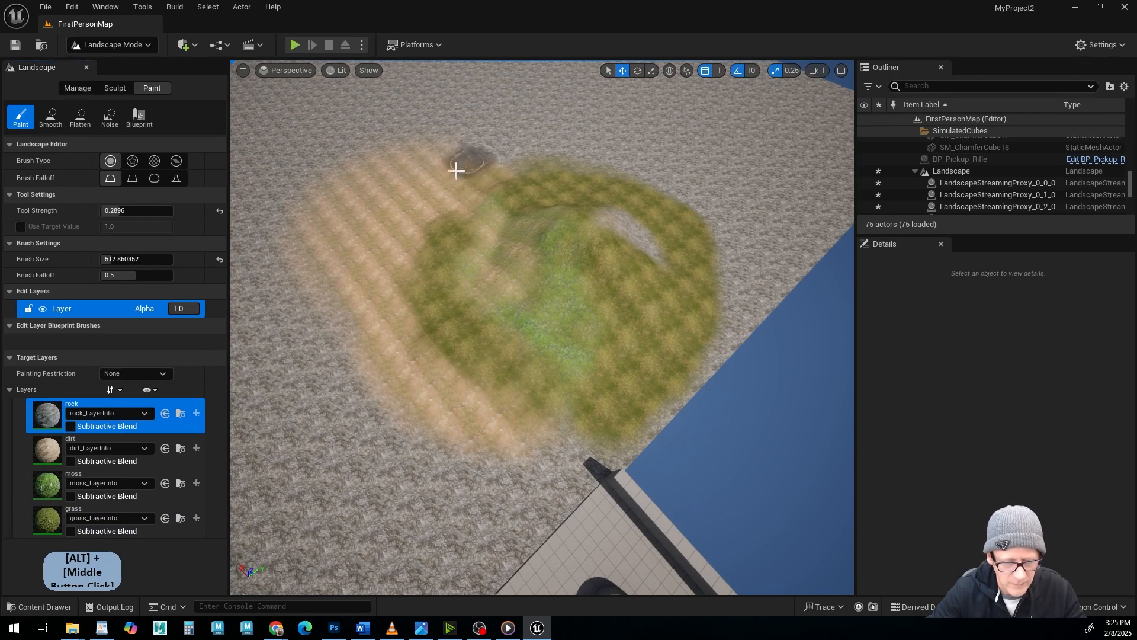
mouse_move(368, 284)
left_mouse_down()
mouse_move(487, 460)
mouse_move(456, 435)
left_mouse_up()
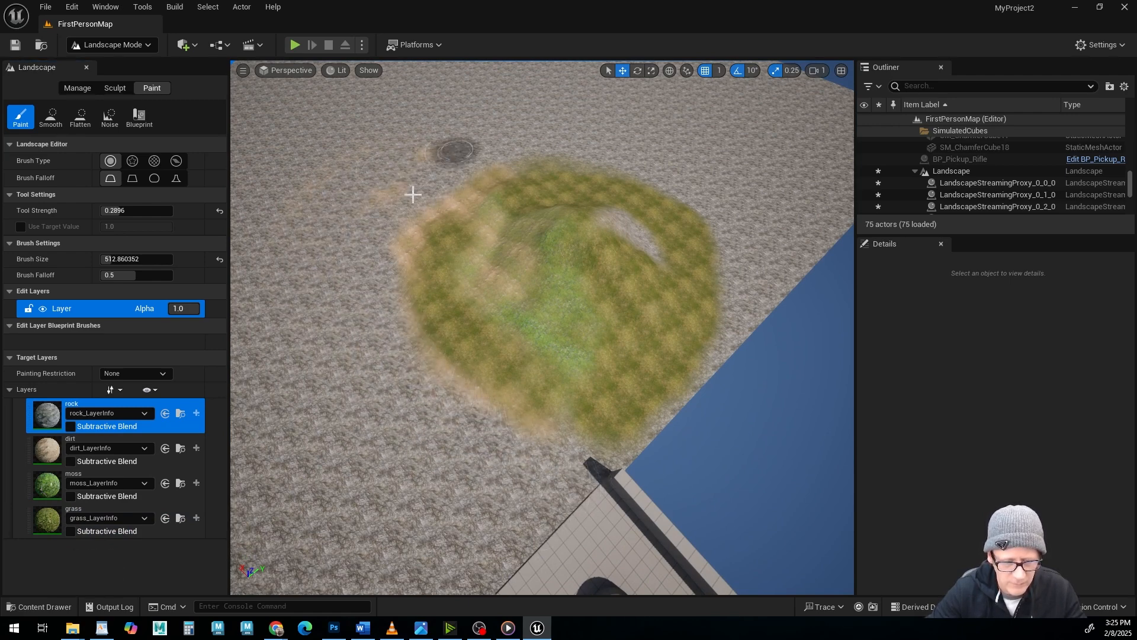
left_click_drag(606, 328, 548, 220, "alt")
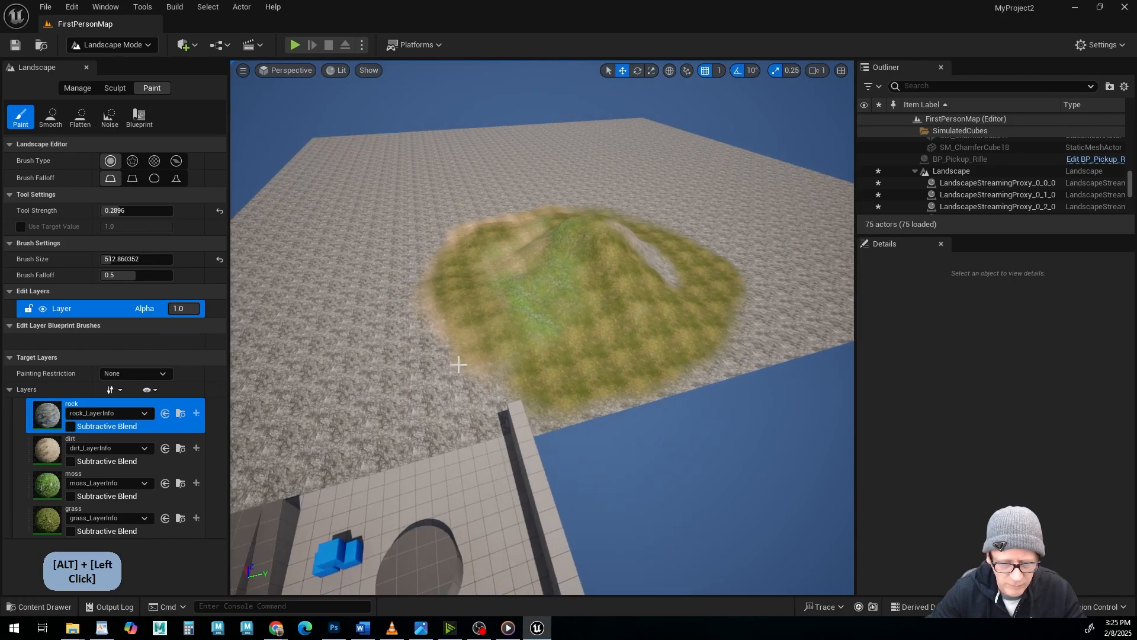
right_click_drag(299, 350, 427, 351, "alt")
Paint the rock layer over the hill's peak and down its upper slopes from several sides with the 513 brush.
left_click_drag(682, 290, 625, 346, "alt")
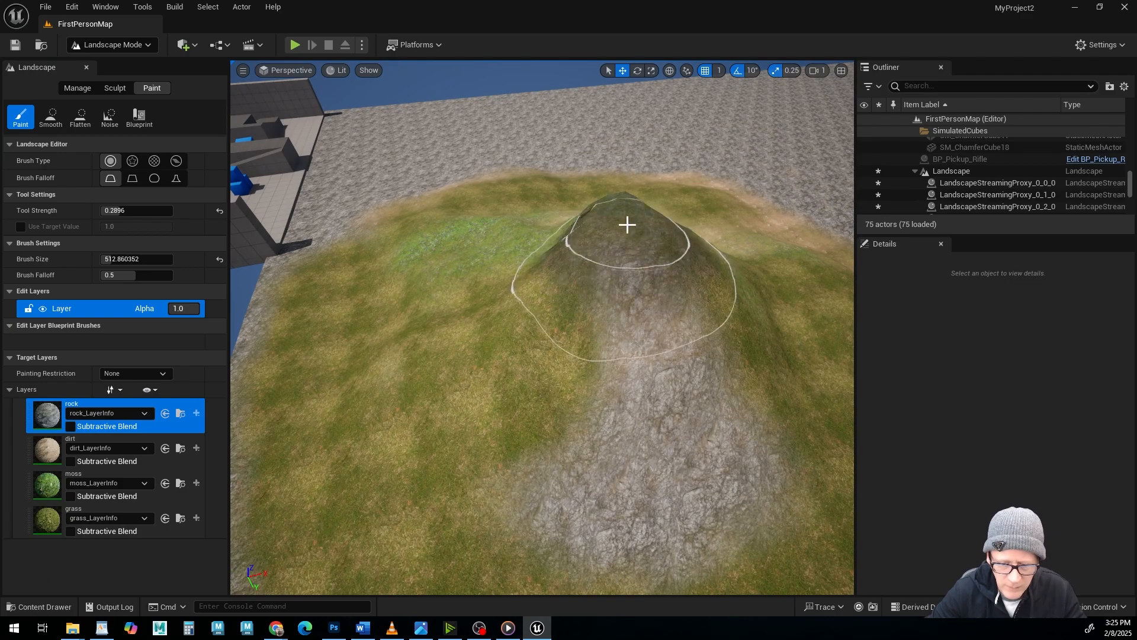
mouse_move(627, 225)
left_mouse_down()
mouse_move(708, 251)
mouse_move(468, 273)
left_mouse_up()
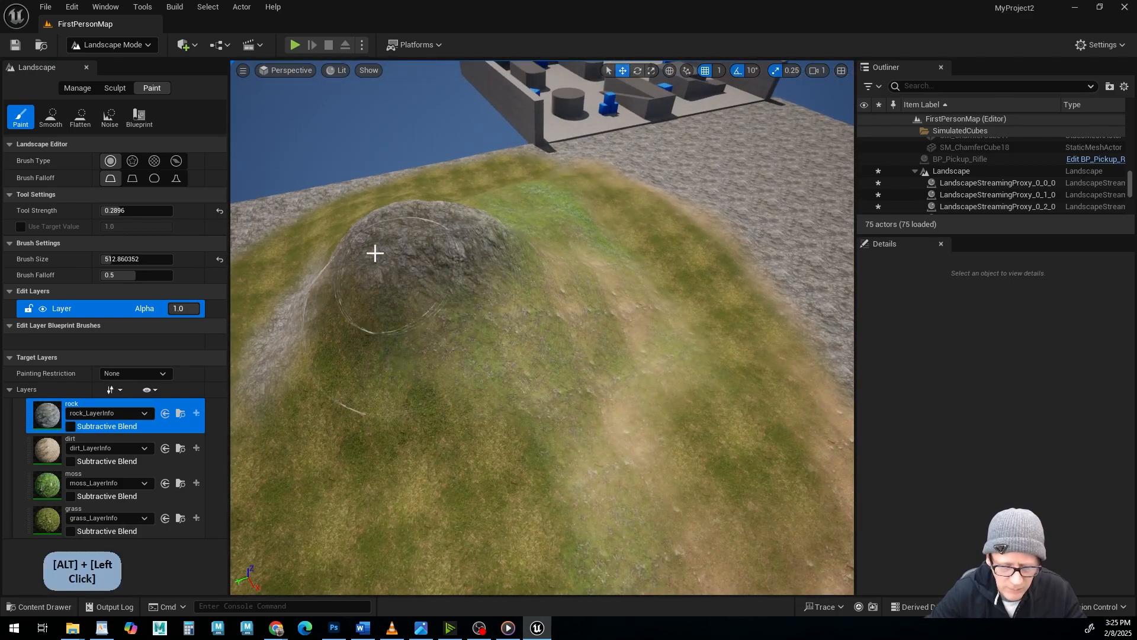
left_click_drag(375, 253, 520, 319, "alt")
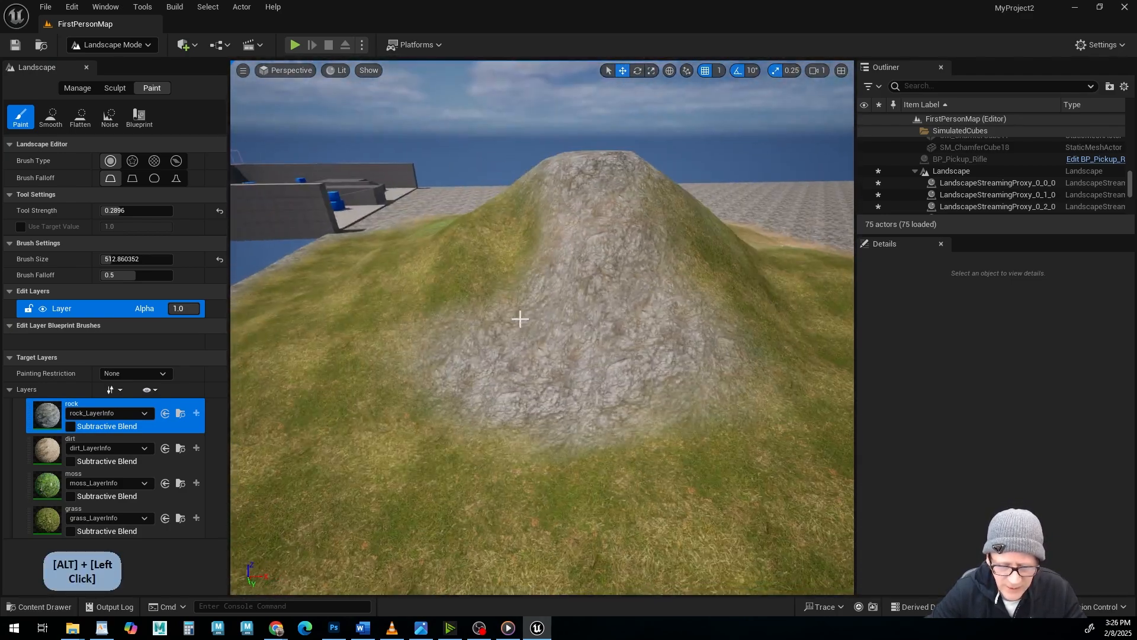
middle_click_drag(520, 318, 620, 353, "alt")
left_click_drag(620, 353, 510, 300, "alt")
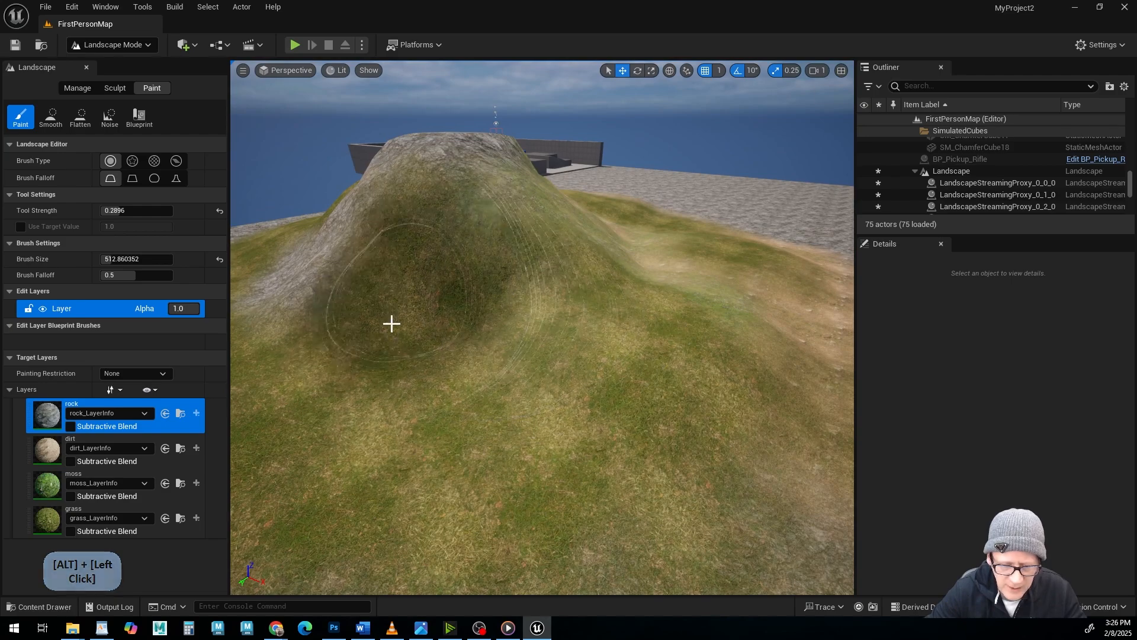
left_click_drag(770, 450, 658, 465, "alt")
middle_click_drag(657, 465, 688, 483, "alt")
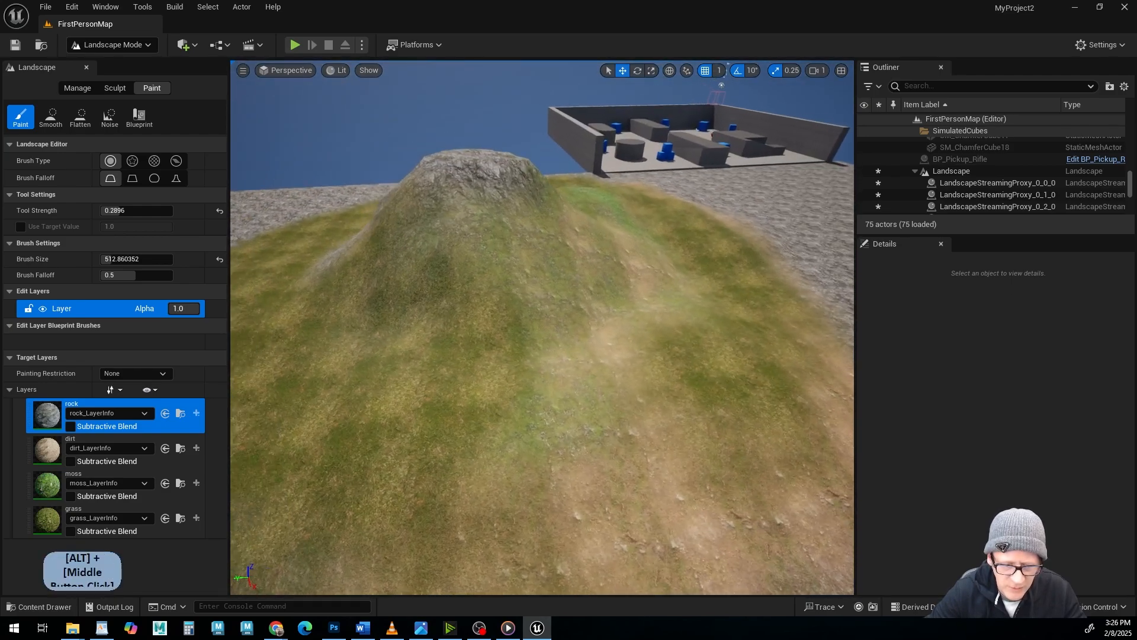
left_click_drag(350, 541, 384, 488, "alt")
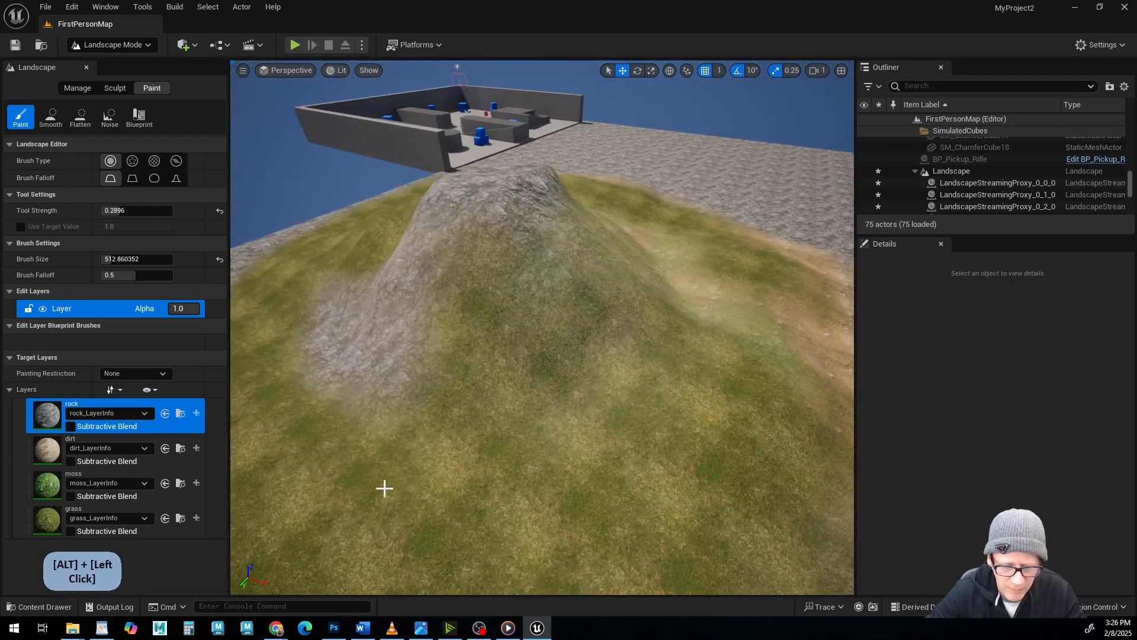
left_click_drag(488, 465, 472, 435, "alt")
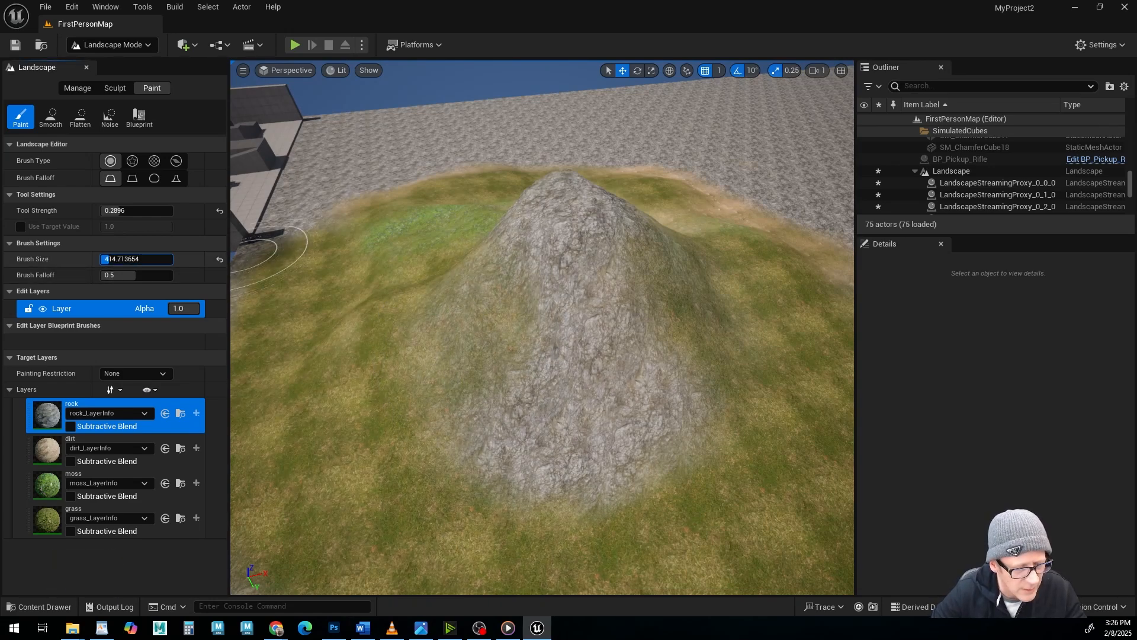
Set the brush size to about 391, paint rock on the hill's lower slopes, and undo the last paint stroke.
left_click_drag(637, 364, 497, 305, "alt")
mouse_move(483, 407)
left_mouse_down("alt")
mouse_move(483, 394)
mouse_move(457, 394)
mouse_move(488, 338)
mouse_move(521, 332)
mouse_move(438, 267)
mouse_move(569, 242)
mouse_move(663, 366)
mouse_move(637, 415)
mouse_move(616, 402)
mouse_move(662, 432)
left_mouse_up("alt")
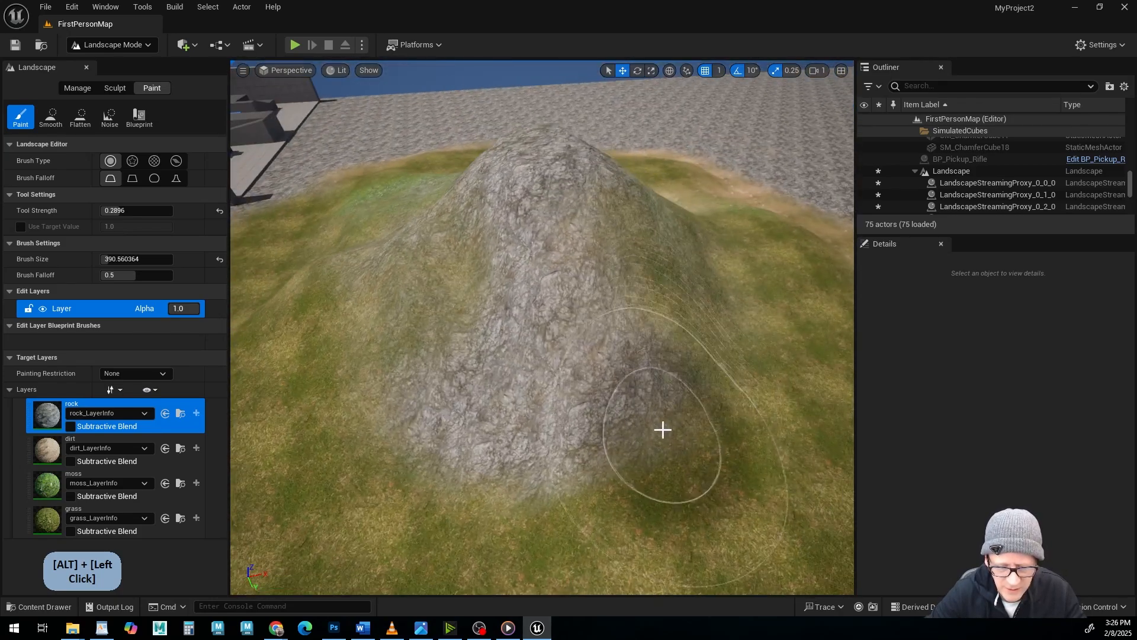
mouse_move(663, 432)
middle_mouse_down("alt")
mouse_move(634, 355)
mouse_move(614, 342)
middle_mouse_up("alt")
mouse_move(691, 323)
left_mouse_down("alt")
mouse_move(669, 324)
mouse_move(690, 324)
left_mouse_up("alt")
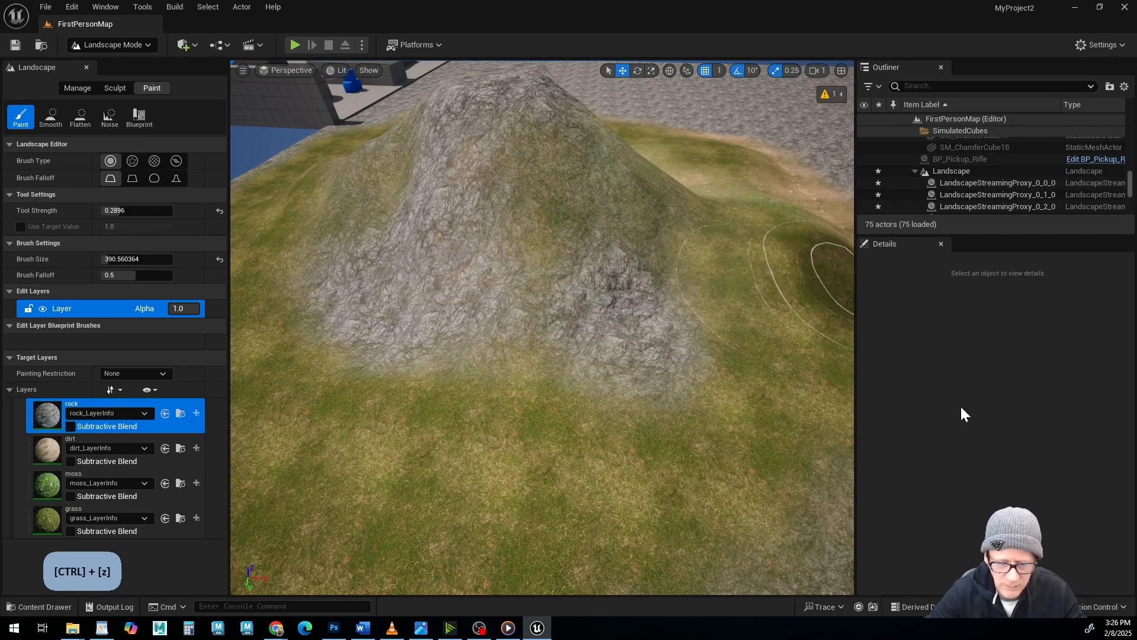
left_click_drag(739, 379, 640, 382, "alt")
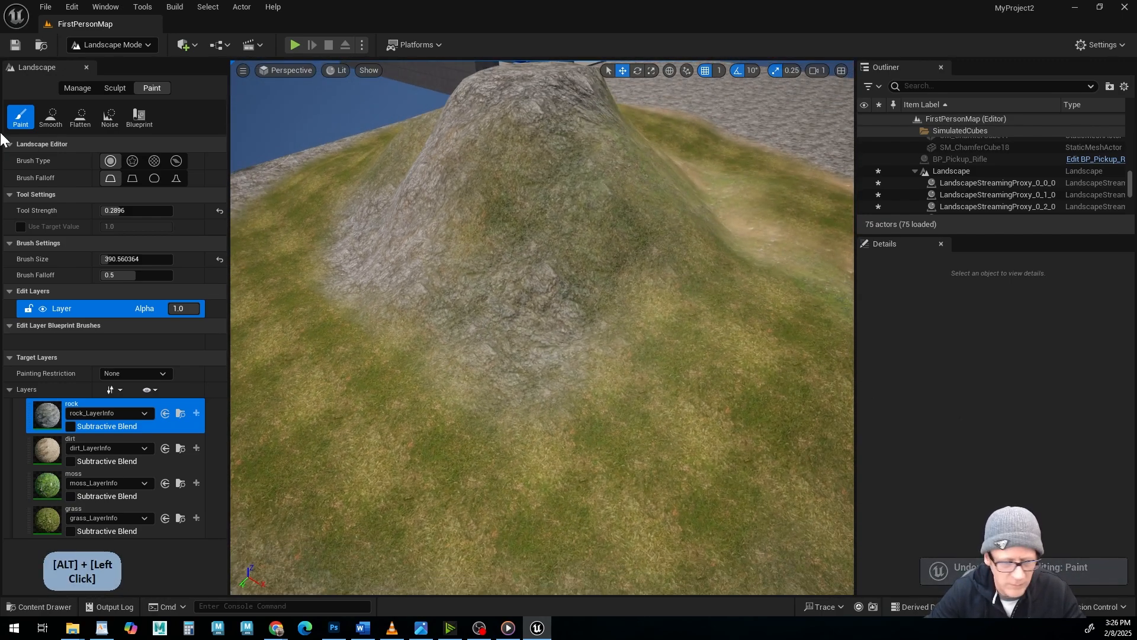
Choose the dirt layer, set the brush size to about 272, and paint dirt patches across the hill's slopes and rock edges.
left_click(53, 448)
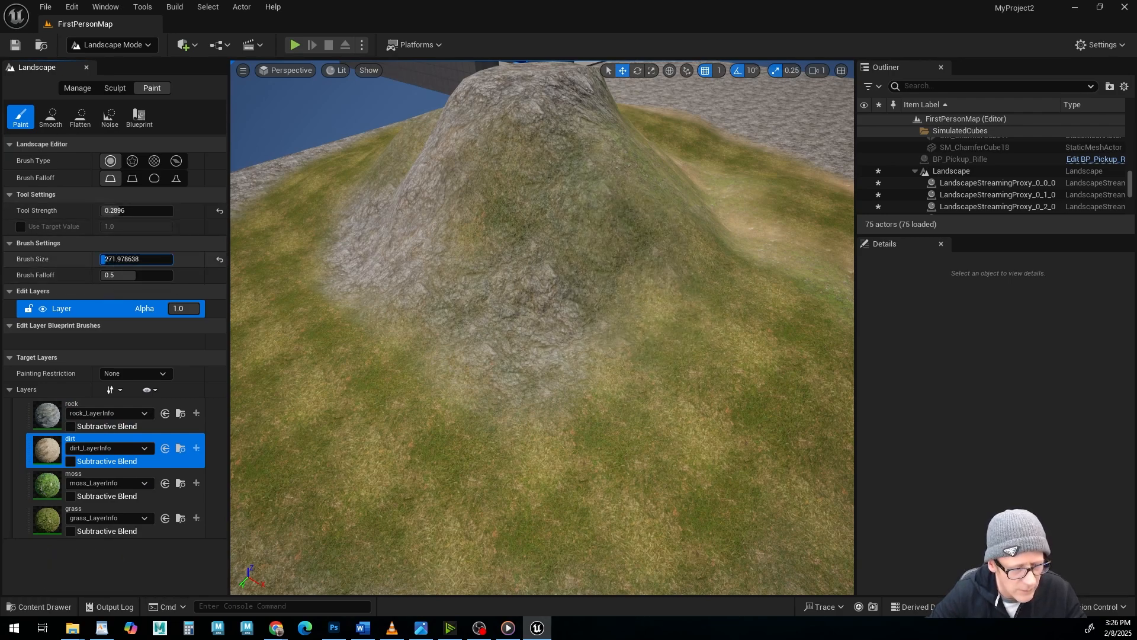
left_click_drag(563, 315, 563, 194, "alt")
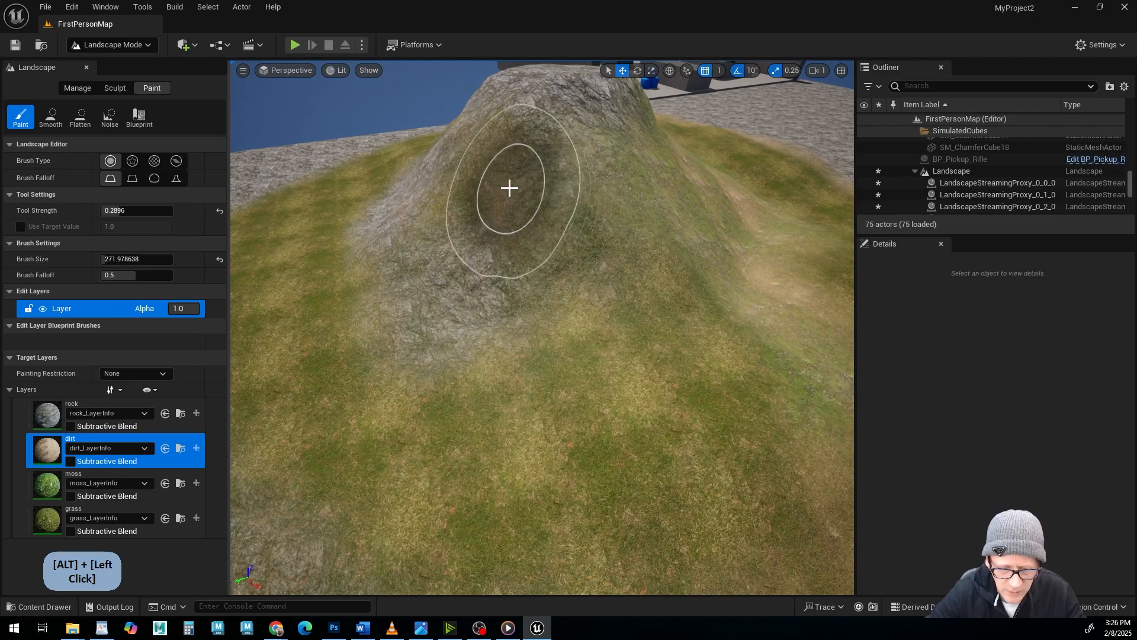
left_click_drag(657, 290, 612, 241, "alt")
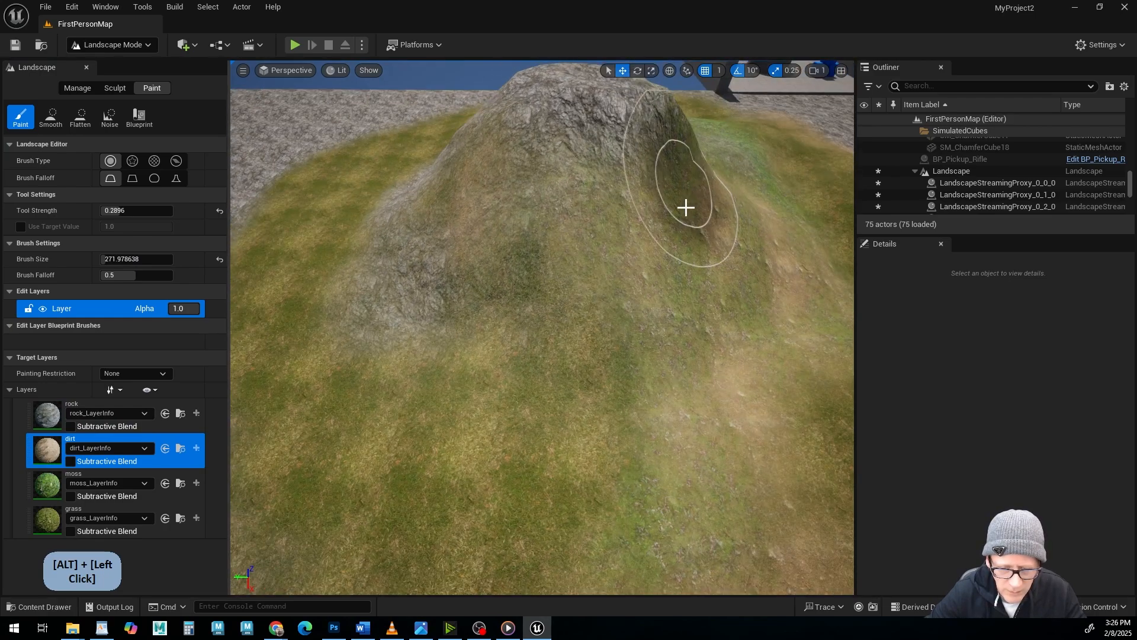
left_click_drag(686, 207, 711, 296, "alt")
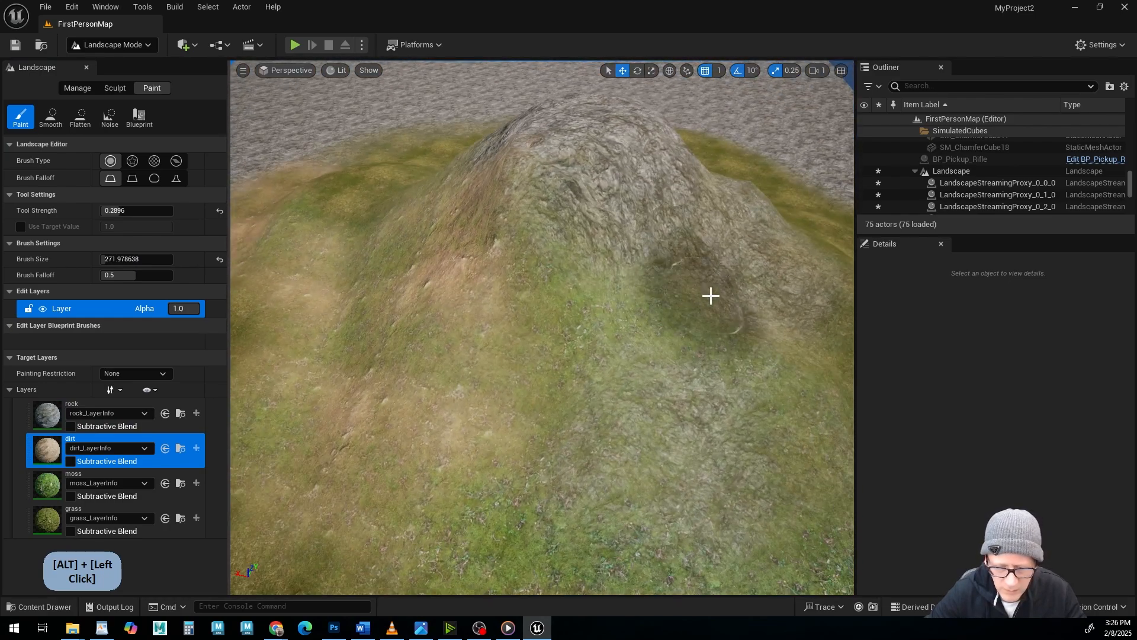
middle_click_drag(726, 297, 713, 285, "alt")
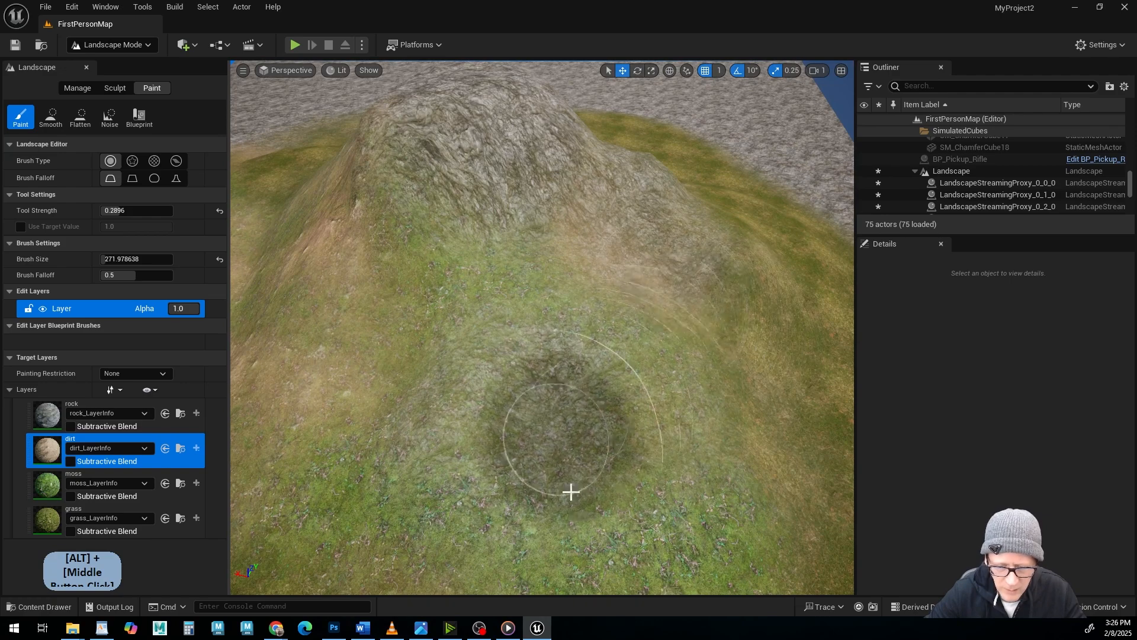
mouse_move(609, 303)
left_mouse_down()
mouse_move(487, 229)
mouse_move(374, 268)
mouse_move(541, 366)
mouse_move(572, 255)
left_mouse_up()
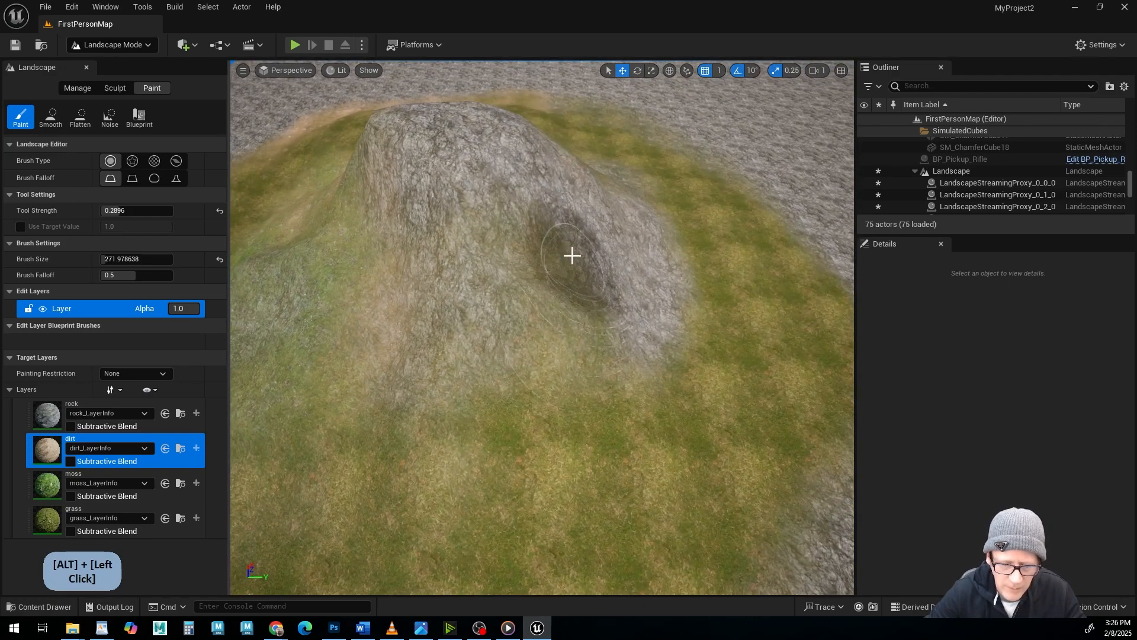
middle_click_drag(505, 469, 517, 481, "alt")
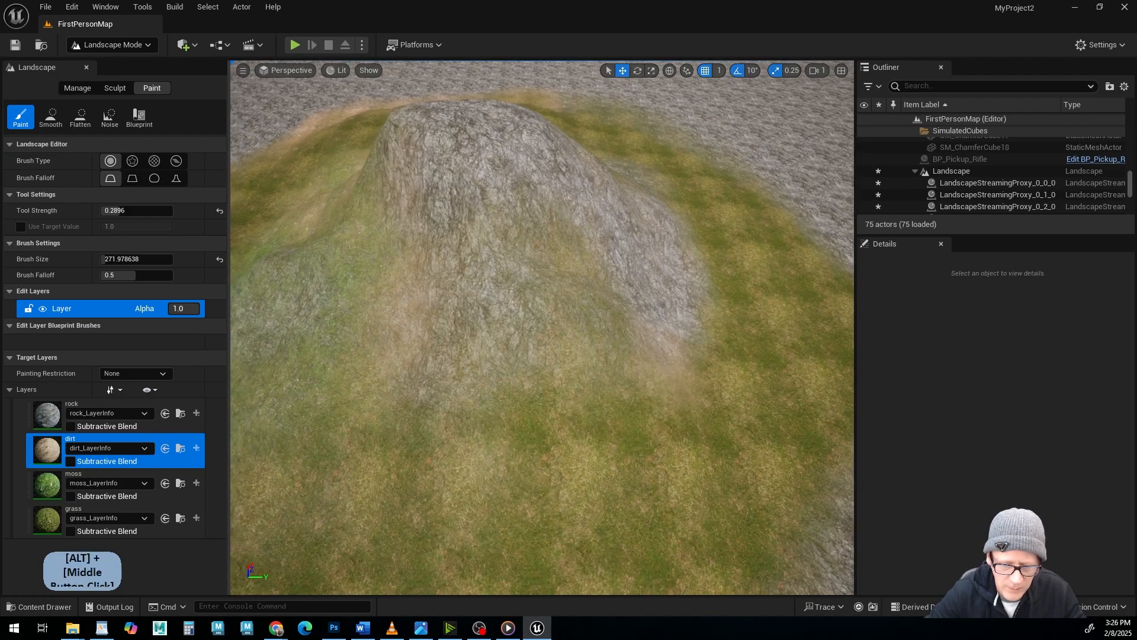
left_click_drag(516, 481, 462, 468, "alt")
left_click_drag(619, 358, 561, 353, "alt")
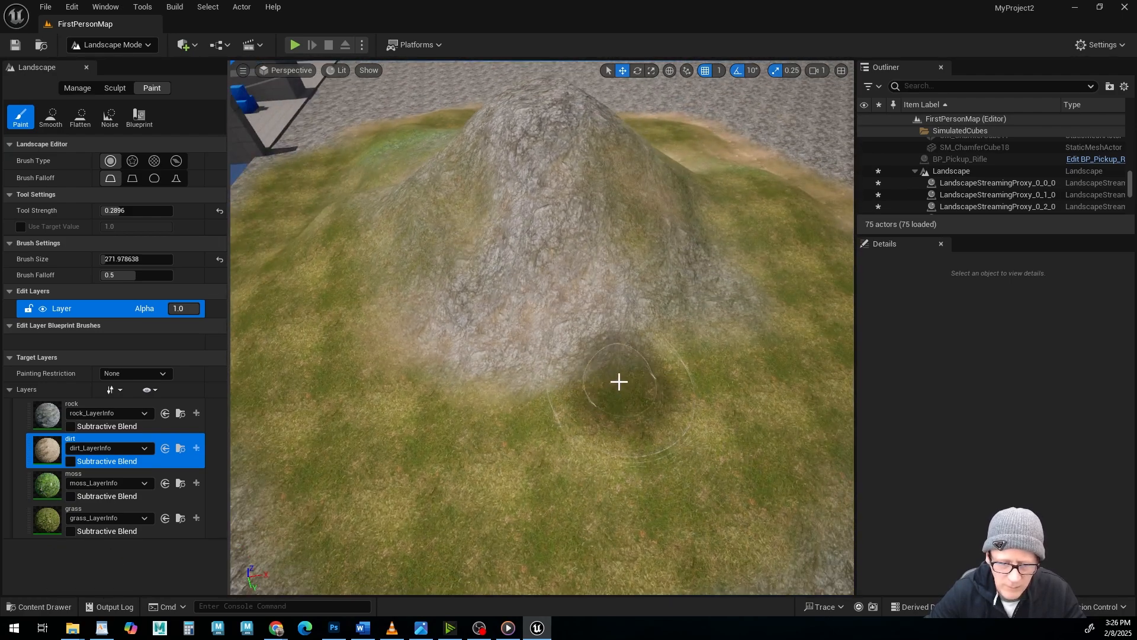
Choose the moss layer and paint moss patches onto the hill's rocky and dirt-covered slopes.
left_click(52, 486)
mouse_move(614, 380)
left_mouse_down("alt")
mouse_move(610, 355)
mouse_move(454, 252)
left_mouse_up("alt")
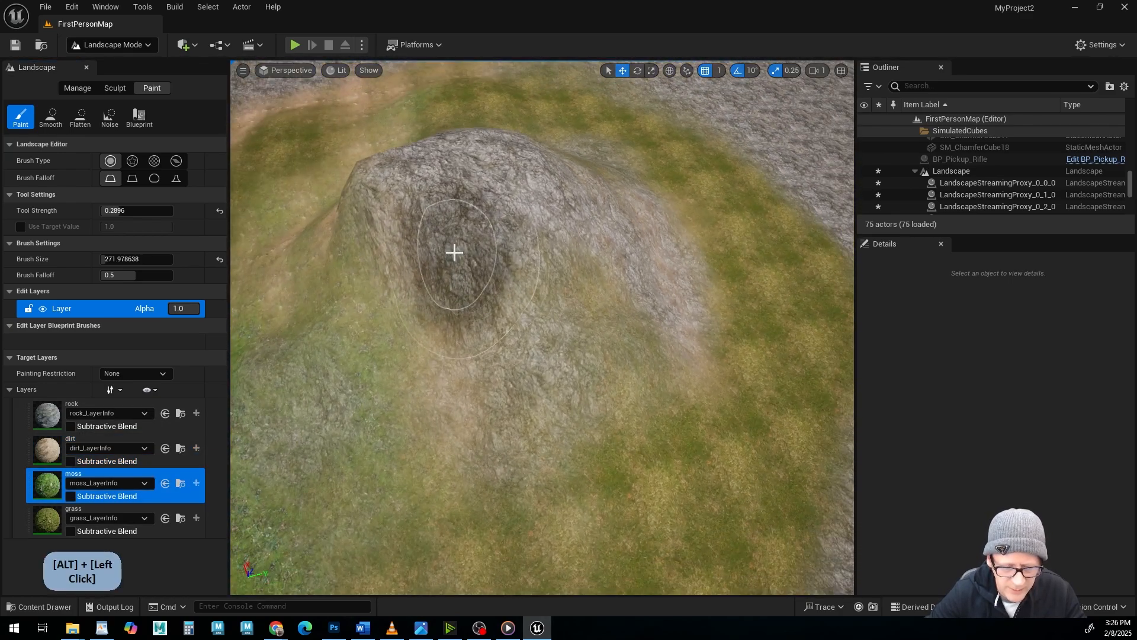
left_click_drag(554, 399, 448, 346, "alt")
left_click_drag(698, 546, 619, 356, "alt")
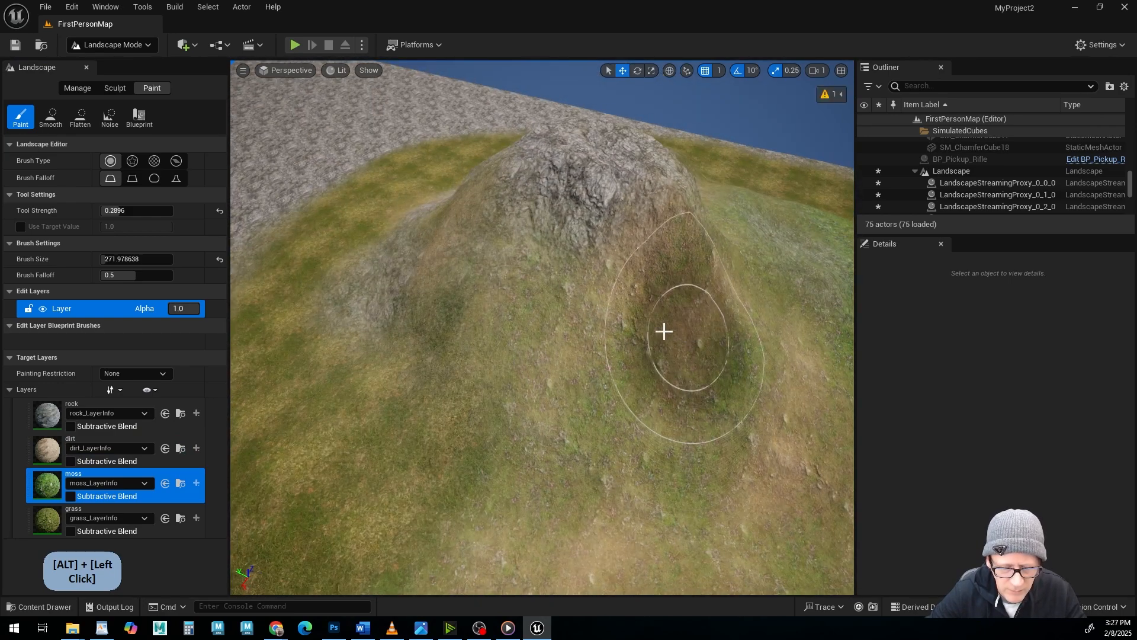
left_click_drag(541, 472, 489, 392, "alt")
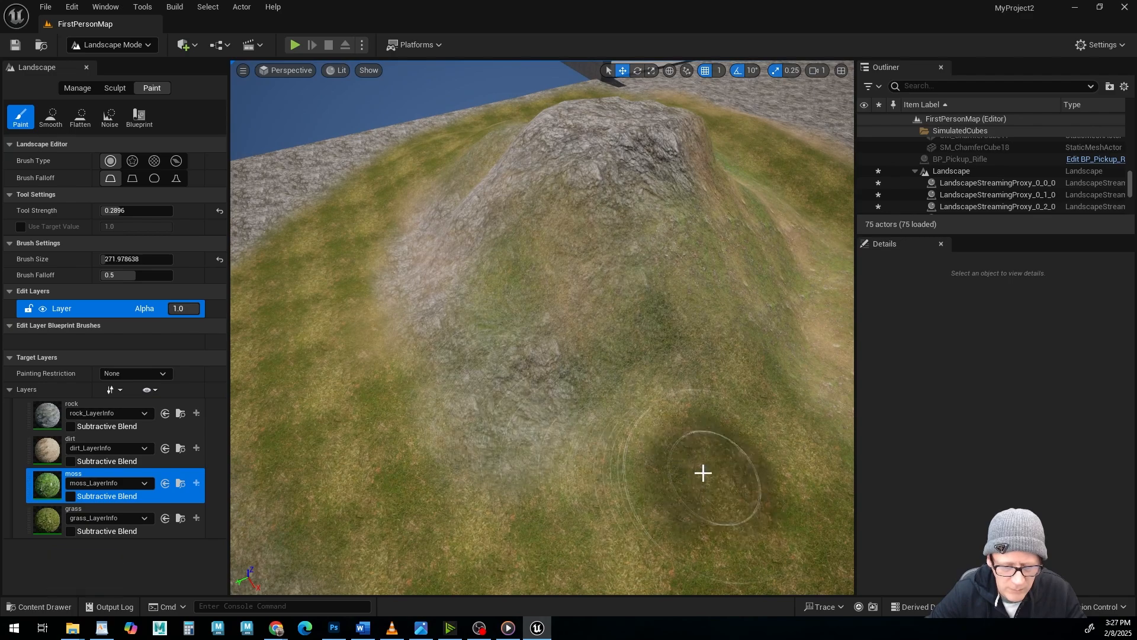
Blend moss into the grass around the hill's foot and over the lower slopes from all sides.
middle_click_drag(598, 548, 616, 515, "alt")
left_click_drag(561, 409, 669, 408, "alt")
right_click_drag(563, 403, 518, 403, "alt")
middle_click_drag(519, 403, 492, 397, "alt")
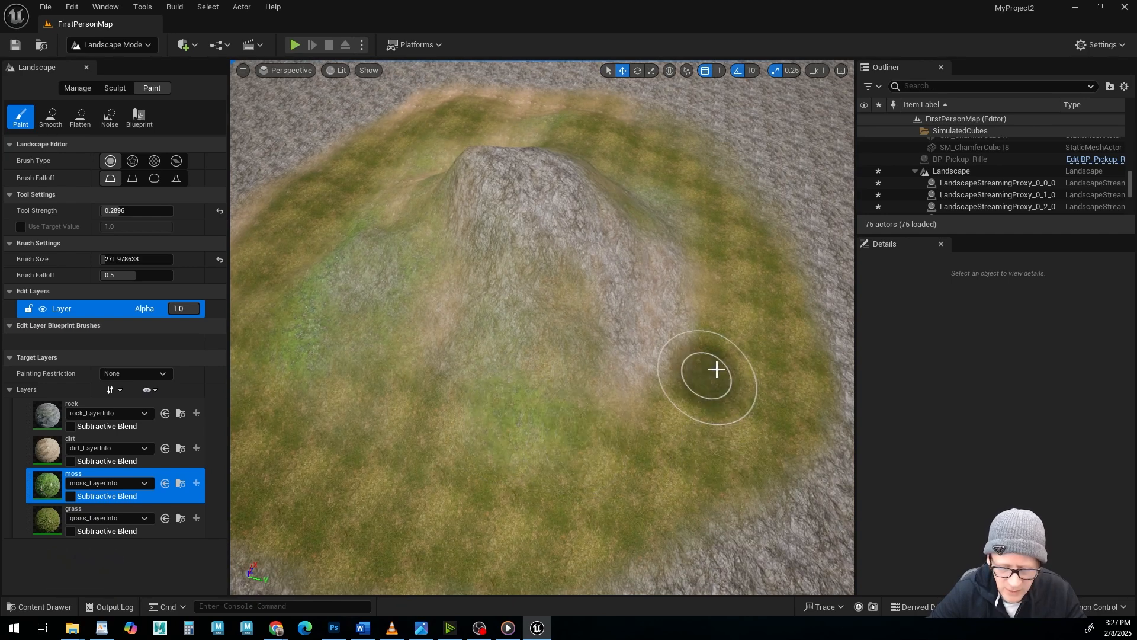
left_click_drag(653, 447, 741, 409, "alt")
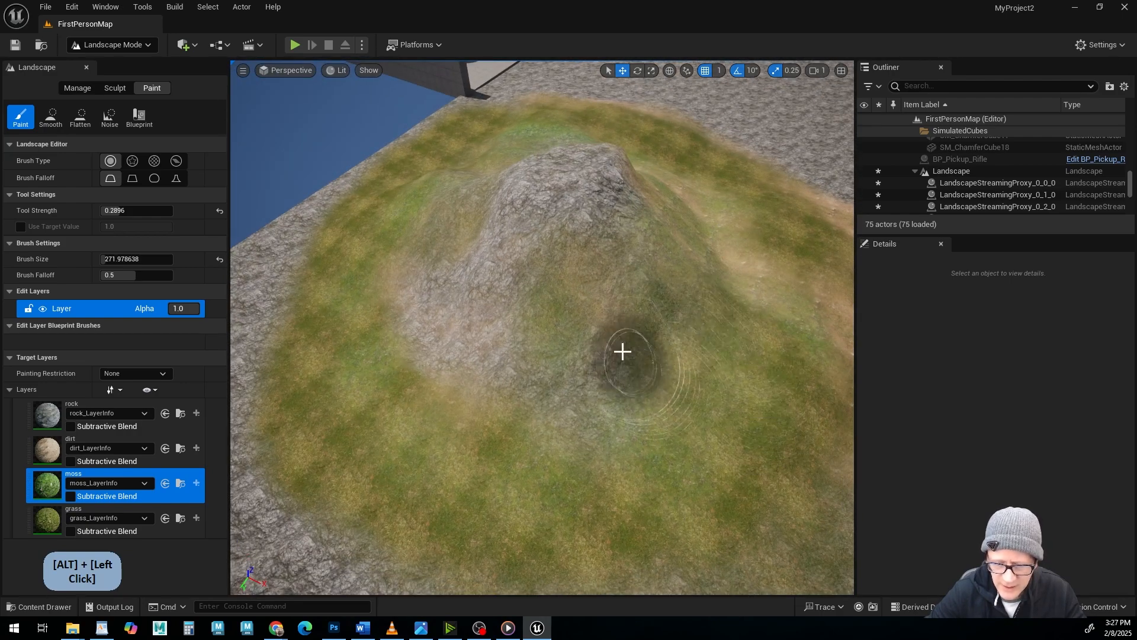
left_click_drag(734, 492, 658, 513, "alt")
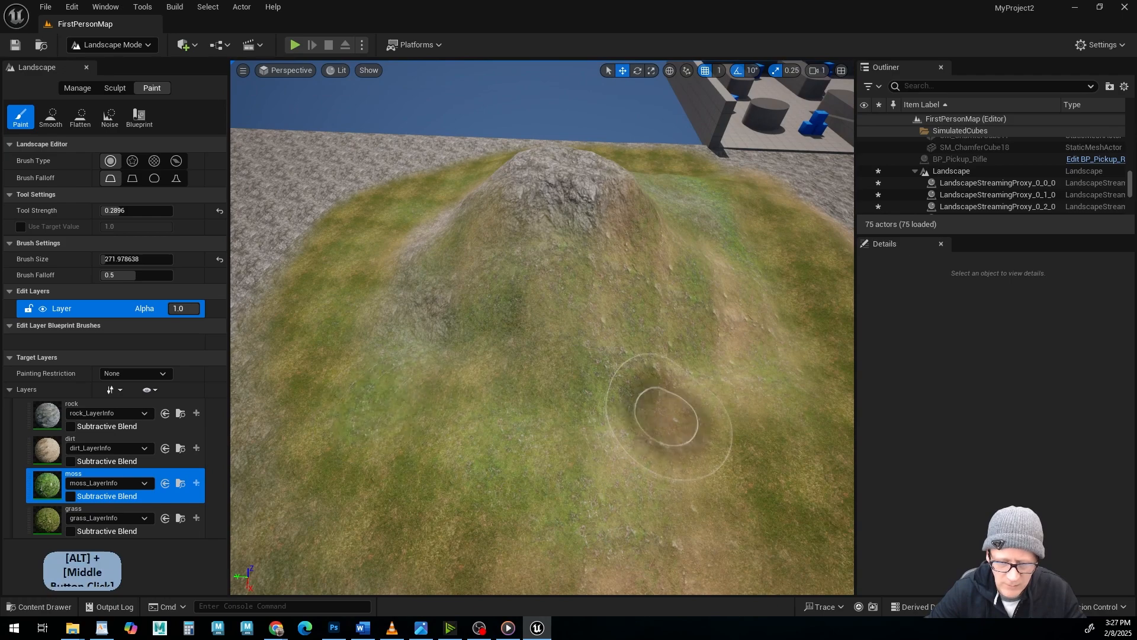
middle_click_drag(665, 411, 687, 456, "alt")
left_click_drag(720, 533, 628, 504, "alt")
left_click_drag(540, 331, 547, 444, "alt")
middle_click_drag(538, 297, 572, 332, "alt")
mouse_move(572, 332)
right_mouse_down("alt")
mouse_move(610, 344)
mouse_move(490, 246)
right_mouse_up("alt")
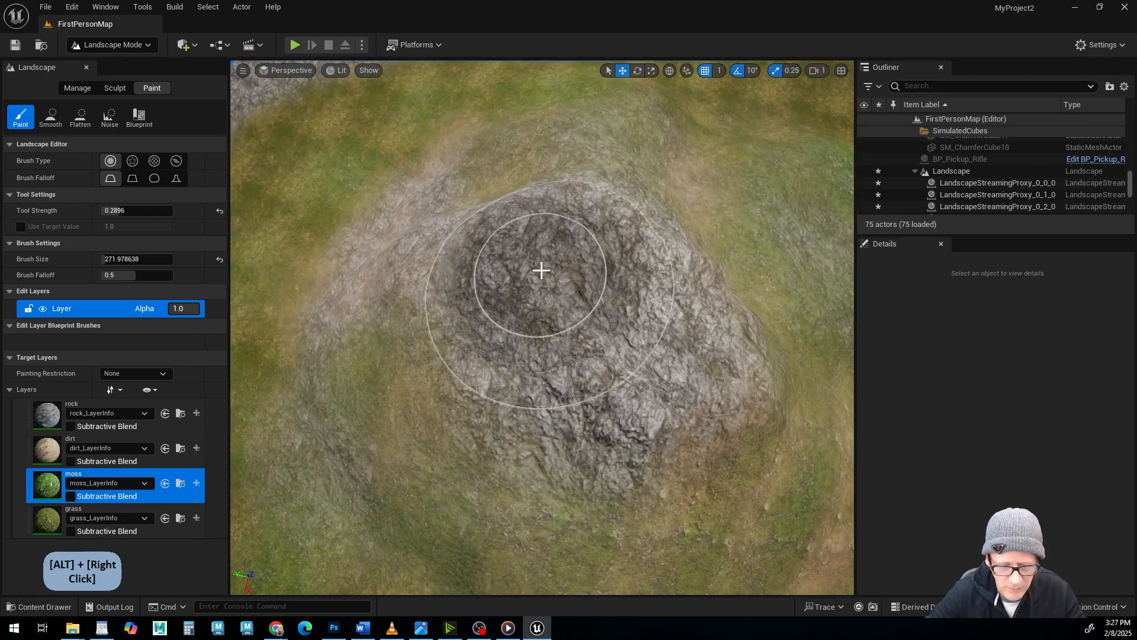
Play the level and walk from the starting area out to the foot of the painted hill.
left_click_drag(681, 375, 647, 345, "alt")
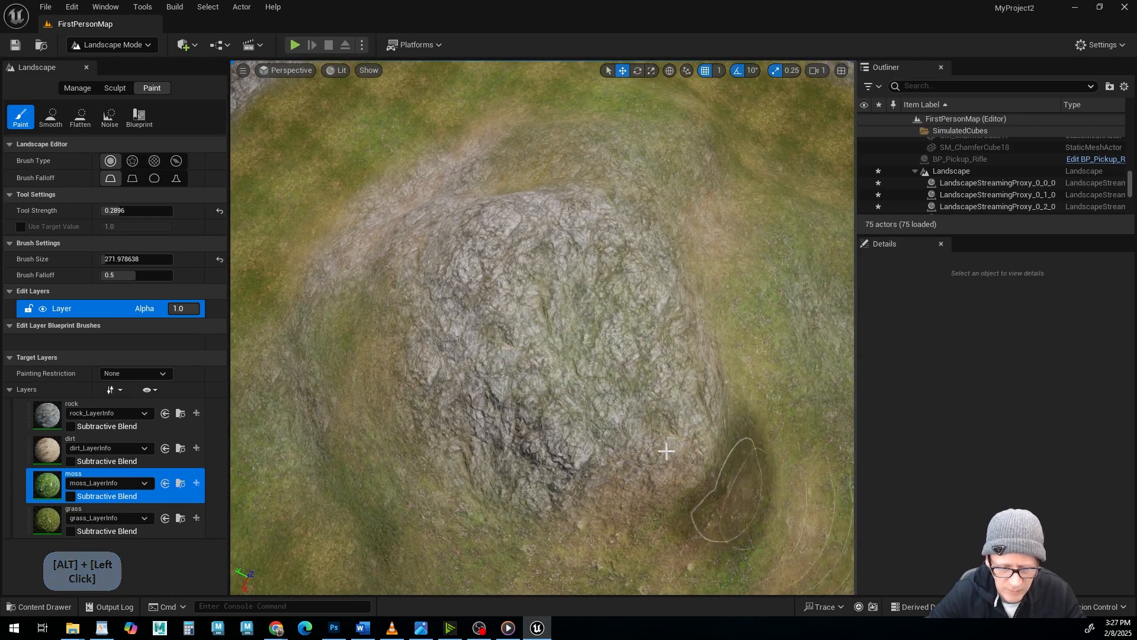
mouse_move(665, 452)
left_mouse_down("alt")
mouse_move(634, 430)
mouse_move(616, 362)
left_mouse_up("alt")
middle_click_drag(616, 362, 614, 385, "alt")
left_click_drag(614, 357, 594, 325, "alt")
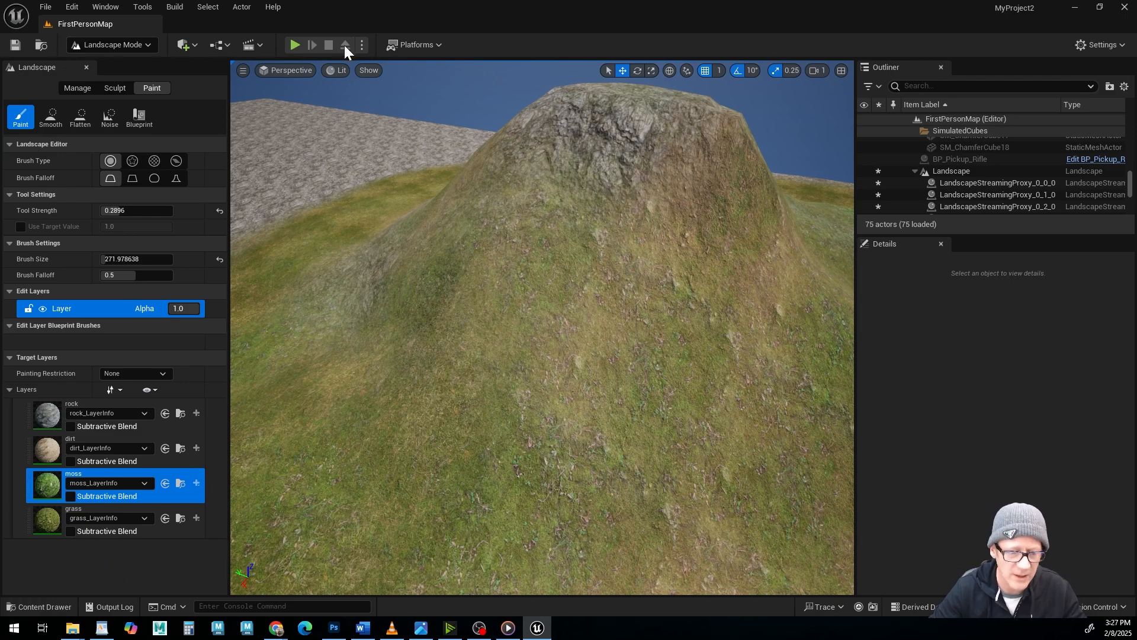
left_click(296, 46)
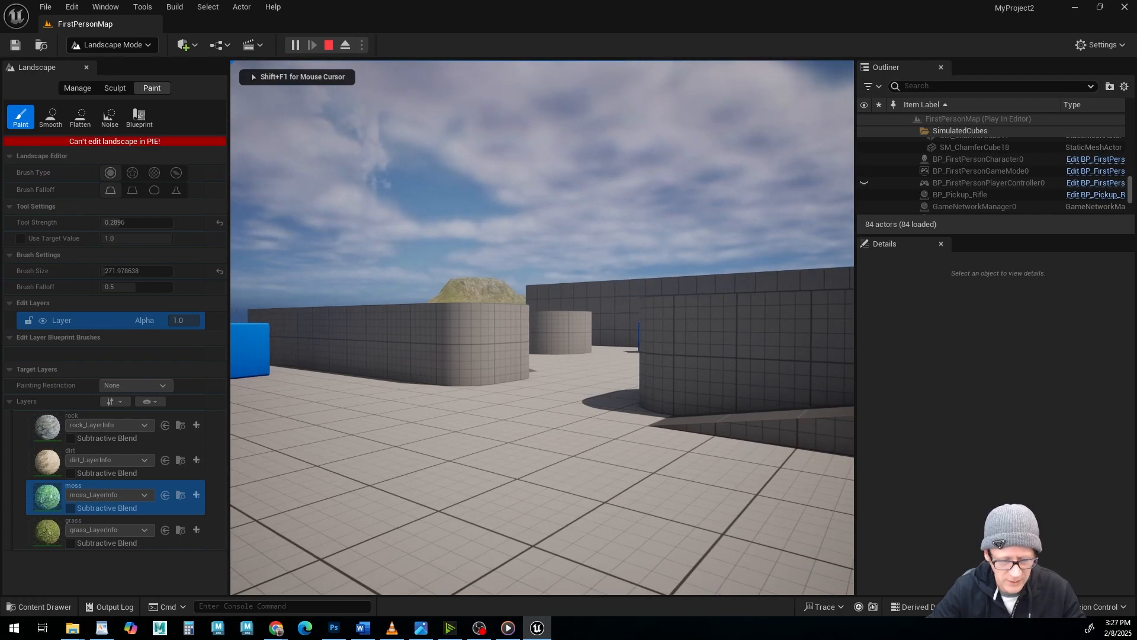
key("w")
key("w")
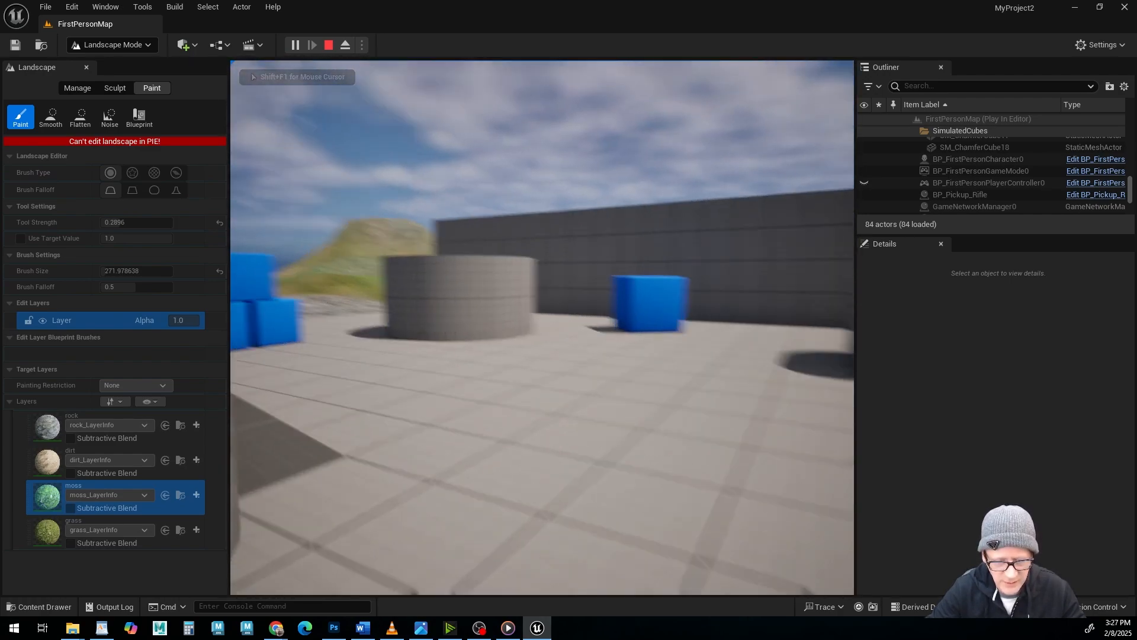
key("space")
key("w")
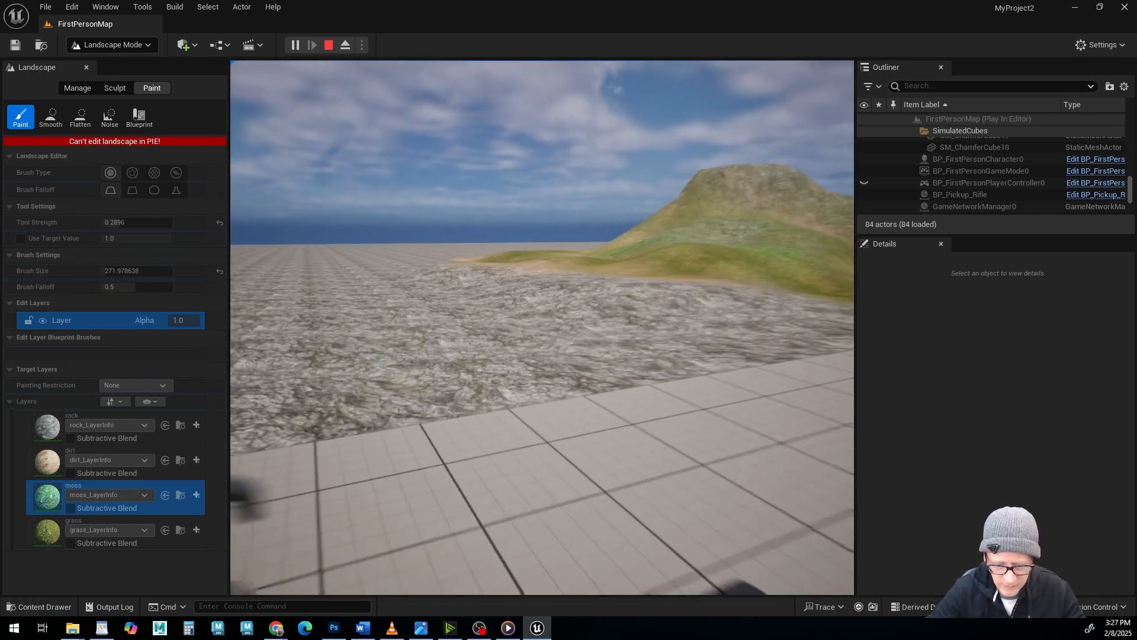
key("w")
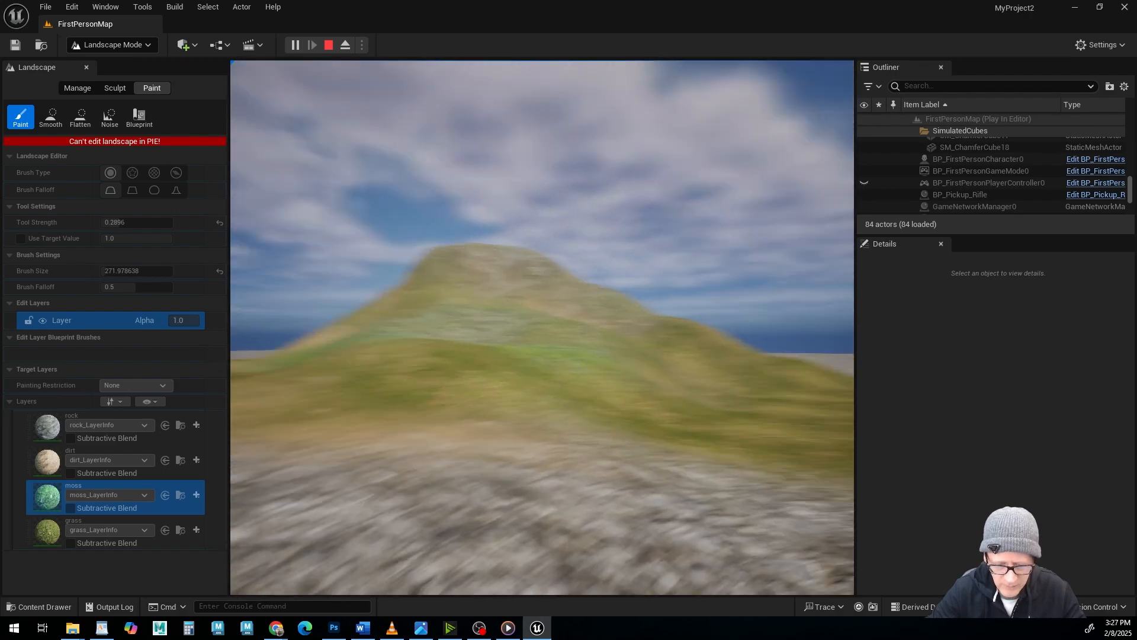
key("w")
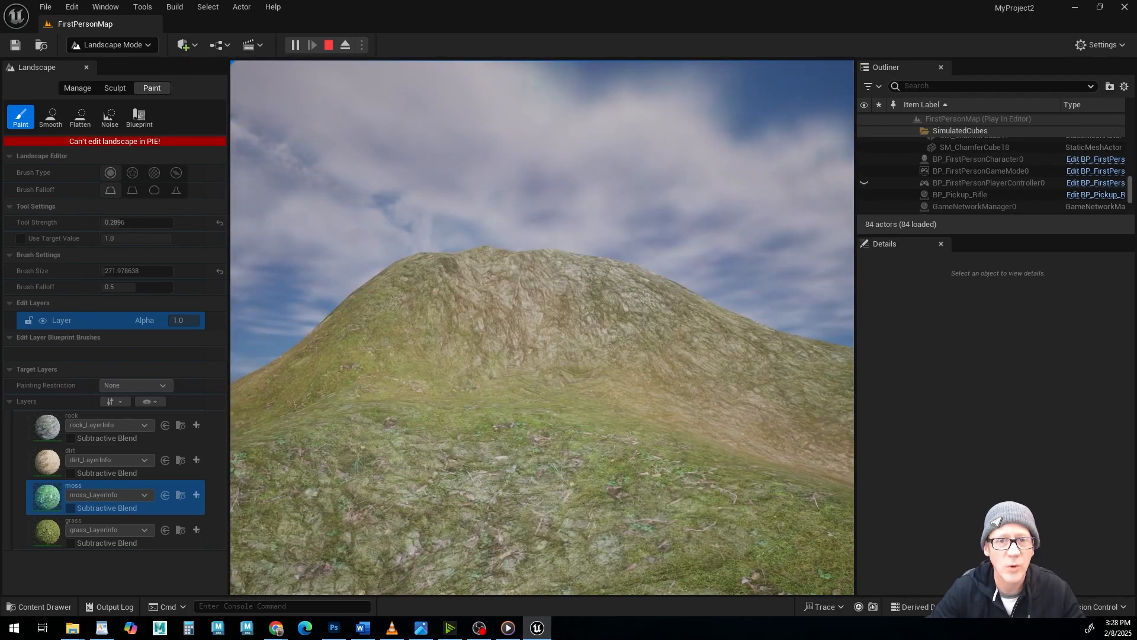
Climb over the hill to examine the blended landscape layers up close, and end the play session.
key("w")
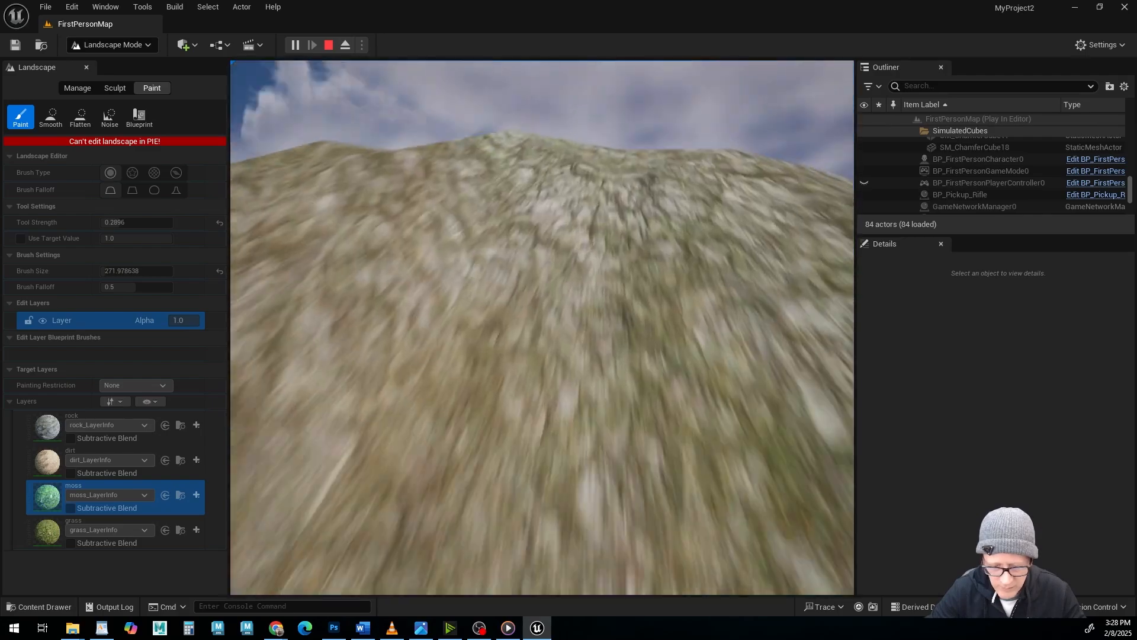
key("w")
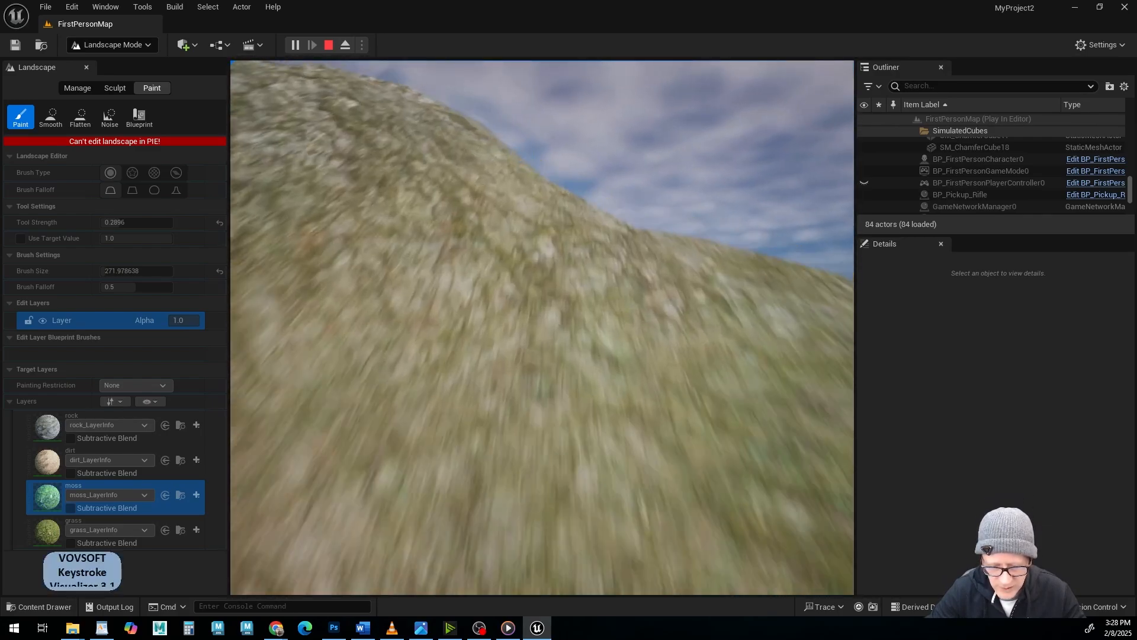
key("w")
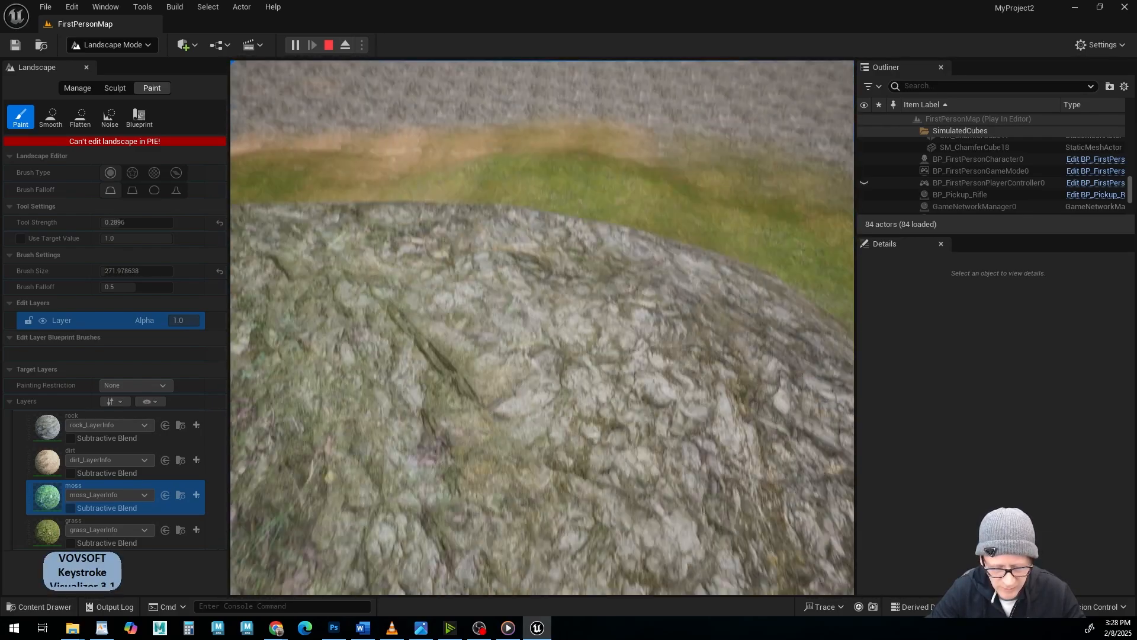
key("w")
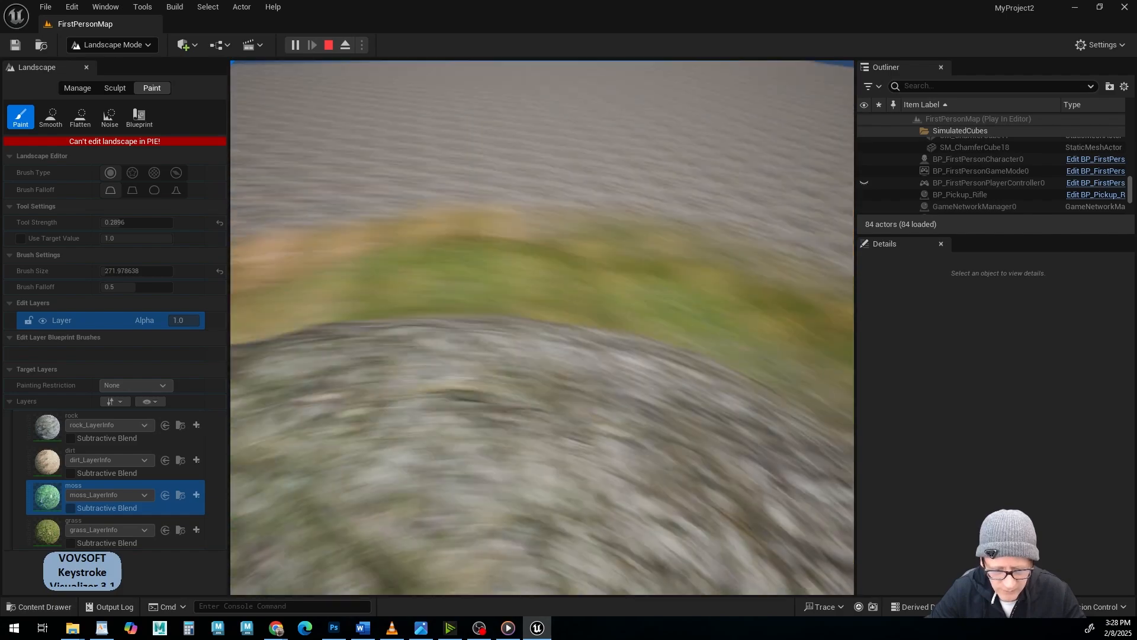
key("w")
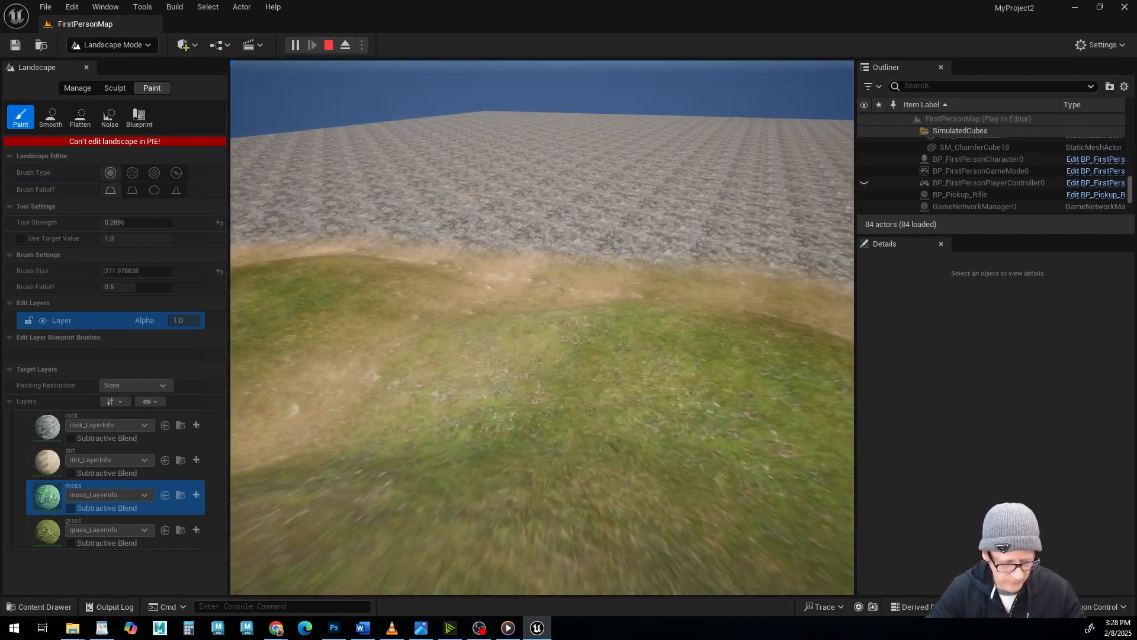
key("Escape")
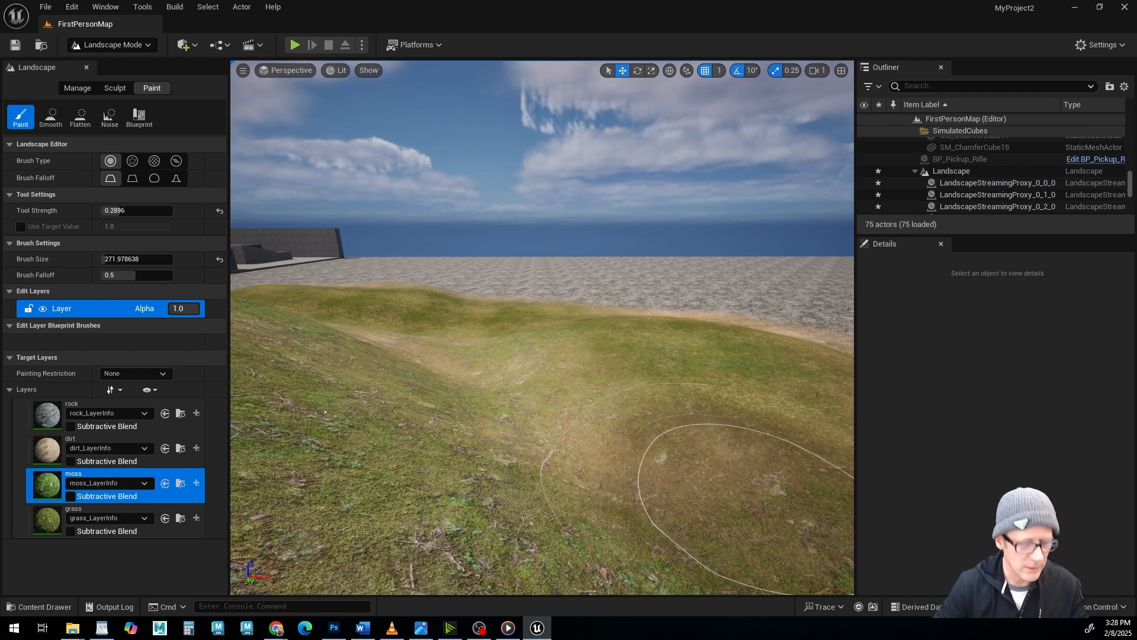
Open the M_Landscape material from the LANDSCAPE content folder and maximize its editor window.
left_click(47, 606)
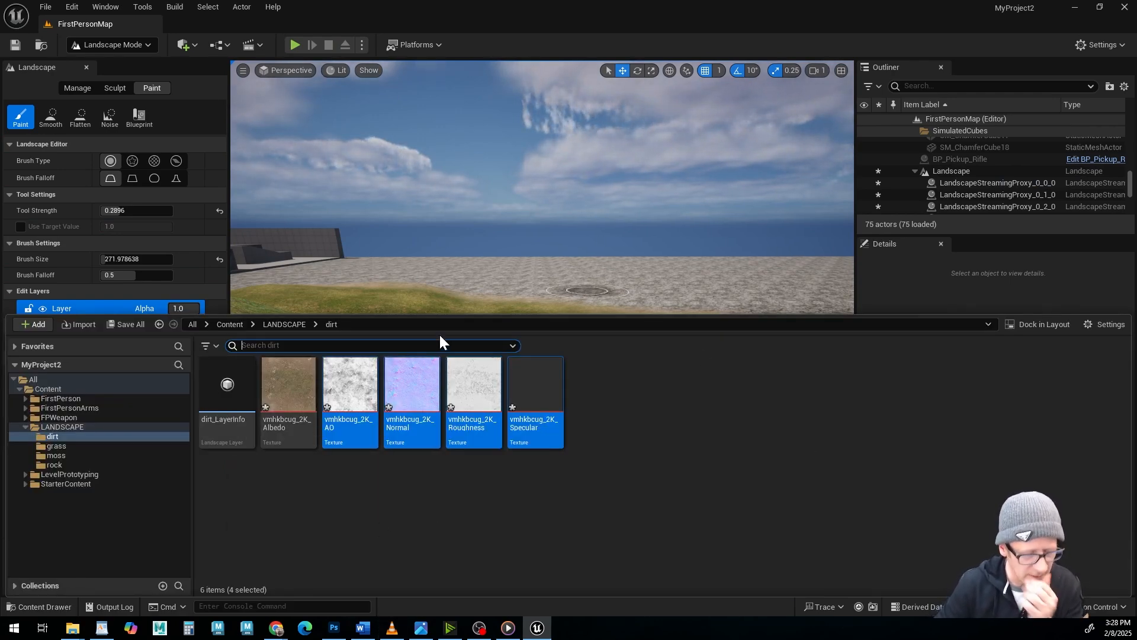
left_click(41, 426)
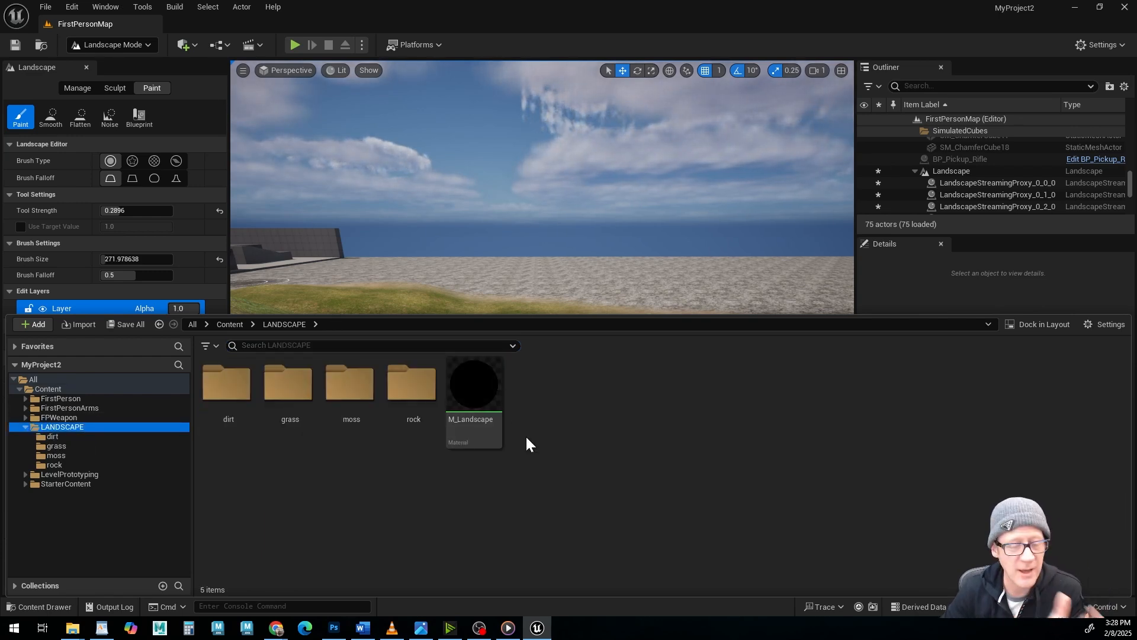
mouse_move(470, 389)
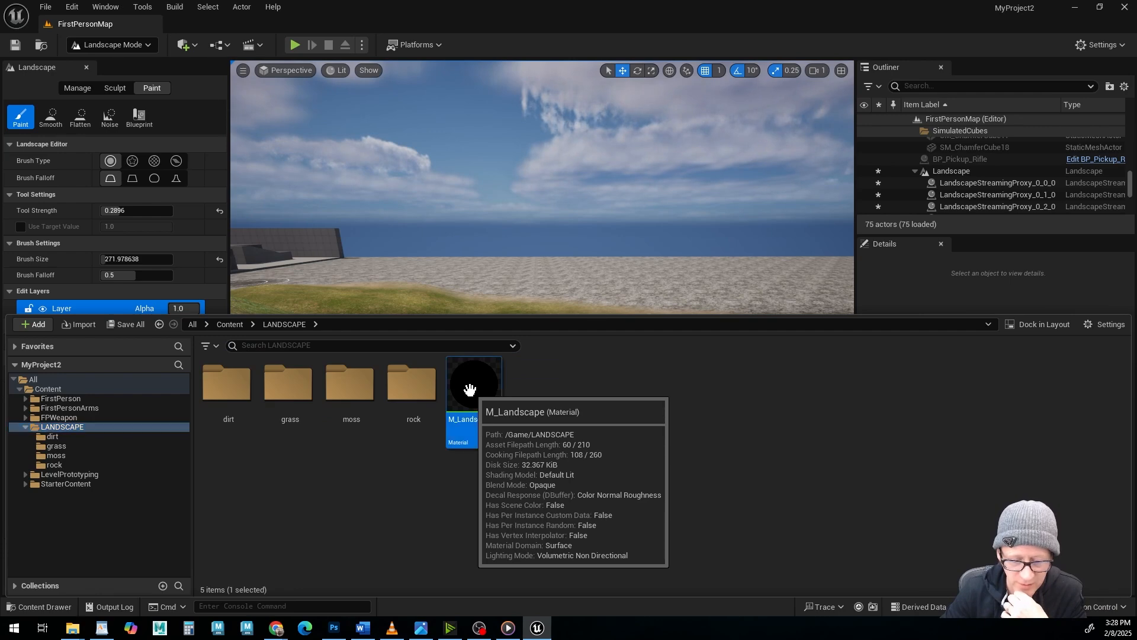
key("ctrl+space")
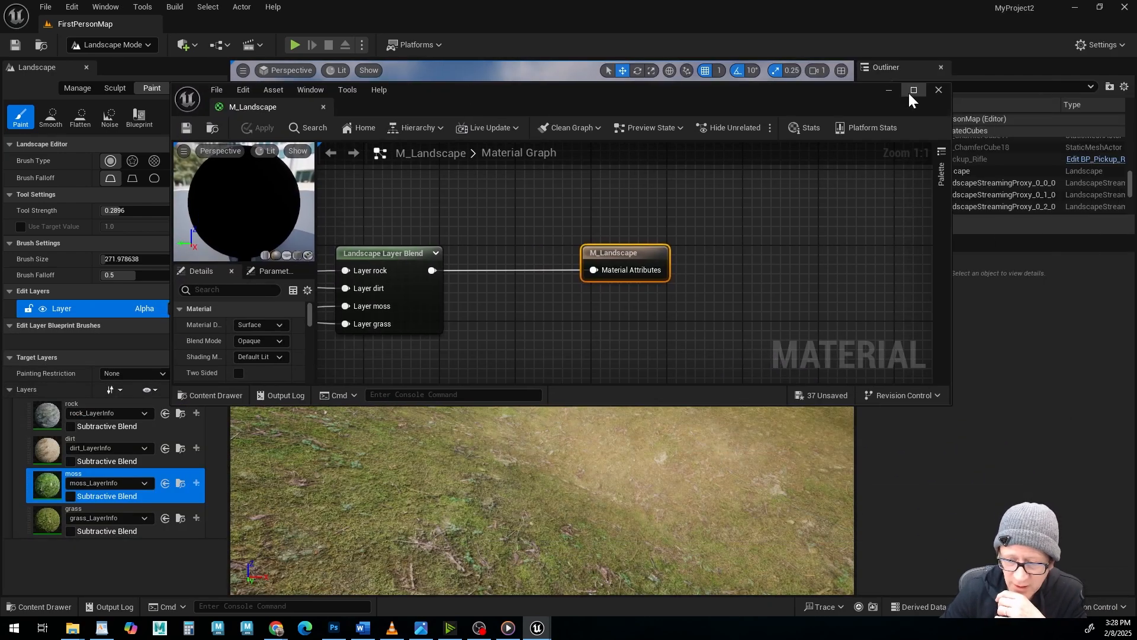
left_click(914, 90)
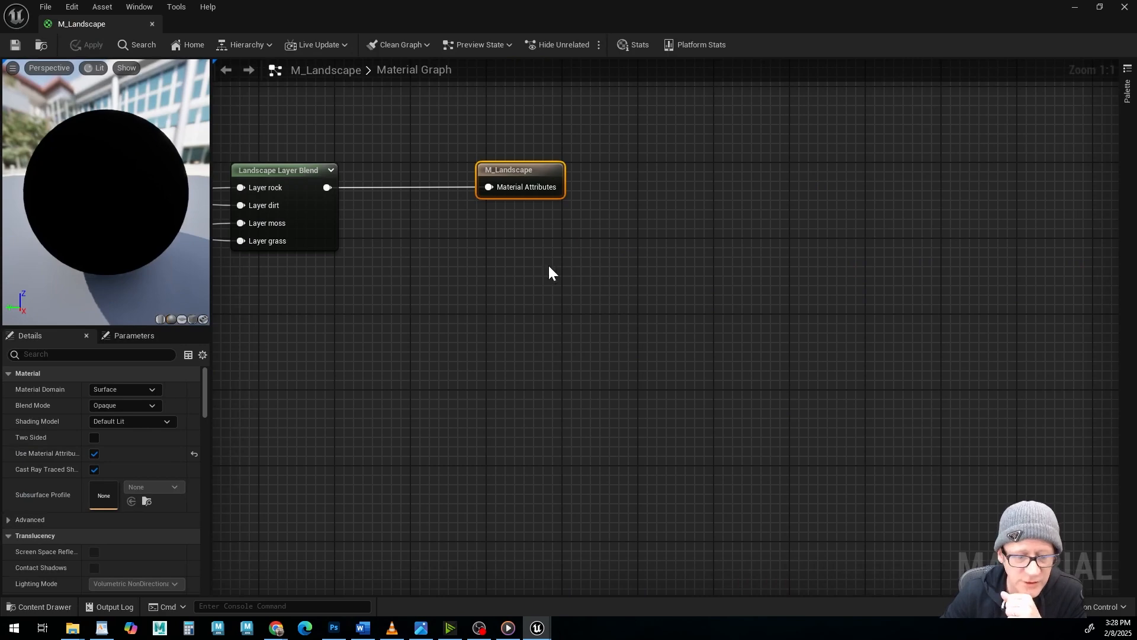
Set the sampler source of all five texture samples in the dirt group to Shared: Wrap.
right_click_drag(407, 279, 942, 435)
right_click_drag(363, 288, 776, 335)
scroll(771, 333, "down", 4)
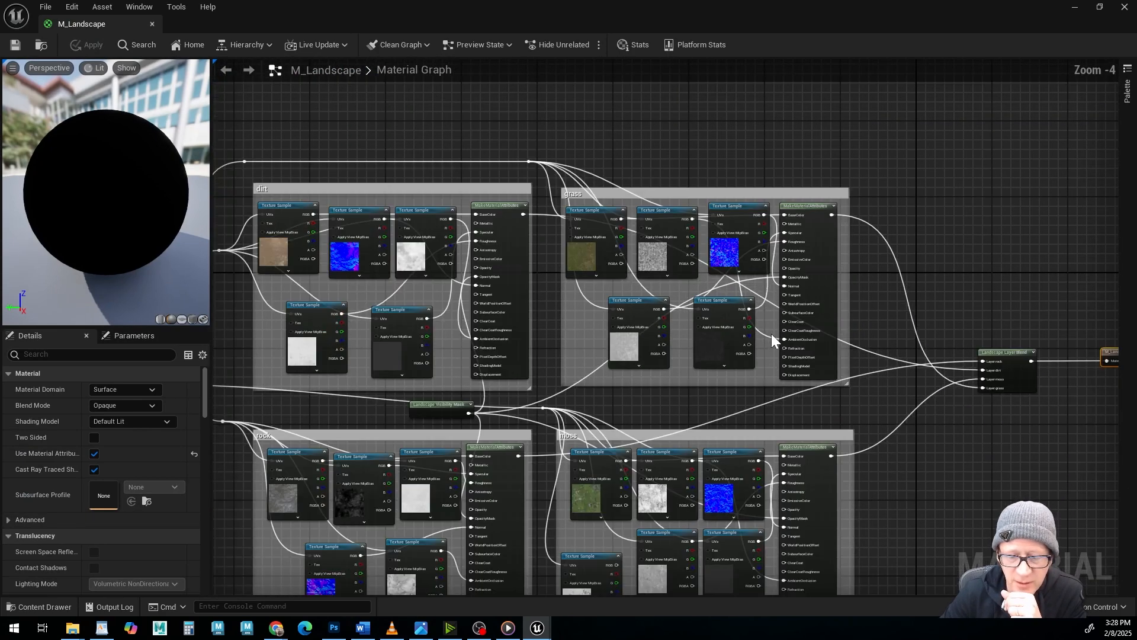
scroll(771, 333, "down", 1)
right_click_drag(610, 178, 633, 129)
scroll(494, 224, "up", 3)
scroll(518, 175, "up", 2)
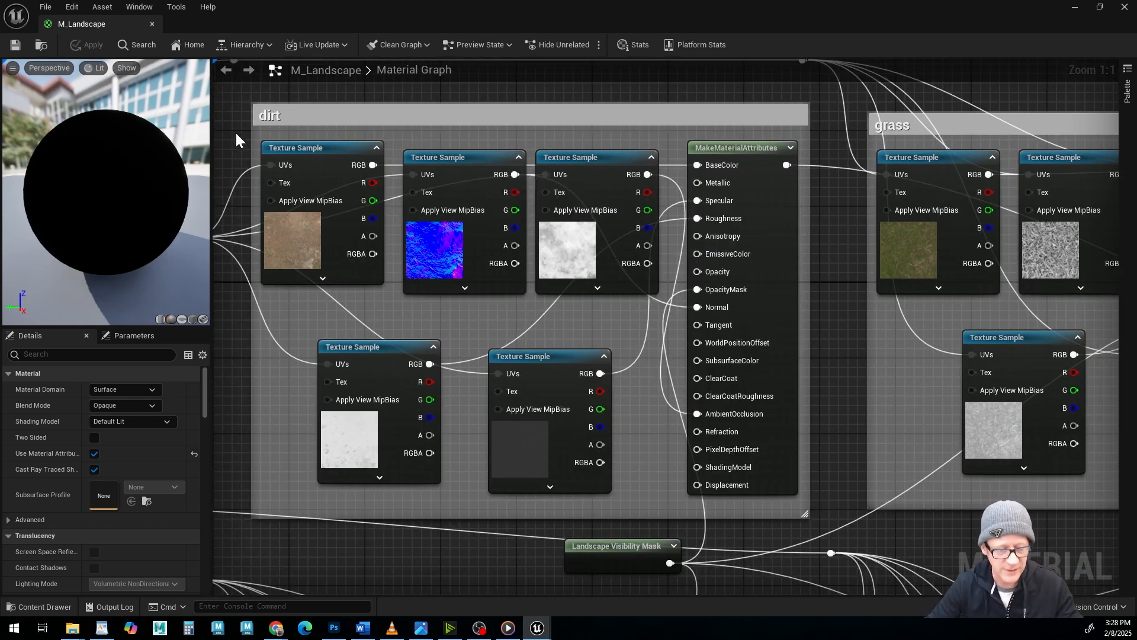
left_click_drag(226, 139, 599, 383)
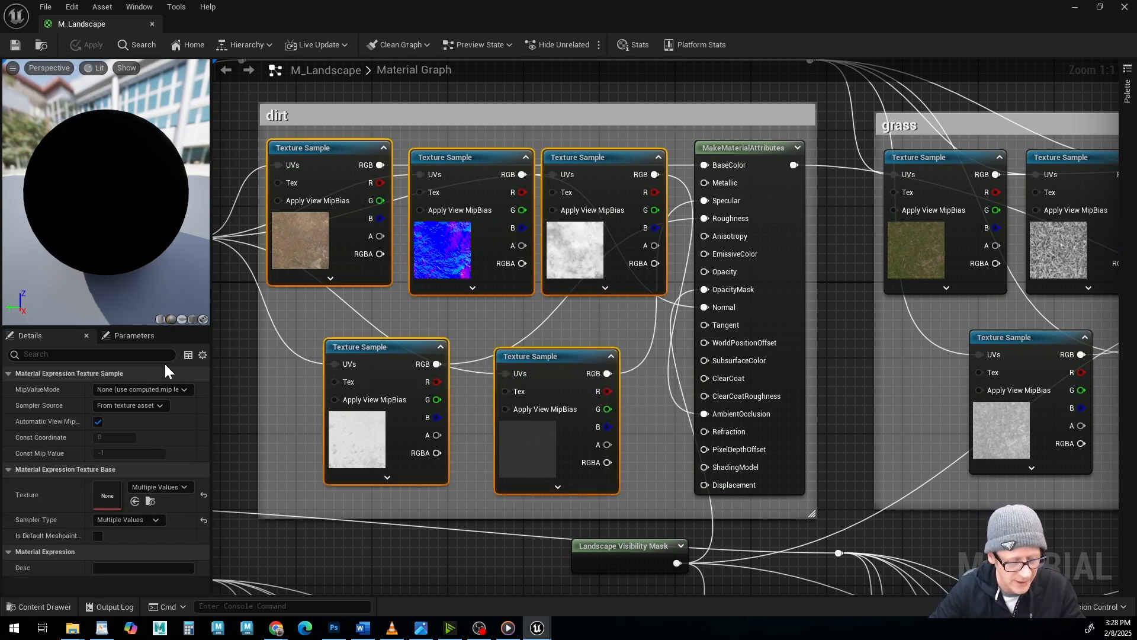
left_click(309, 147)
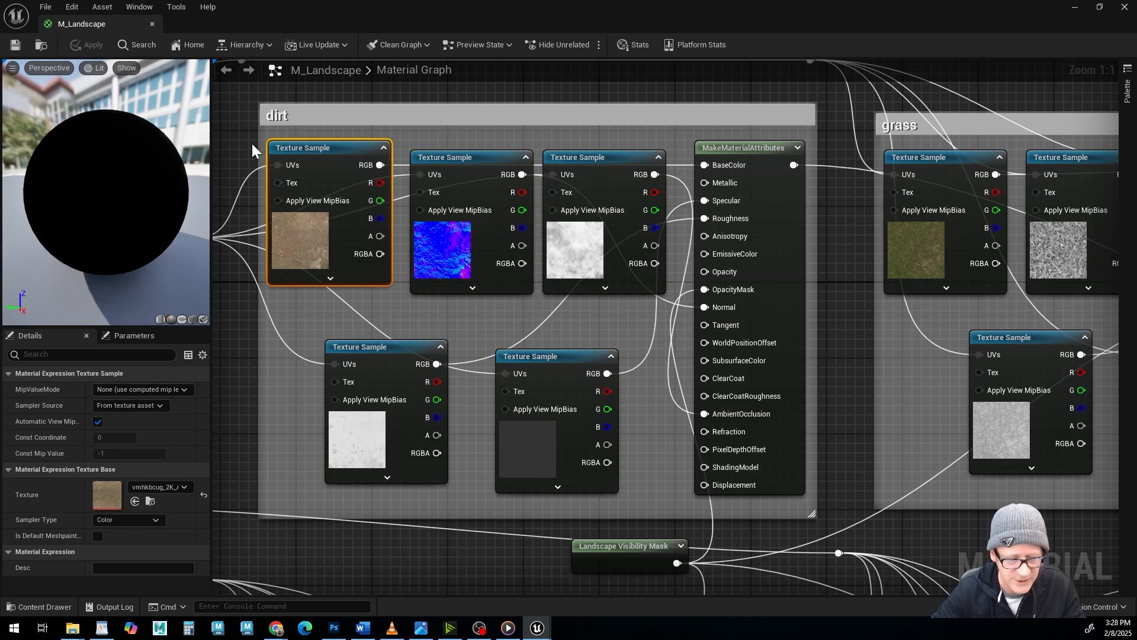
left_click_drag(247, 151, 578, 385)
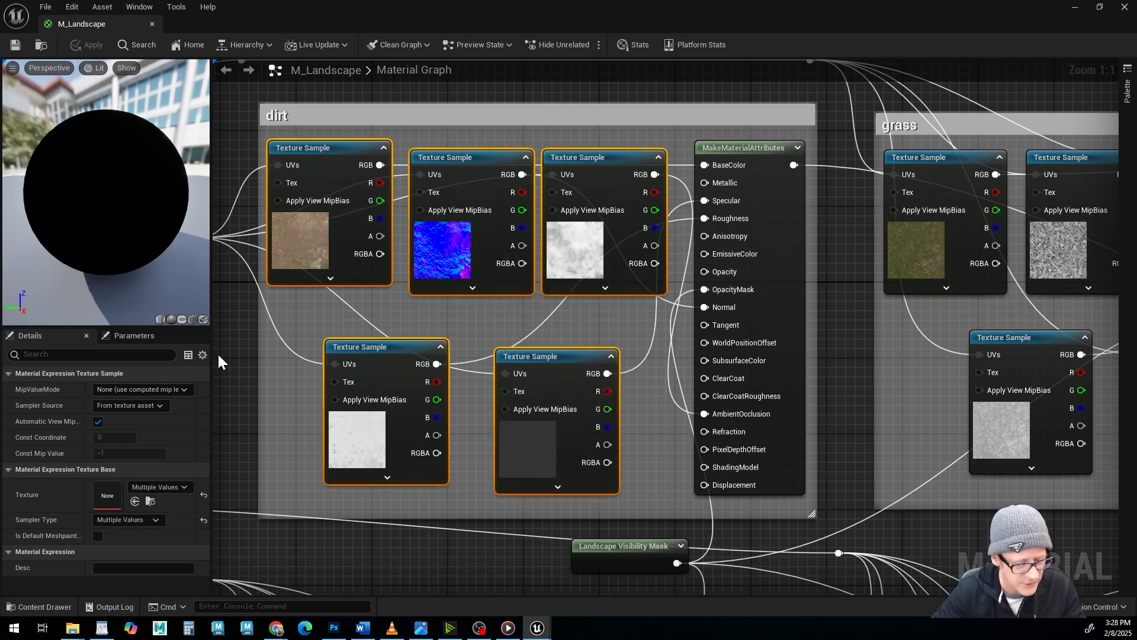
left_click(157, 404)
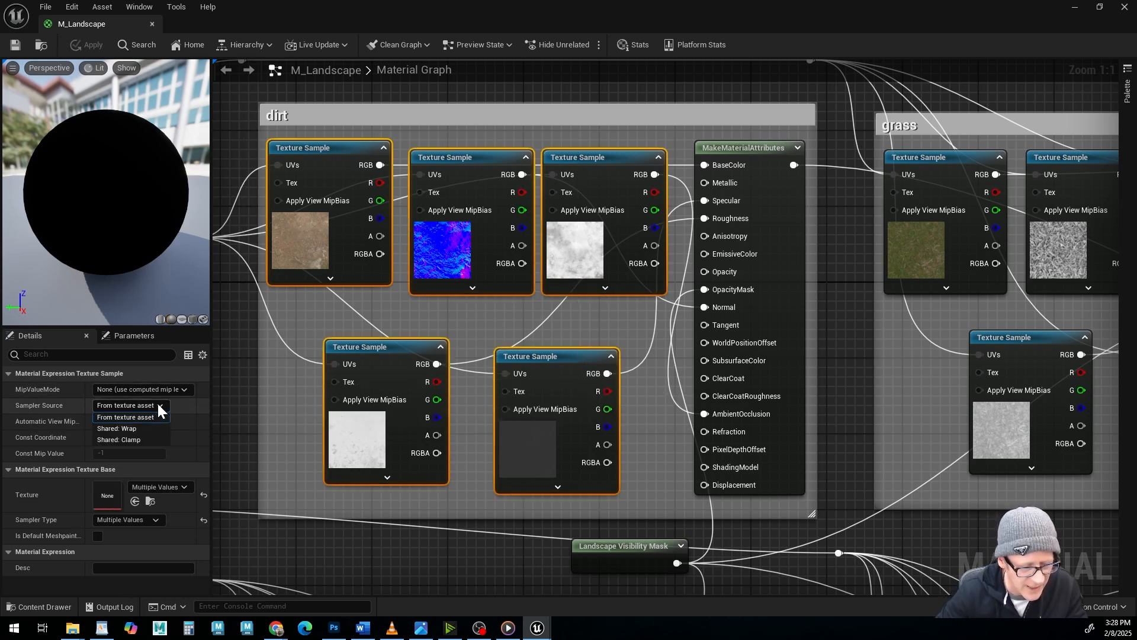
left_click(143, 430)
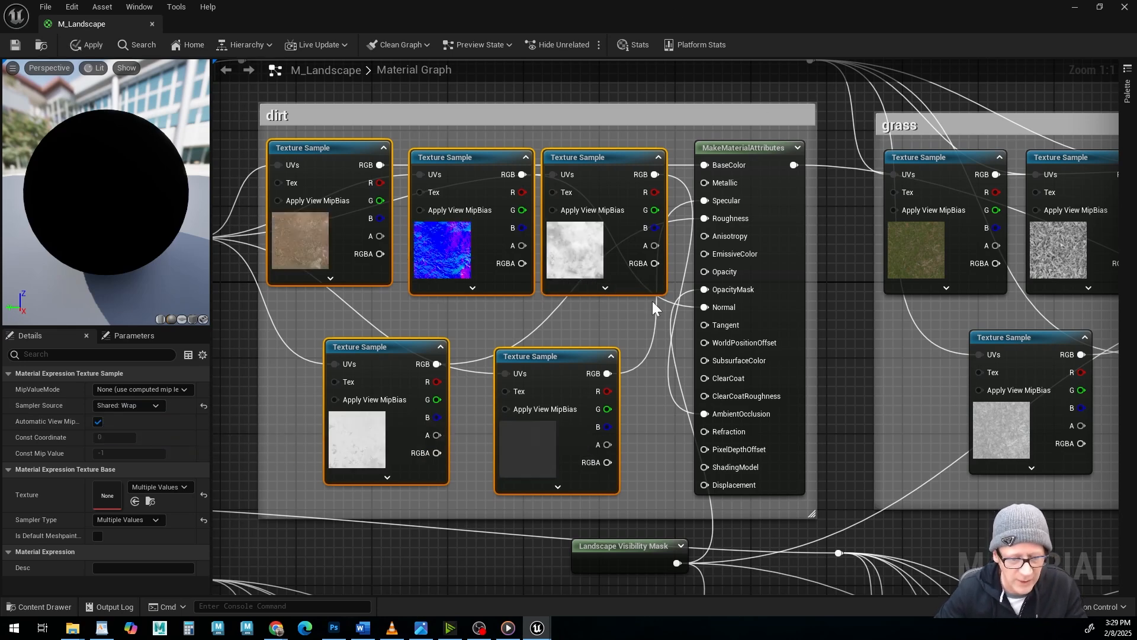
Set the sampler source of all five texture samples in the grass group to Shared: Wrap.
right_click_drag(799, 247, 328, 266)
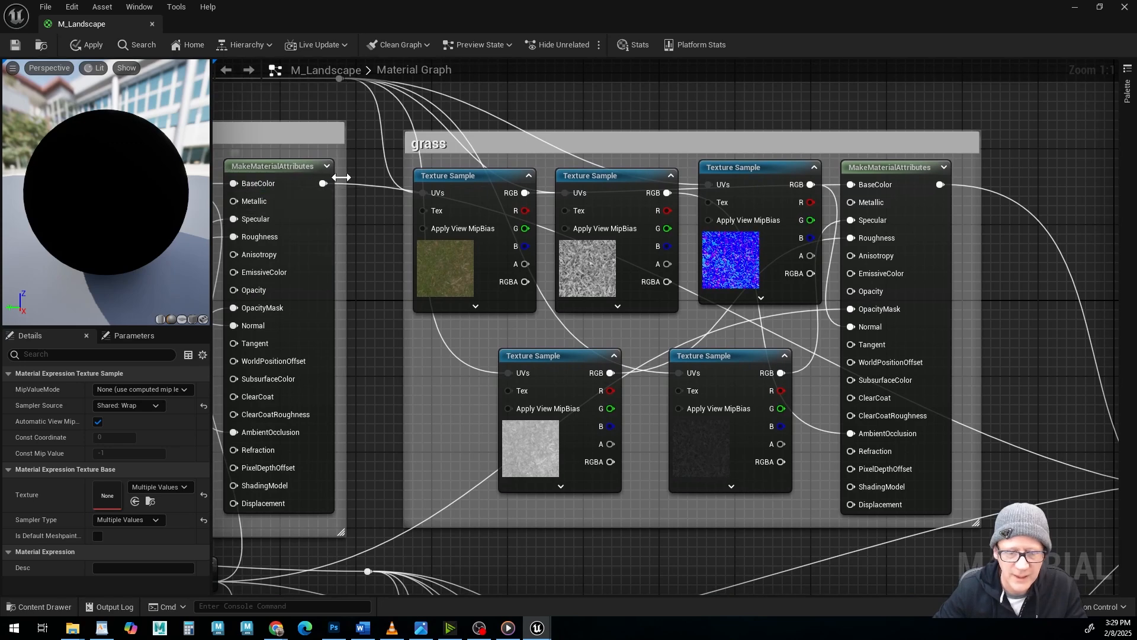
left_click_drag(368, 172, 711, 385)
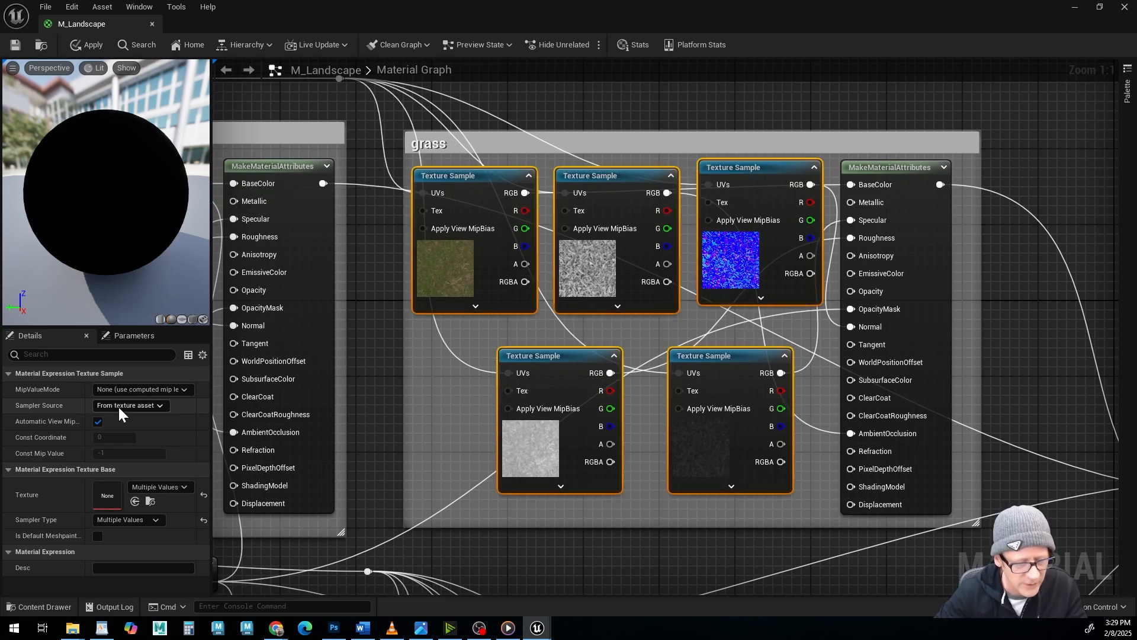
left_click(119, 413)
left_click(133, 429)
Set the sampler source of all six texture samples in the moss group to Shared: Wrap.
right_click_drag(592, 483, 572, 69)
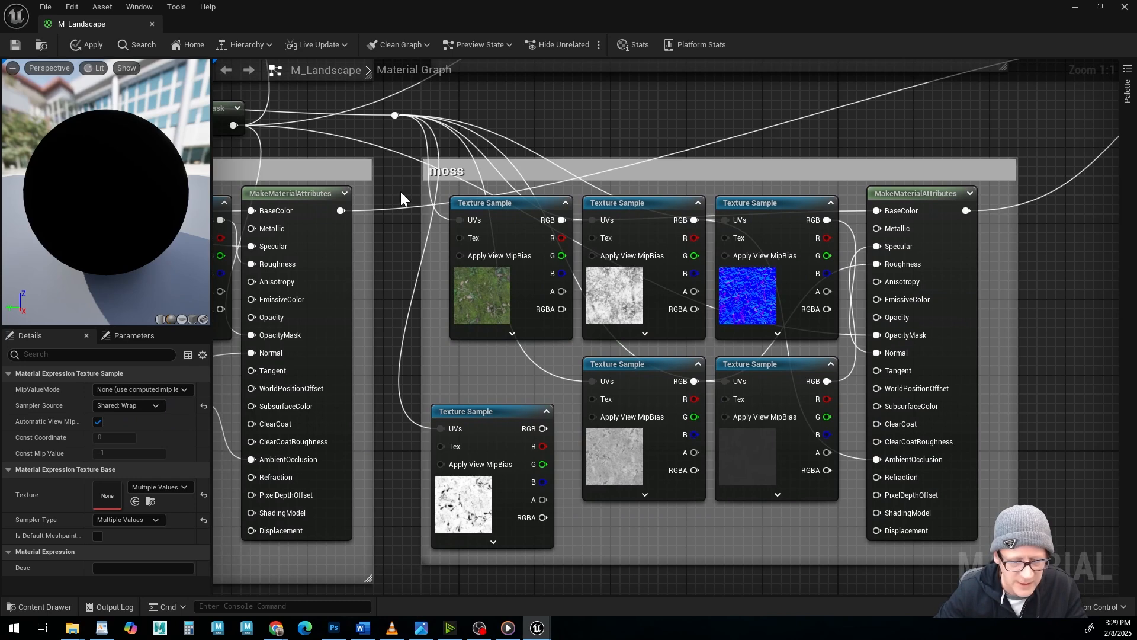
left_click_drag(400, 191, 791, 470)
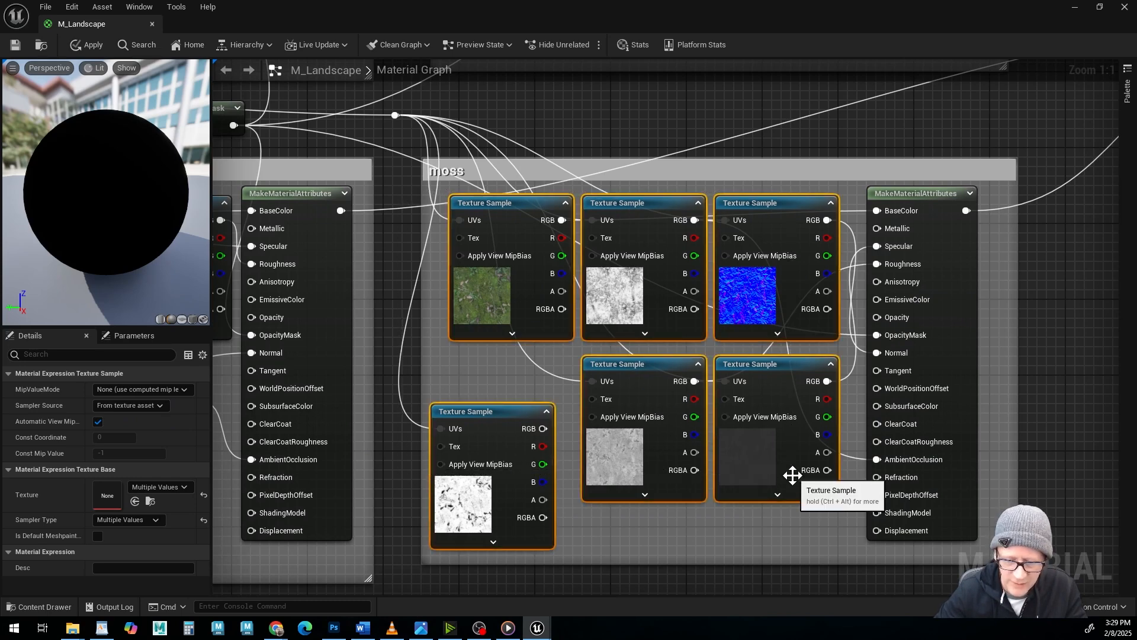
left_click(147, 406)
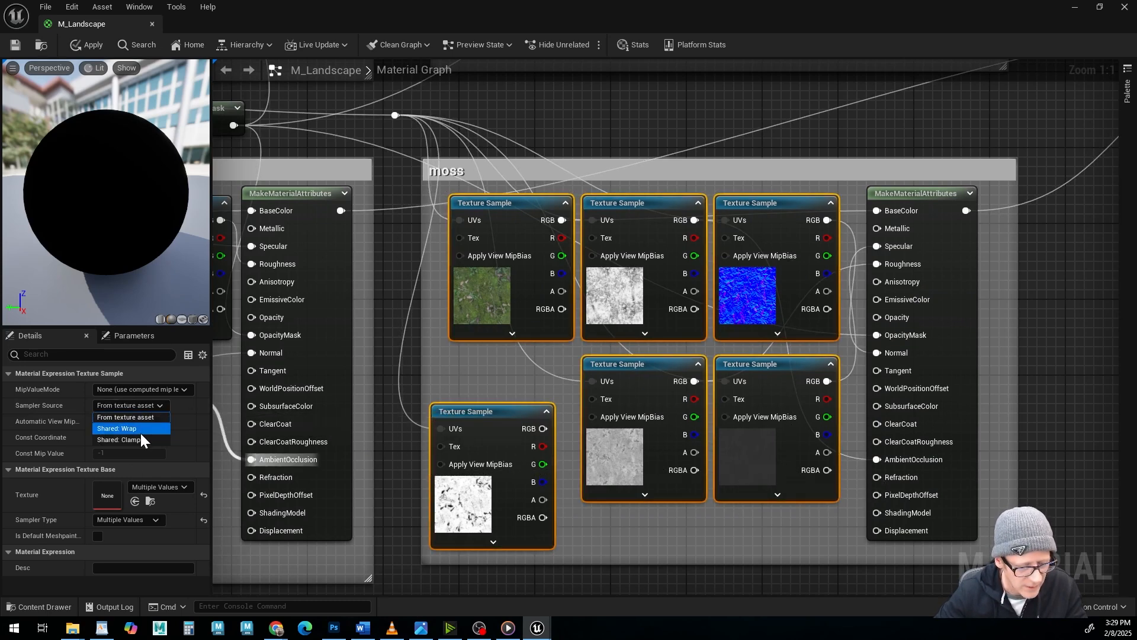
left_click(141, 430)
Set the sampler source of all five texture samples in the rock group to Shared: Wrap.
right_click_drag(320, 445, 773, 460)
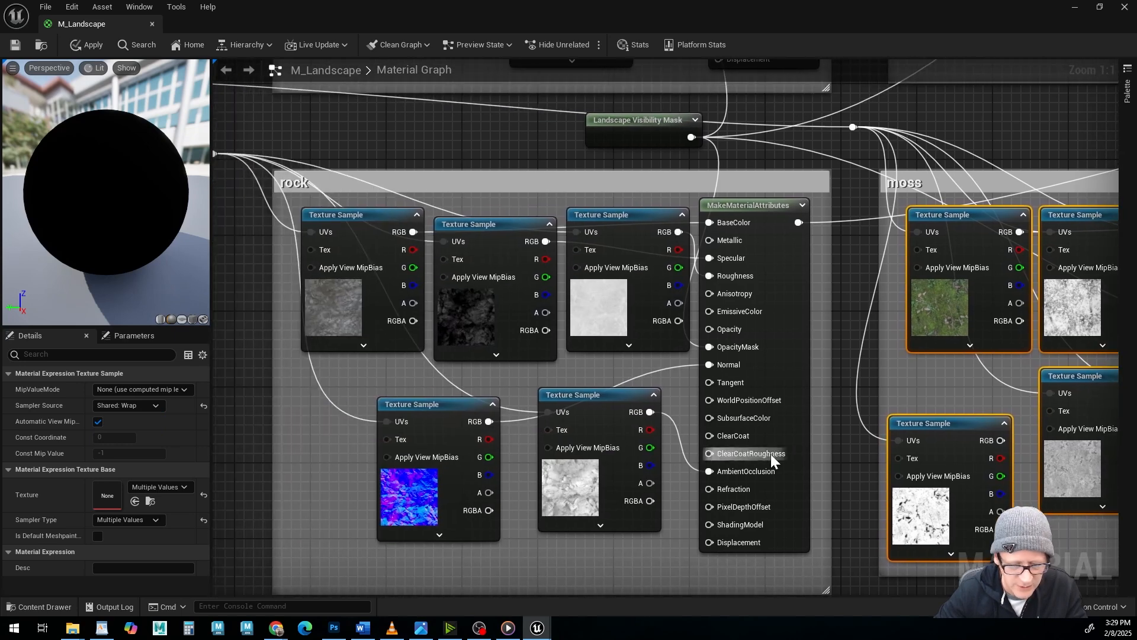
left_click_drag(254, 213, 645, 443)
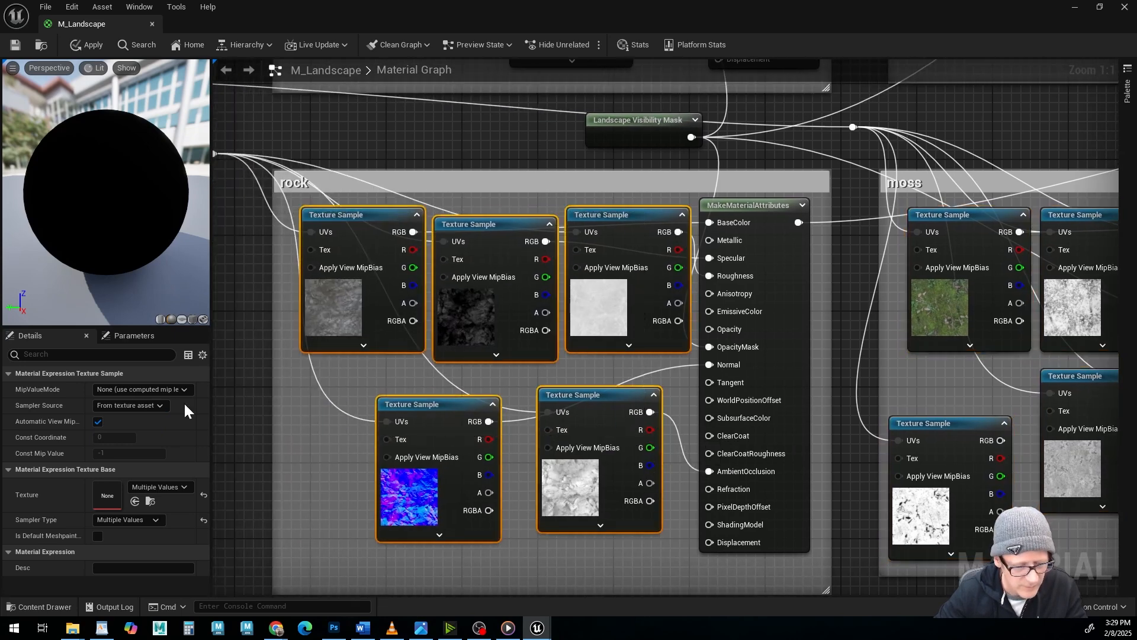
left_click(139, 406)
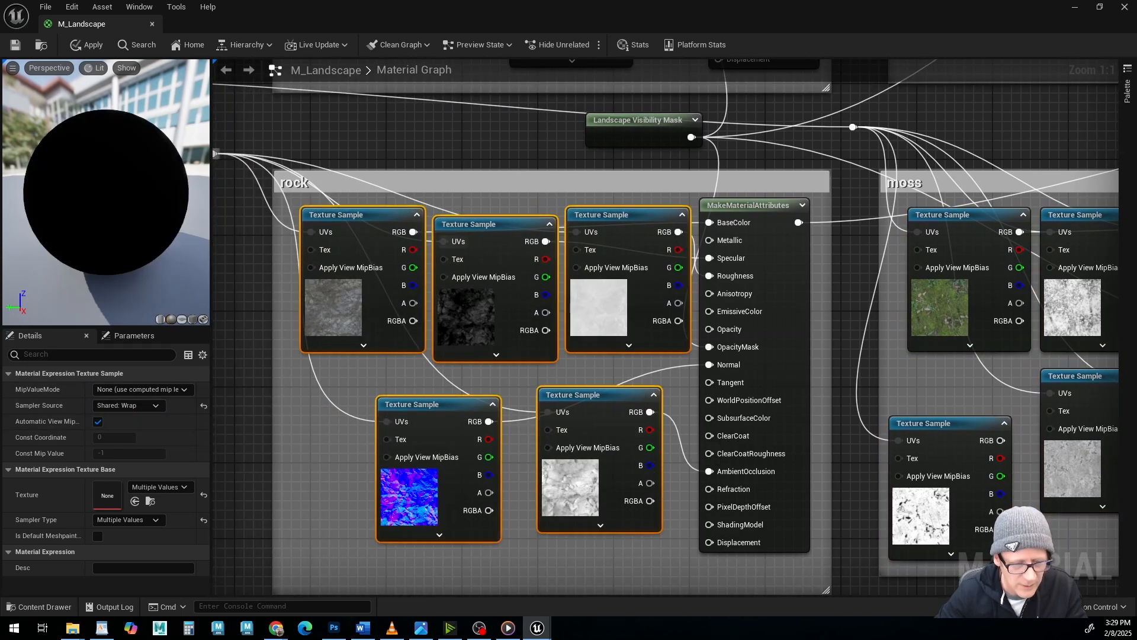
Apply and save the changes to the M_Landscape material and close its editor.
left_click(88, 45)
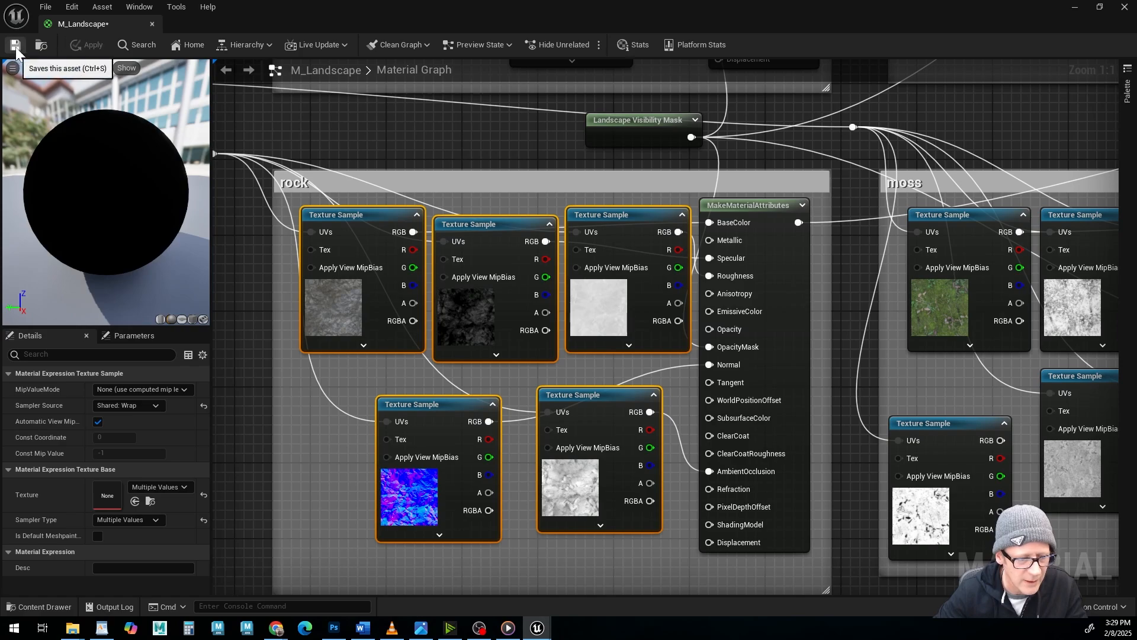
left_click(16, 51)
left_click(1125, 8)
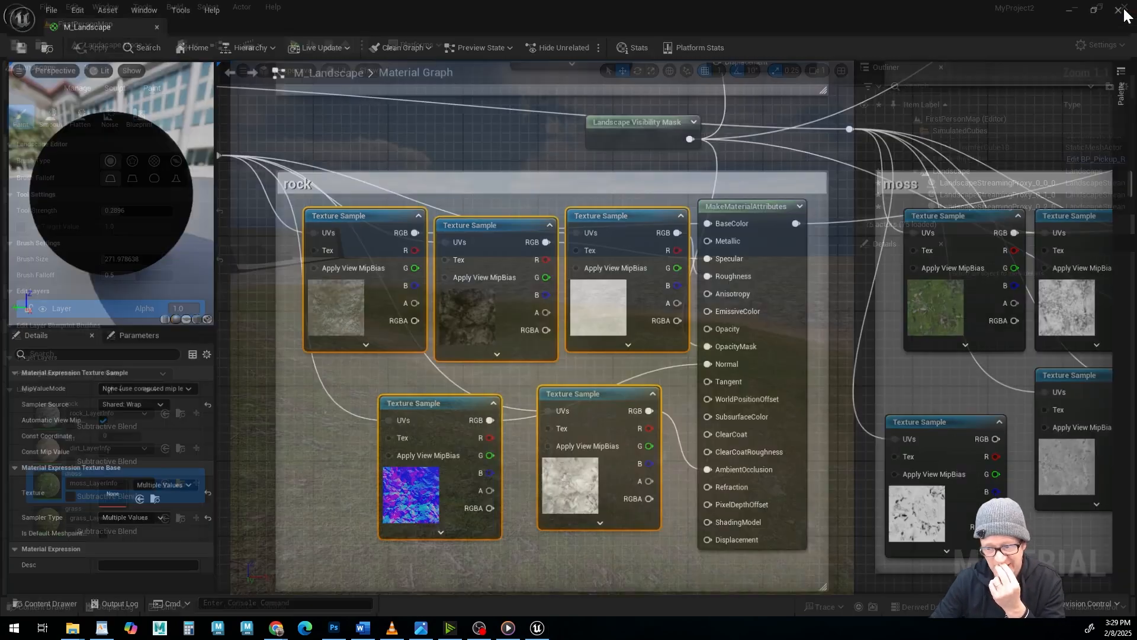
Reduce the Visibility brush size to about 366.56 and paint a hole in the landscape at the foot of the hill.
left_click_drag(597, 326, 628, 325, "alt")
scroll(534, 274, "down", 10)
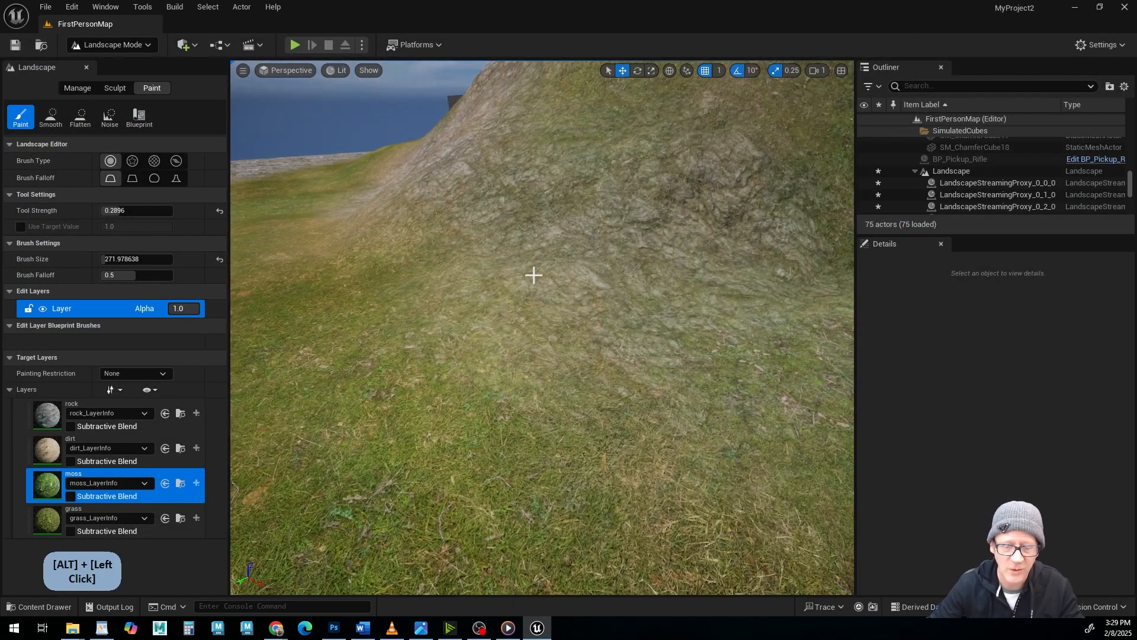
left_click_drag(528, 281, 541, 357, "alt")
middle_click_drag(541, 358, 445, 314, "alt")
left_click_drag(444, 314, 479, 313, "alt")
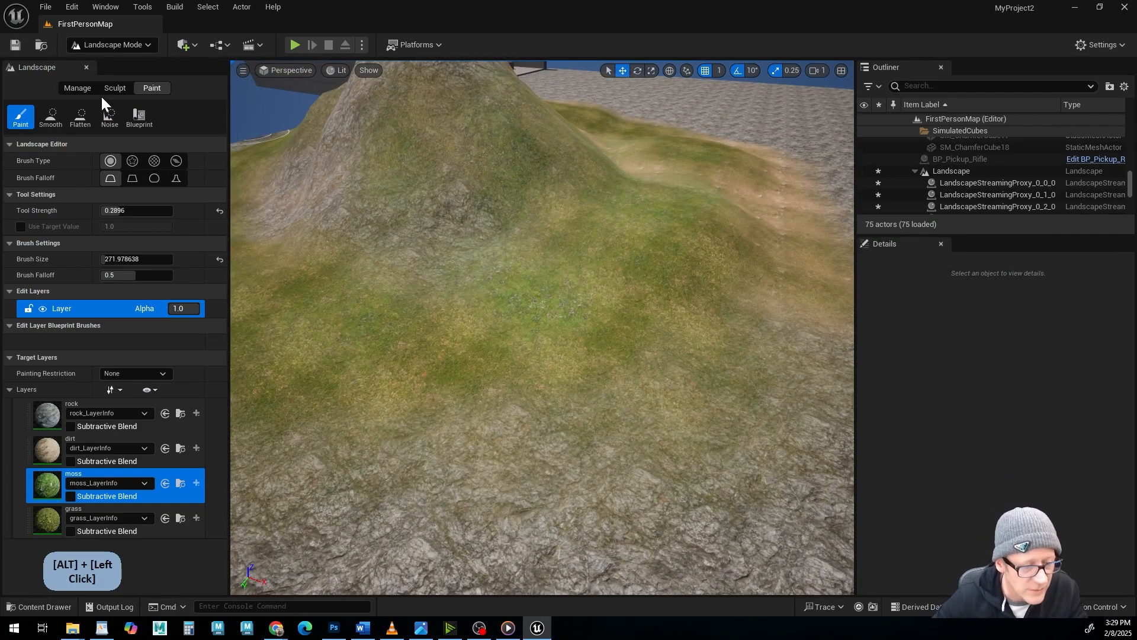
left_click(114, 87)
left_click(77, 143)
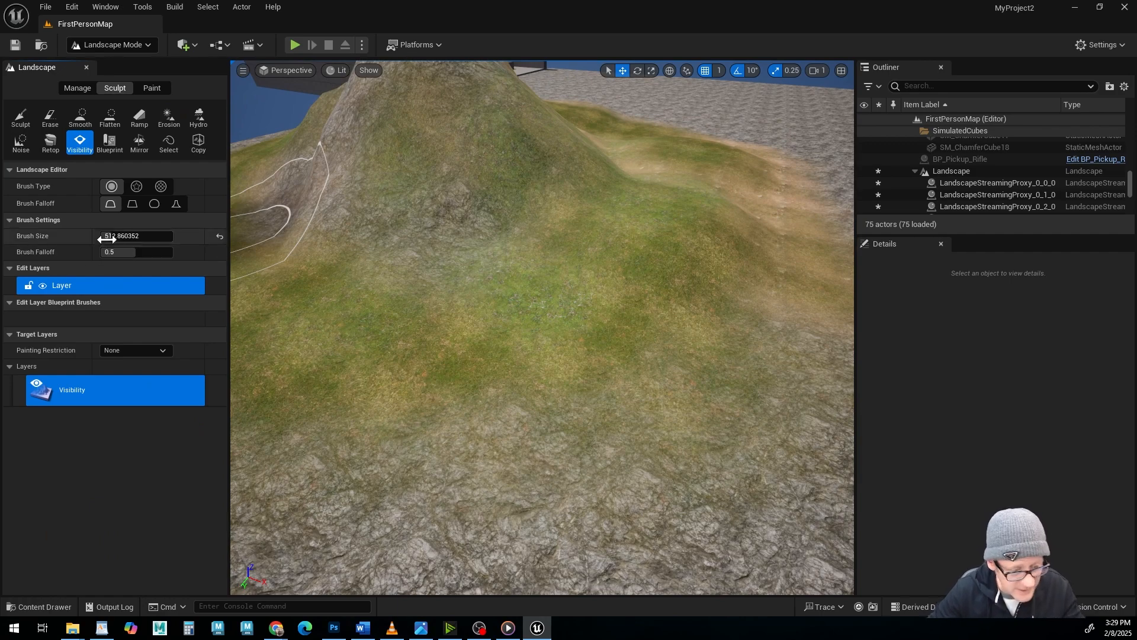
left_click_drag(110, 236, 94, 236)
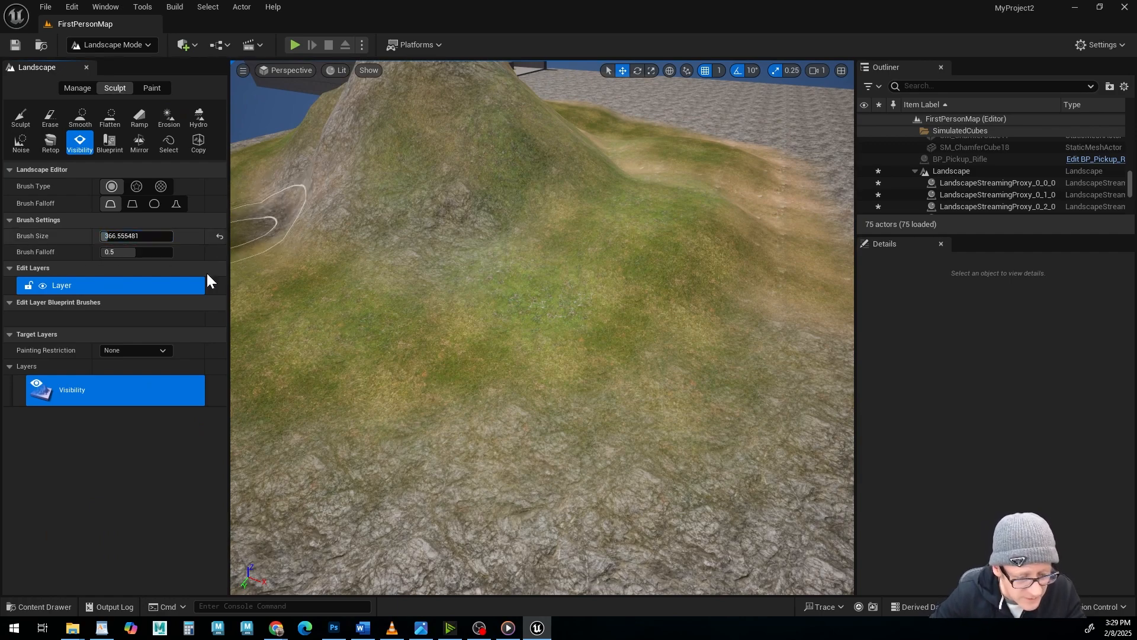
mouse_move(576, 368)
left_mouse_down()
mouse_move(581, 338)
mouse_move(652, 402)
mouse_move(559, 483)
left_mouse_up()
Inspect the hole in the landscape from a low angle and from above.
mouse_move(705, 389)
left_mouse_down("alt")
mouse_move(645, 367)
mouse_move(572, 296)
left_mouse_up("alt")
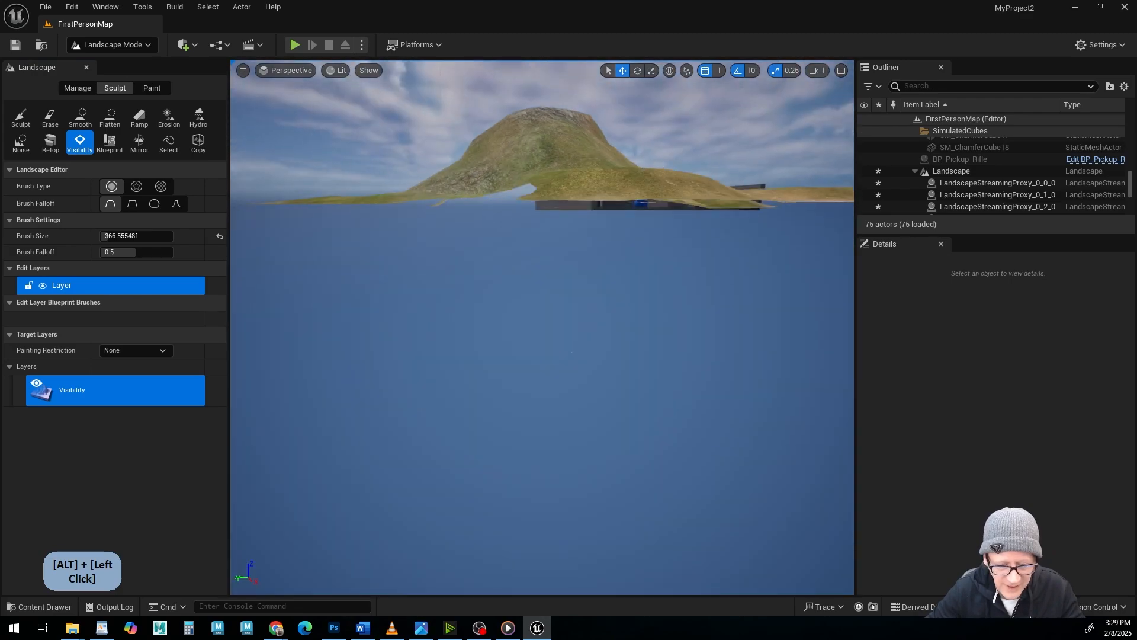
left_click_drag(571, 352, 699, 462, "alt")
middle_click_drag(616, 424, 647, 409, "alt")
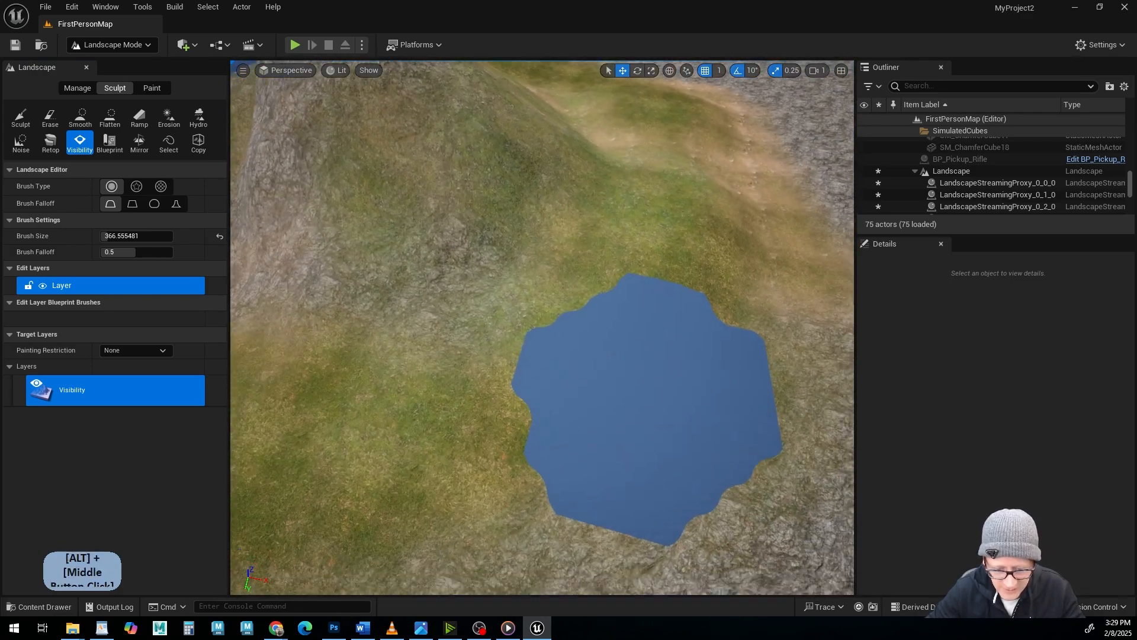
left_click_drag(647, 409, 568, 284, "alt")
middle_click_drag(485, 255, 556, 302, "alt")
left_click_drag(545, 308, 556, 355, "alt")
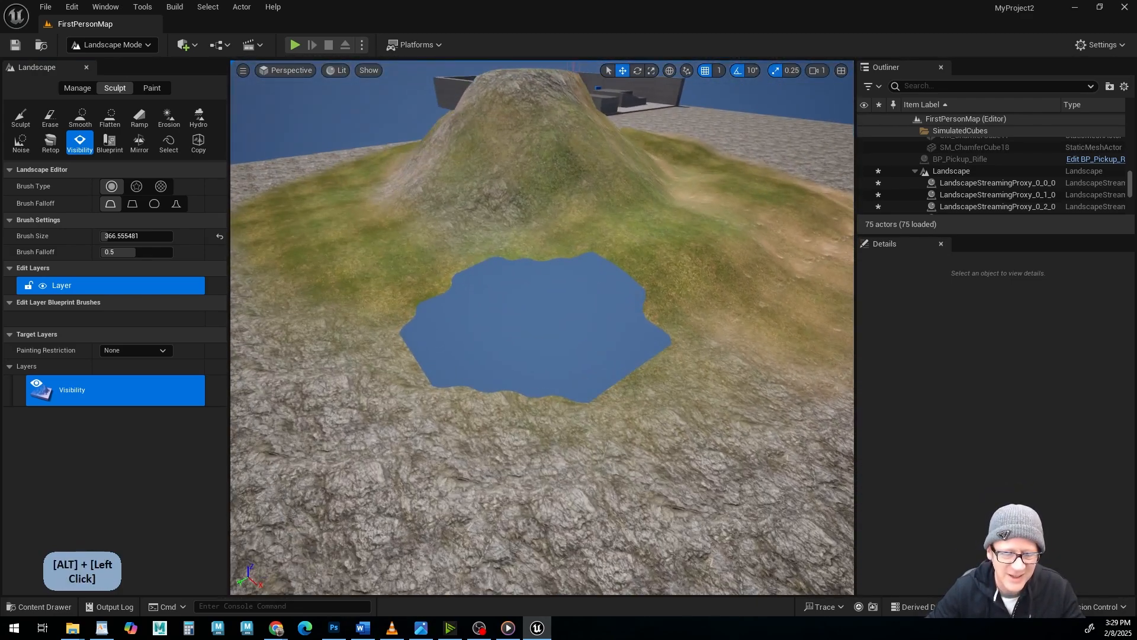
Lower the terrain around the edge of the hole with the Sculpt brush.
left_click(30, 119)
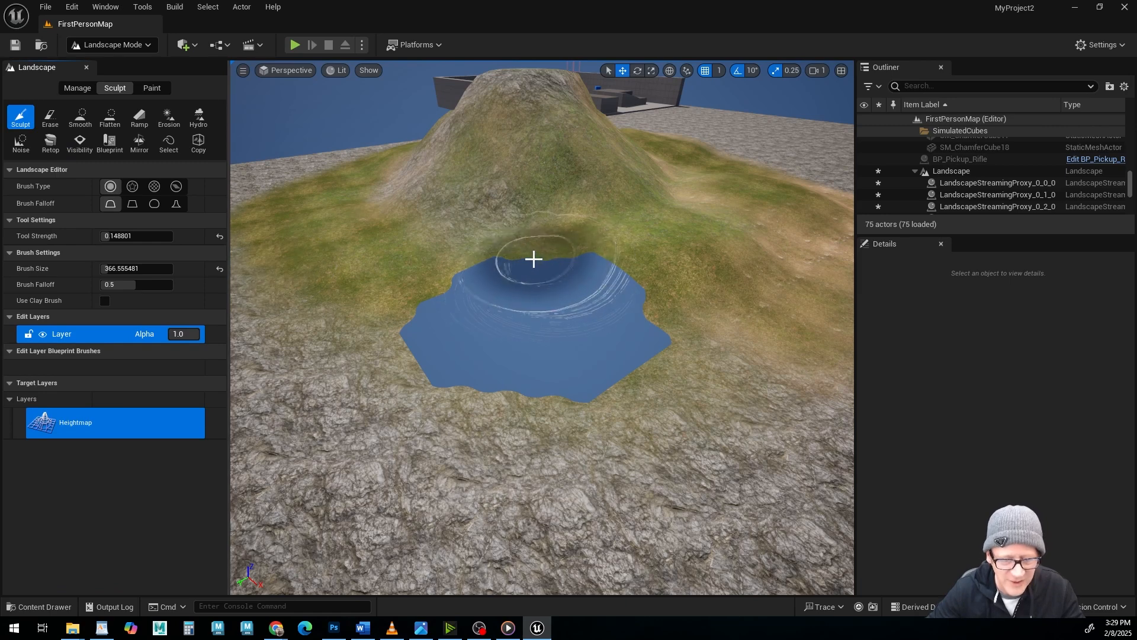
left_click(534, 263, "shift")
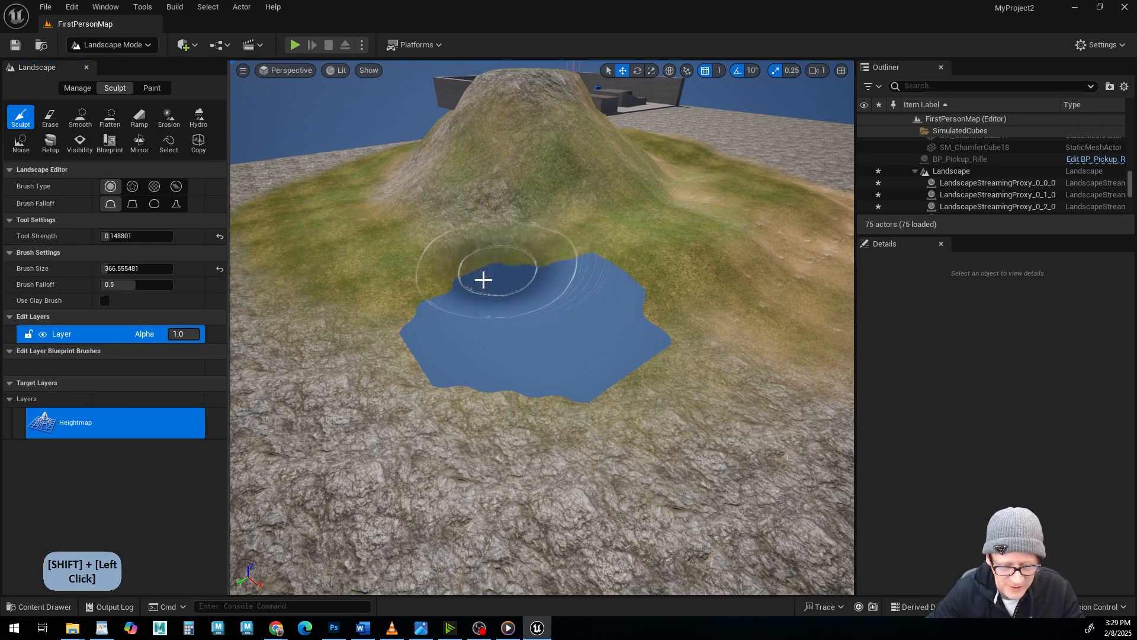
mouse_move(484, 279)
left_mouse_down("shift")
mouse_move(429, 332)
mouse_move(515, 388)
mouse_move(668, 350)
mouse_move(569, 248)
left_mouse_up("shift")
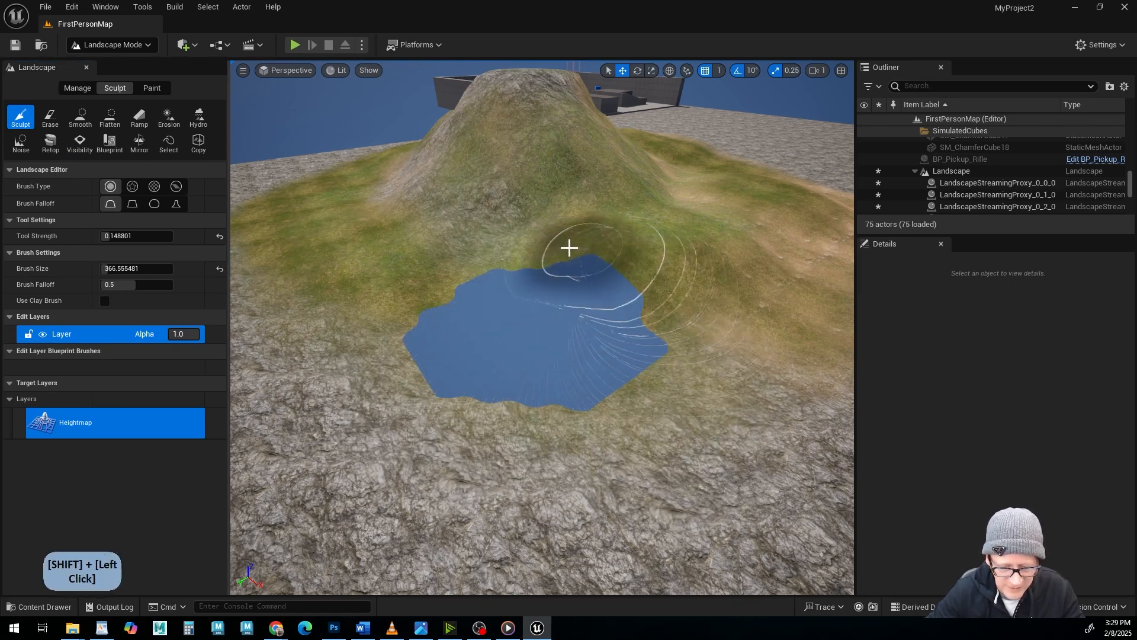
mouse_move(441, 350)
left_mouse_down("shift")
mouse_move(513, 398)
mouse_move(632, 355)
mouse_move(617, 295)
left_mouse_up("shift")
mouse_move(555, 271)
left_mouse_down("shift")
mouse_move(572, 403)
mouse_move(494, 335)
mouse_move(548, 362)
mouse_move(610, 325)
mouse_move(623, 292)
left_mouse_up("shift")
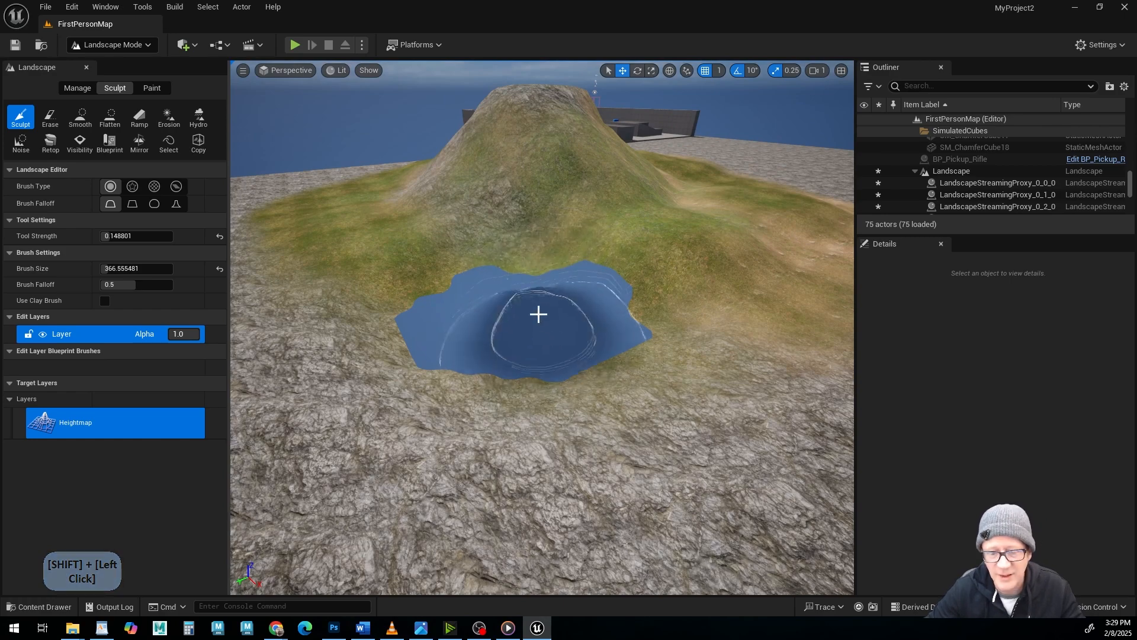
mouse_move(518, 303)
left_mouse_down("alt")
mouse_move(524, 311)
mouse_move(516, 289)
left_mouse_up("alt")
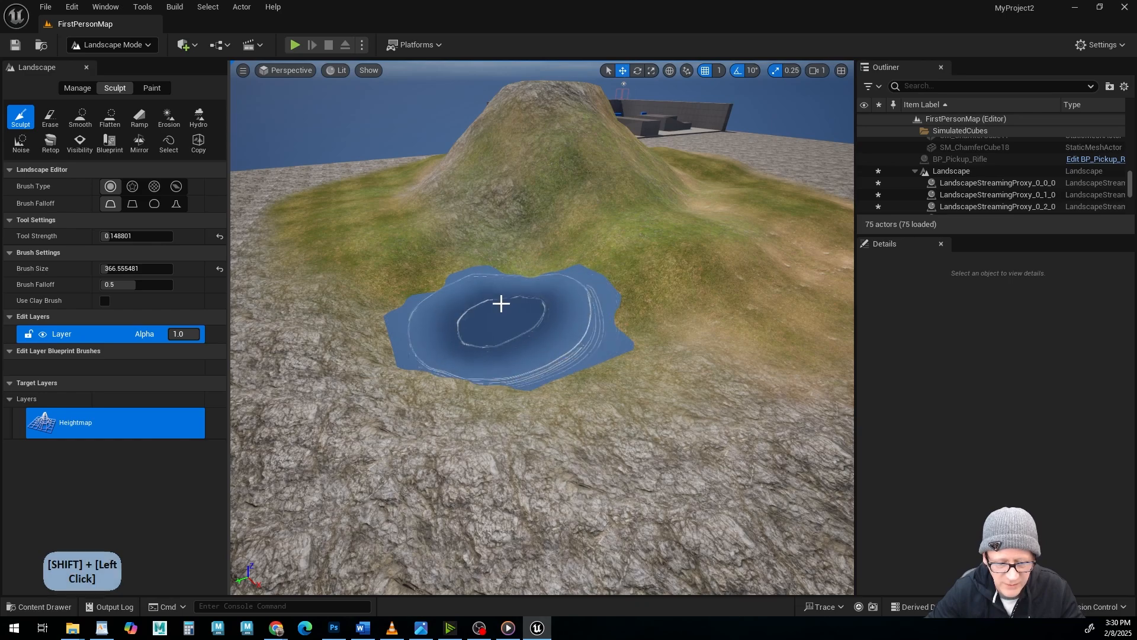
Restore the hidden landscape area at the foot of the hill with the Visibility brush.
left_click_drag(526, 315, 379, 196, "alt")
middle_click_drag(379, 196, 409, 205, "alt")
mouse_move(408, 205)
left_mouse_down("alt")
mouse_move(415, 228)
mouse_move(397, 221)
left_mouse_up("alt")
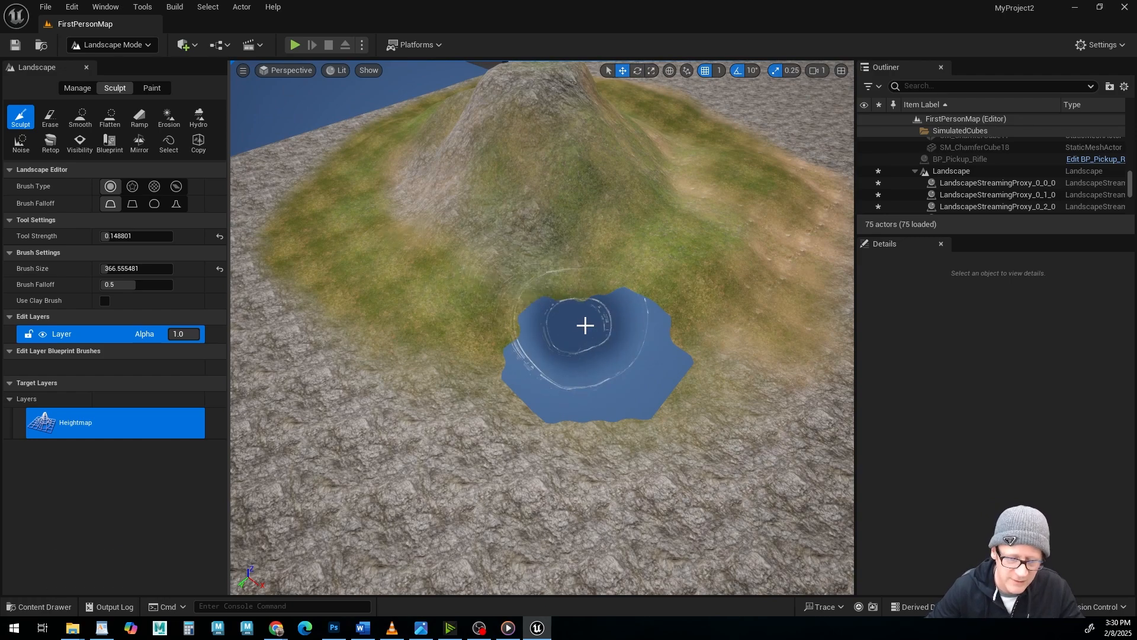
left_click_drag(559, 333, 495, 317, "alt")
scroll(474, 323, "up", 5)
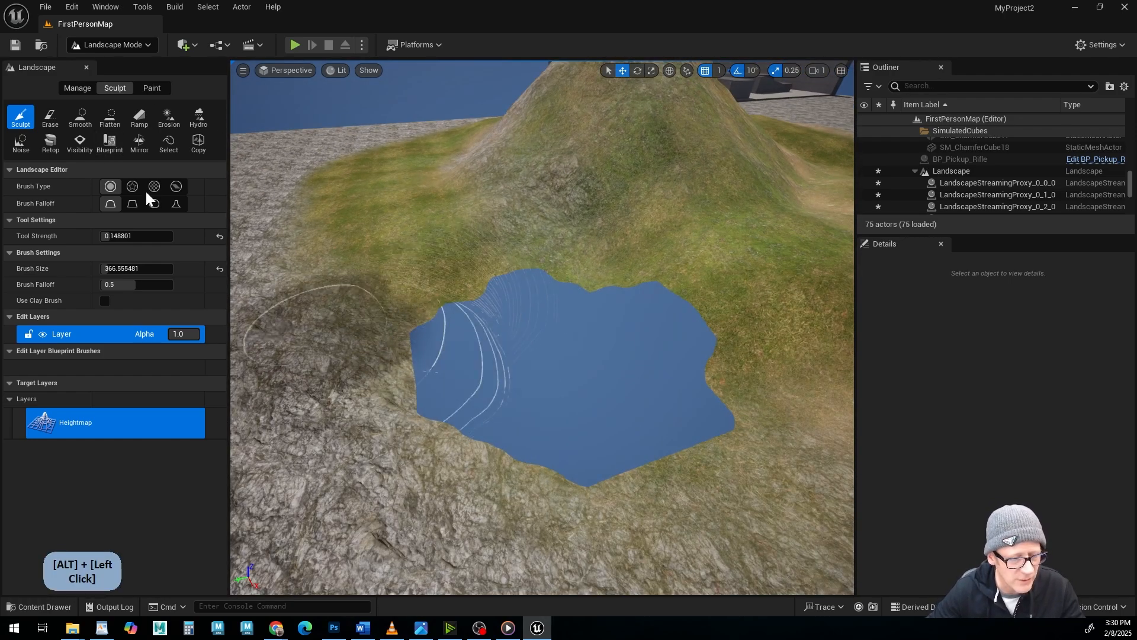
left_click(80, 142)
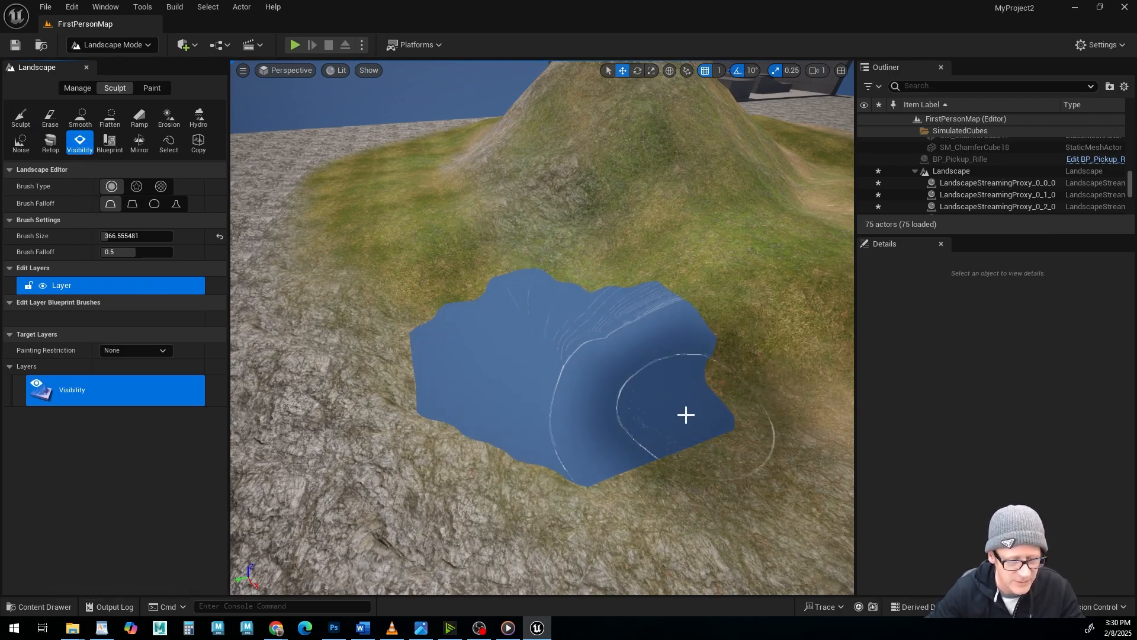
mouse_move(587, 381)
left_mouse_down("shift")
mouse_move(523, 375)
mouse_move(680, 310)
mouse_move(583, 400)
left_mouse_up("shift")
Open the M_Landscape material from the LANDSCAPE folder and review its complete node graph with the dirt, grass, rock and moss groups.
left_click_drag(406, 337, 303, 329, "alt")
middle_click_drag(376, 325, 500, 353, "alt")
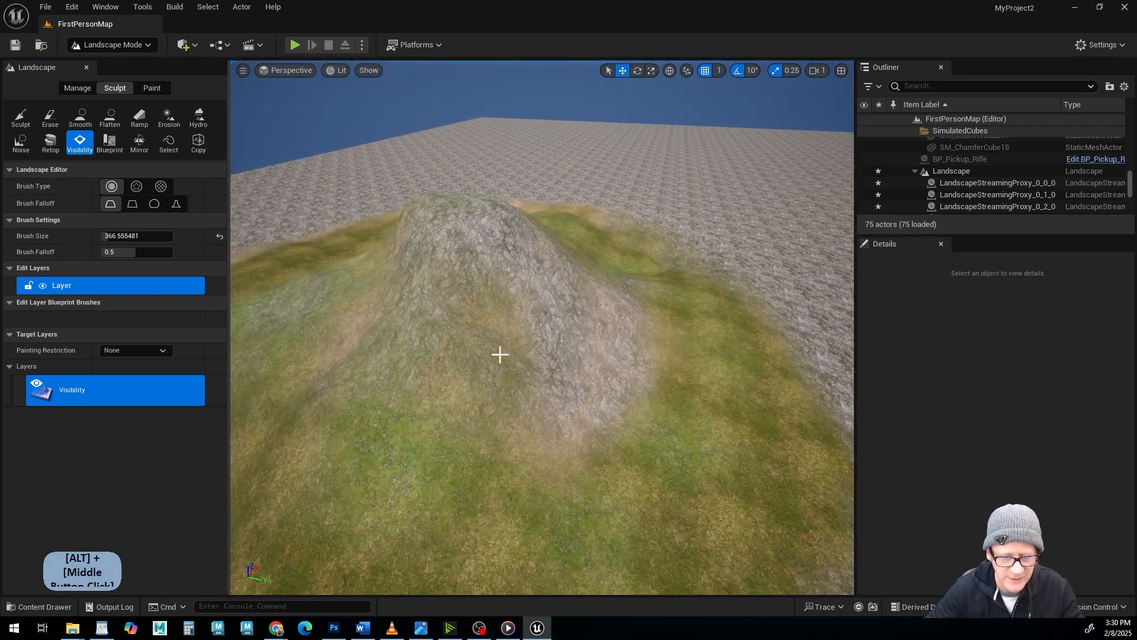
left_click_drag(500, 353, 355, 346, "alt")
middle_click_drag(356, 347, 415, 351, "alt")
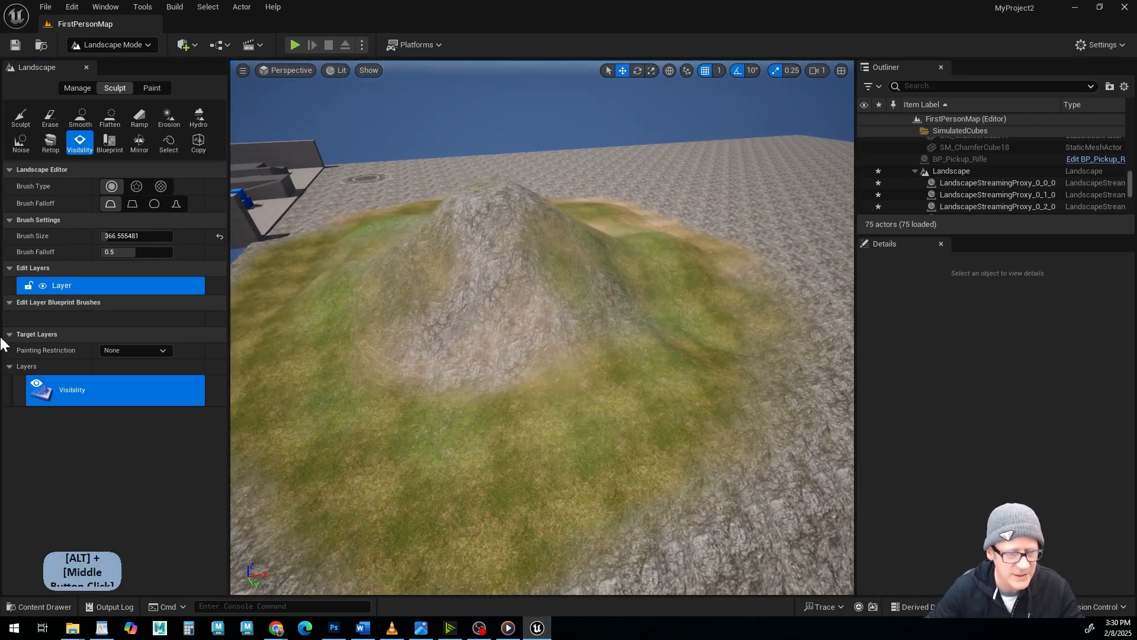
left_click(61, 607)
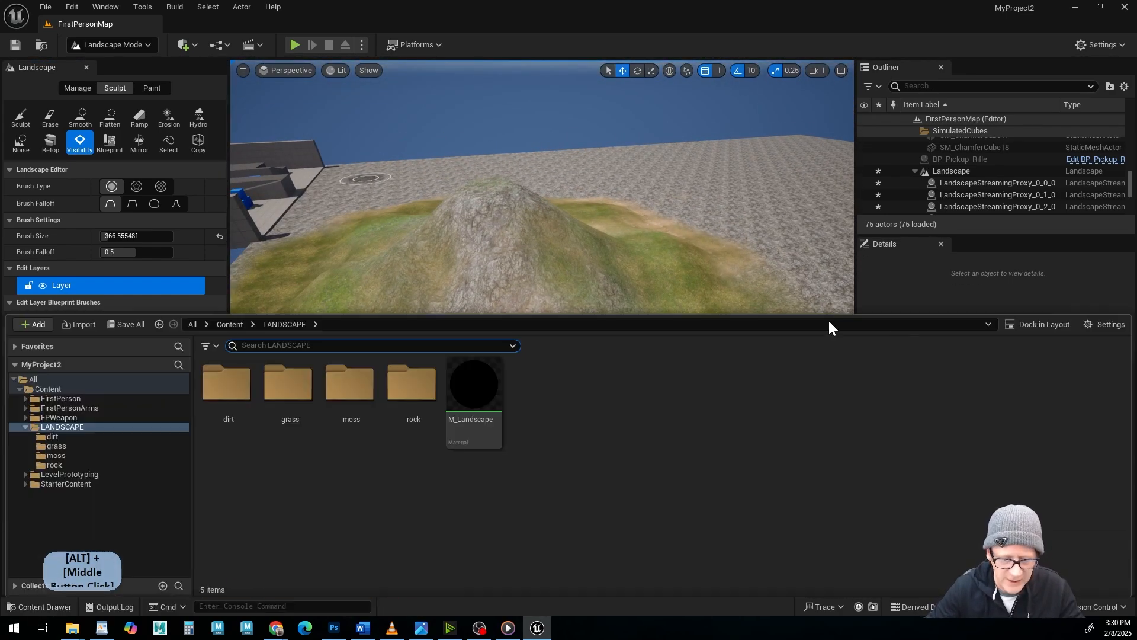
double_click(484, 388)
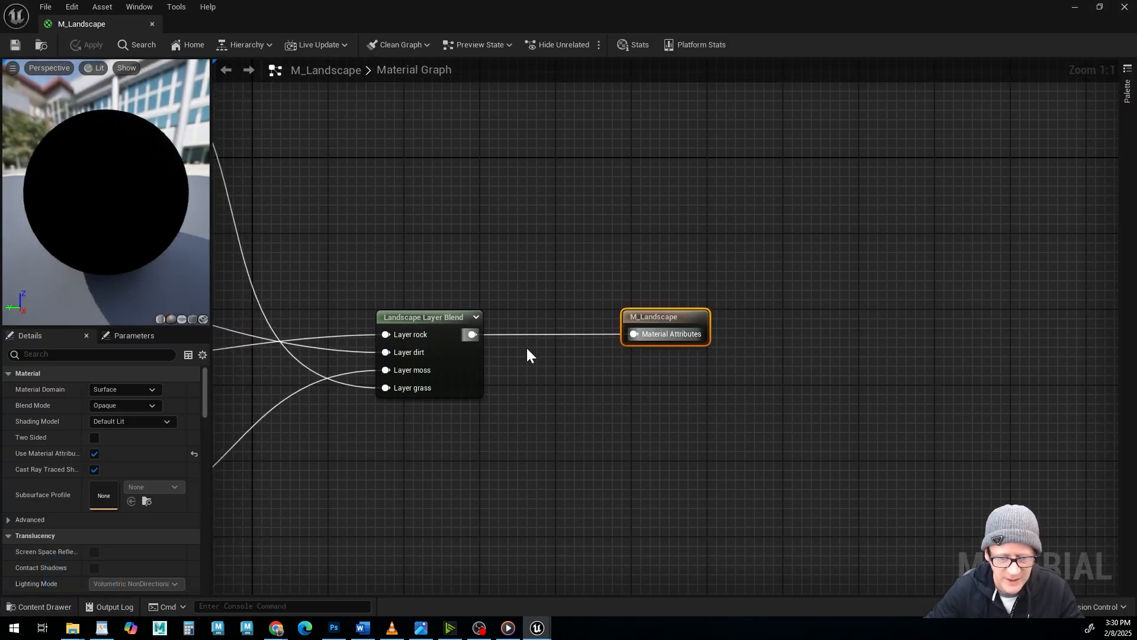
scroll(867, 398, "down", 5)
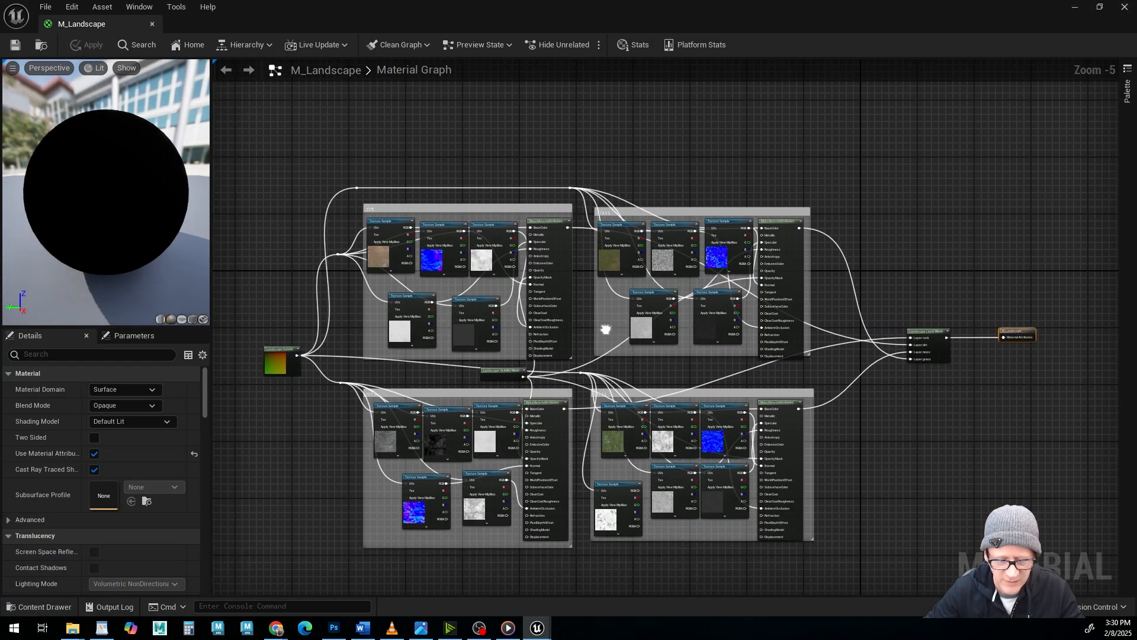
right_click_drag(605, 329, 642, 300)
scroll(642, 300, "up", 3)
scroll(652, 296, "down", 2)
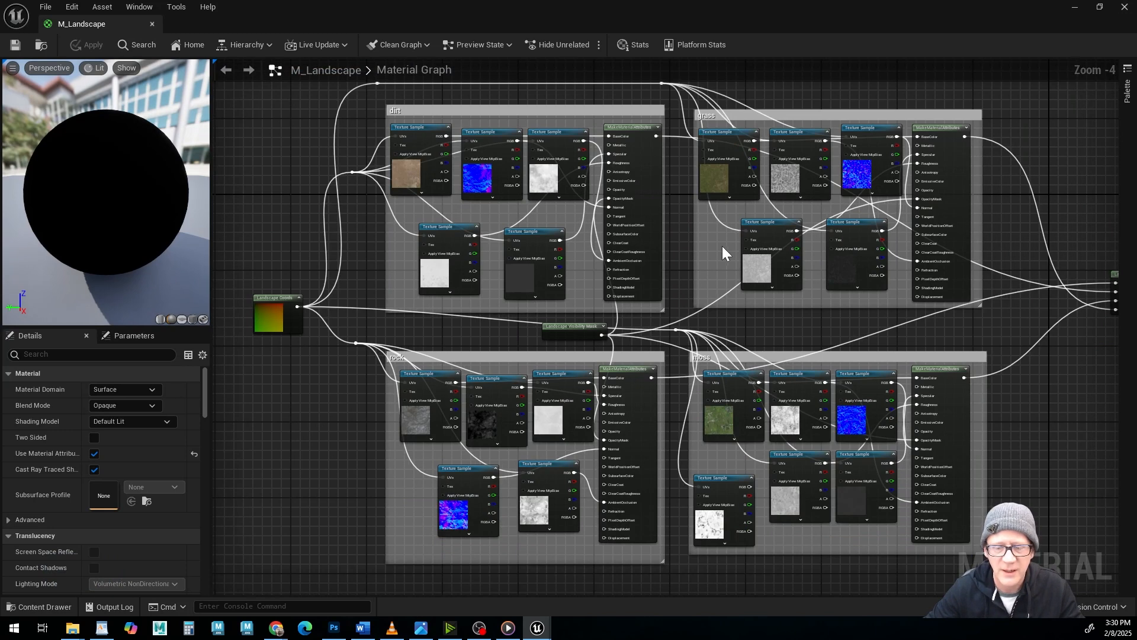
scroll(616, 272, "down", 1)
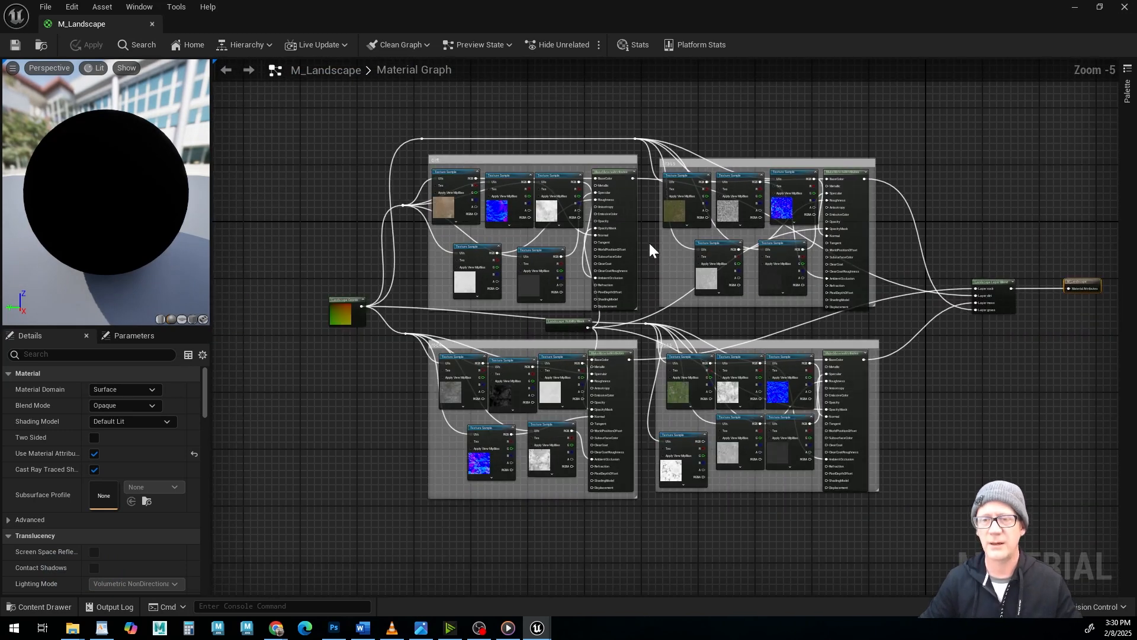